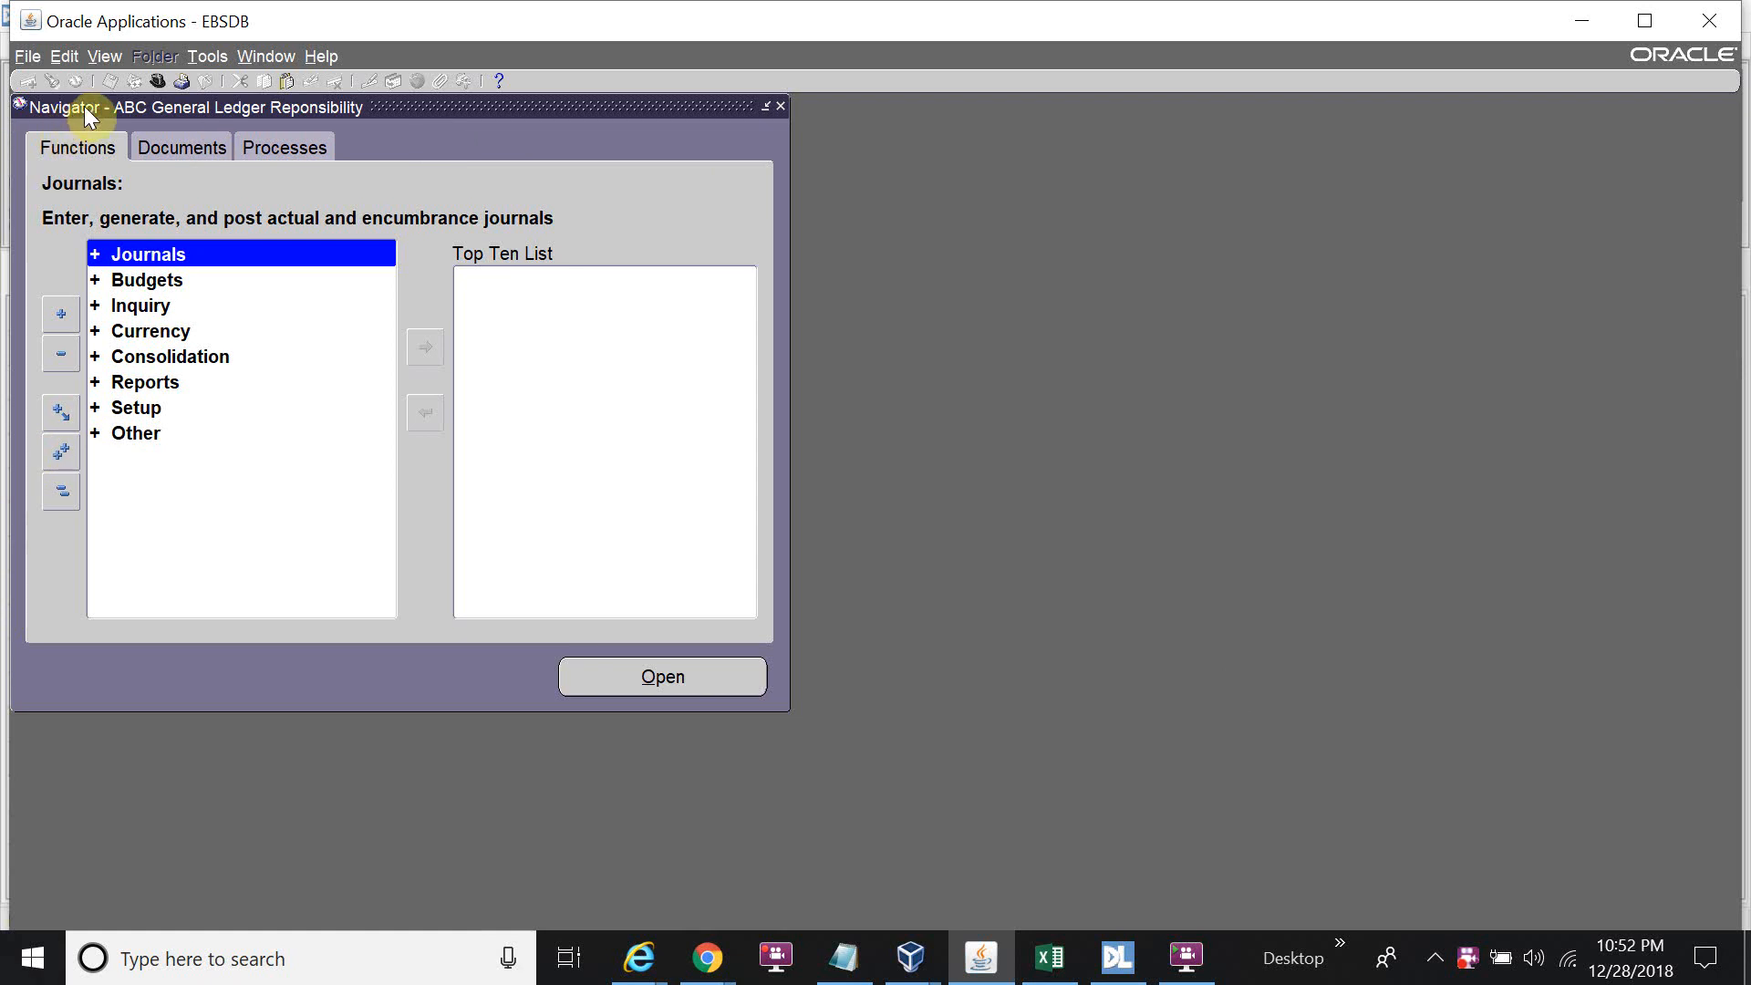
# Expand Setup > Financials > Accounting Setup Manager in the navigator and select Accounting Setups.
pyautogui.doubleClick(167, 406)
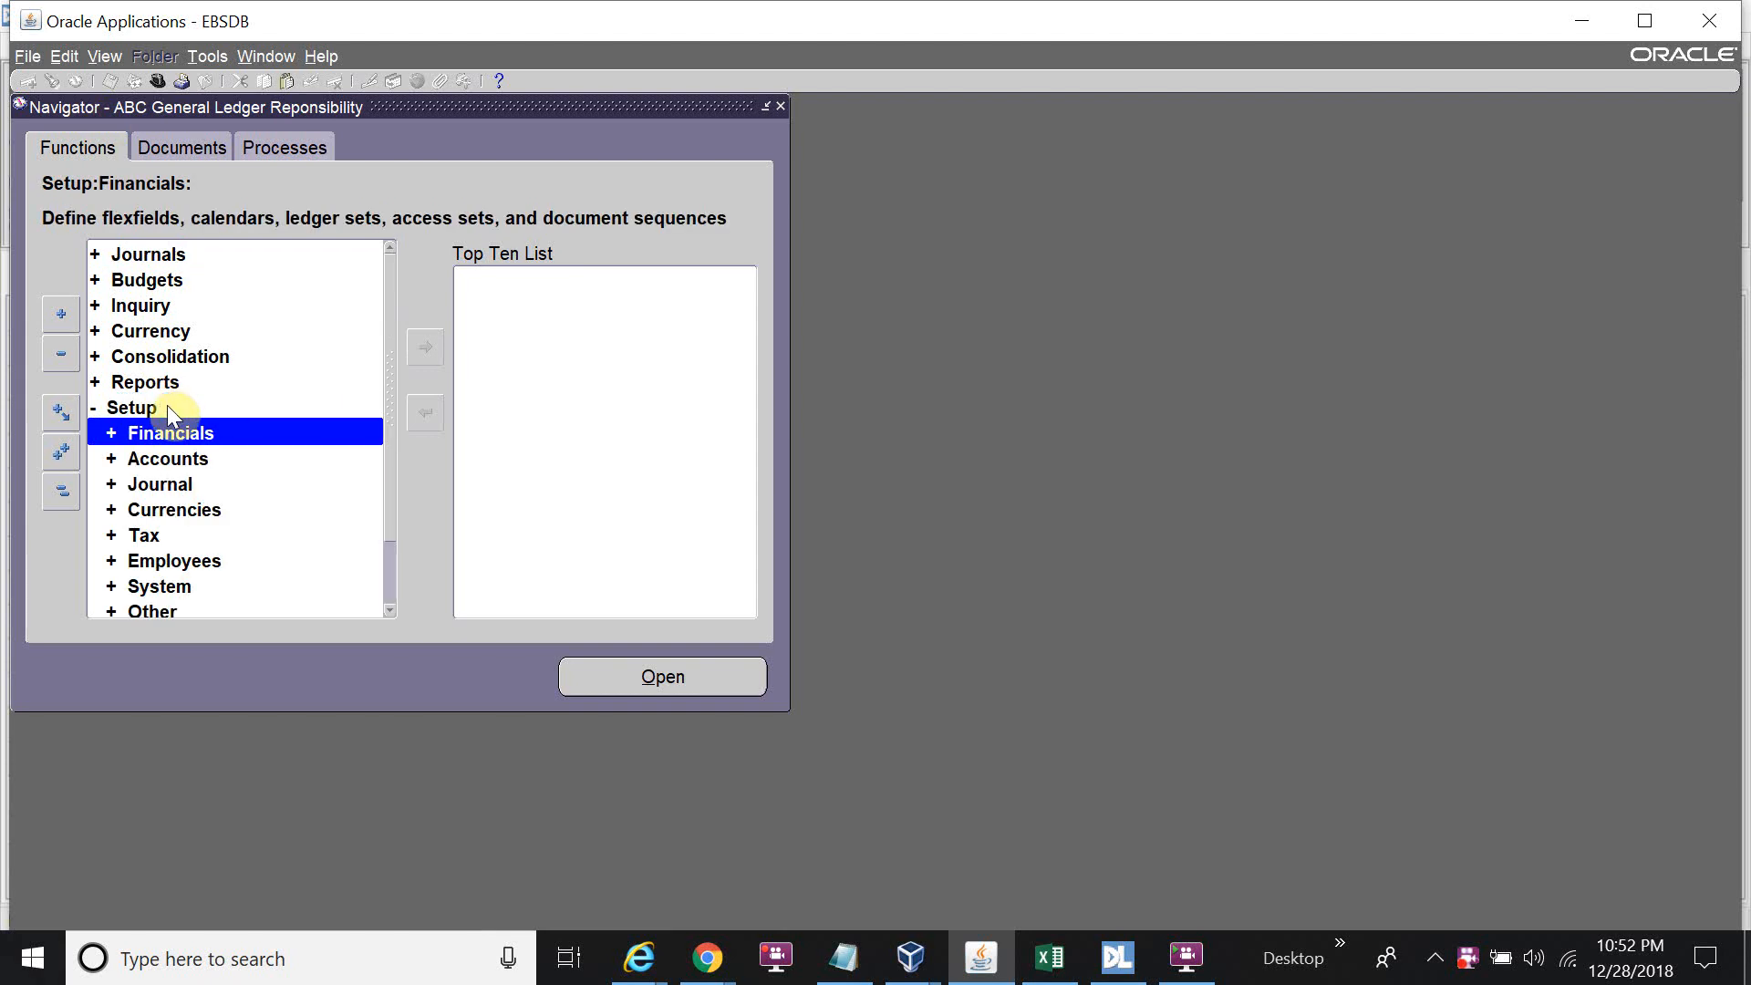
pyautogui.doubleClick(219, 436)
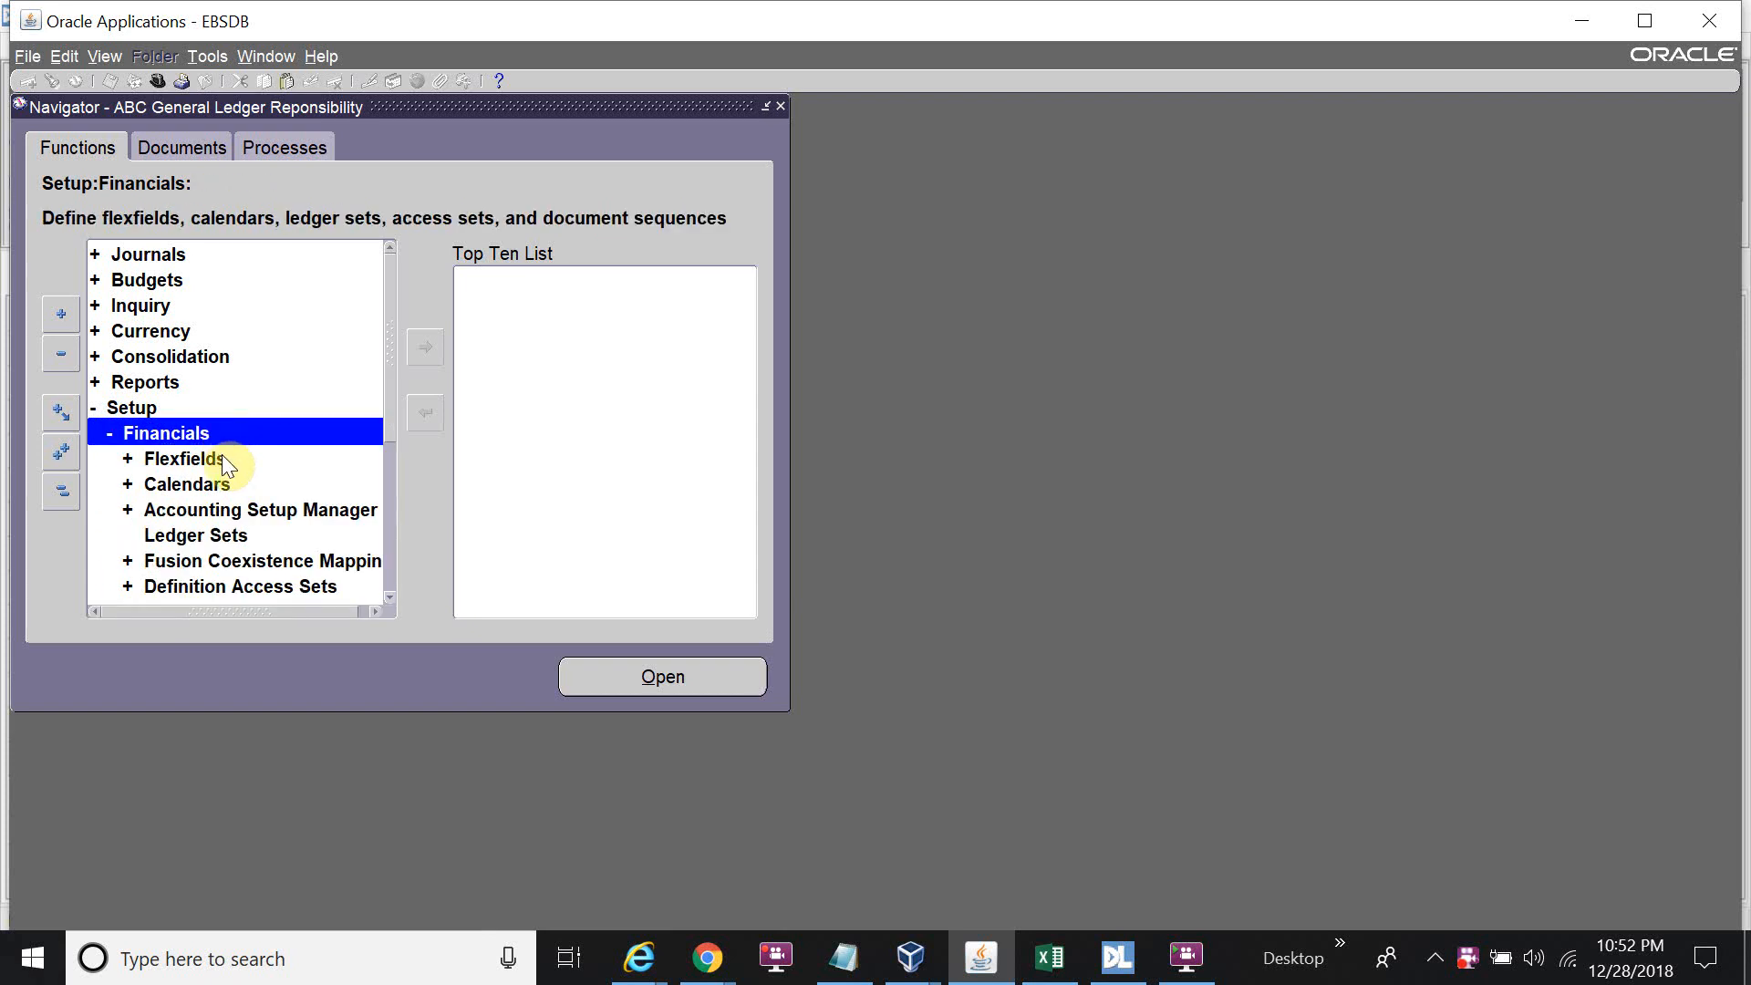
pyautogui.doubleClick(233, 509)
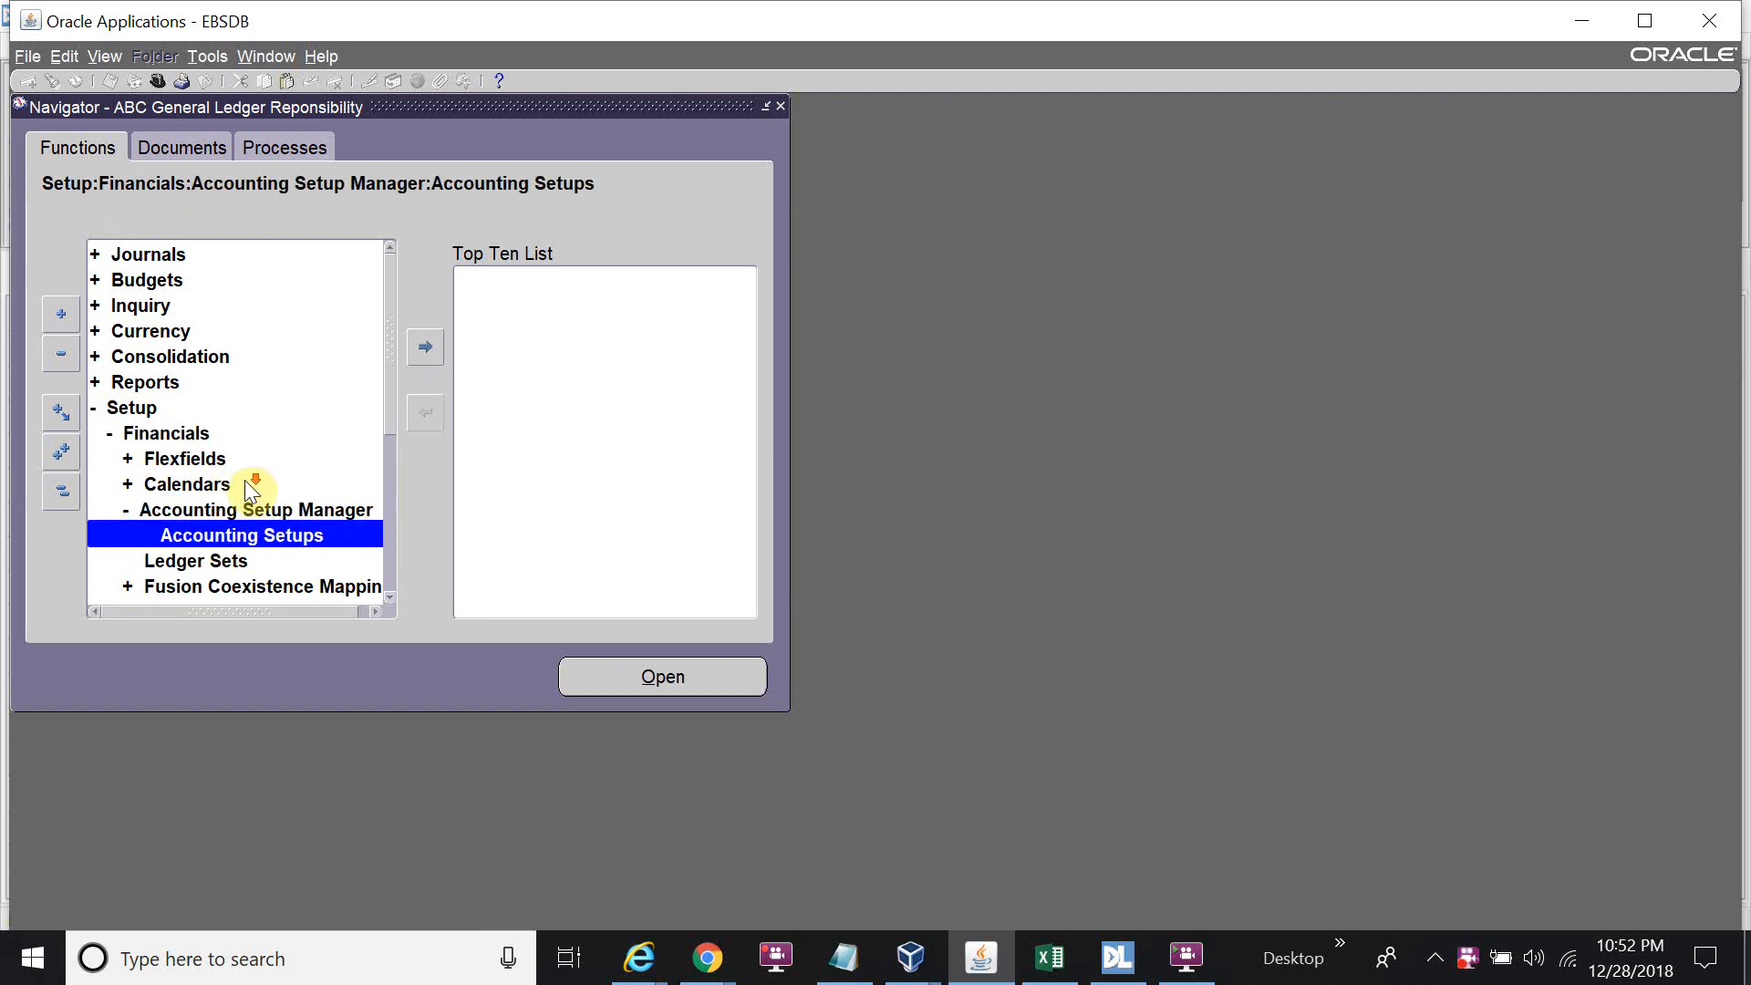
pyautogui.scroll(-1, 244, 538)
pyautogui.doubleClick(242, 535)
pyautogui.scroll(-2, 243, 545)
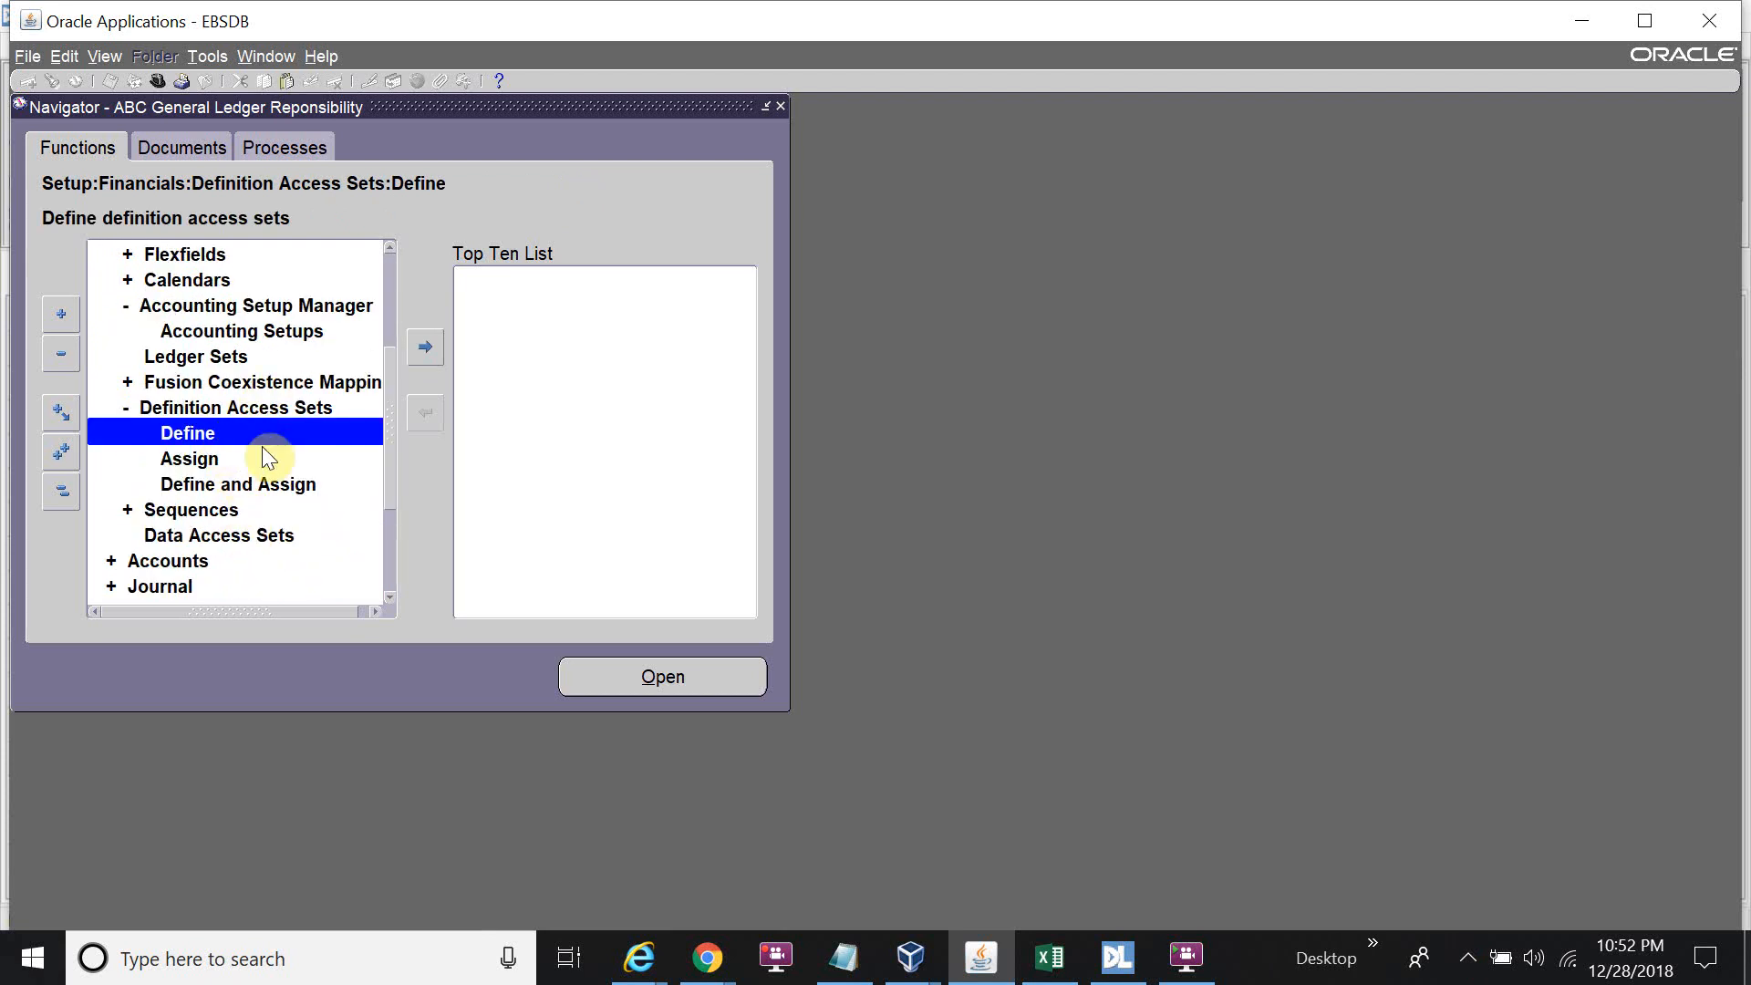
pyautogui.click(247, 330)
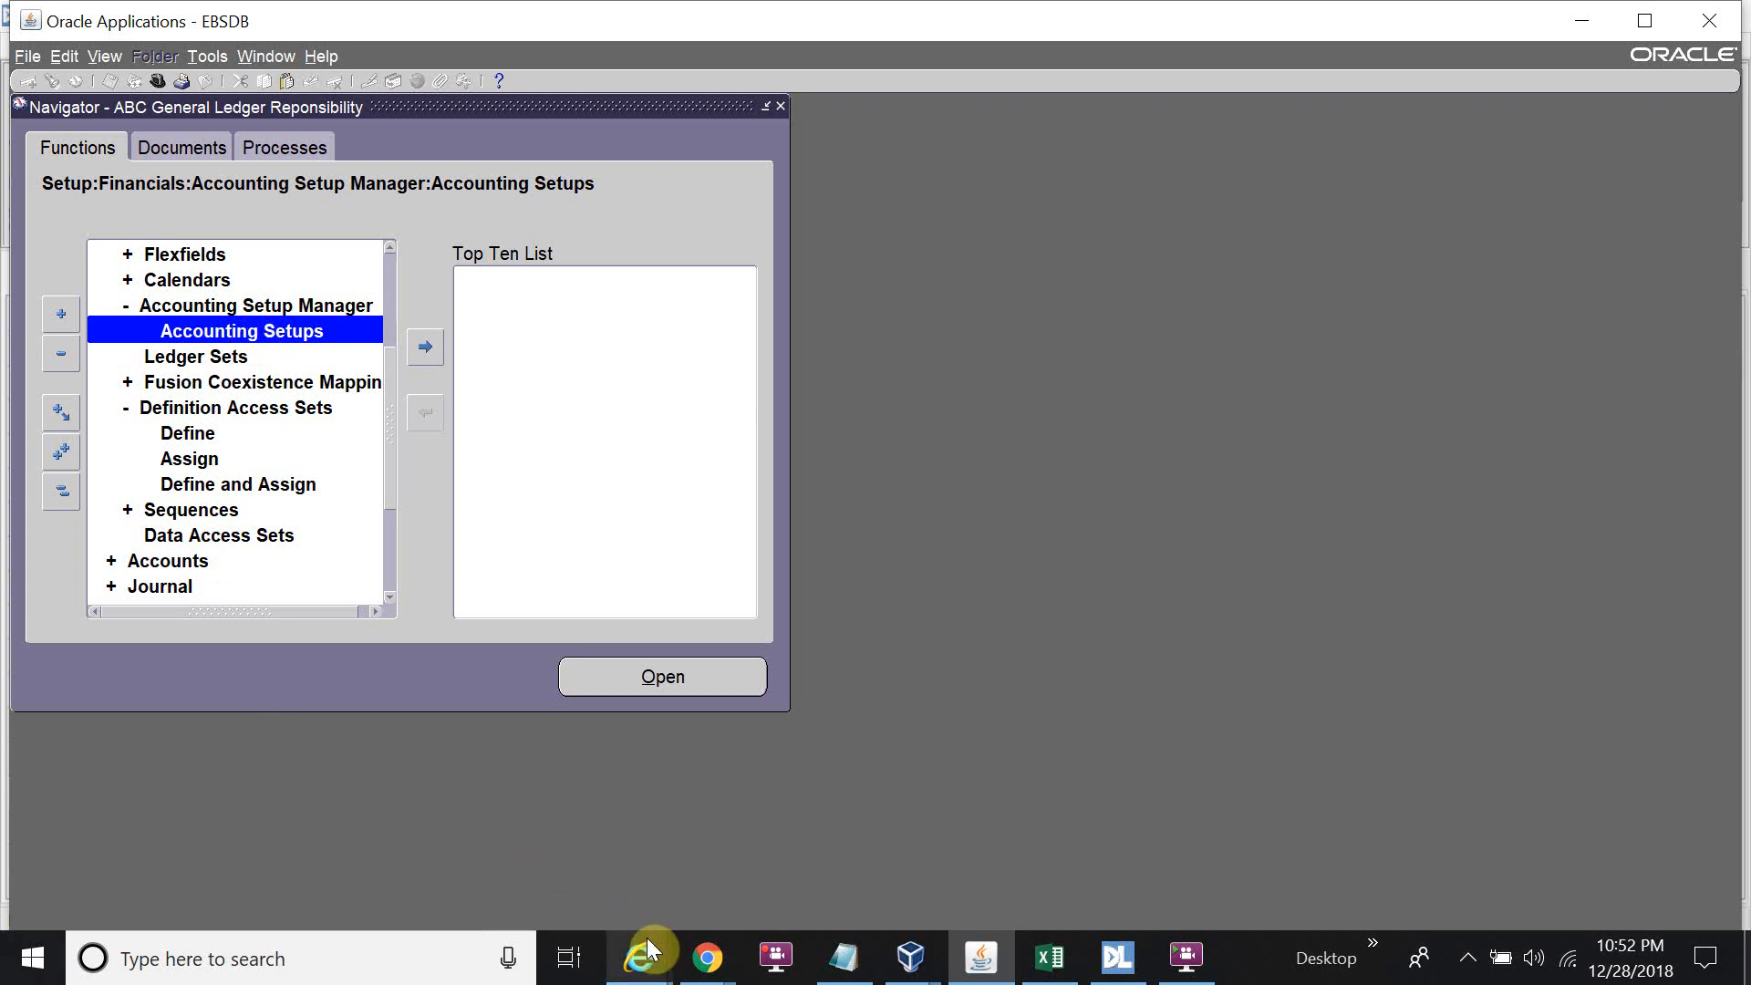
# Search ledgers for ABC% and open the accounting options for ABC PL Ledger.
pyautogui.moveTo(648, 939)
pyautogui.click(1109, 835)
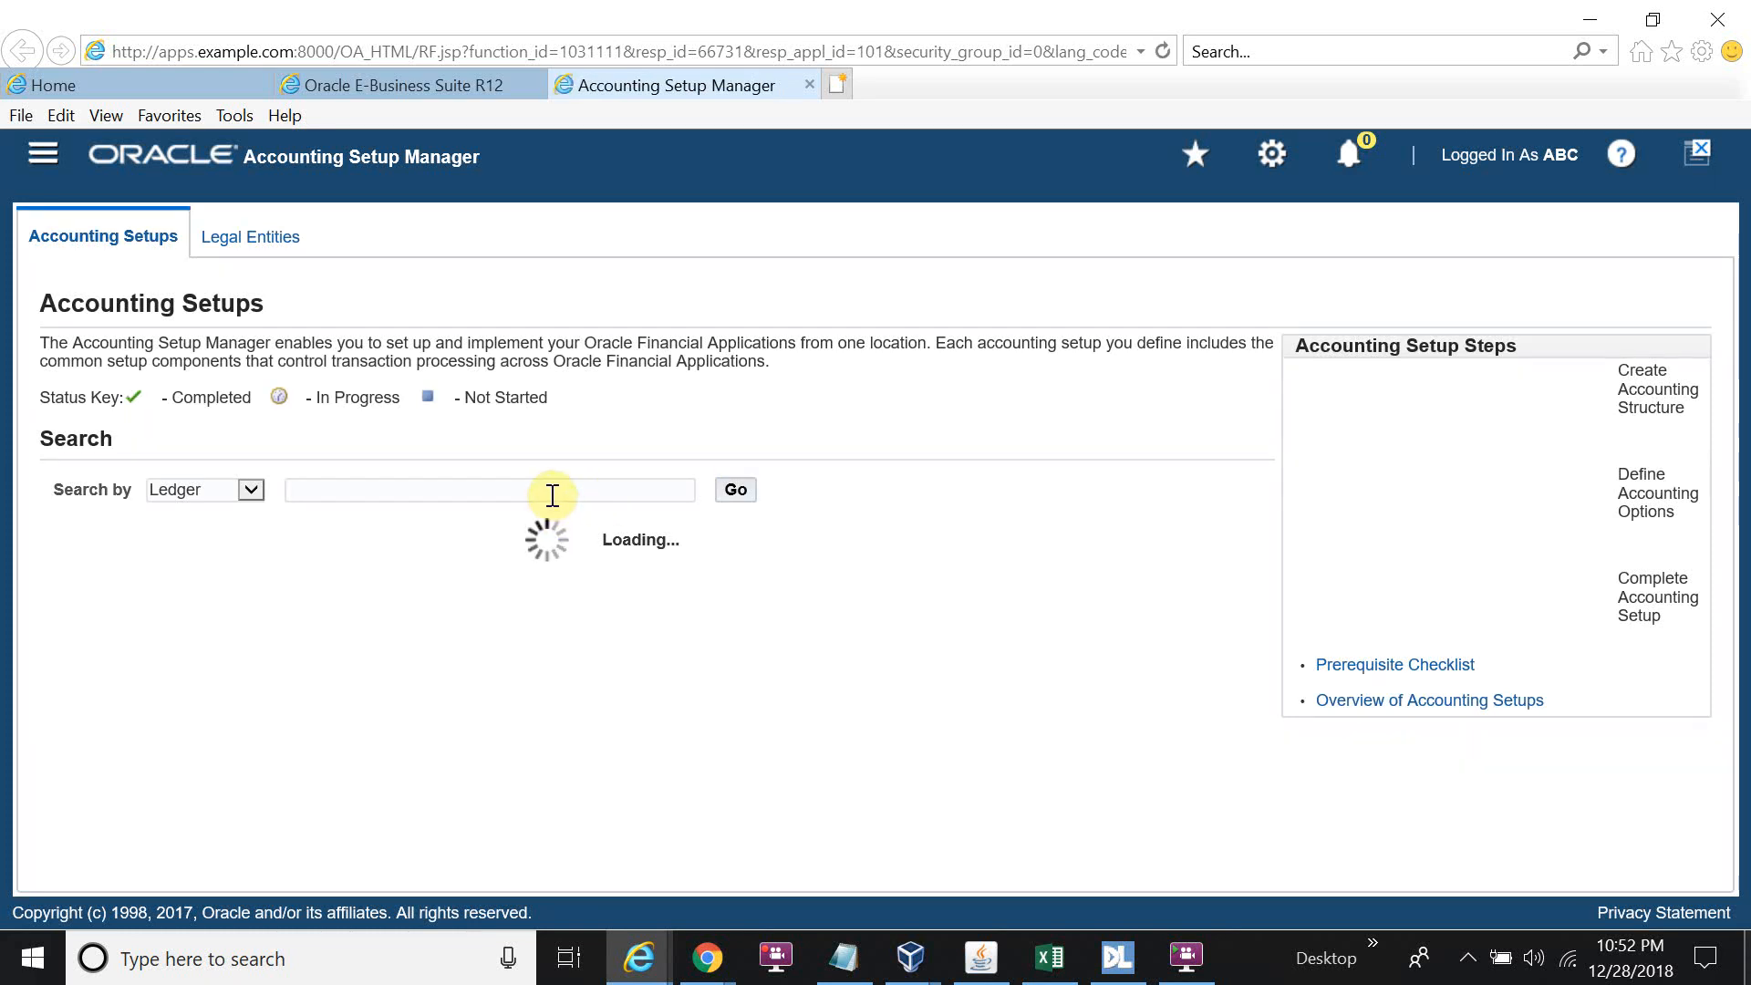
pyautogui.click(551, 495)
pyautogui.write('ABC%')
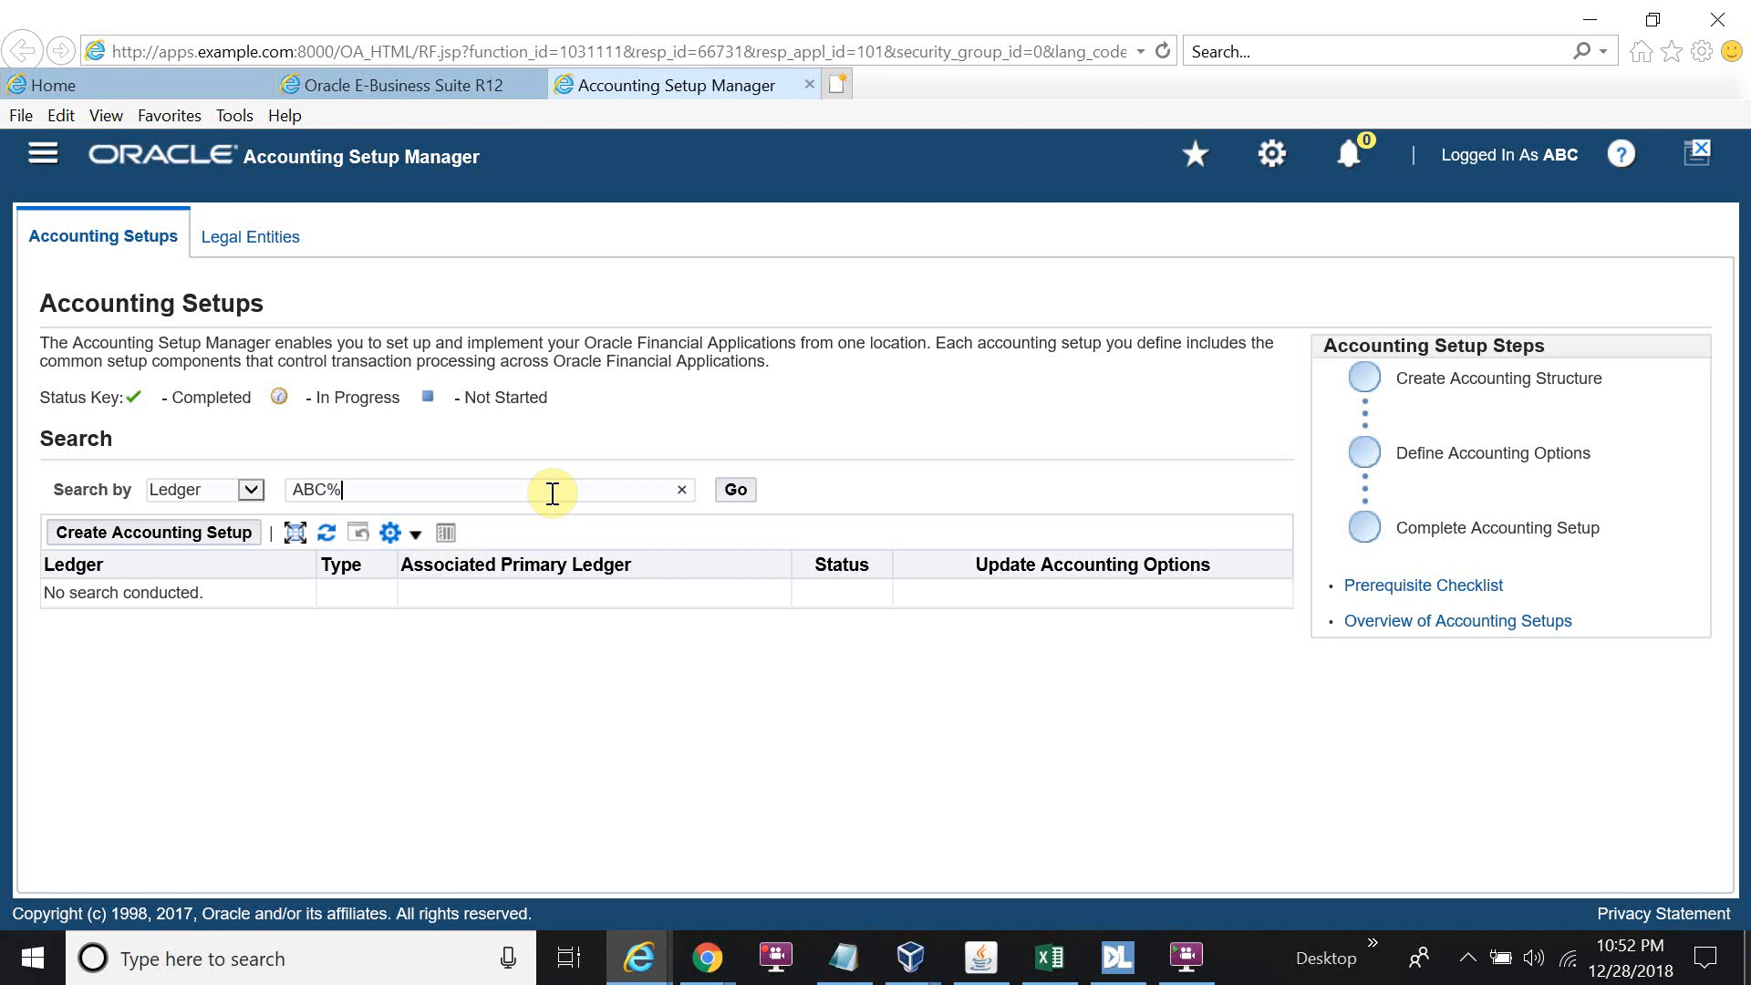
pyautogui.click(739, 494)
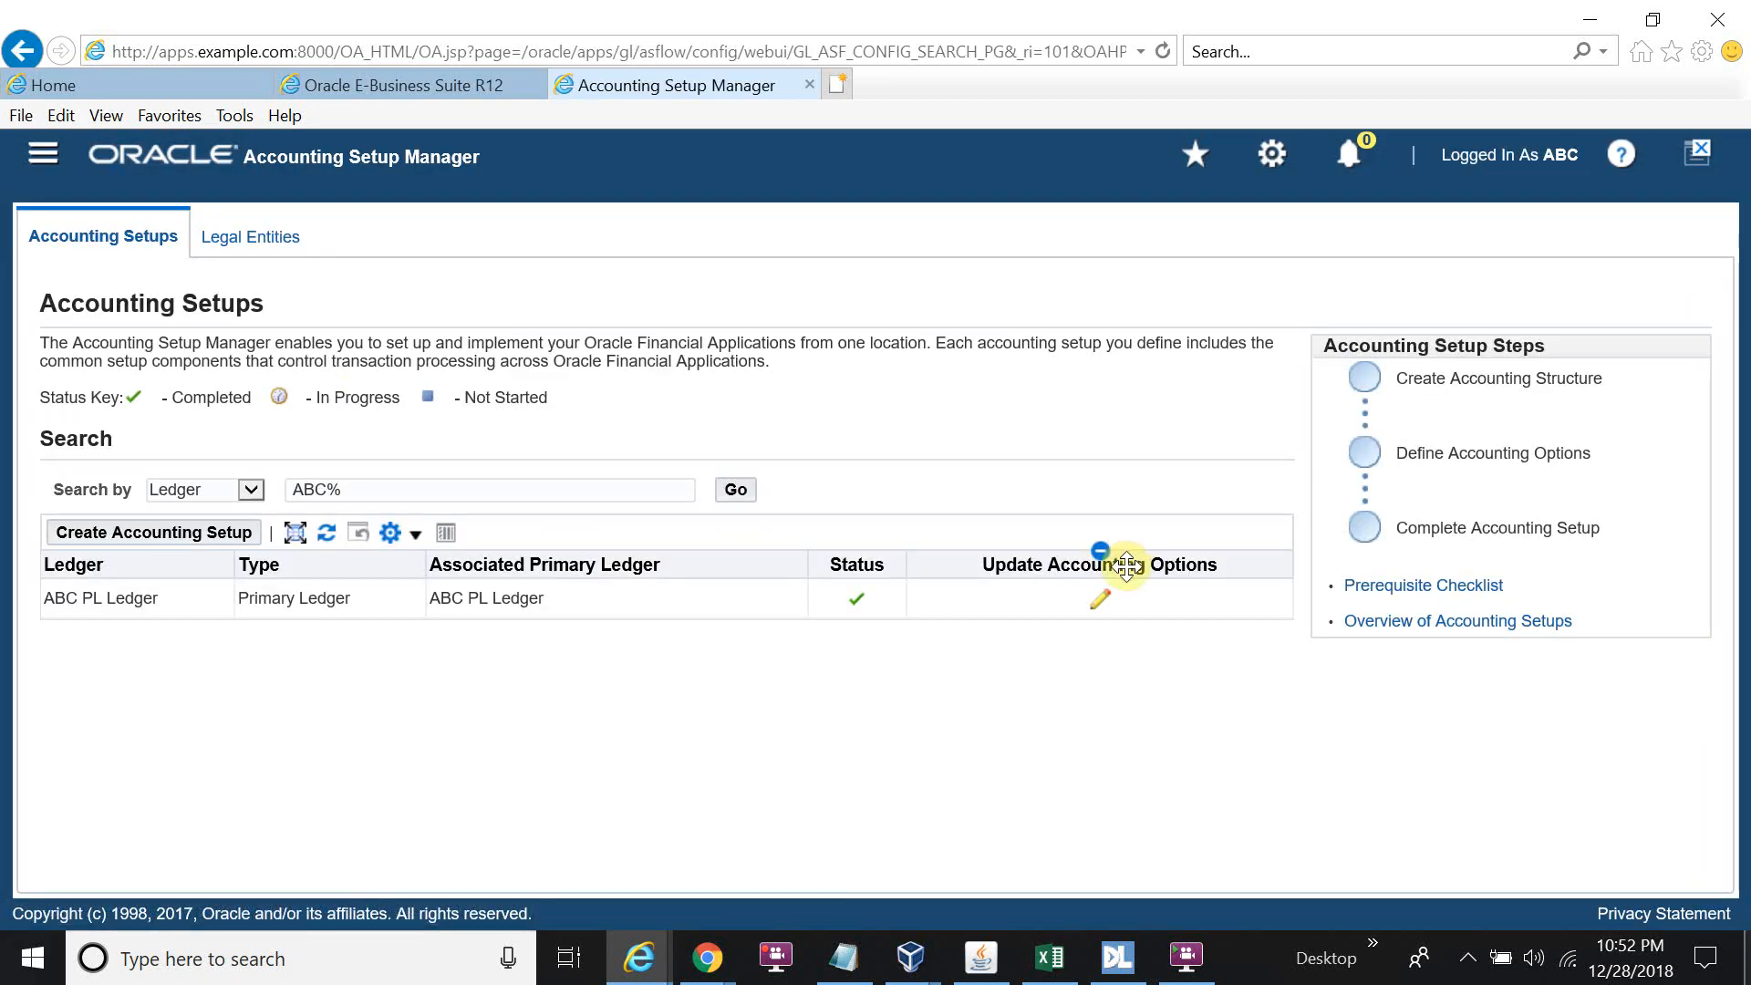
pyautogui.click(1101, 606)
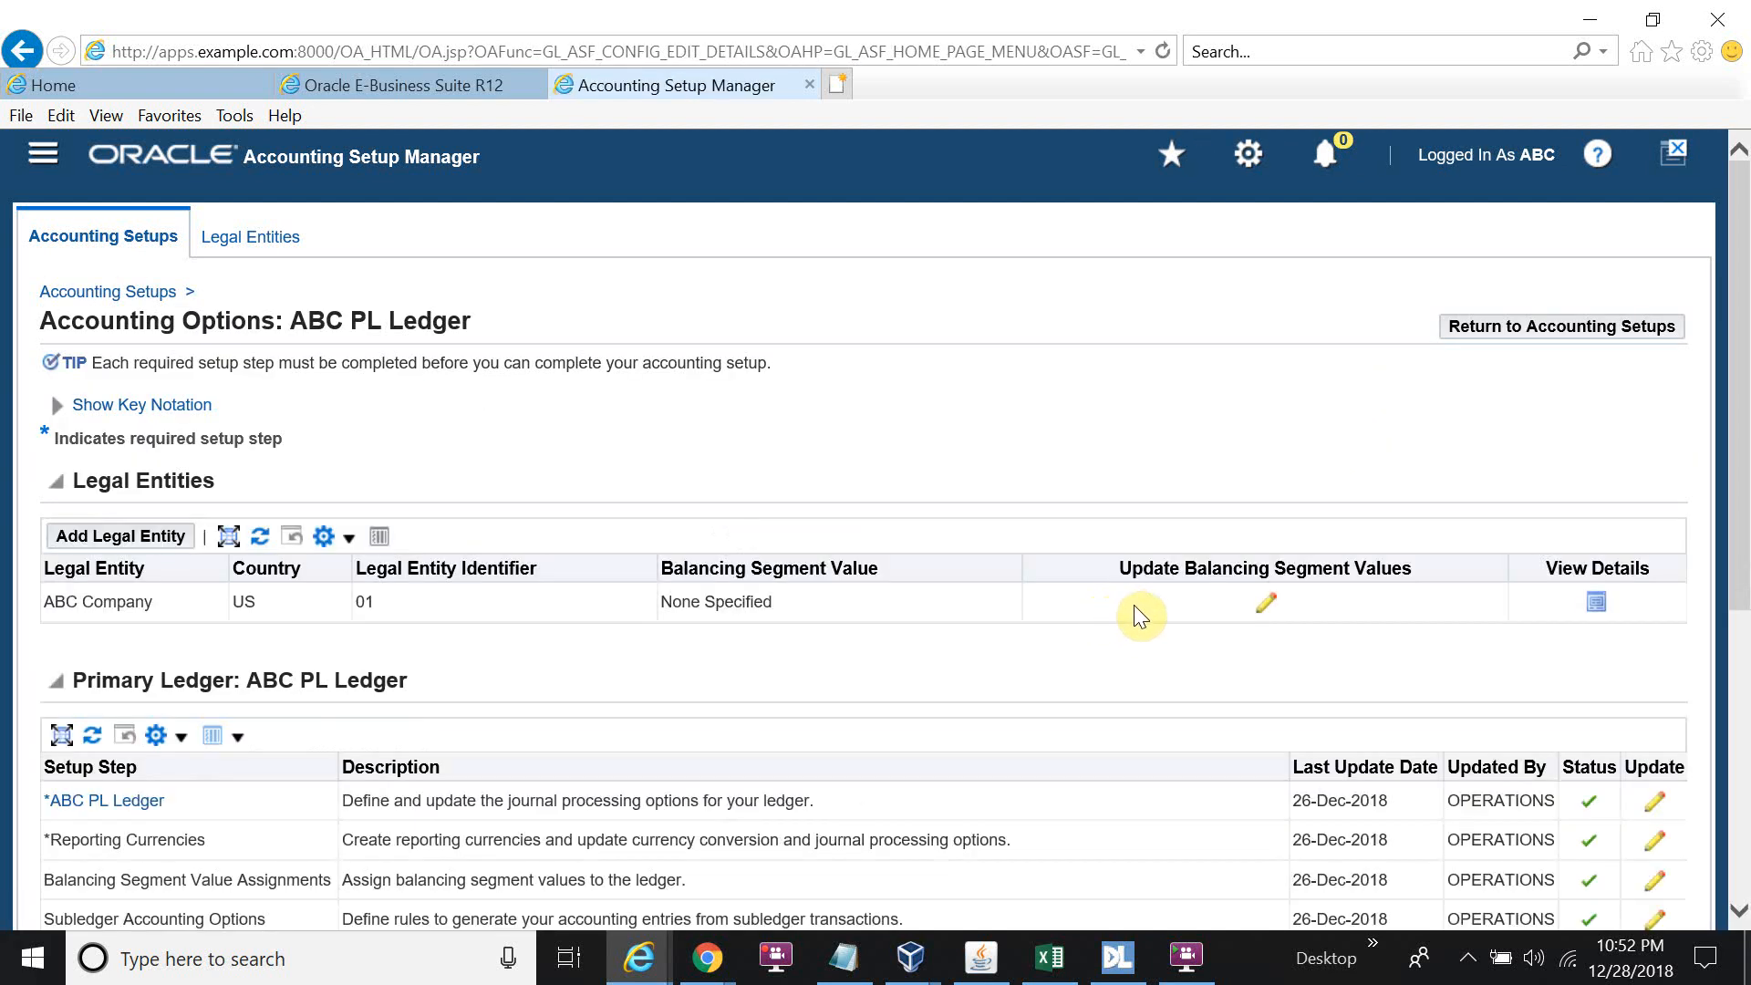
pyautogui.scroll(-3, 1162, 621)
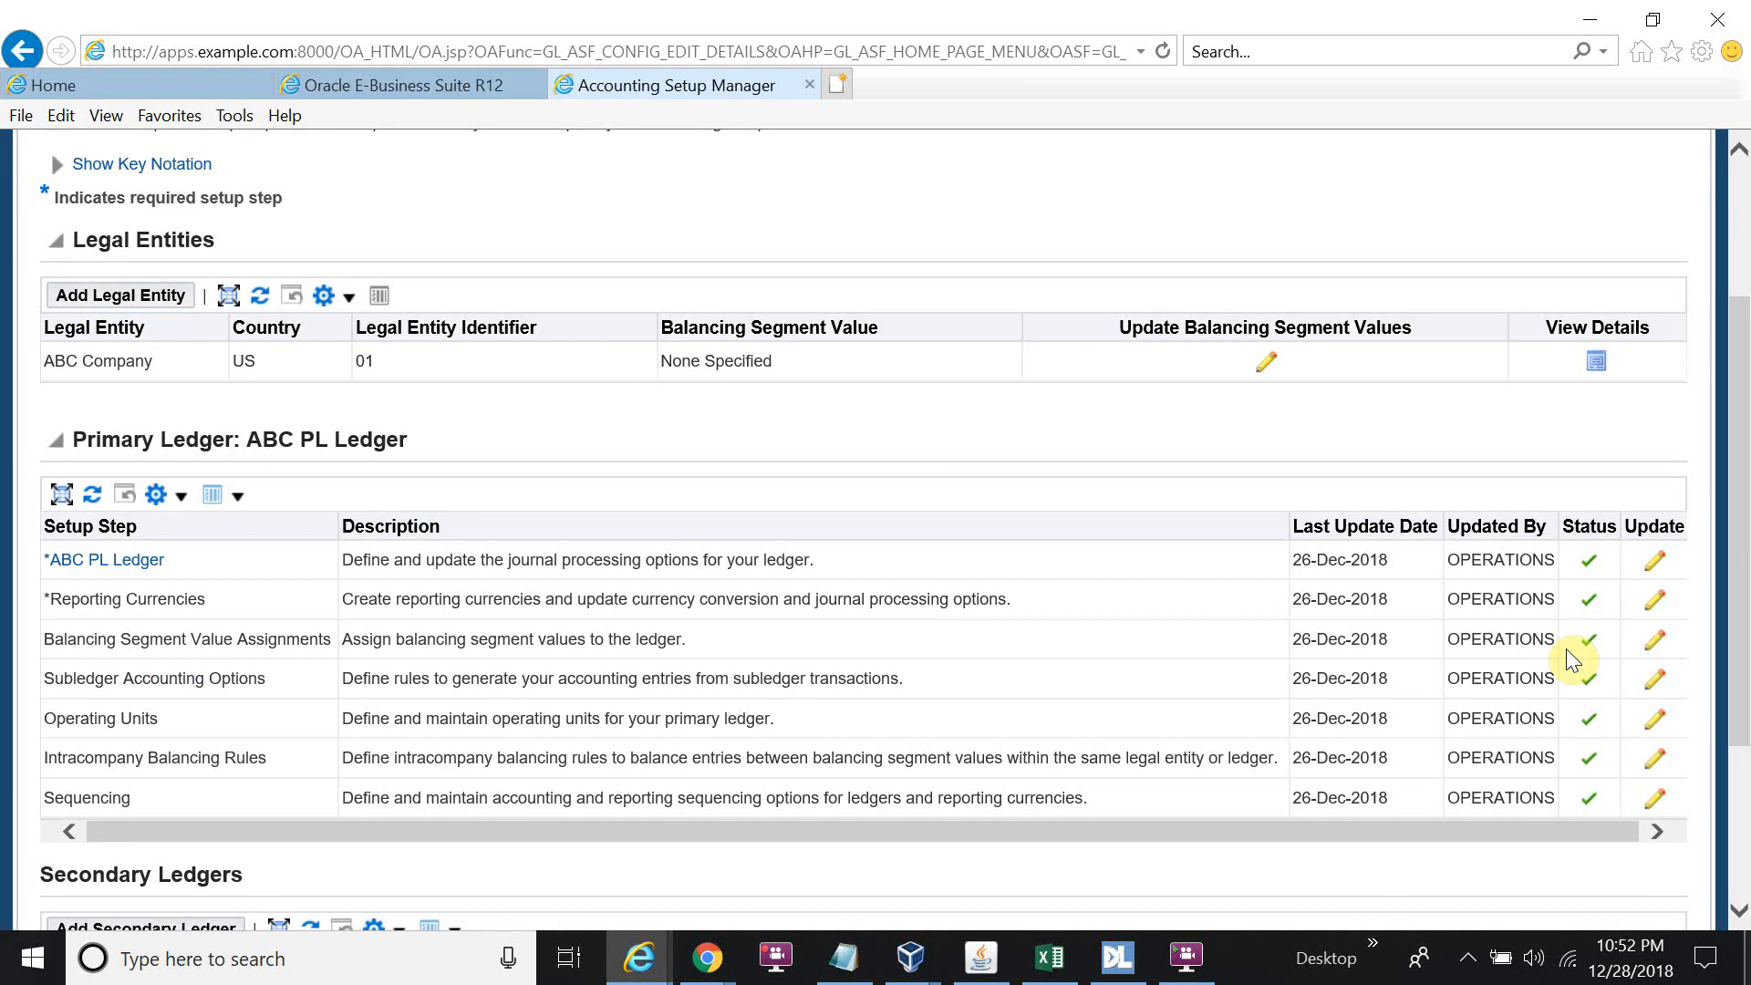
# Check Enable Journal Approval for ABC PL Ledger, finish the update, and return to the navigator.
pyautogui.click(1655, 569)
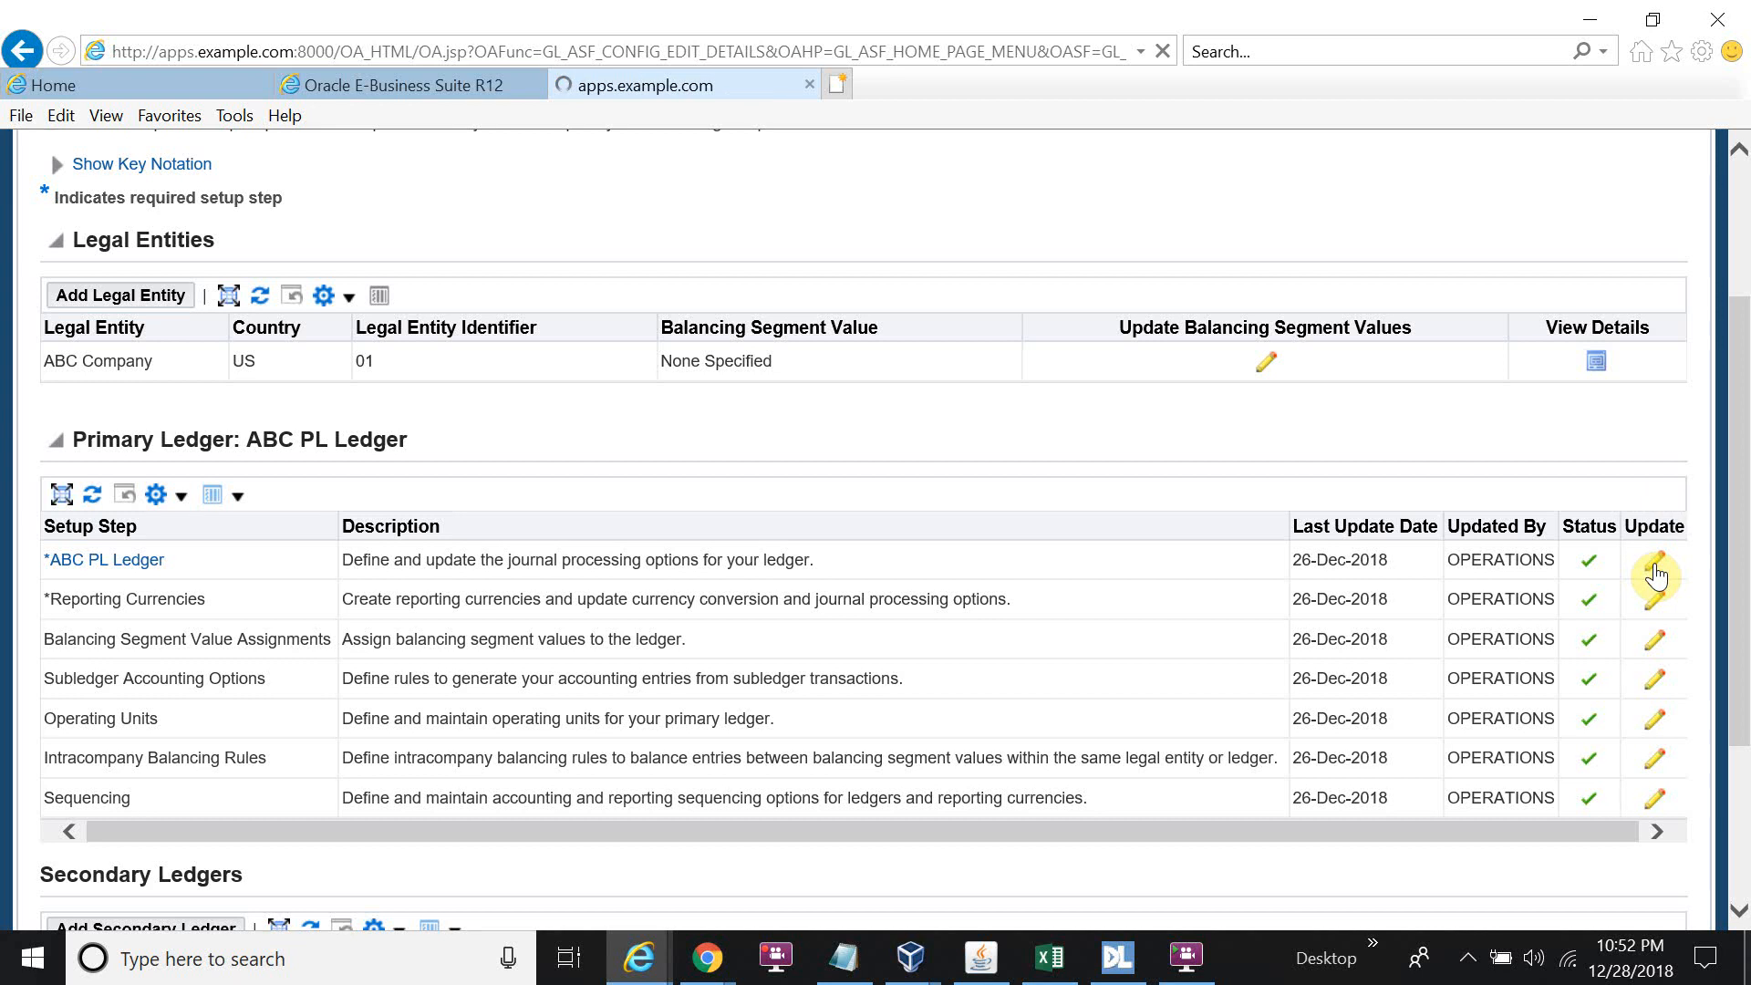
pyautogui.scroll(-3, 1058, 638)
pyautogui.scroll(3, 1047, 672)
pyautogui.click(1585, 333)
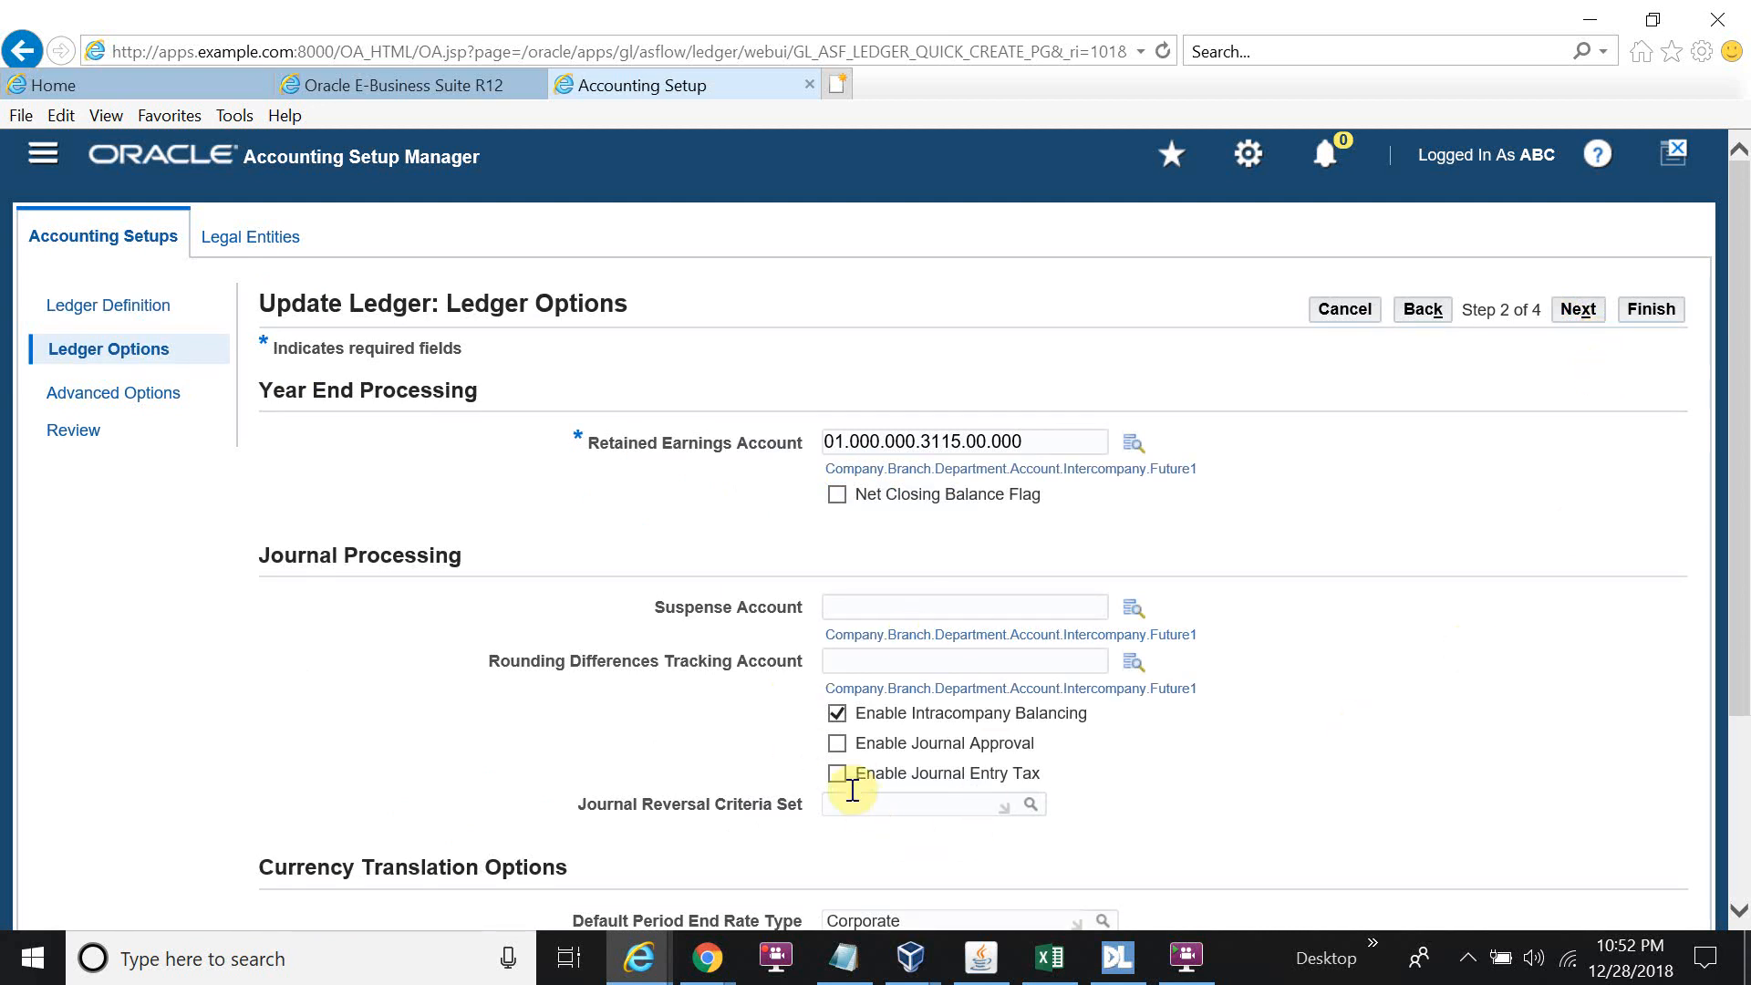
pyautogui.click(838, 743)
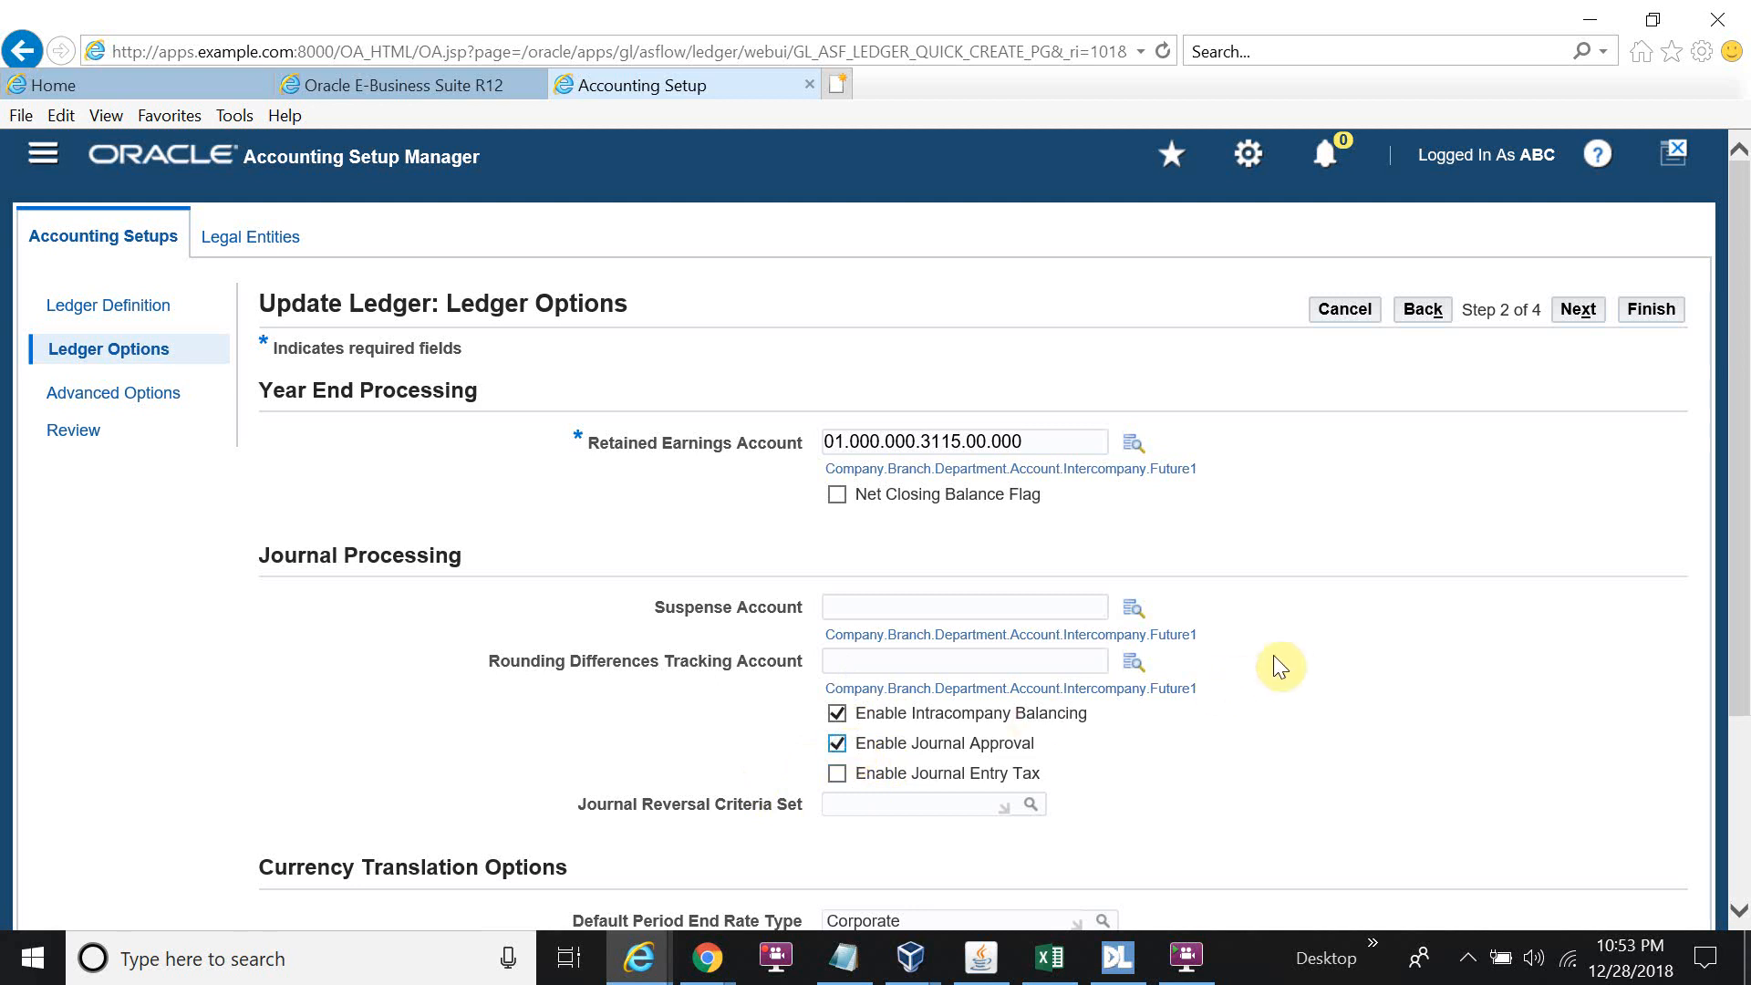
pyautogui.click(1576, 312)
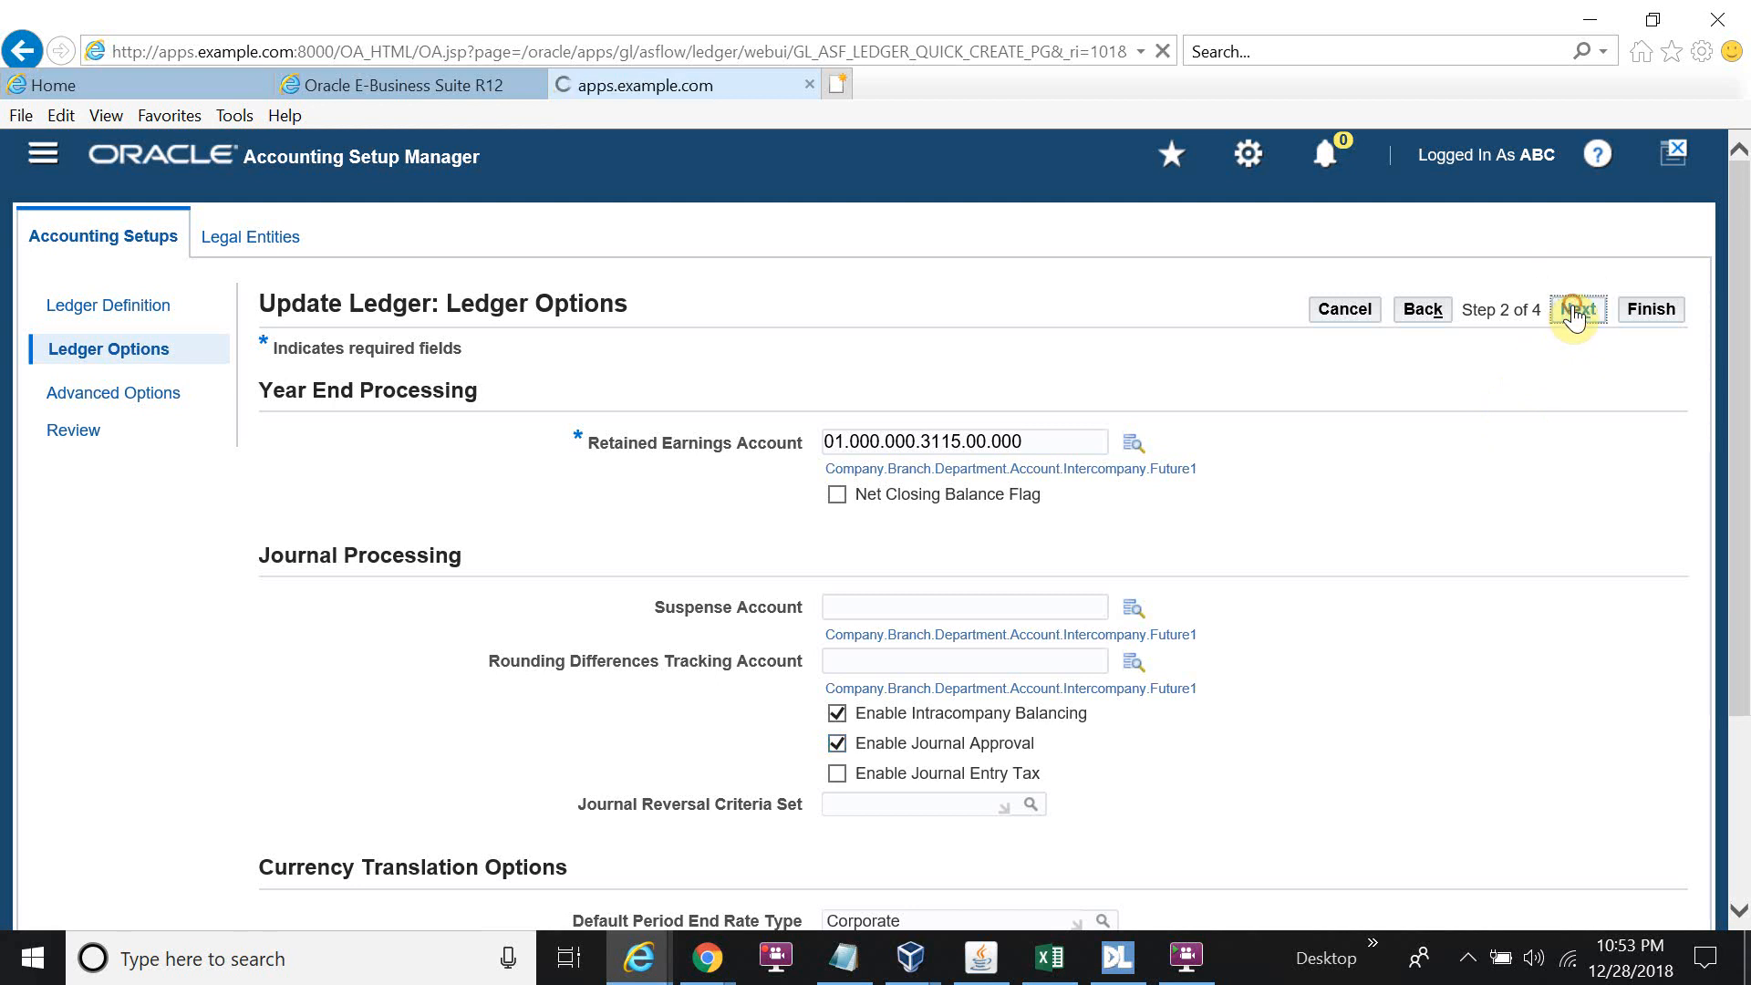
pyautogui.click(1585, 312)
pyautogui.click(1663, 312)
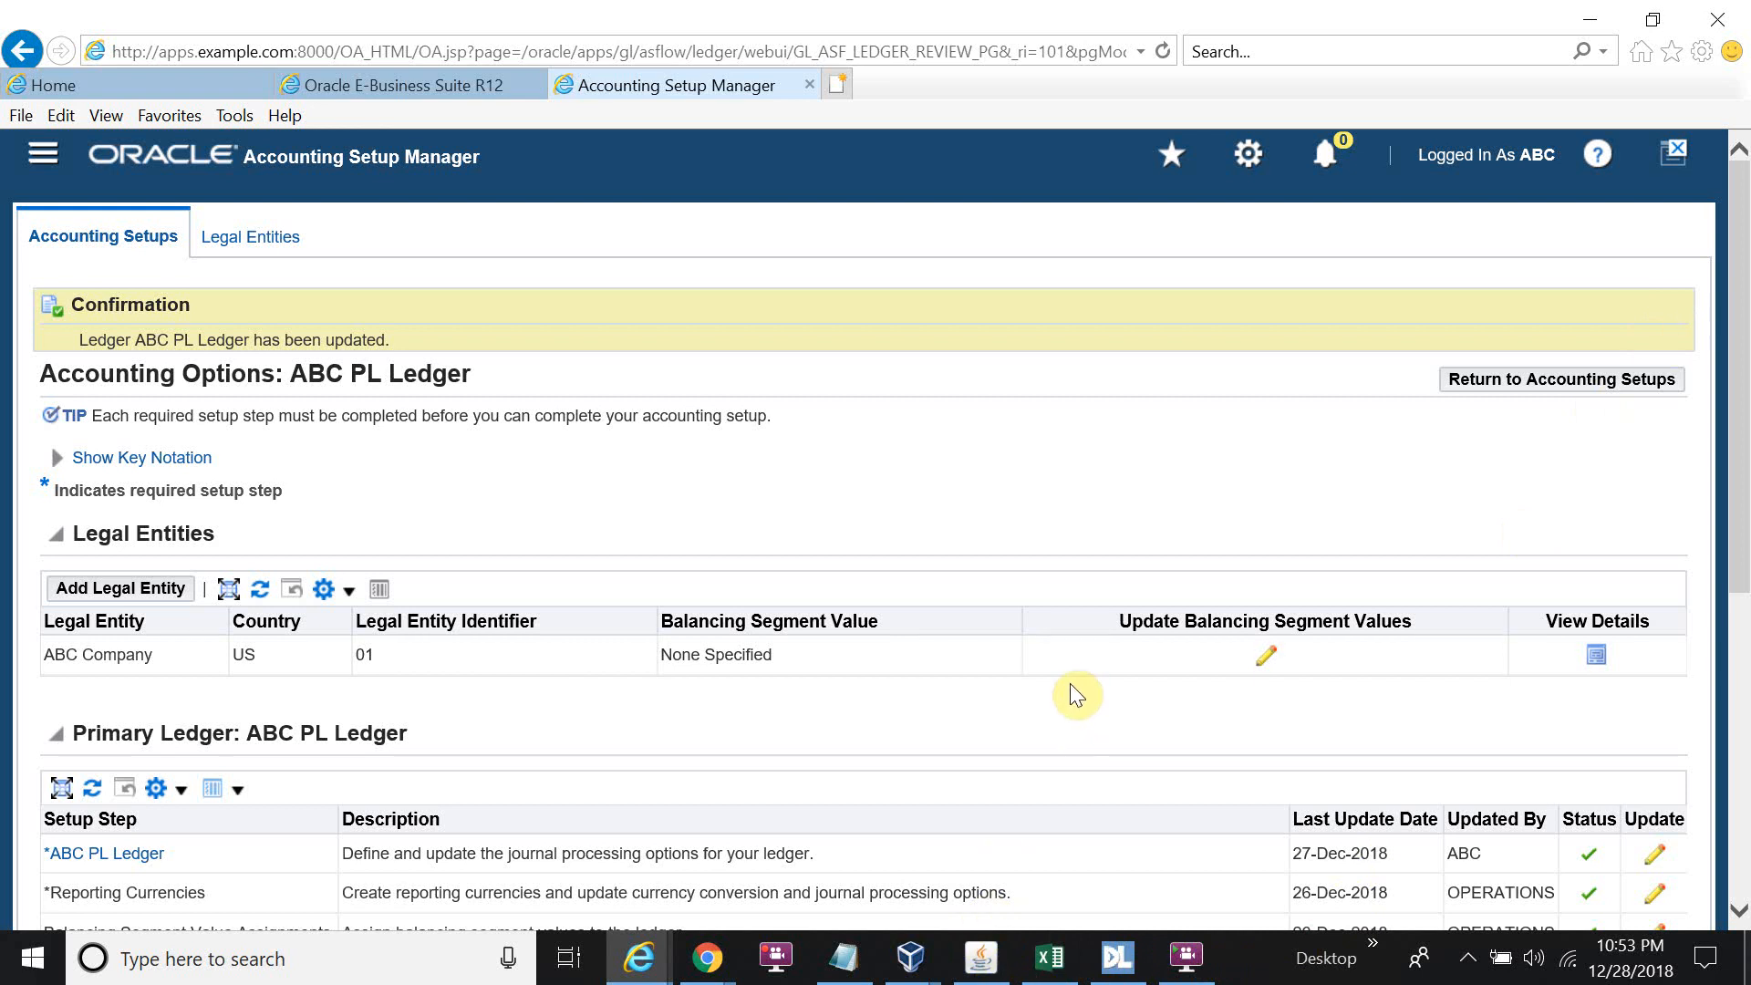
pyautogui.click(1001, 953)
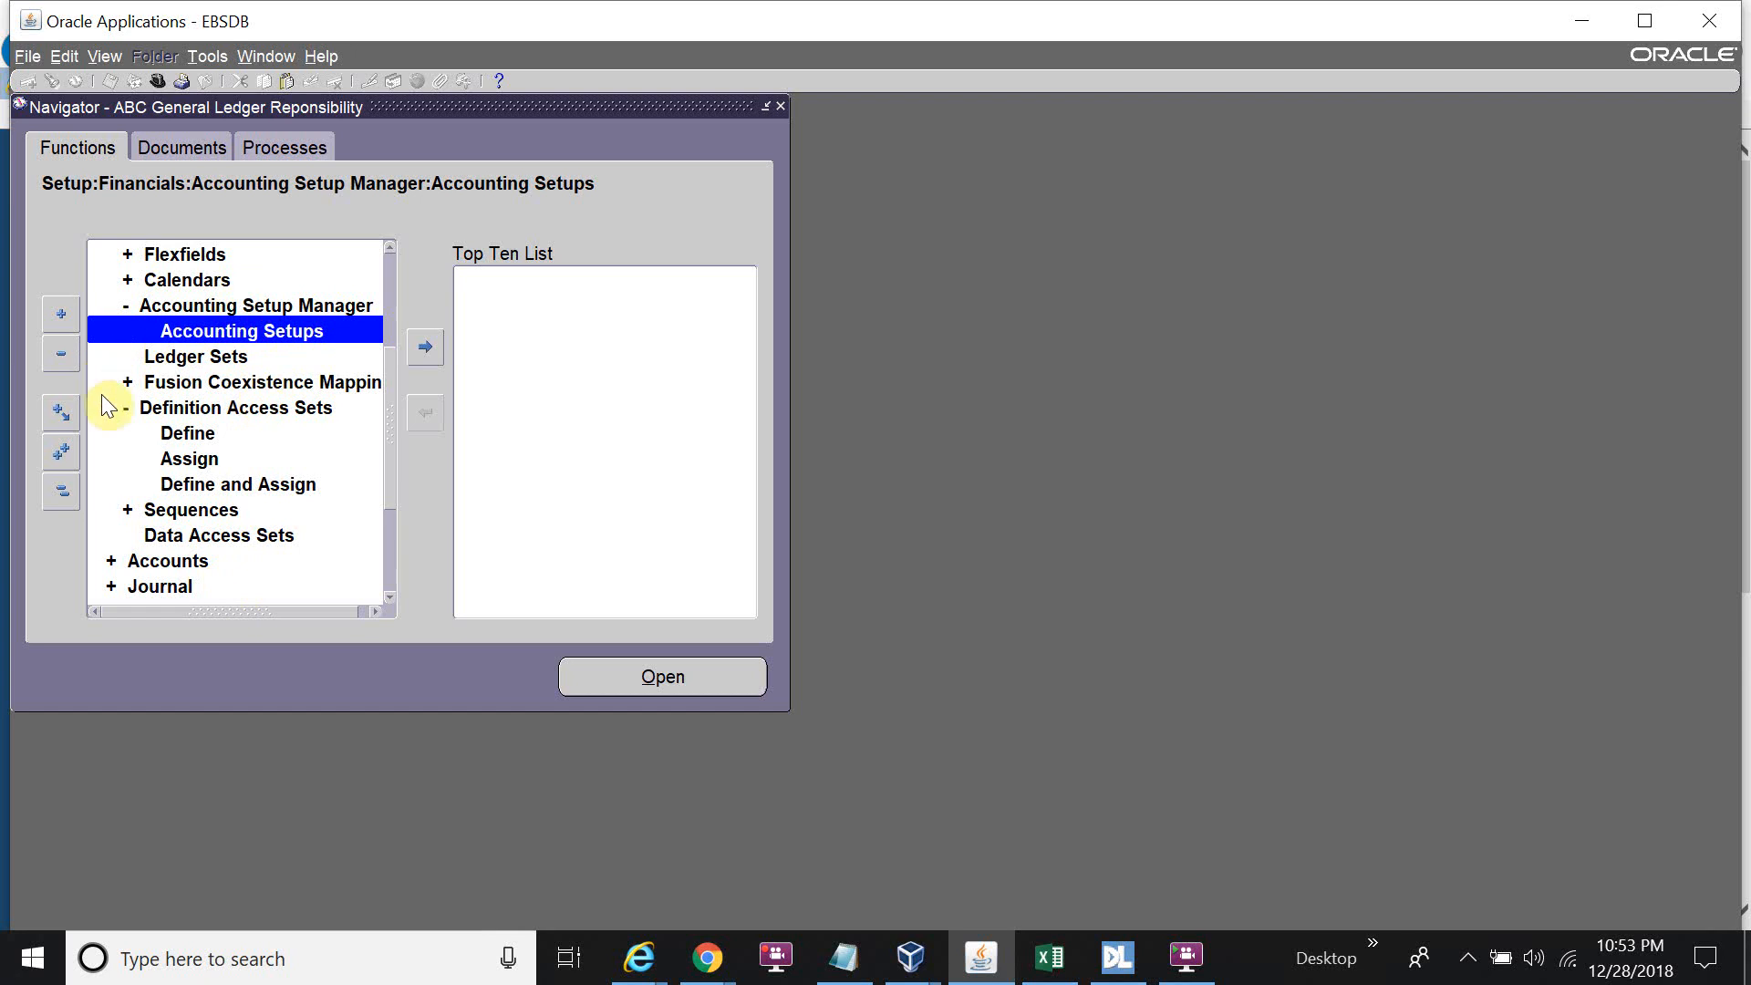
# Collapse the navigator tree and select Sources under Setup > Journal.
pyautogui.click(68, 492)
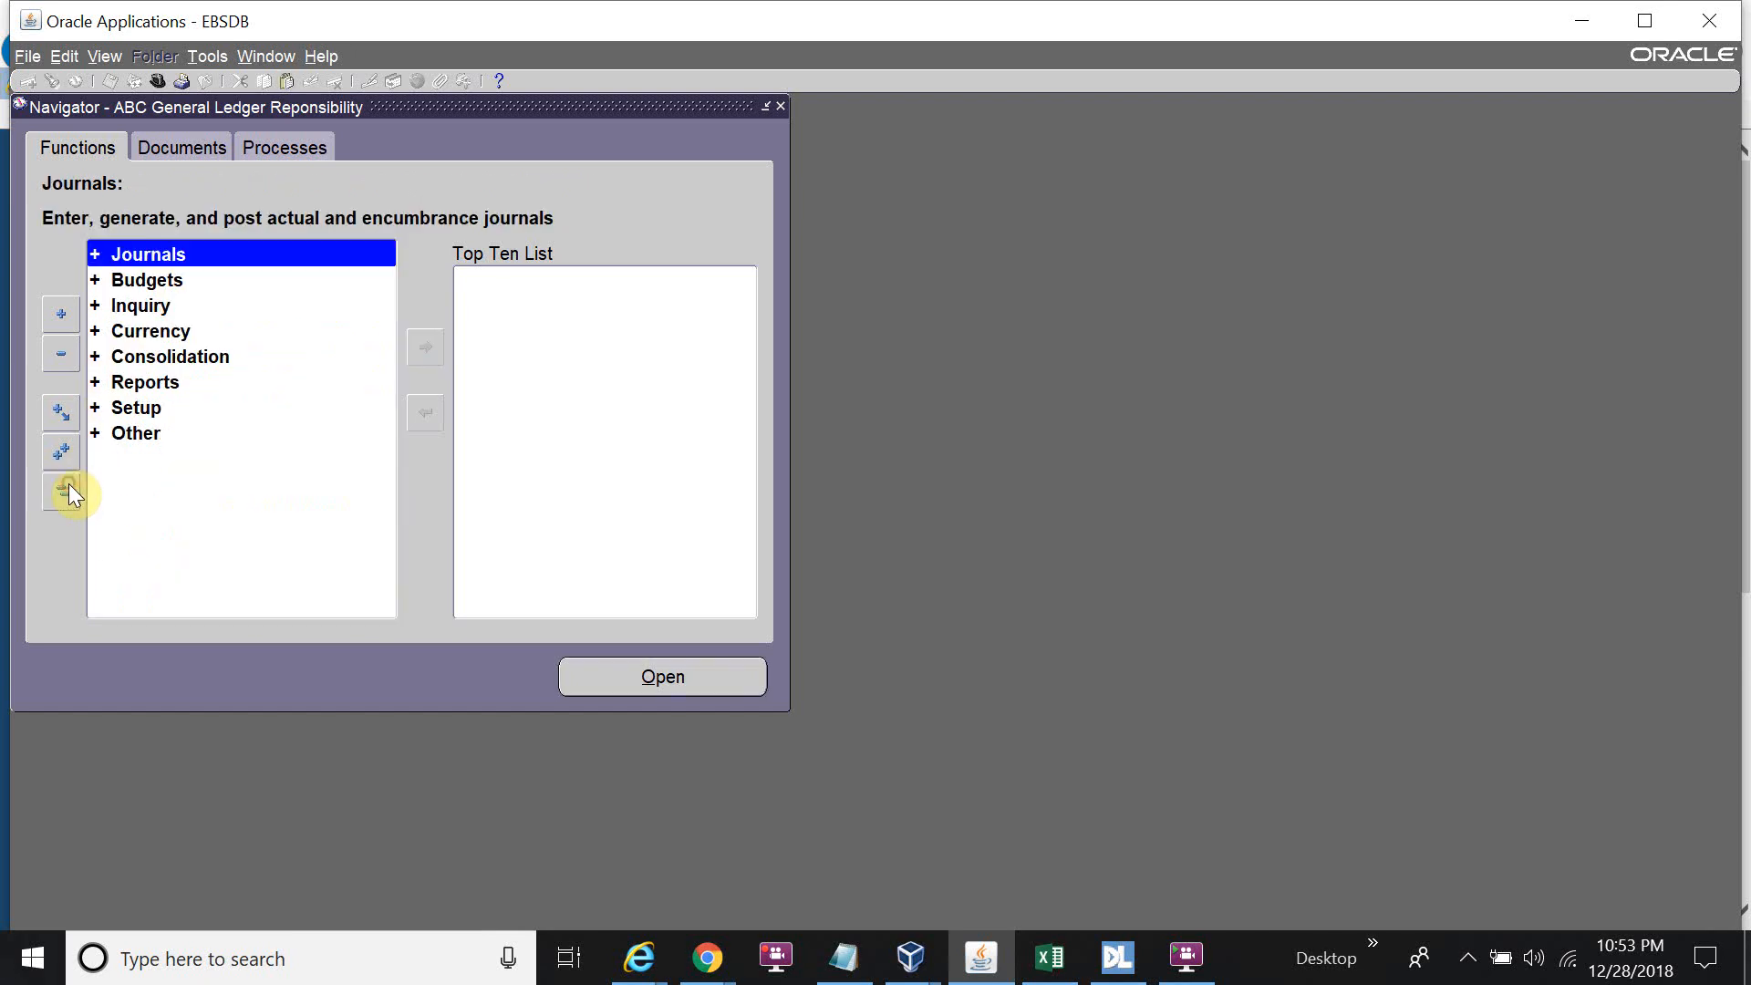
pyautogui.doubleClick(150, 407)
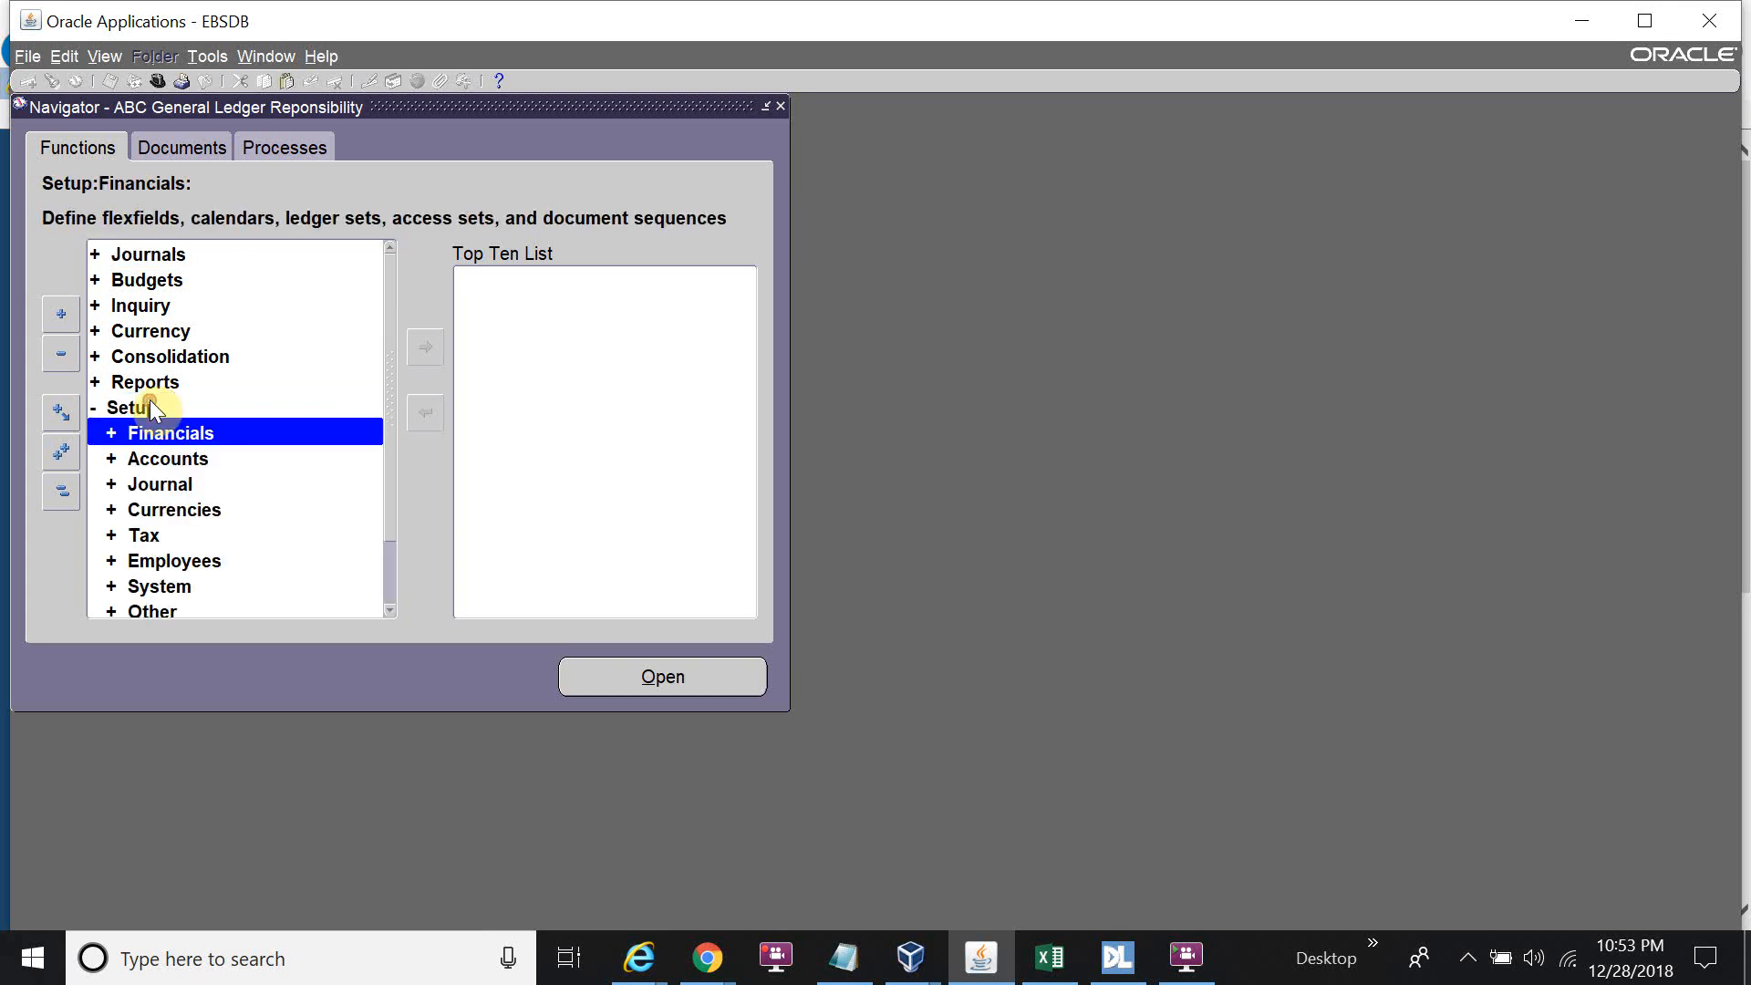
pyautogui.doubleClick(185, 486)
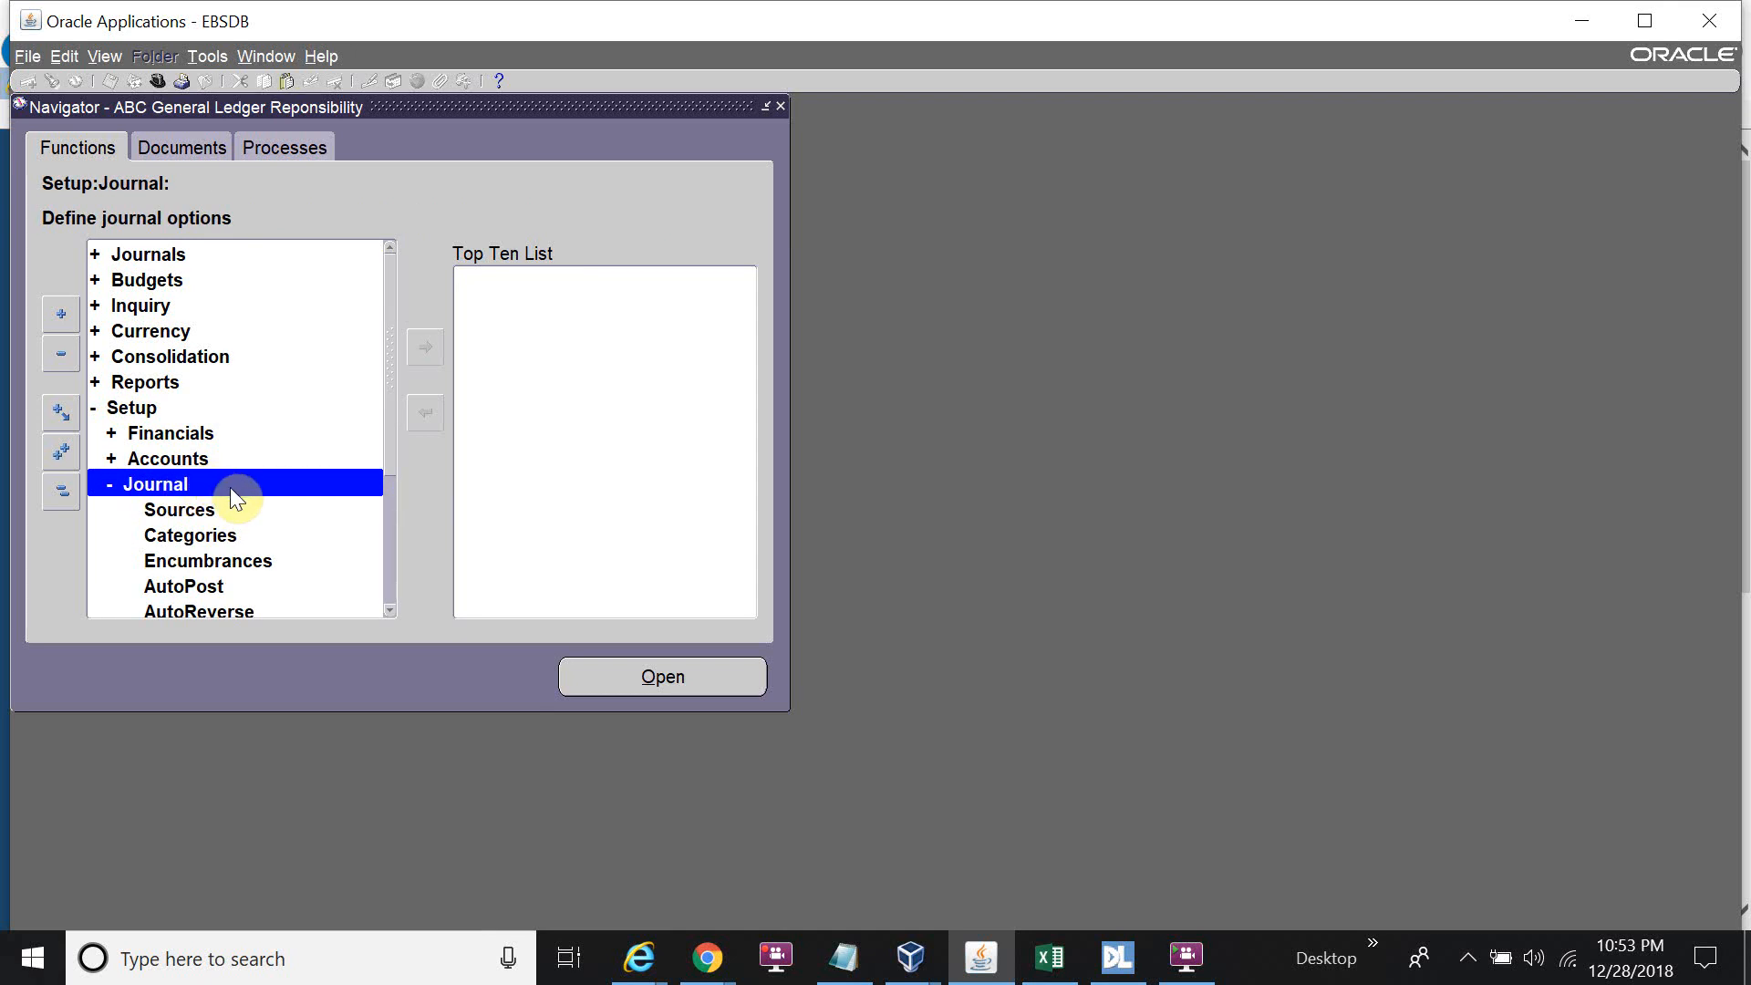
pyautogui.scroll(-1, 235, 500)
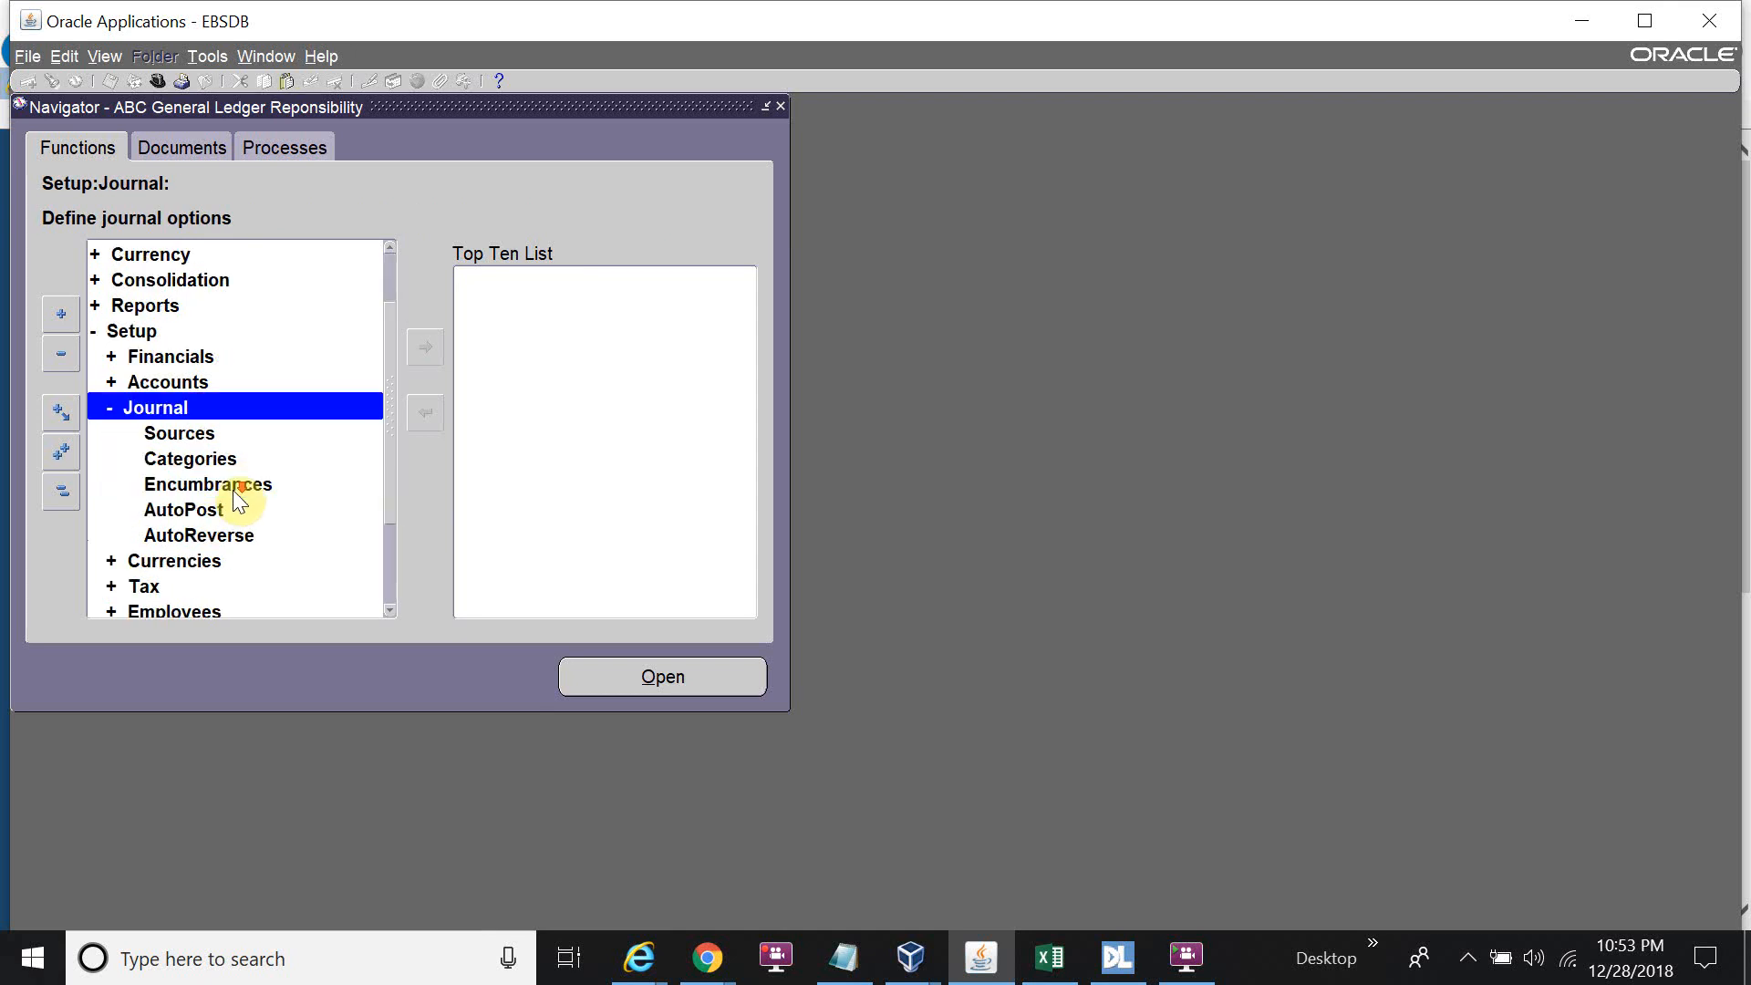
pyautogui.click(226, 436)
pyautogui.doubleClick(226, 435)
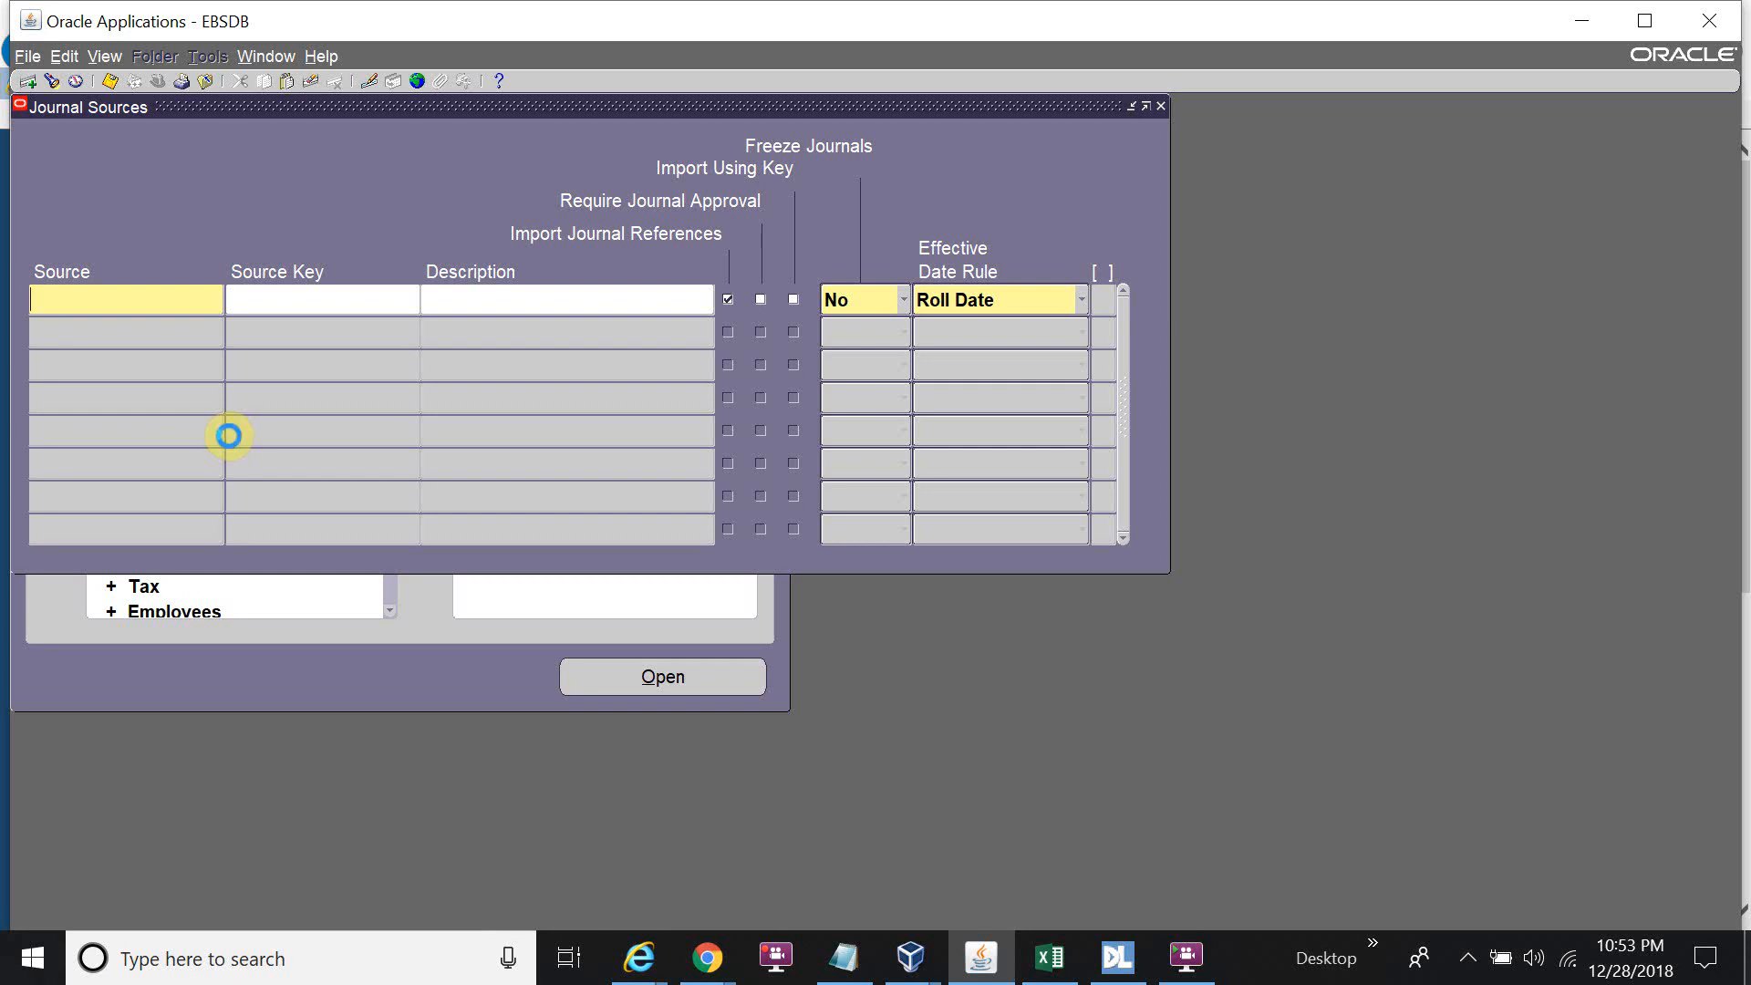
pyautogui.hotkey('ctrl', 'F11')
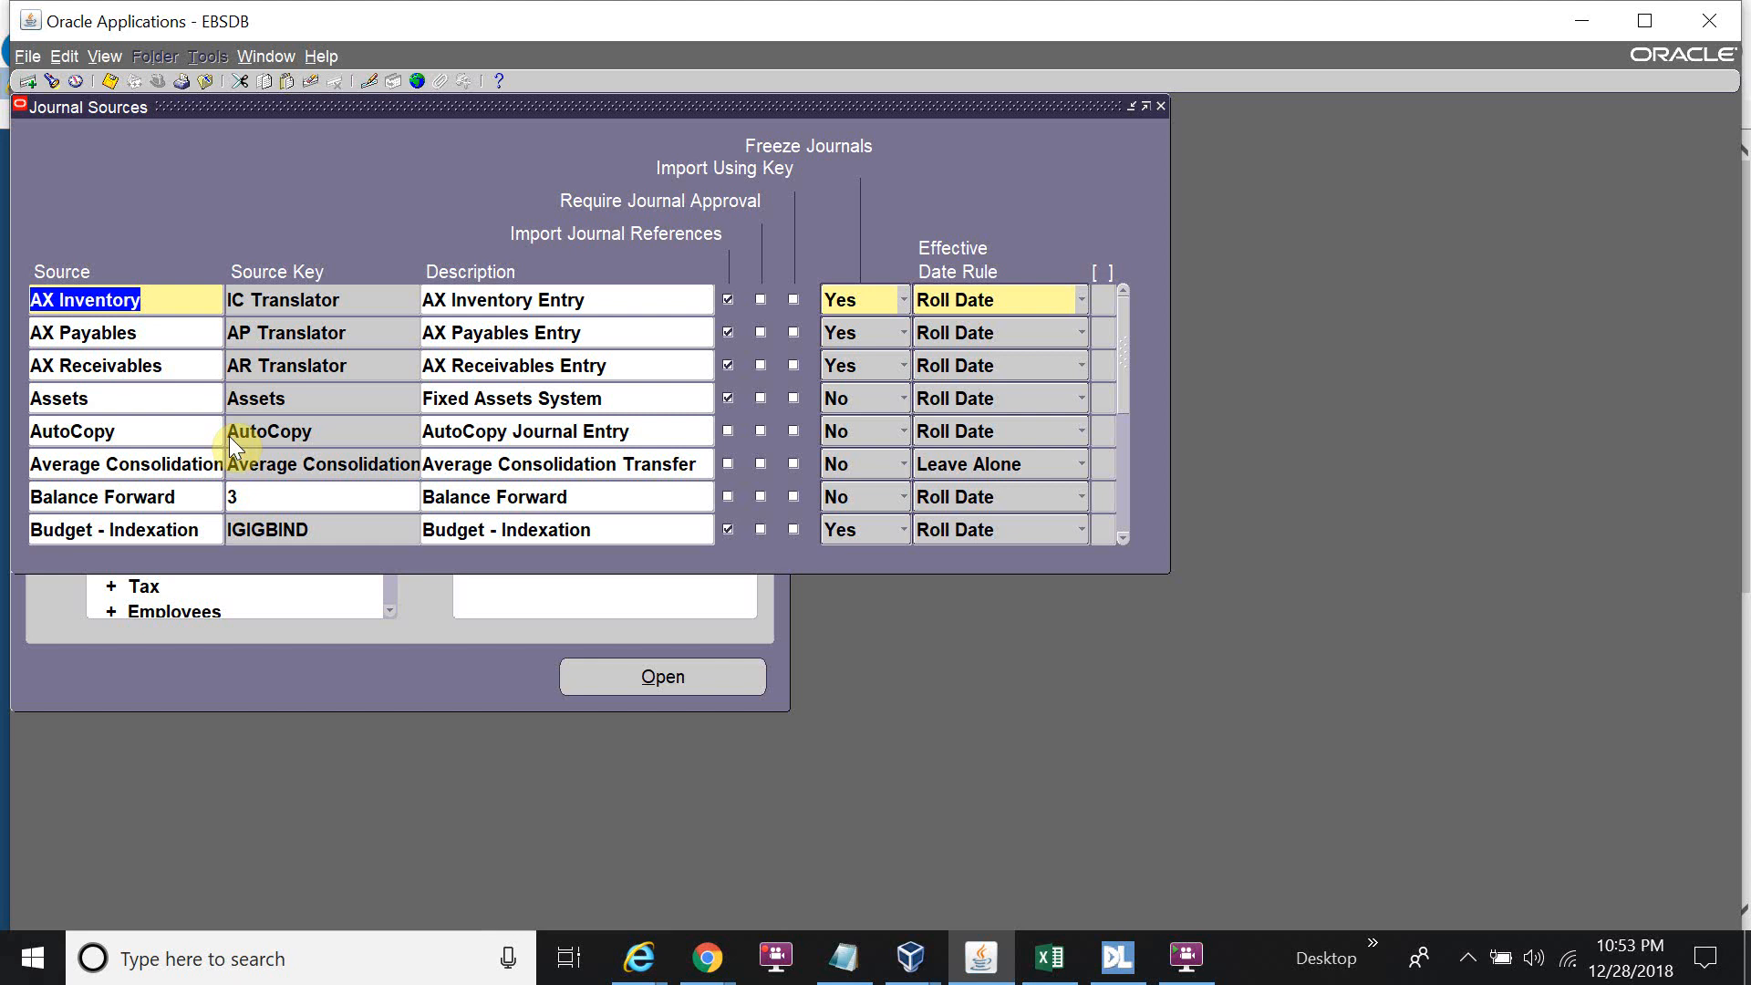
pyautogui.press('F11')
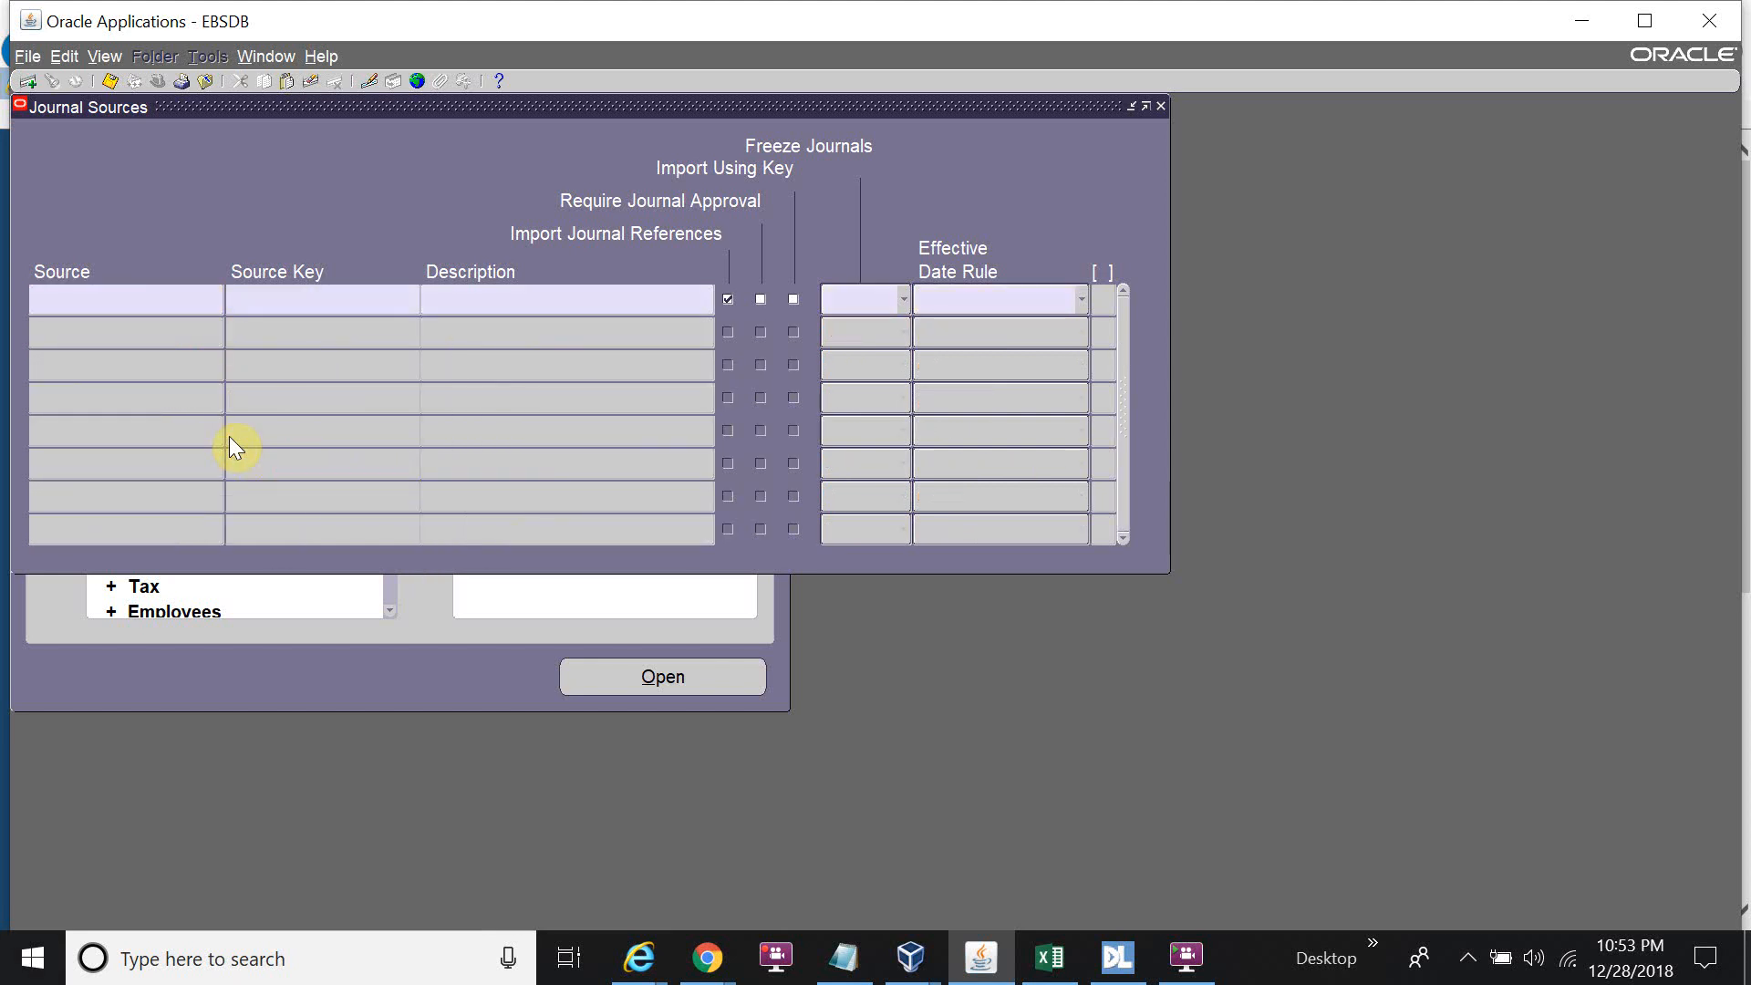
pyautogui.write('Manual')
pyautogui.hotkey('ctrl', 'F11')
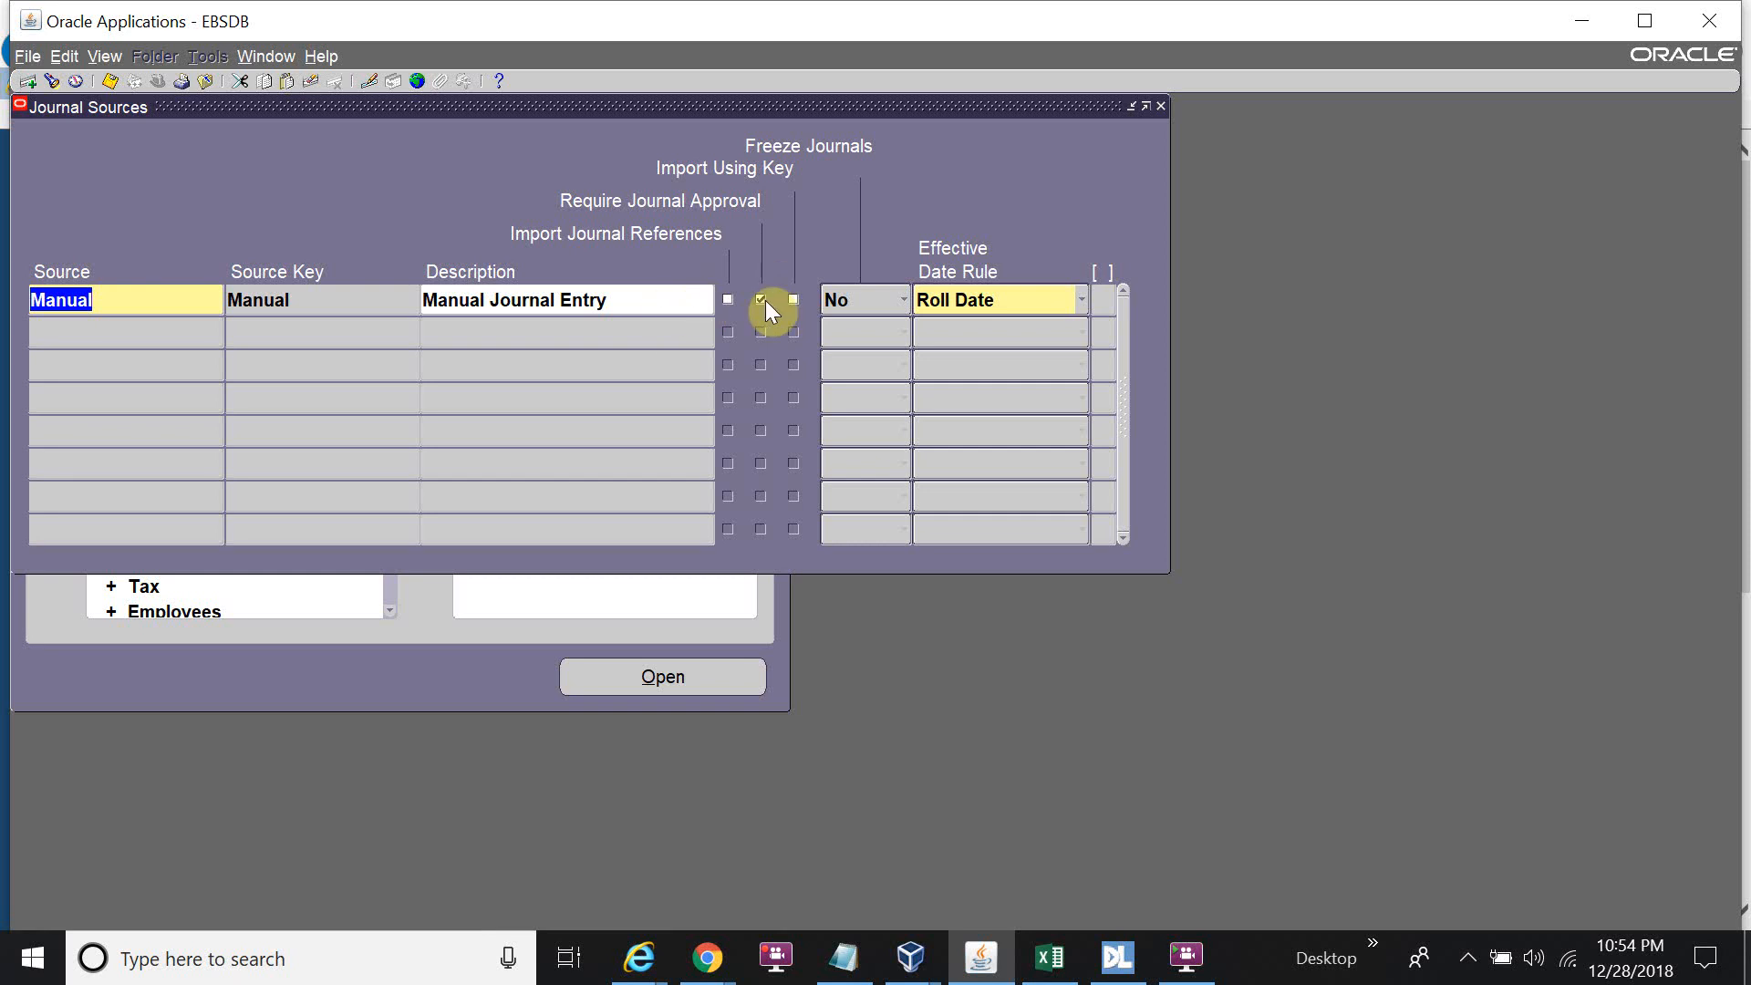
pyautogui.press('F4')
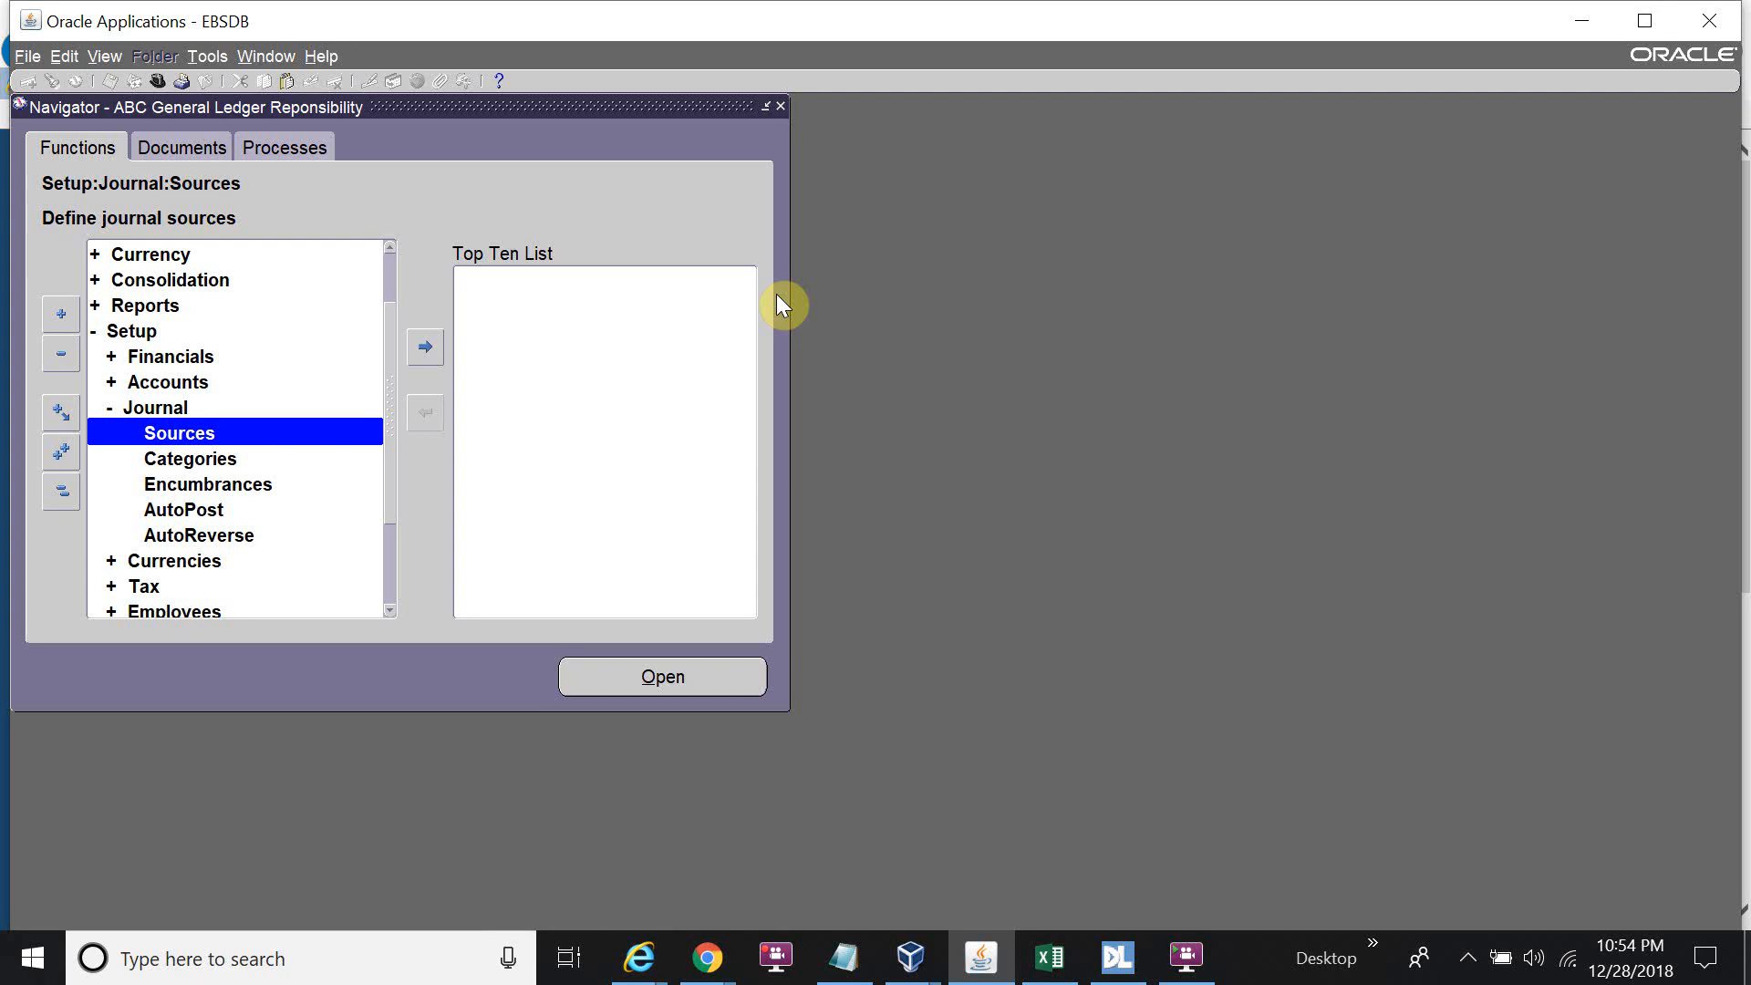
# Return to the Oracle Applications navigator and switch responsibility to ABC HRMS Responsibility.
pyautogui.click(638, 957)
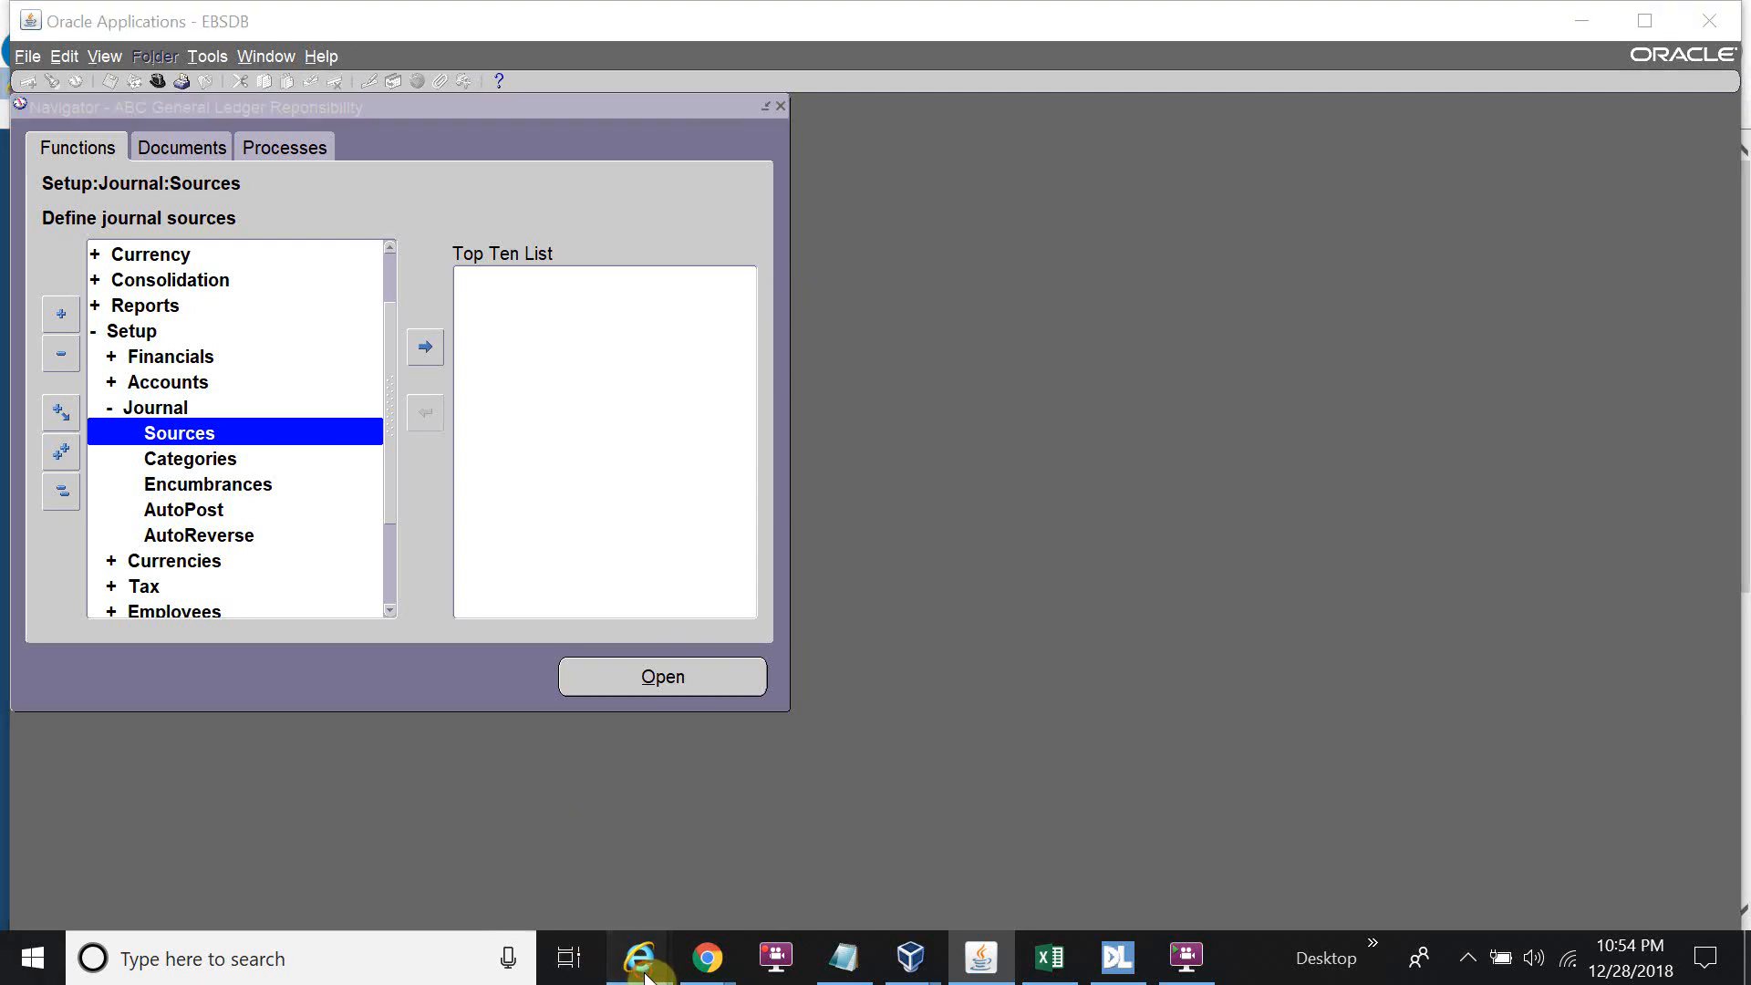
pyautogui.click(206, 873)
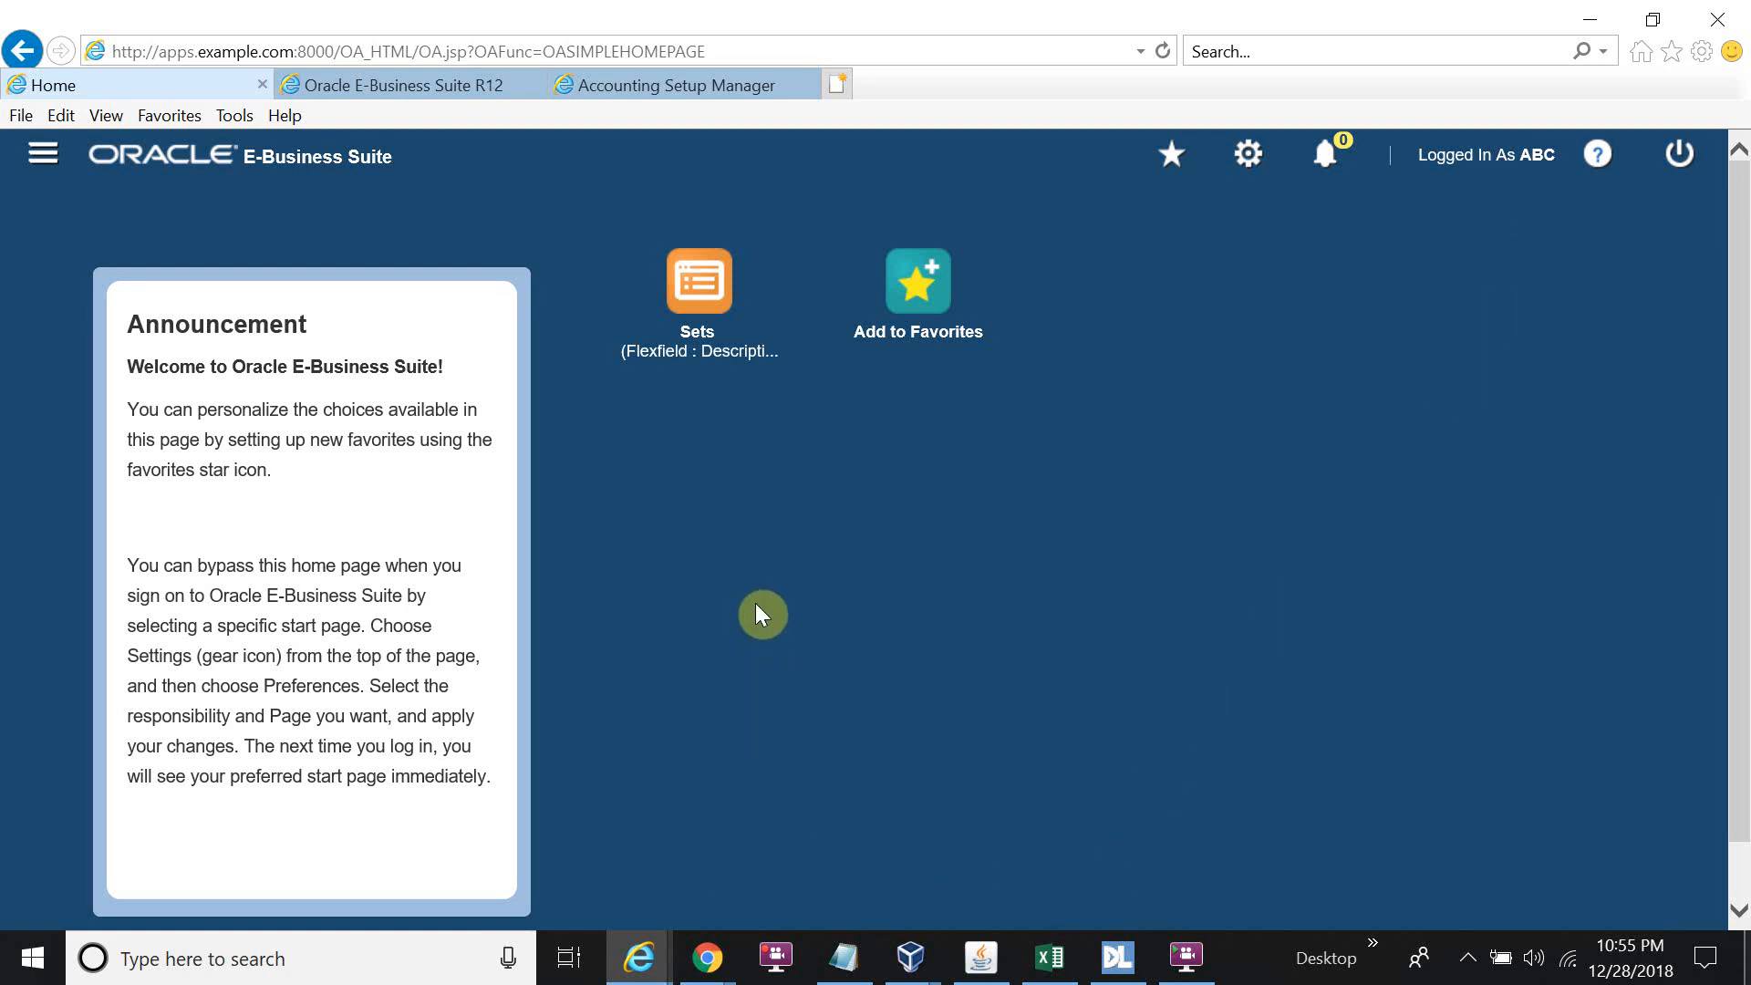
pyautogui.click(981, 958)
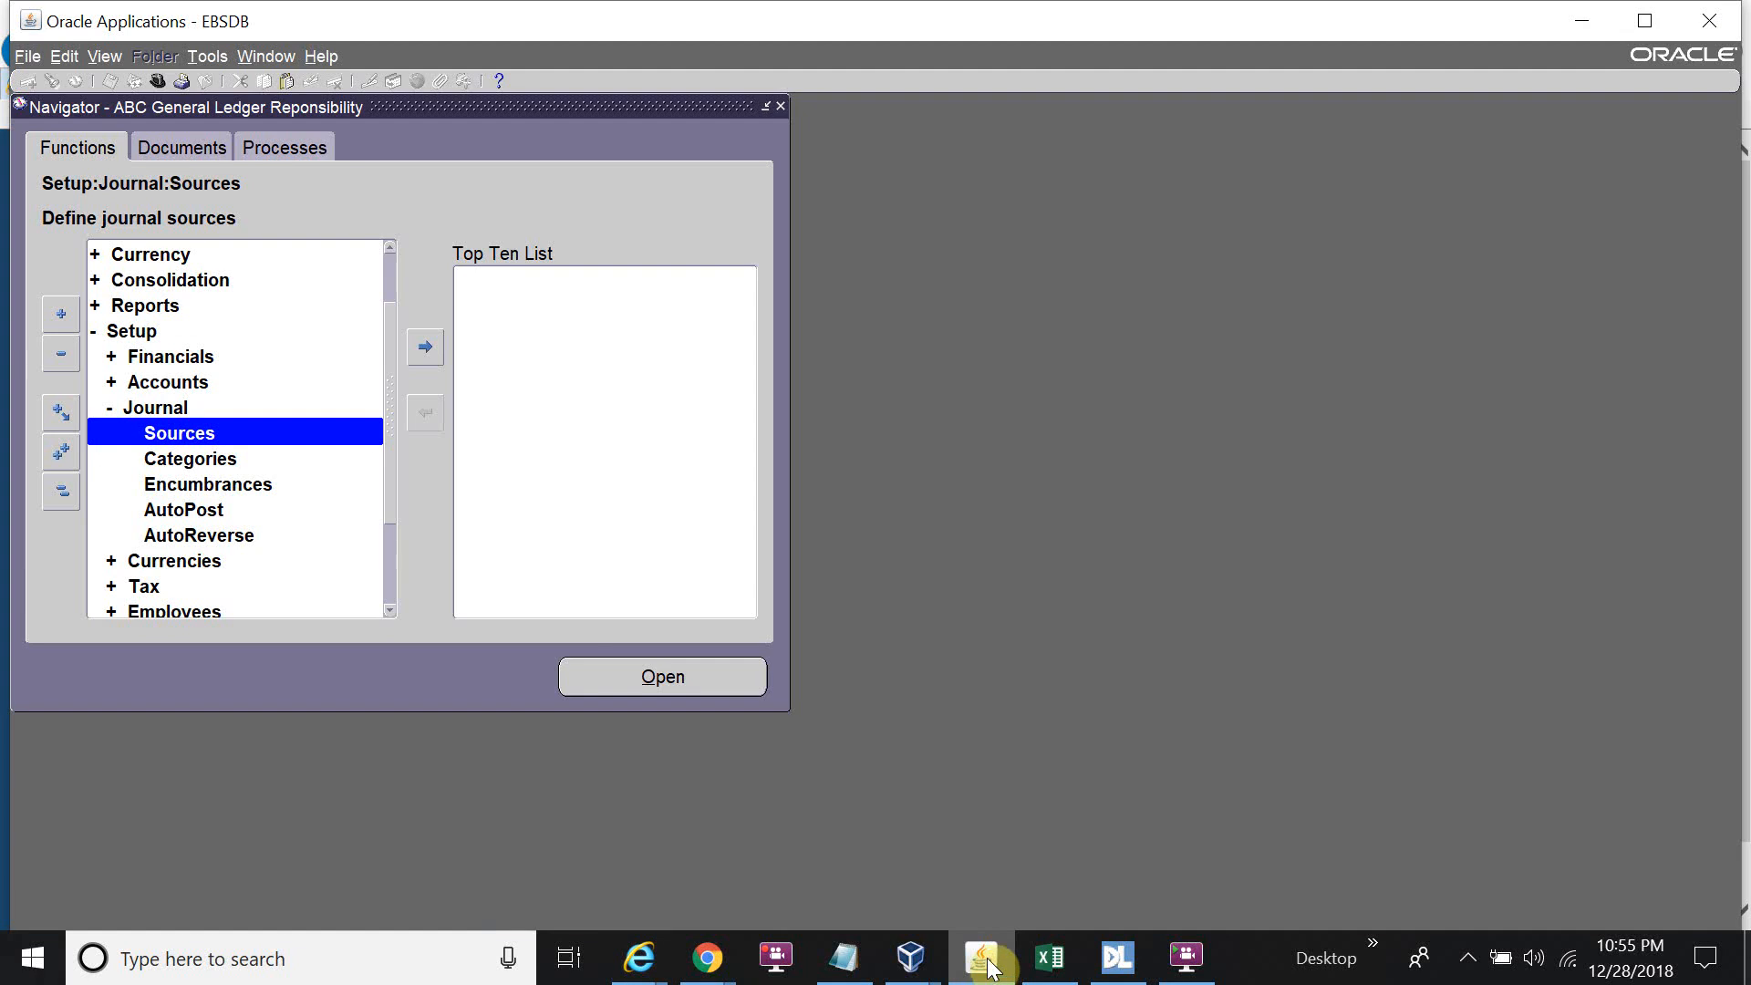
pyautogui.hotkey('ctrl', 'l')
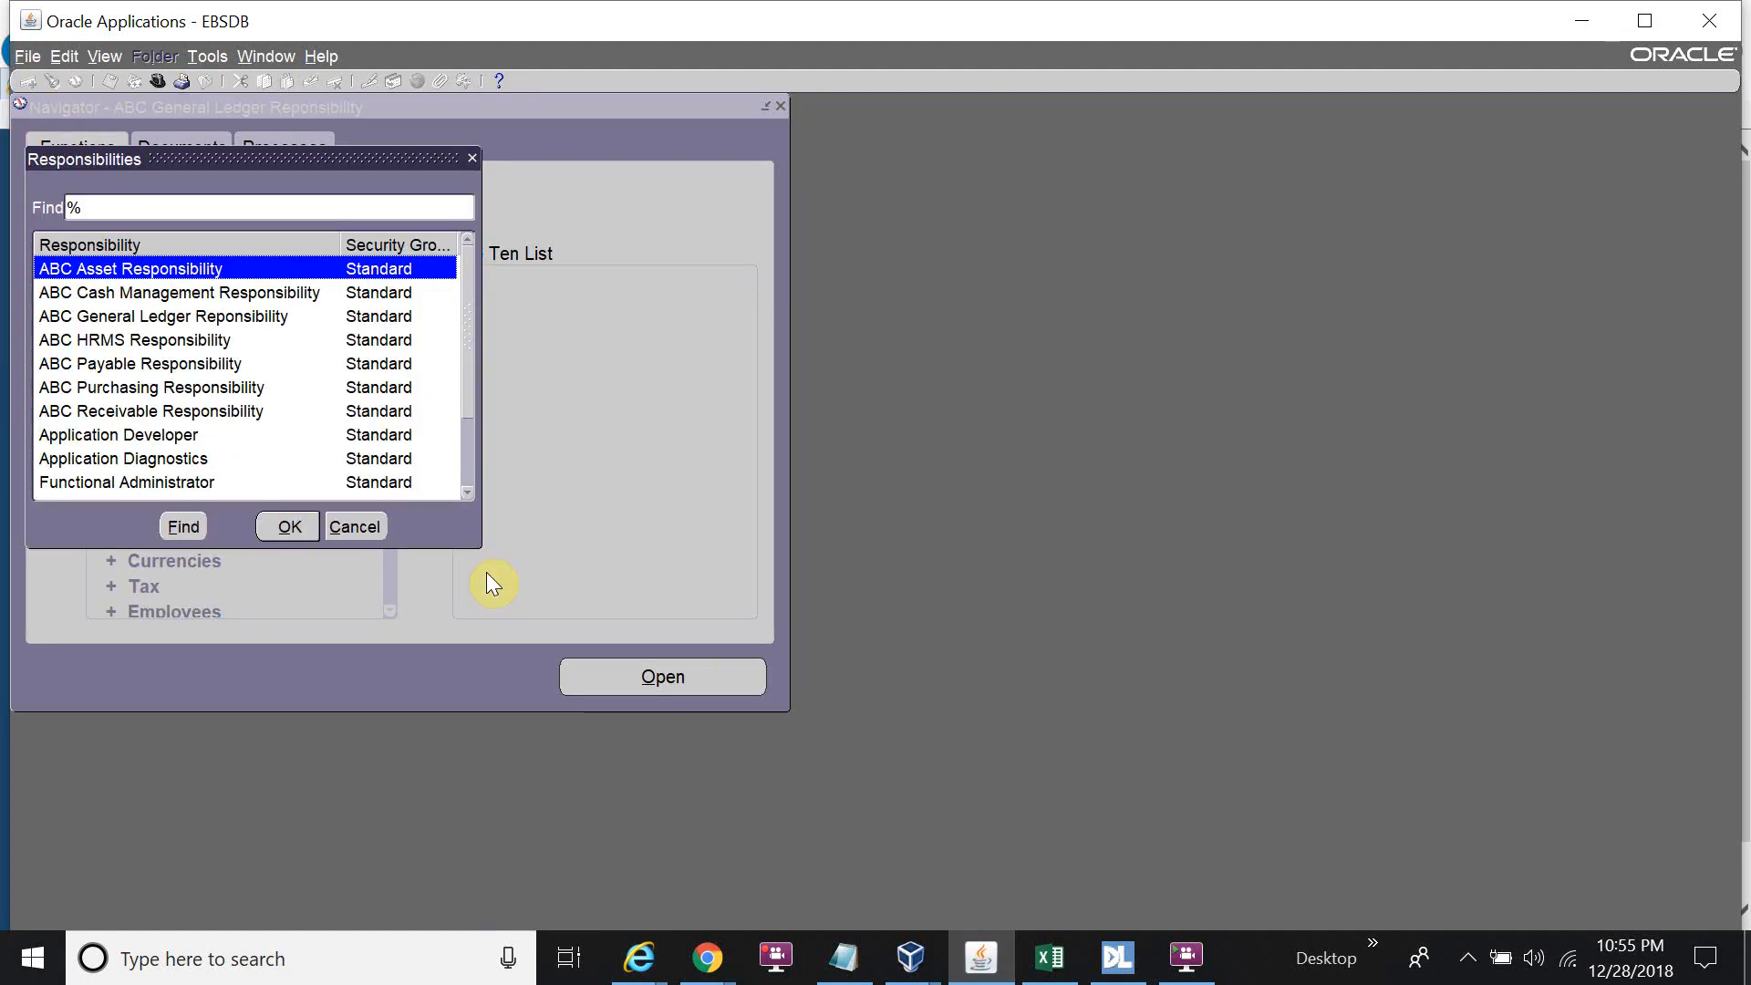
pyautogui.press('Down')
pyautogui.press('Down')
pyautogui.press('Down')
pyautogui.press('Return')
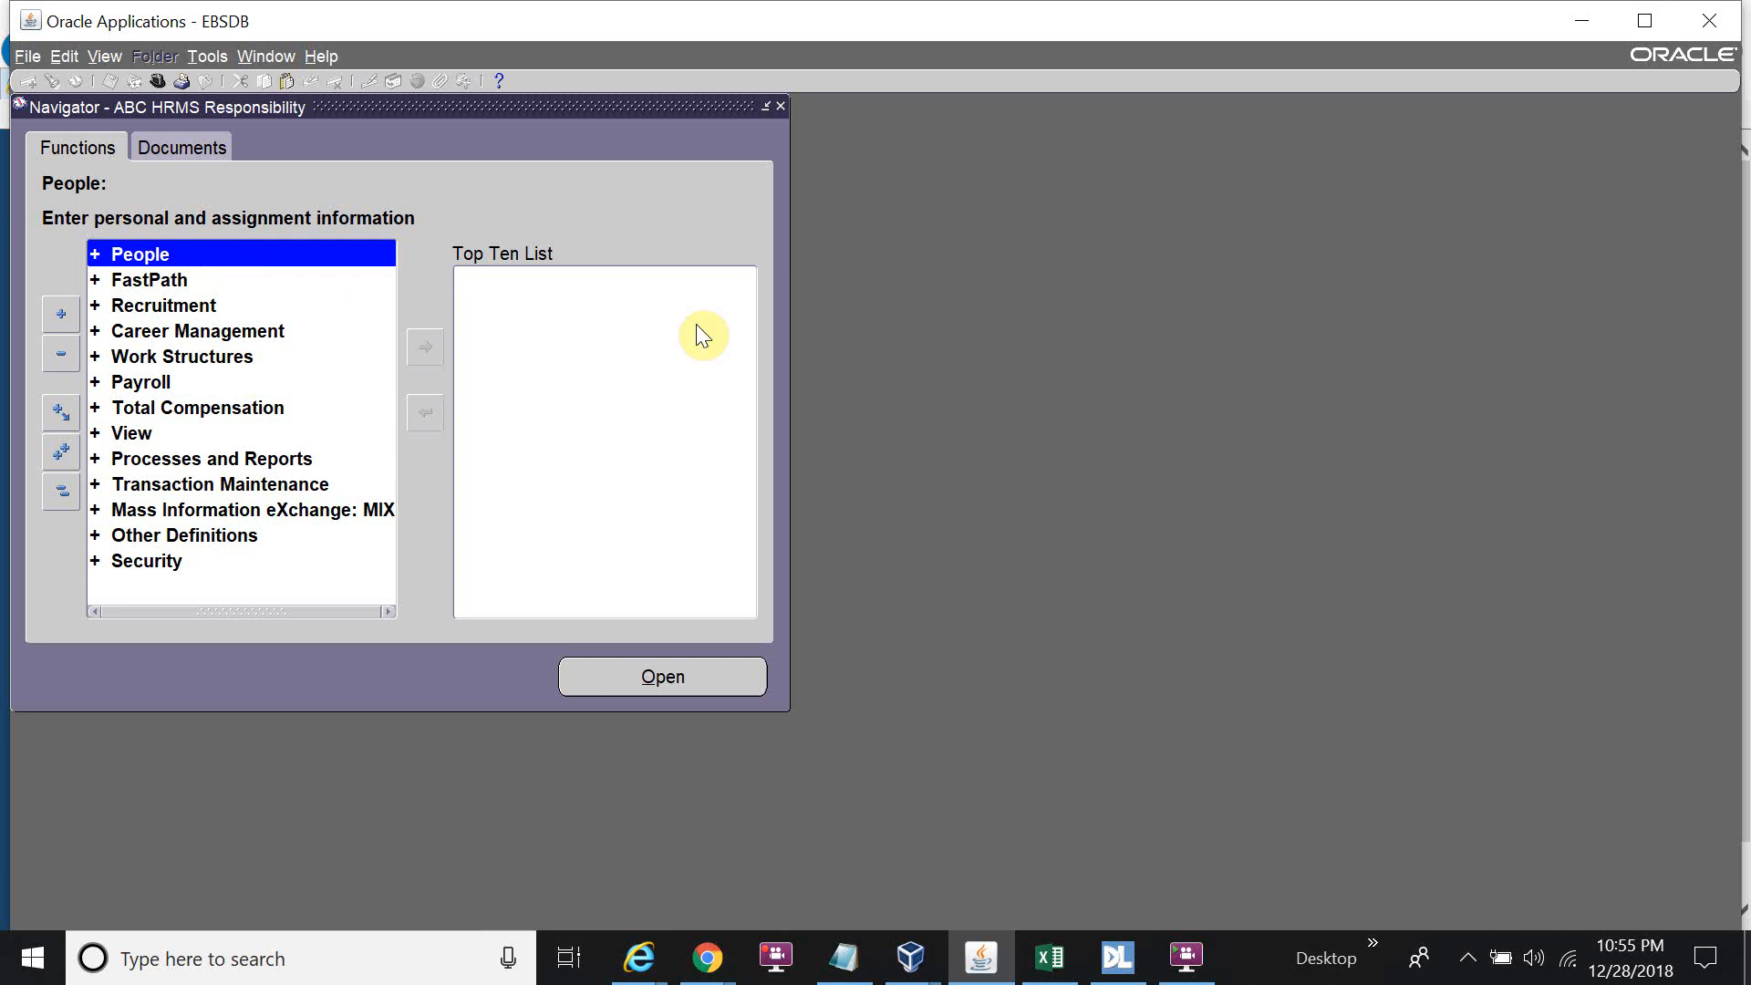
# Switch responsibility again, this time choosing ABC General Ledger Reponsibility.
pyautogui.hotkey('alt', 'f')
pyautogui.press('r')
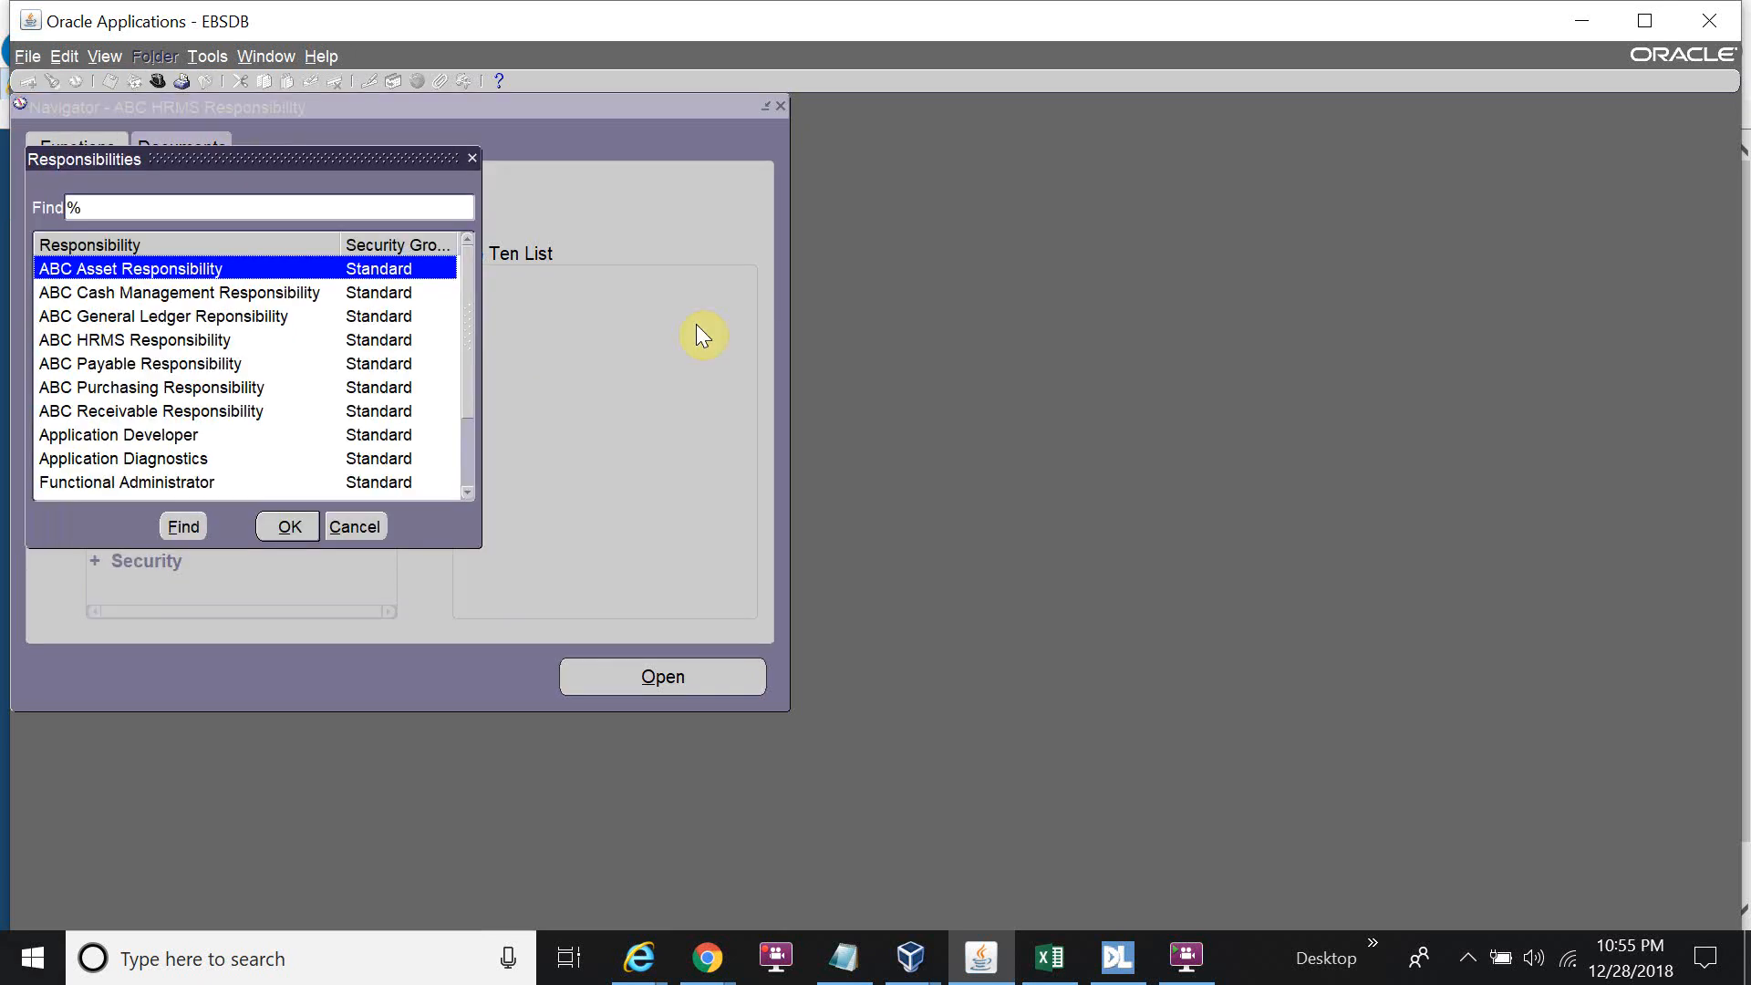
pyautogui.click(141, 316)
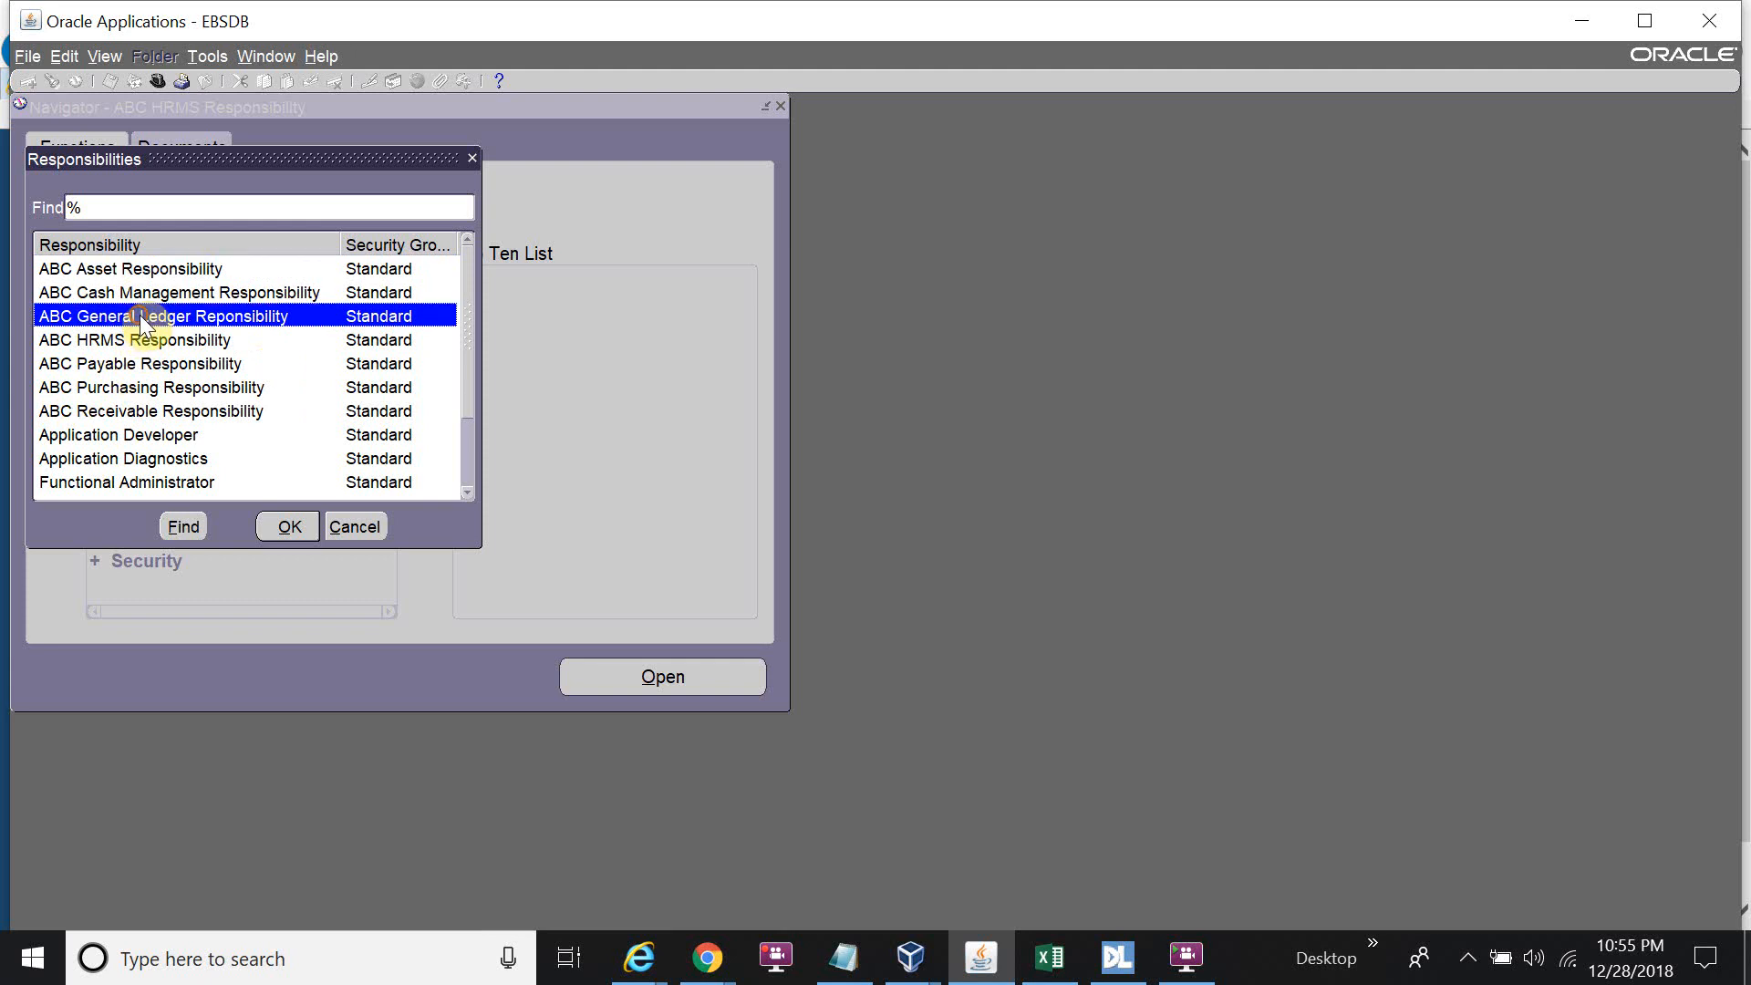
pyautogui.click(305, 524)
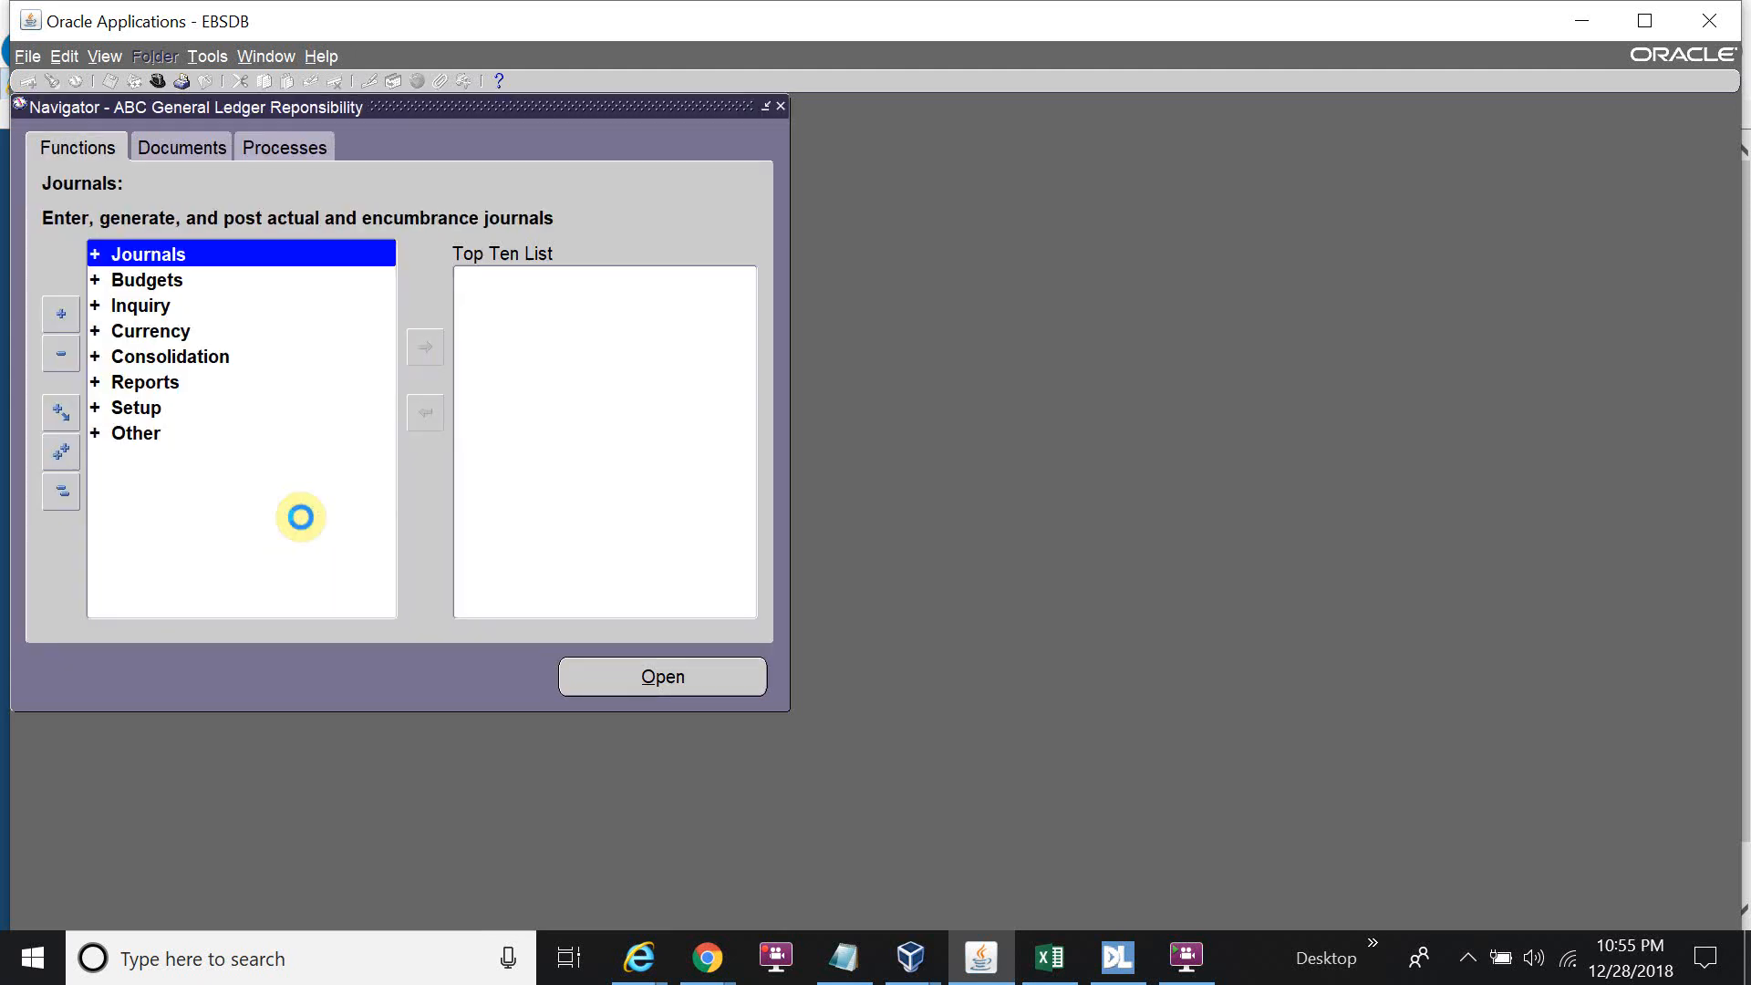
pyautogui.doubleClick(189, 401)
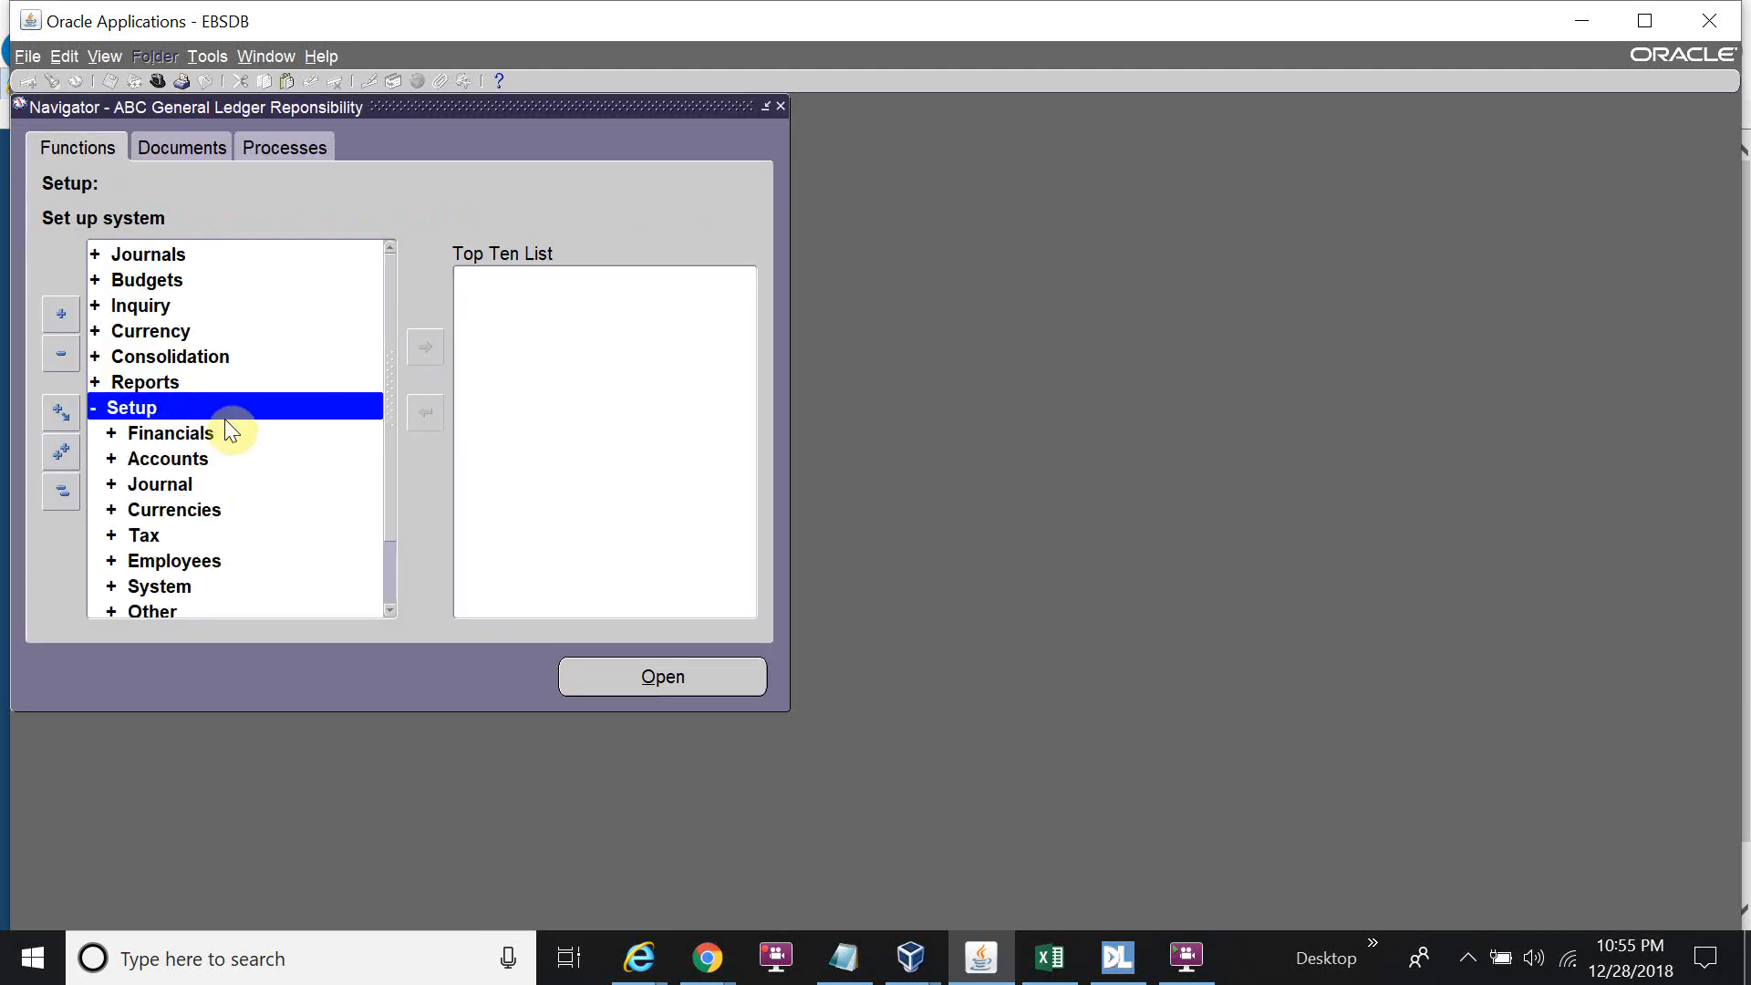
pyautogui.scroll(-1, 232, 431)
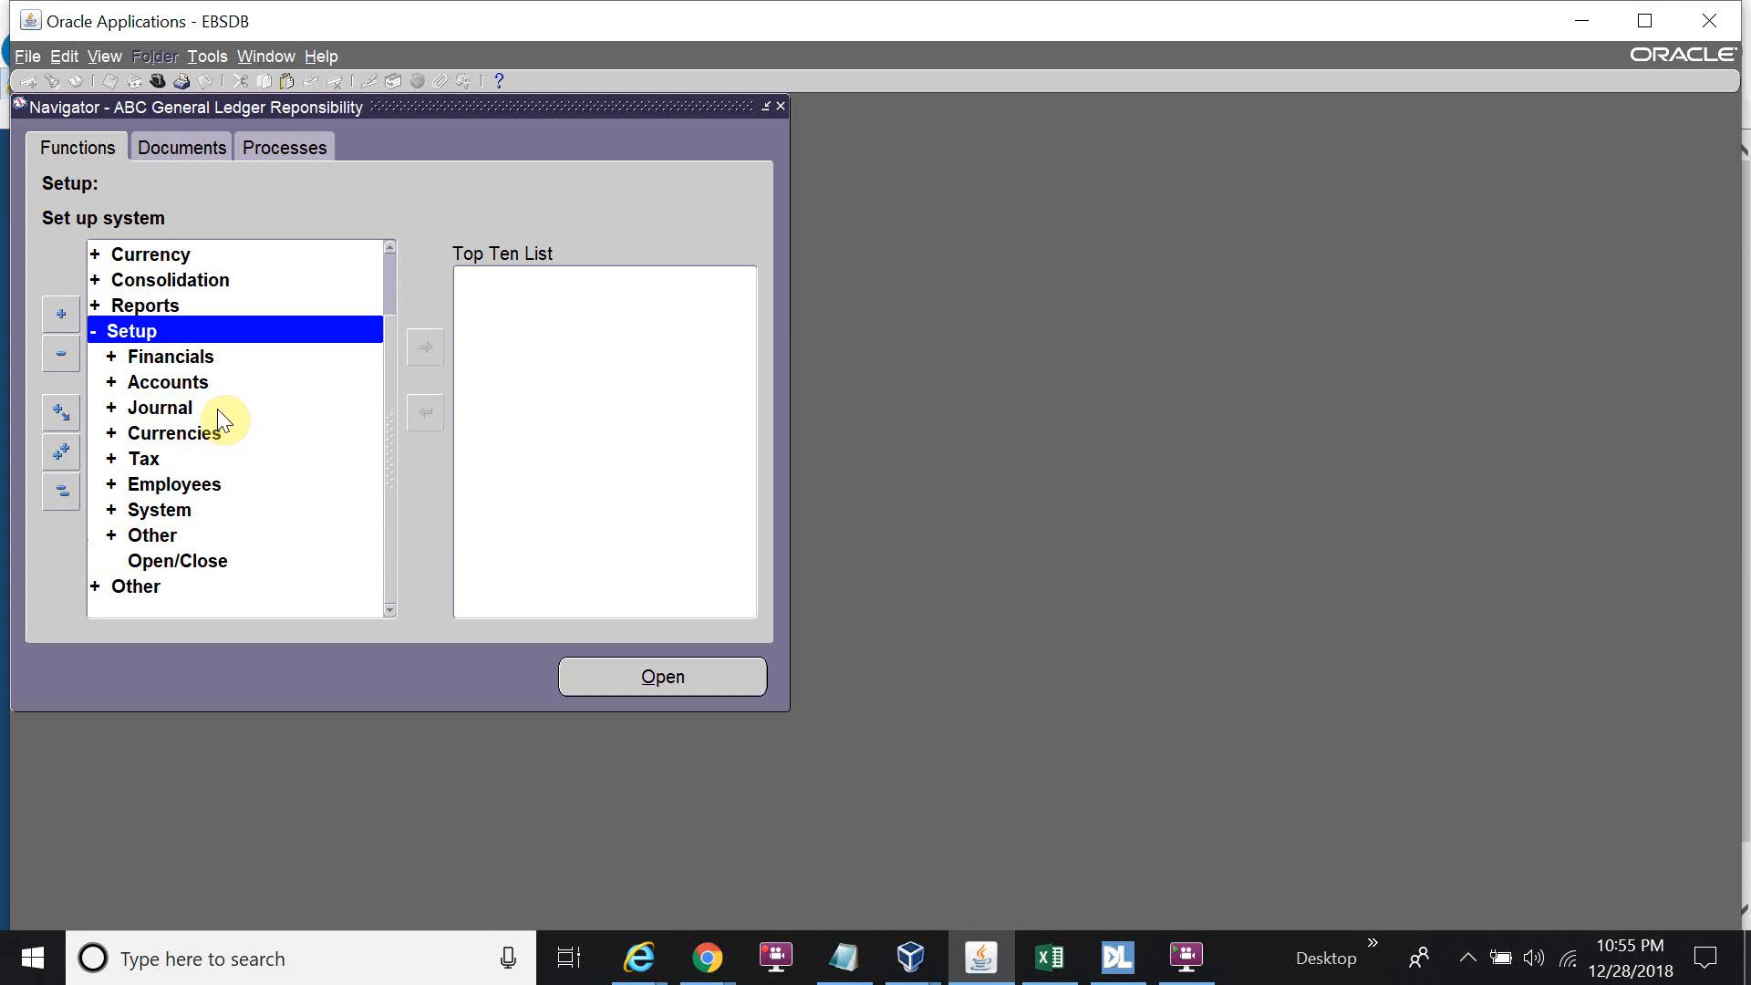
pyautogui.doubleClick(215, 483)
pyautogui.scroll(-1, 231, 517)
pyautogui.doubleClick(223, 481)
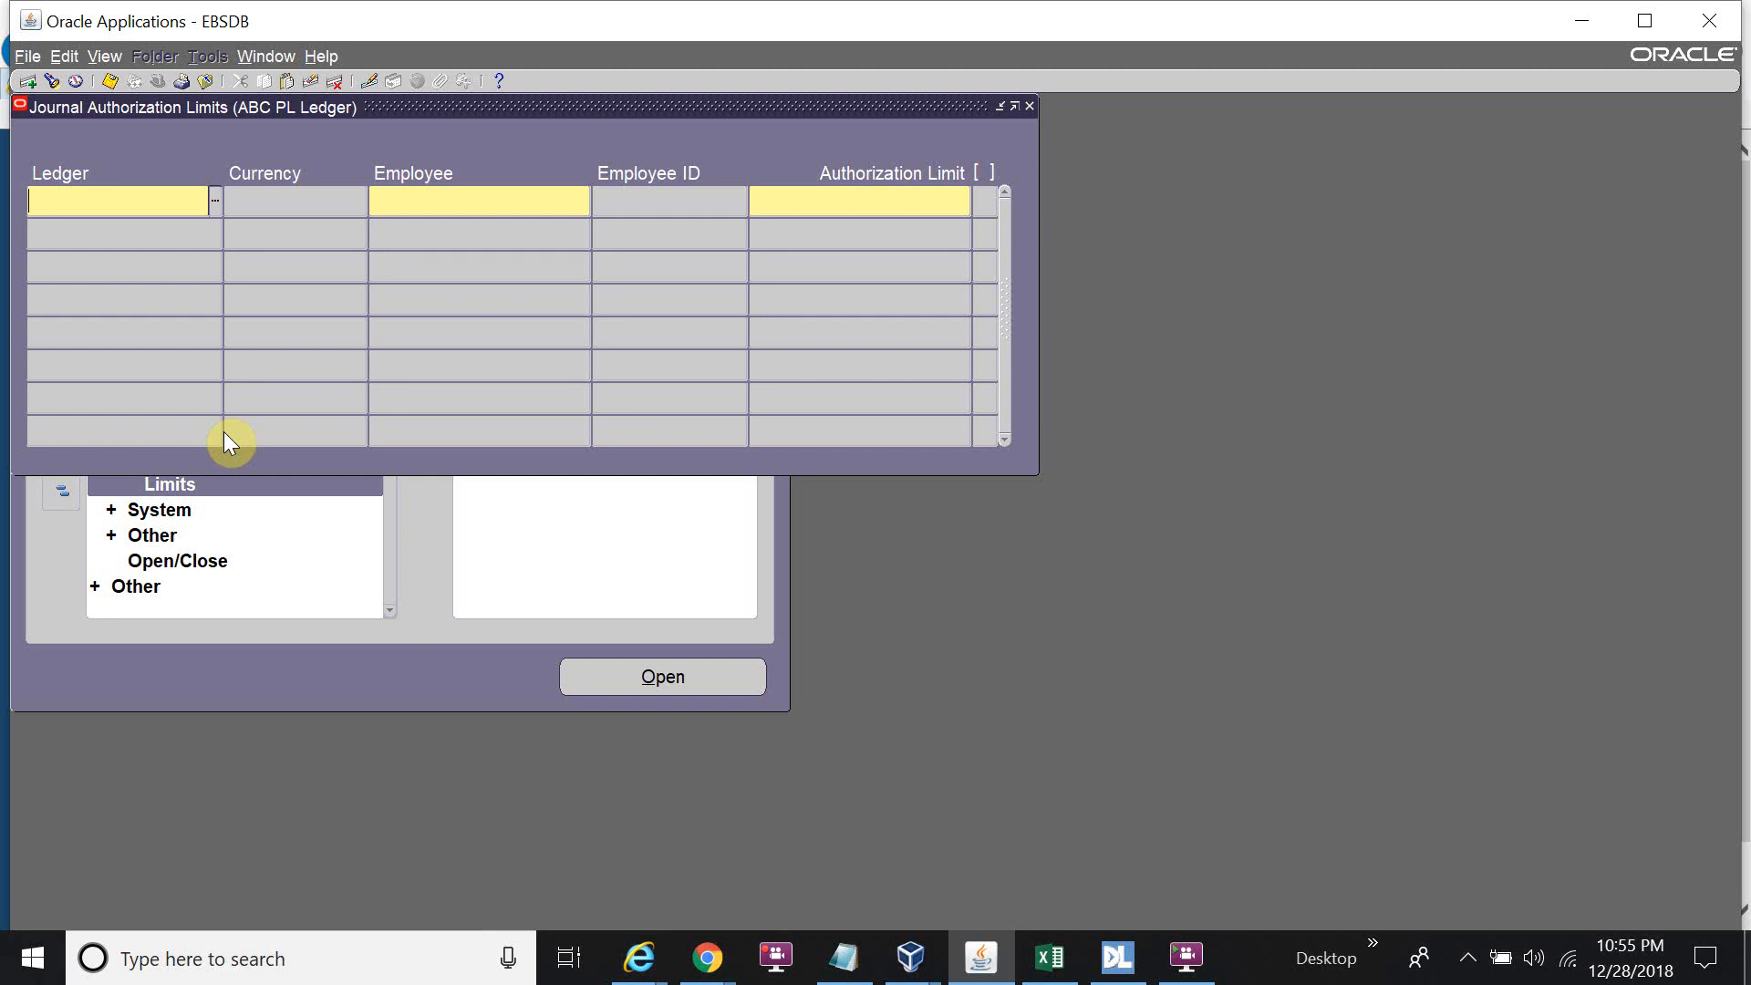
pyautogui.press('F4')
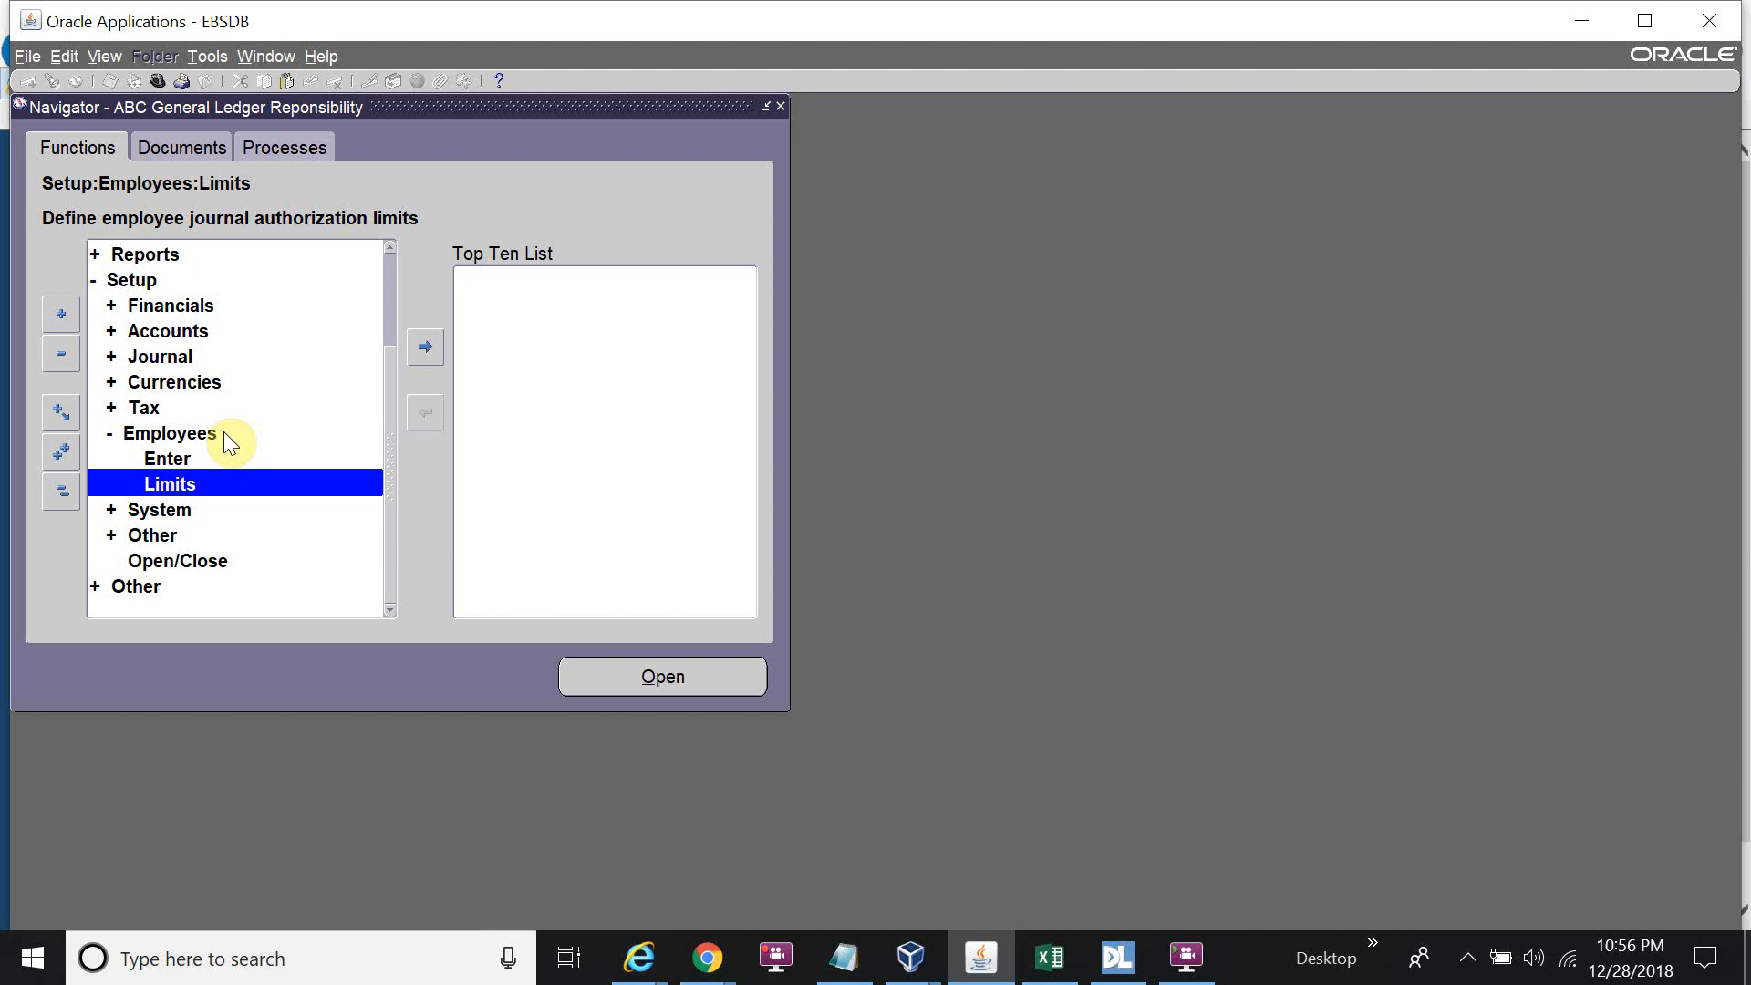
# Switch to ABC HRMS Responsibility and open People > Enter and Maintain.
pyautogui.hotkey('ctrl', 'l')
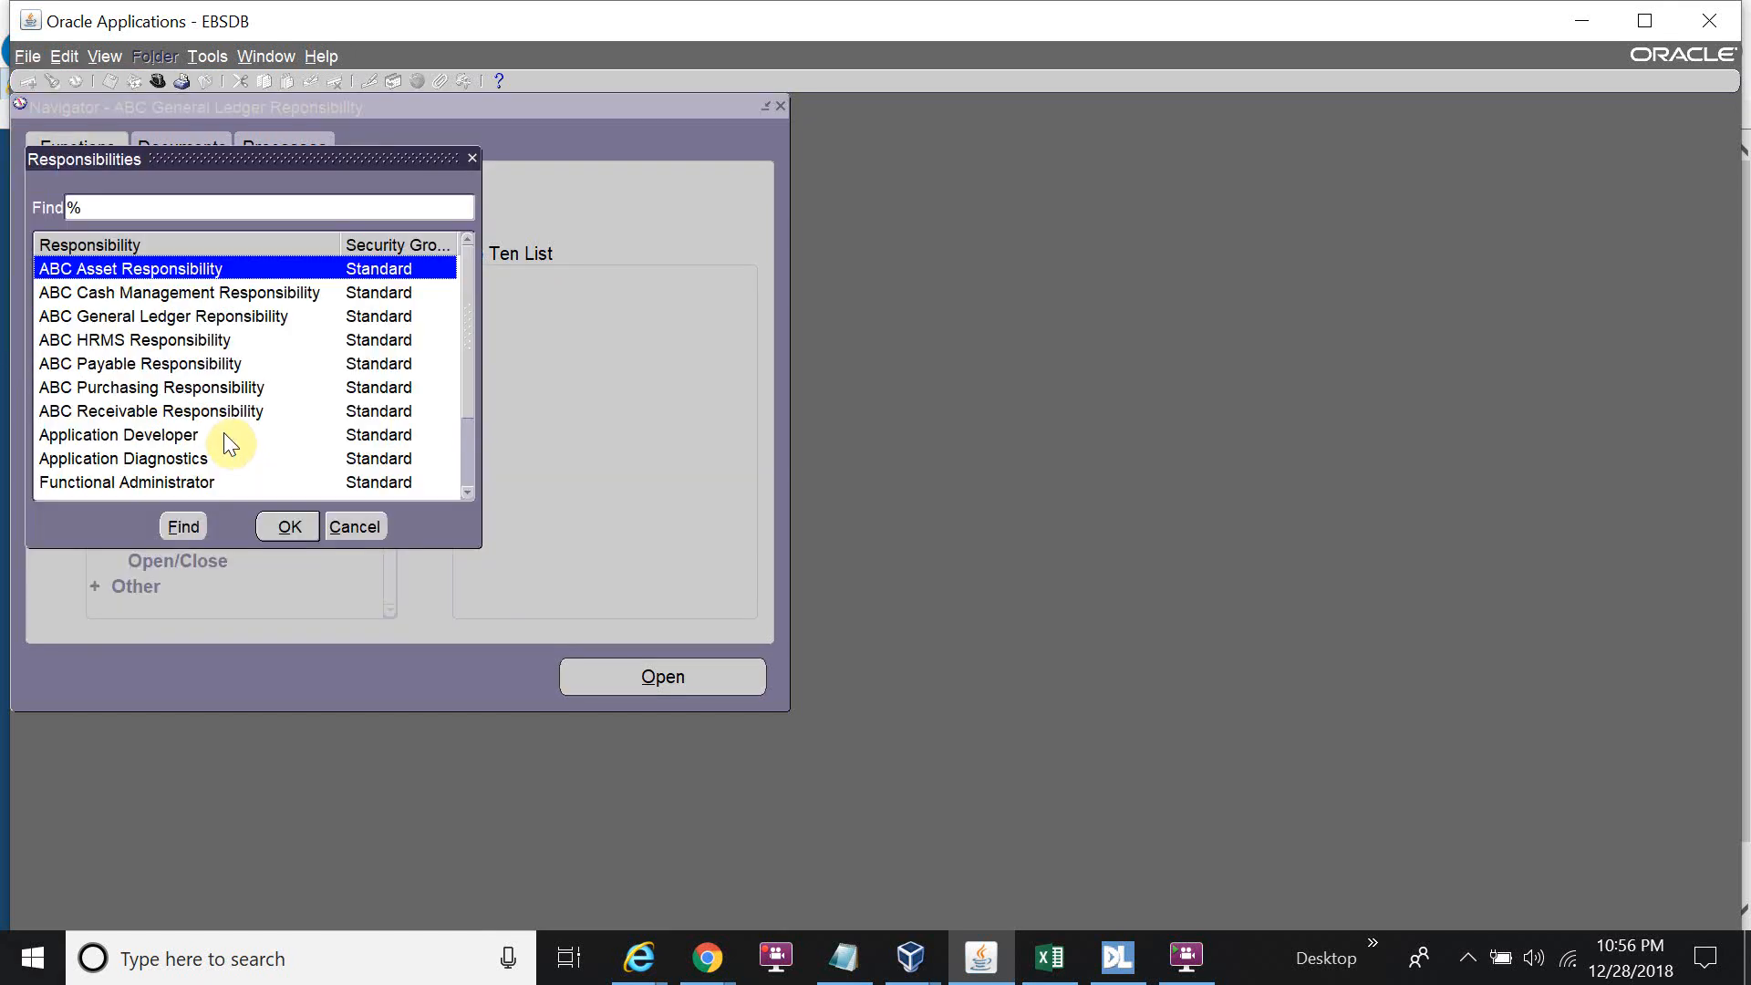
pyautogui.click(193, 339)
pyautogui.click(276, 527)
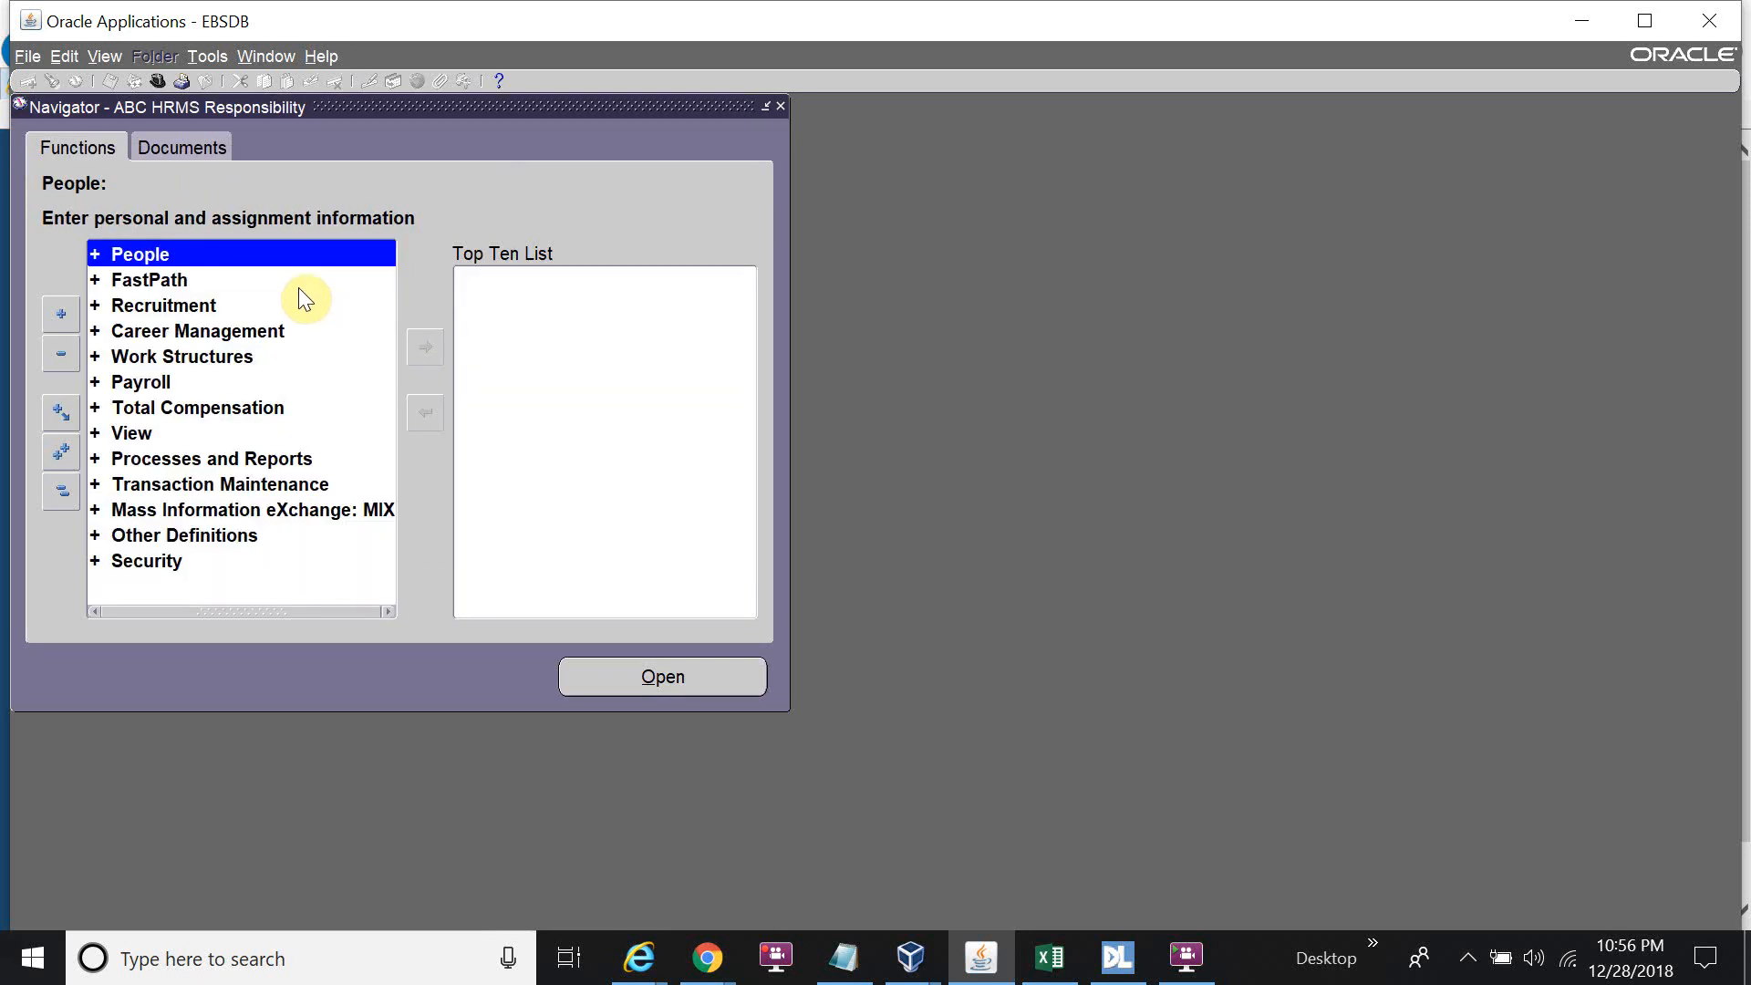
pyautogui.doubleClick(243, 256)
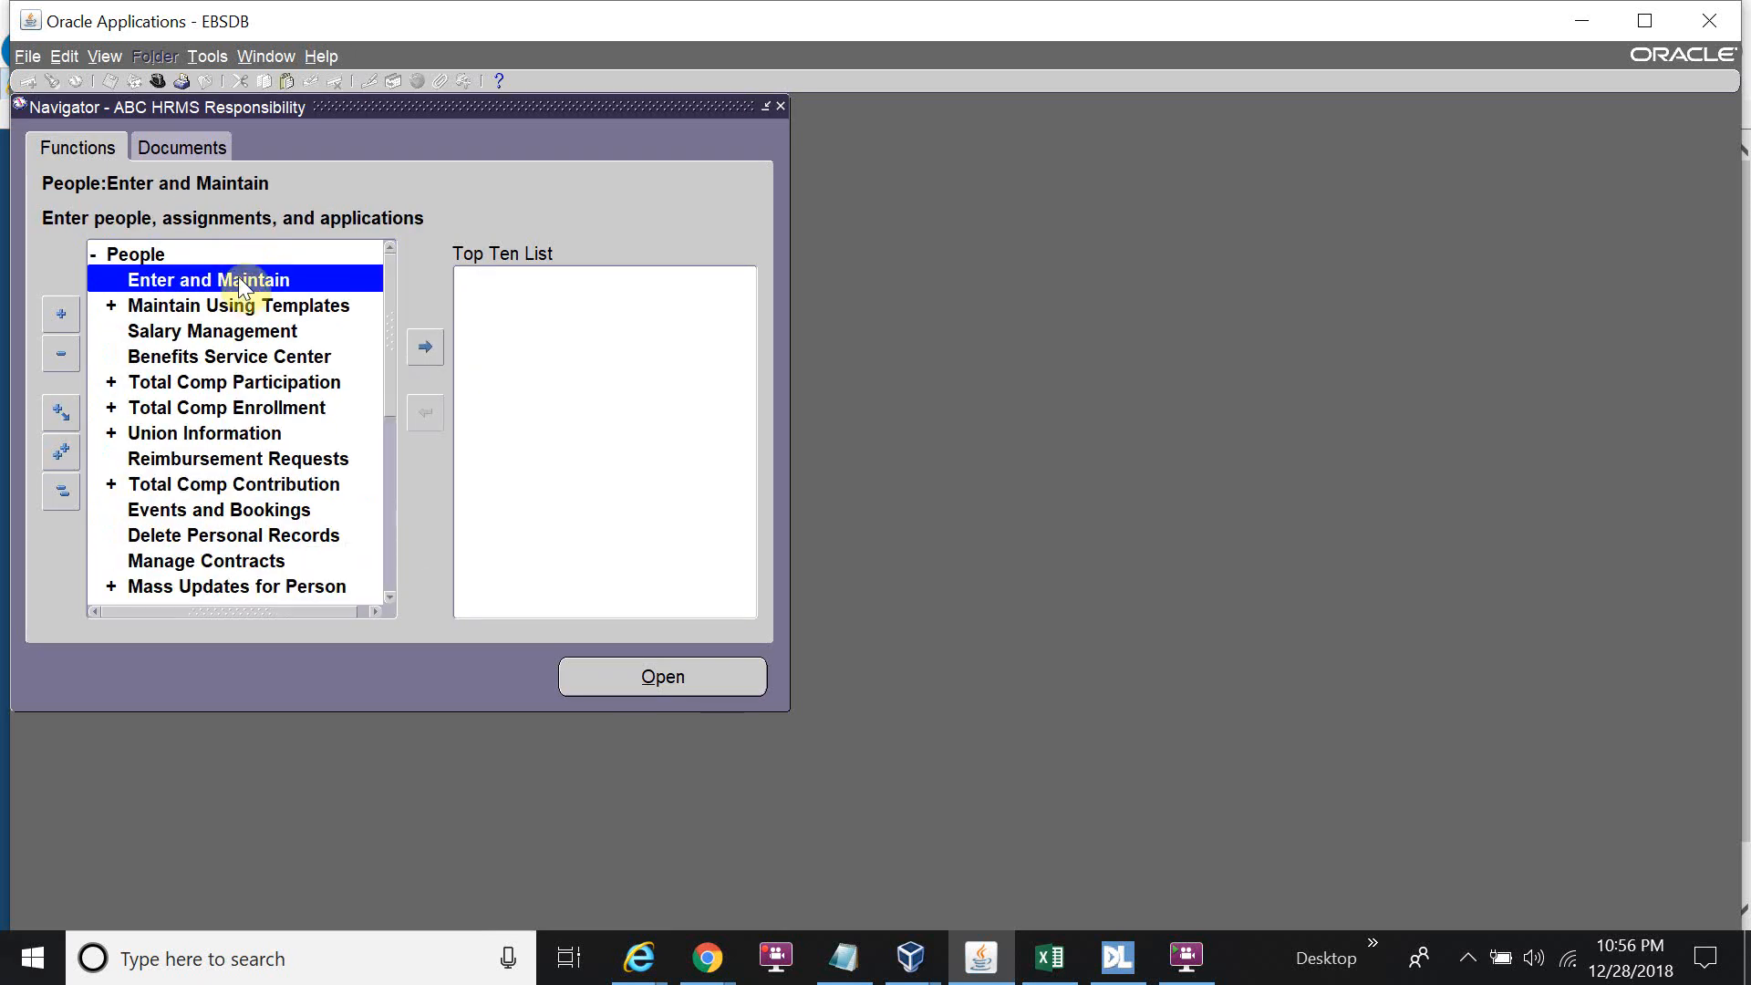
pyautogui.doubleClick(237, 276)
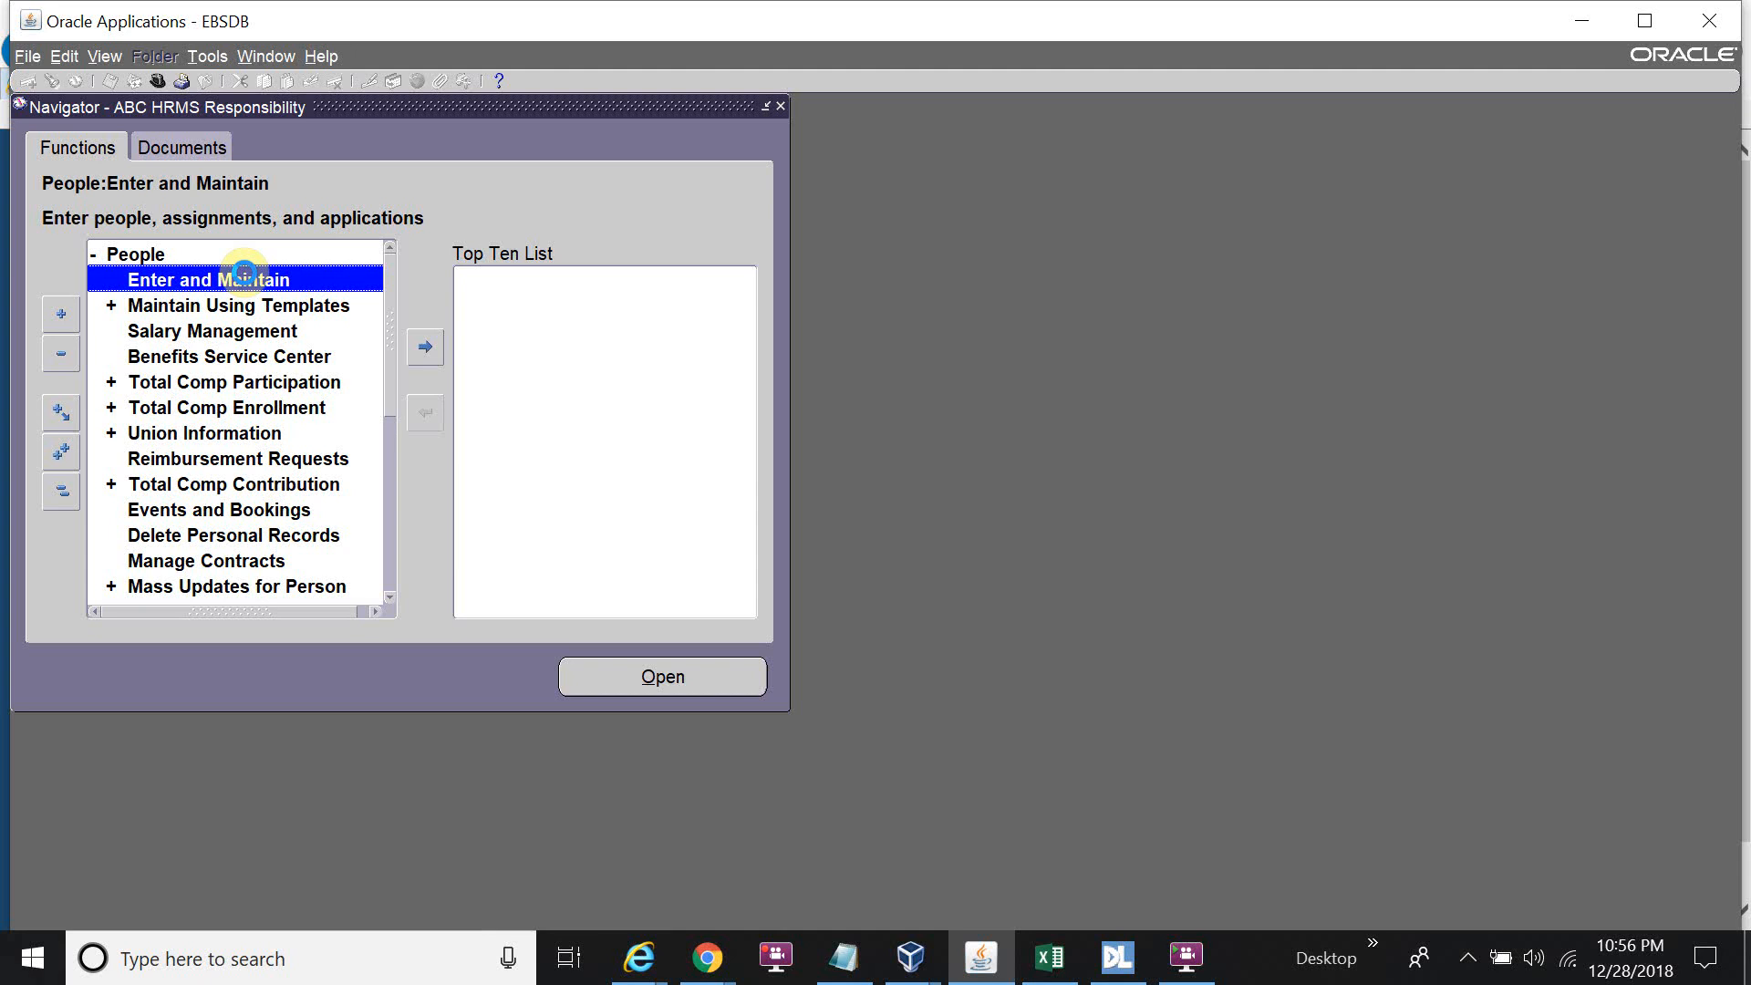
pyautogui.doubleClick(244, 275)
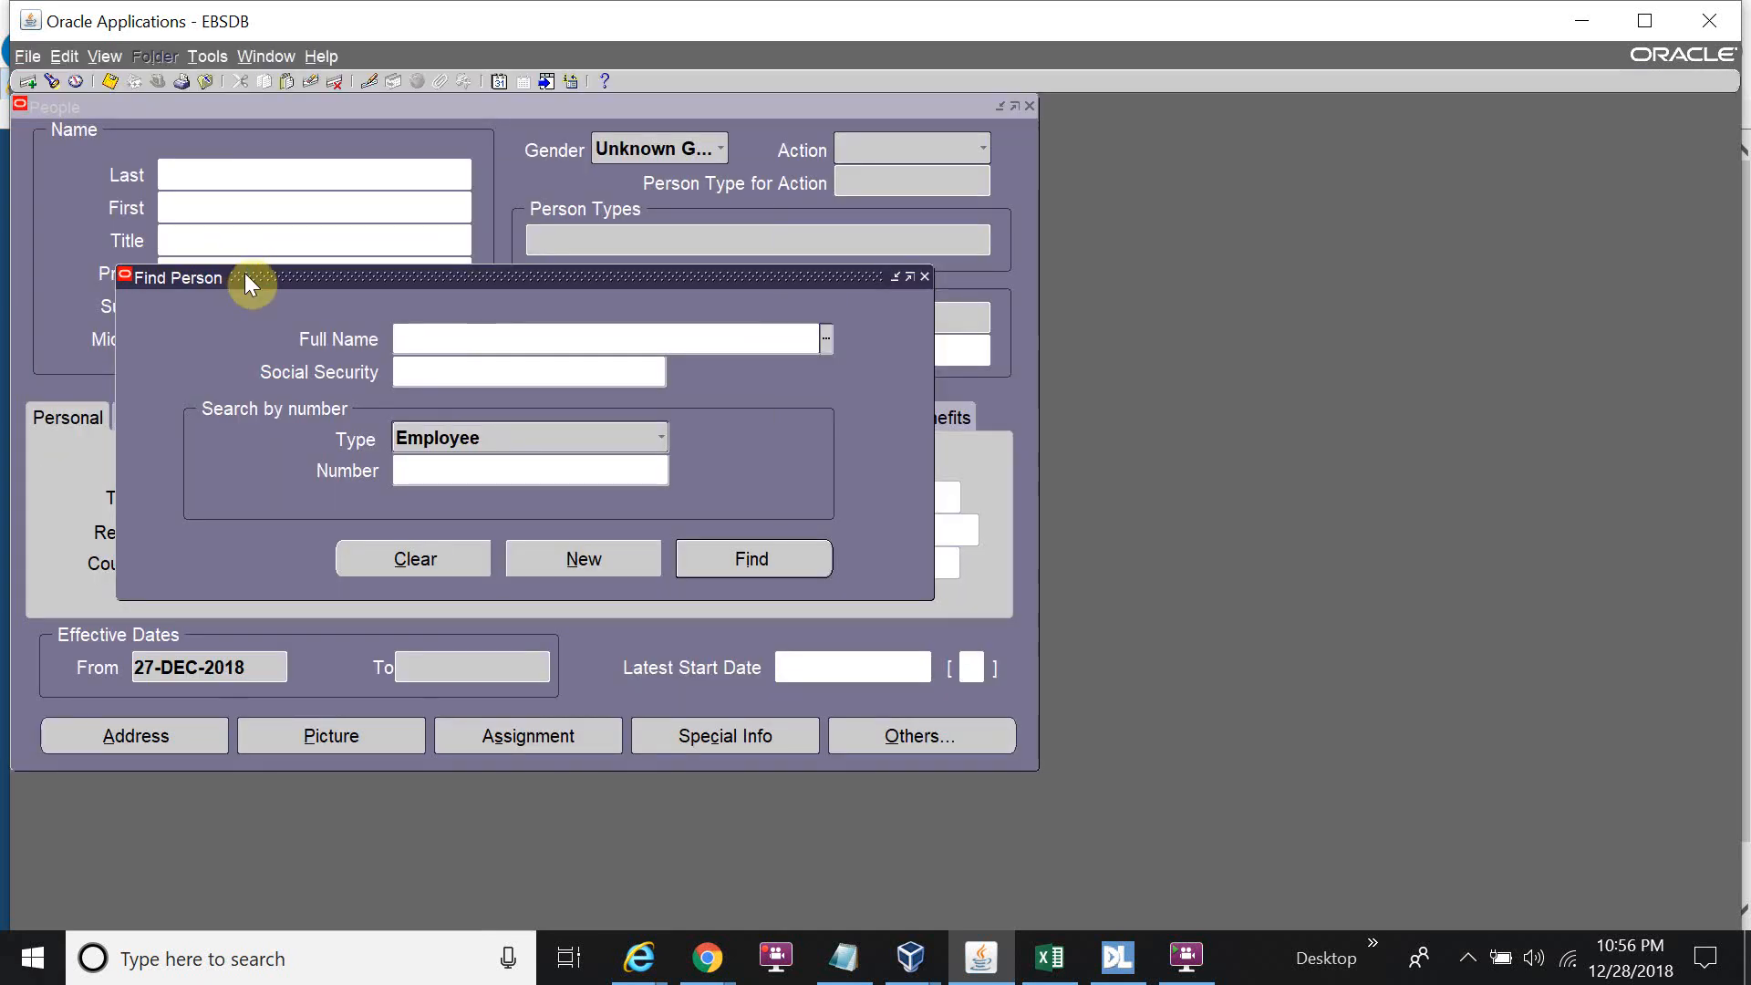
# Enter a new person with last name ABC, first name Employee, gender Male, action Create Employment.
pyautogui.click(598, 547)
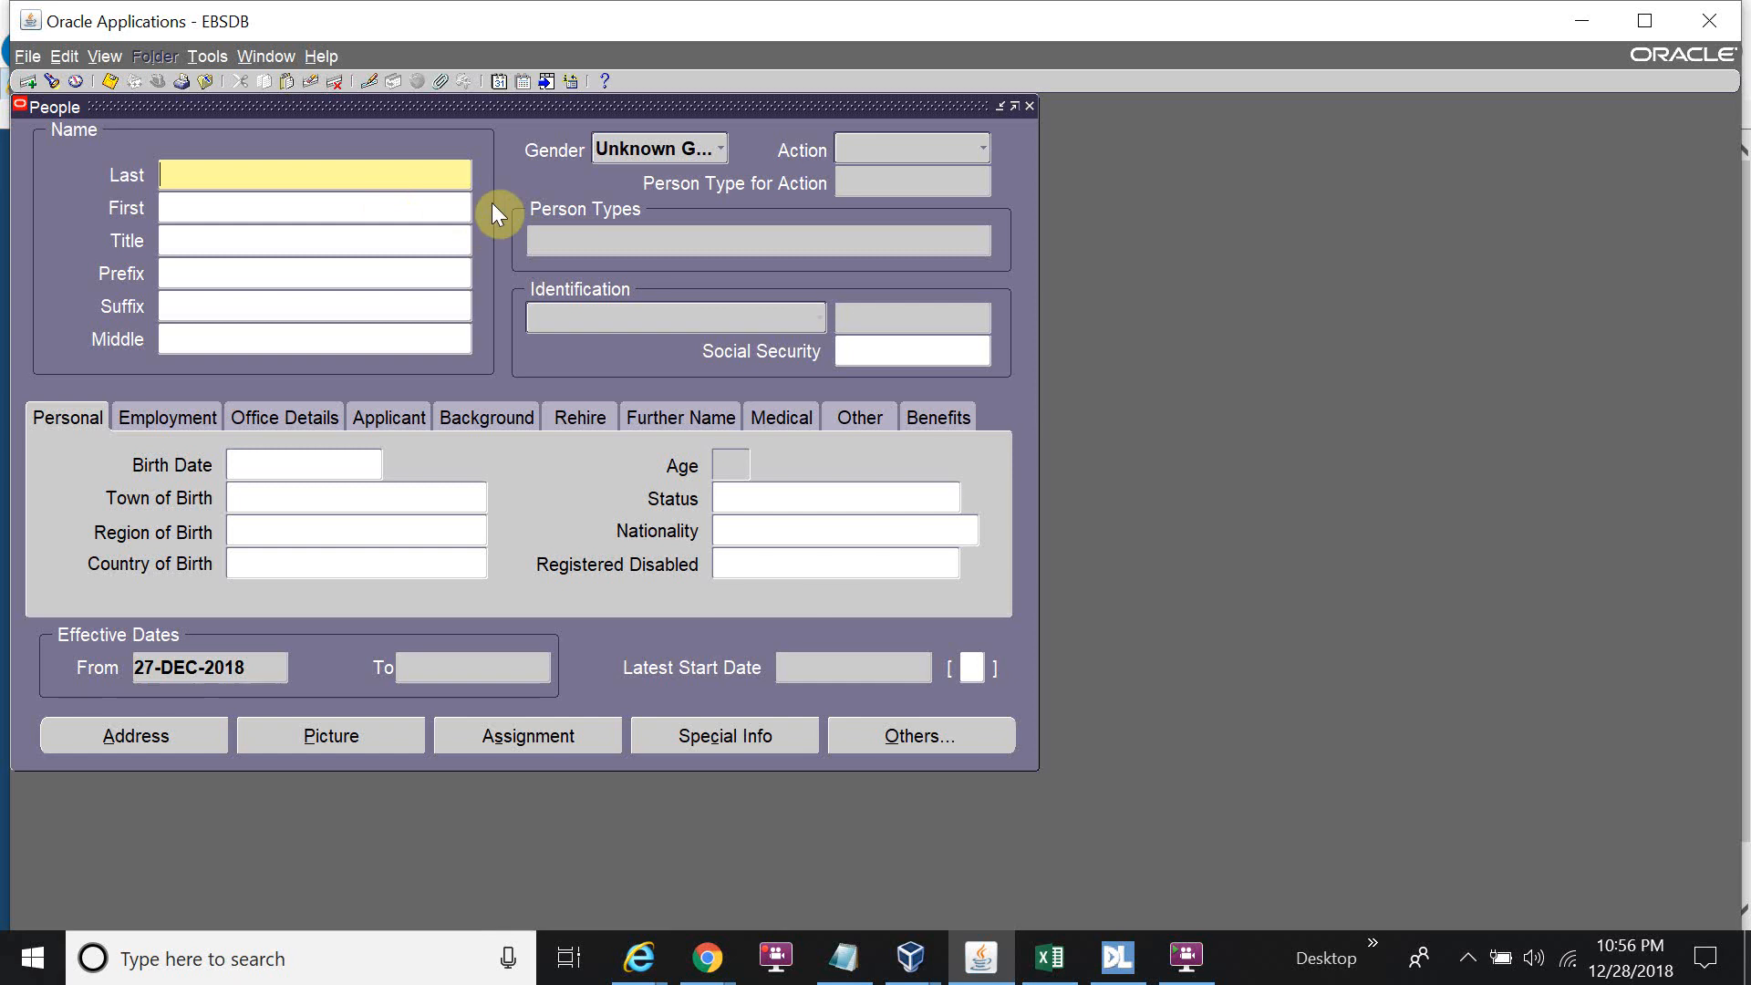
pyautogui.write('ABC')
pyautogui.press('Tab')
pyautogui.write('La')
pyautogui.press('BackSpace')
pyautogui.press('BackSpace')
pyautogui.write('Employee')
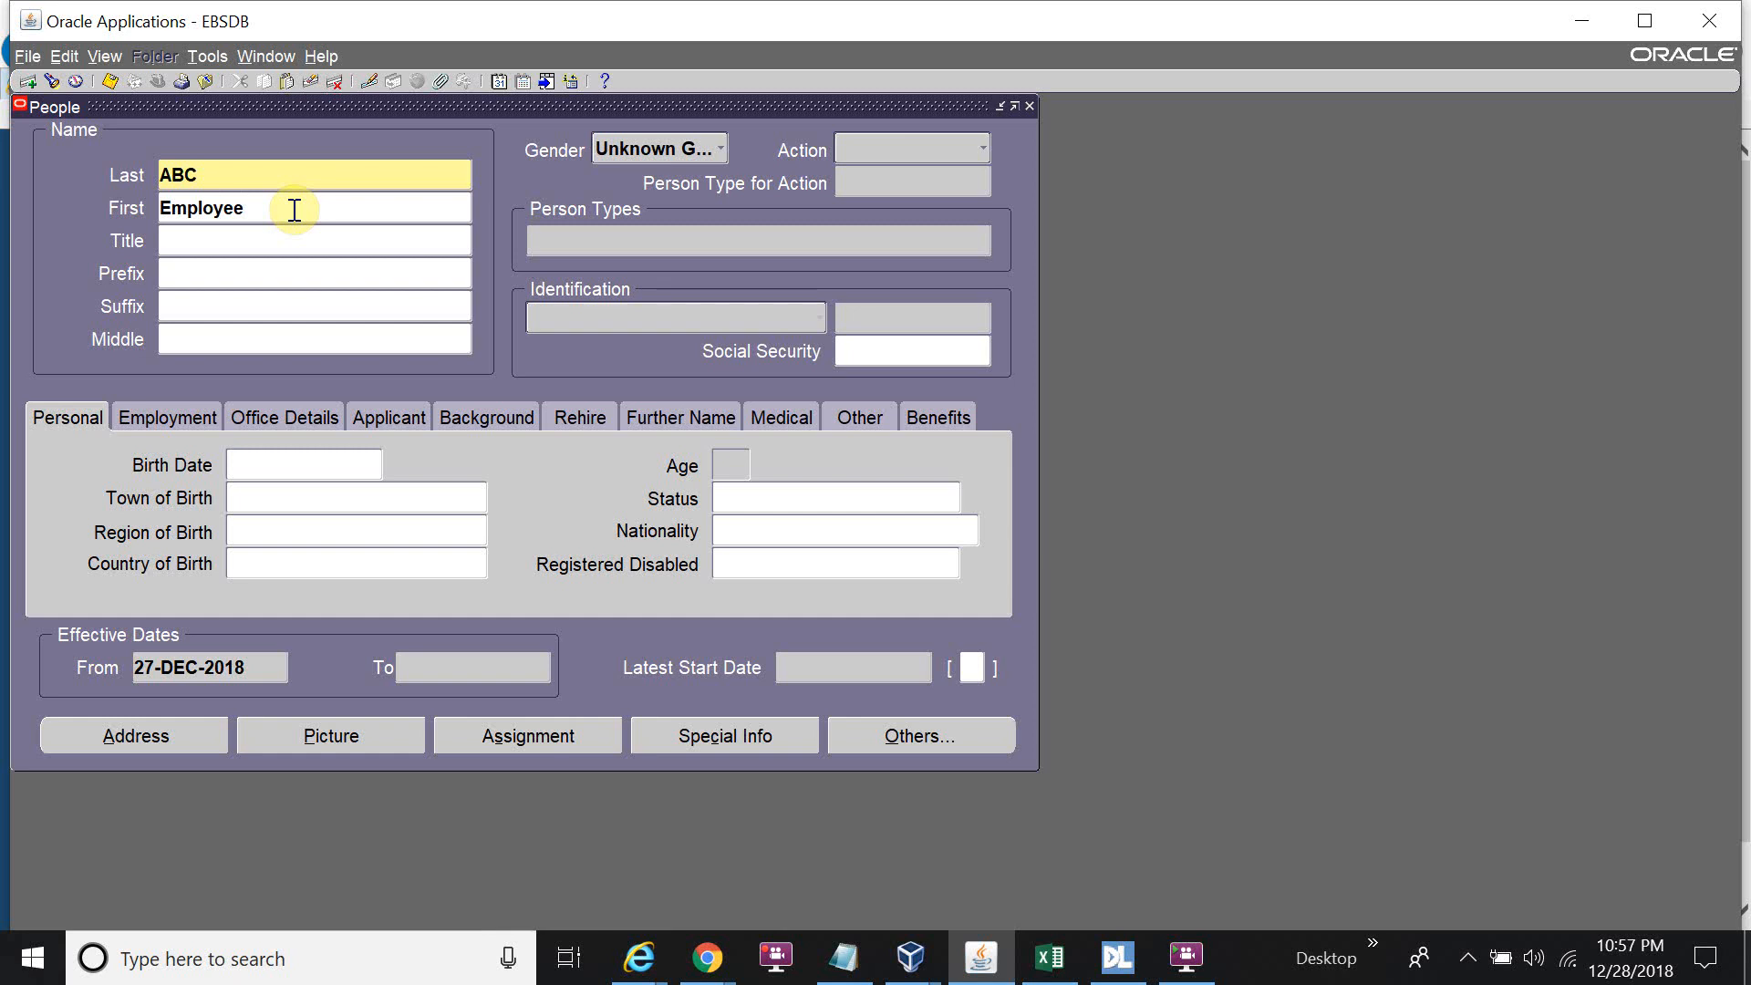
pyautogui.click(639, 151)
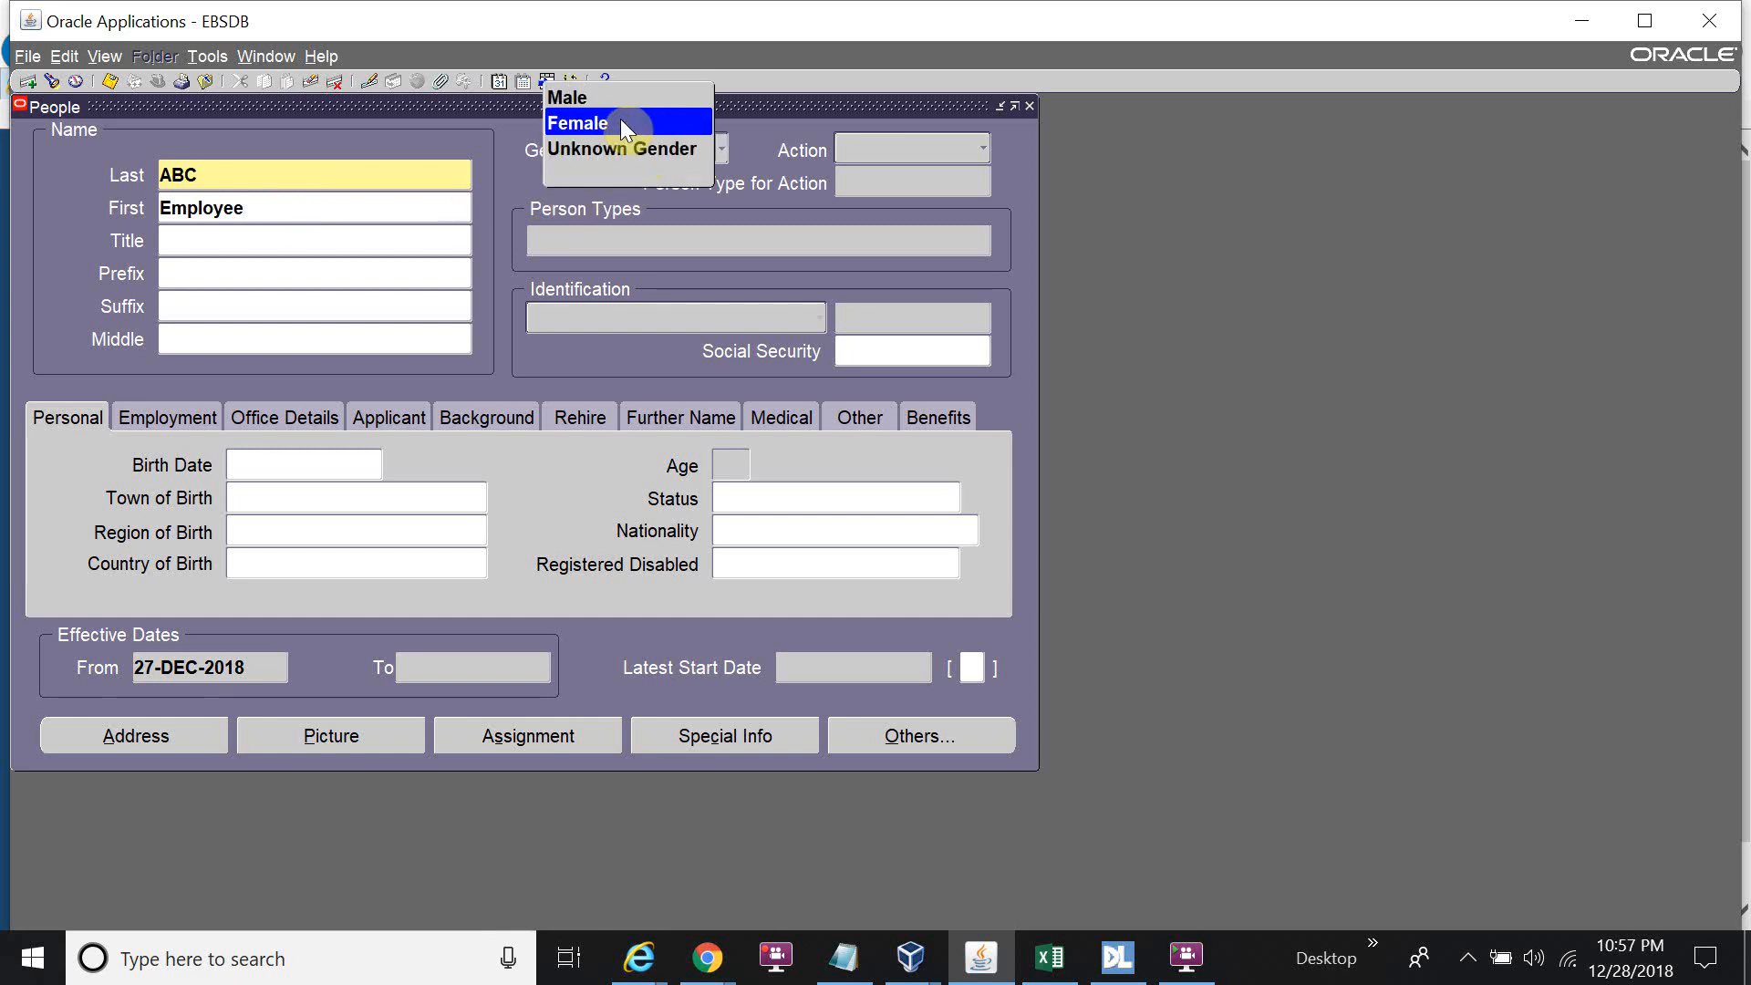
pyautogui.click(911, 150)
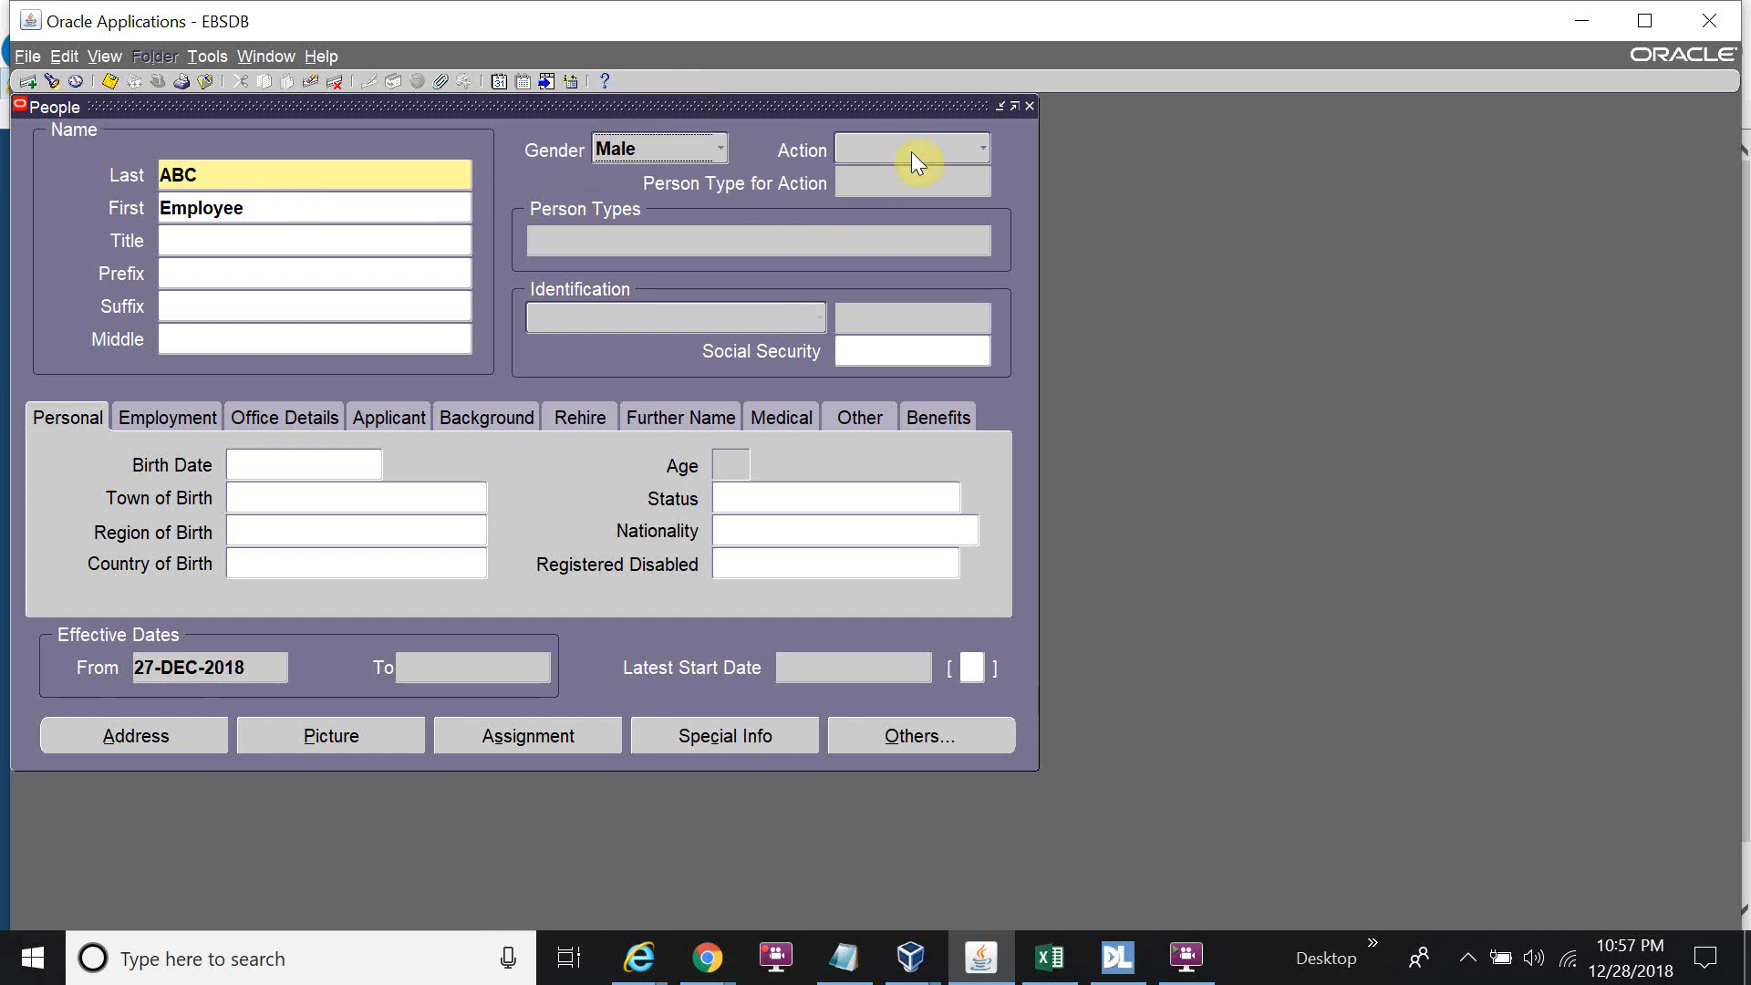
pyautogui.click(911, 150)
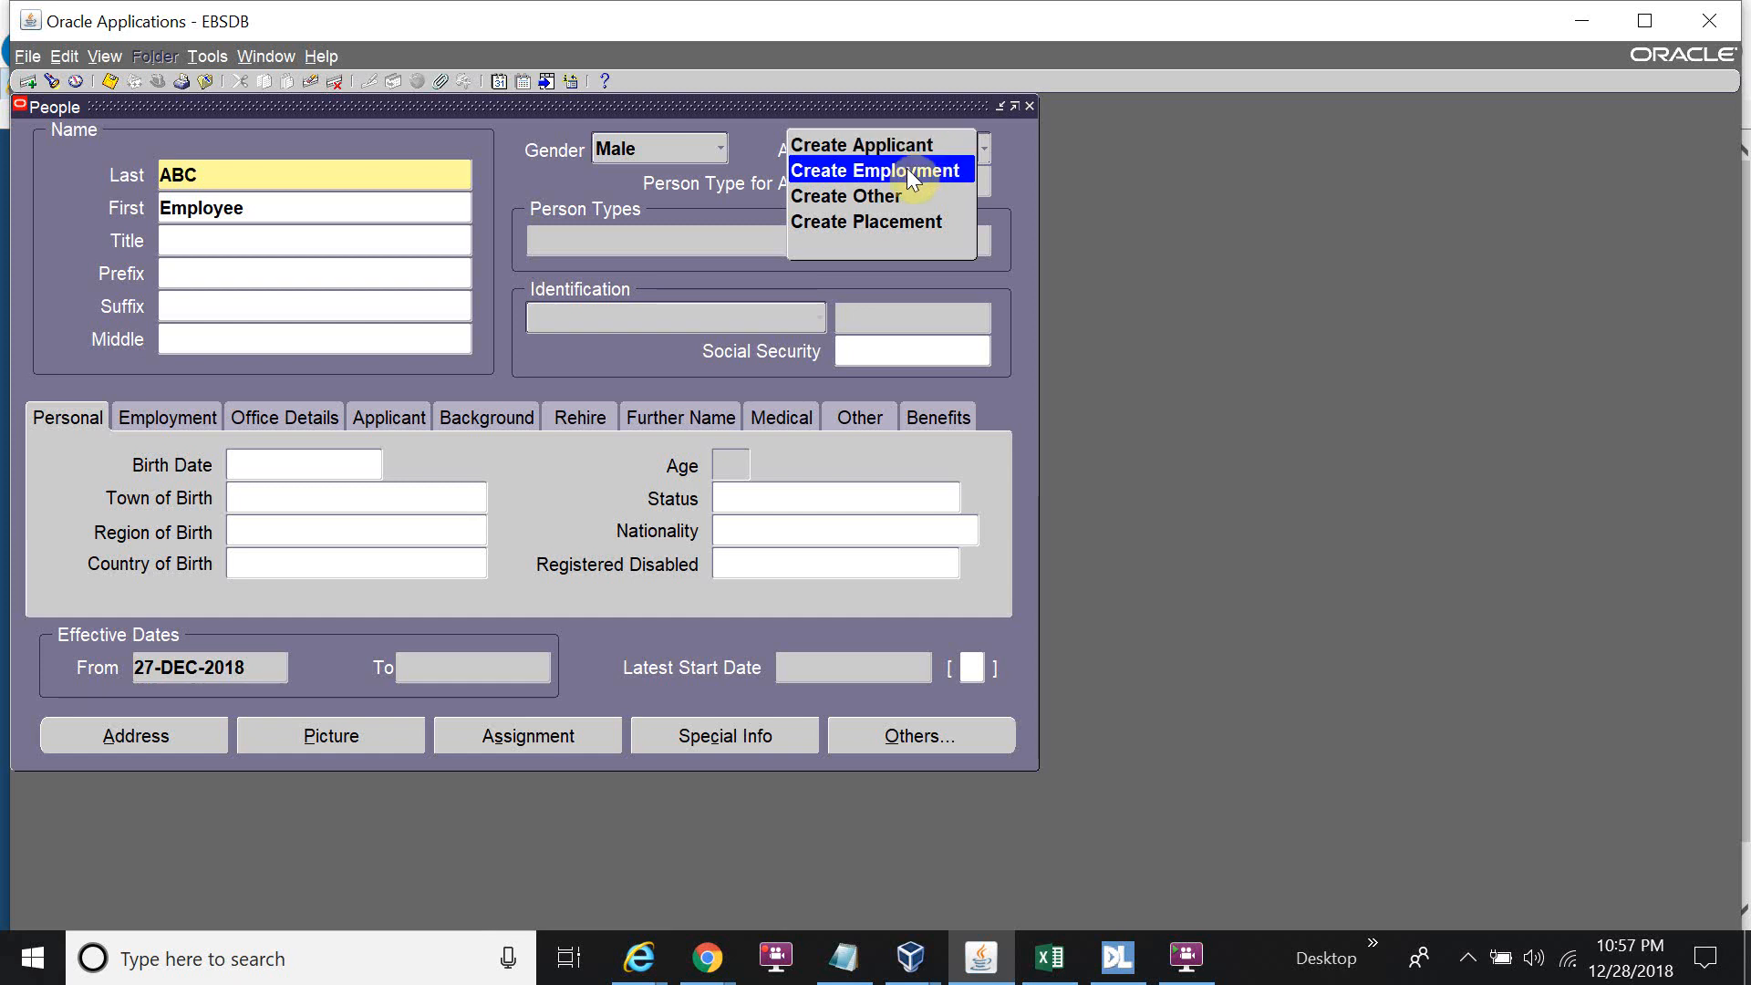
pyautogui.click(906, 170)
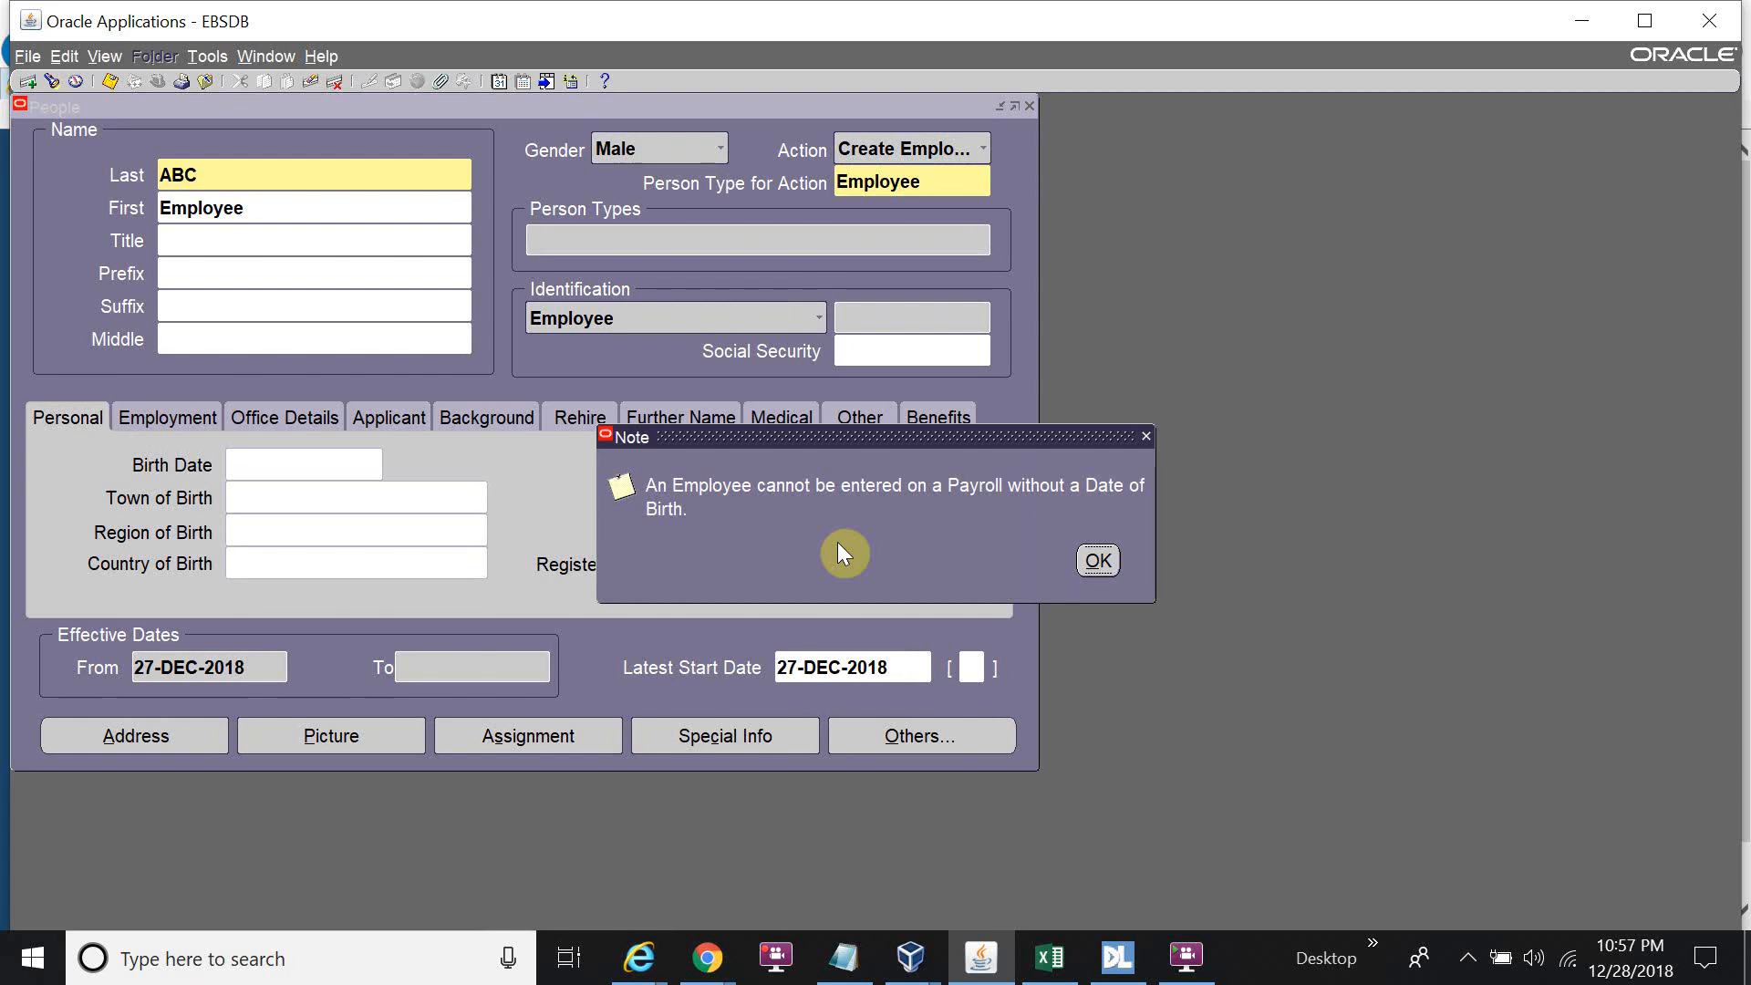
# Acknowledge the Date of Birth and Social Security Number notes so the ABC employee record saves.
pyautogui.press('Return')
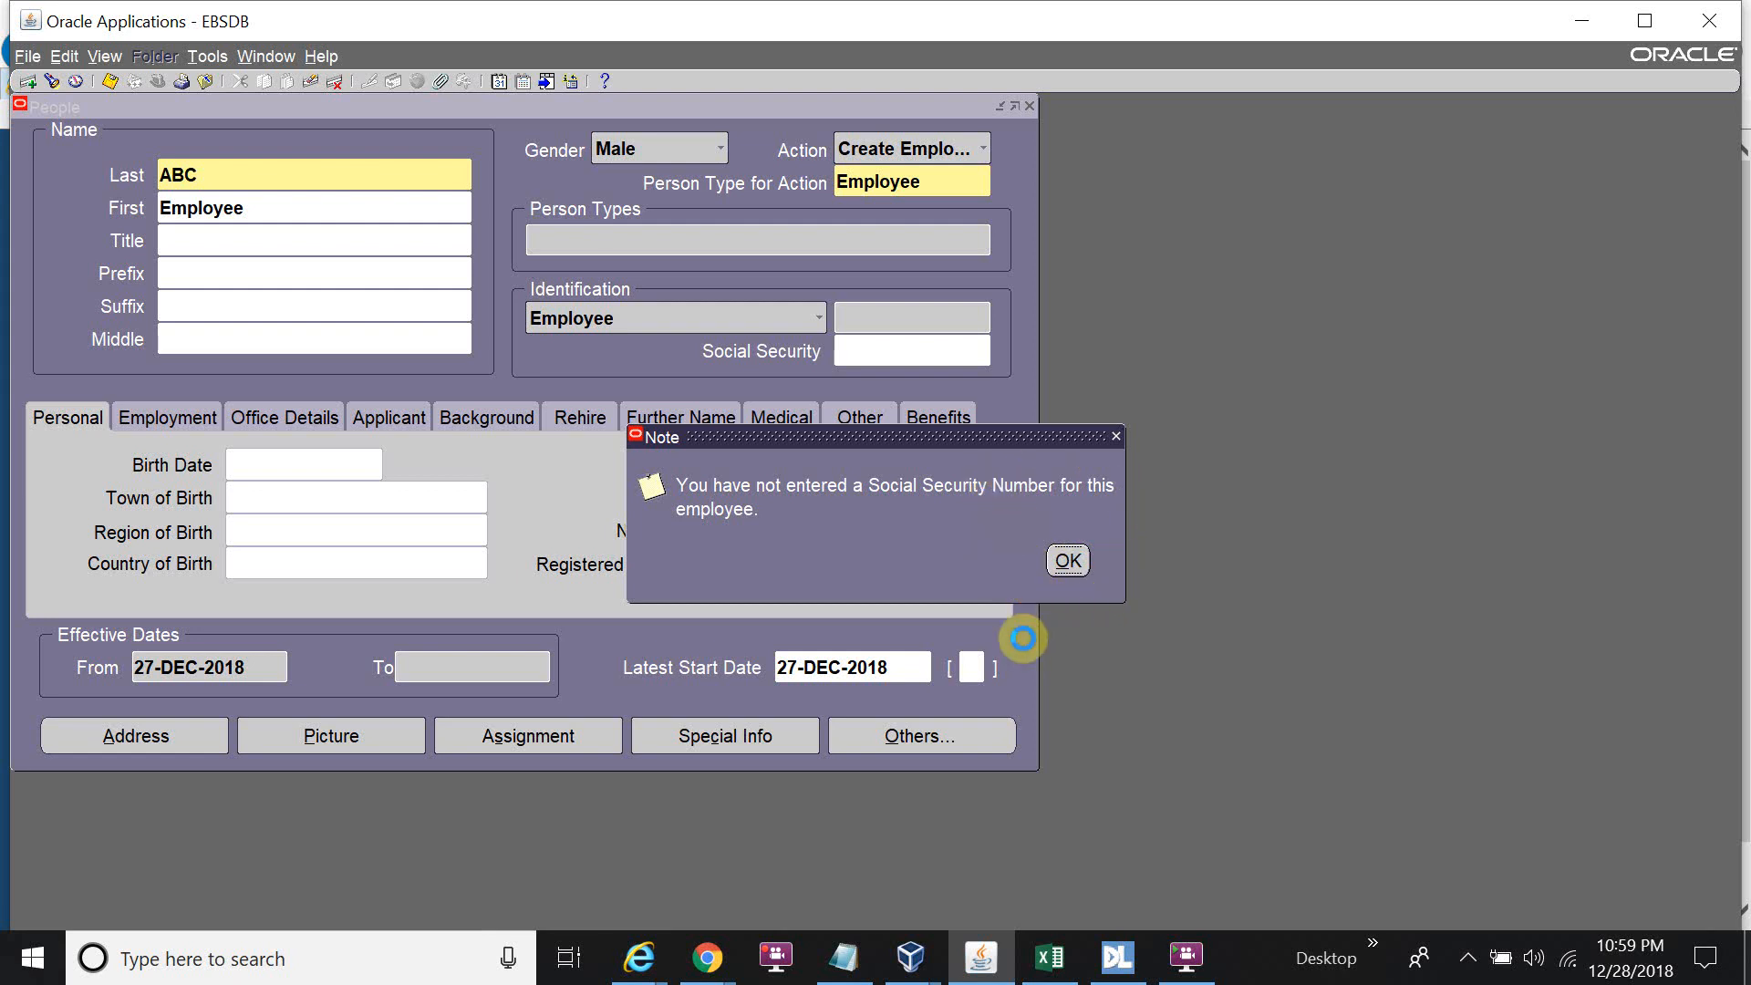
pyautogui.click(784, 970)
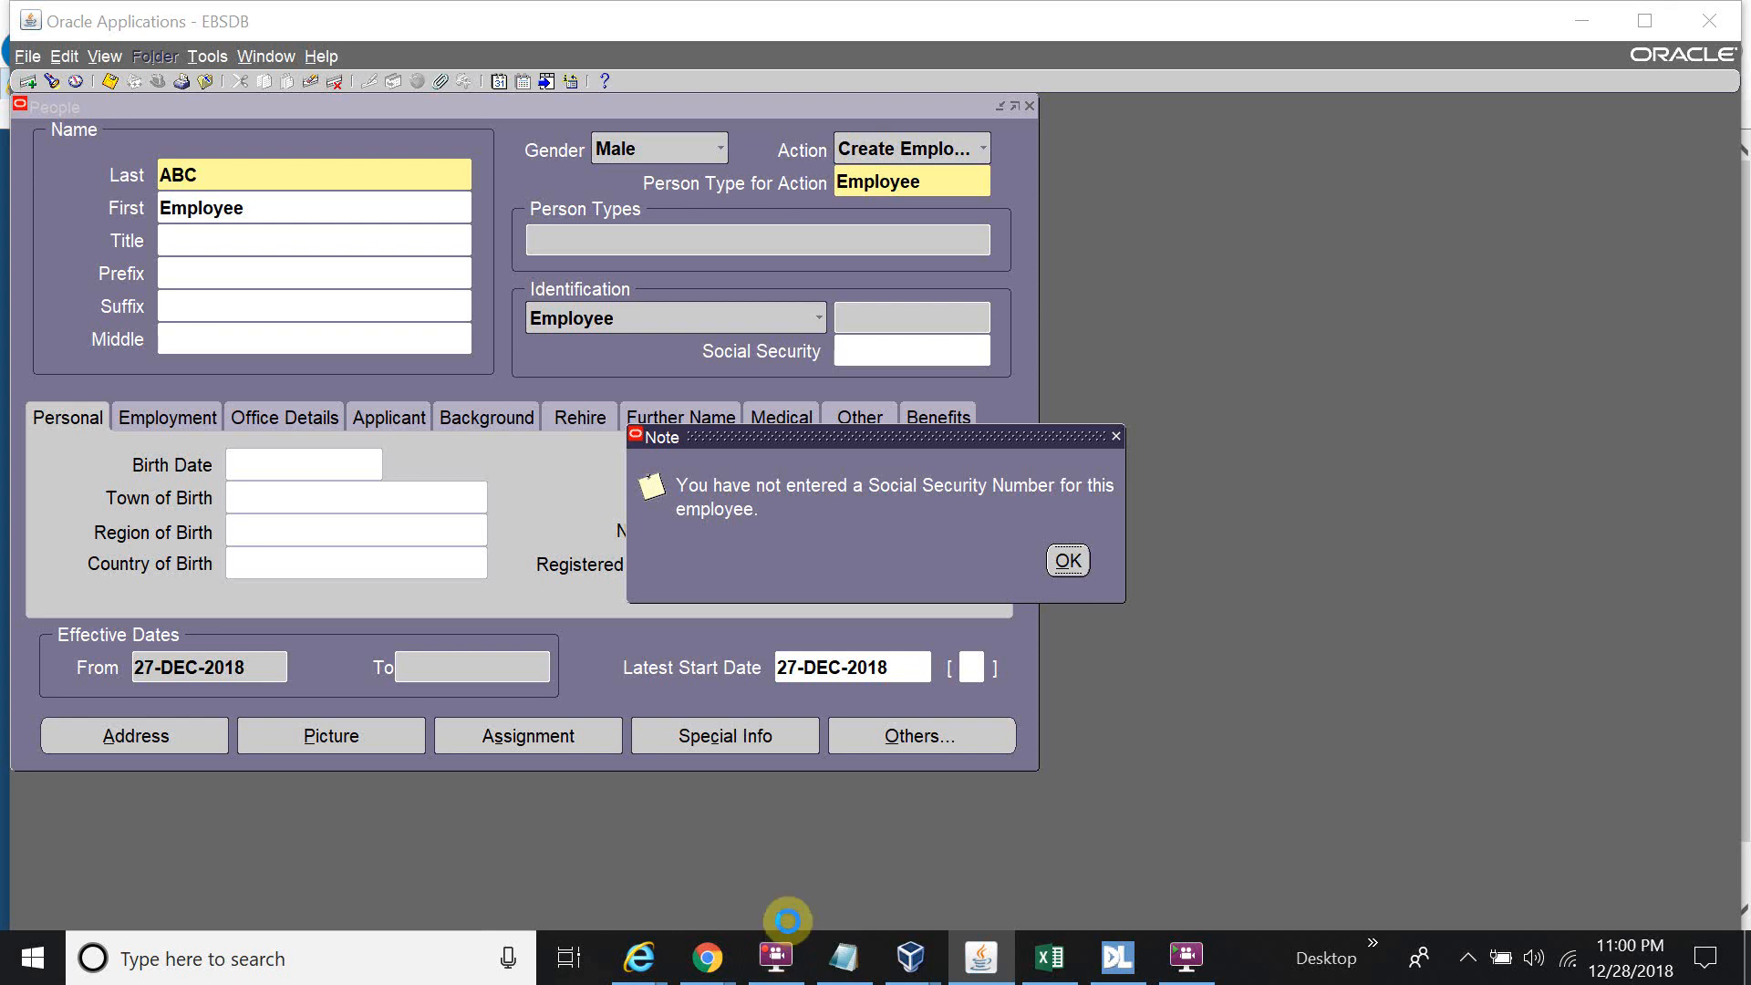
pyautogui.click(954, 572)
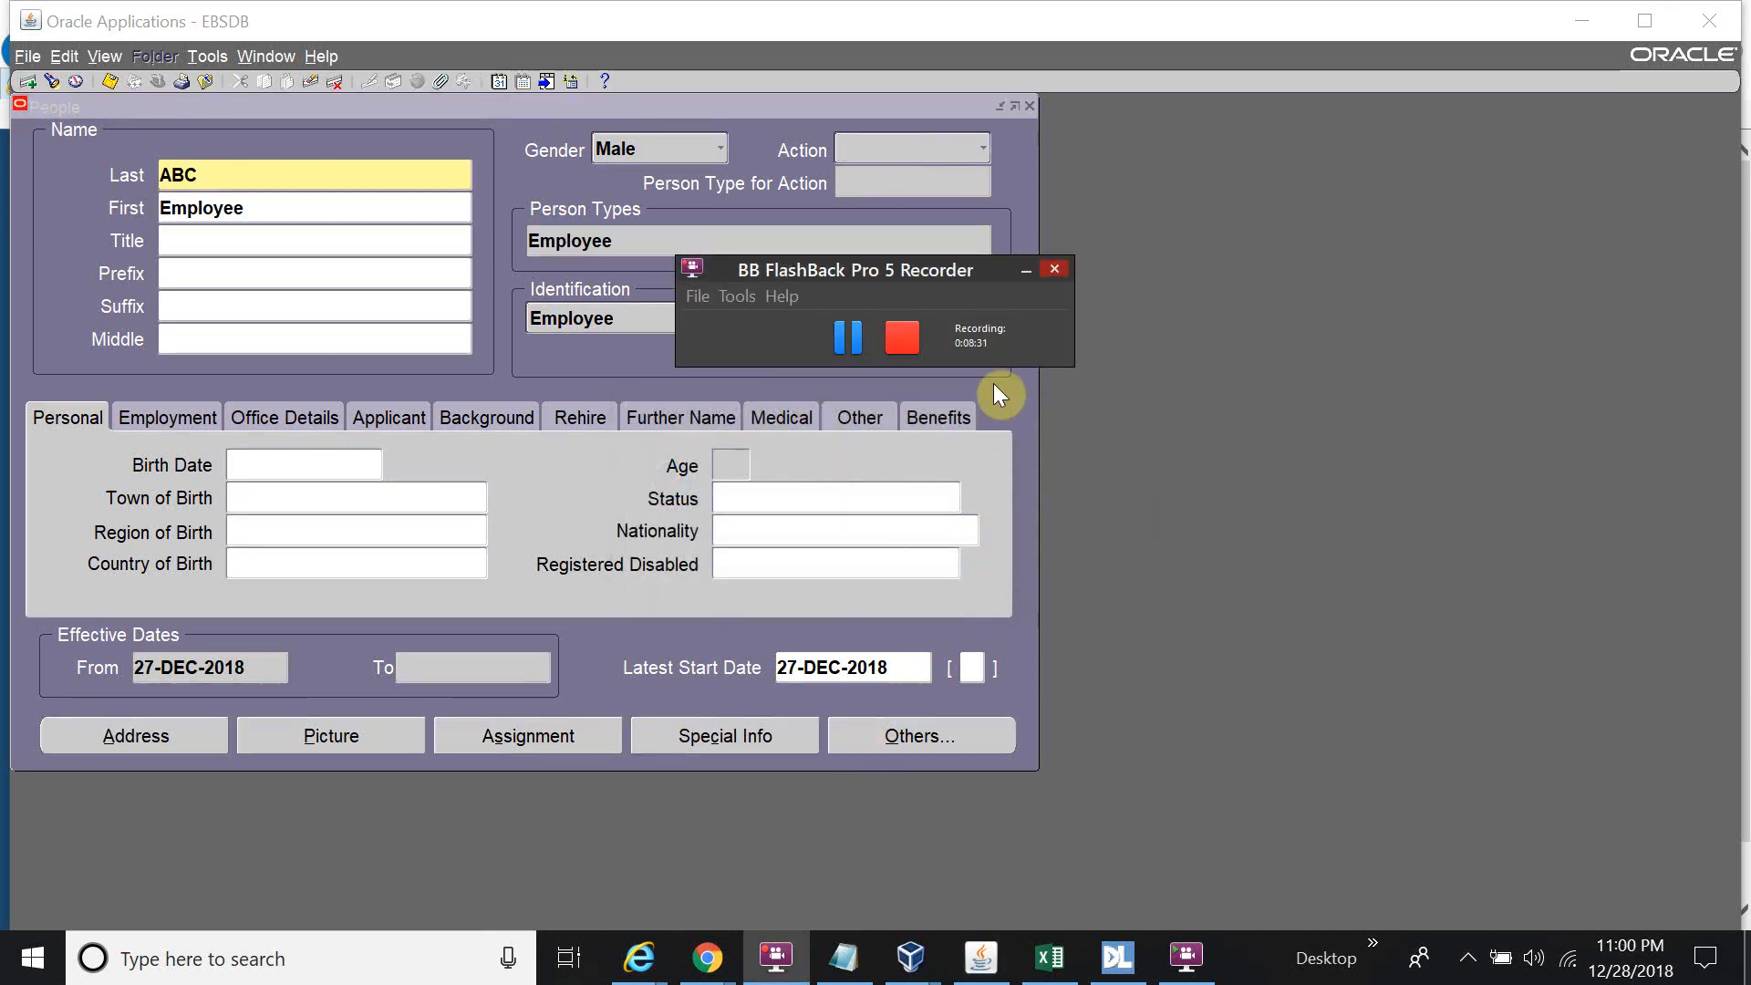
pyautogui.click(1027, 274)
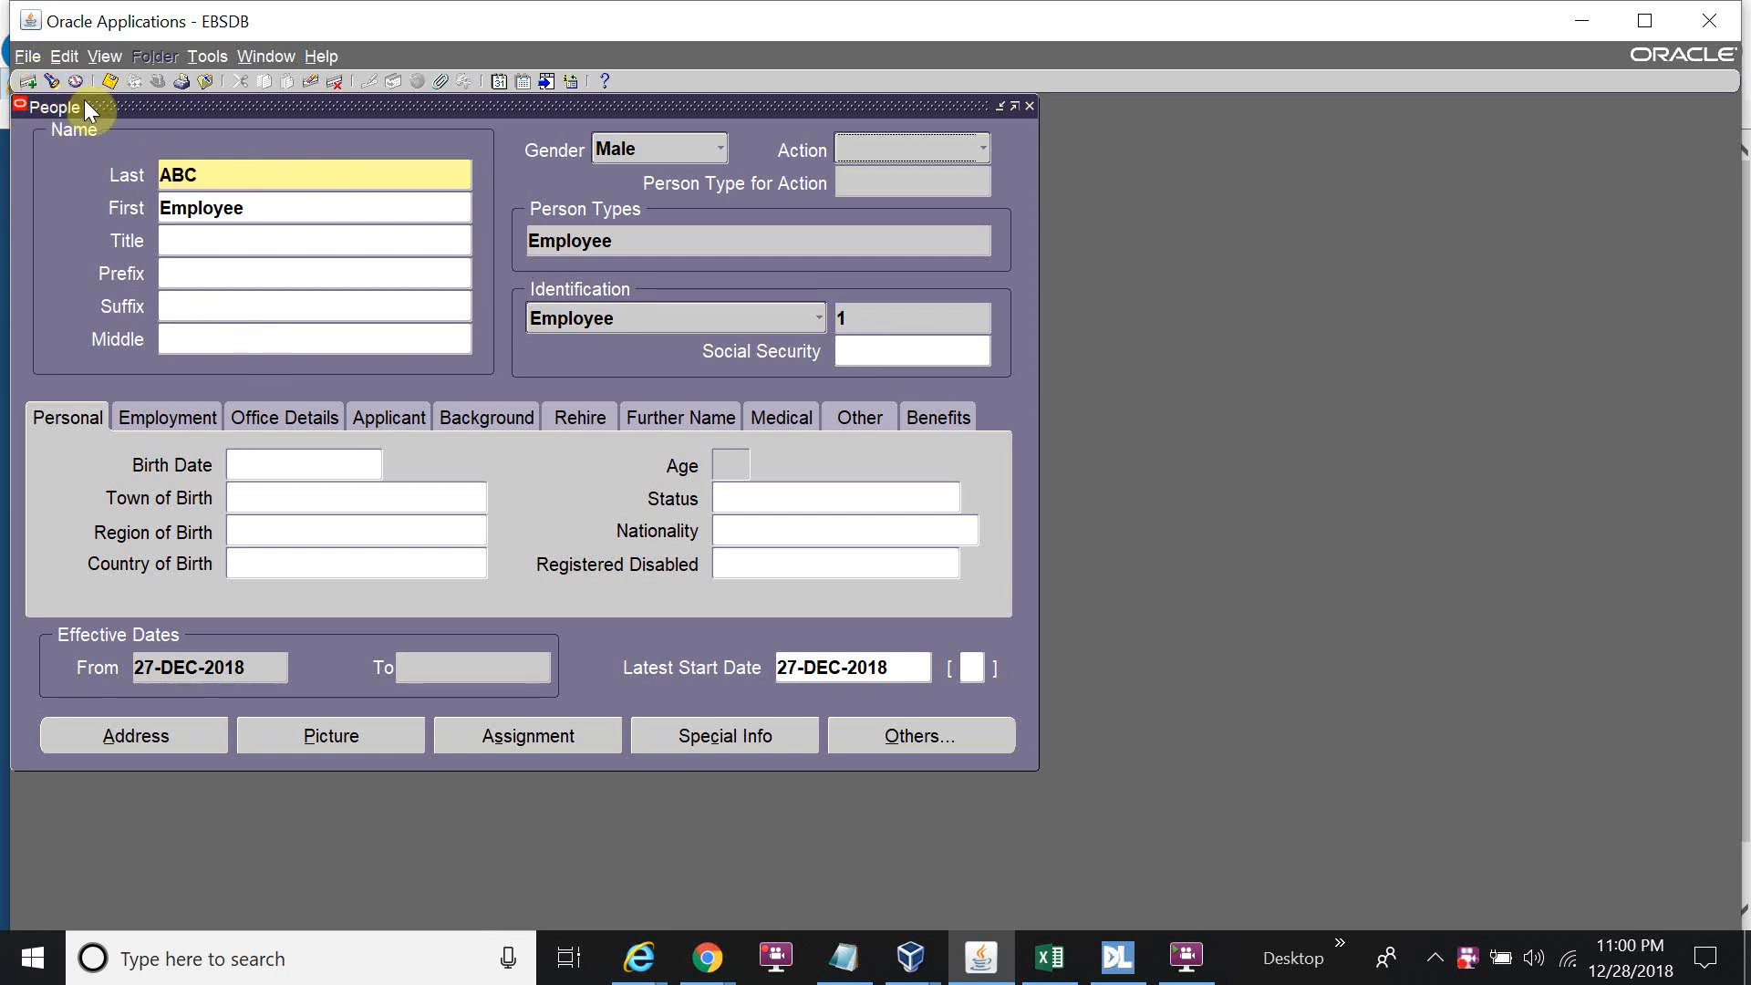
# Enter a new person Test Employee with gender Male and action Create Employment.
pyautogui.click(33, 83)
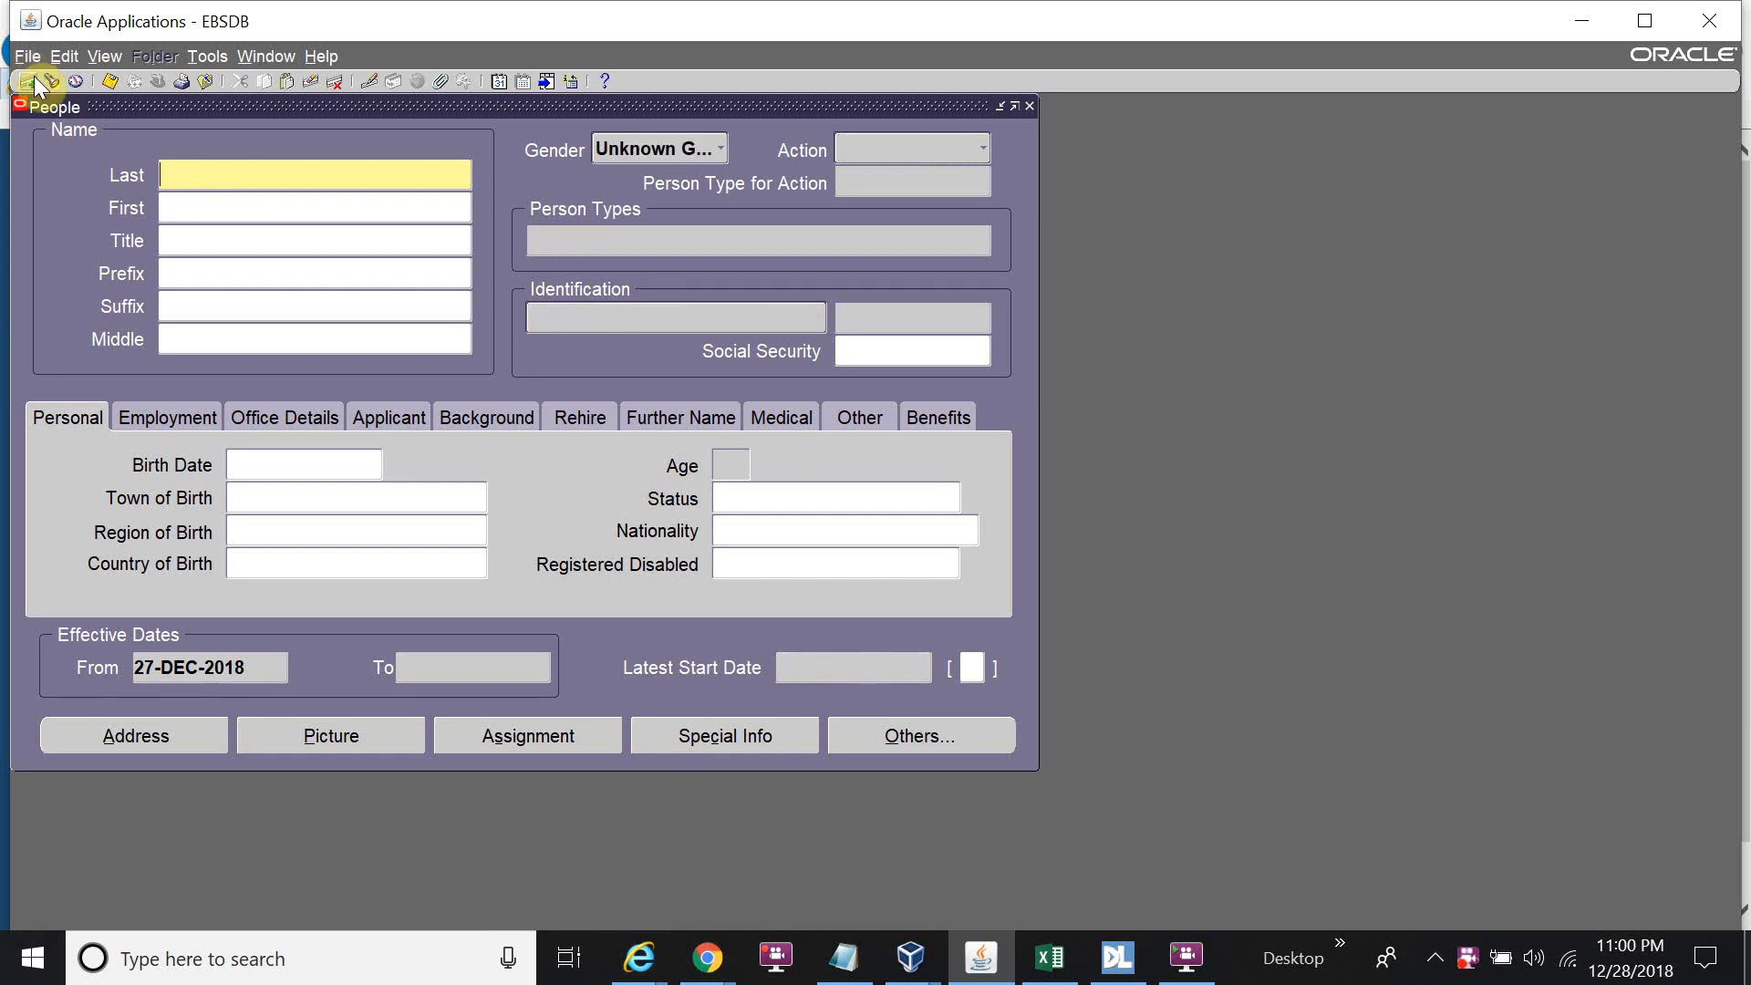
pyautogui.write('Test')
pyautogui.press('Tab')
pyautogui.write('E')
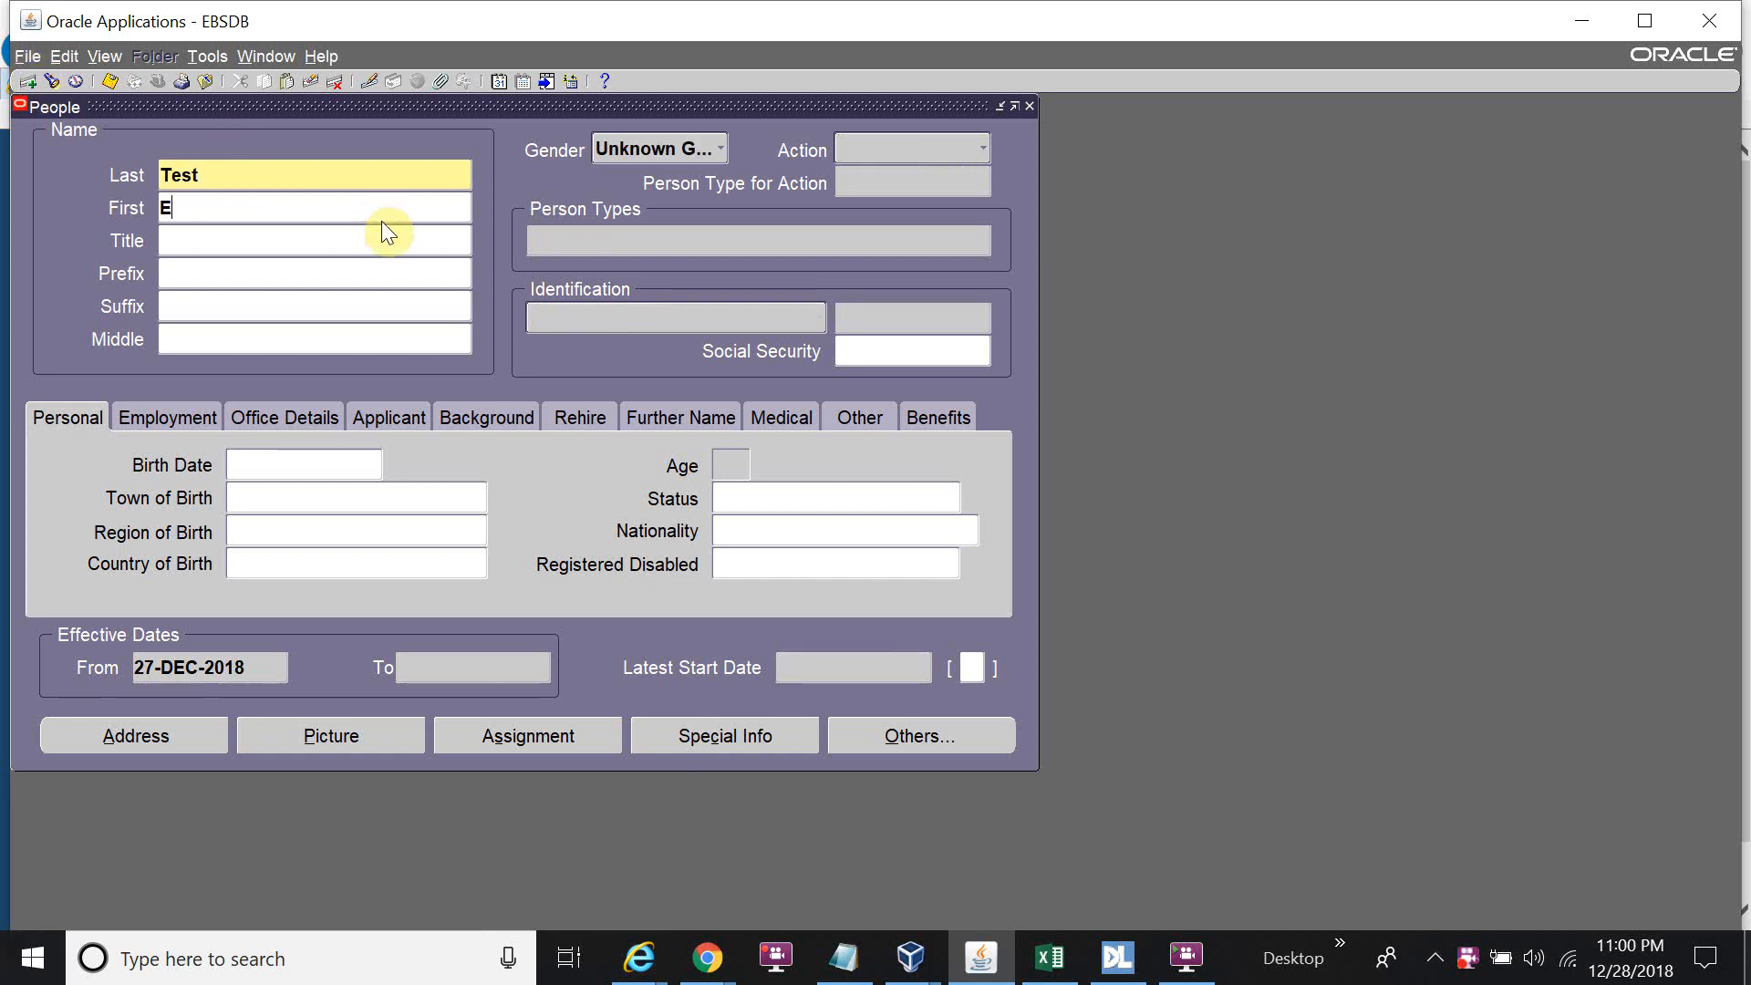
pyautogui.write('mployee')
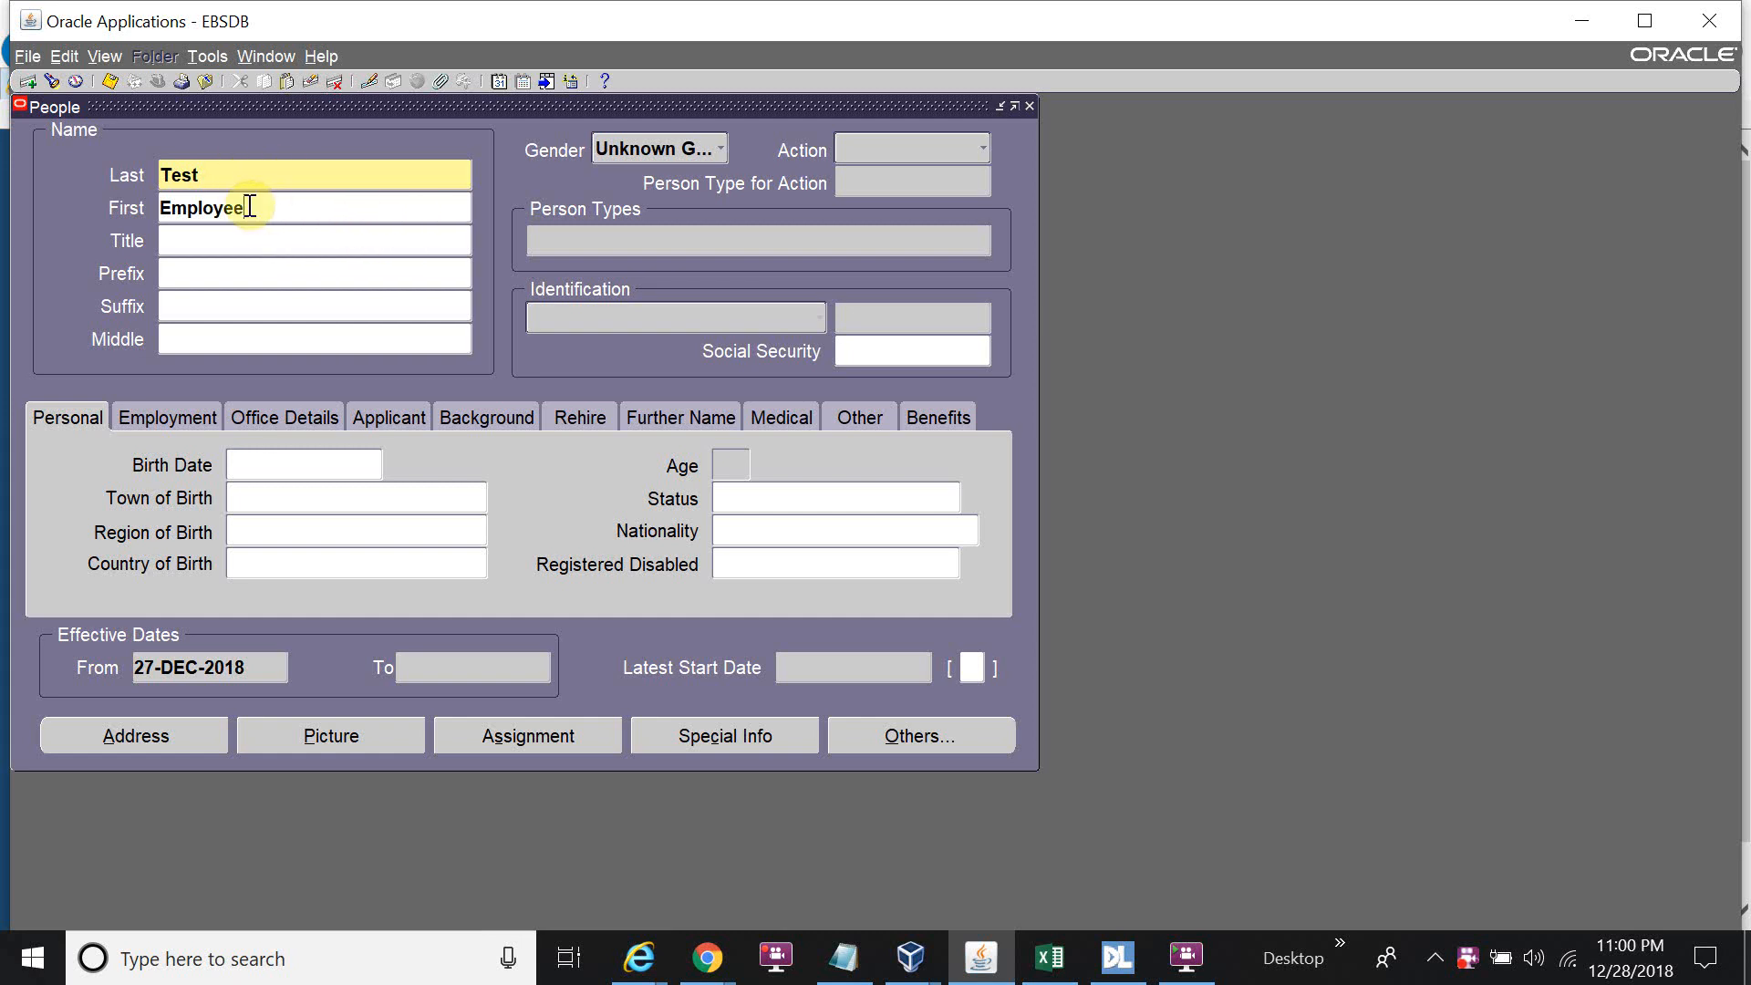
pyautogui.click(721, 150)
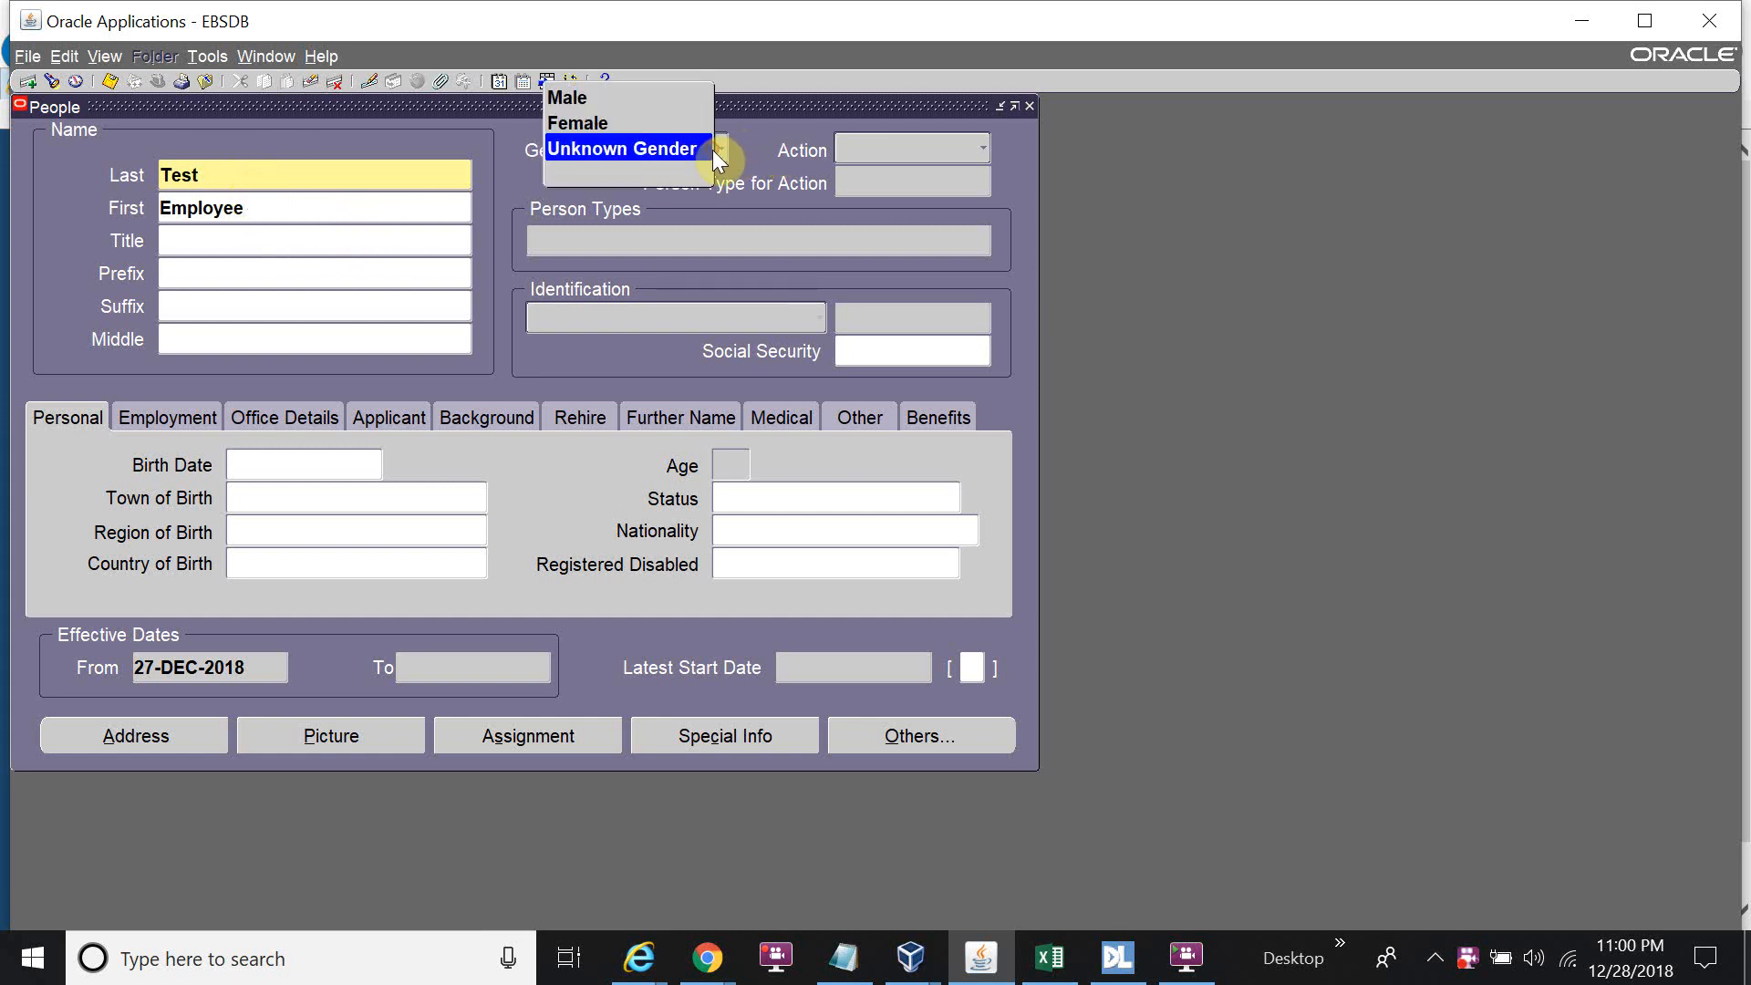
pyautogui.click(607, 89)
pyautogui.click(855, 155)
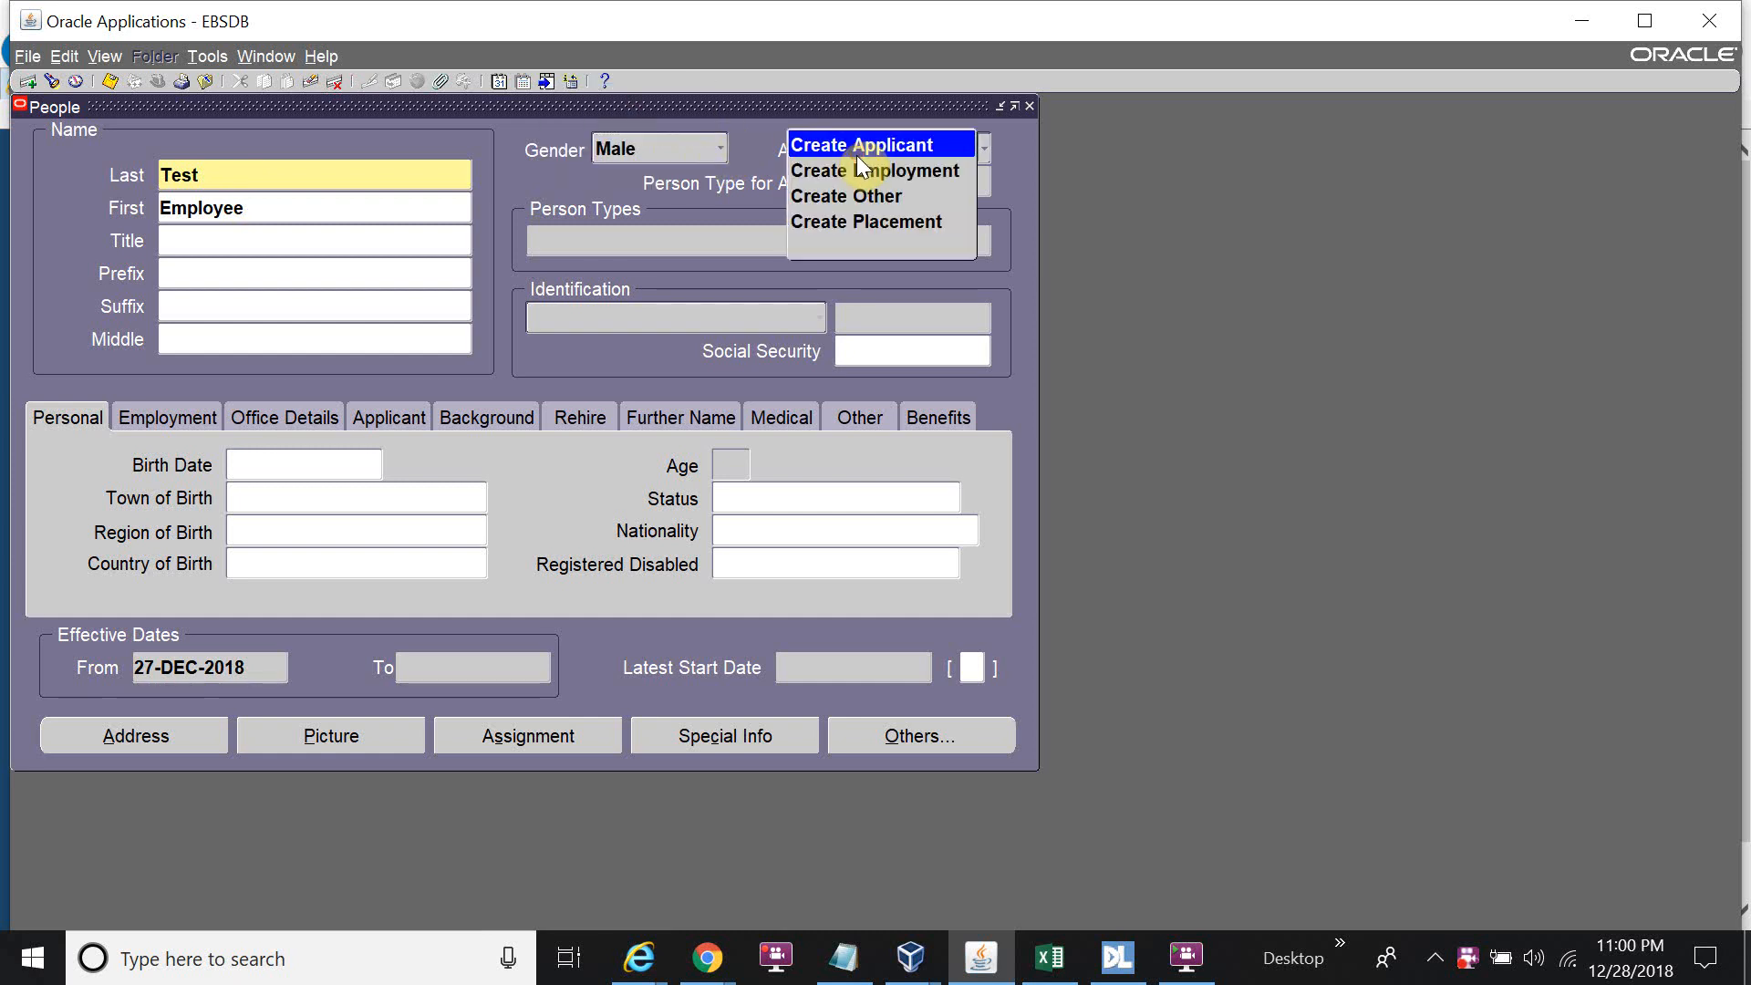
pyautogui.click(857, 168)
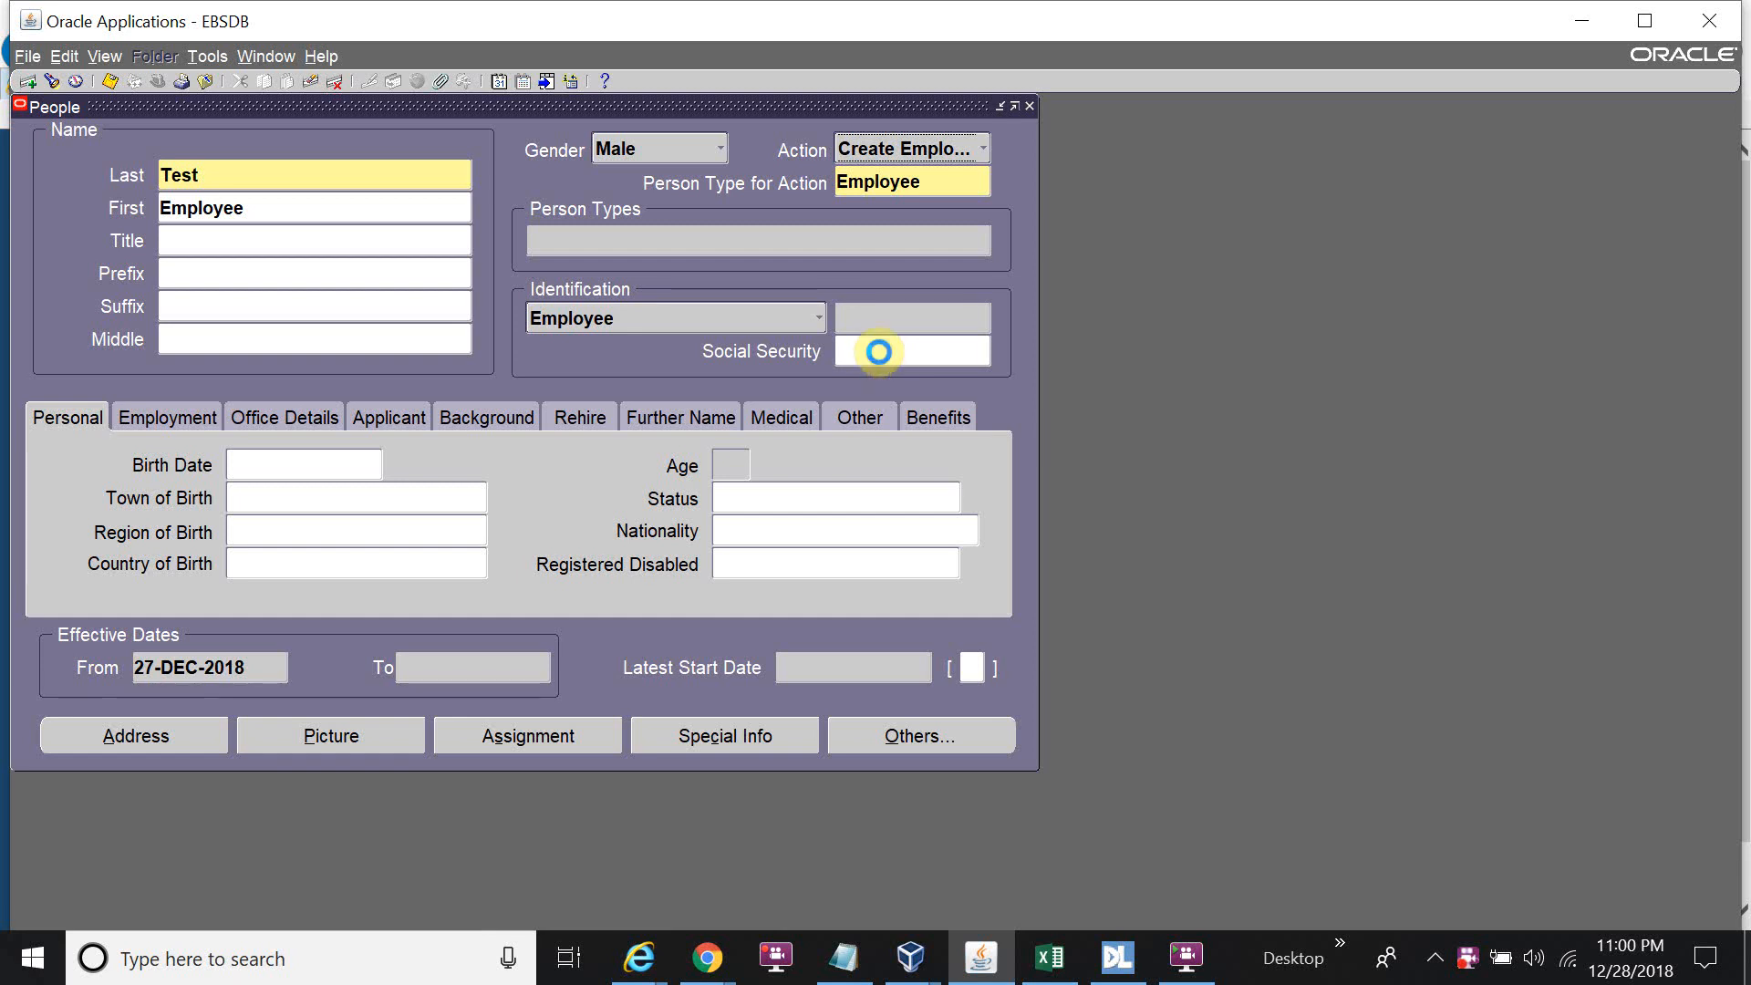
# Acknowledge the date of birth and social security number warnings, then open Find Person.
pyautogui.click(879, 351)
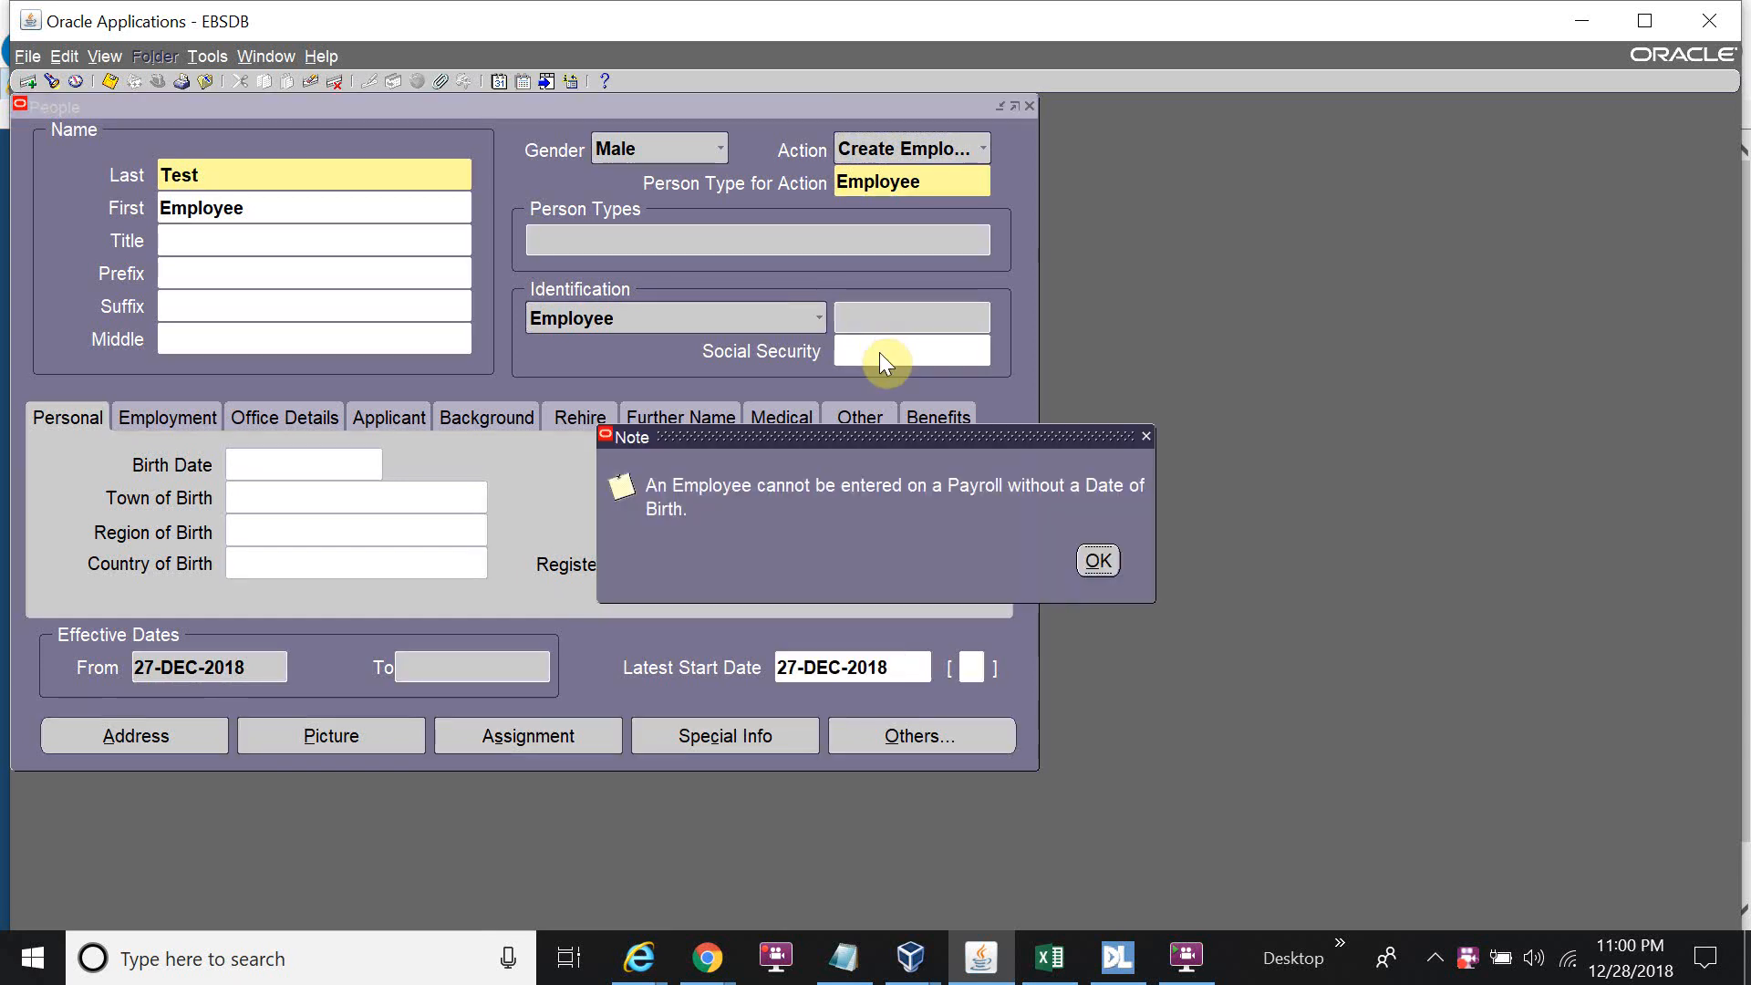
pyautogui.click(1085, 557)
pyautogui.click(1074, 558)
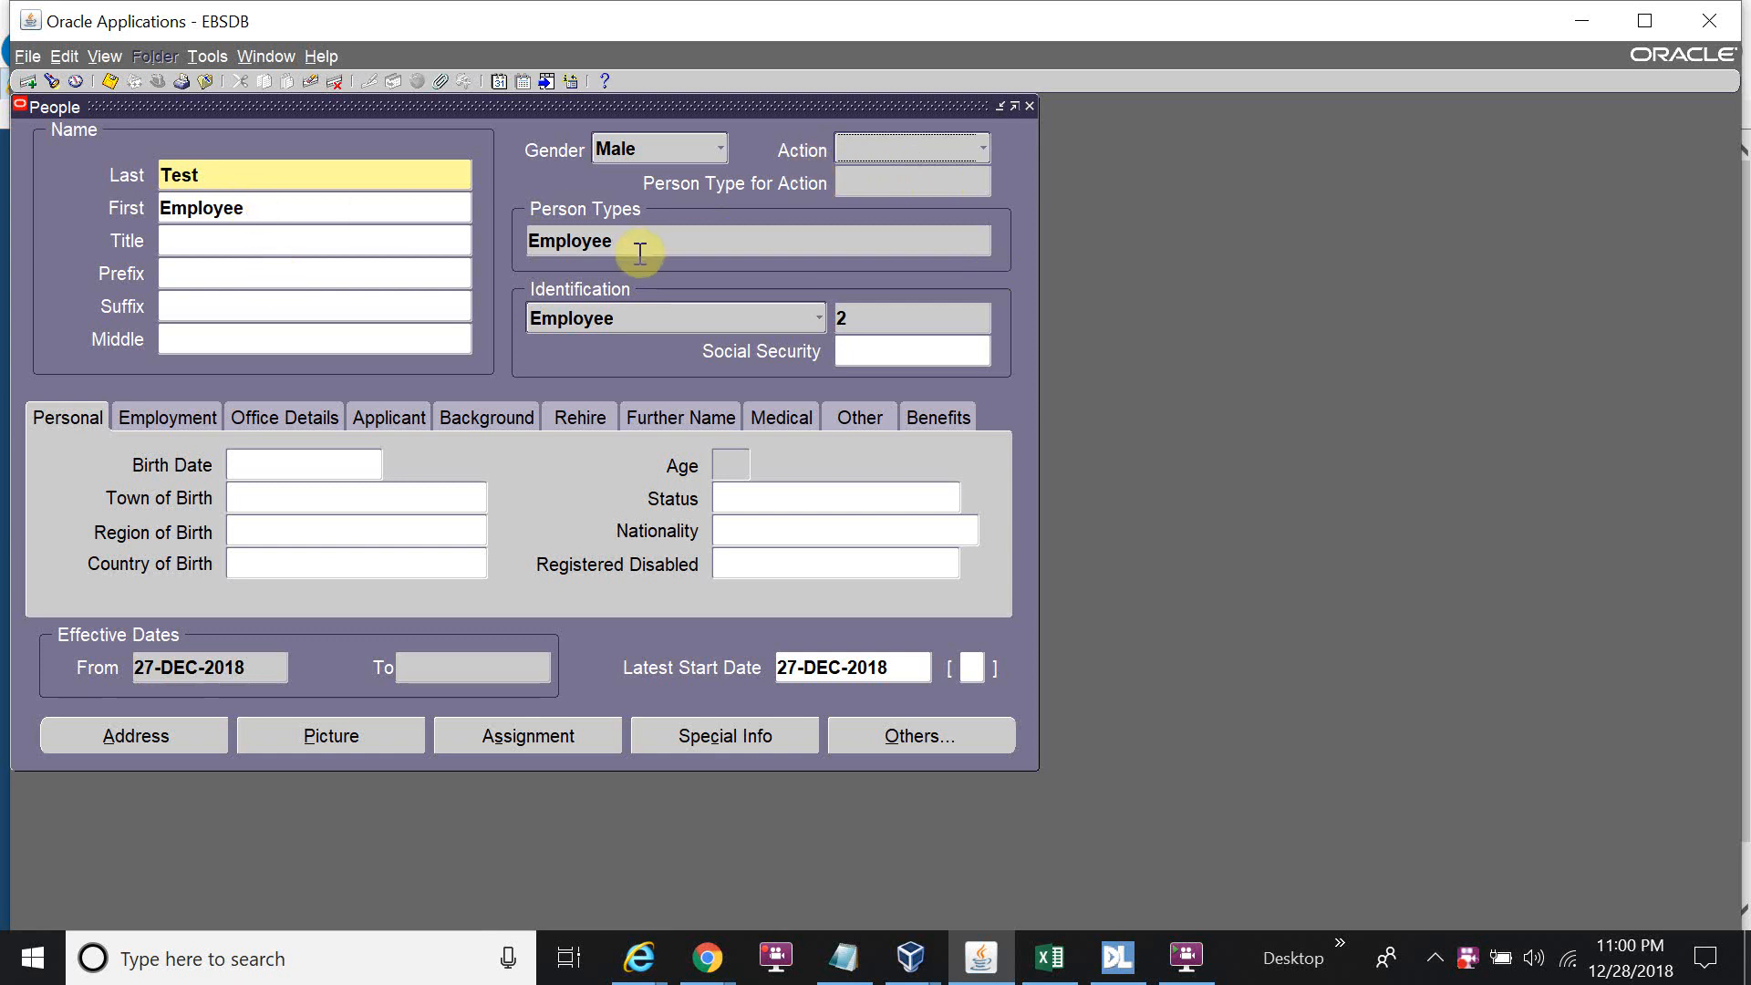
pyautogui.click(49, 79)
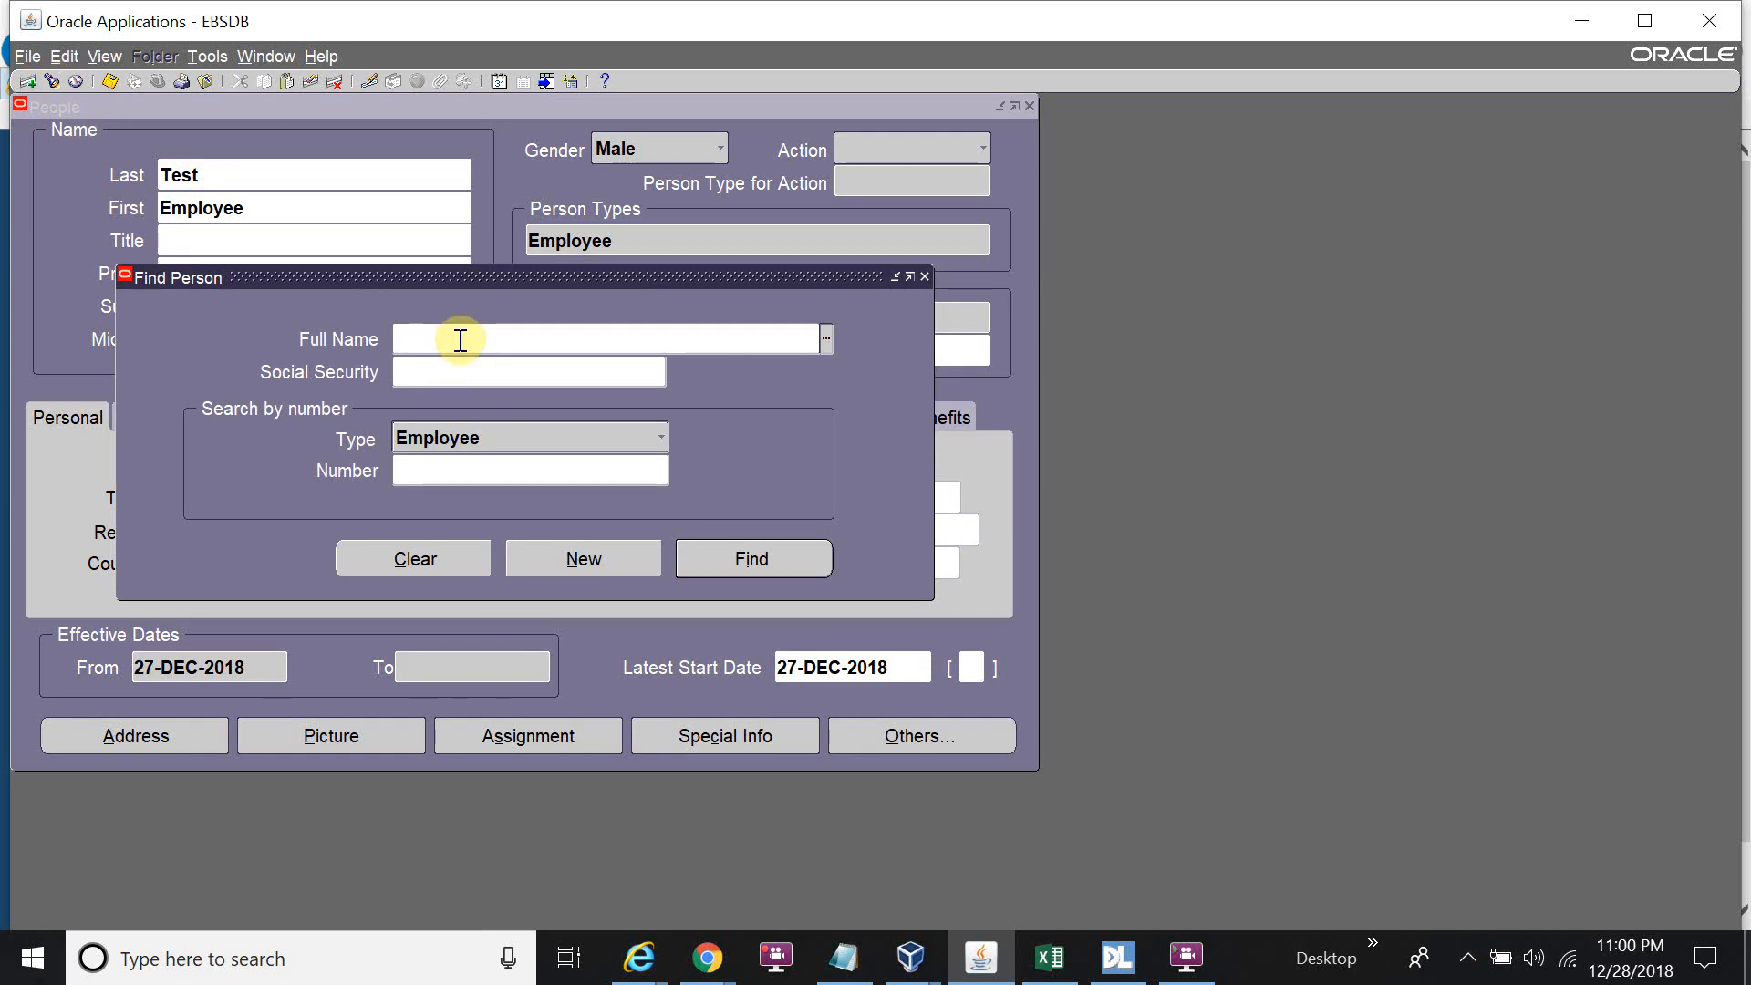
# Search Find Person by full name ABC% and load employee number 1's record.
pyautogui.moveTo(478, 270); pyautogui.dragTo(471, 330)
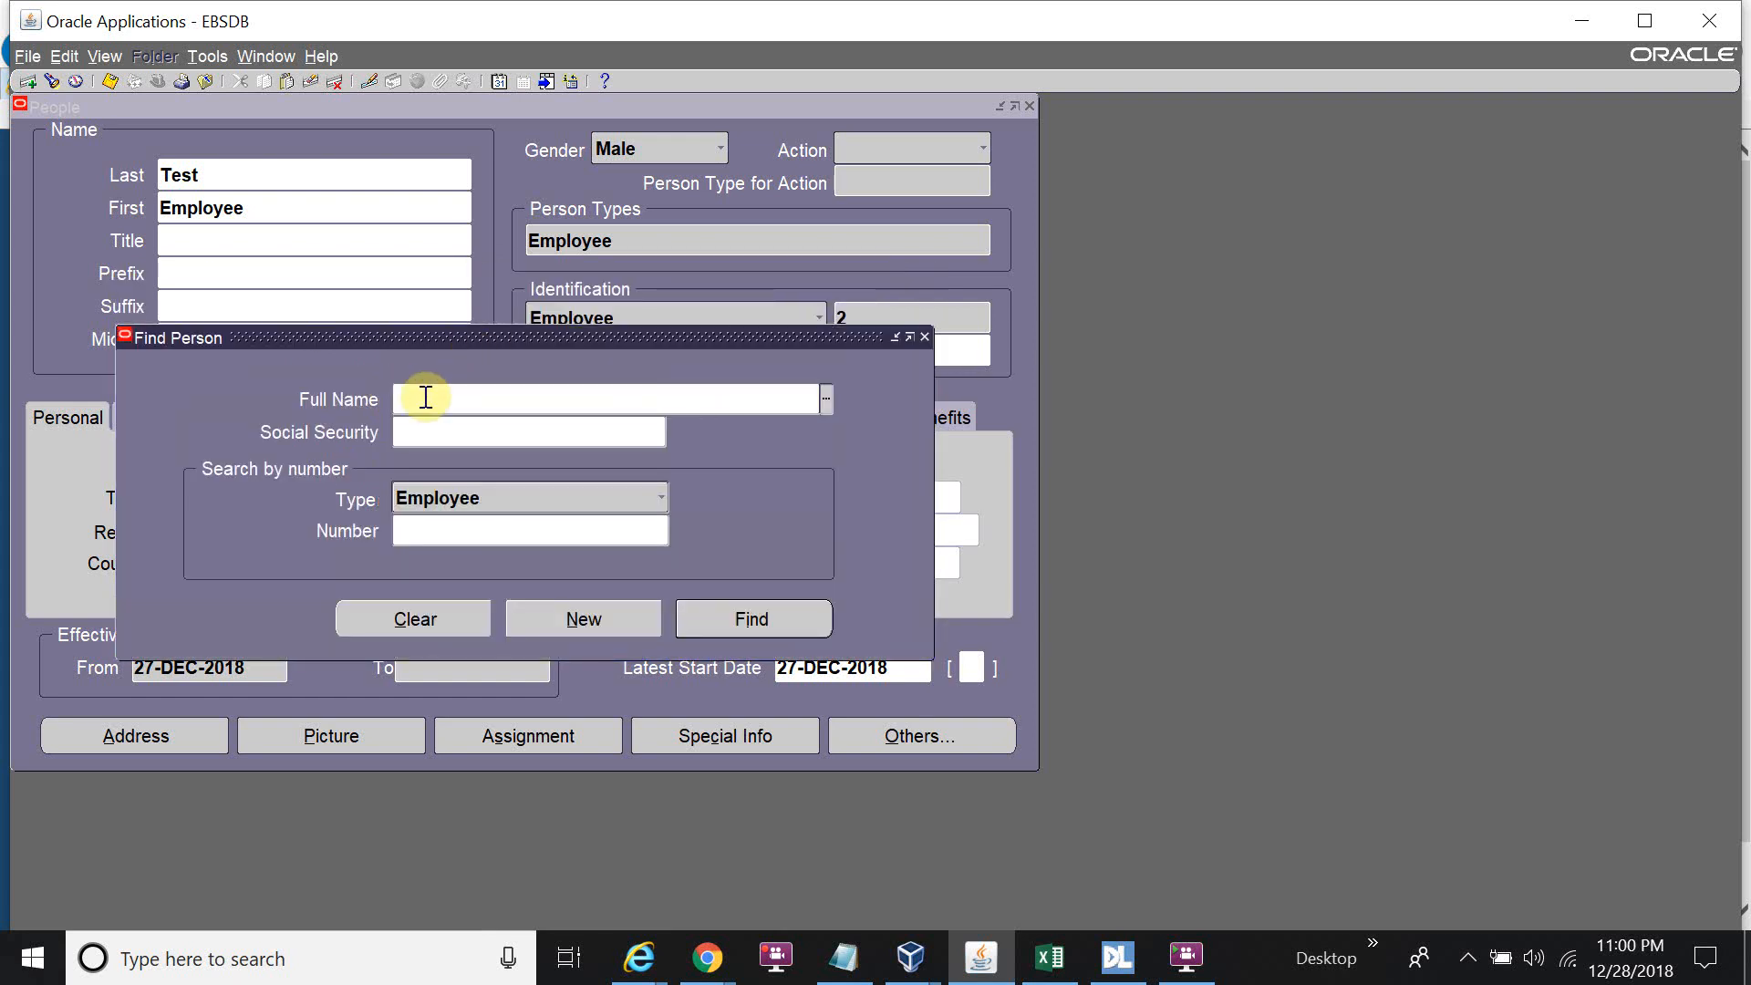
pyautogui.click(493, 521)
pyautogui.write('1')
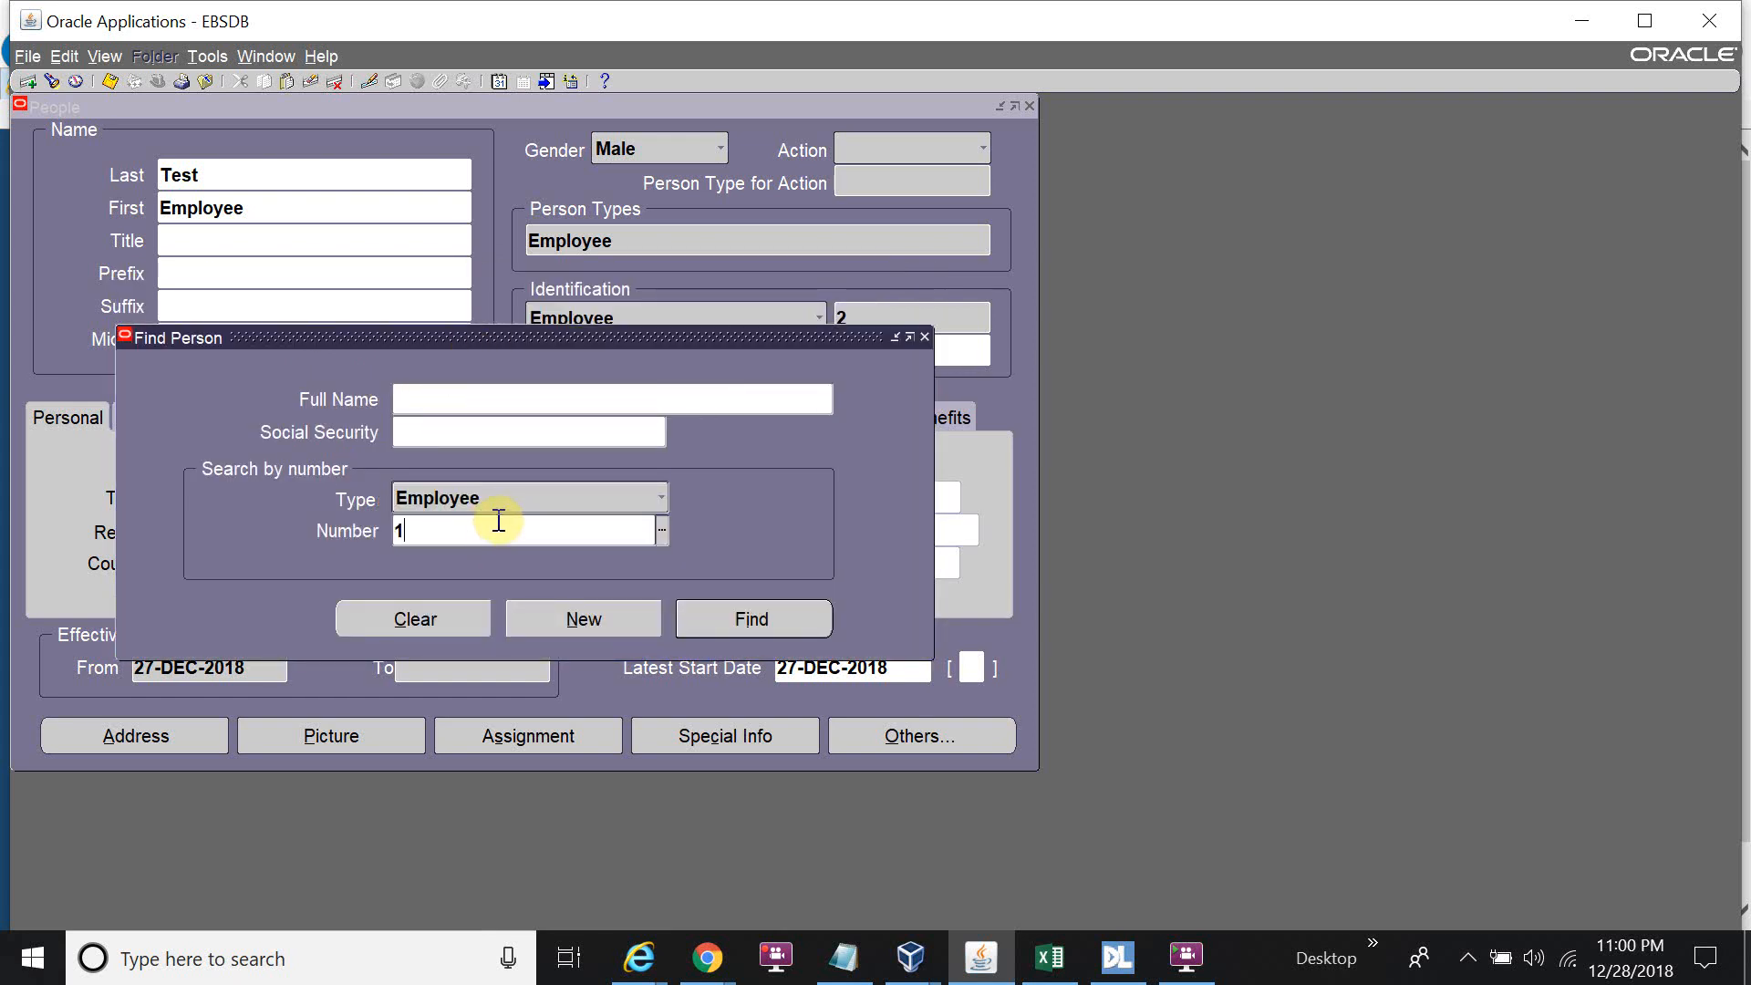
pyautogui.hotkey('alt', 'c')
pyautogui.write('ABC%')
pyautogui.press('Tab')
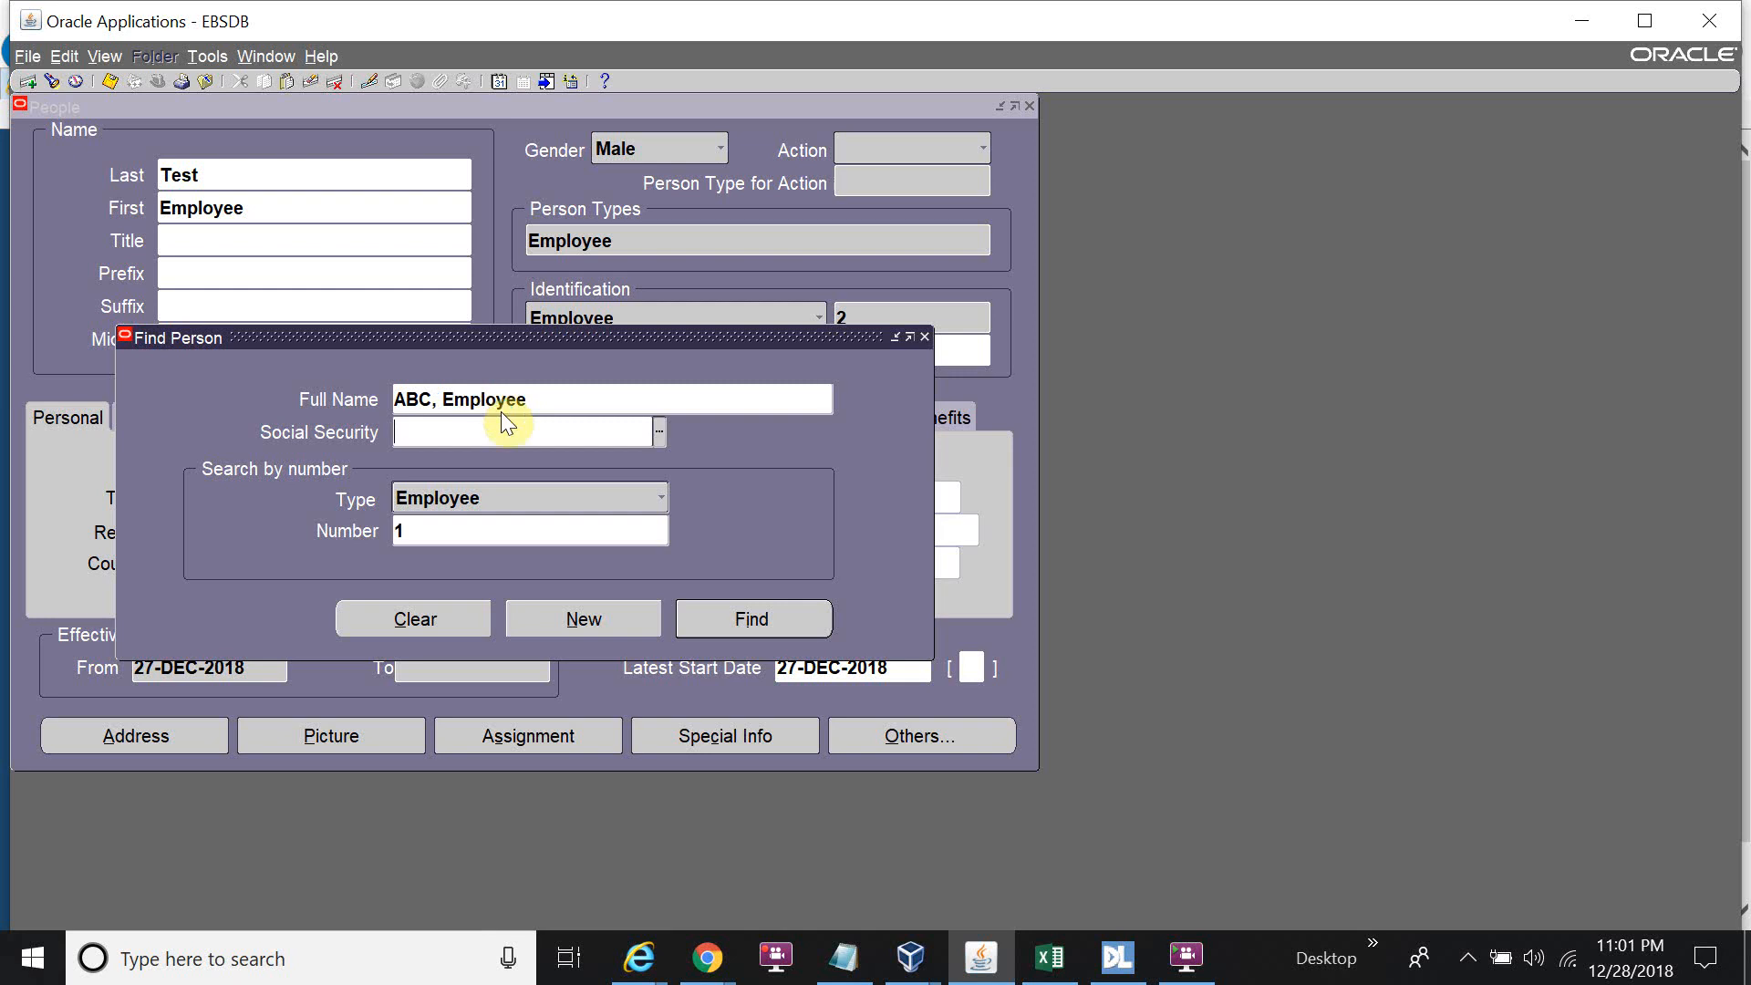
pyautogui.press('Return')
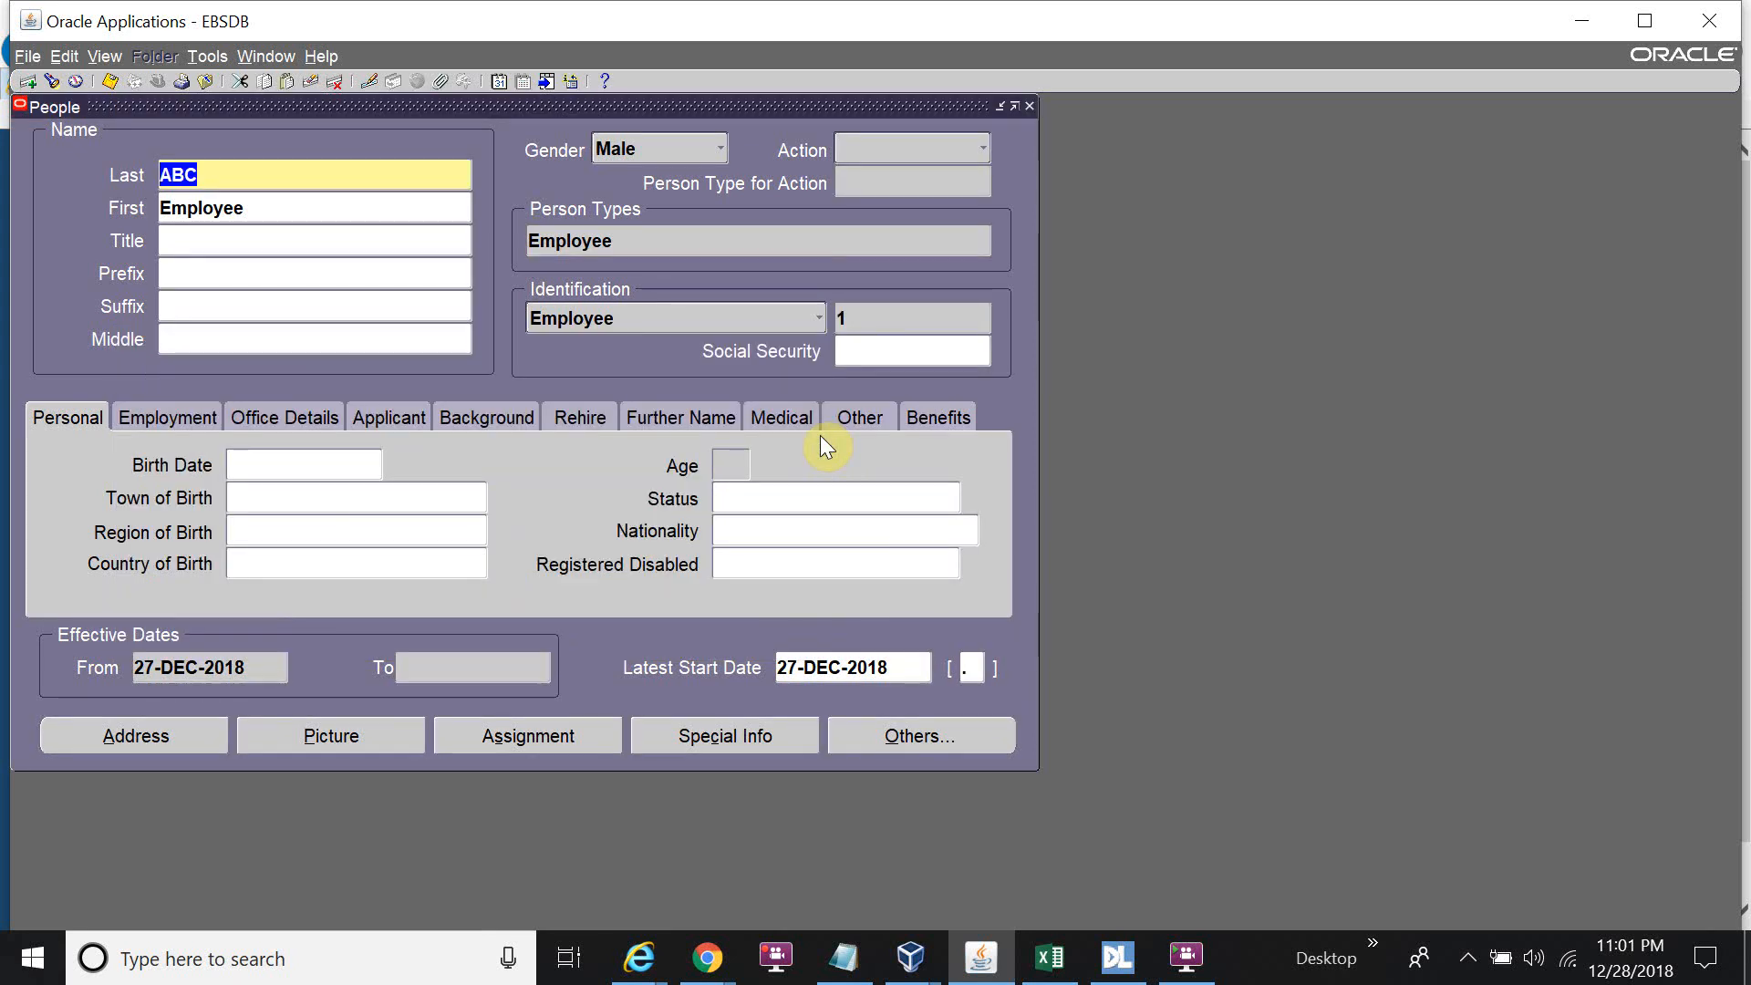
pyautogui.click(565, 735)
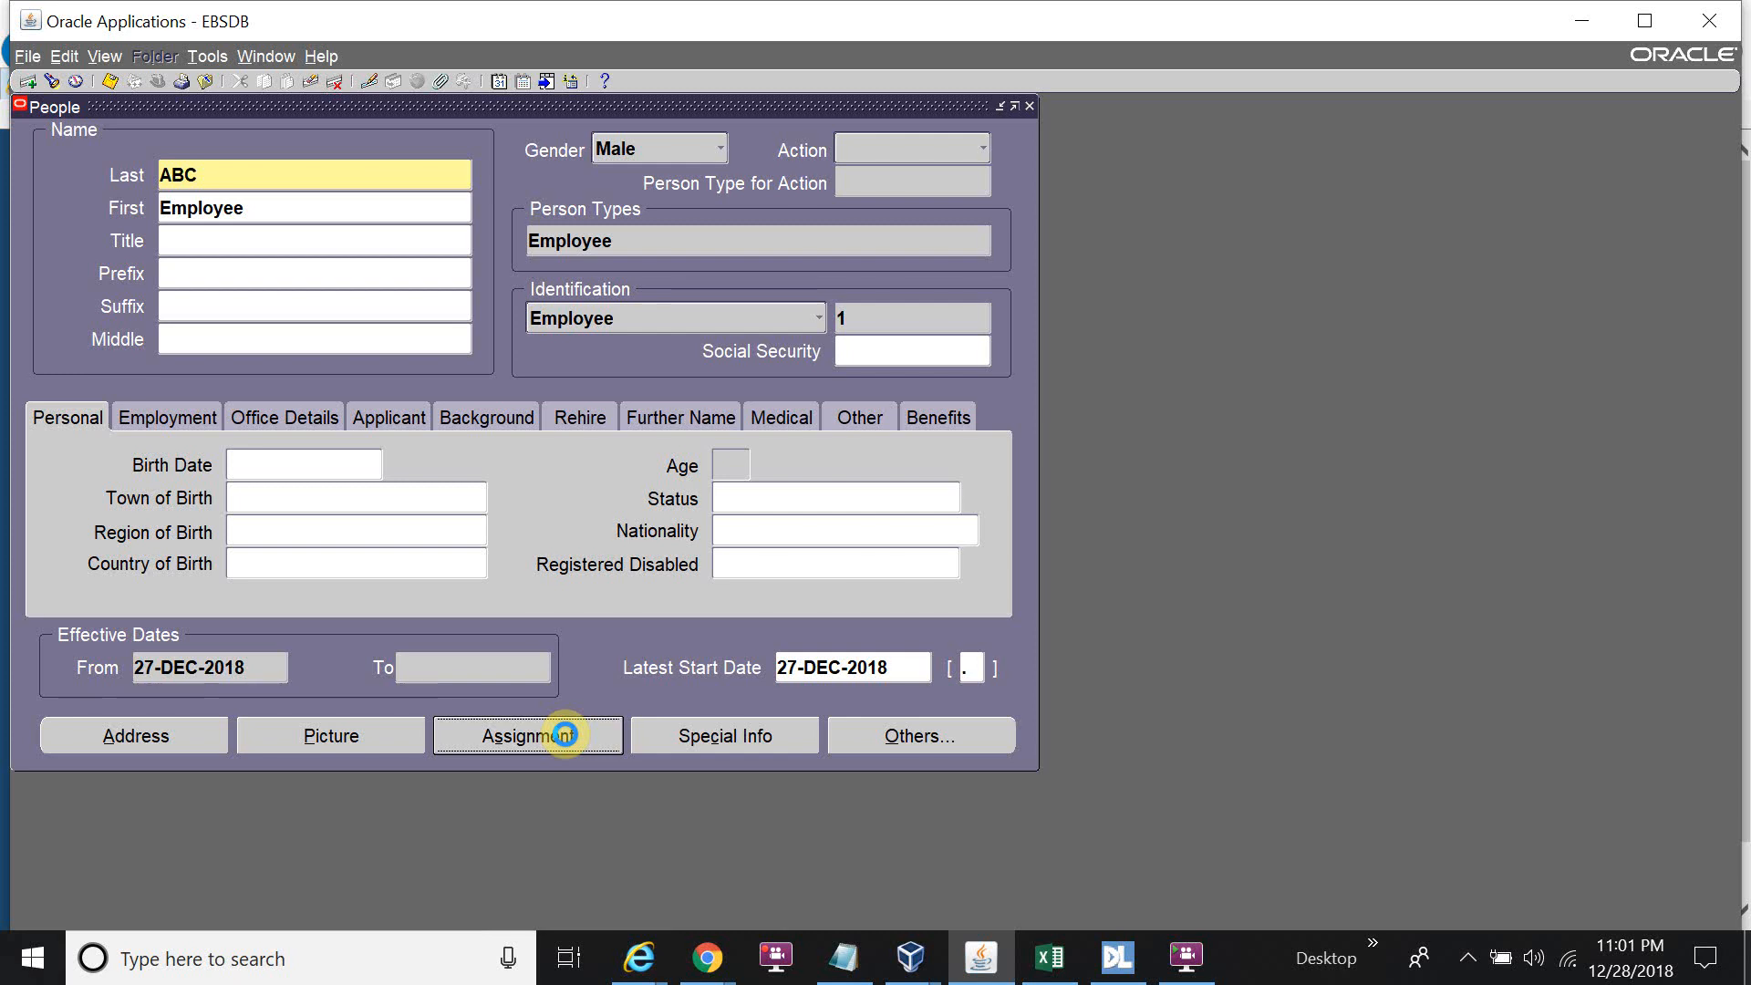
# Make the Test employee (worker 2) supervisor on the ABC assignment, recorded as an Update.
pyautogui.click(565, 735)
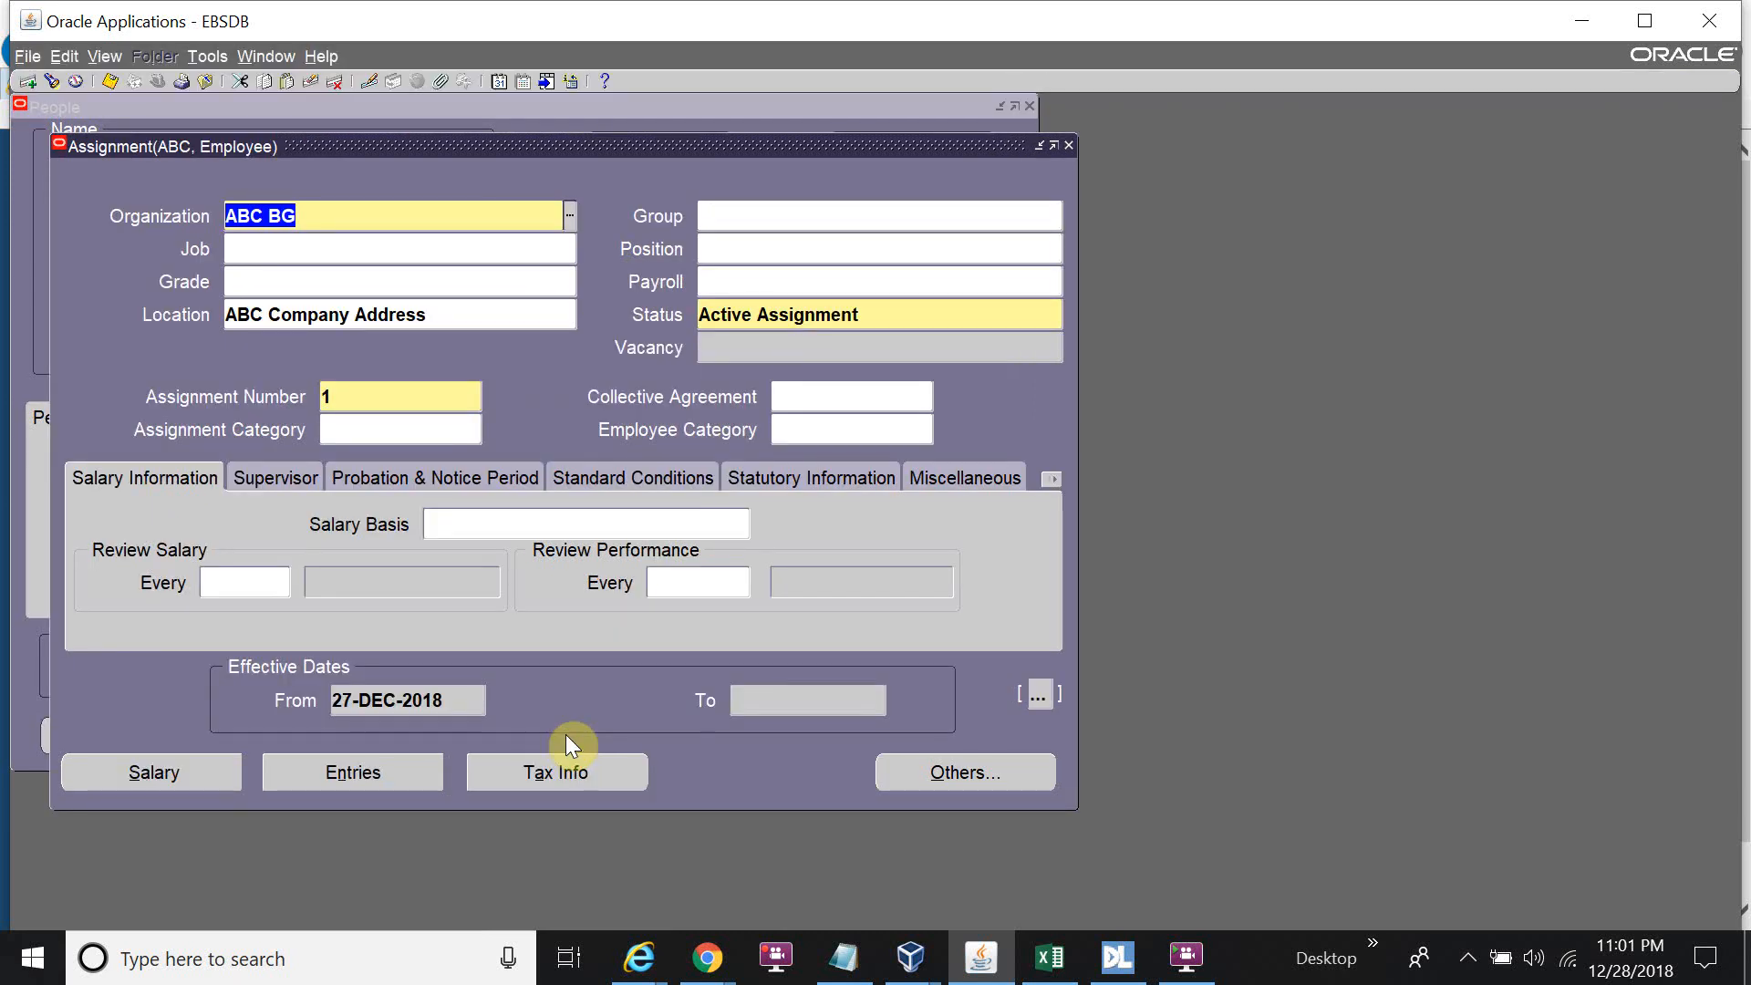
pyautogui.click(274, 475)
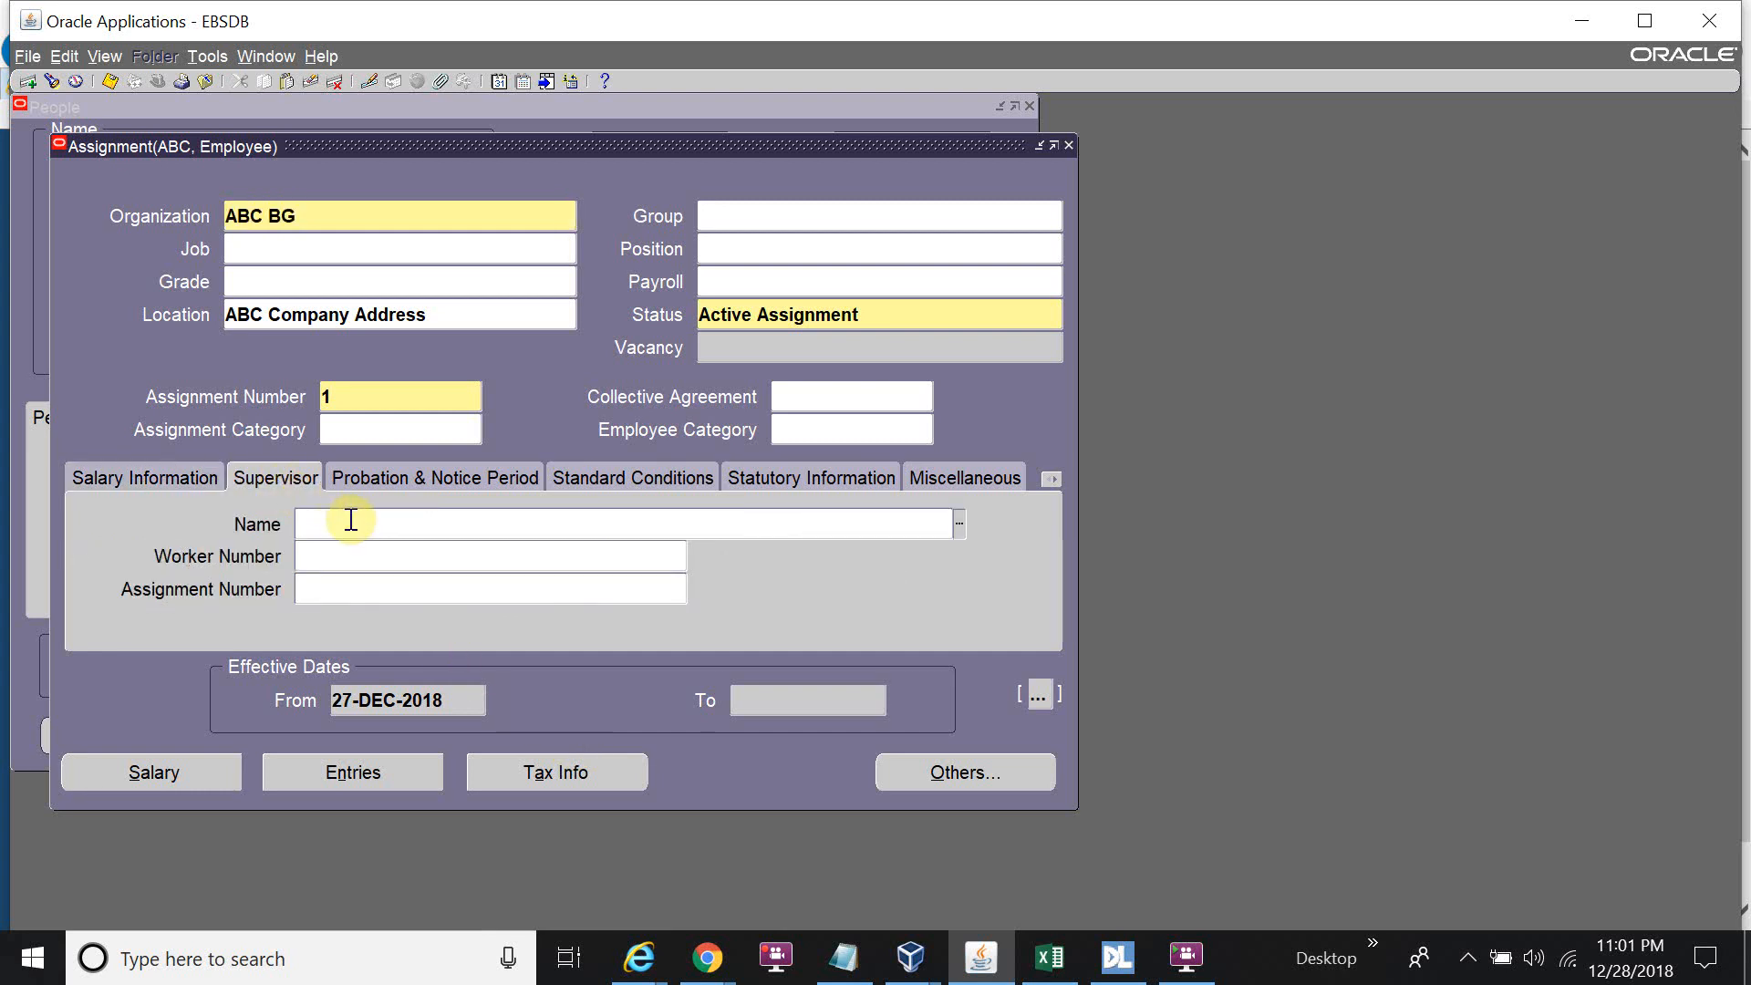
pyautogui.write('Test, Employee')
pyautogui.press('Tab')
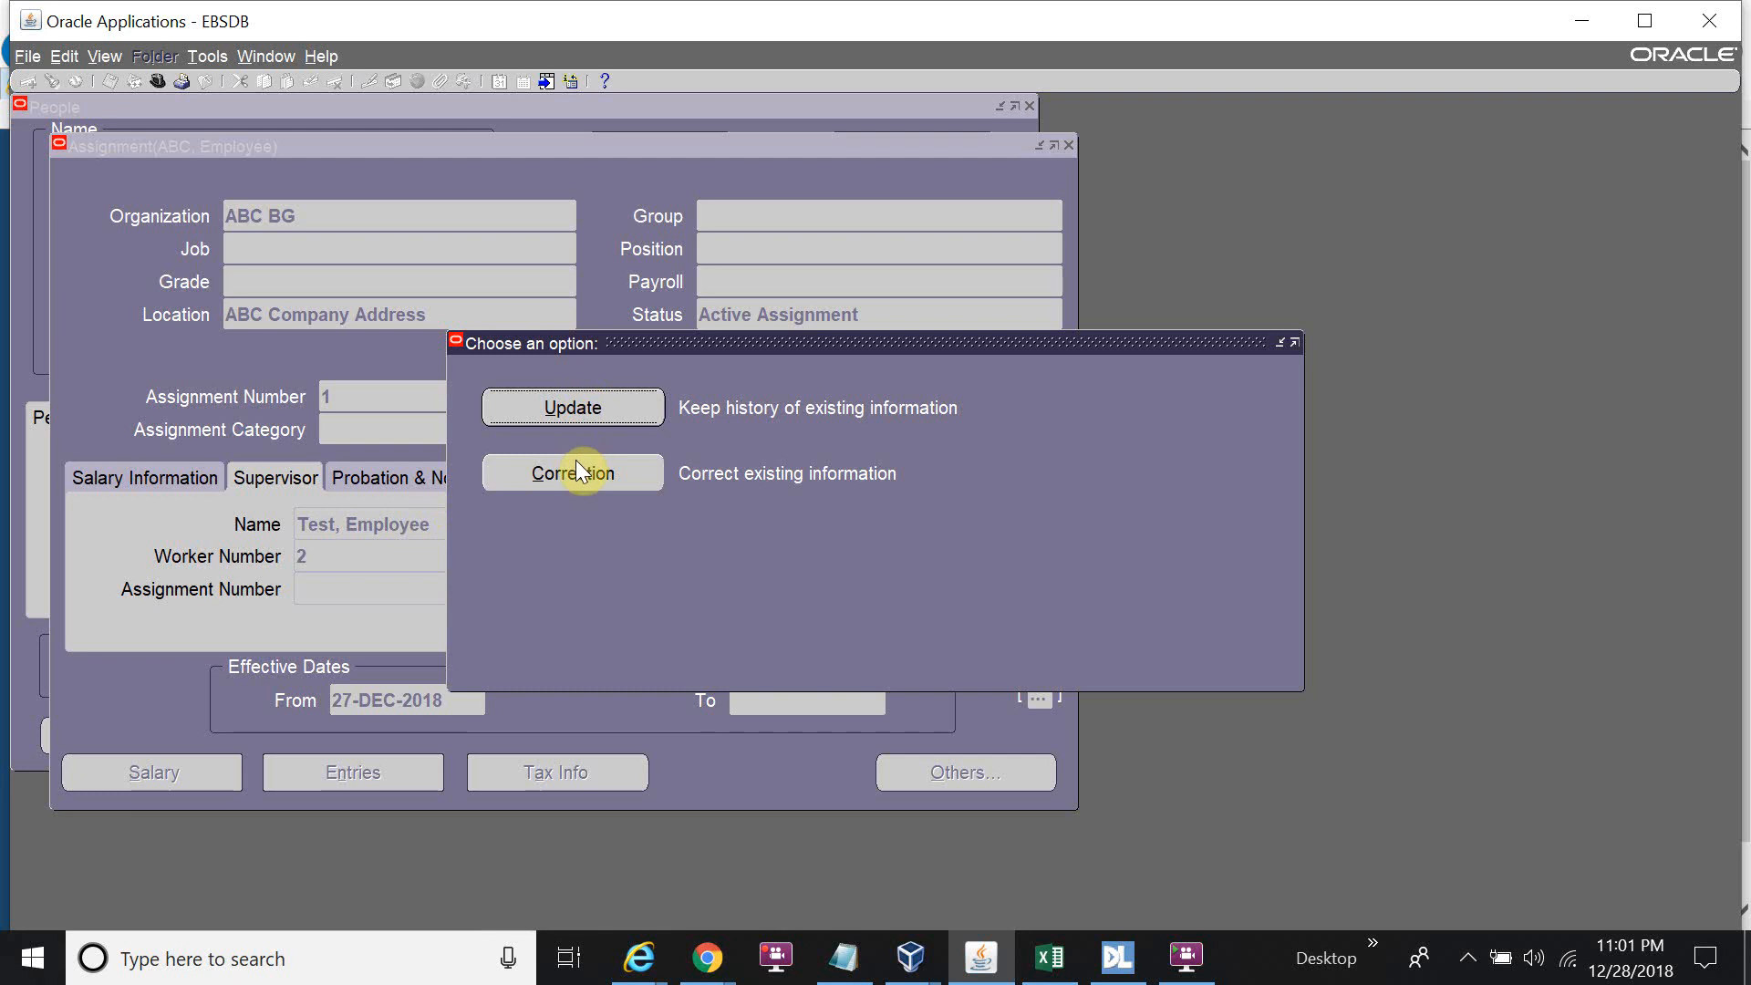
pyautogui.click(584, 408)
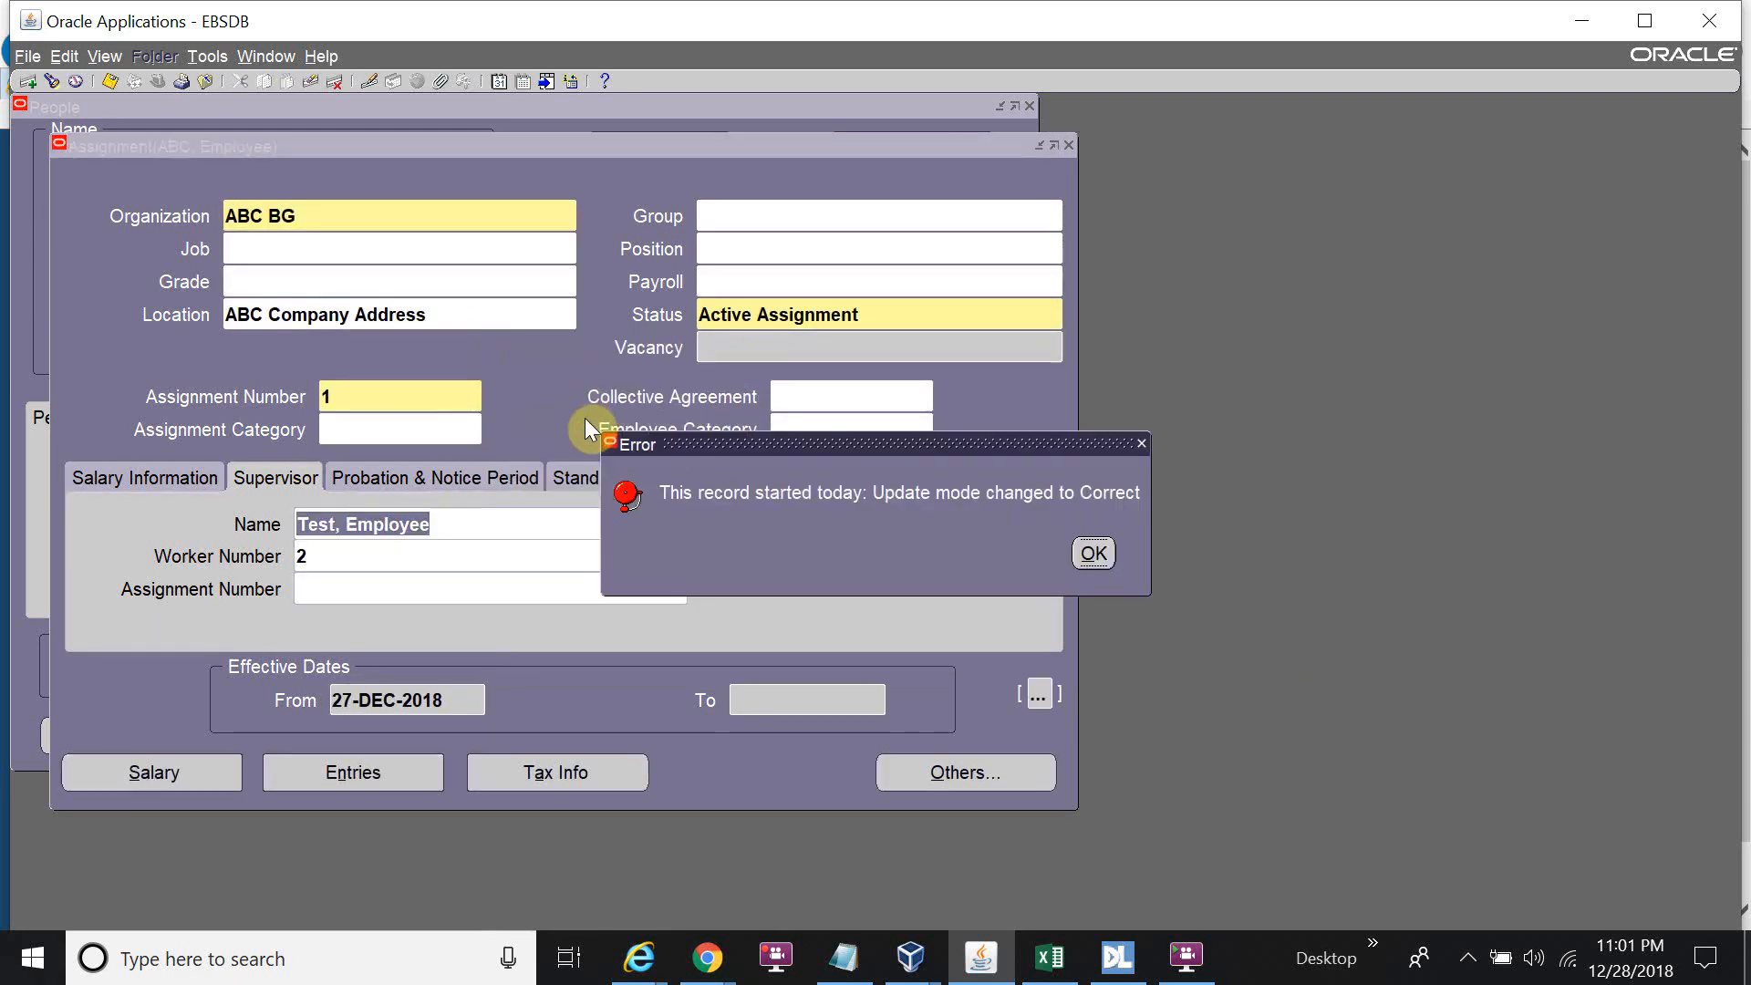
pyautogui.click(1092, 551)
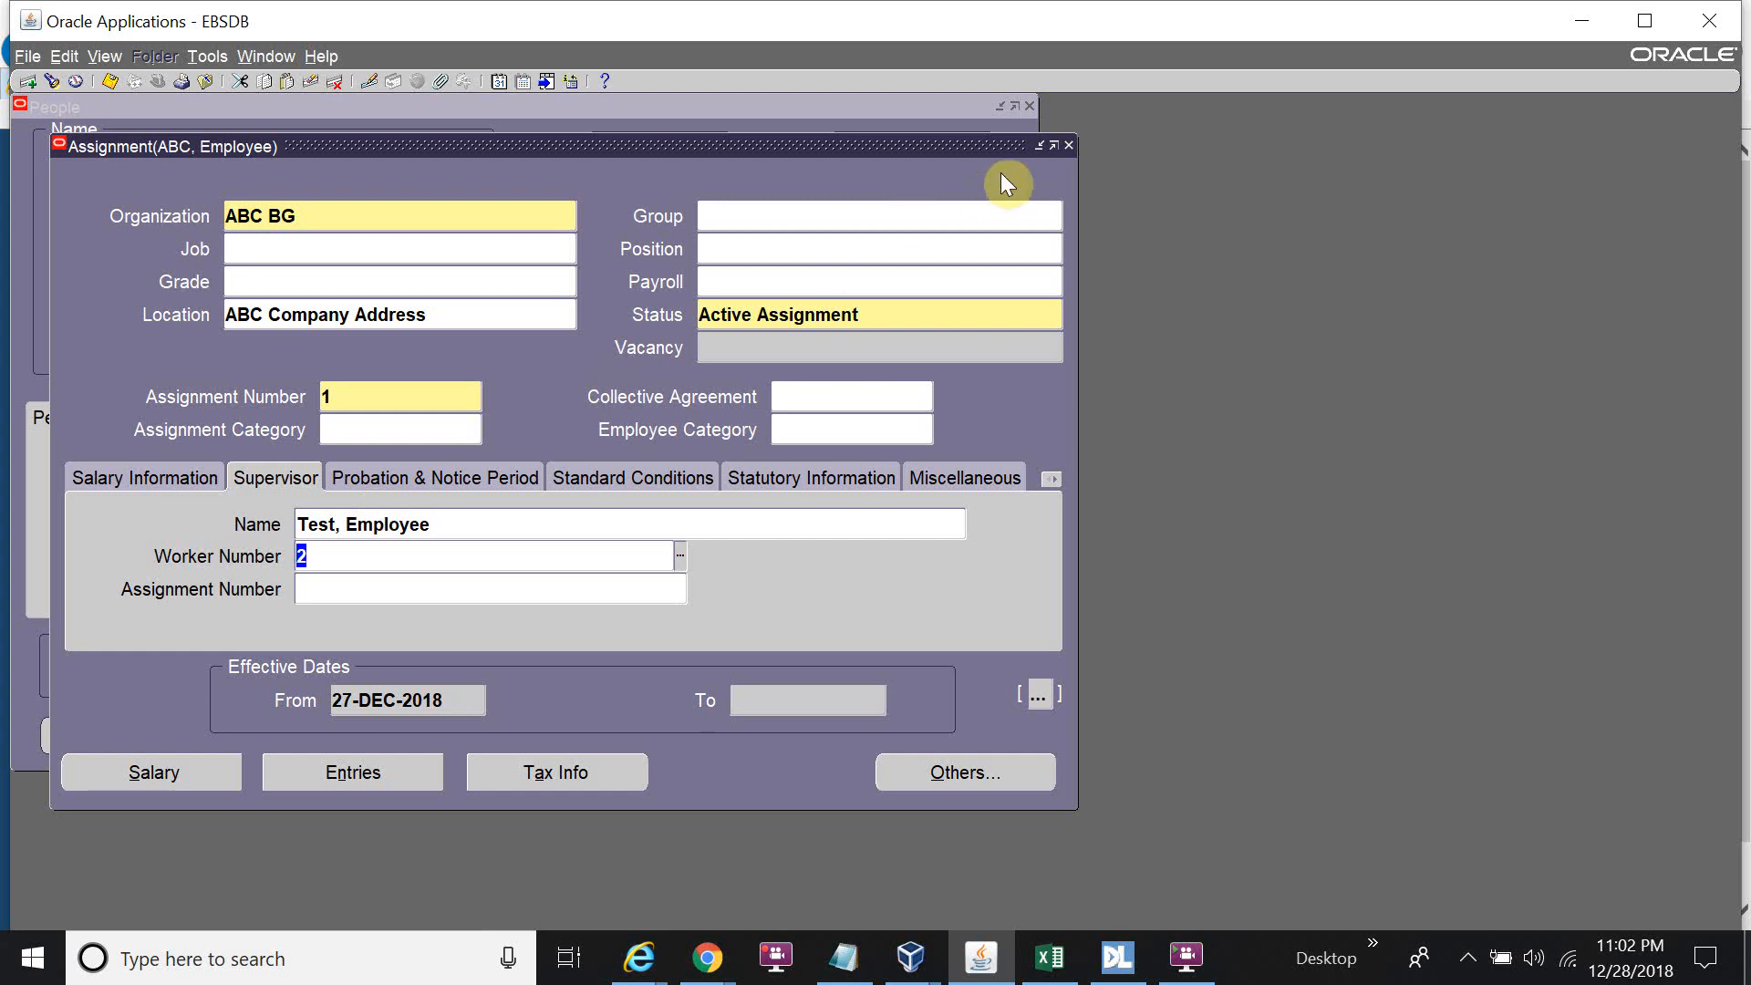
# Close the assignment windows and switch to the System Administrator responsibility.
pyautogui.click(1067, 146)
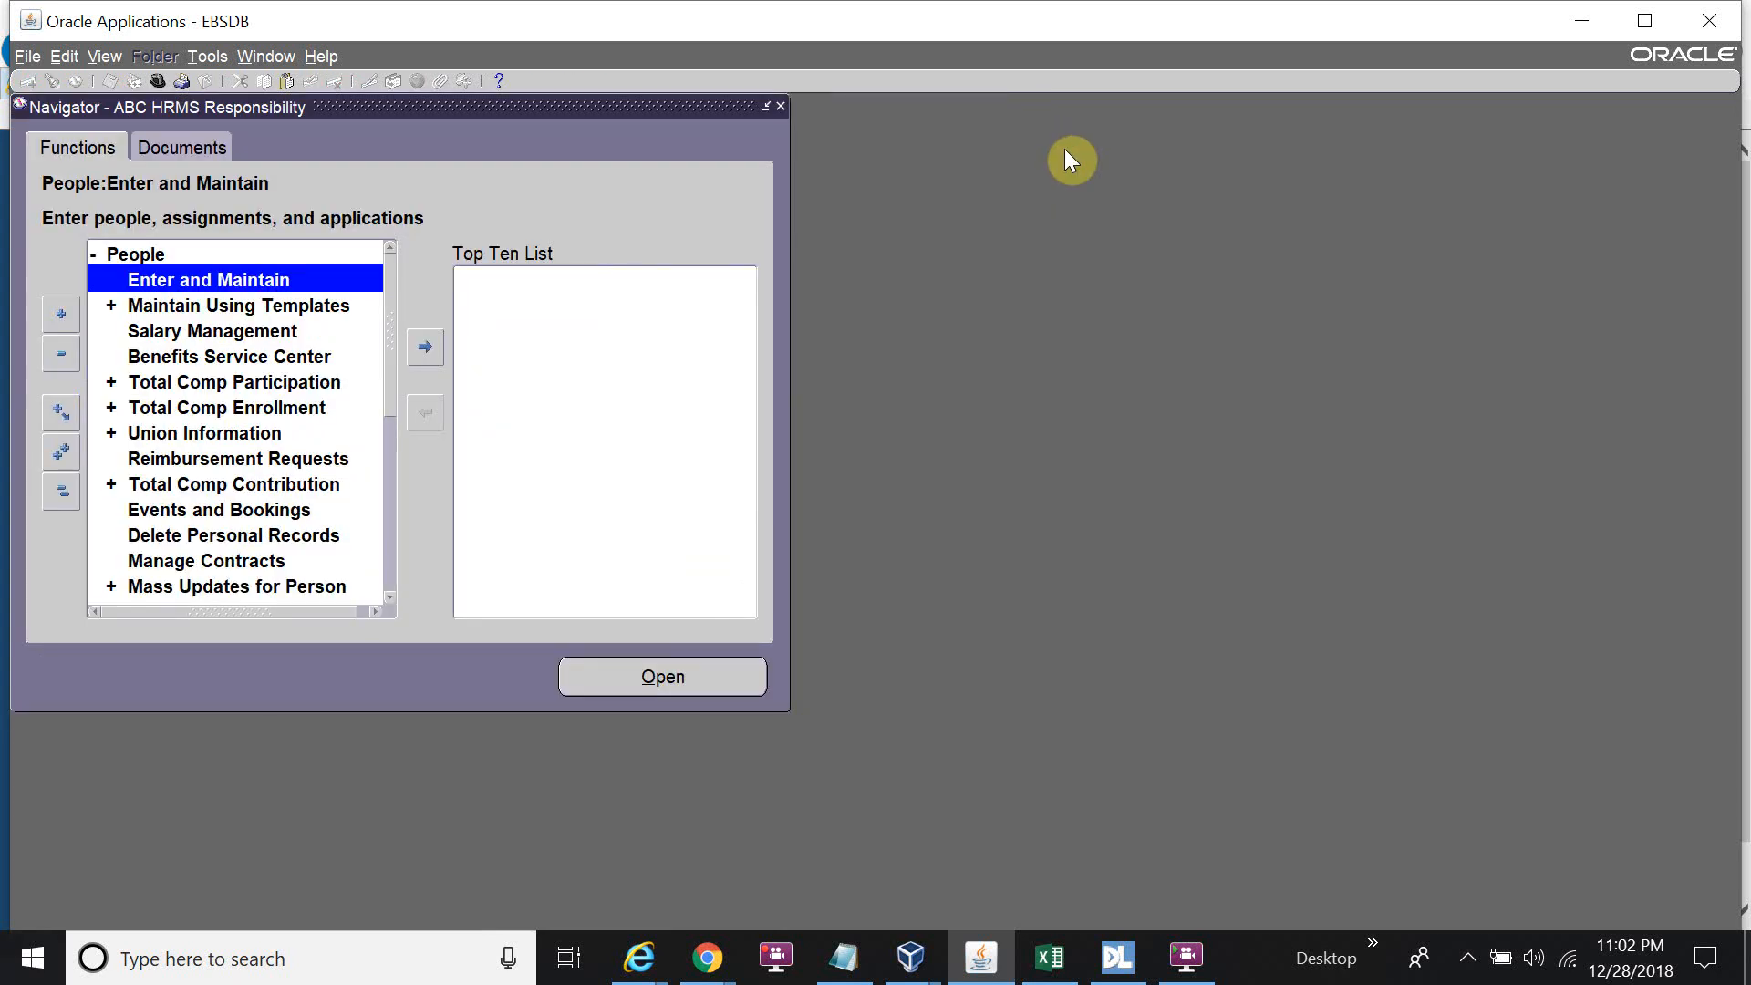
pyautogui.hotkey('alt', 'f')
pyautogui.press('w')
pyautogui.press('Return')
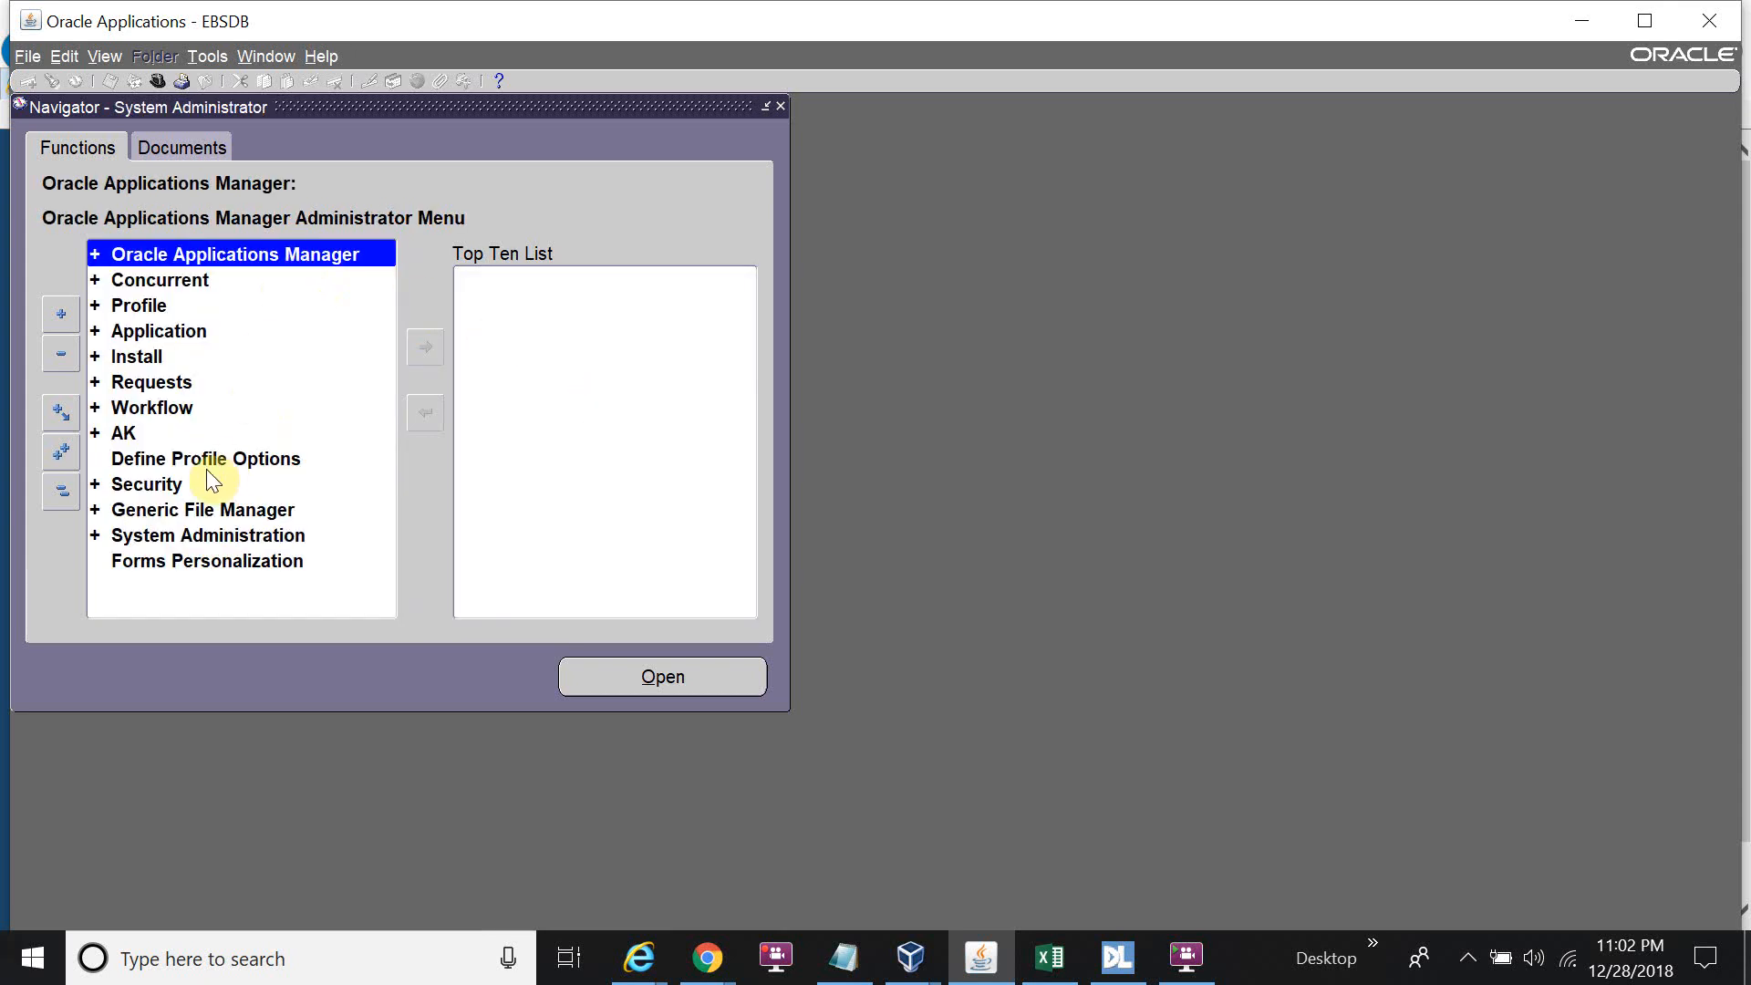
# Open the Security > User > Define form for application users.
pyautogui.doubleClick(146, 484)
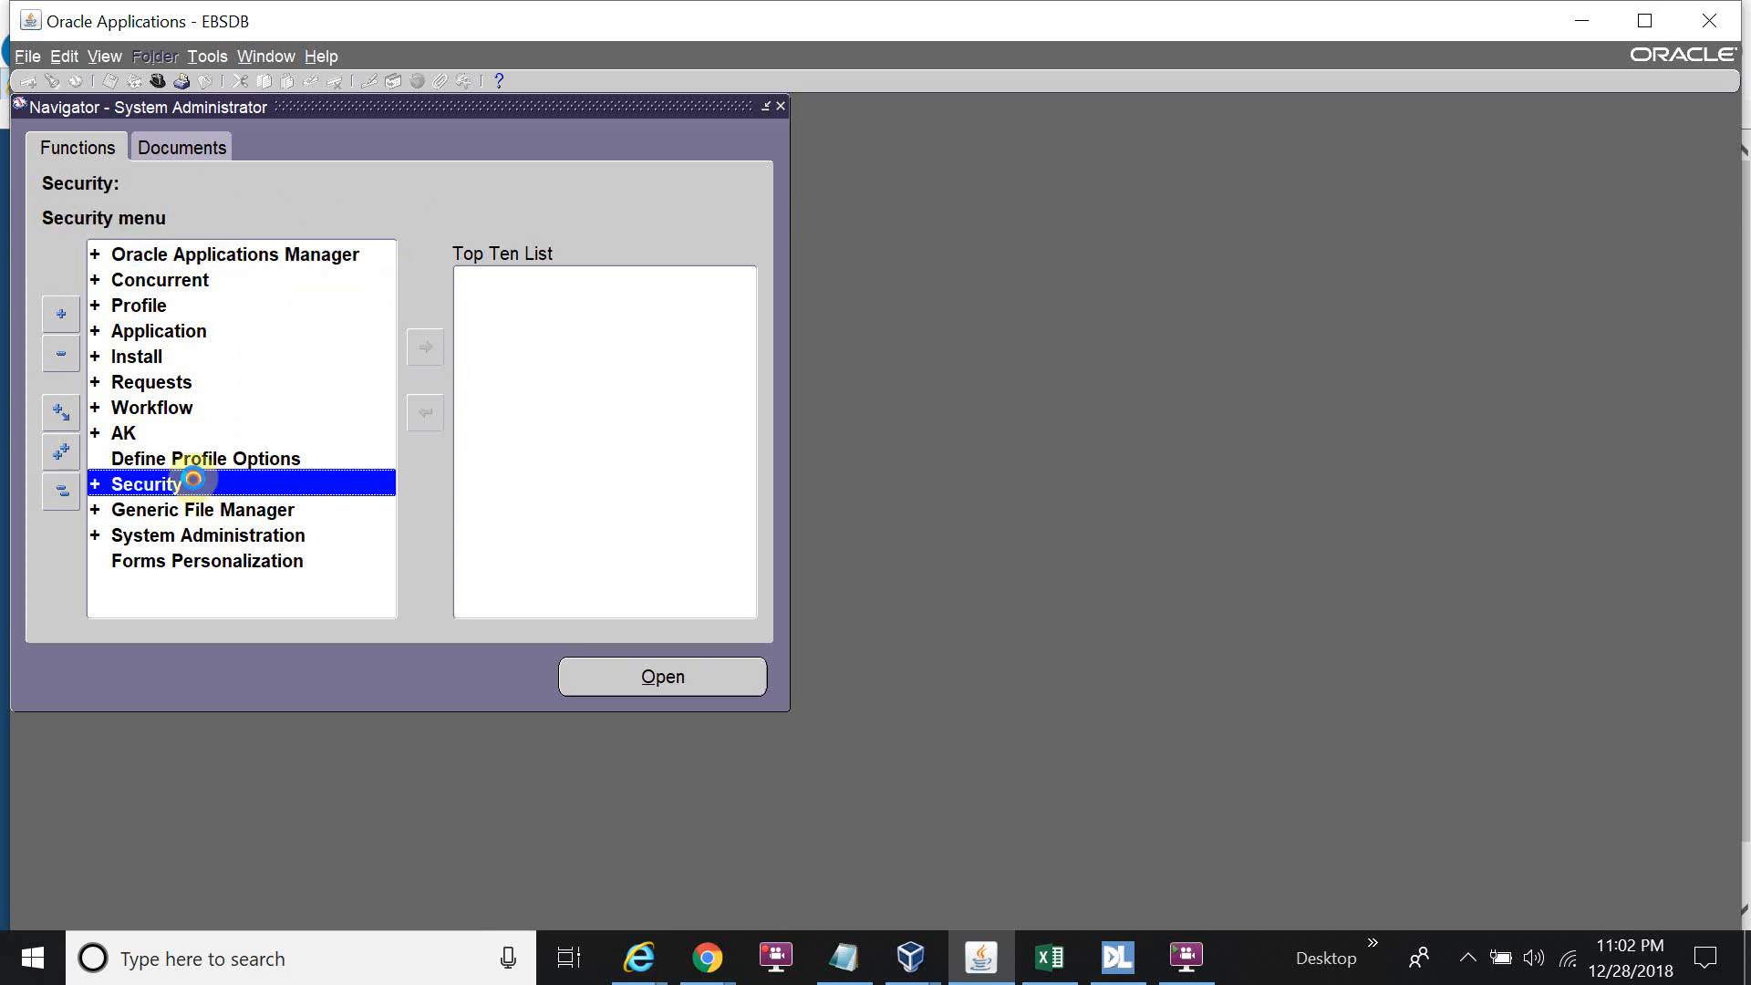
pyautogui.doubleClick(143, 509)
pyautogui.click(173, 535)
pyautogui.doubleClick(201, 535)
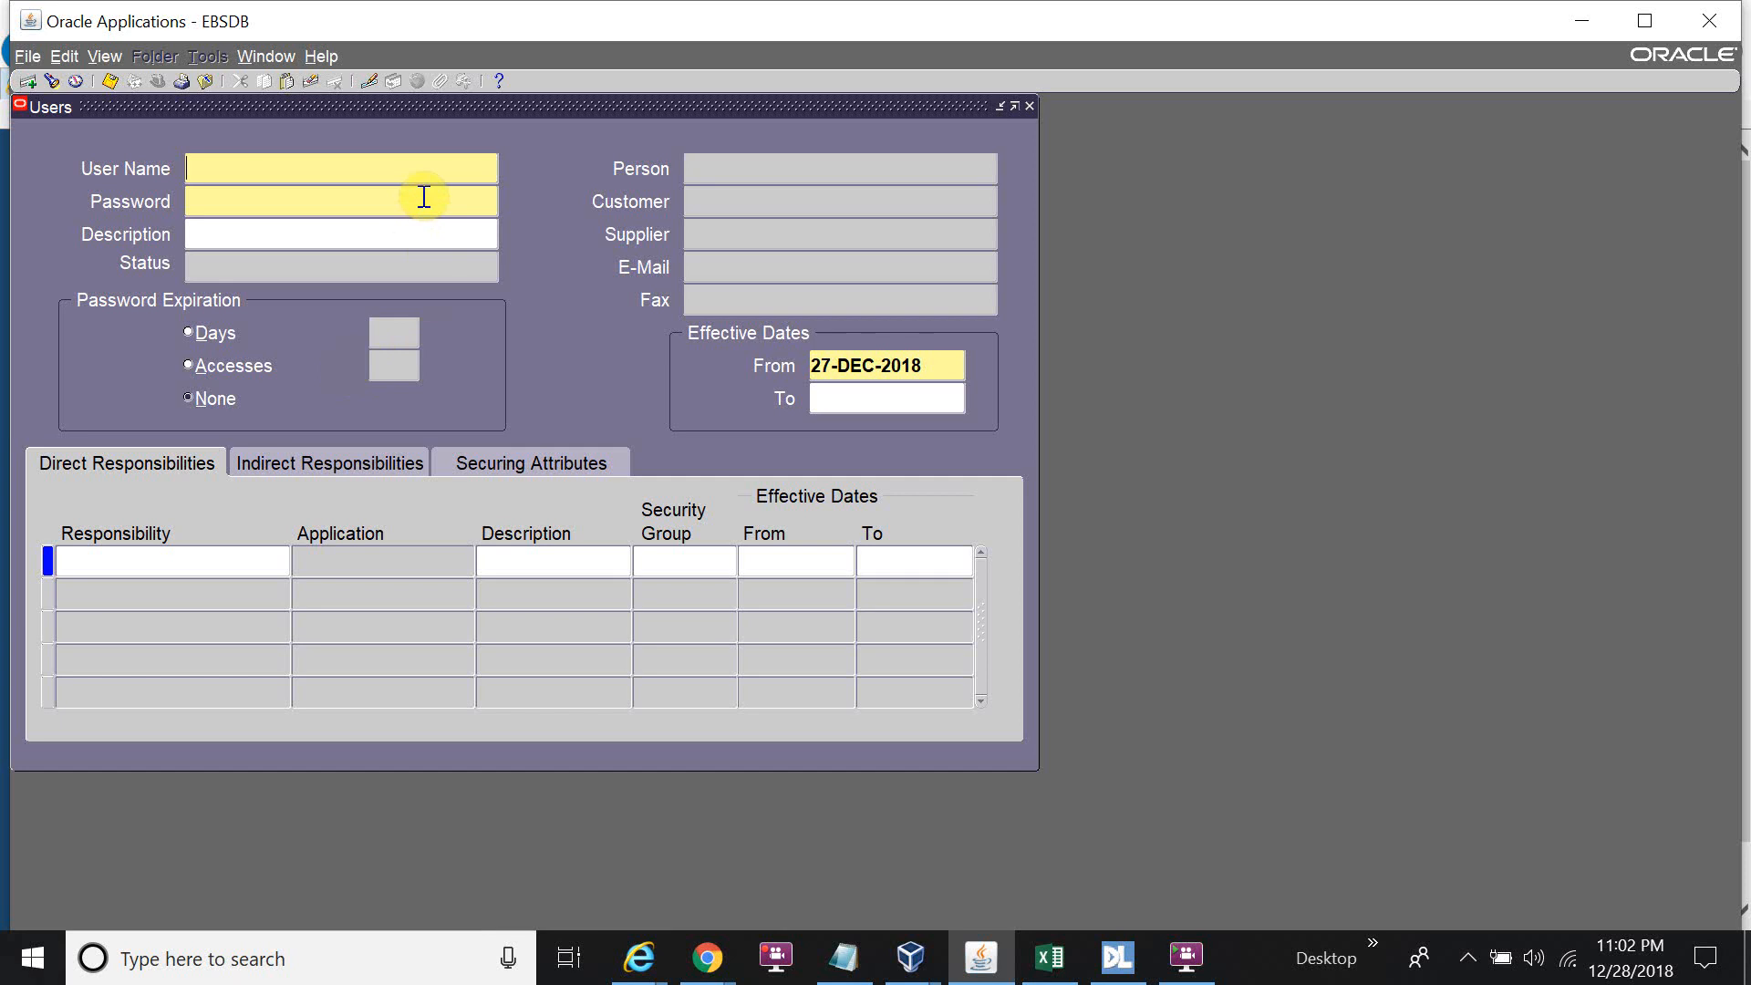
# Query user TEST and link it to the person Test, Employee.
pyautogui.press('F11')
pyautogui.write('TEST')
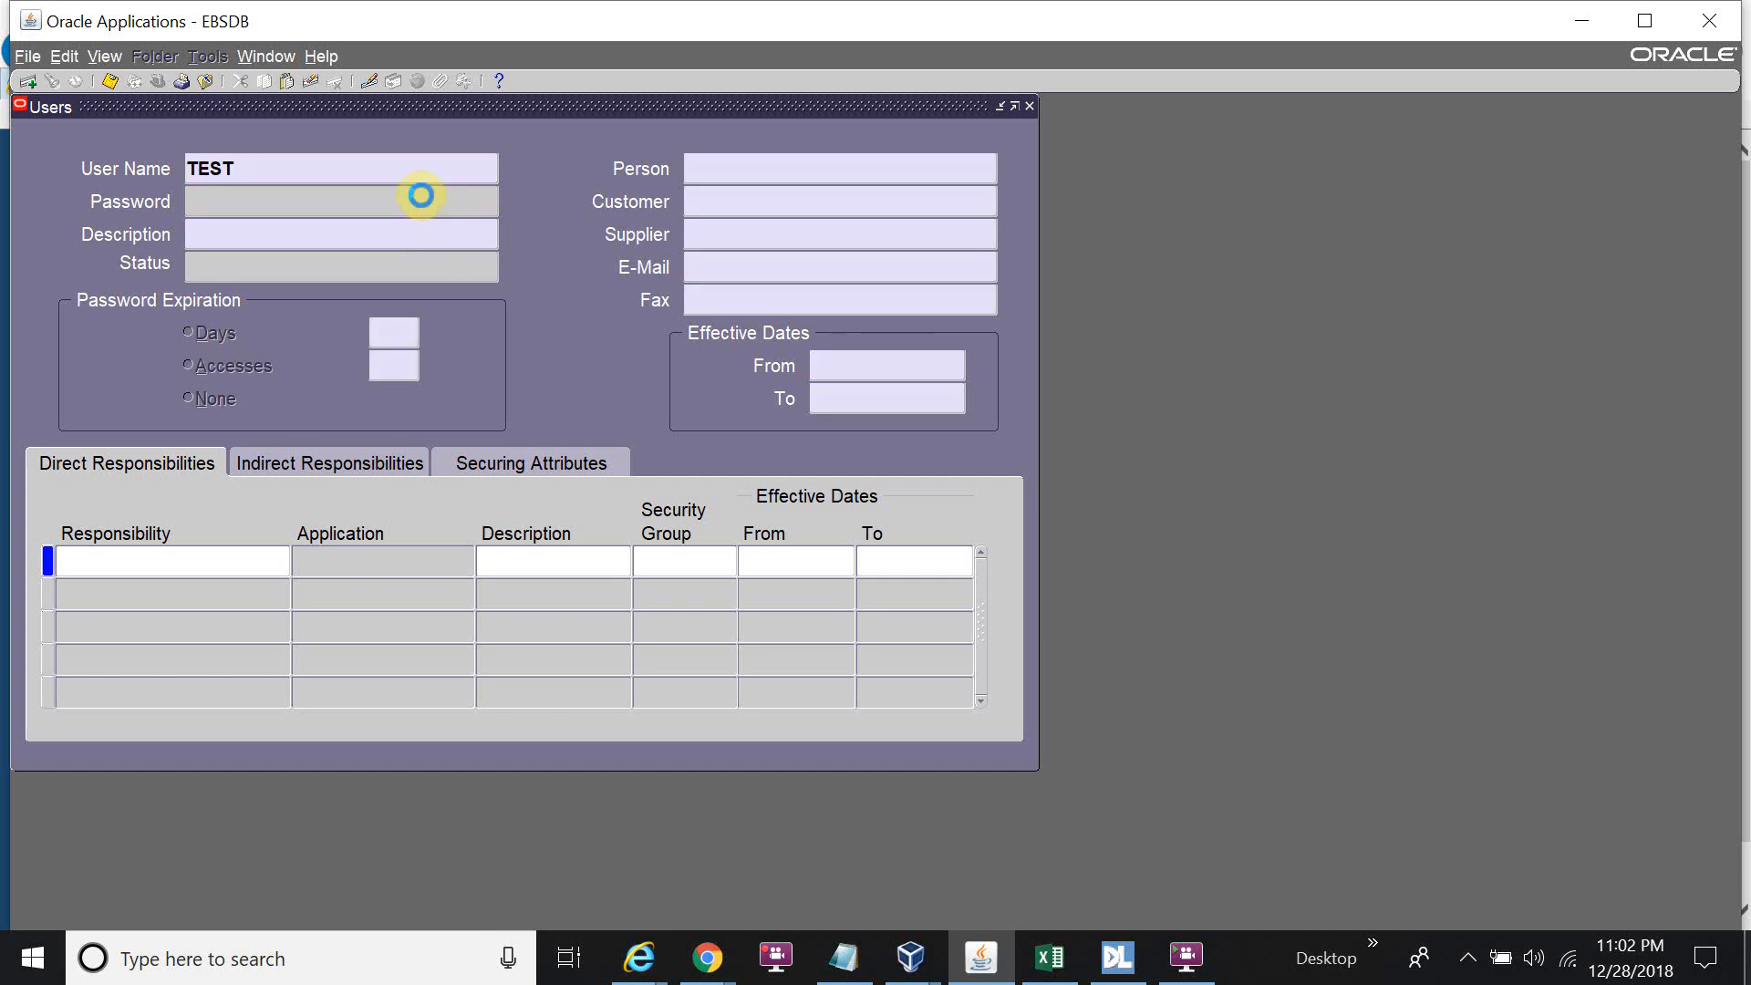
pyautogui.hotkey('ctrl', 'F11')
pyautogui.click(762, 166)
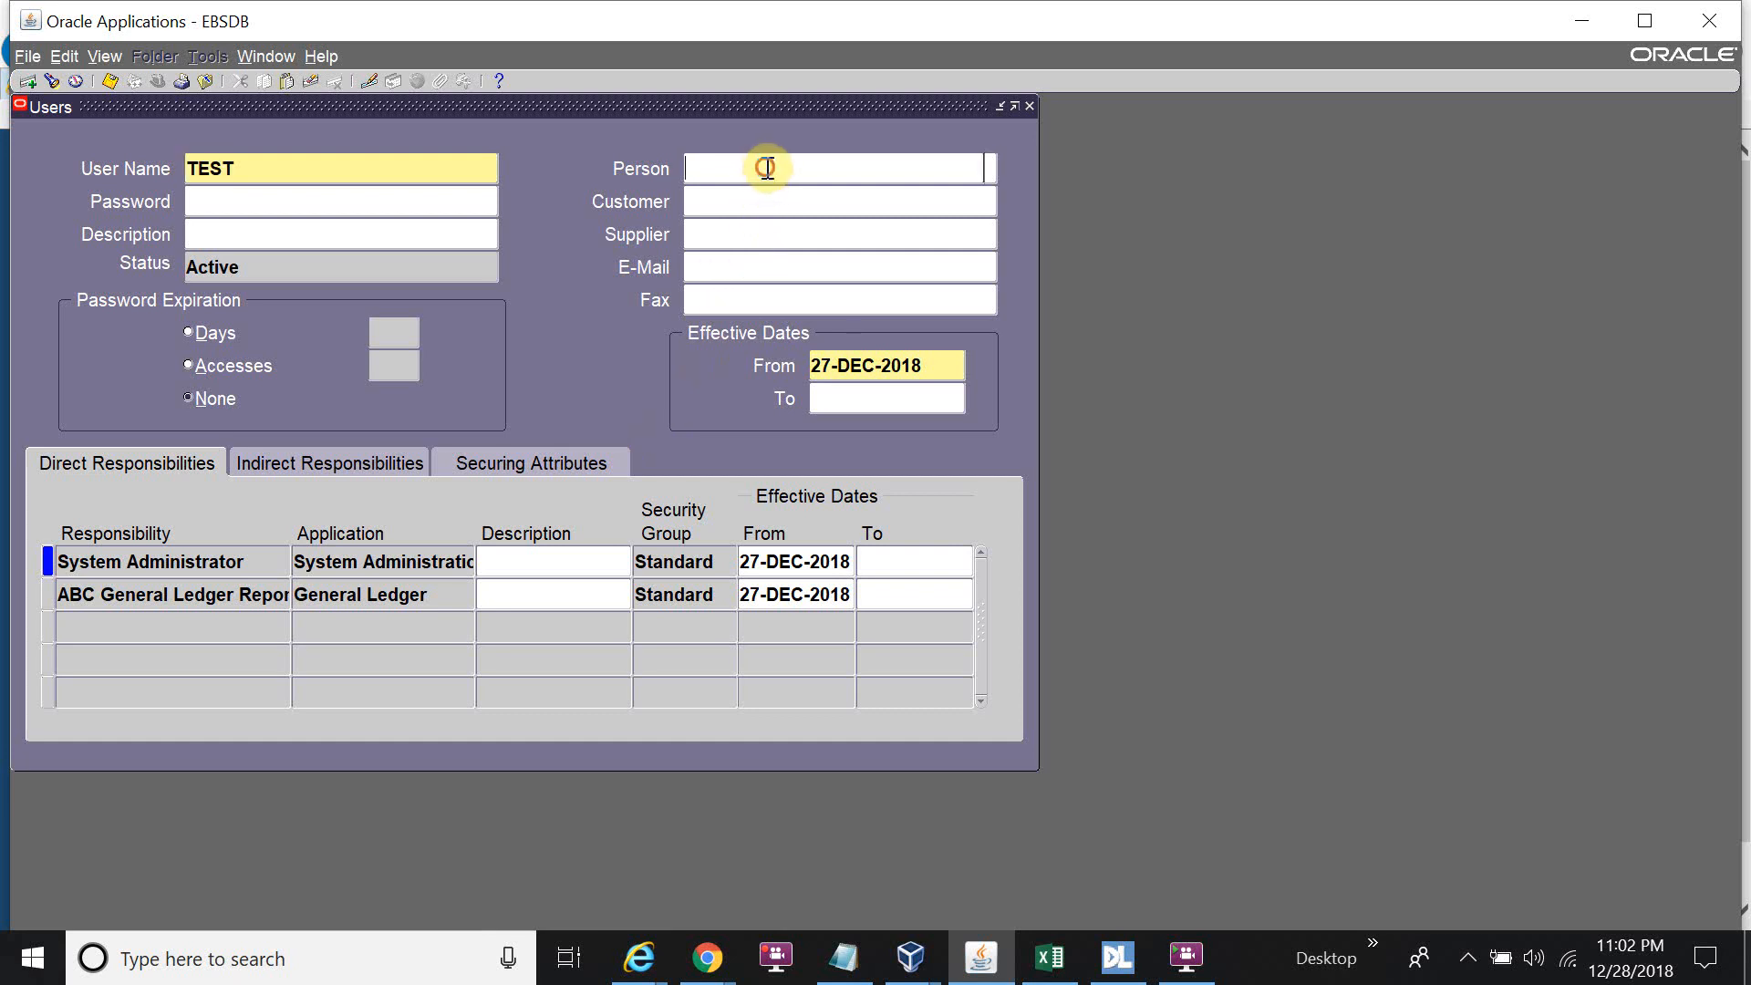
pyautogui.write('Test%')
pyautogui.press('Tab')
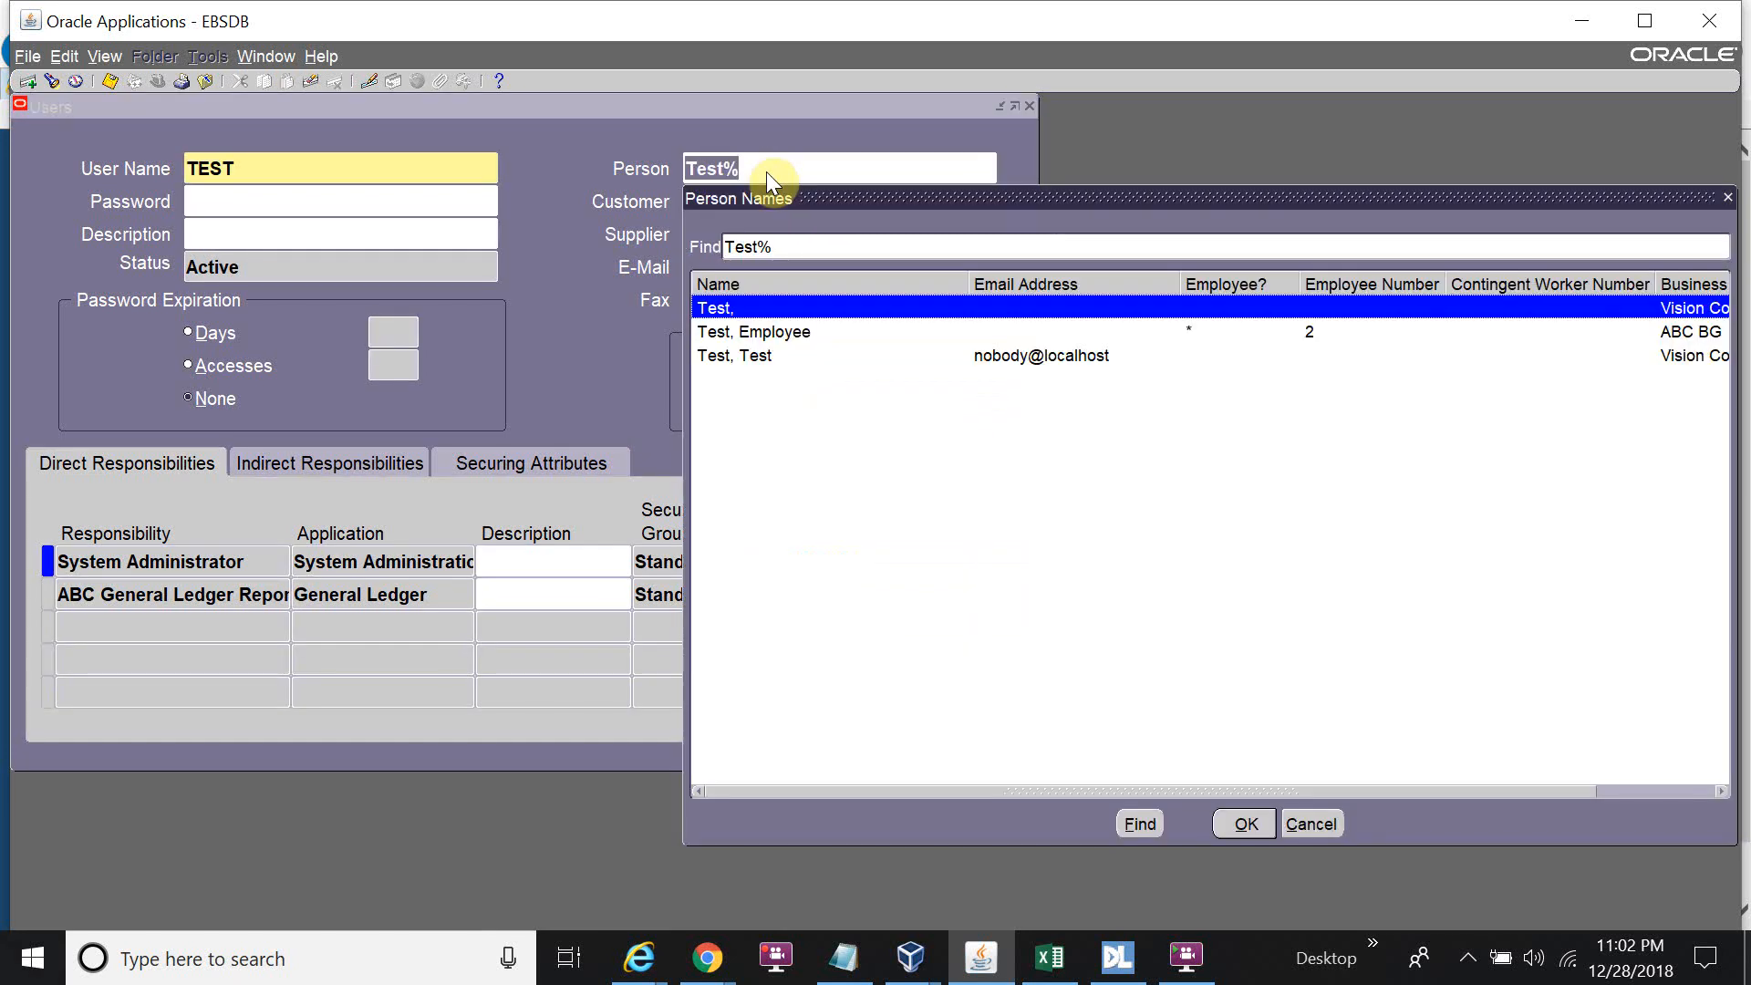
pyautogui.press('Down')
pyautogui.press('Return')
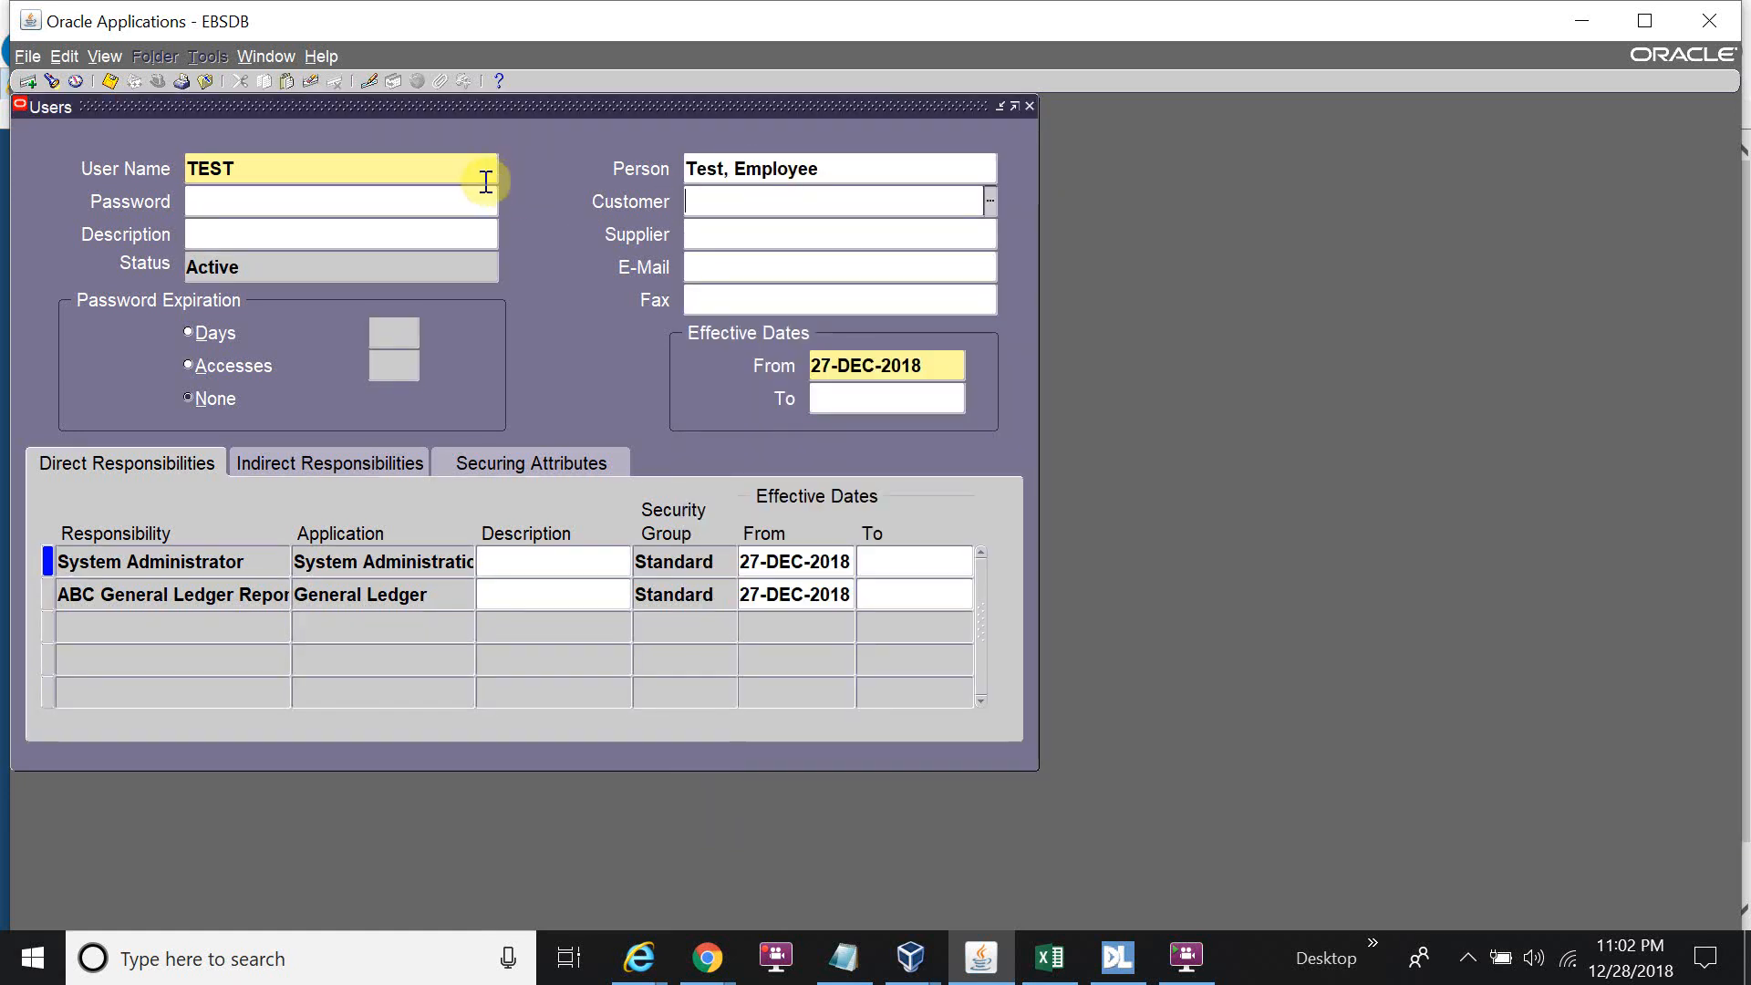
# Query user ABC and set its person to the ABC employee.
pyautogui.doubleClick(426, 169)
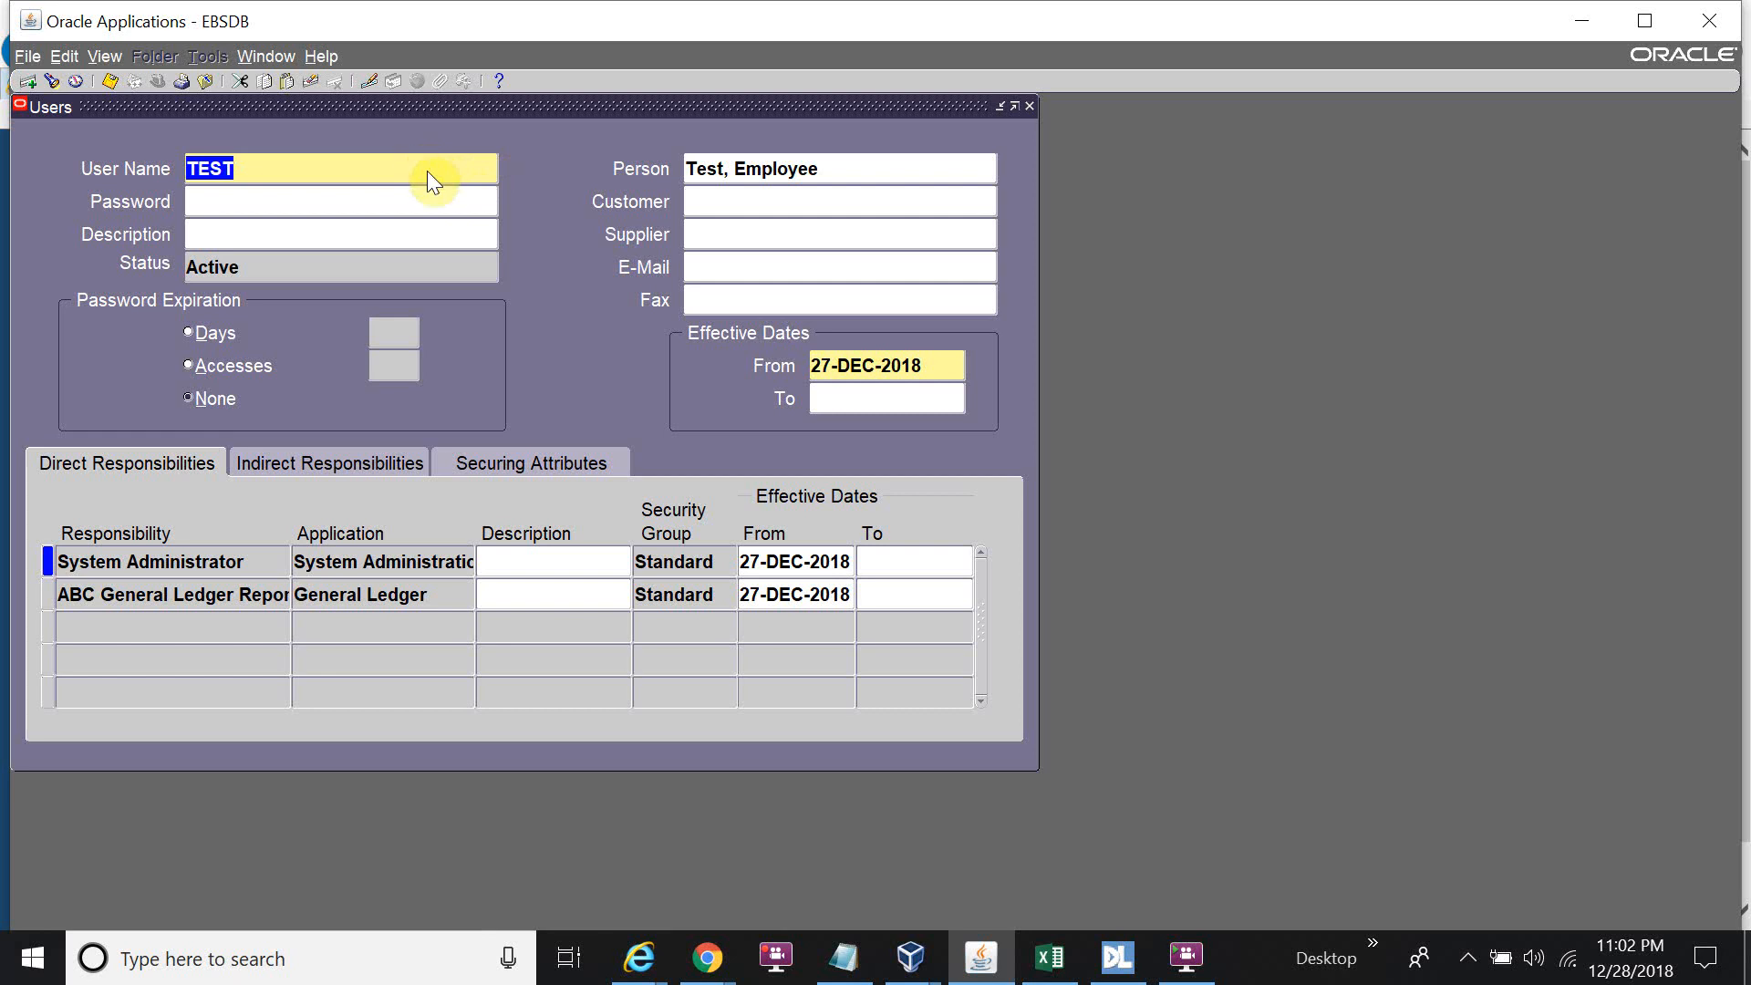
pyautogui.press('F11')
pyautogui.write('ABC')
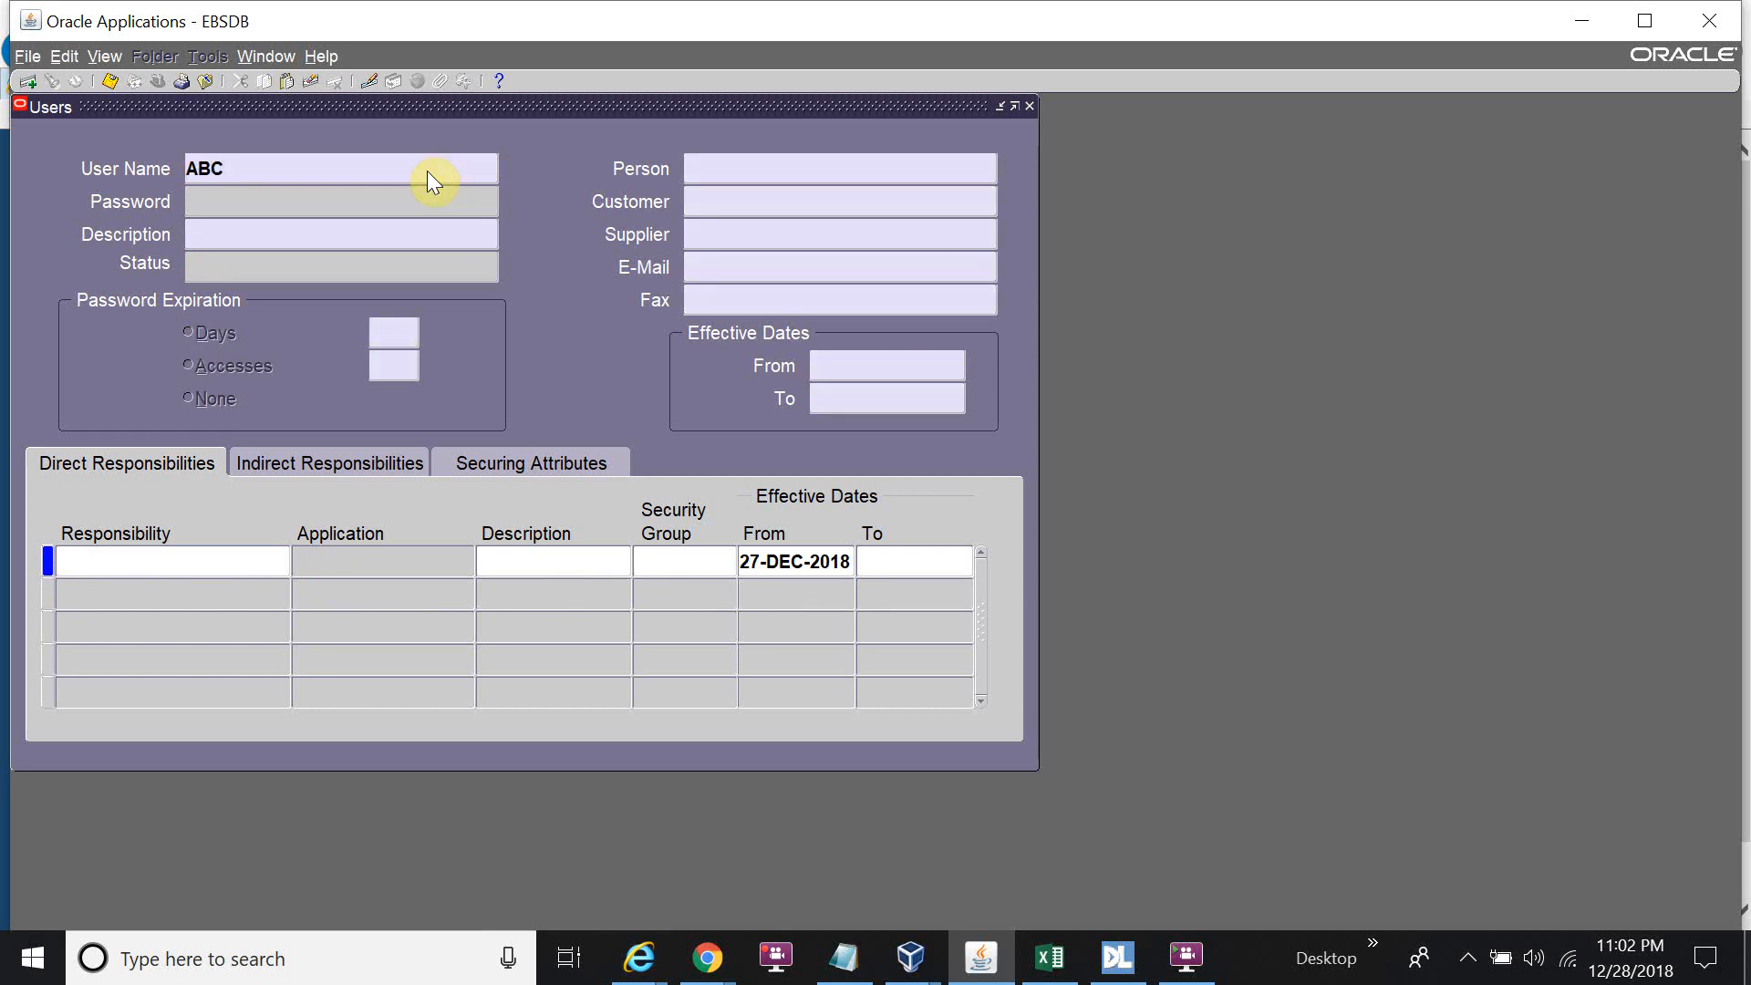
pyautogui.hotkey('ctrl', 'F11')
pyautogui.click(757, 174)
pyautogui.write('abc')
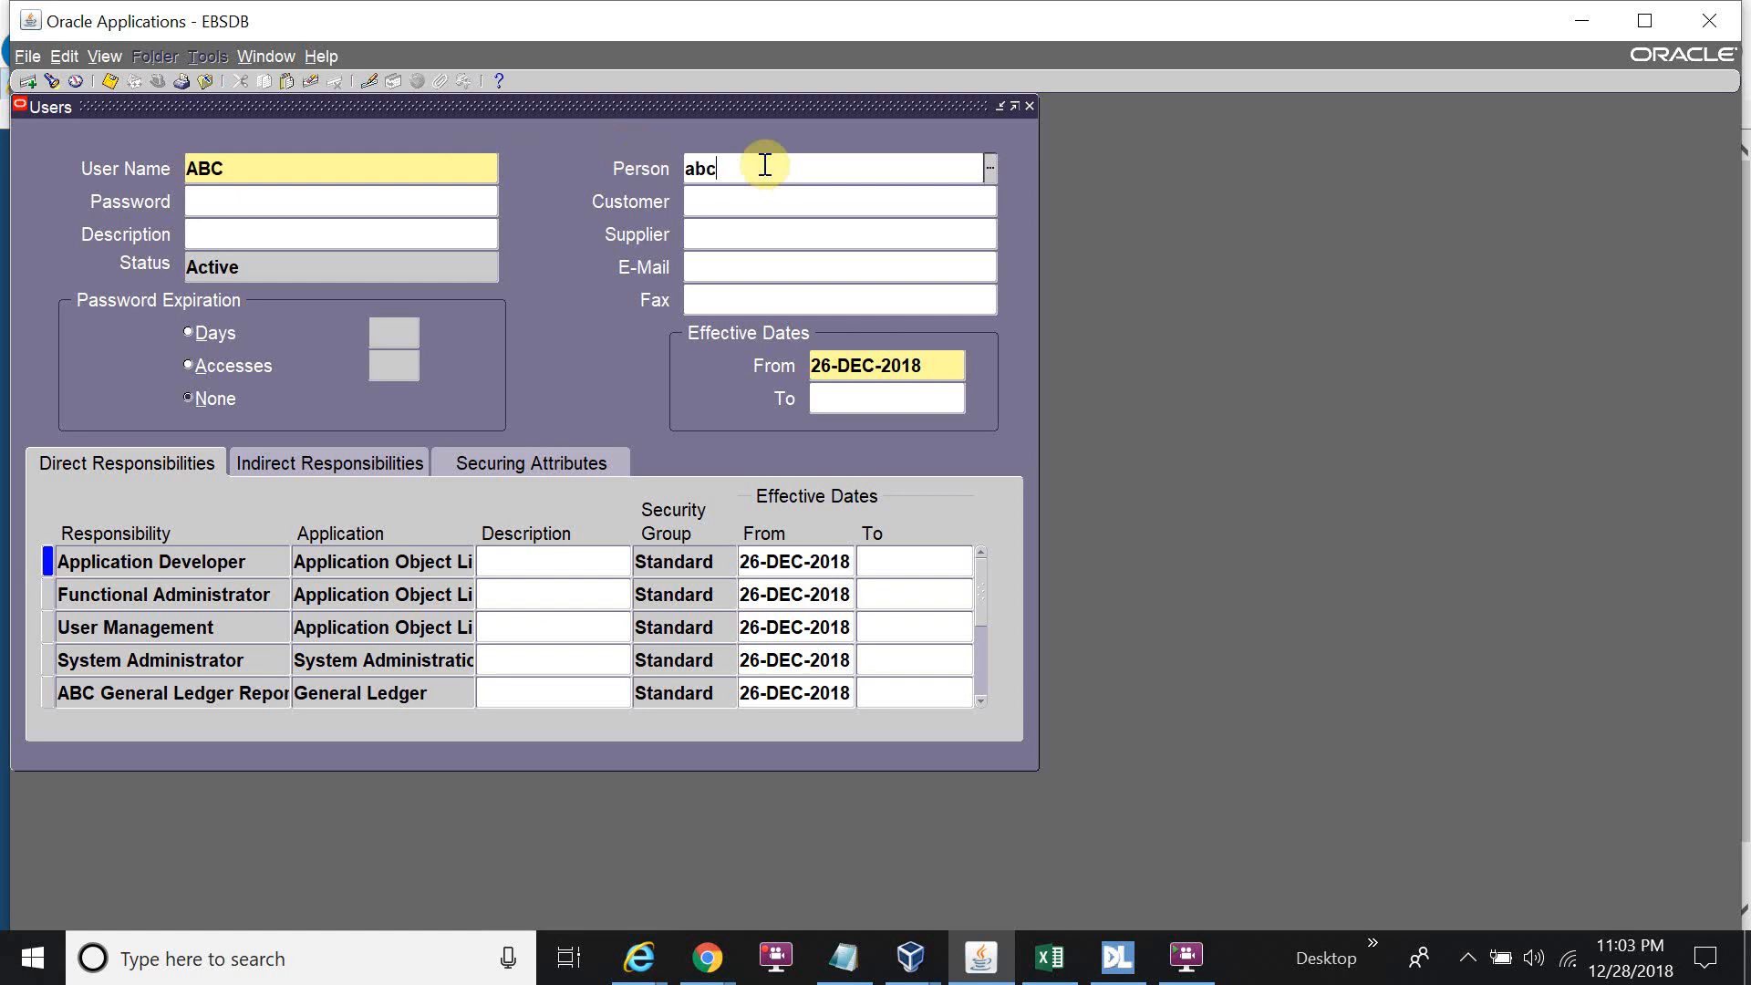
pyautogui.press('Tab')
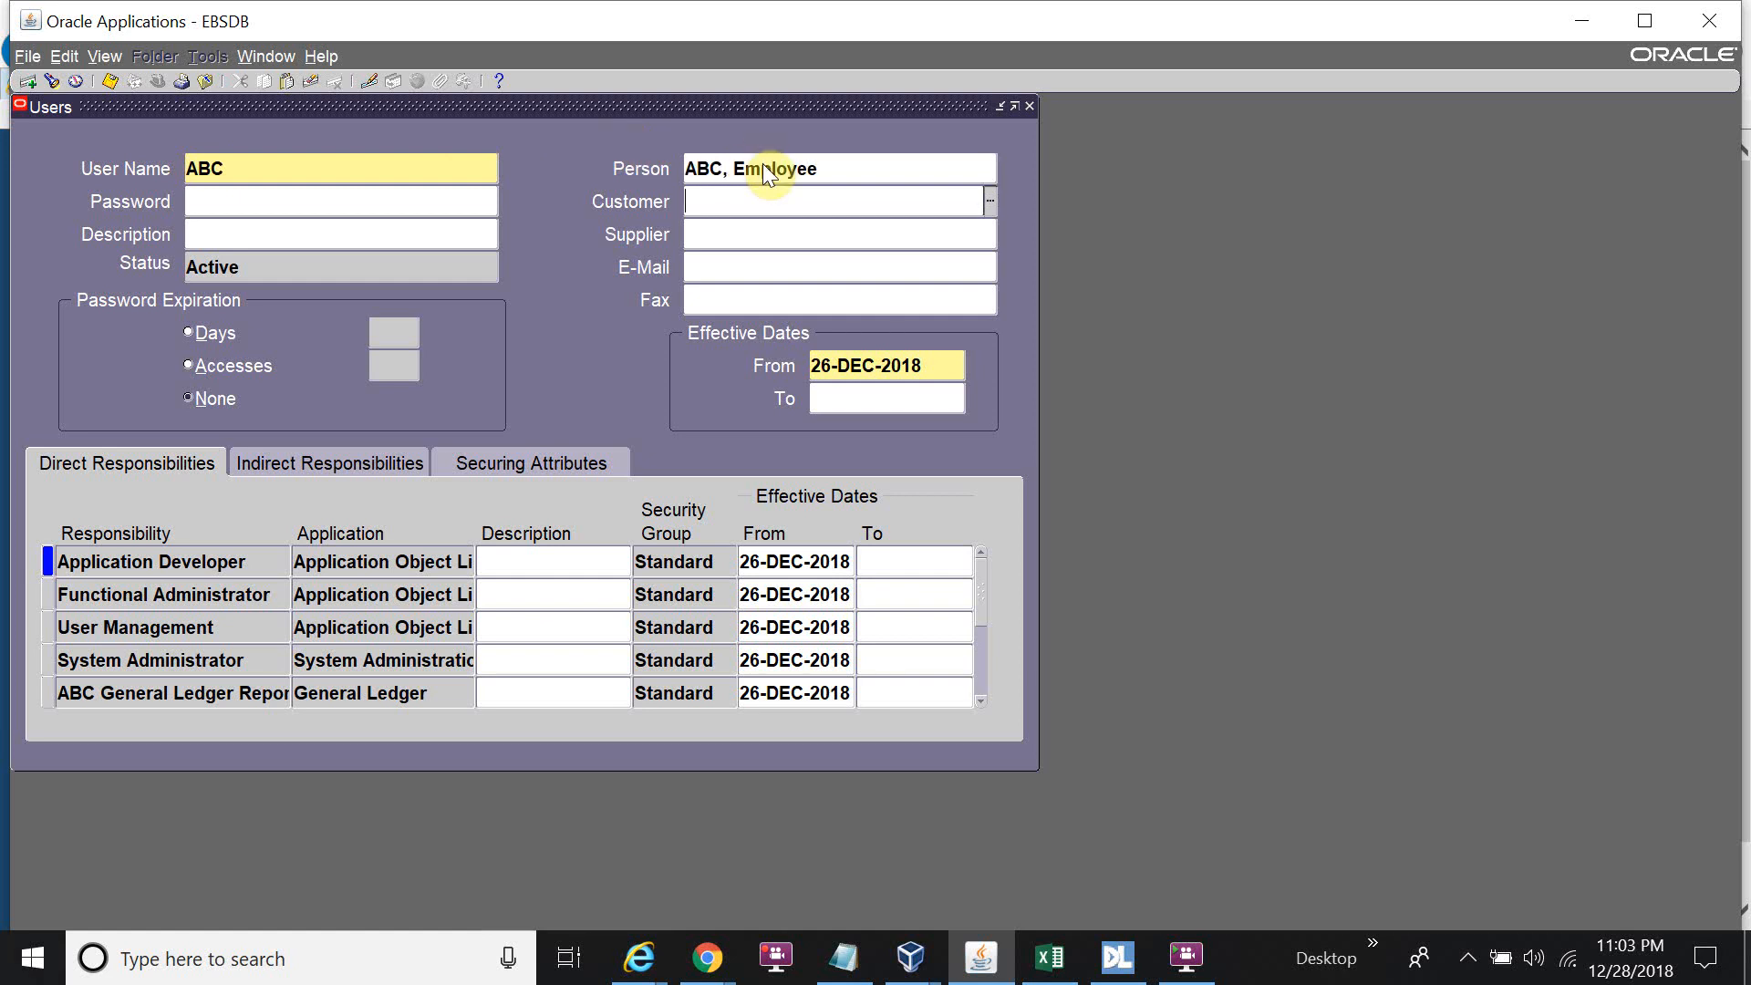
# Close the Users form and switch to ABC General Ledger Reponsibility via File > Switch Responsibility.
pyautogui.press('F4')
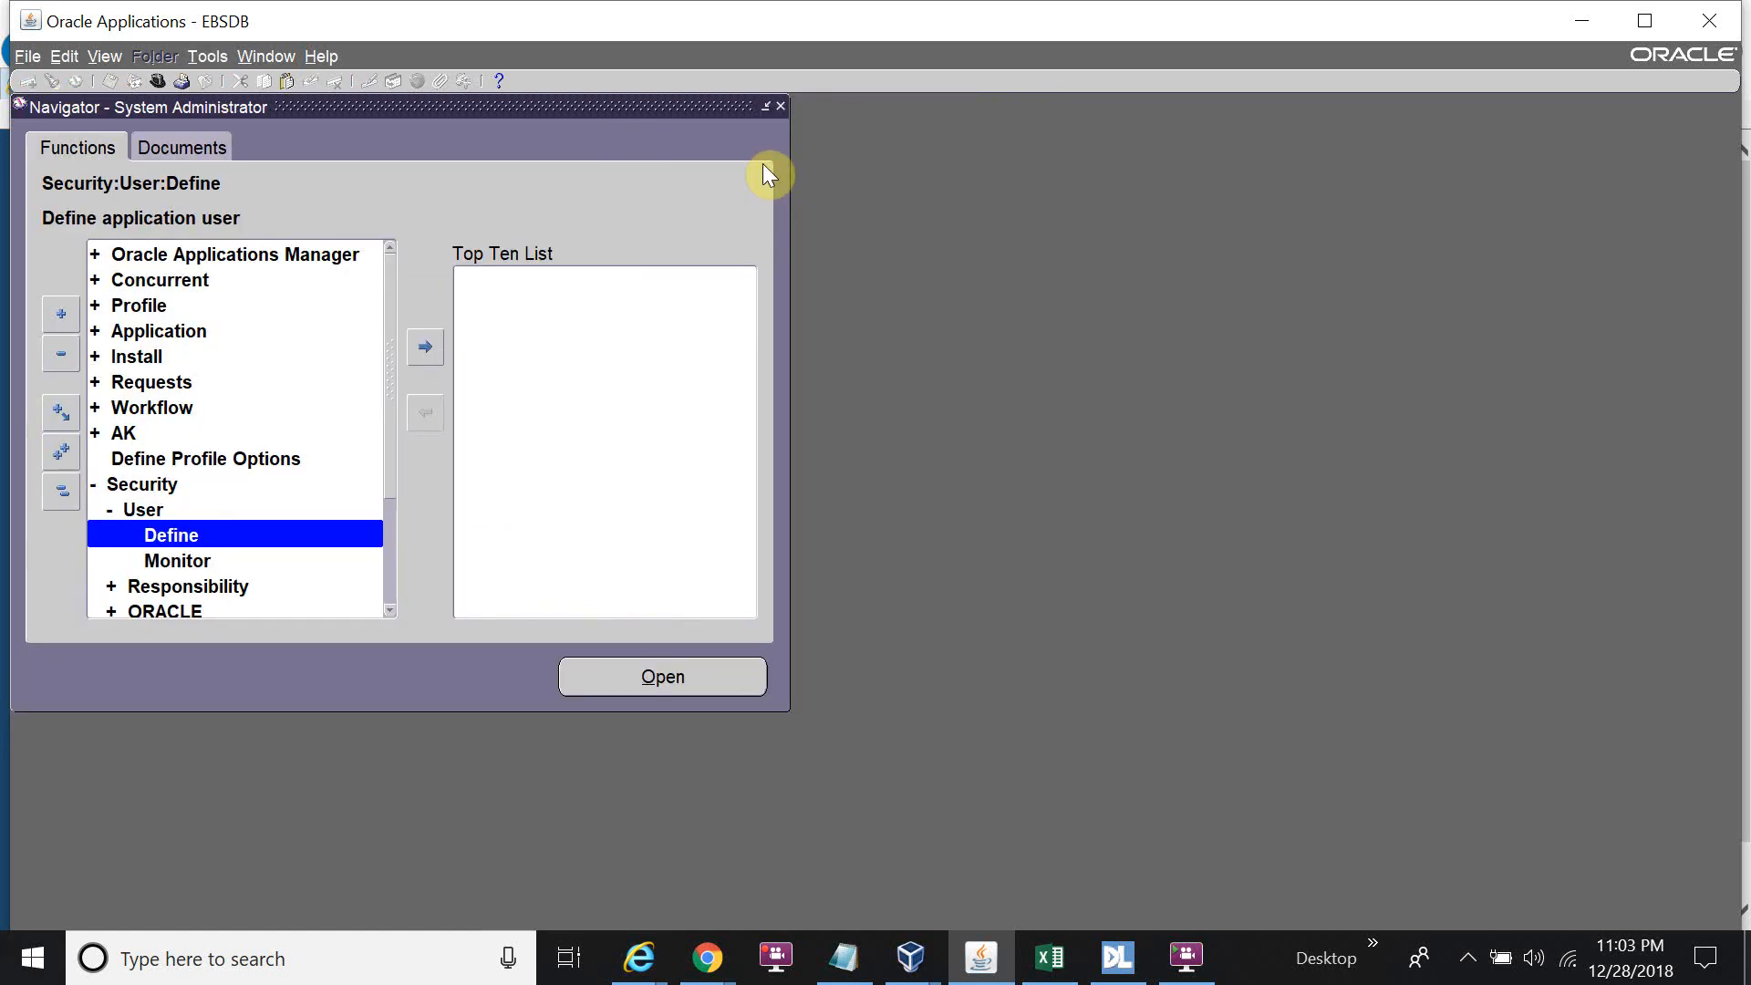
pyautogui.hotkey('alt', 'f')
pyautogui.press('w')
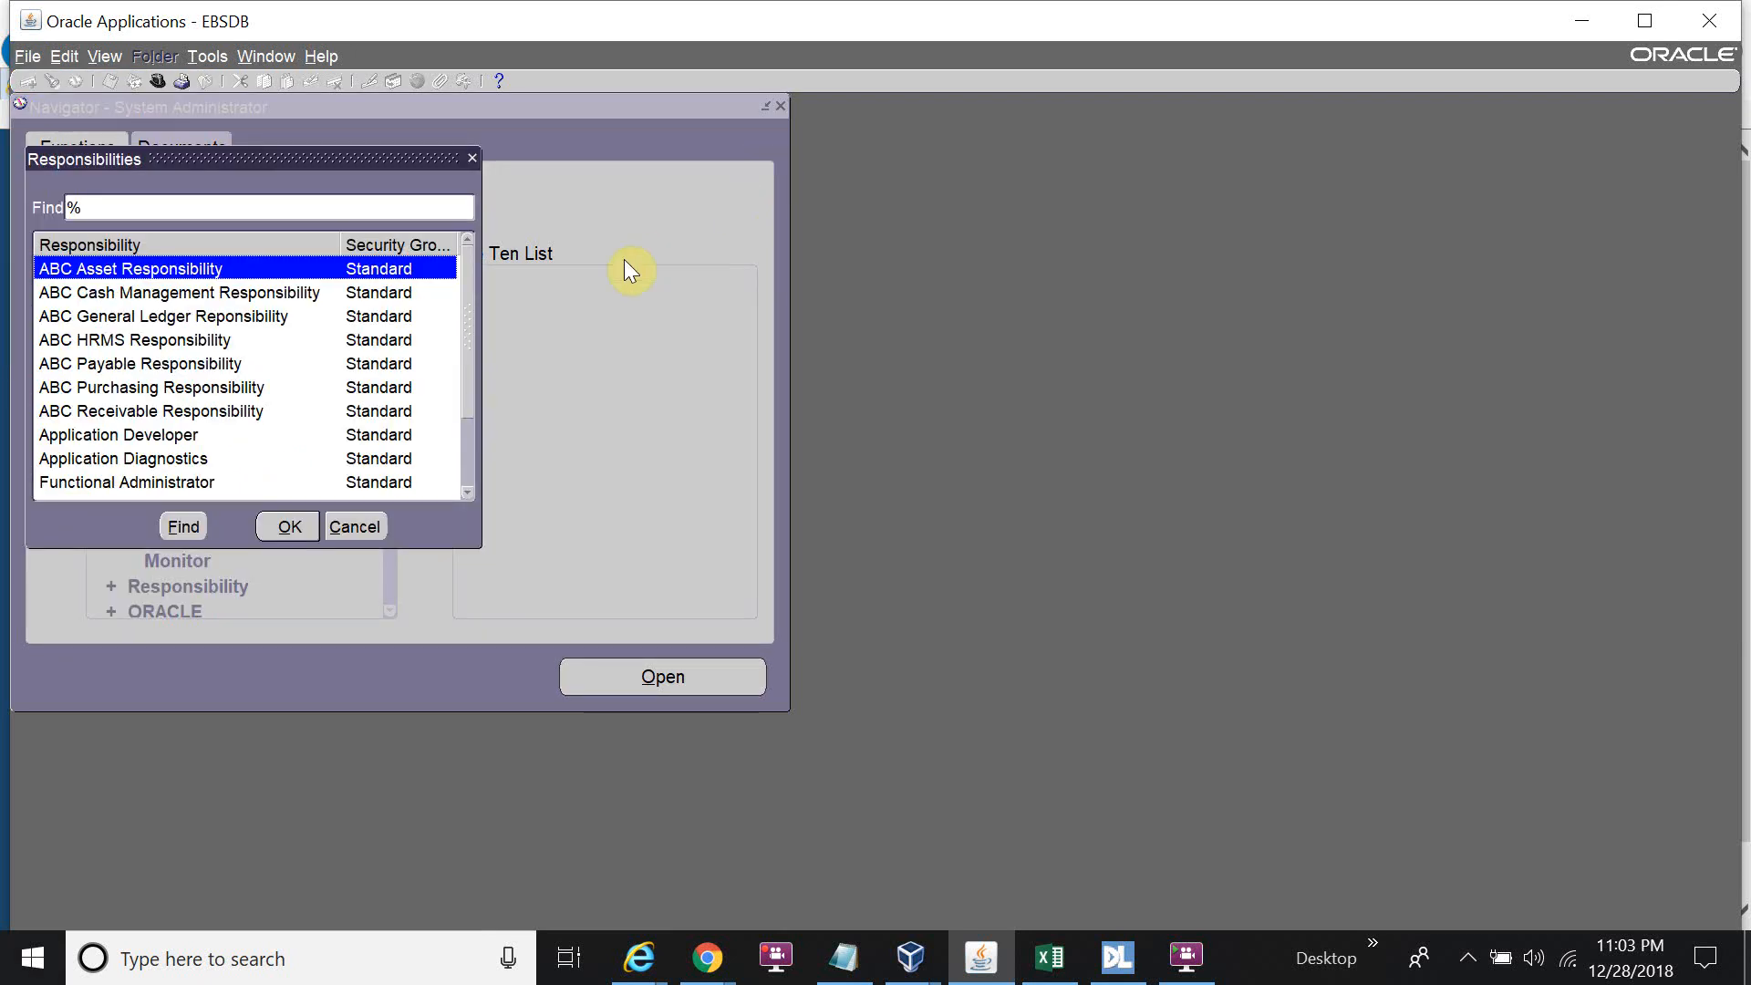
pyautogui.click(297, 319)
pyautogui.click(279, 527)
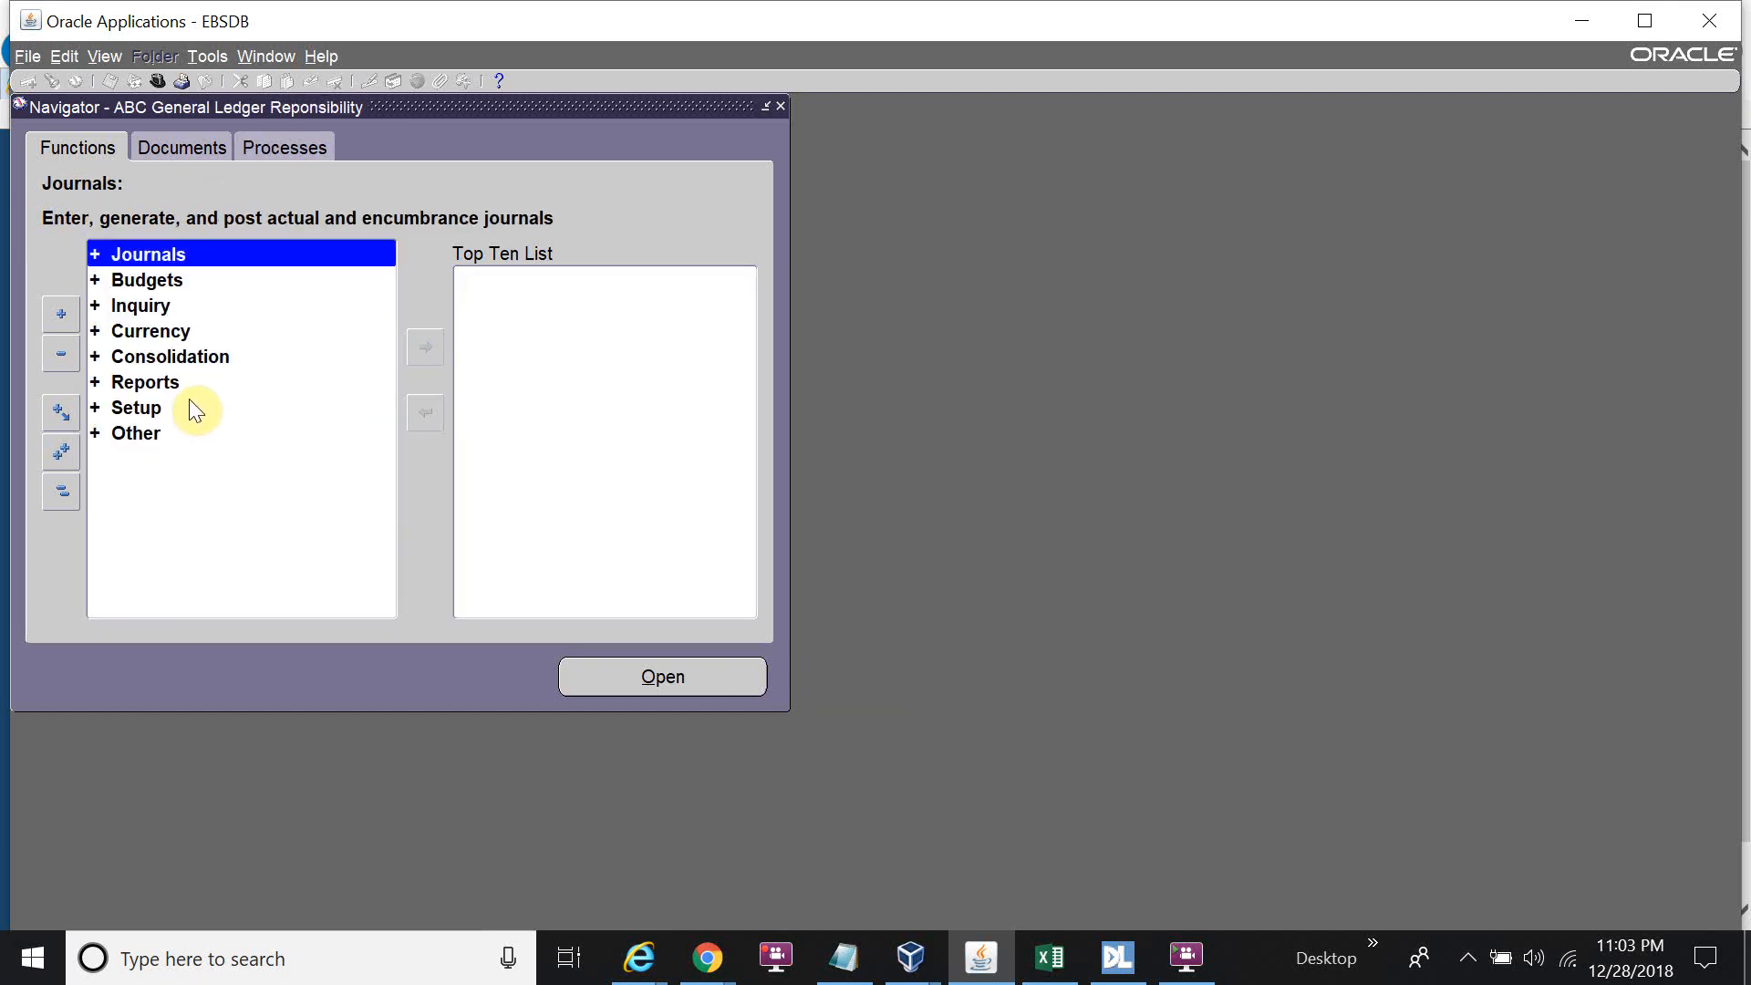
# In Setup > Employees > Limits, save a 1,000 authorization limit for the ABC employee.
pyautogui.doubleClick(194, 411)
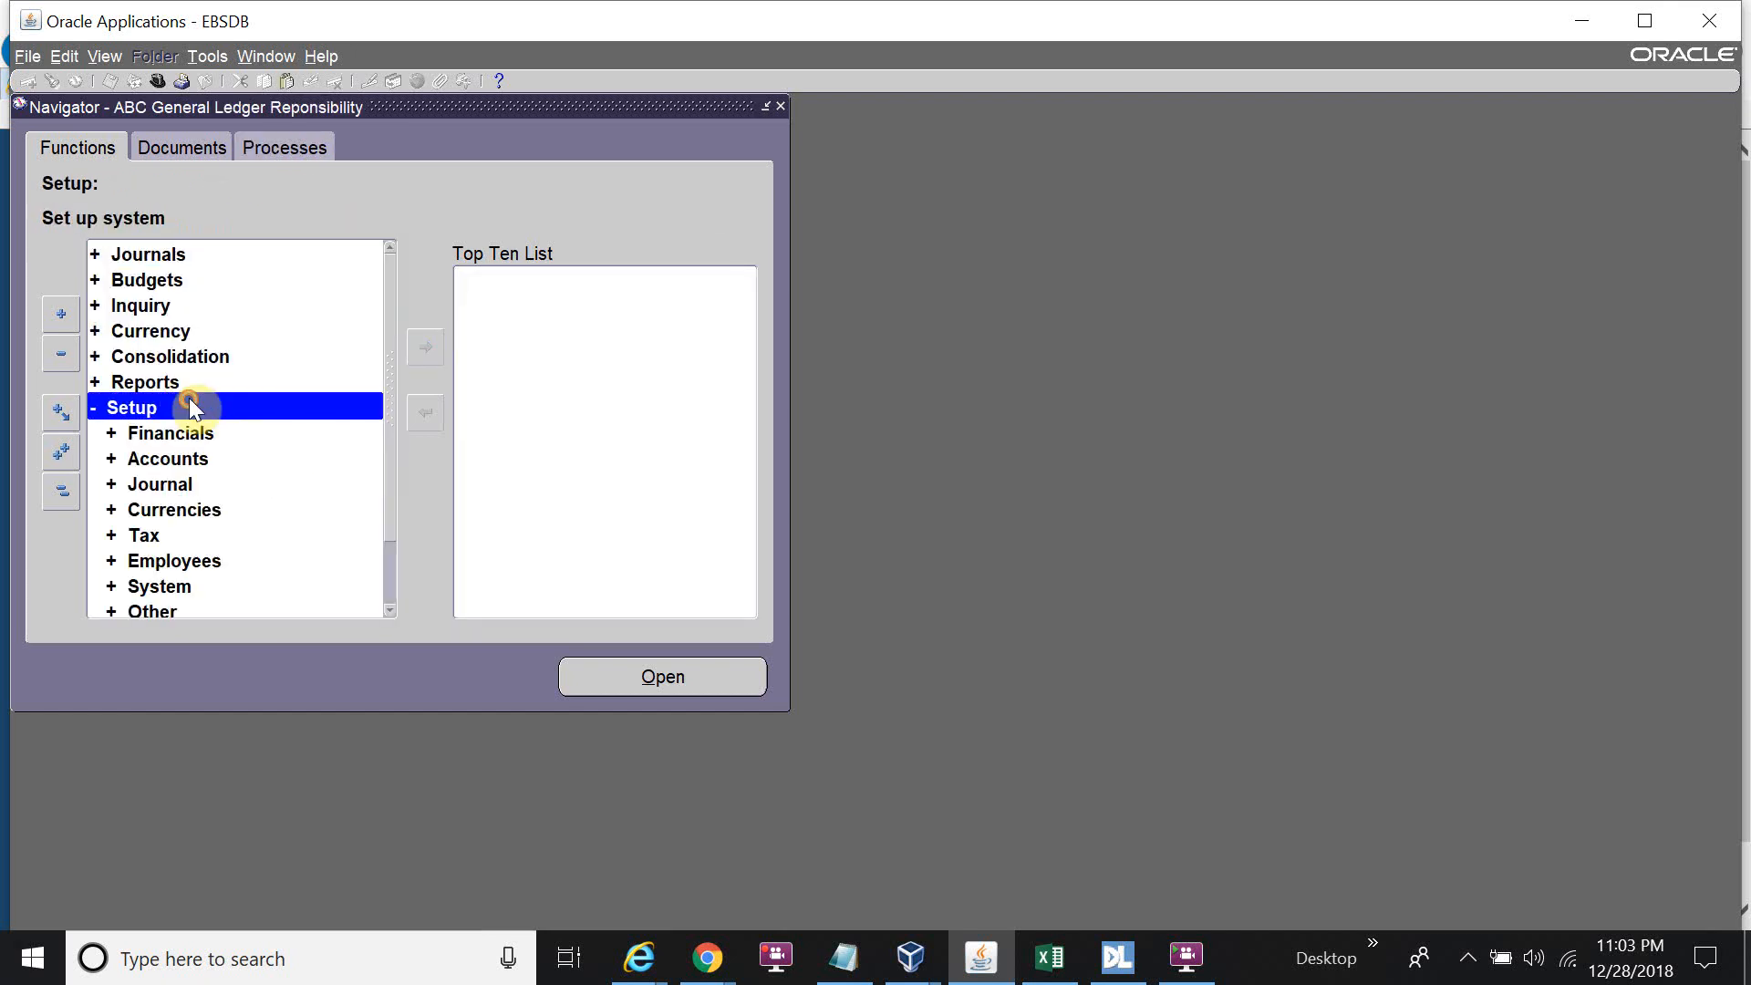
pyautogui.doubleClick(160, 561)
pyautogui.click(166, 602)
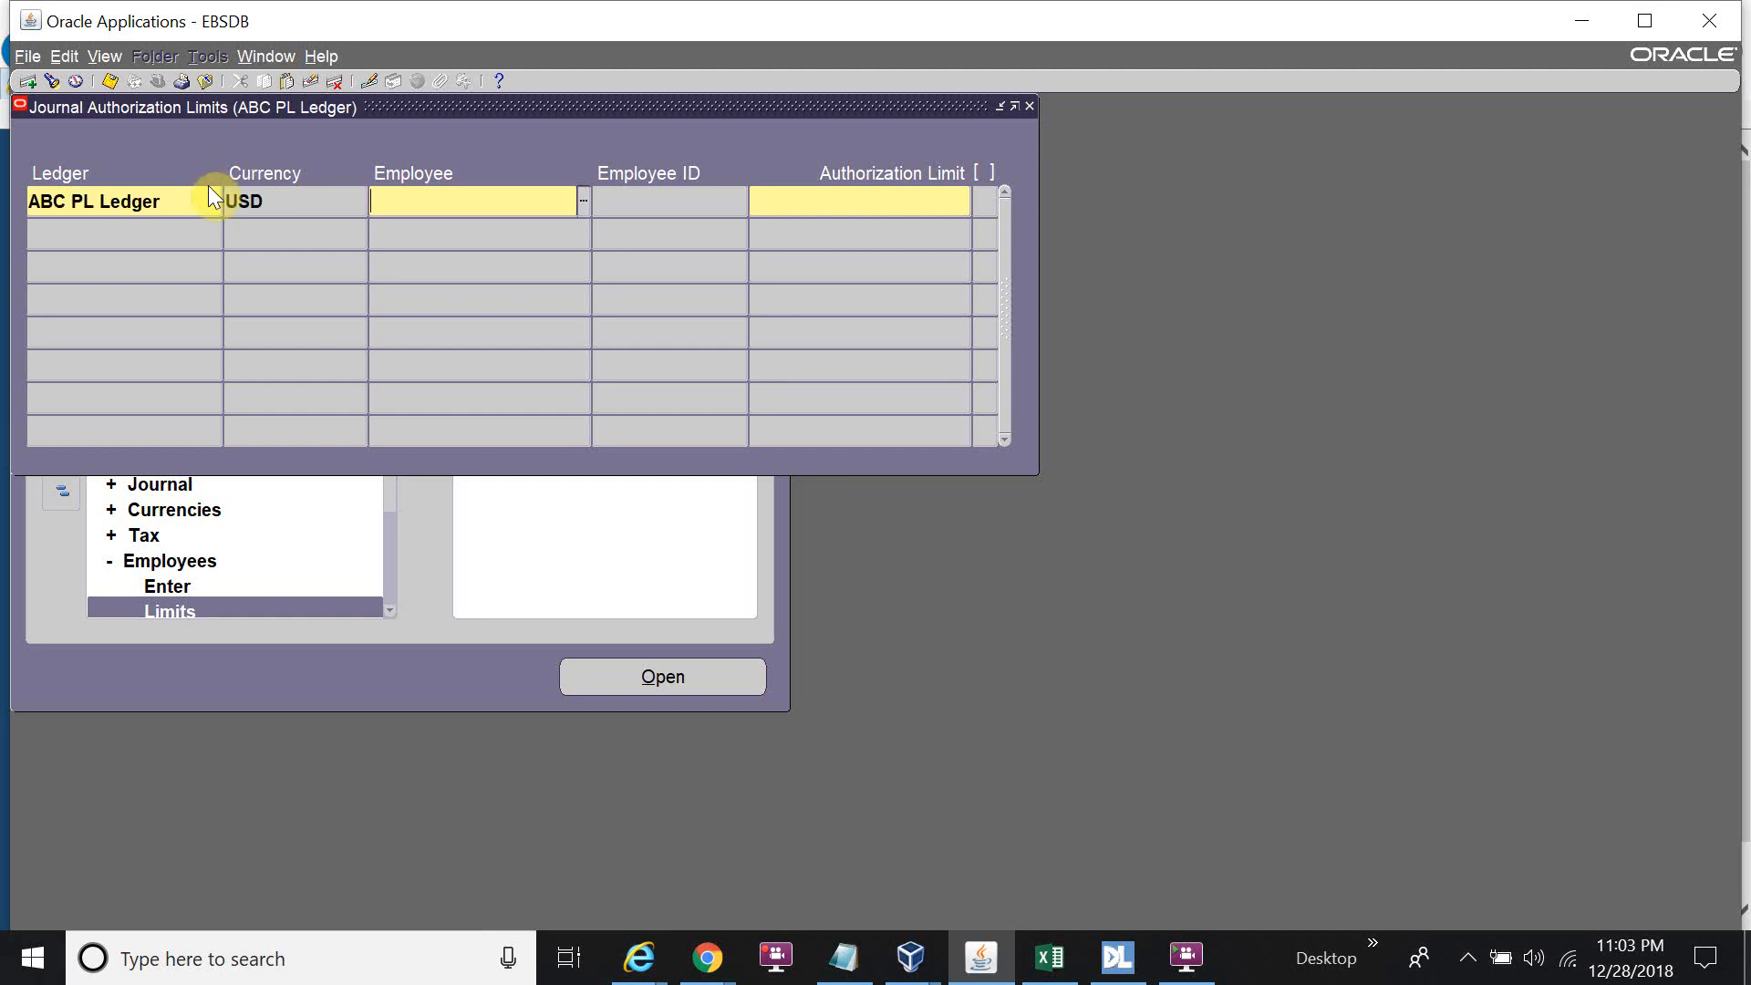
pyautogui.write('ABC%')
pyautogui.press('Tab')
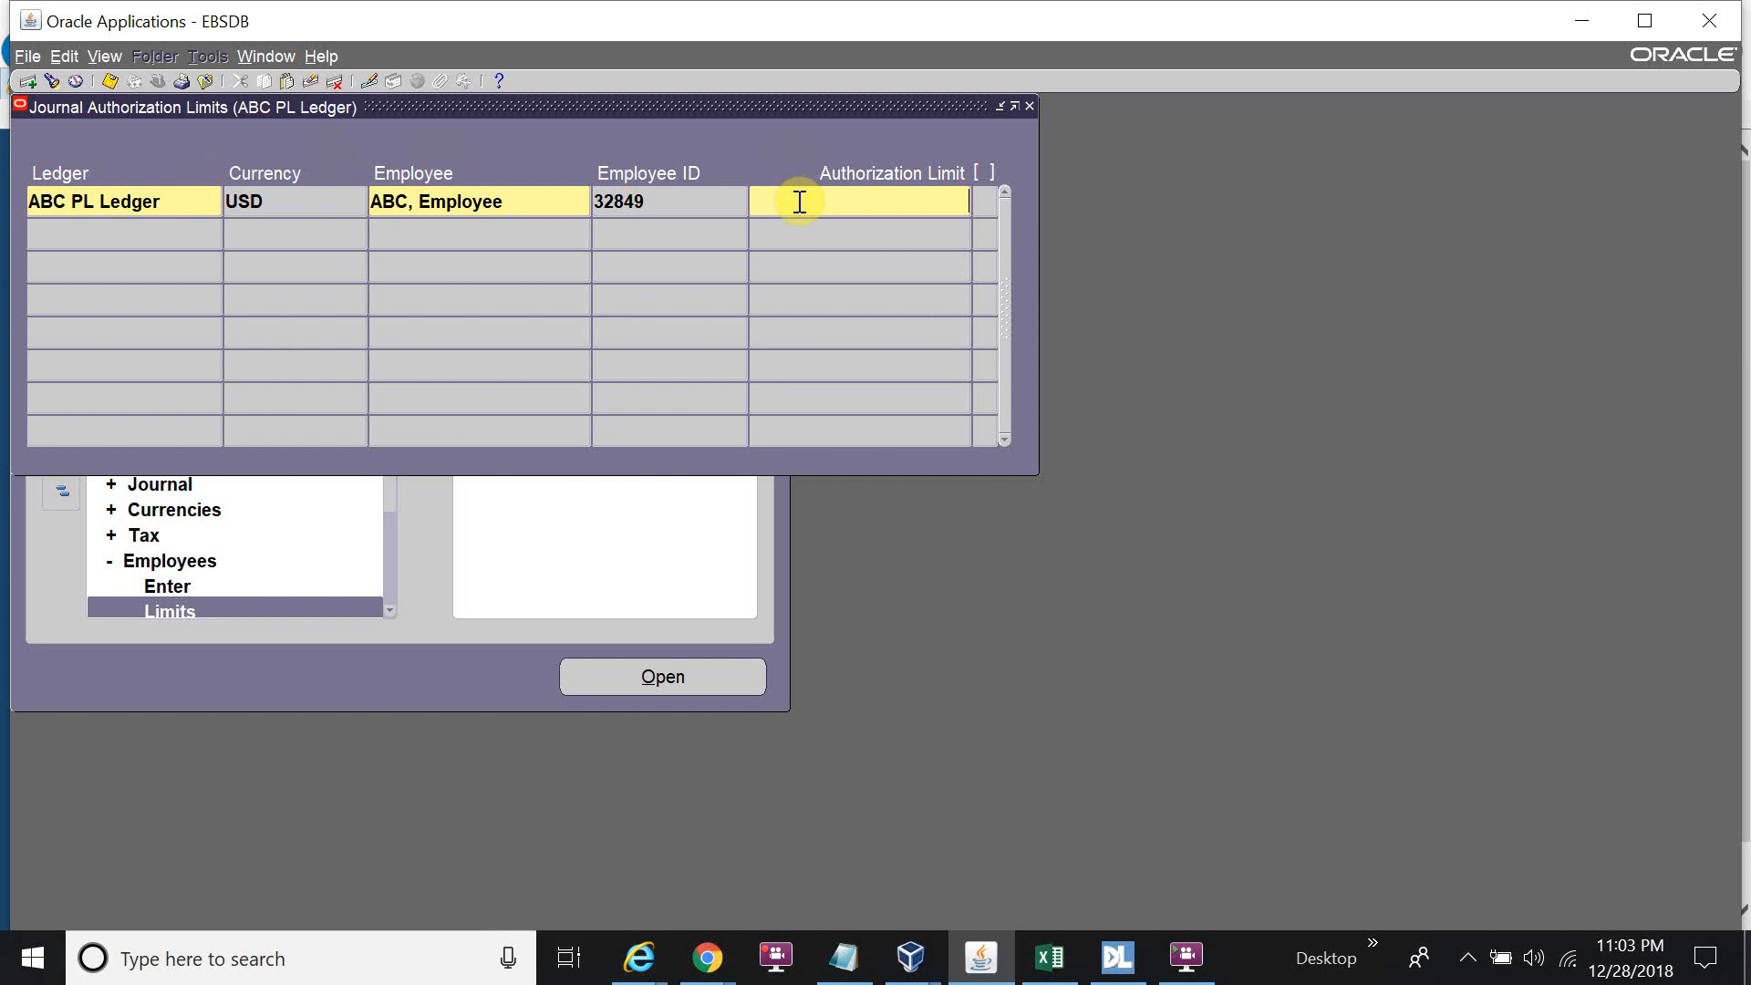
pyautogui.write('1000')
pyautogui.hotkey('ctrl', 's')
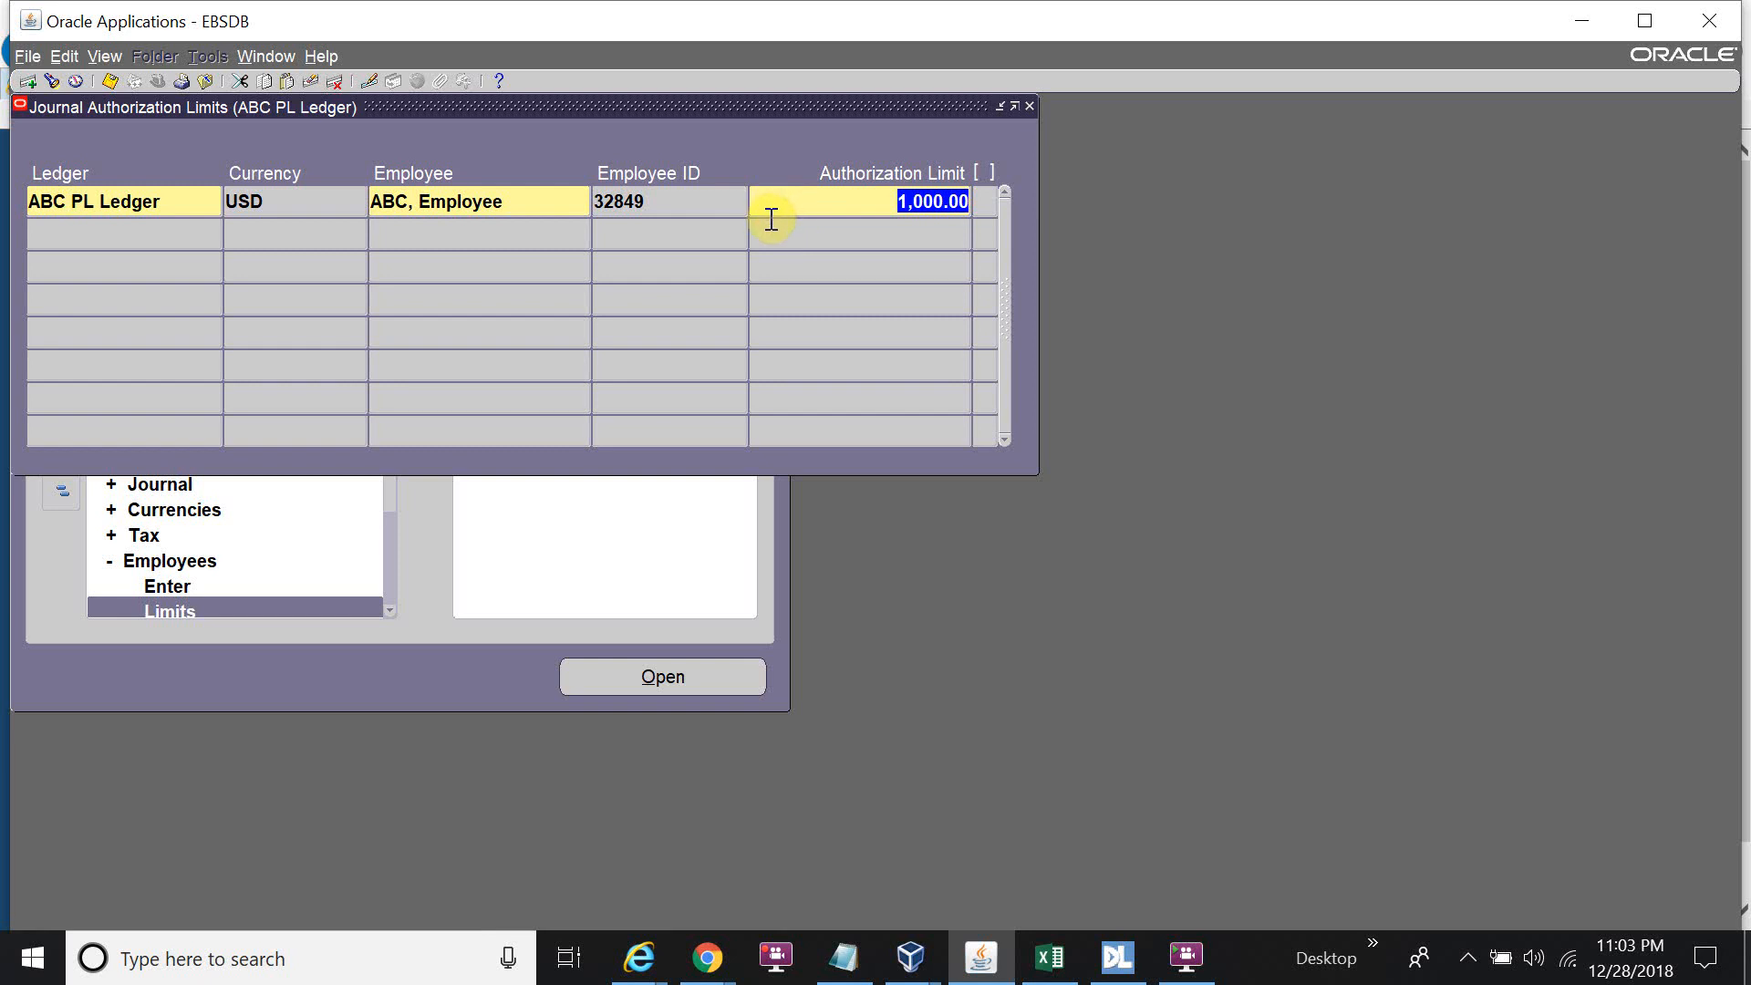
# Add and save a 999,999,999,999 limit for the Test employee in ABC PL Ledger, then close.
pyautogui.click(183, 225)
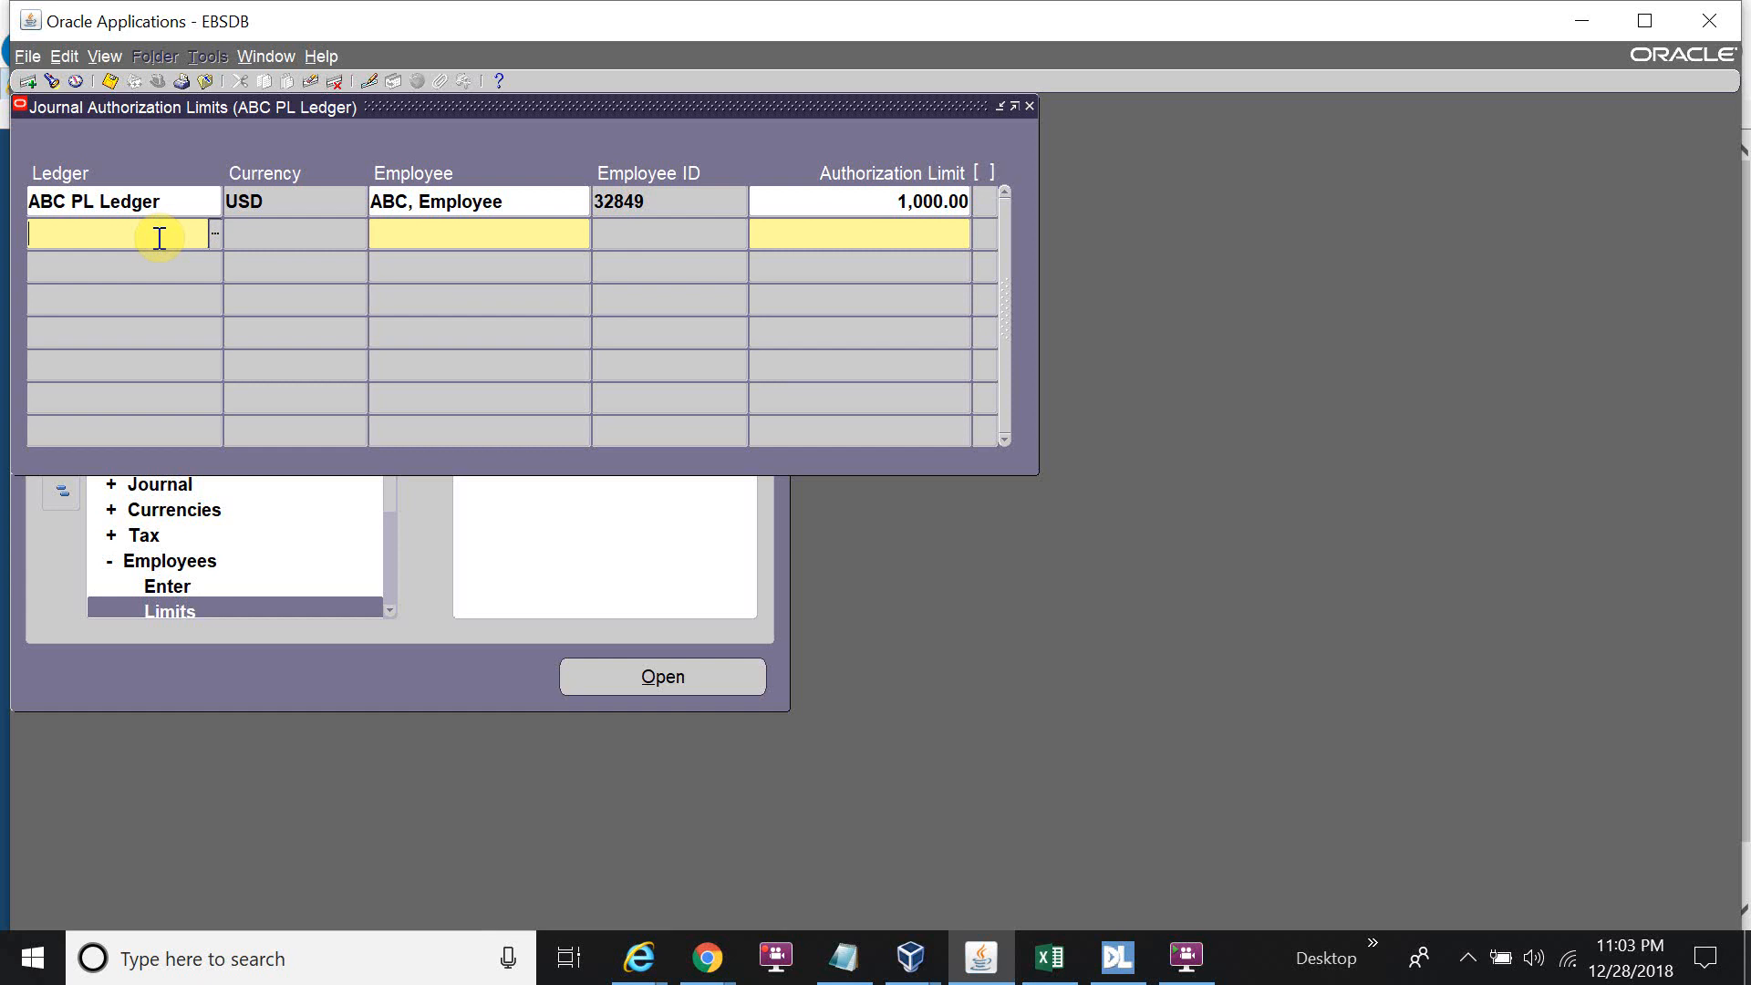
pyautogui.write('Test%')
pyautogui.press('Tab')
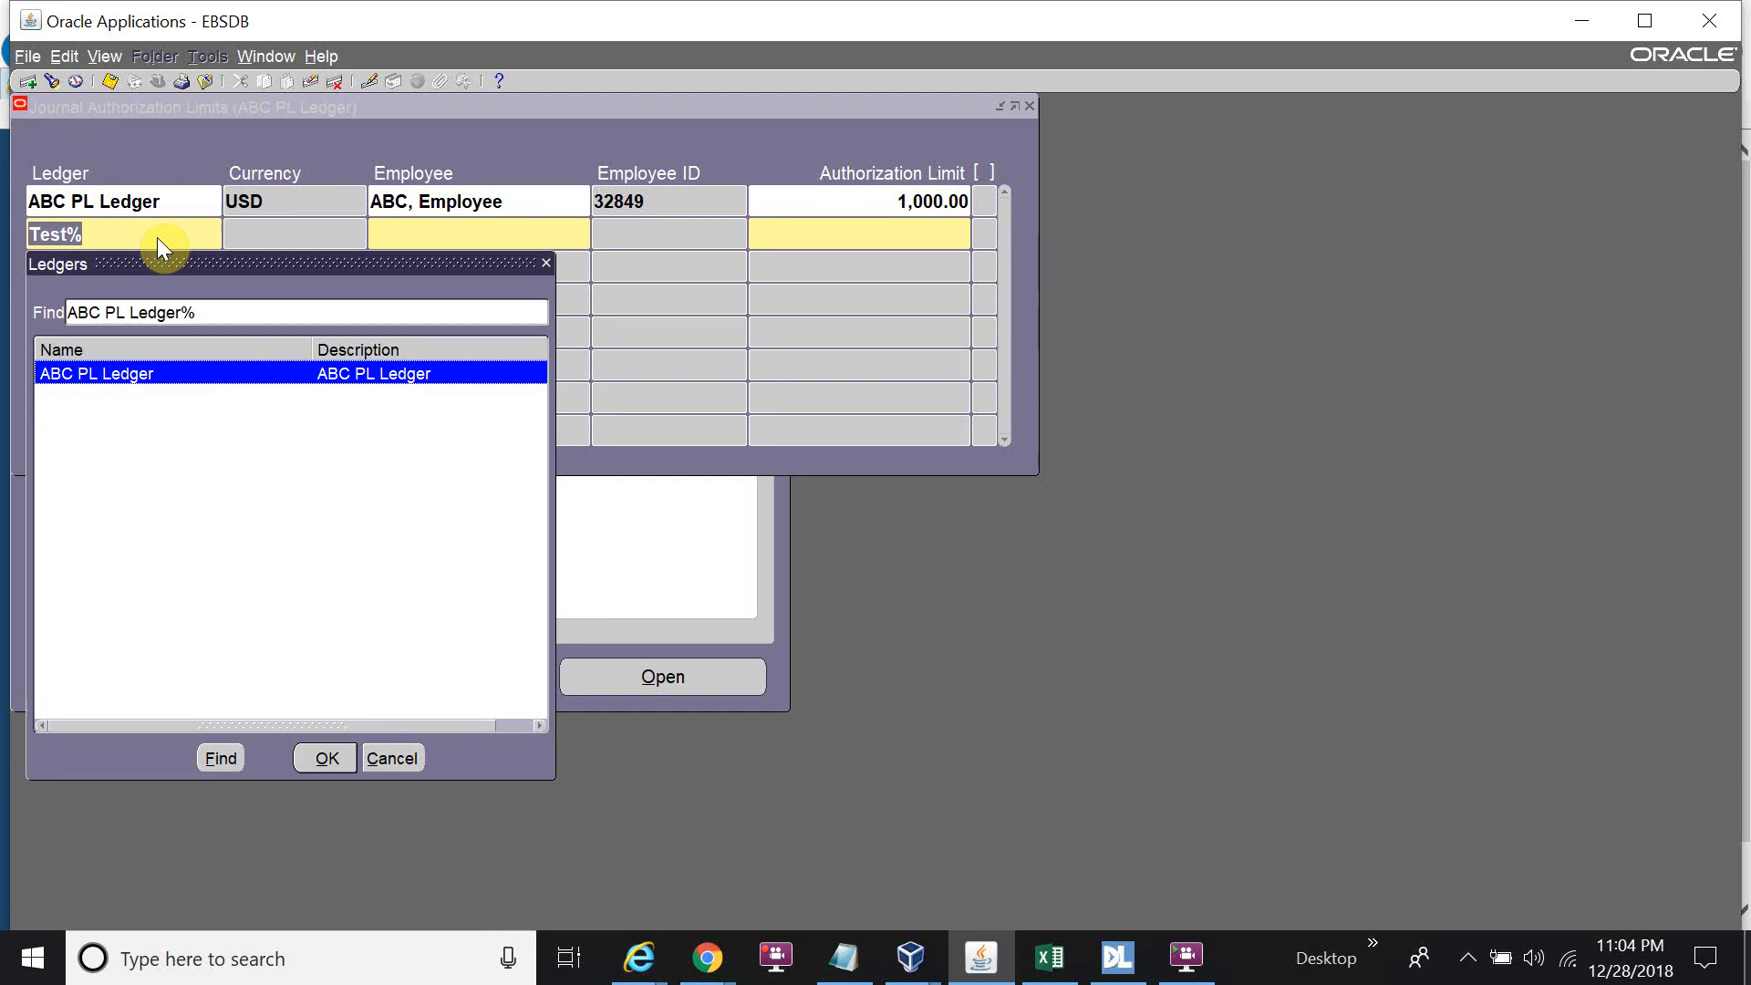
pyautogui.click(383, 766)
pyautogui.press('BackSpace')
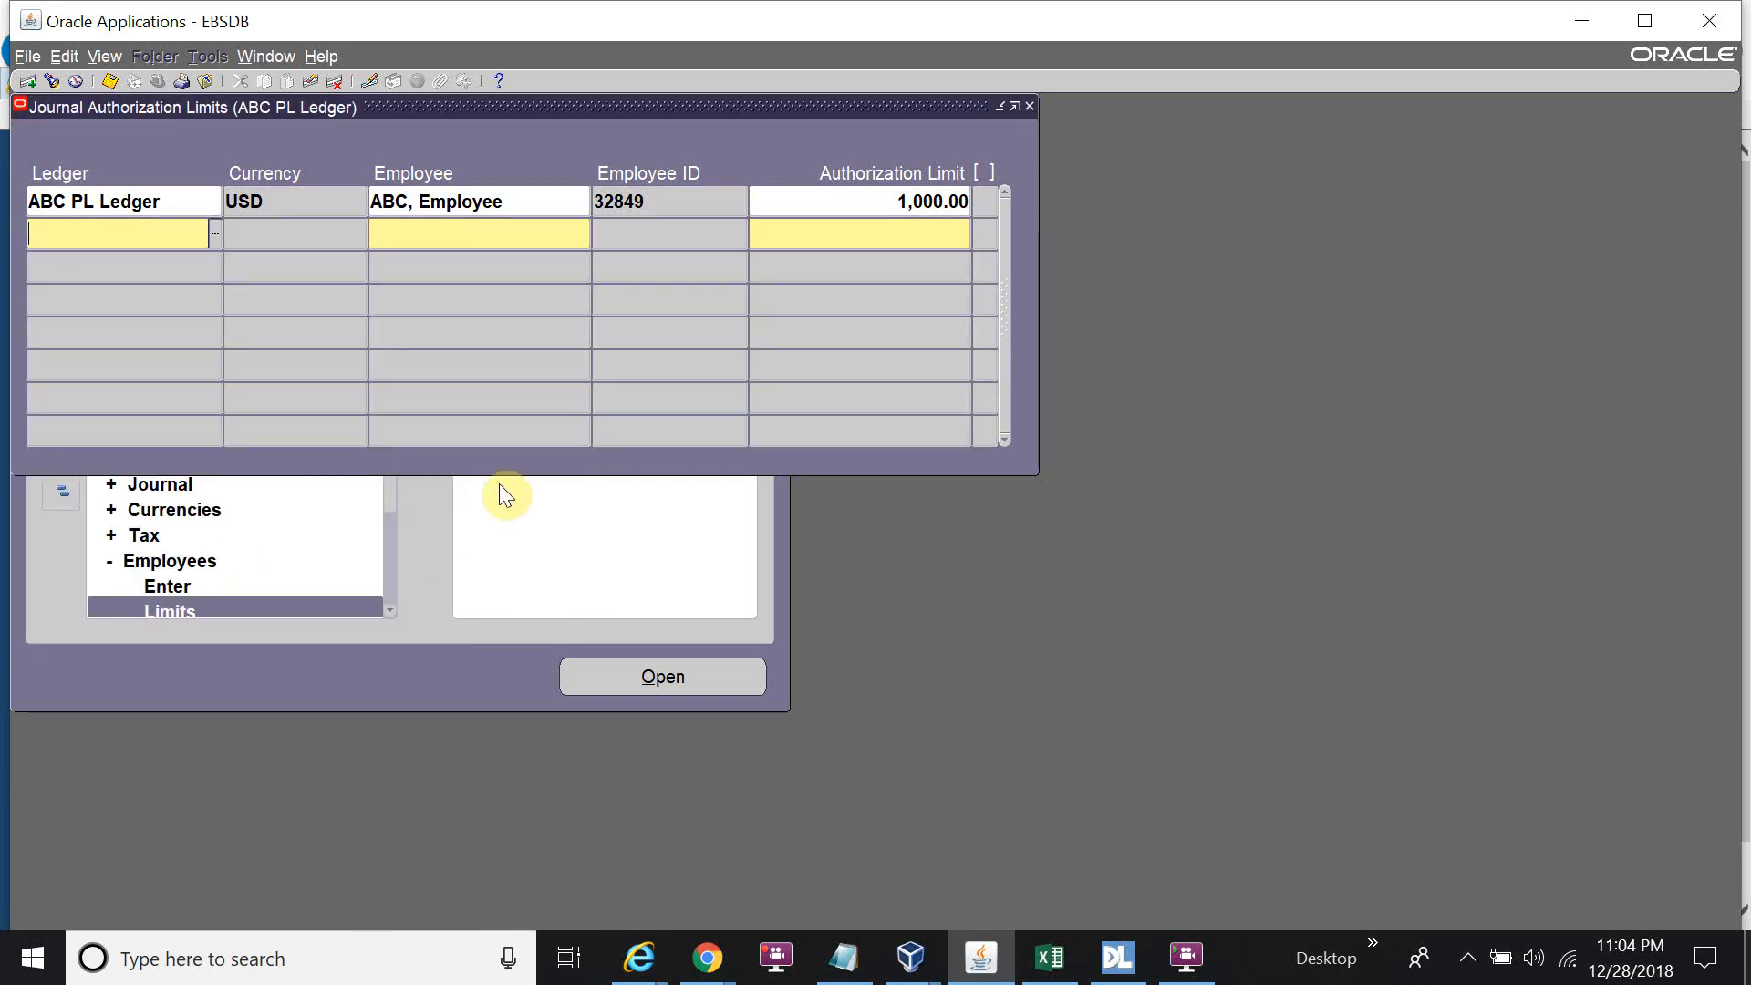
pyautogui.press('Tab')
pyautogui.write('Test%')
pyautogui.press('Tab')
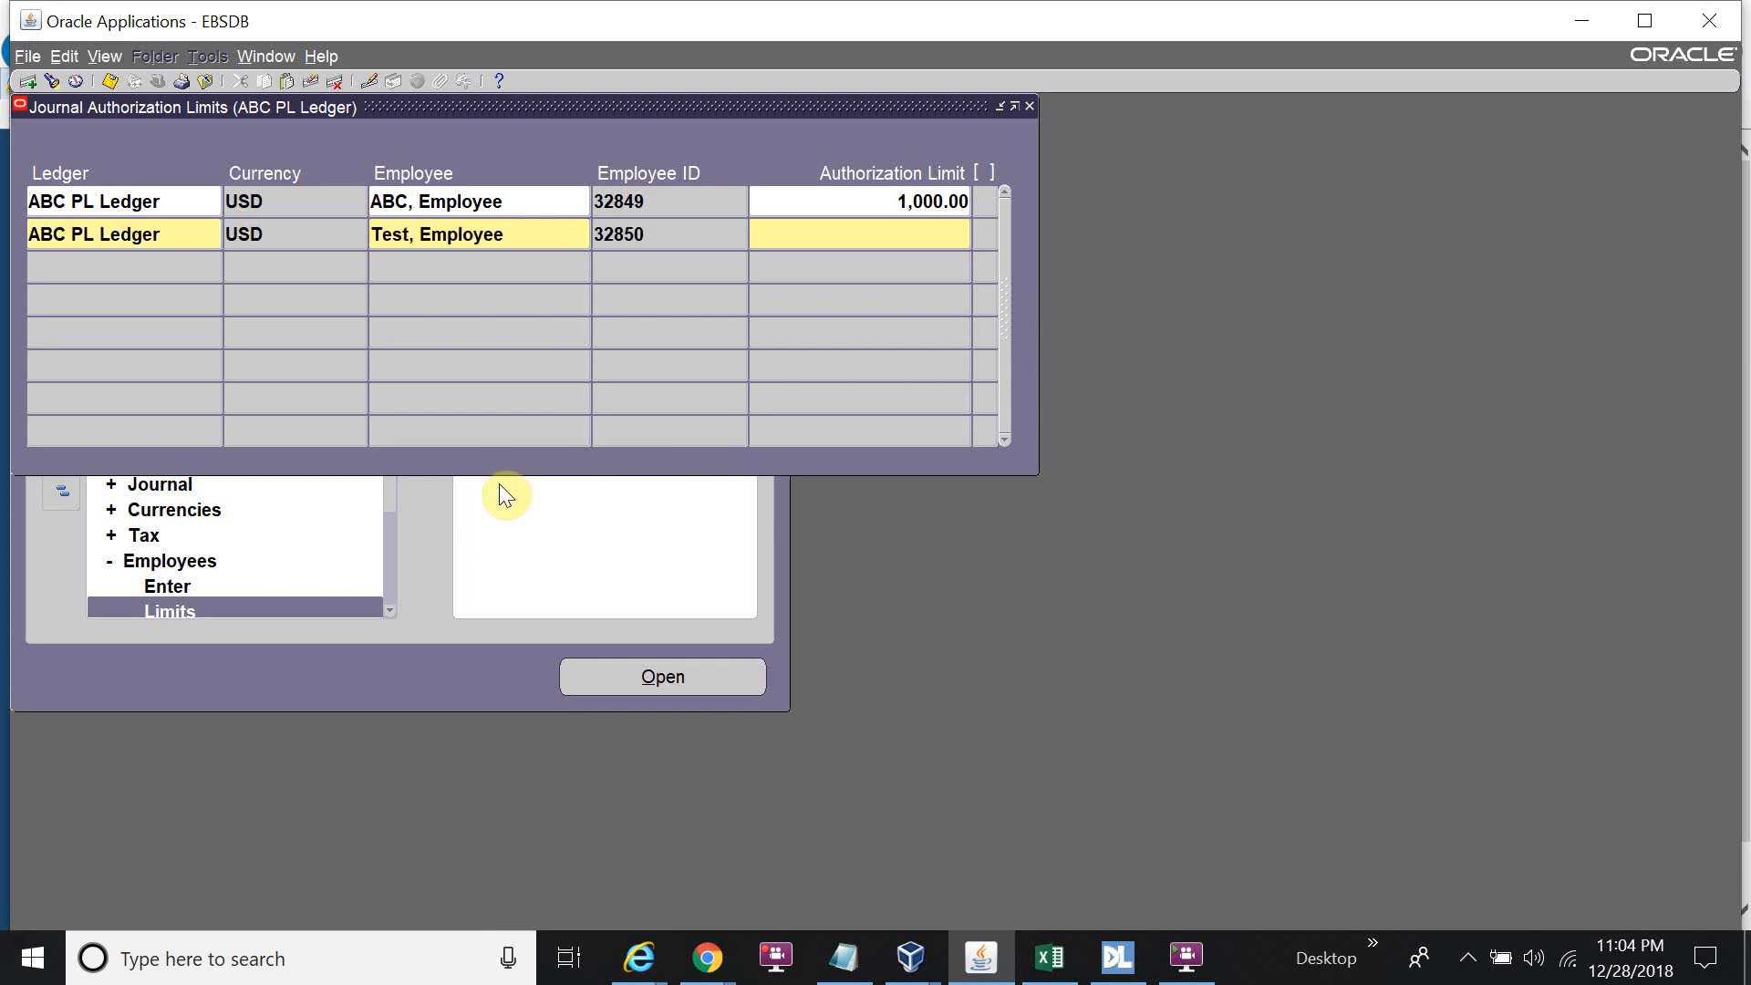
pyautogui.write('999999999999')
pyautogui.hotkey('ctrl', 's')
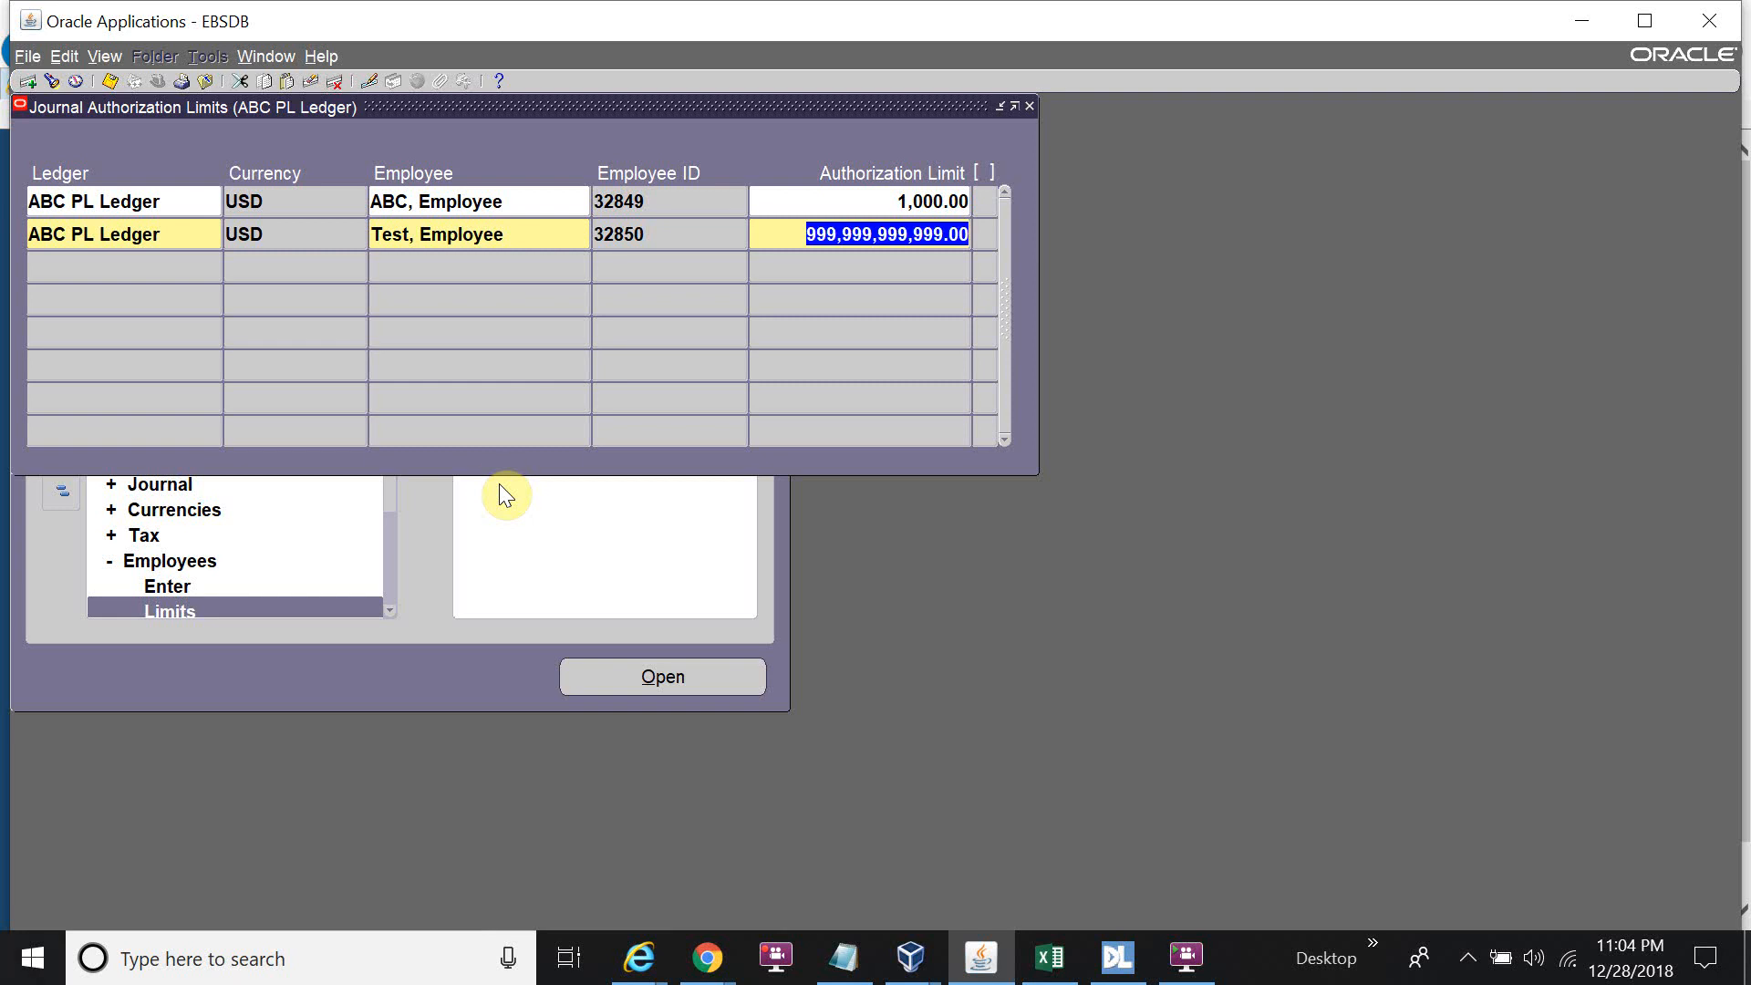
pyautogui.press('F4')
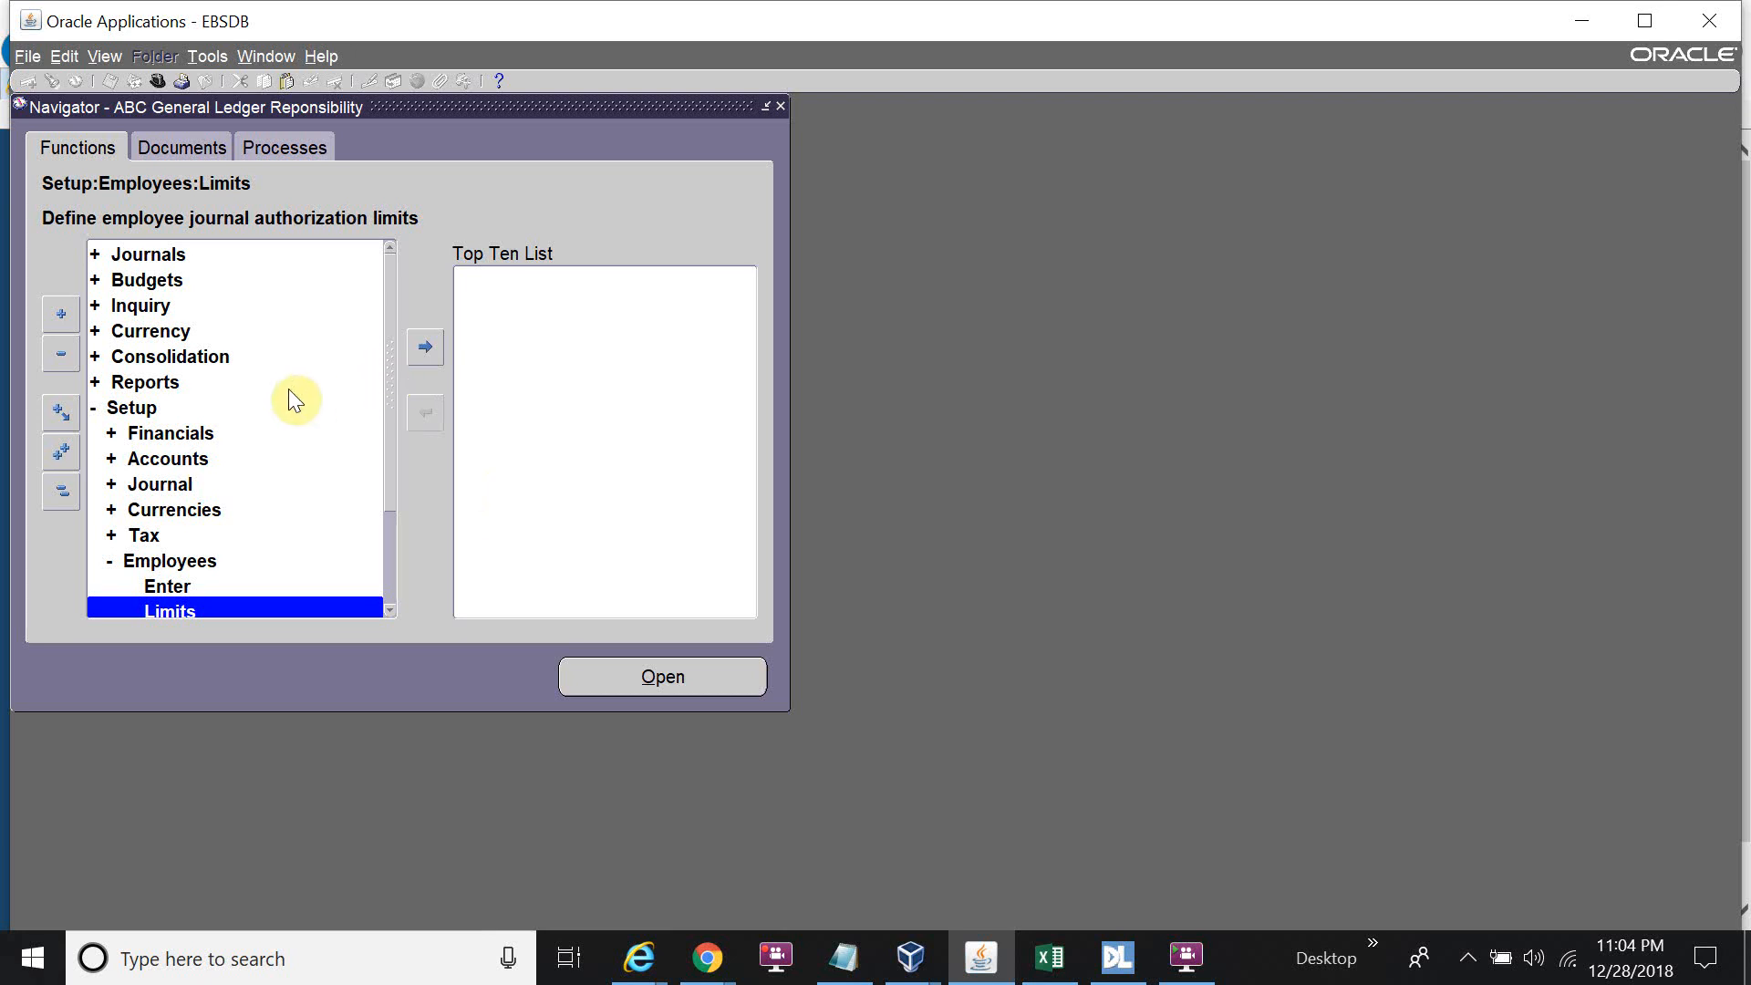
# Start a new journal named 'Test Journal 1' under Journals > Enter, then close it without saving.
pyautogui.doubleClick(175, 251)
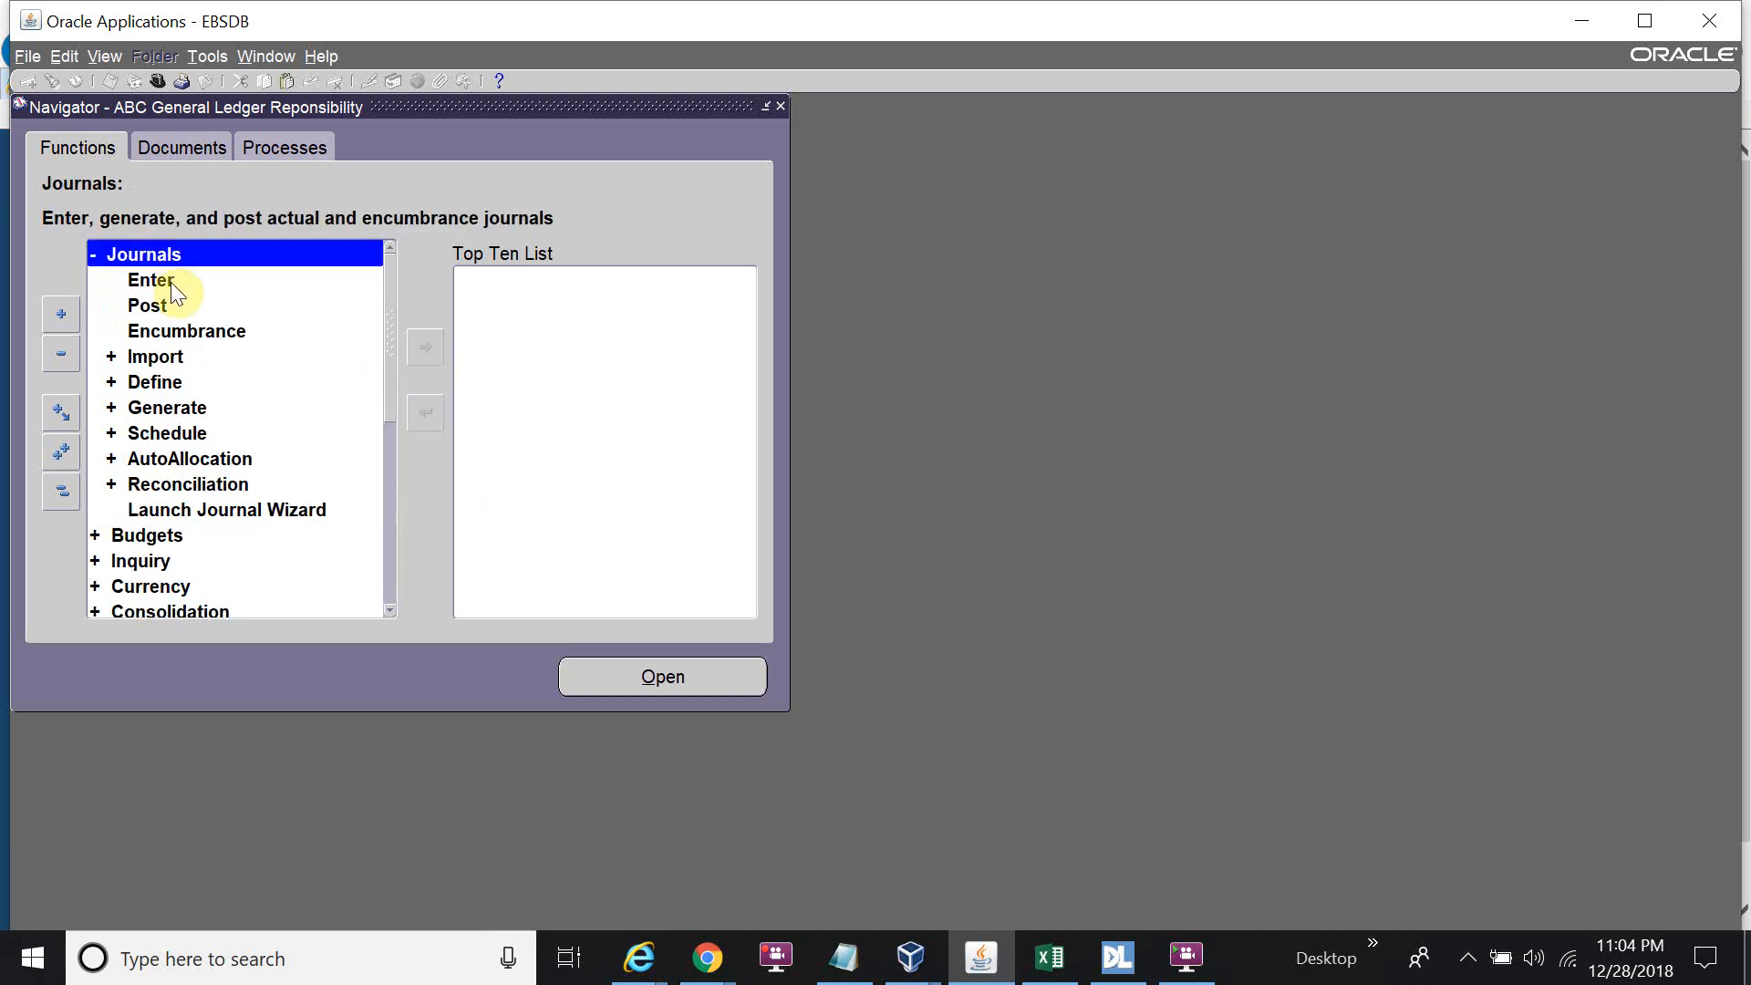
pyautogui.doubleClick(174, 283)
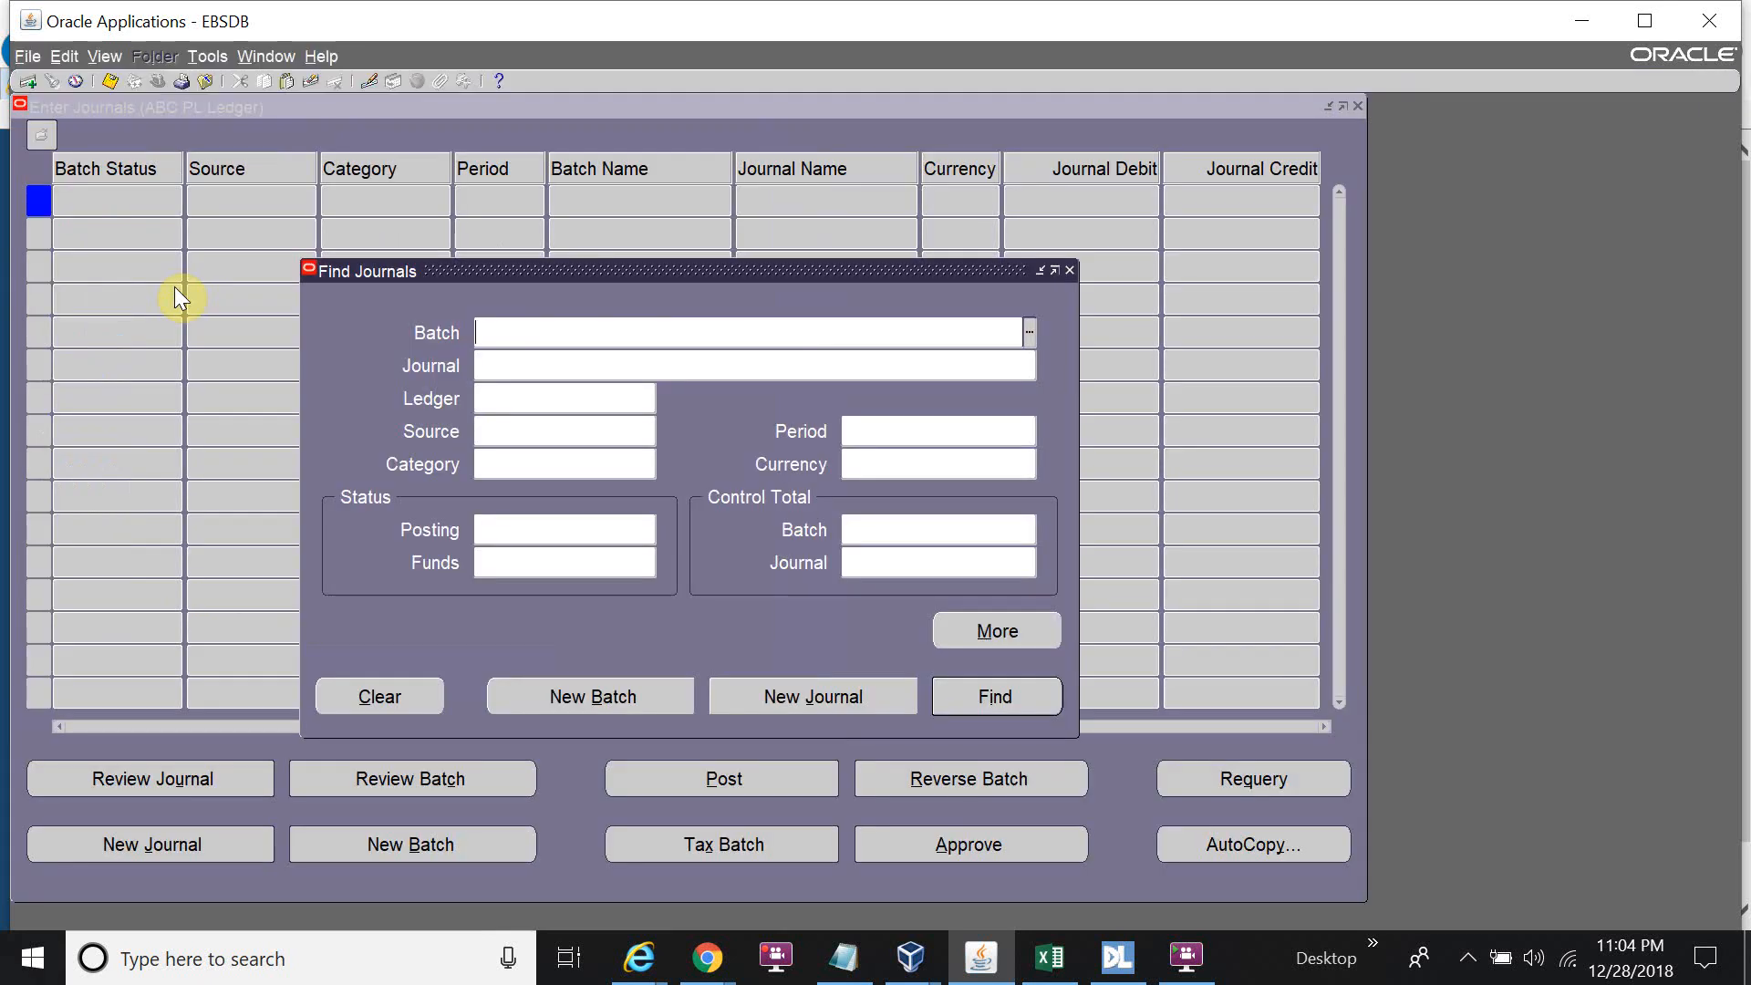
pyautogui.click(801, 695)
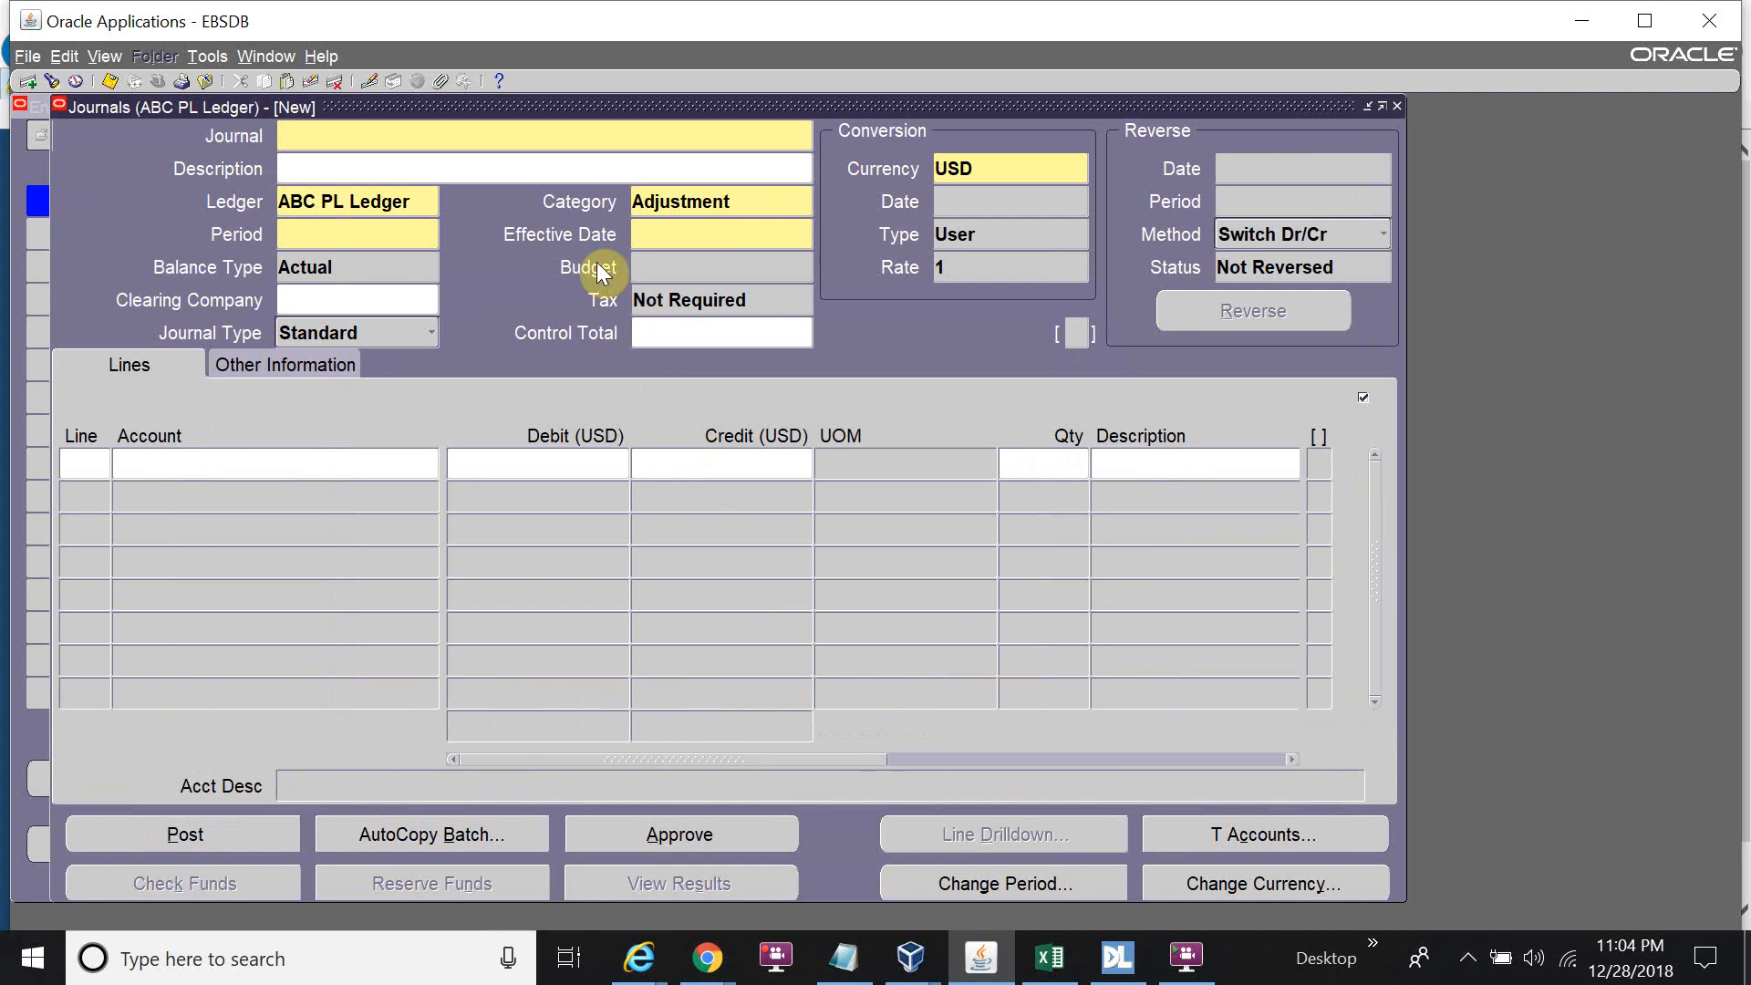
pyautogui.write('Test Journal 1')
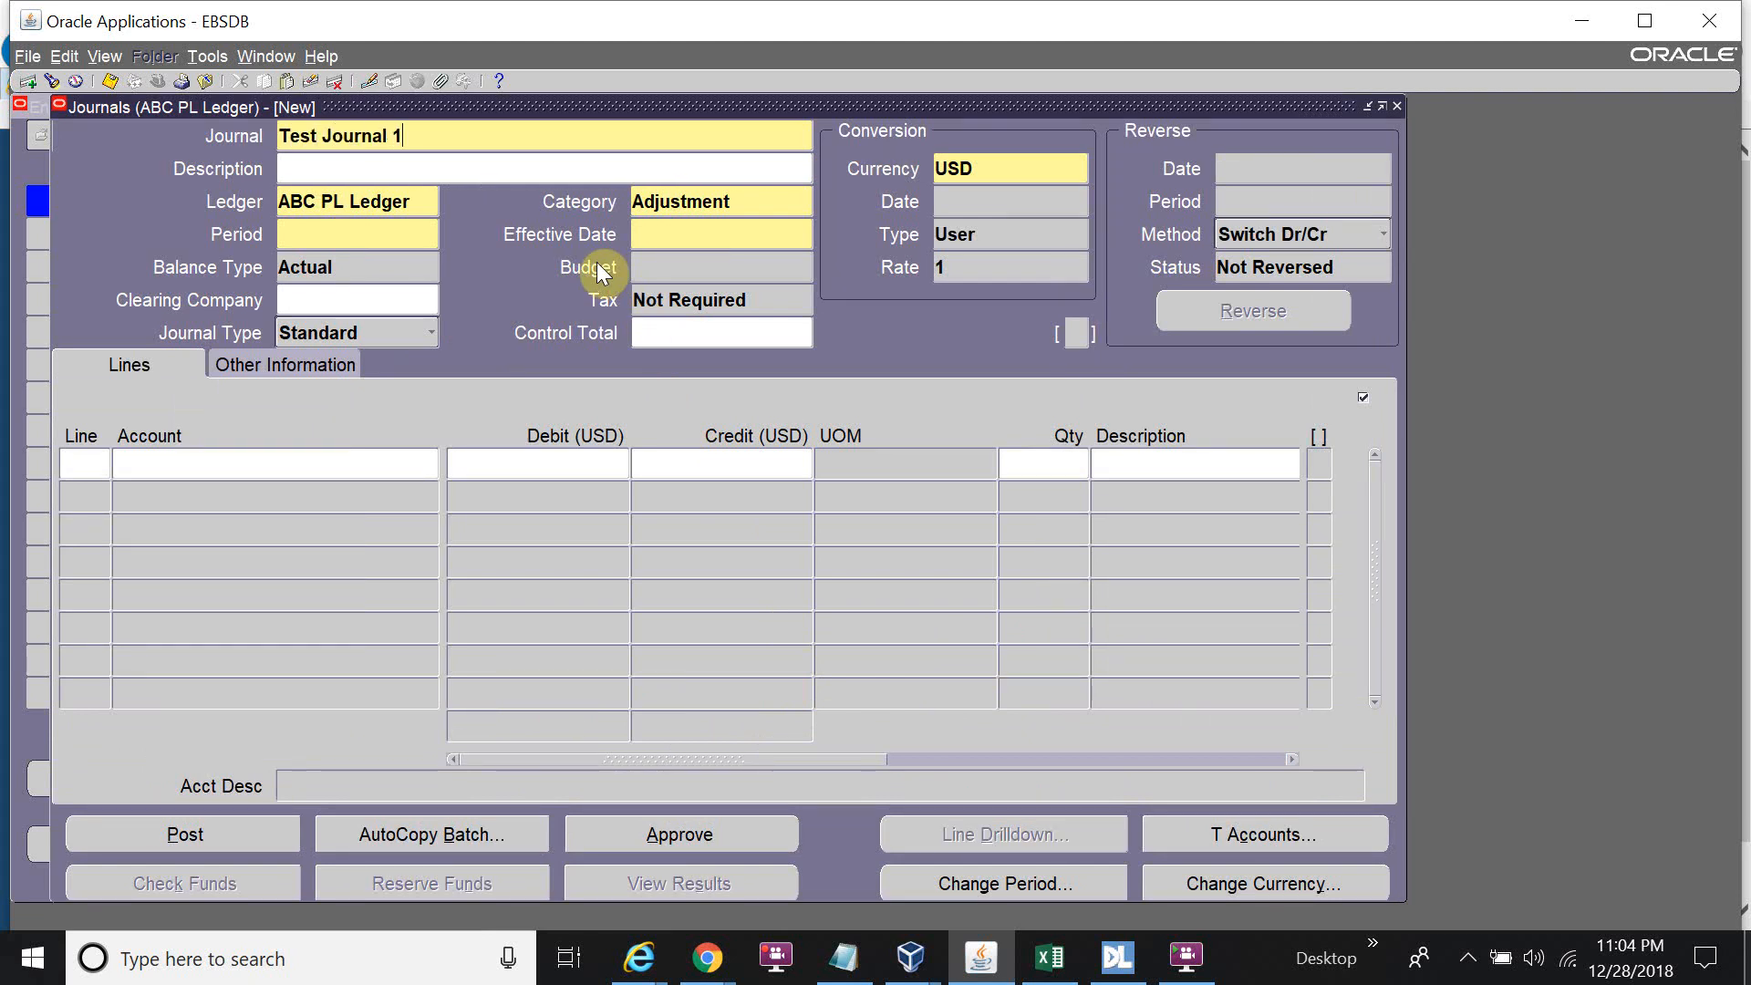
pyautogui.click(383, 228)
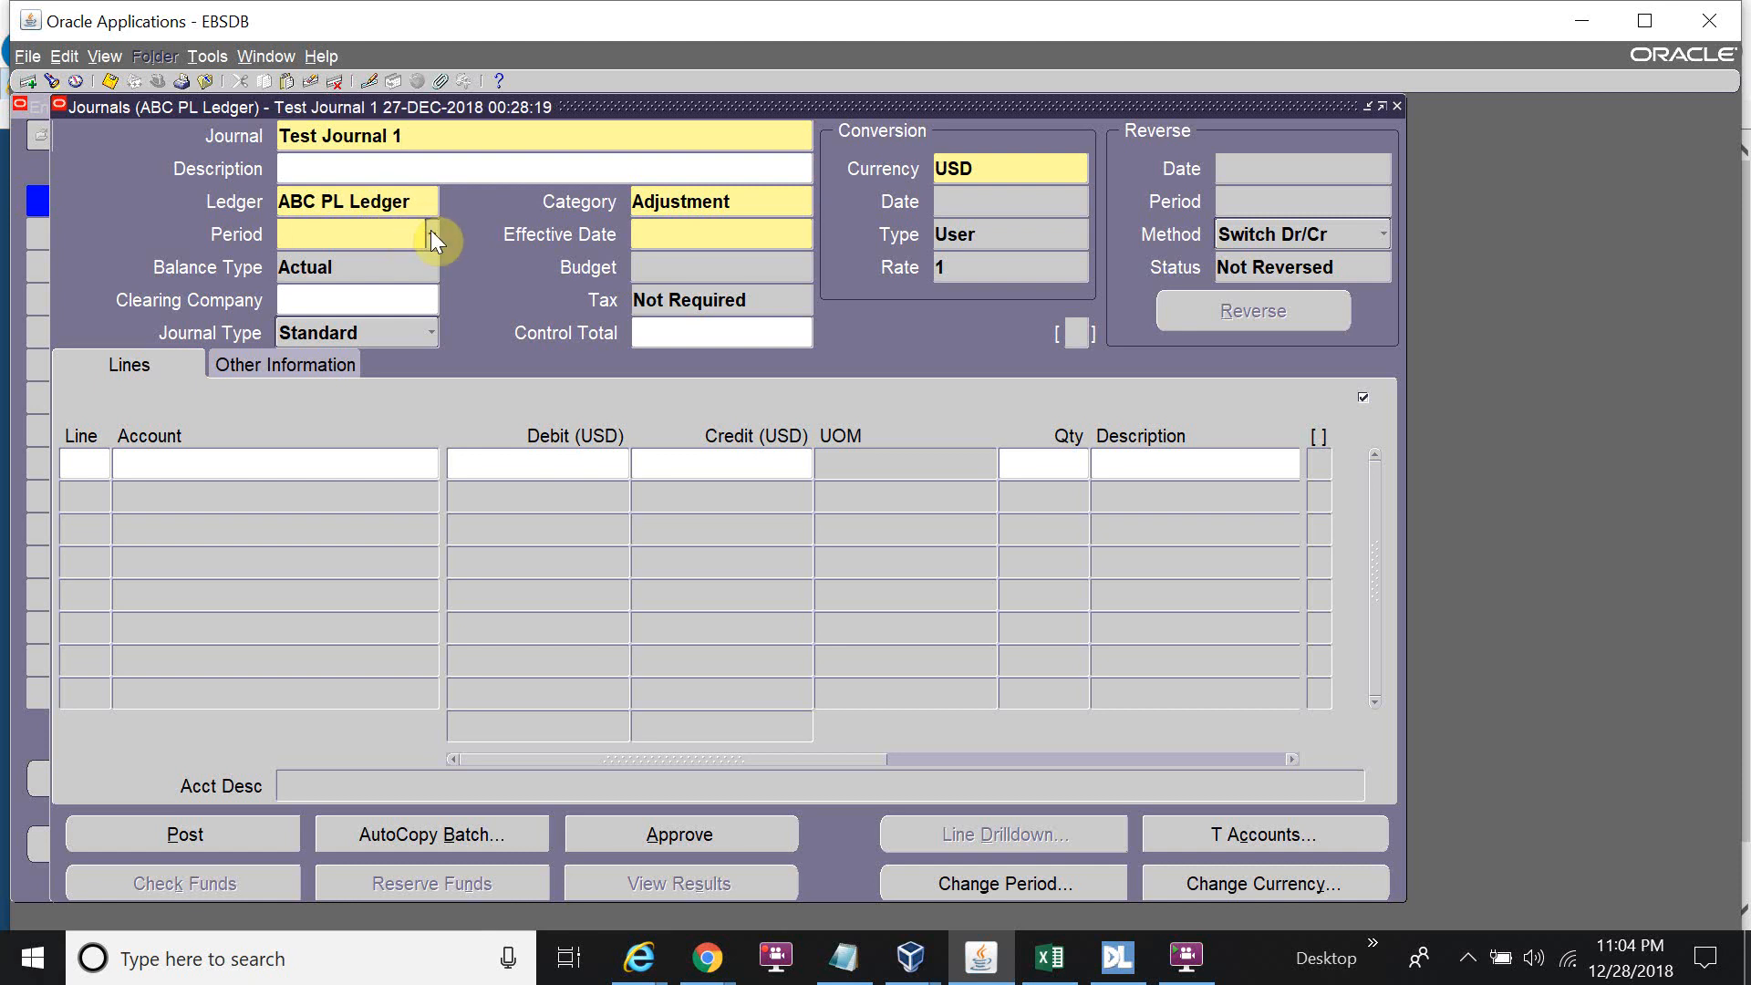
pyautogui.press('F4')
pyautogui.click(939, 573)
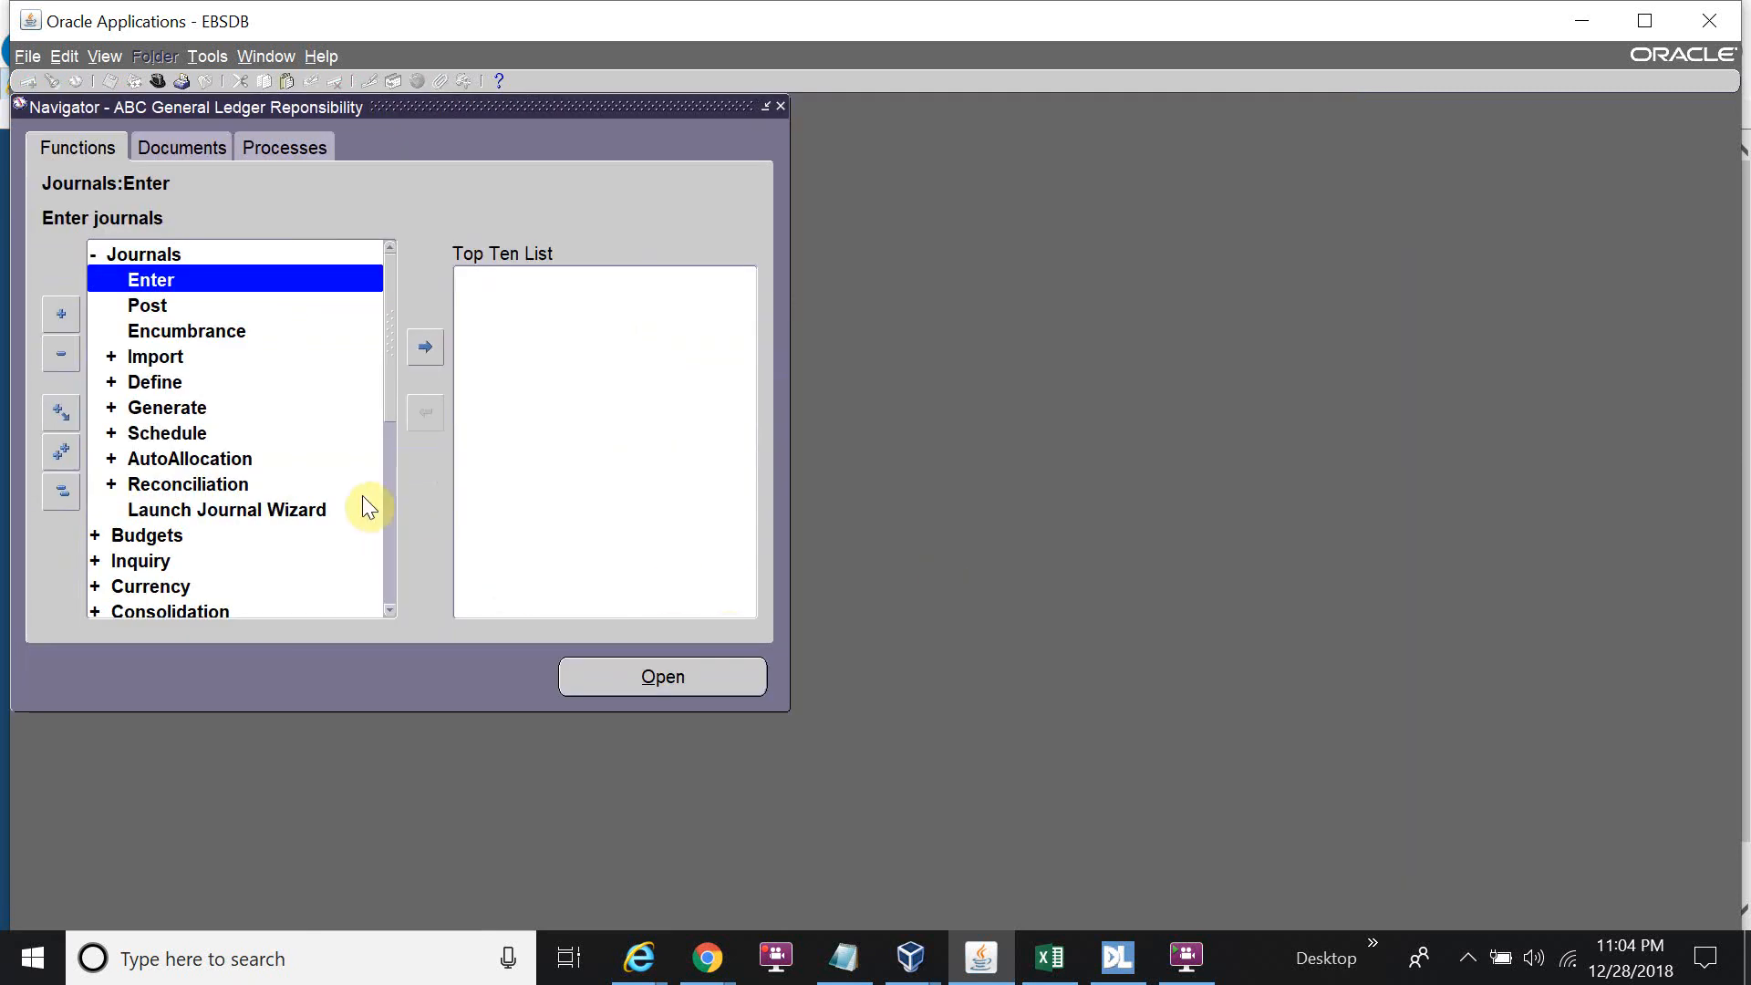
# In Open and Close Periods, find period Jan-18 for ABC PL Ledger.
pyautogui.scroll(-5, 363, 497)
pyautogui.doubleClick(233, 558)
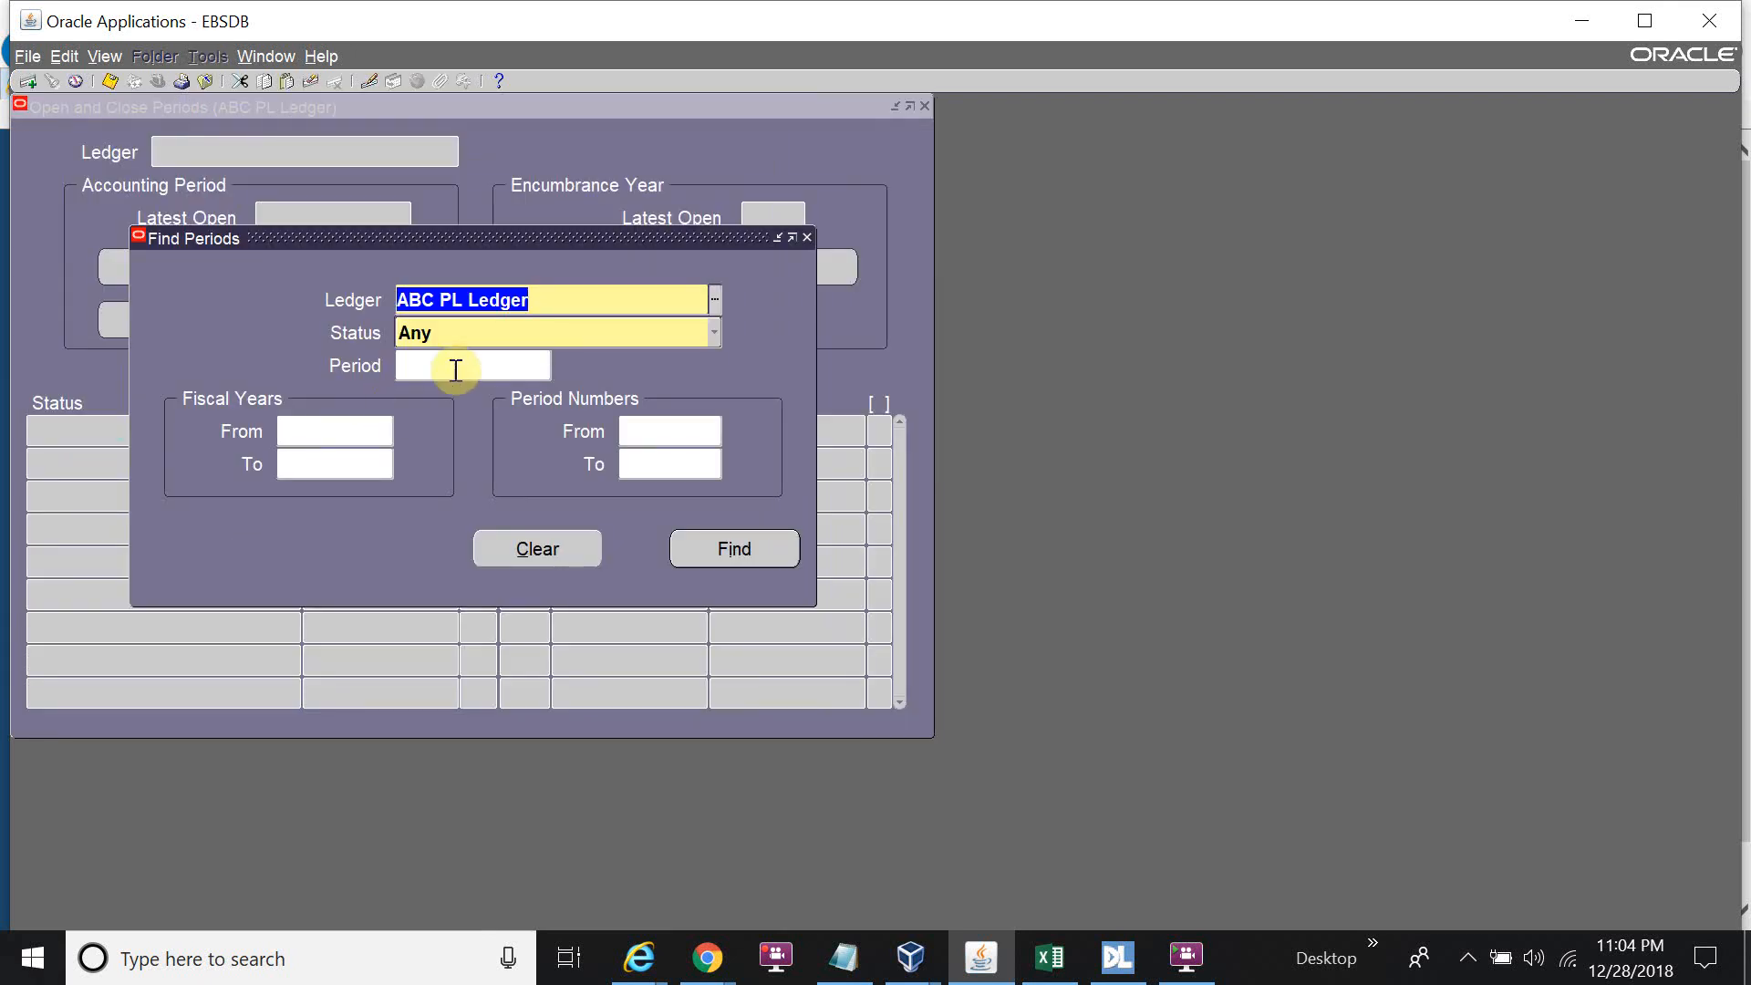
pyautogui.click(489, 368)
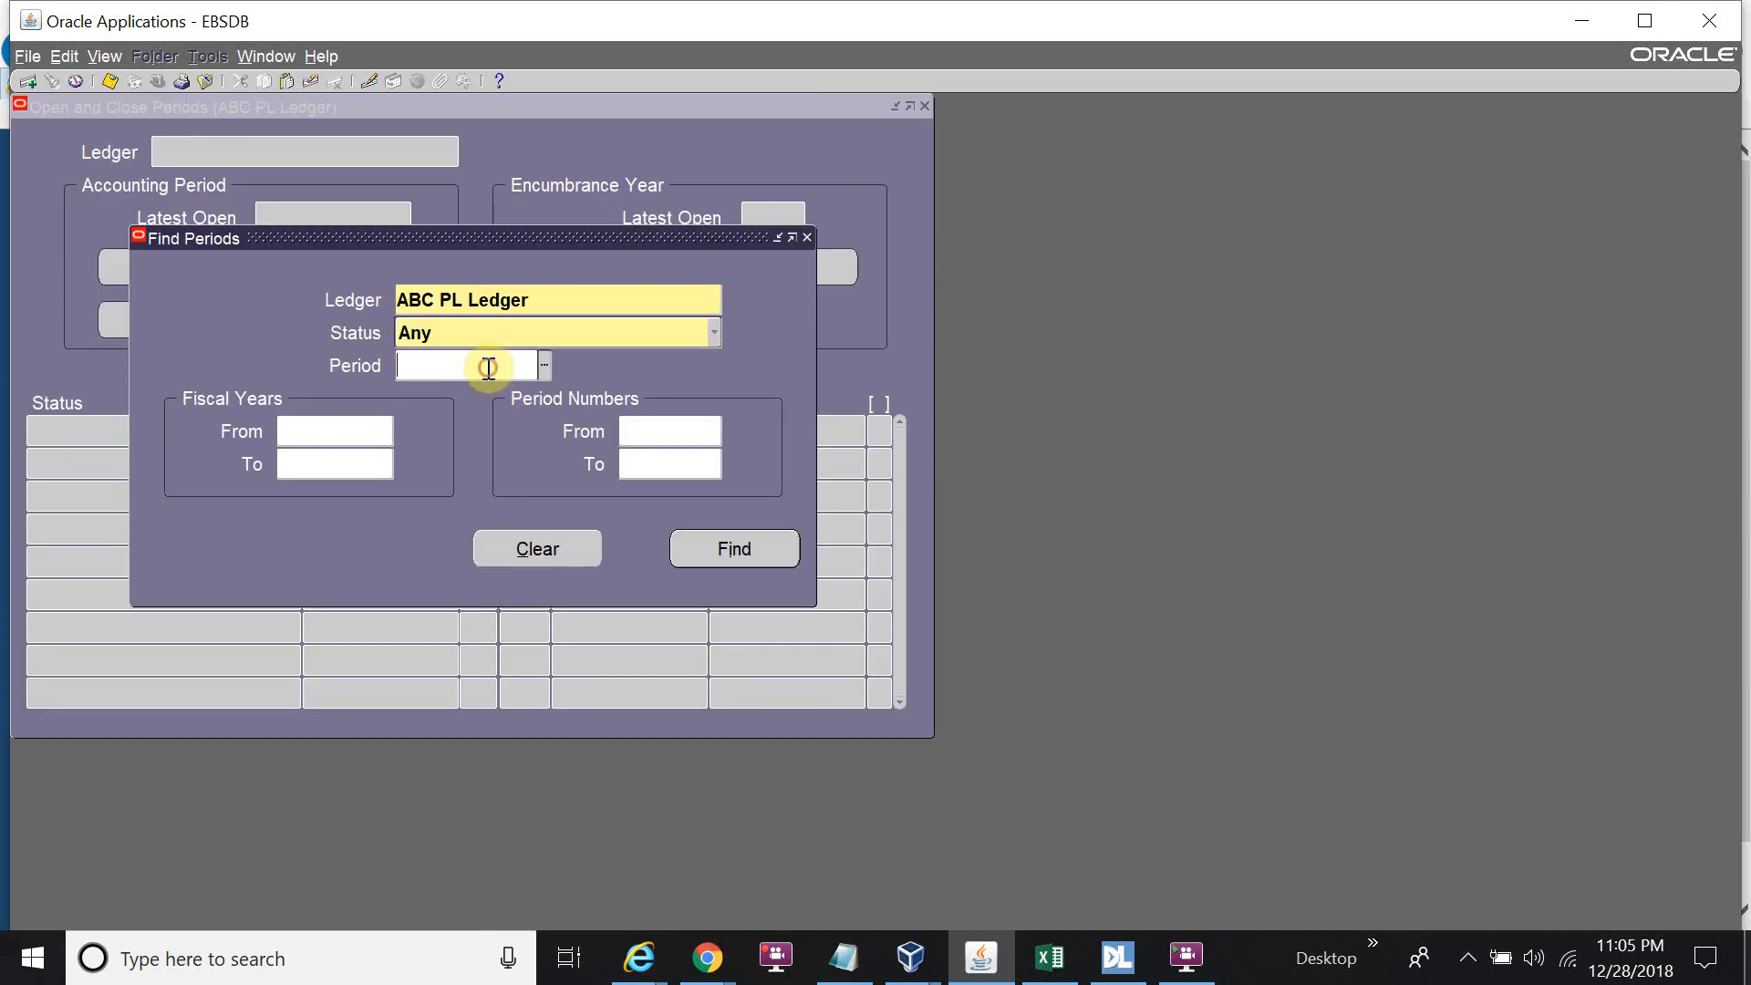
pyautogui.write('Jan-')
pyautogui.write('18')
pyautogui.press('Tab')
pyautogui.click(748, 551)
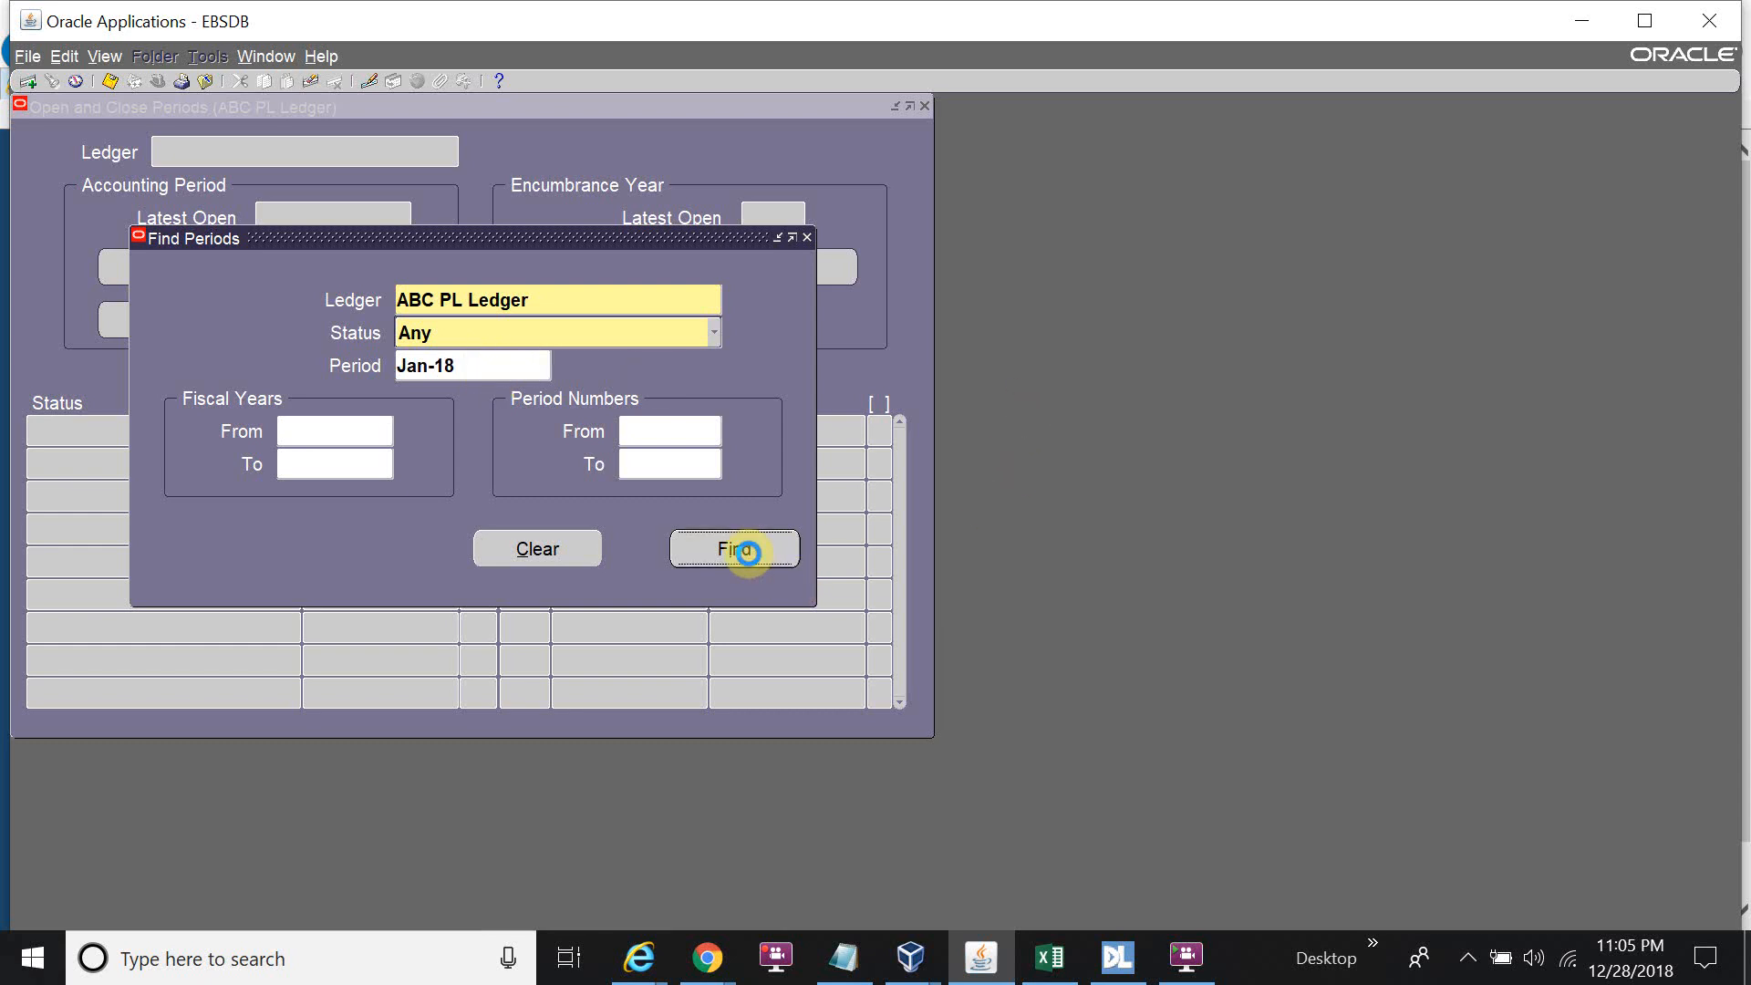
# Open Jan-18 as the first period and view the submitted request in Requests.
pyautogui.click(379, 284)
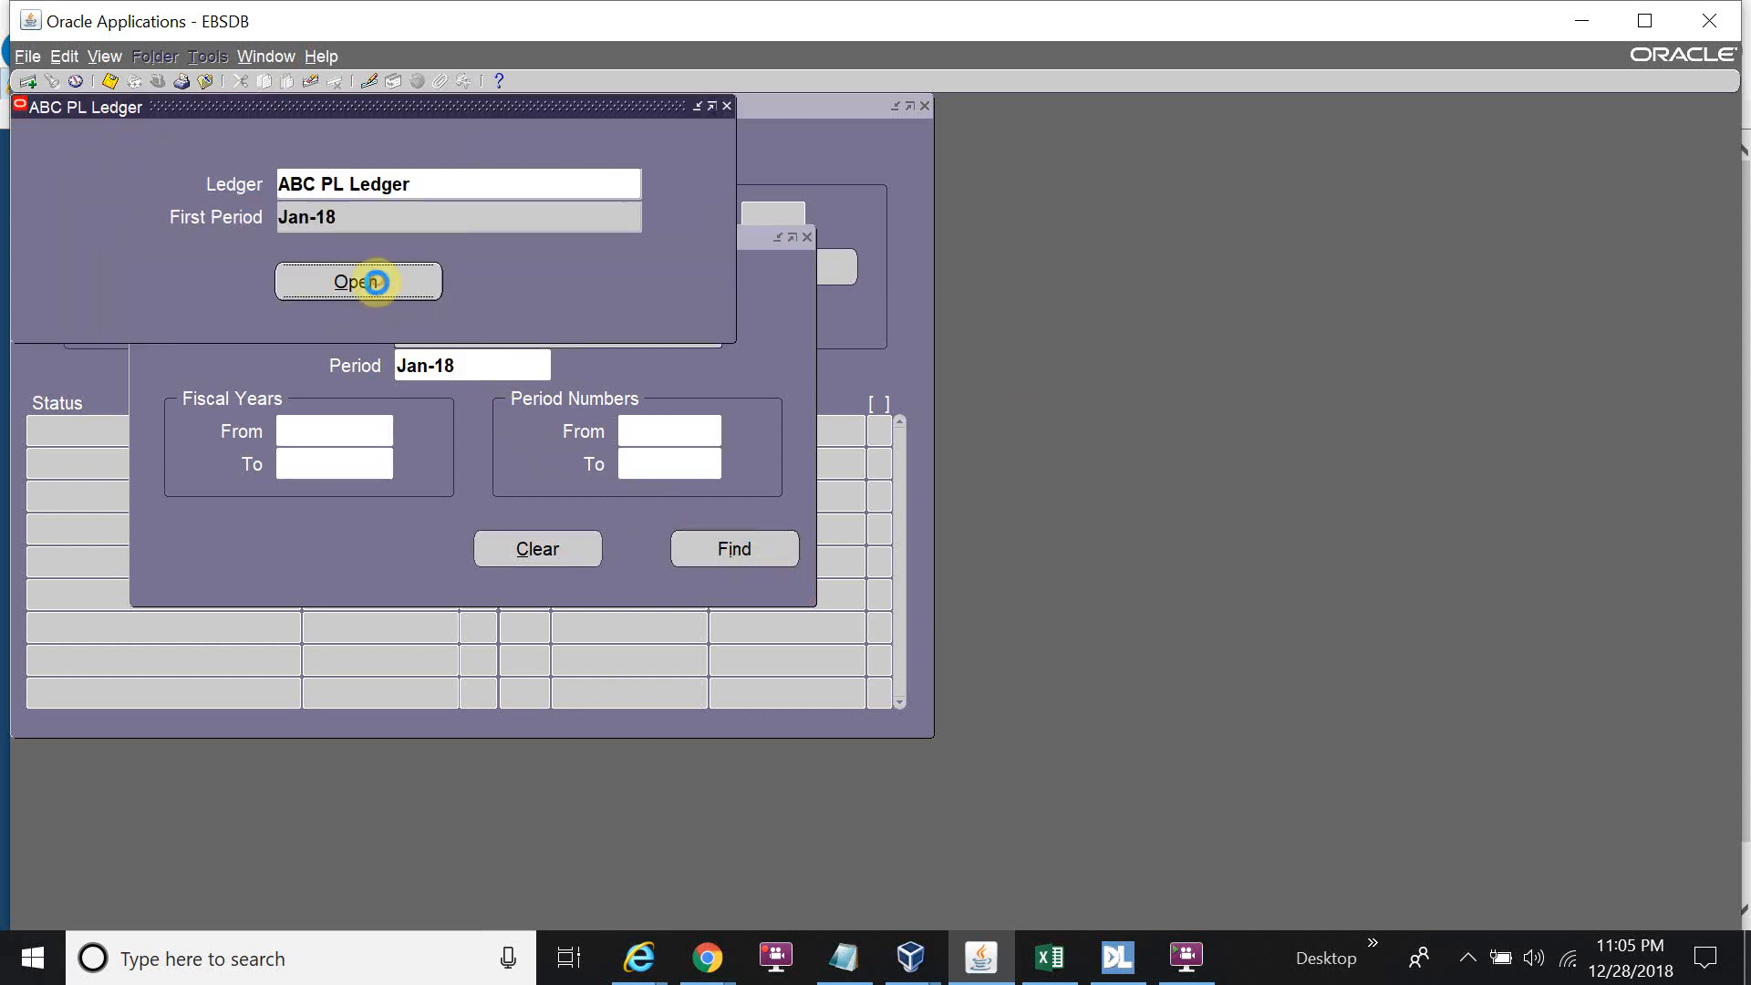
pyautogui.click(990, 561)
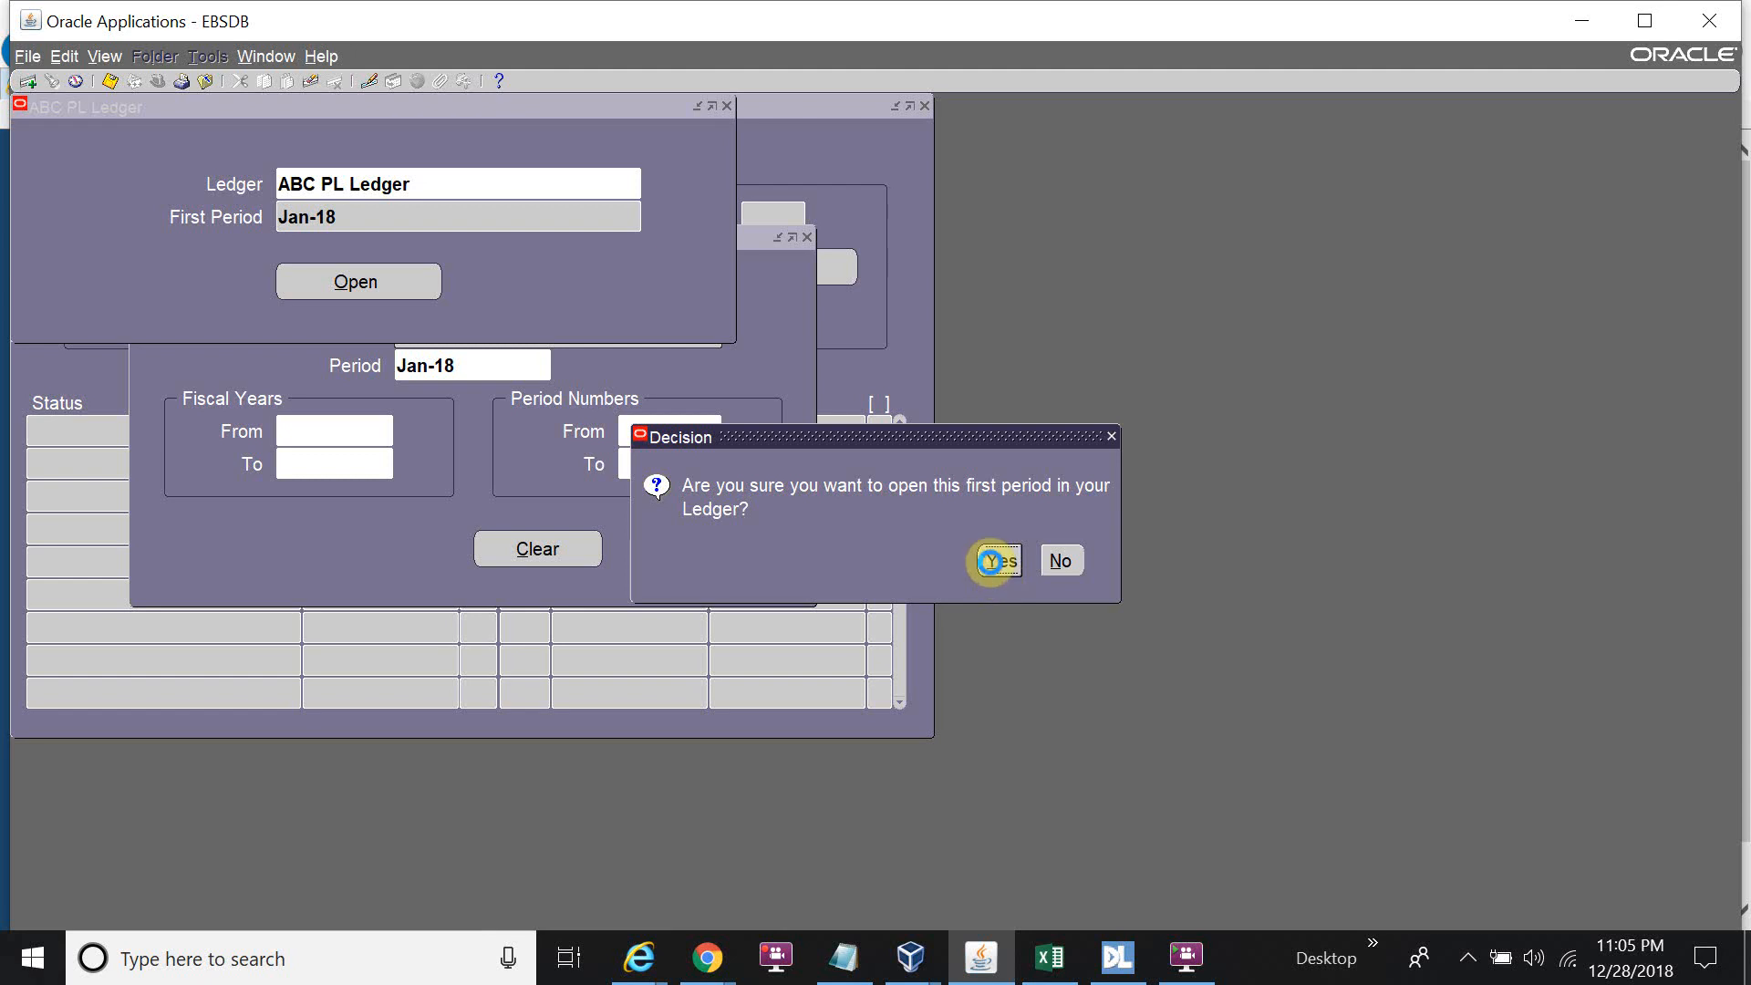
pyautogui.click(1003, 552)
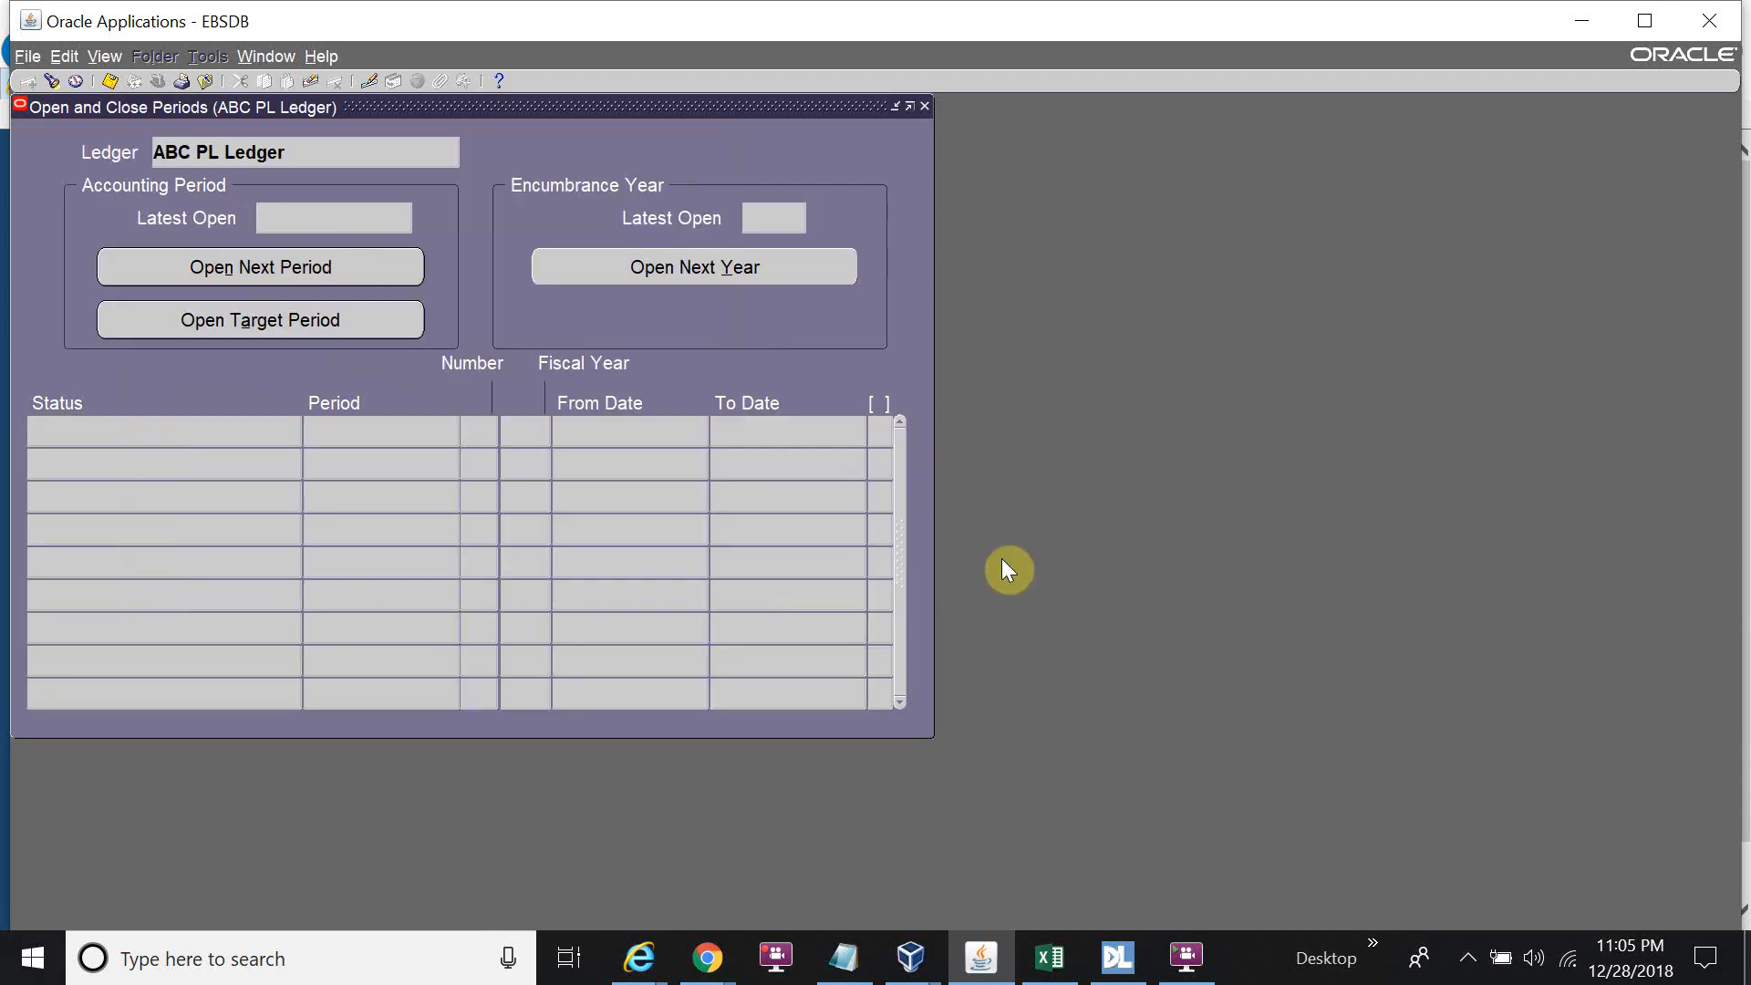
pyautogui.hotkey('alt', 'v')
pyautogui.press('r')
pyautogui.press('Return')
# Refresh the Requests list repeatedly until the Open Period request shows Completed.
pyautogui.click(218, 155)
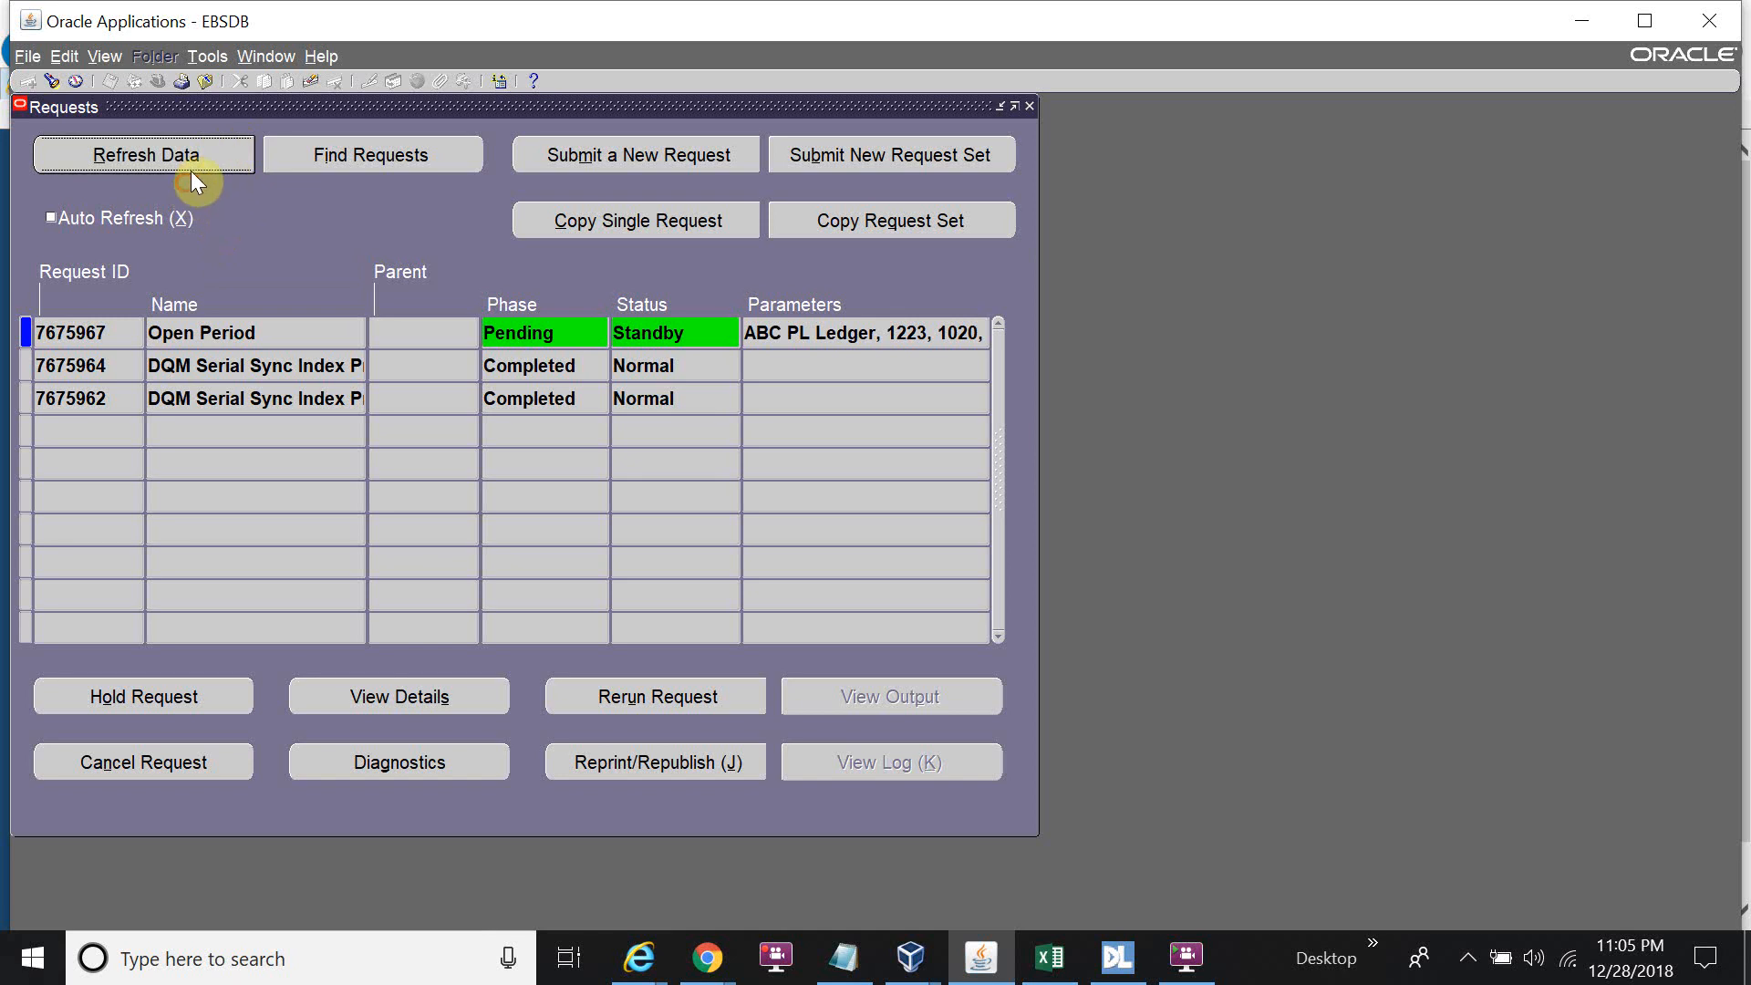
pyautogui.click(201, 152)
pyautogui.click(204, 154)
pyautogui.click(205, 154)
pyautogui.click(204, 155)
pyautogui.click(199, 148)
pyautogui.click(214, 156)
pyautogui.click(212, 157)
pyautogui.click(212, 157)
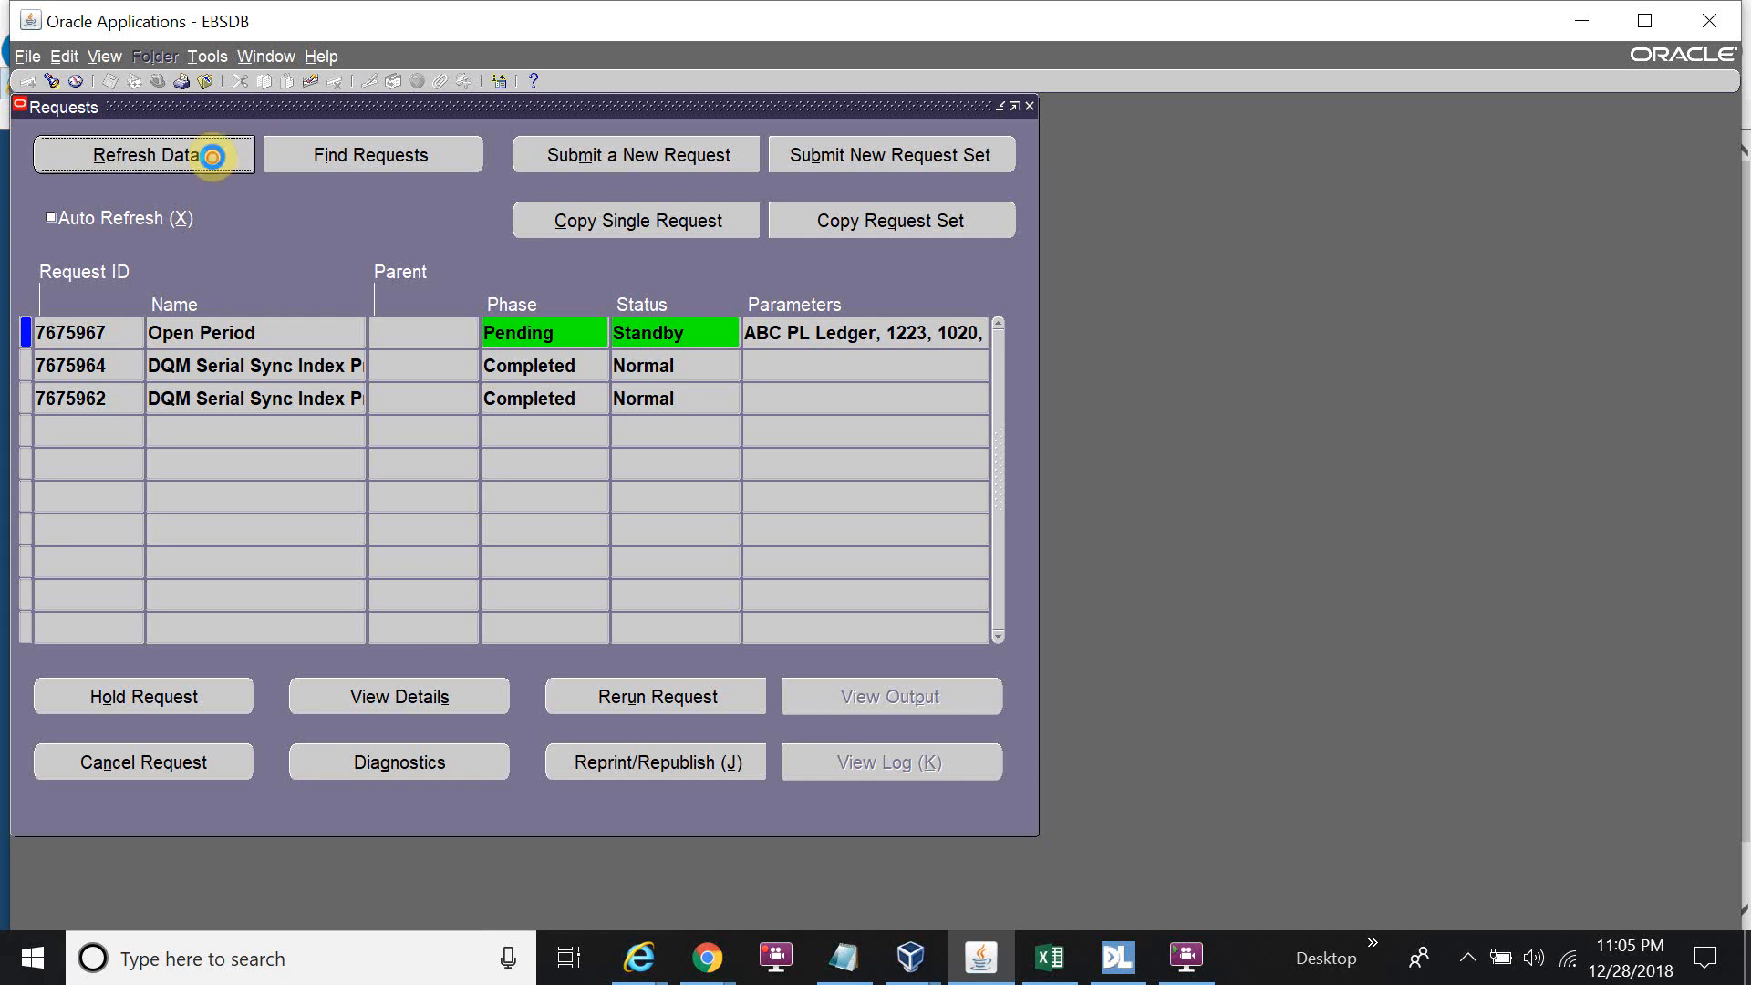
pyautogui.click(212, 157)
pyautogui.click(212, 157)
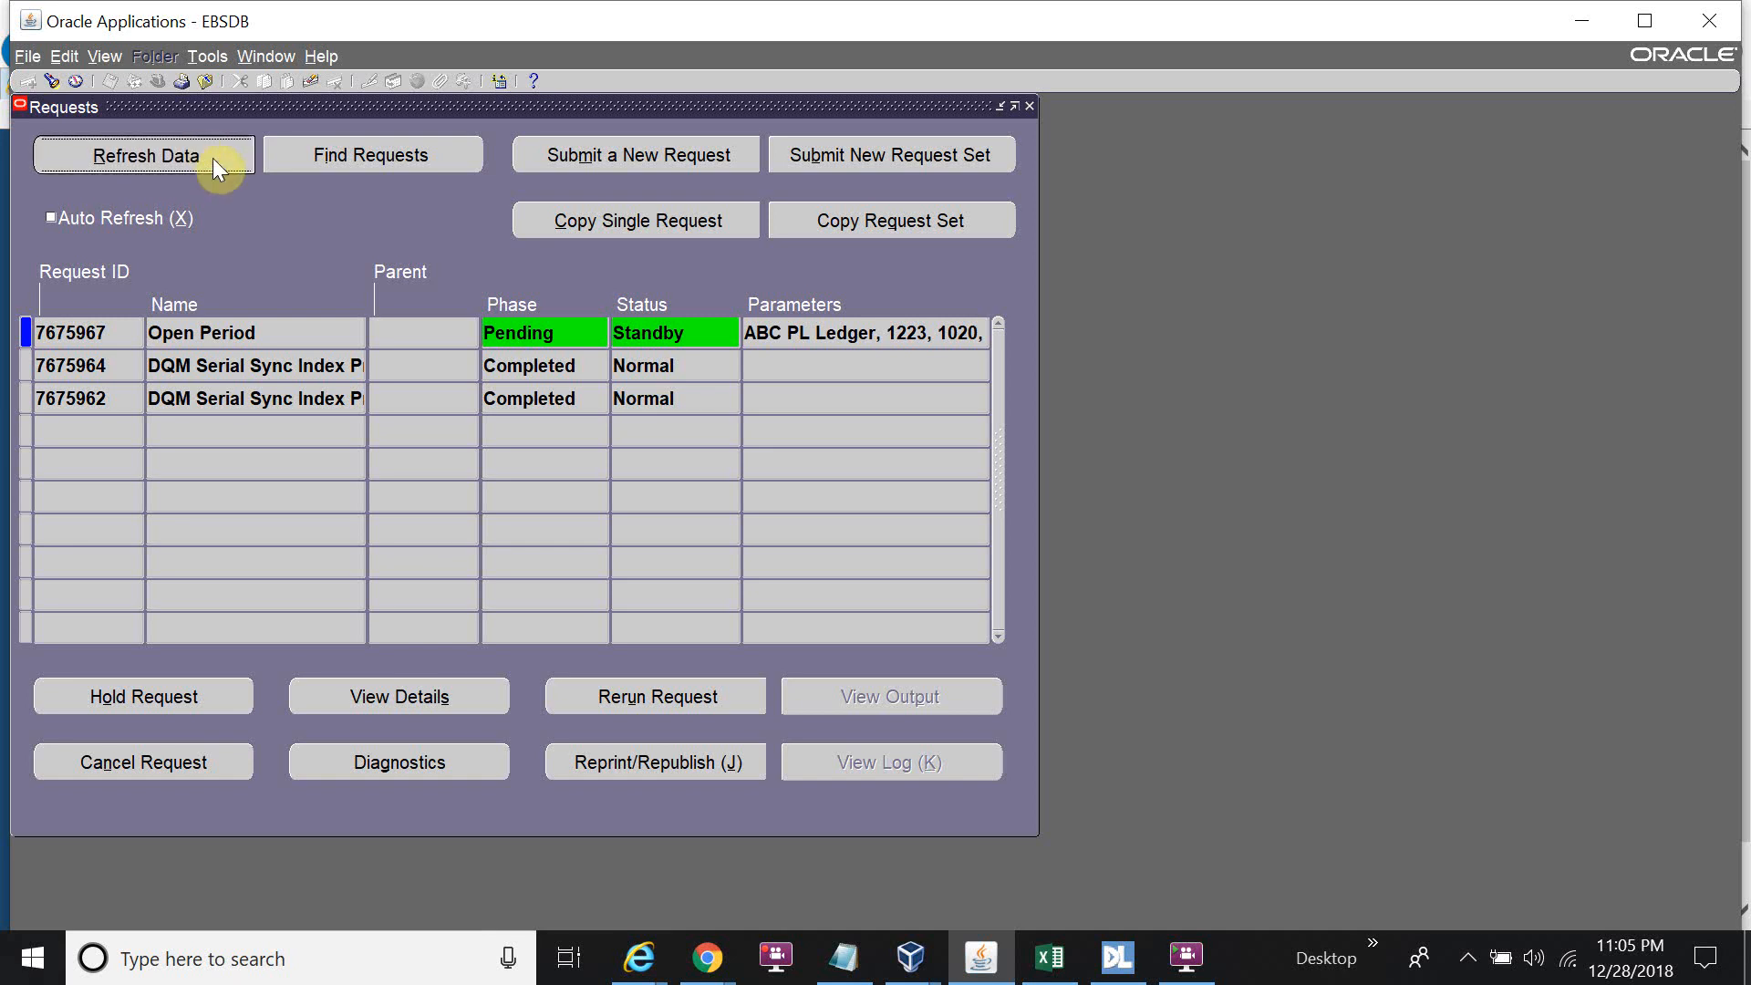
pyautogui.click(212, 157)
pyautogui.click(211, 157)
pyautogui.click(212, 156)
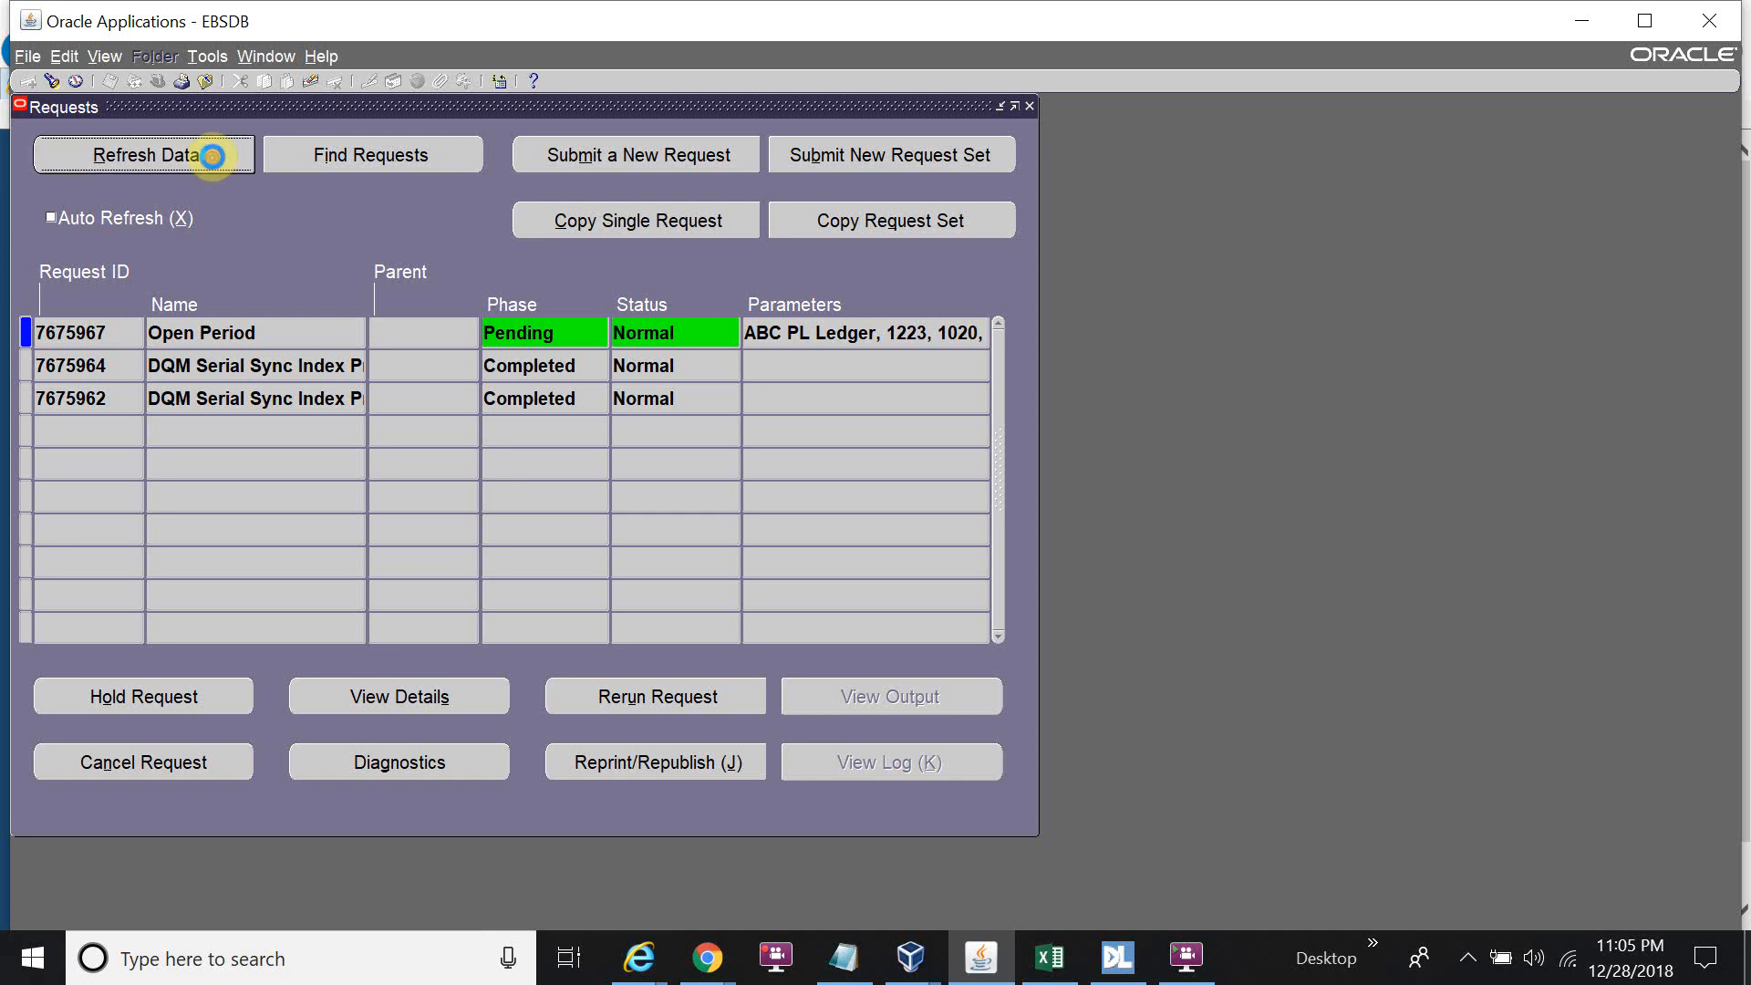
pyautogui.click(212, 157)
pyautogui.click(212, 157)
pyautogui.click(211, 157)
pyautogui.click(212, 155)
pyautogui.click(211, 156)
pyautogui.click(211, 156)
pyautogui.click(211, 156)
pyautogui.click(212, 156)
pyautogui.click(211, 155)
pyautogui.click(212, 155)
pyautogui.click(212, 155)
pyautogui.click(211, 155)
pyautogui.click(217, 162)
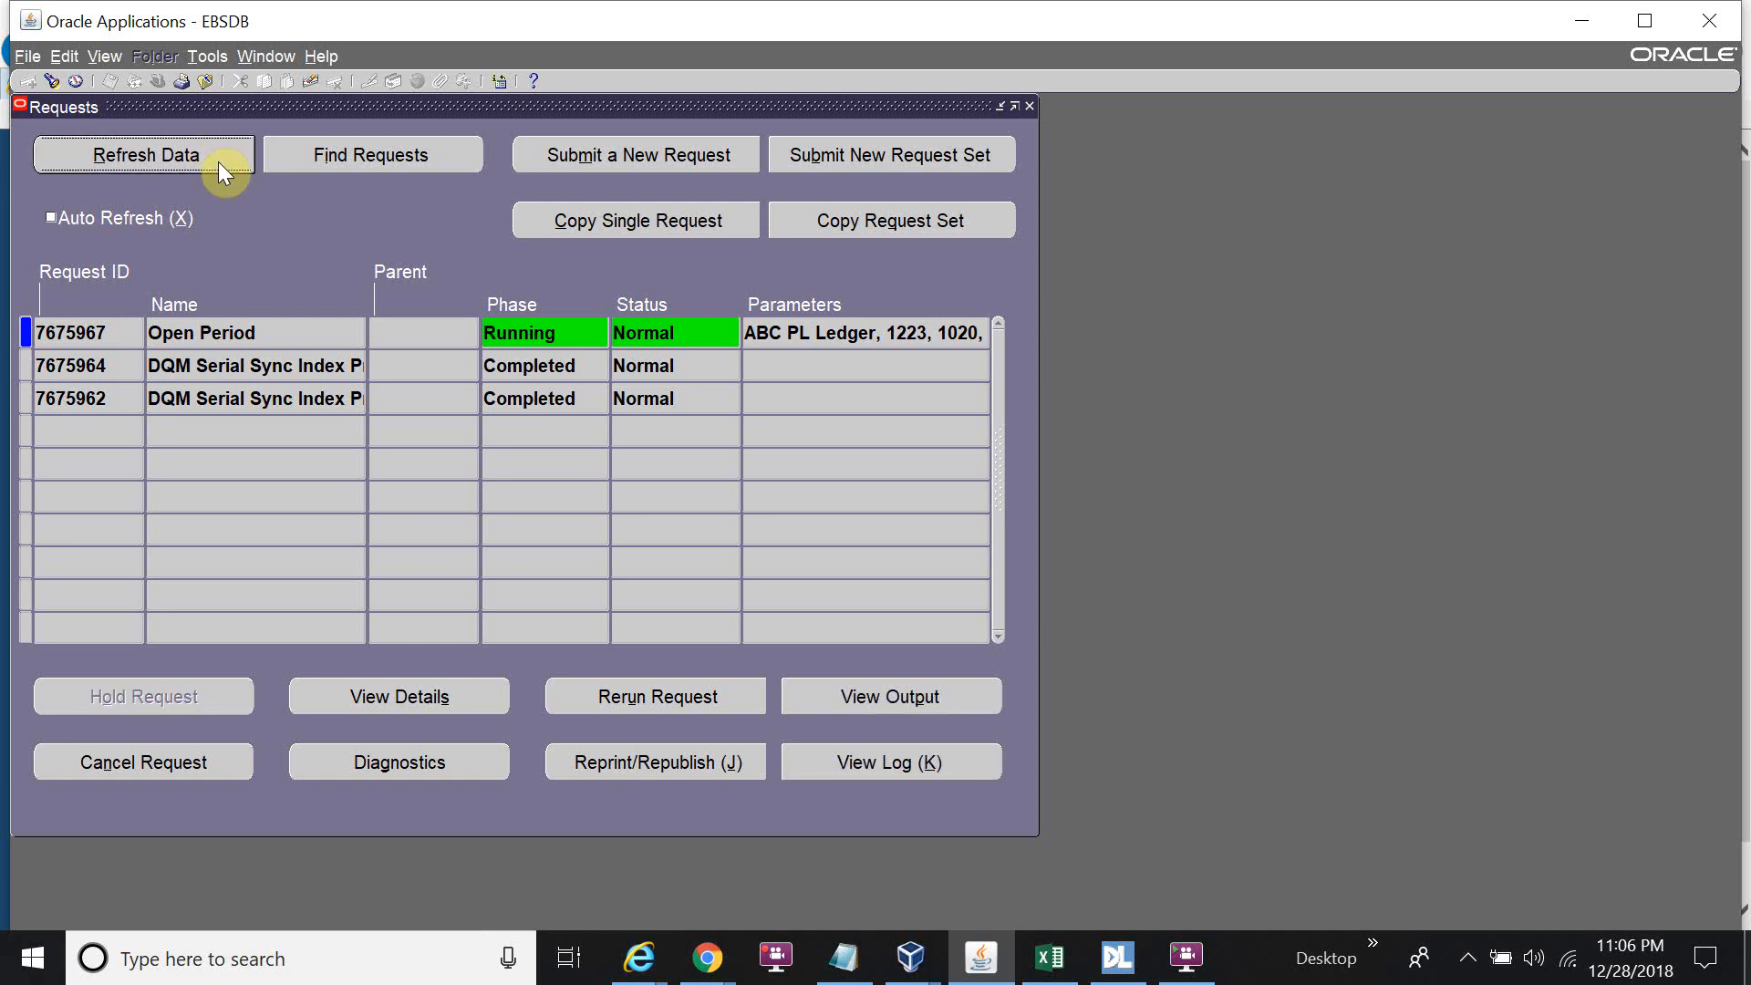
pyautogui.click(217, 161)
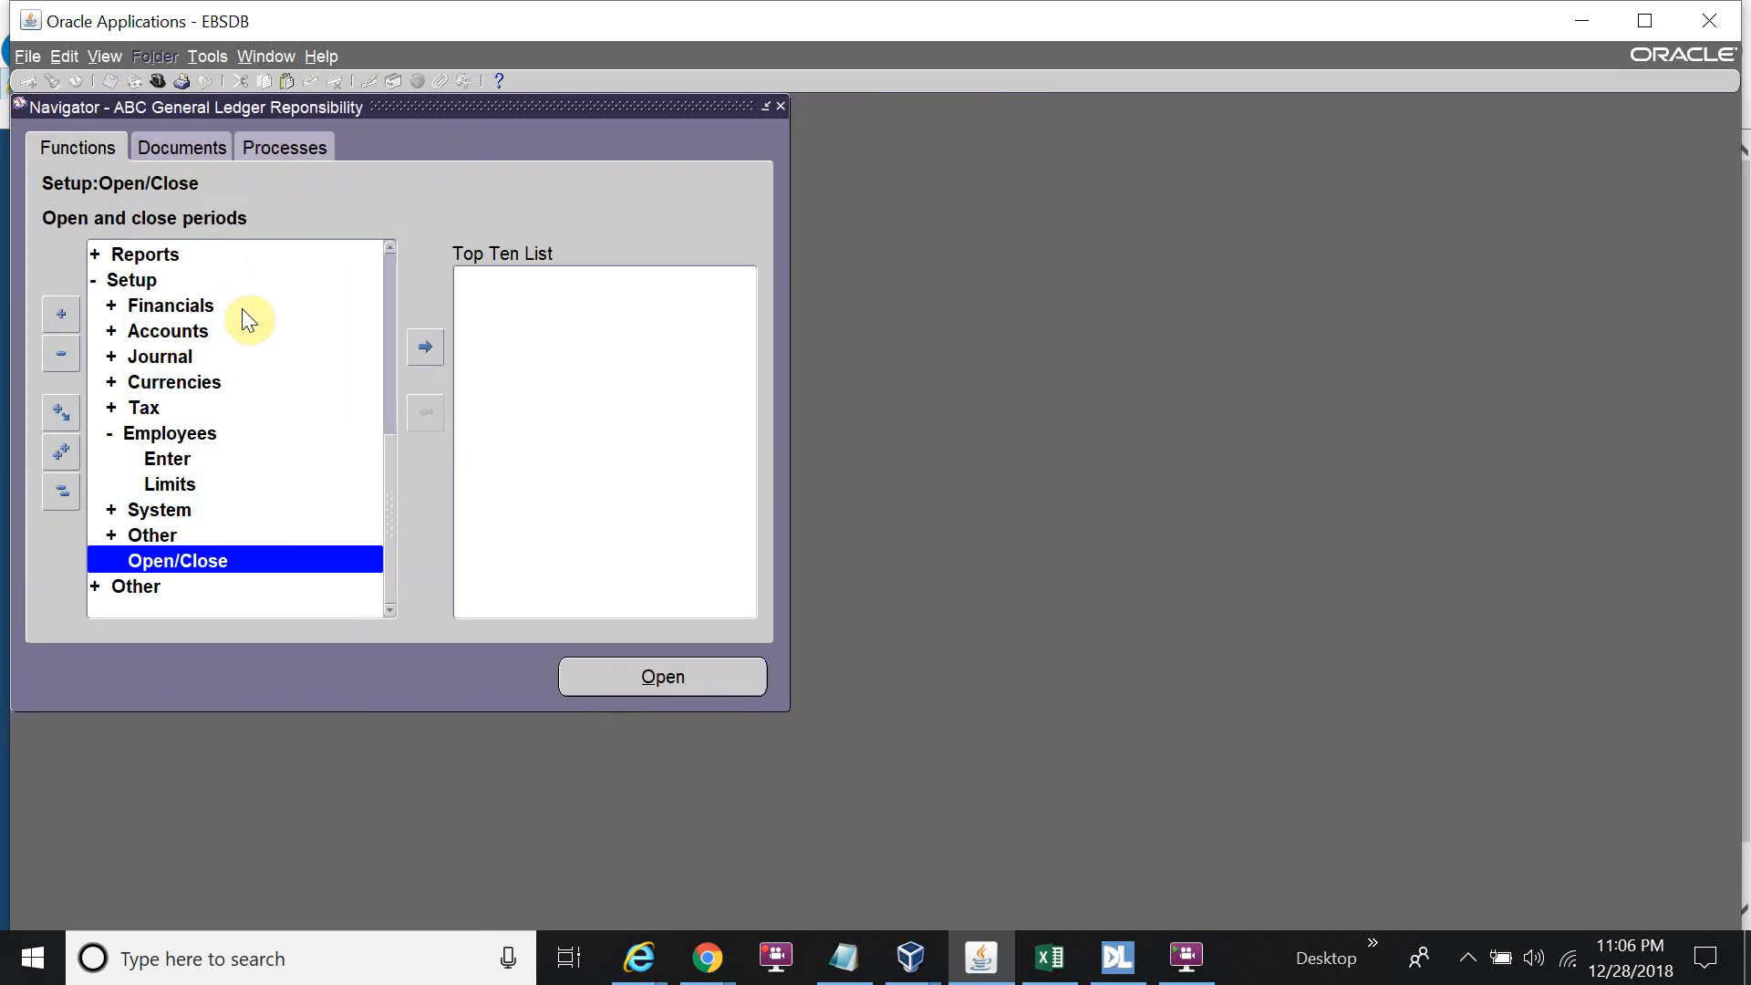
# Create new journal 'Test Journal 1' for ABC PL Ledger, Jan-18, and begin its first line.
pyautogui.scroll(5, 255, 330)
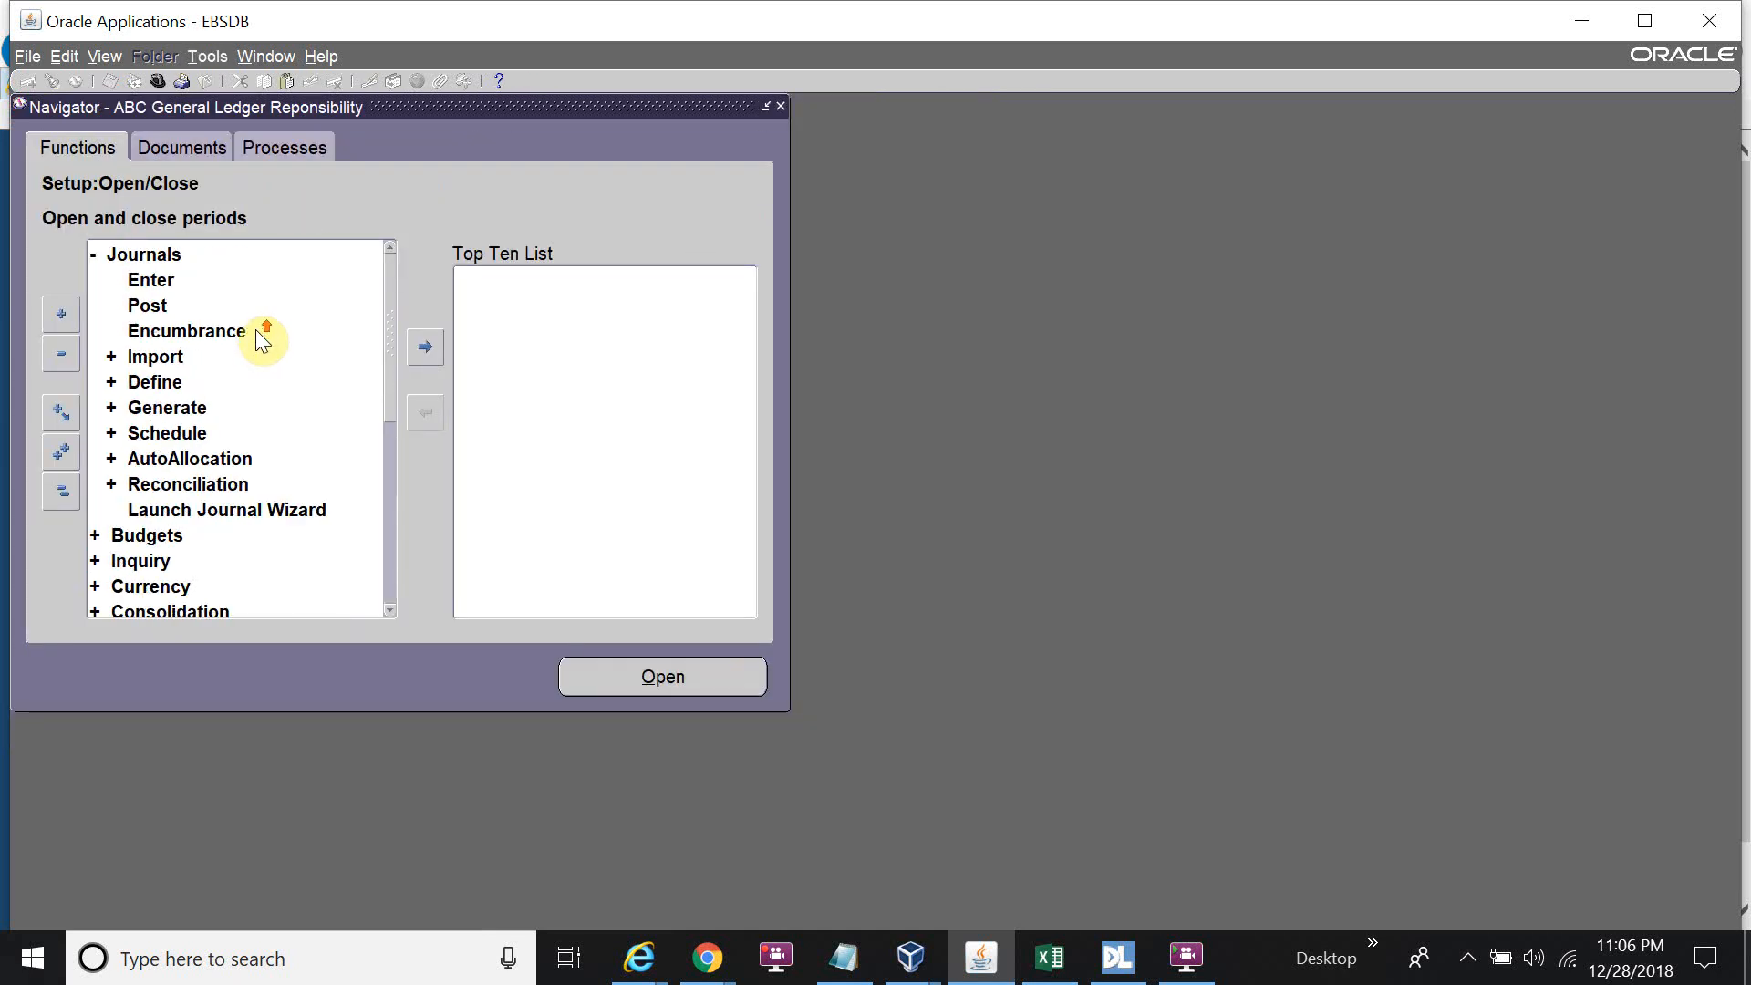
pyautogui.doubleClick(187, 277)
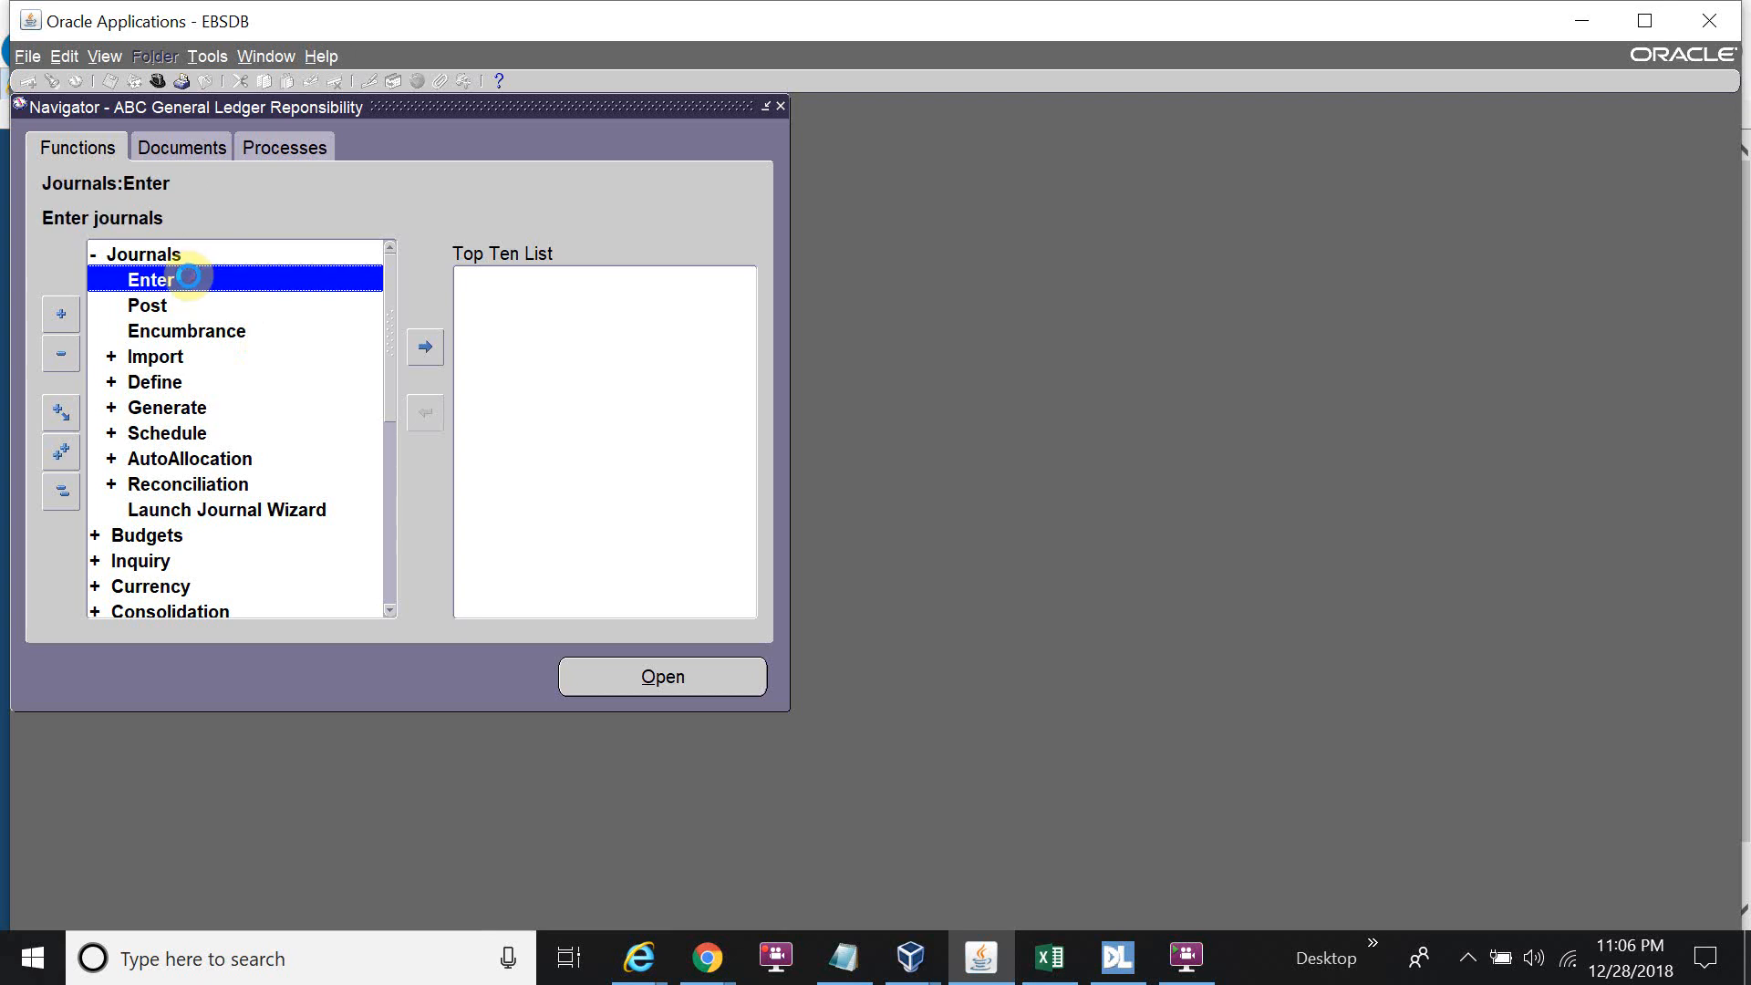
pyautogui.press('F4')
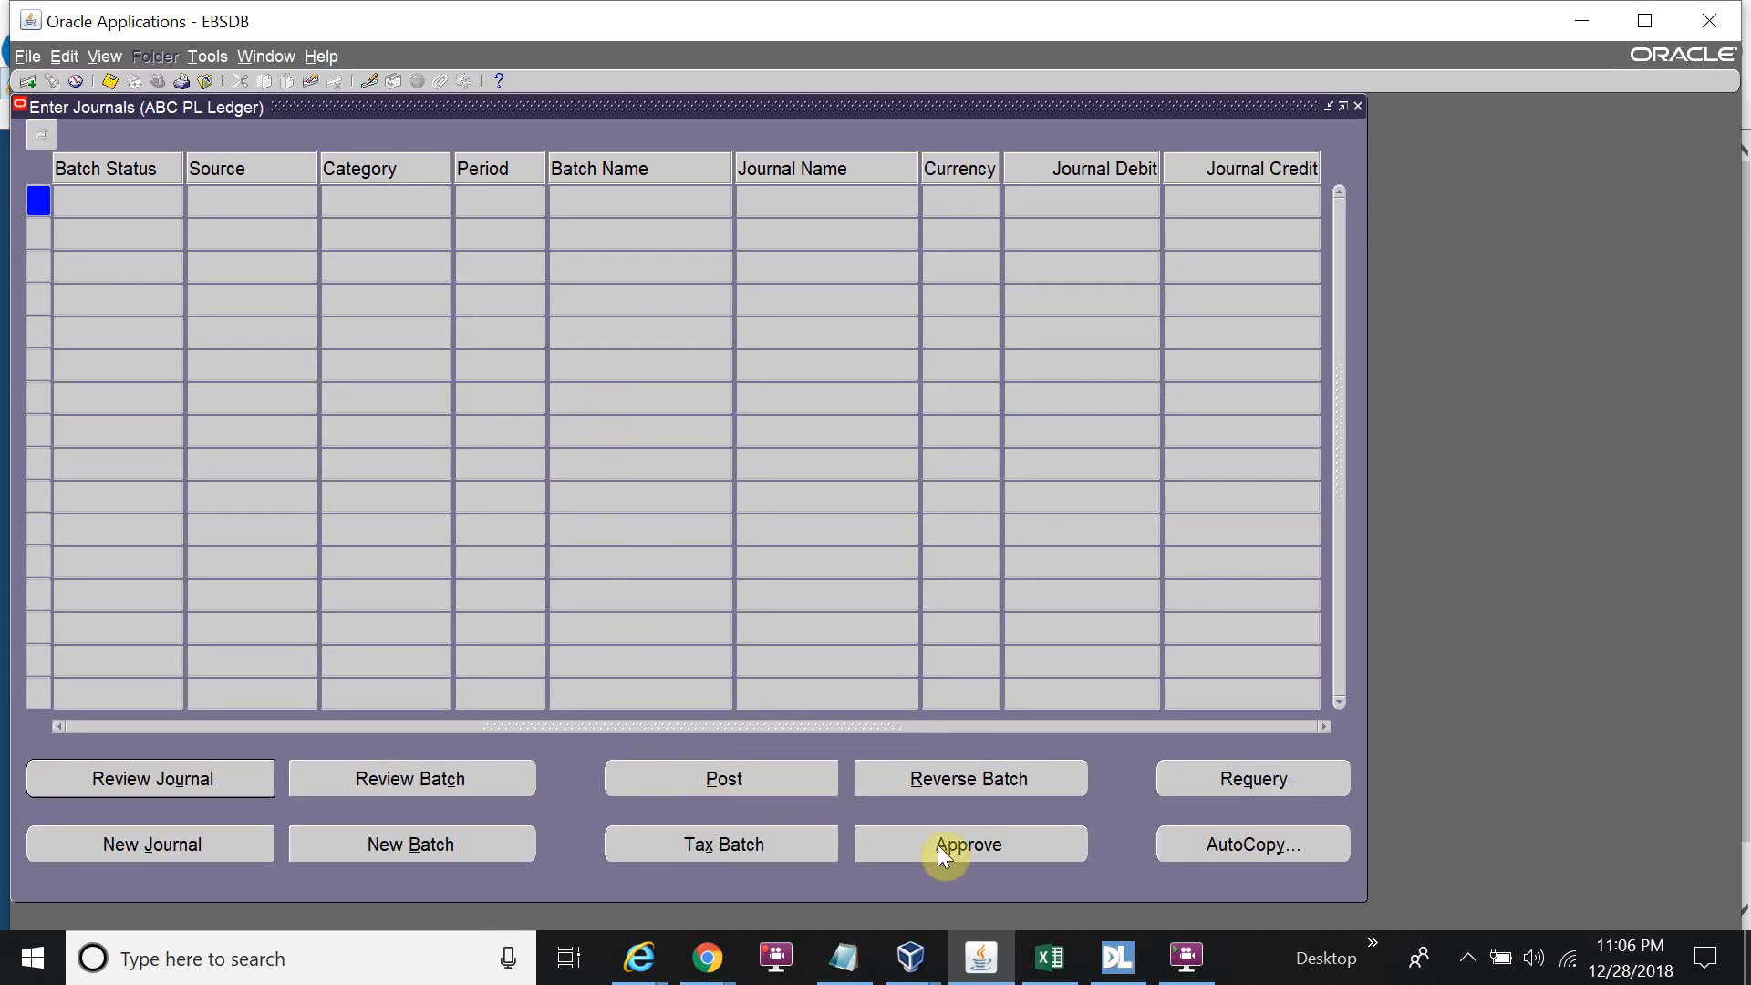
pyautogui.click(228, 839)
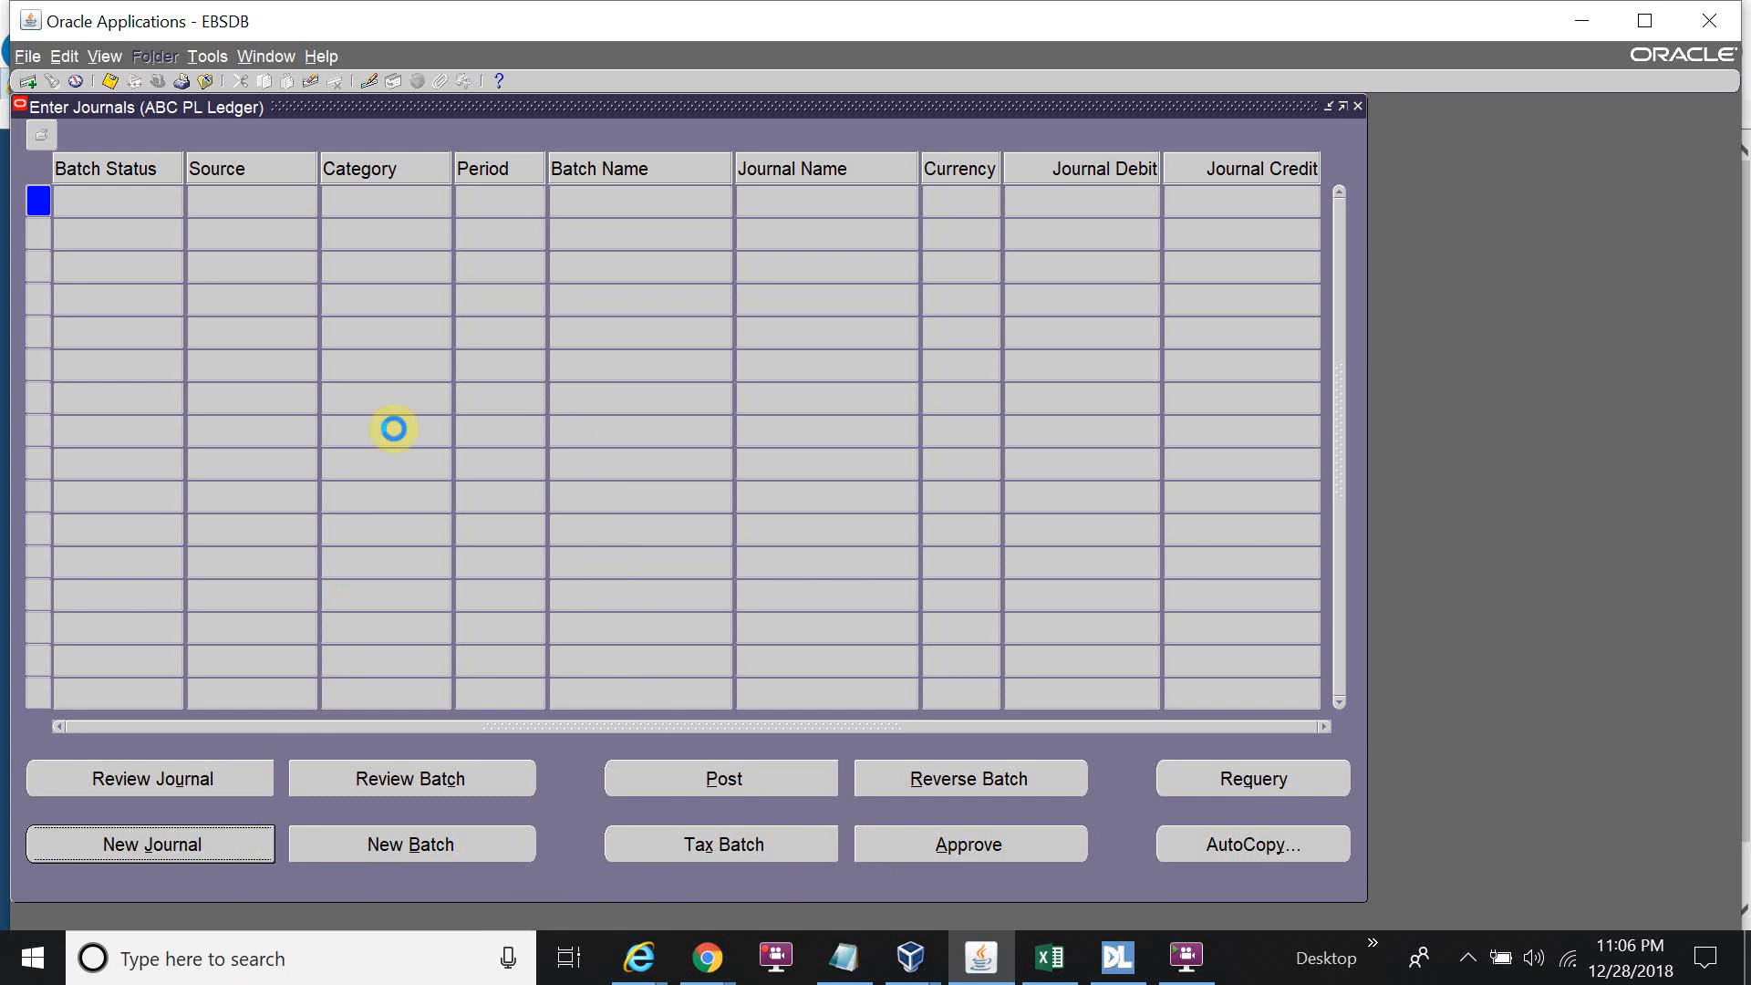
pyautogui.write('Test')
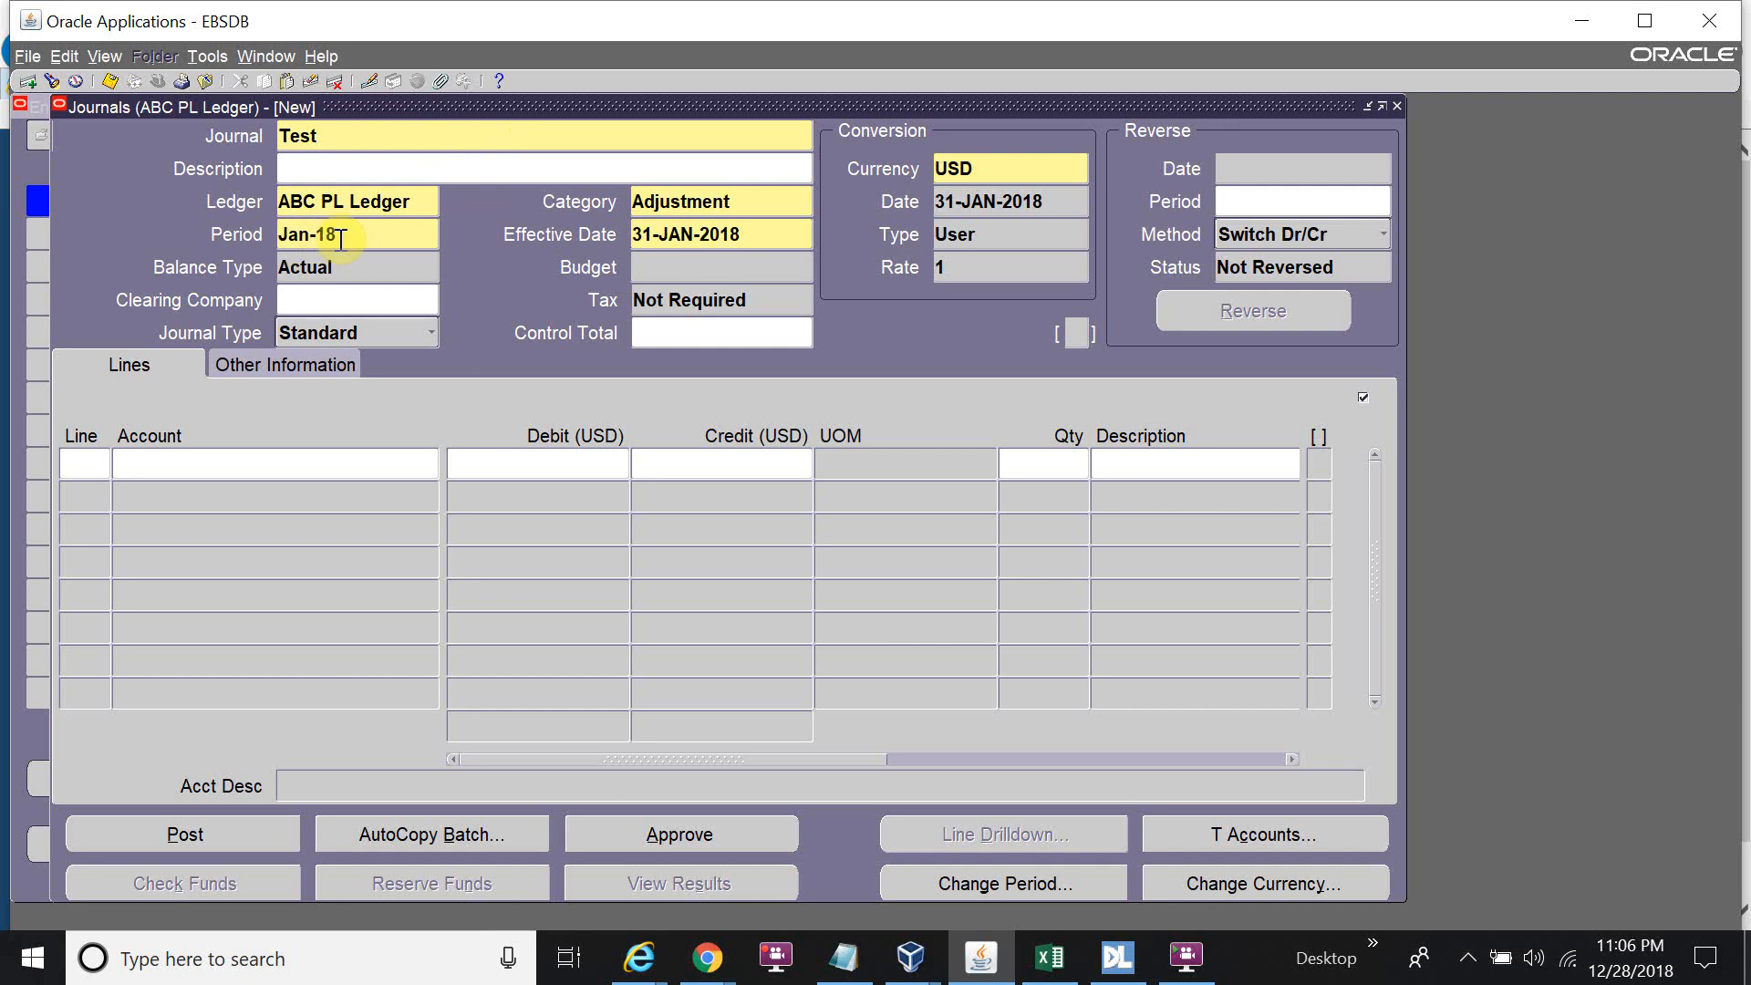
pyautogui.write('Journal 1')
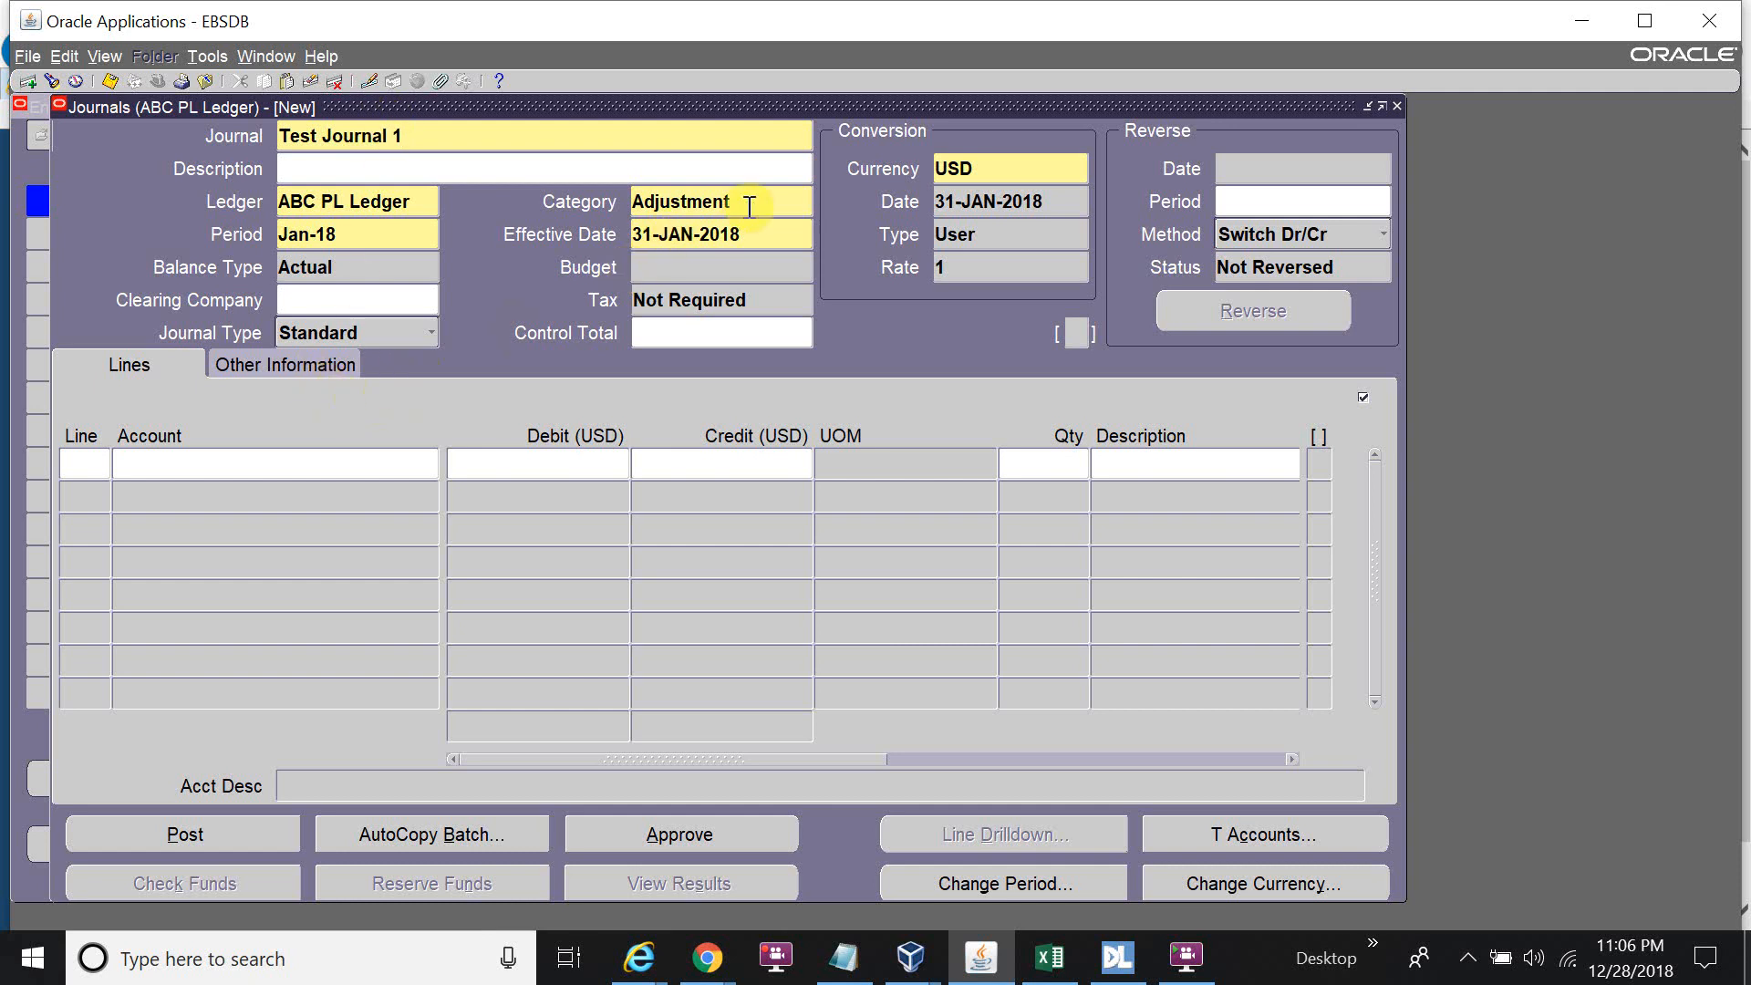
pyautogui.click(170, 465)
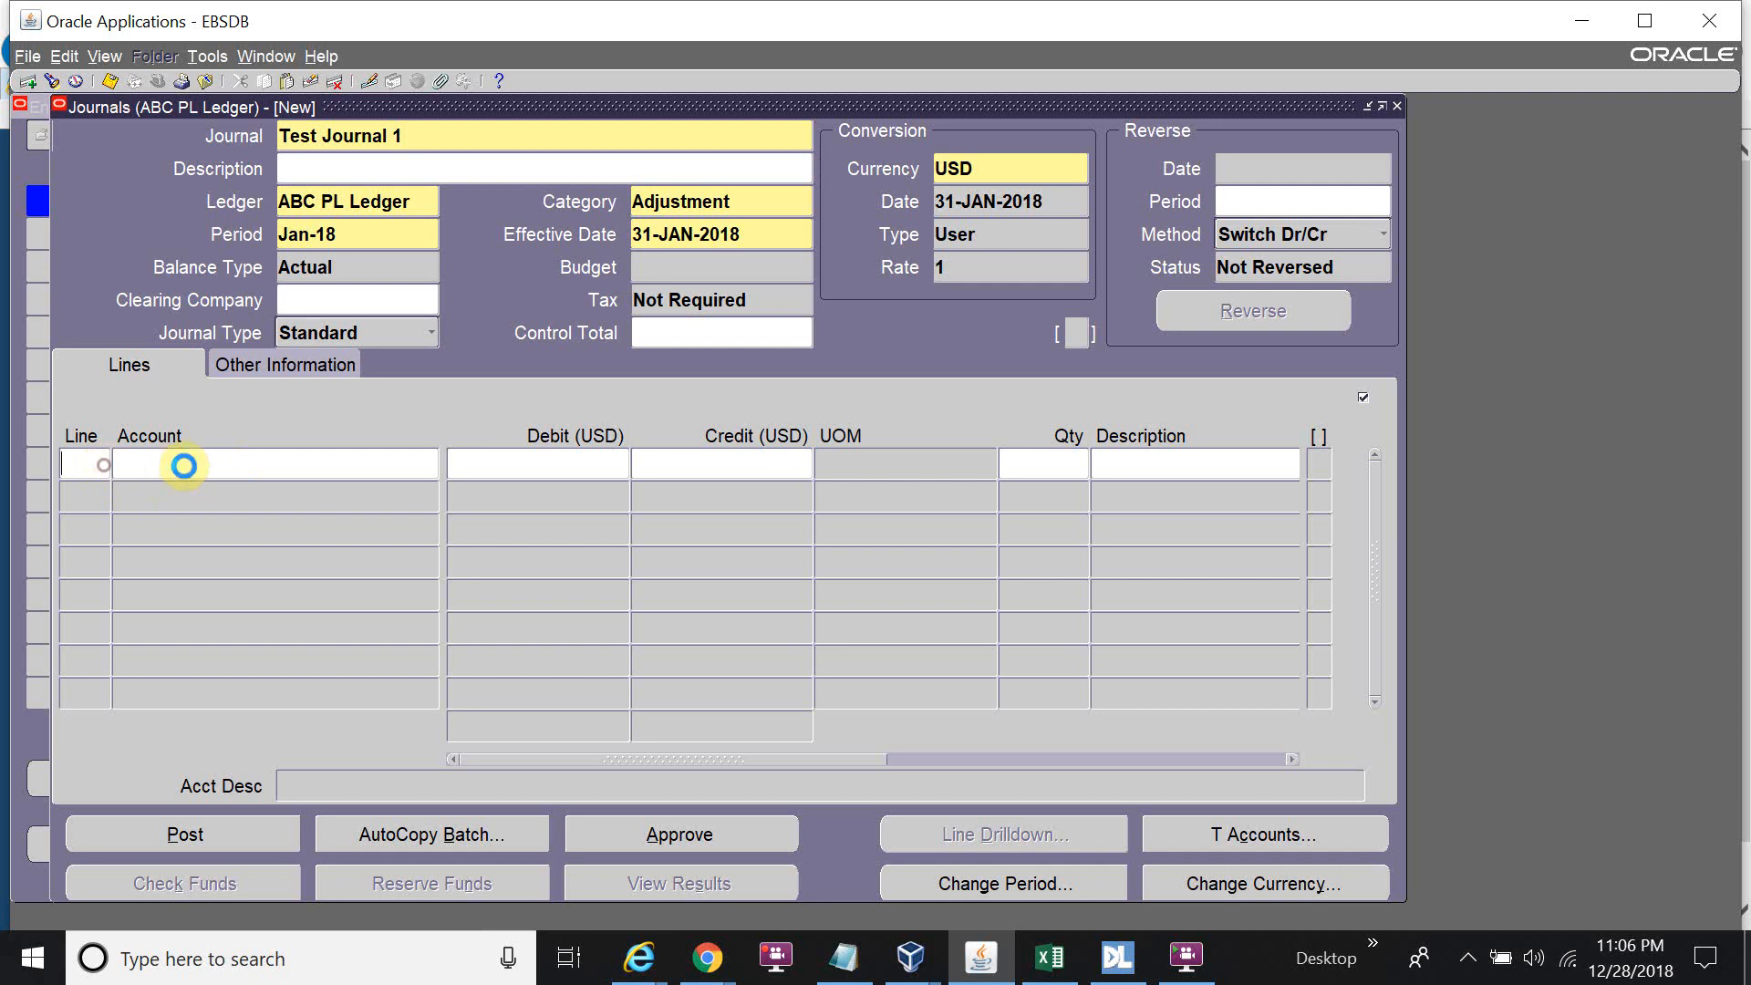
# Enter company 01, branch 000 and department 000 for line 1's account.
pyautogui.click(297, 487)
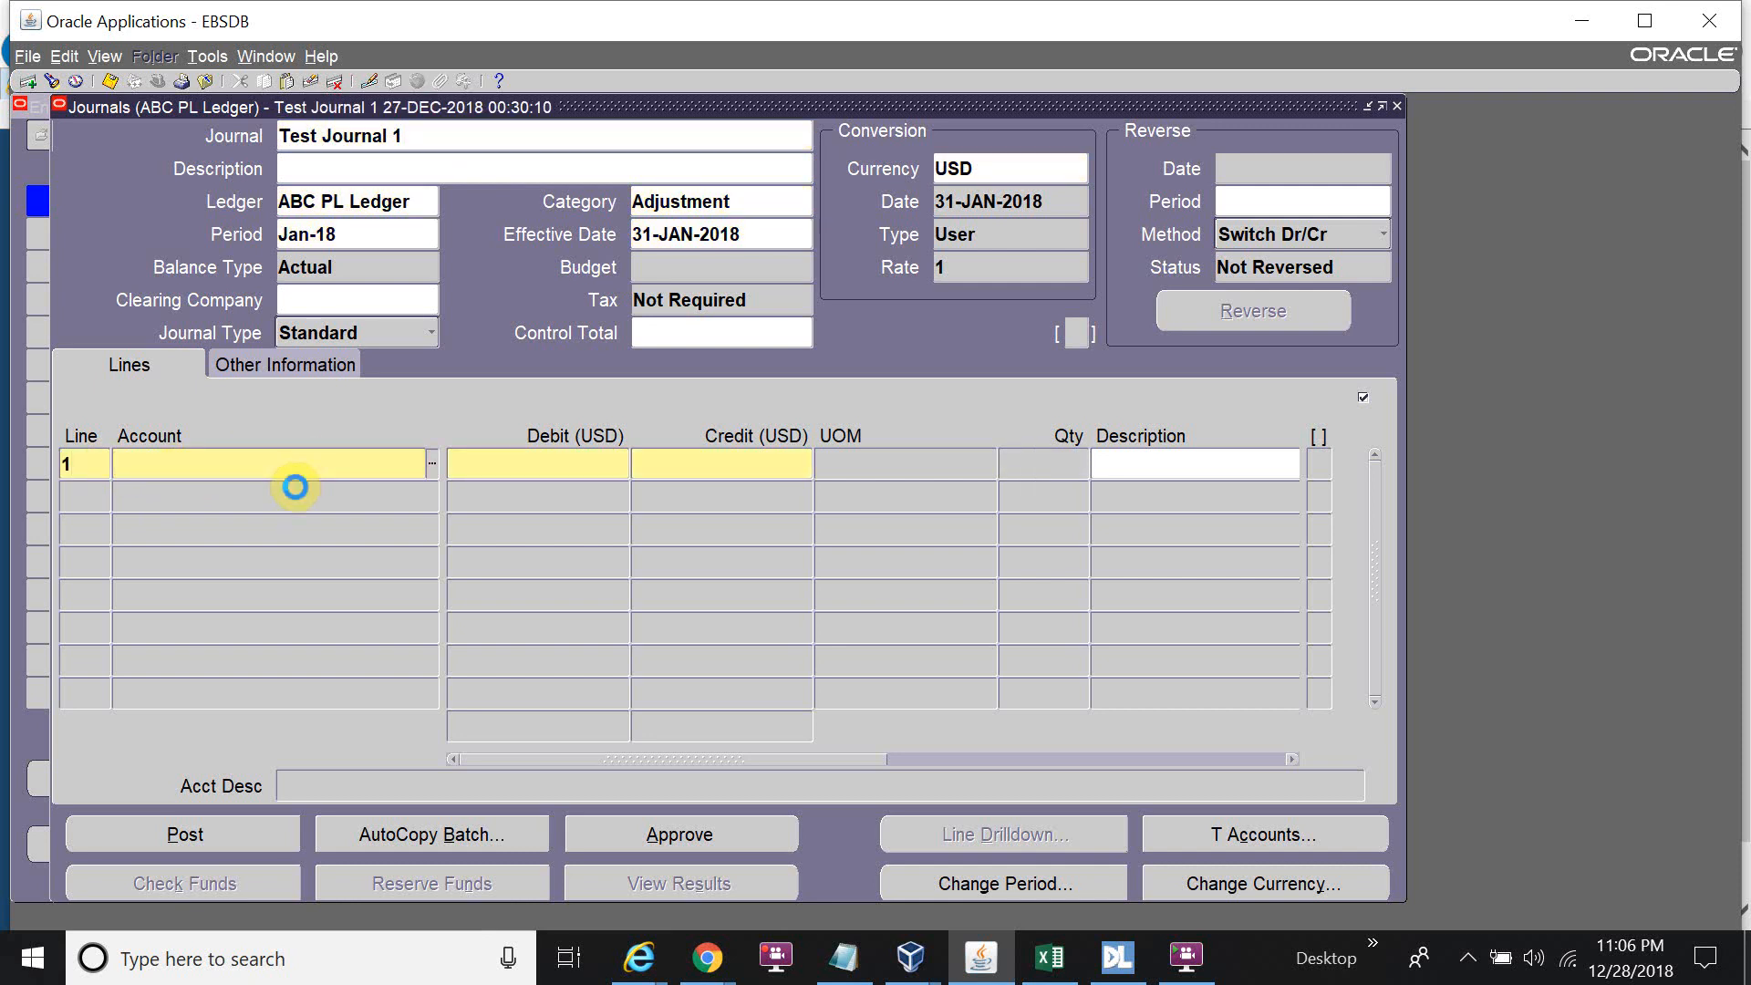
pyautogui.write('01')
pyautogui.press('Tab')
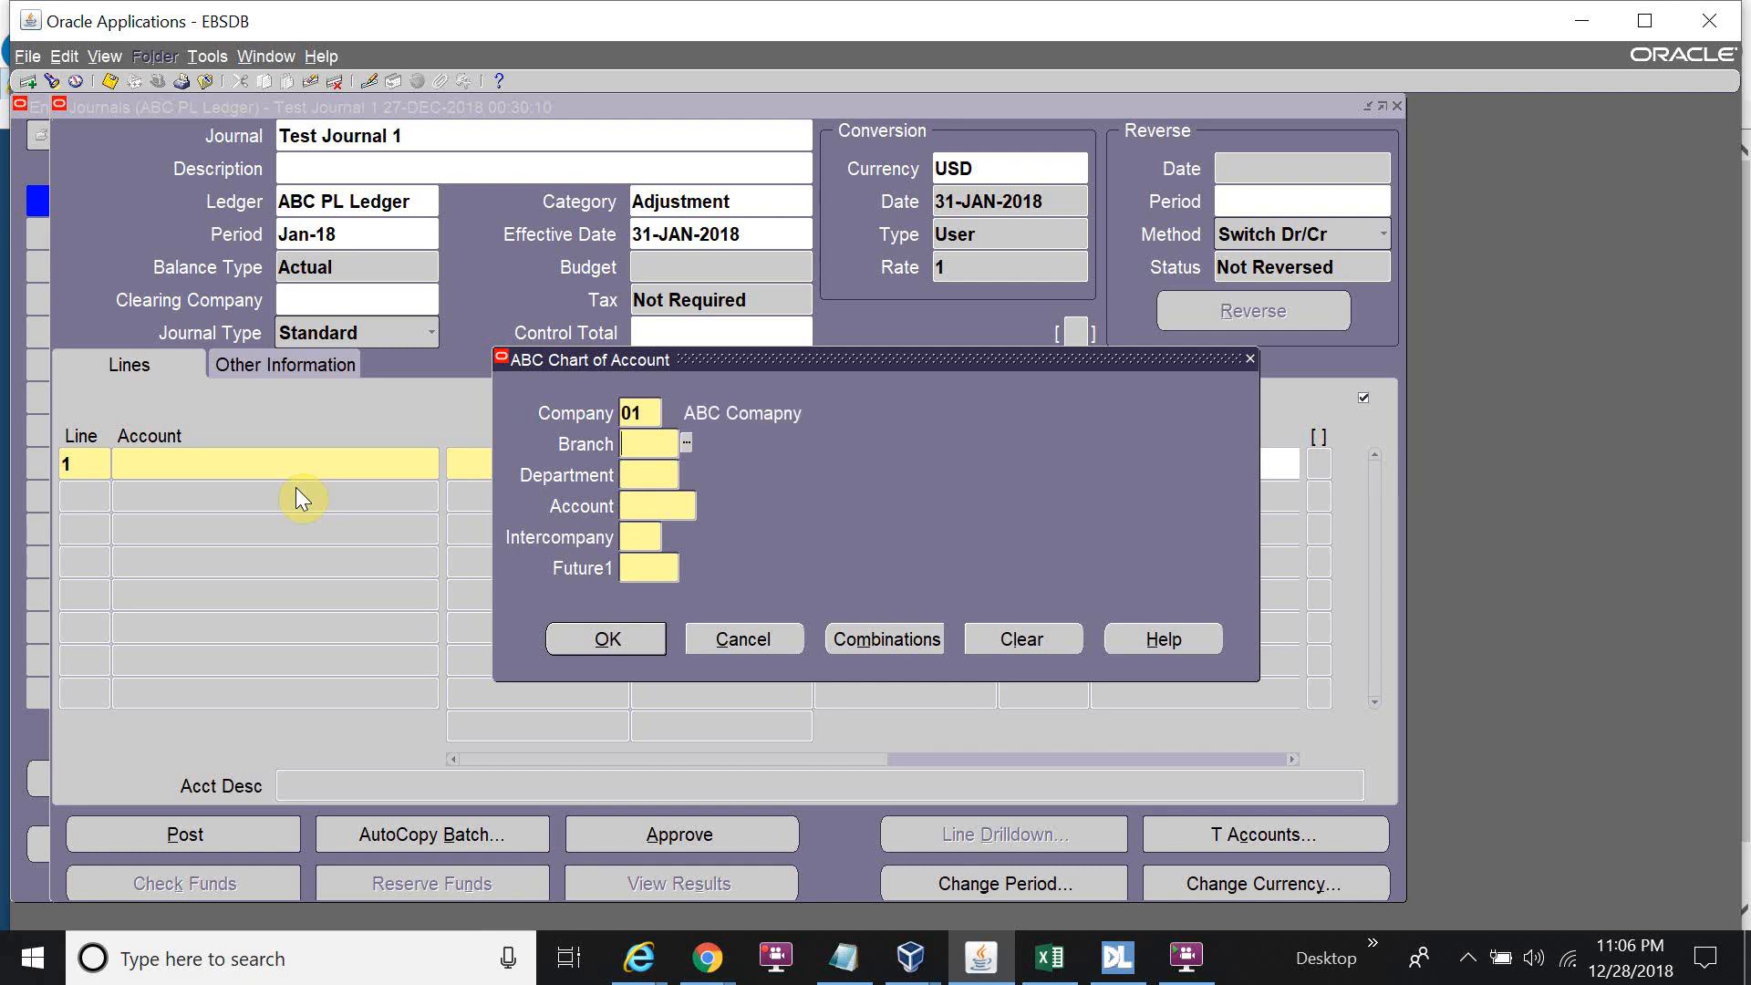
pyautogui.write('000')
pyautogui.press('Tab')
pyautogui.write('000')
pyautogui.press('Tab')
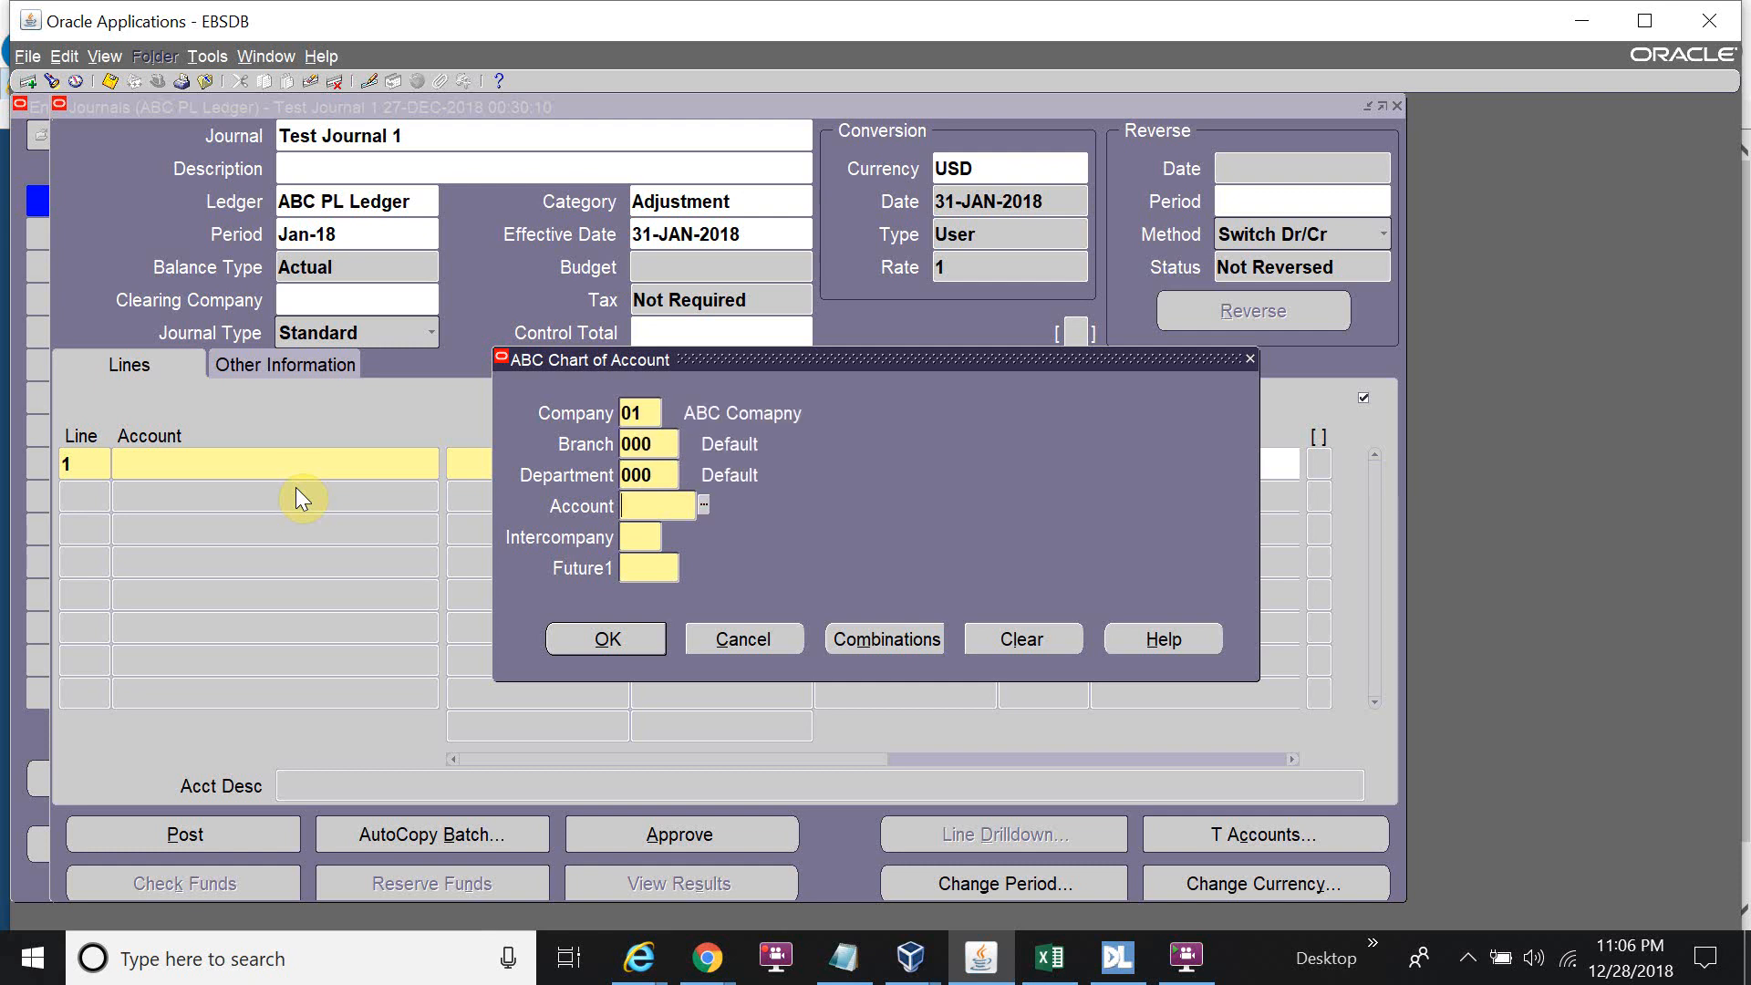
# Complete line 1 as account 2252 Accrued Expenses (01.000.000.2252.00.000) with a 1000 debit.
pyautogui.hotkey('ctrl', 'l')
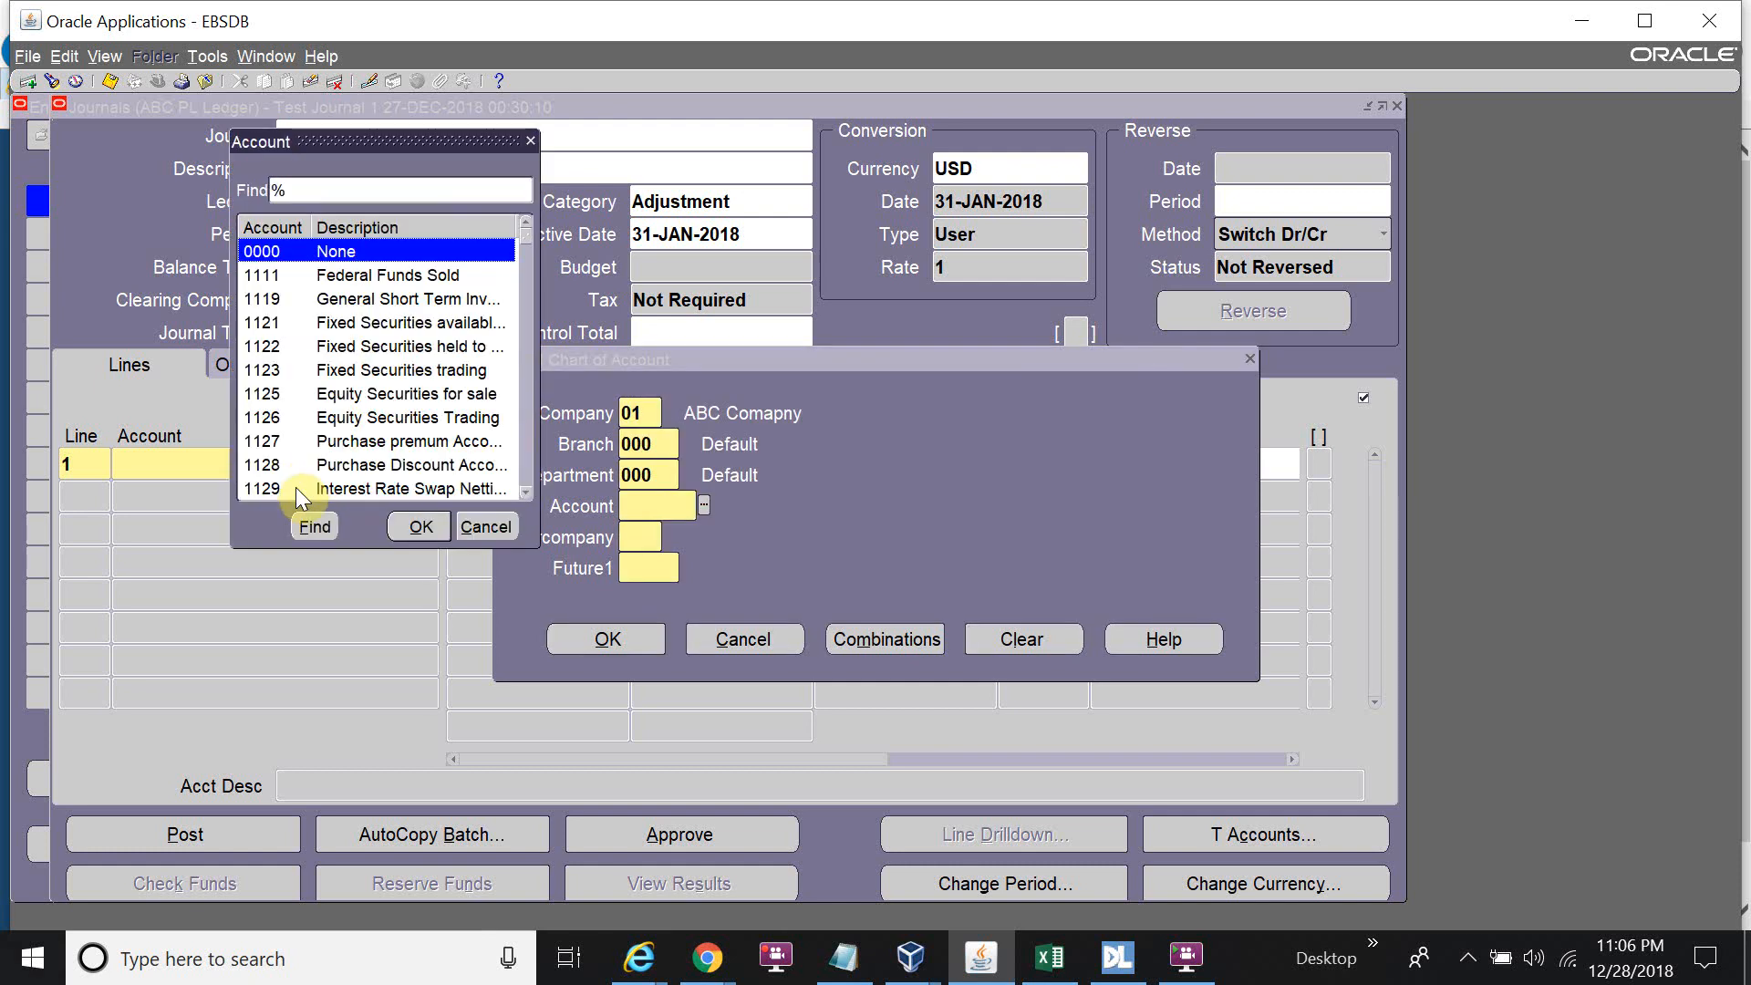
pyautogui.write('Ex')
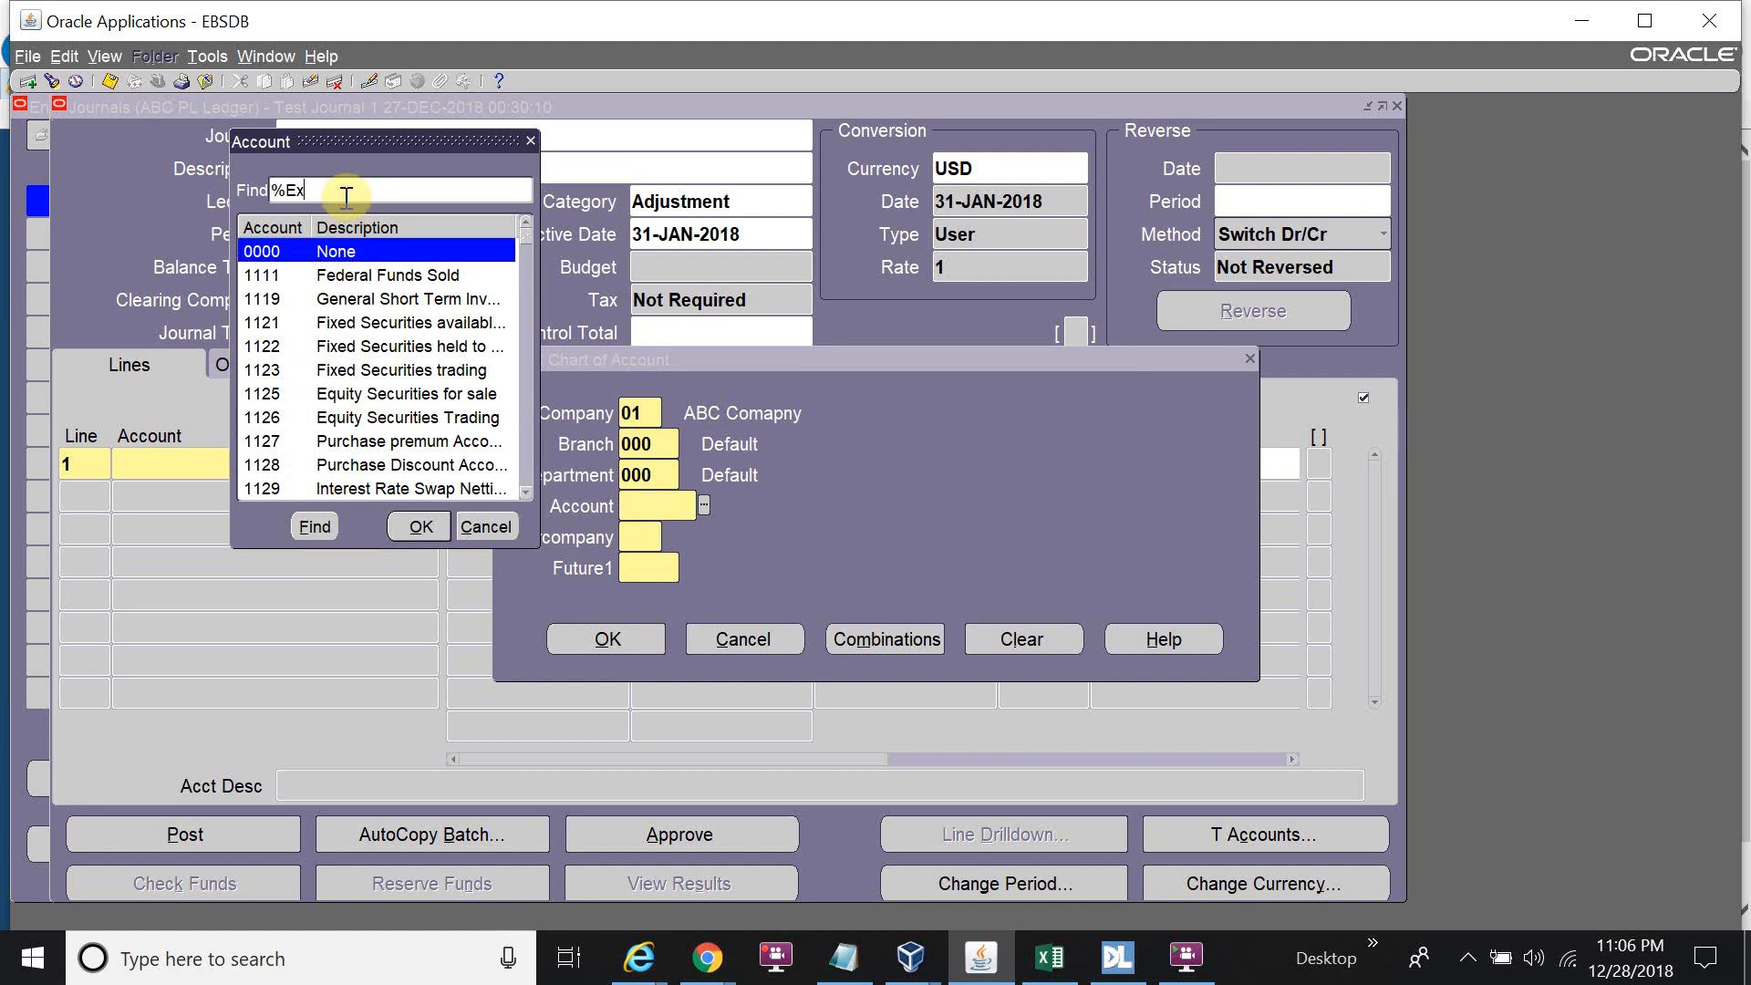
pyautogui.write('pen%')
pyautogui.press('Return')
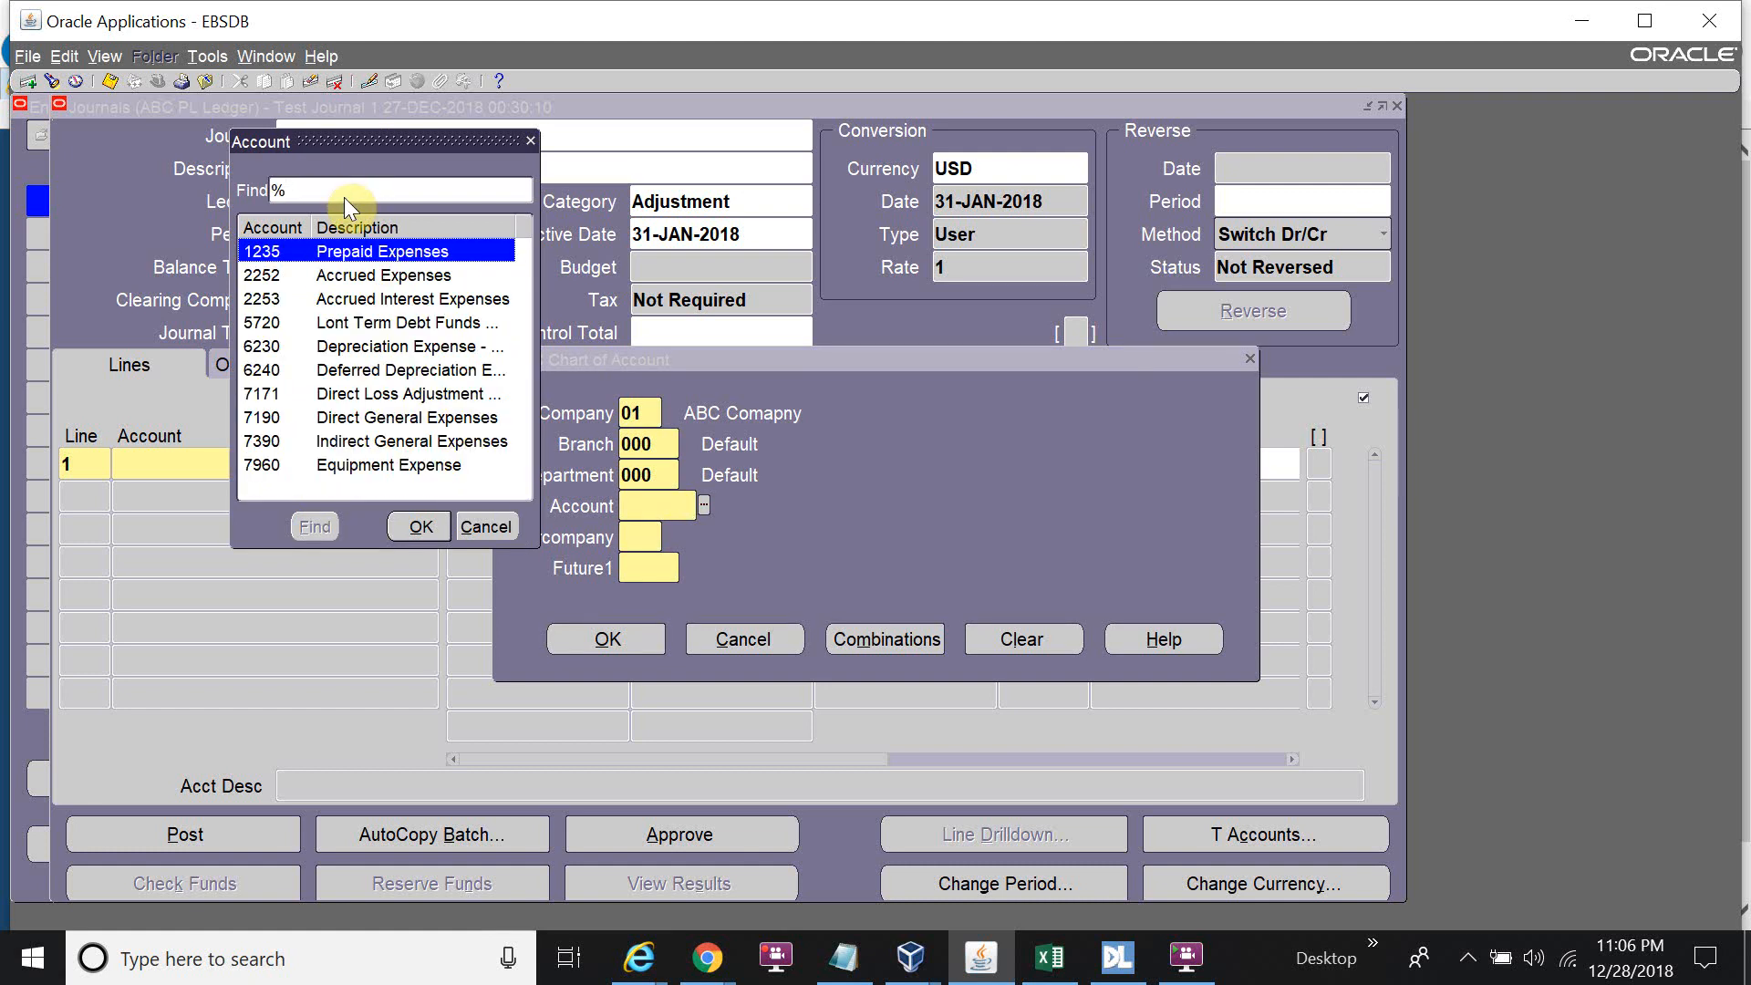
pyautogui.press('Down')
pyautogui.press('Return')
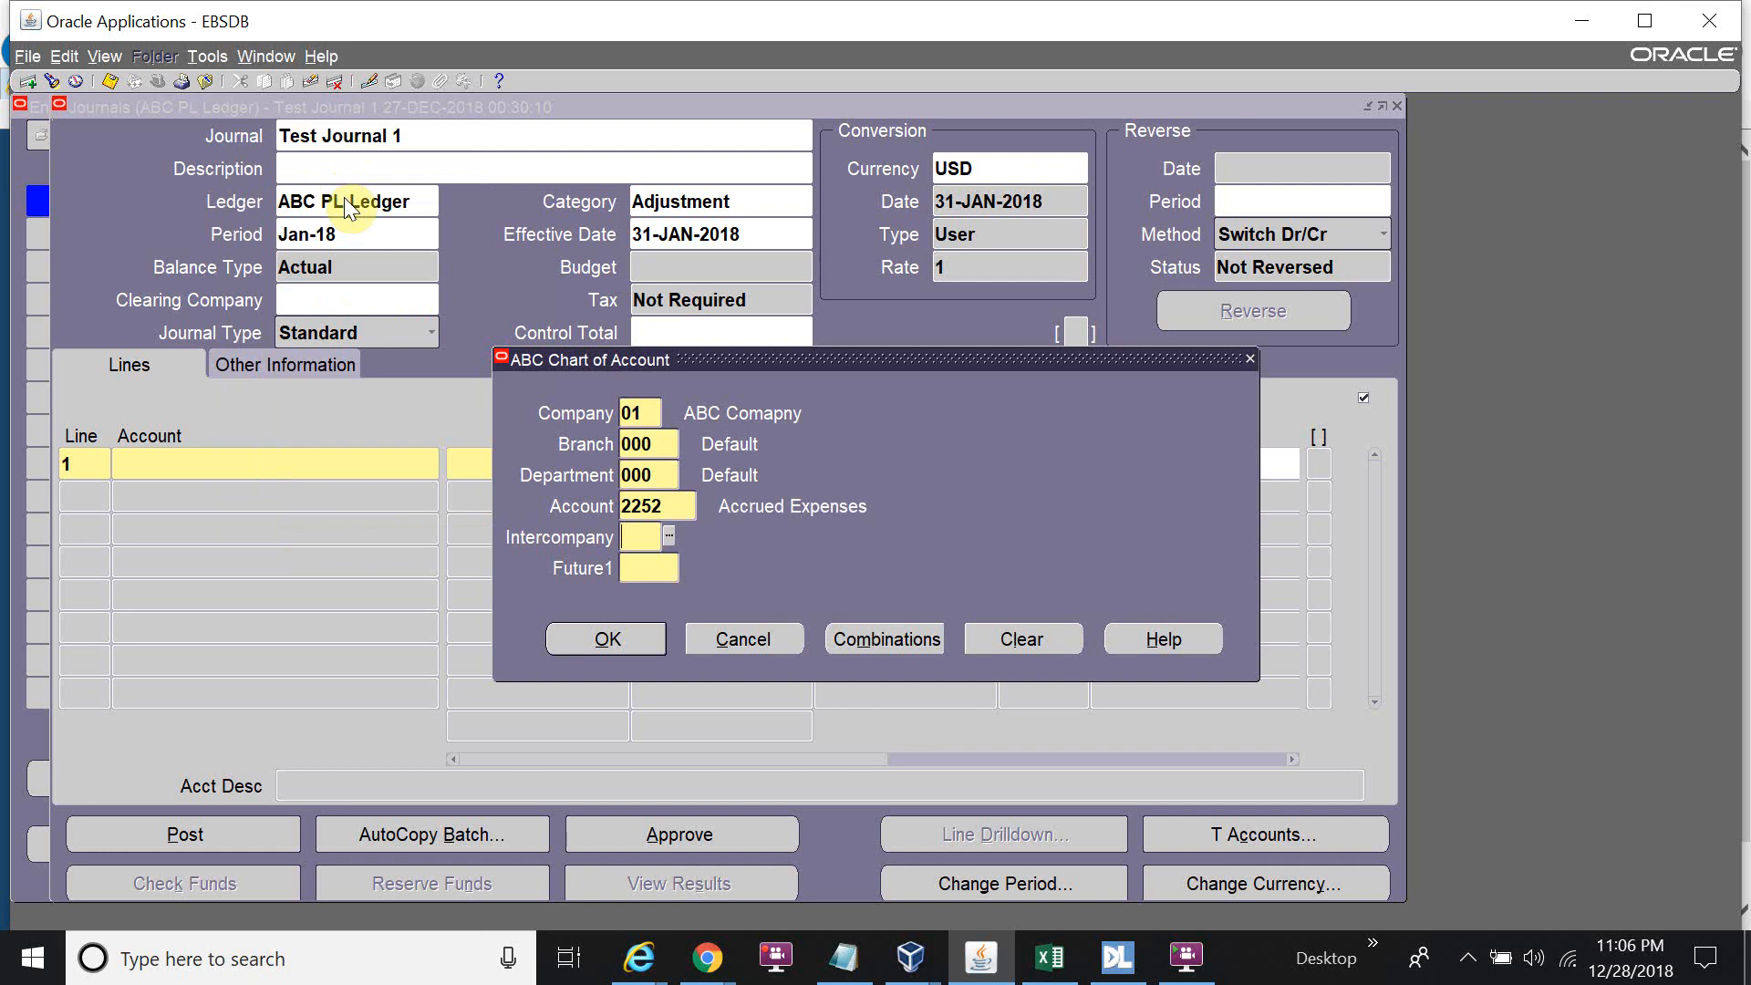
pyautogui.write('00')
pyautogui.press('Tab')
pyautogui.write('000')
pyautogui.press('Tab')
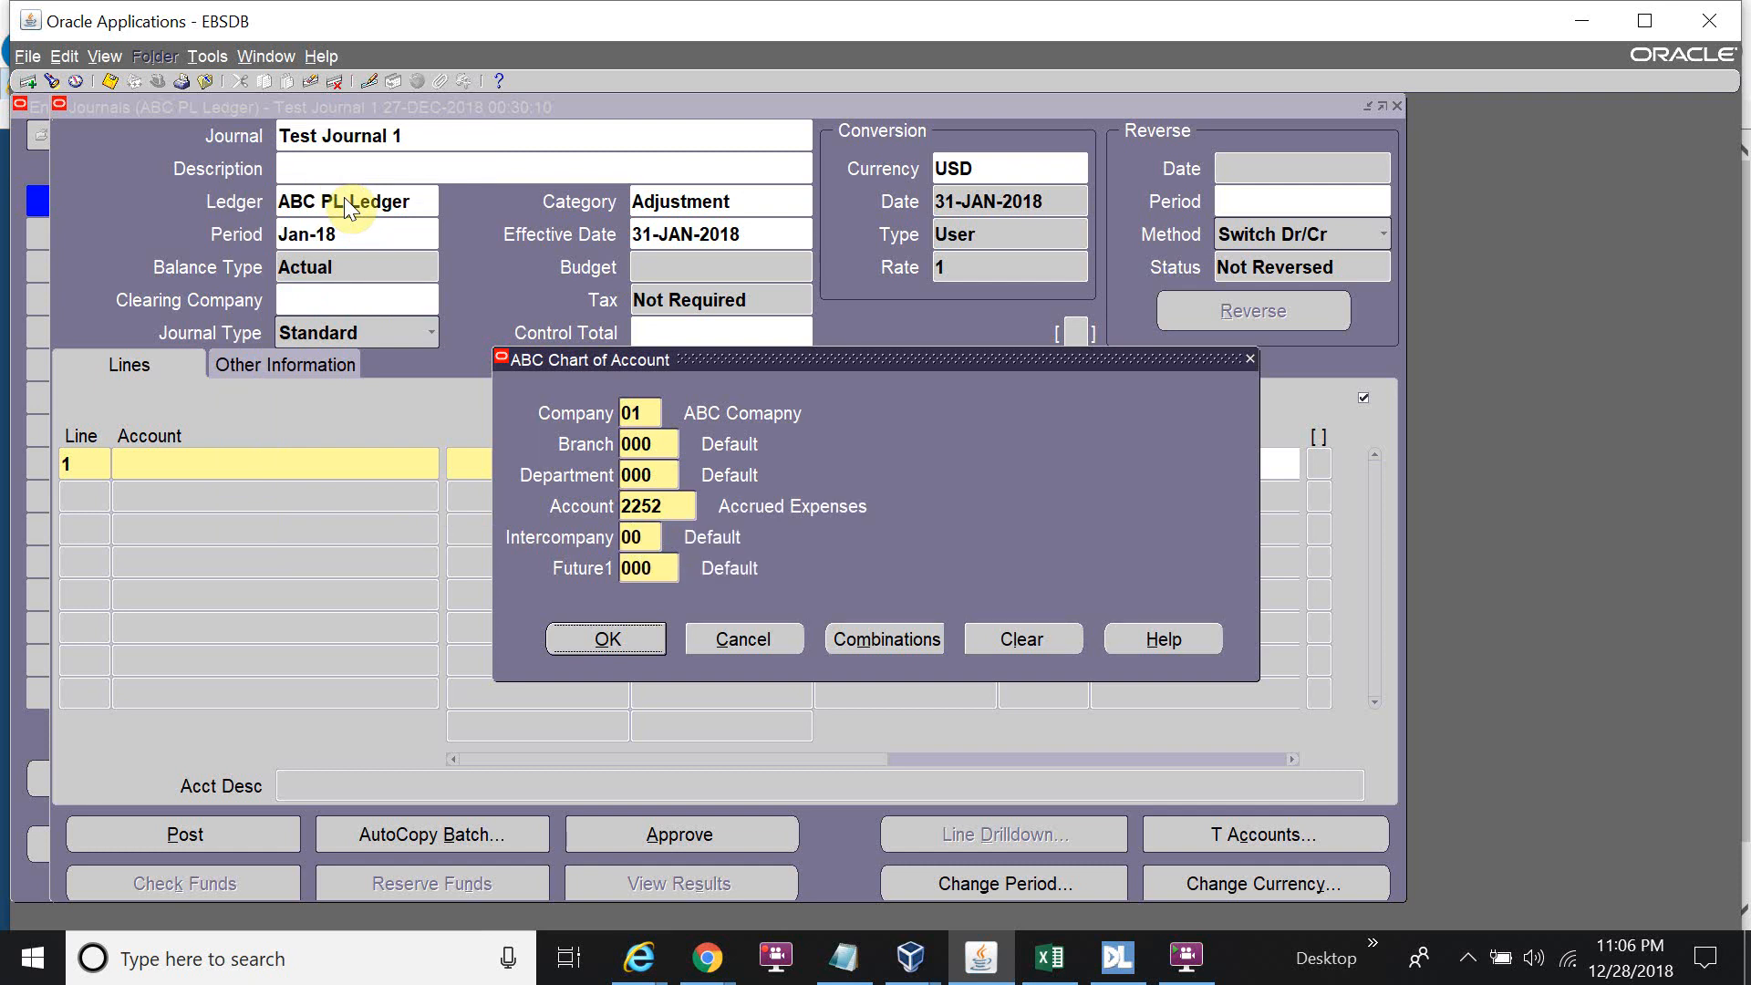
pyautogui.click(593, 642)
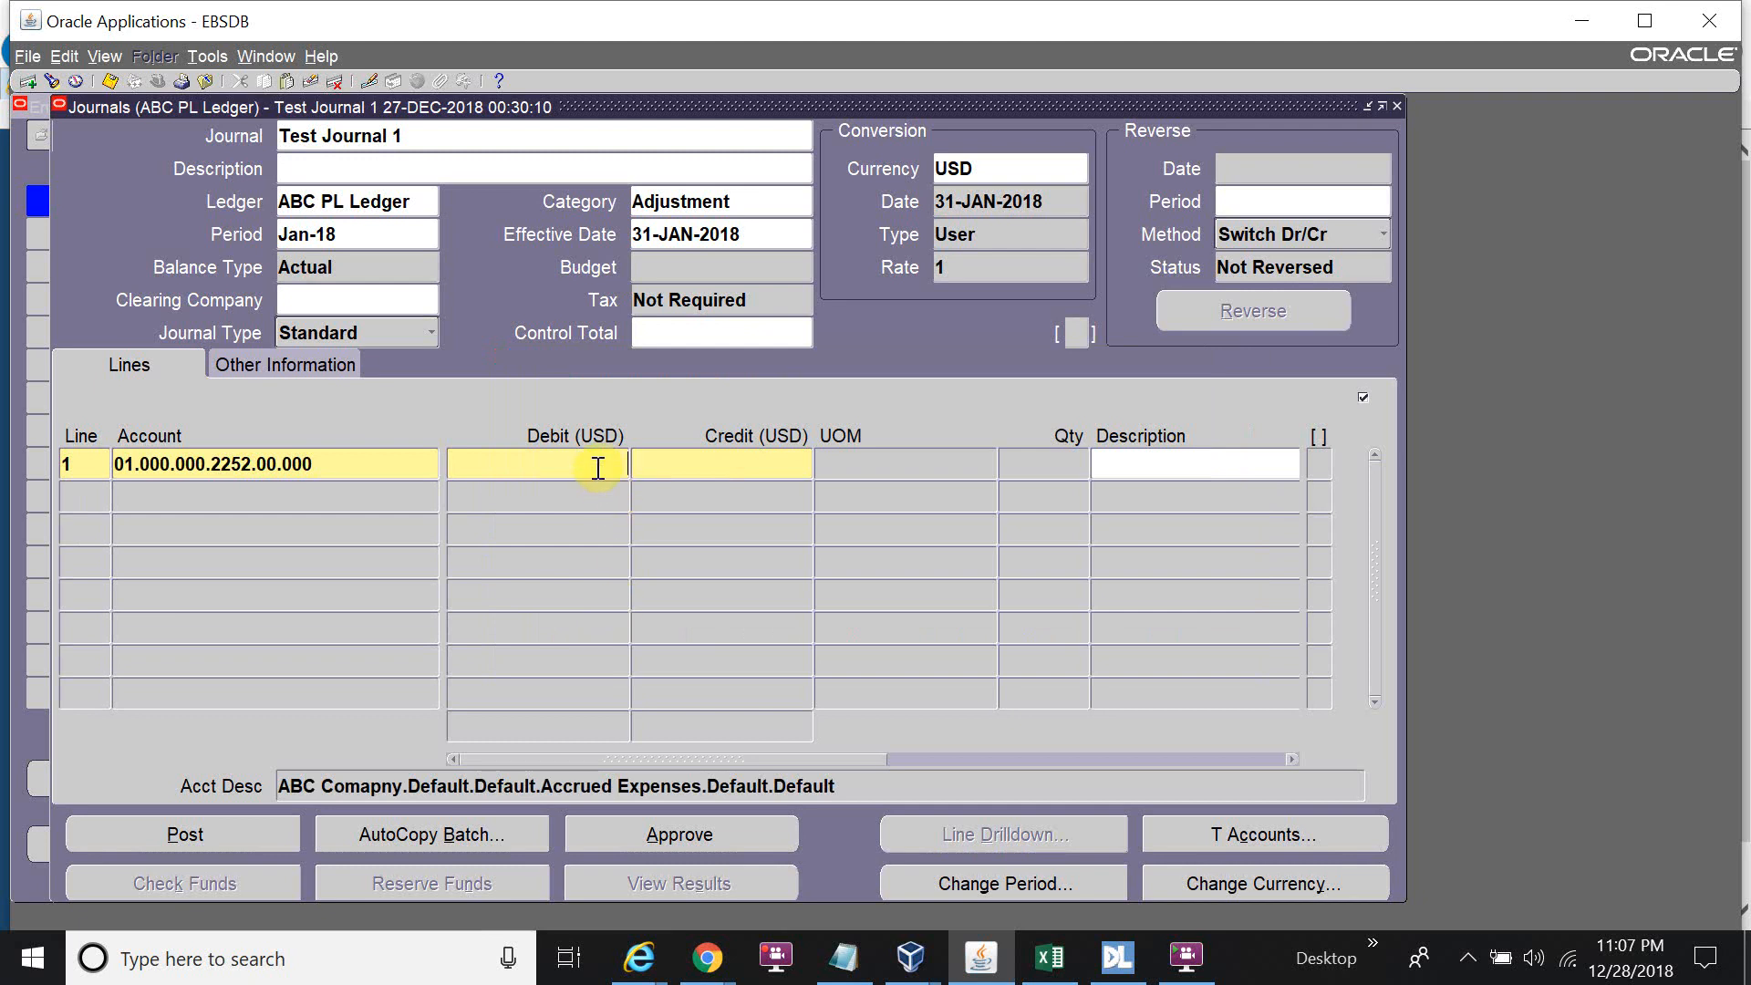
pyautogui.write('1000')
# Copy line 1's account into line 2 and clear its 2252 account segment.
pyautogui.click(103, 503)
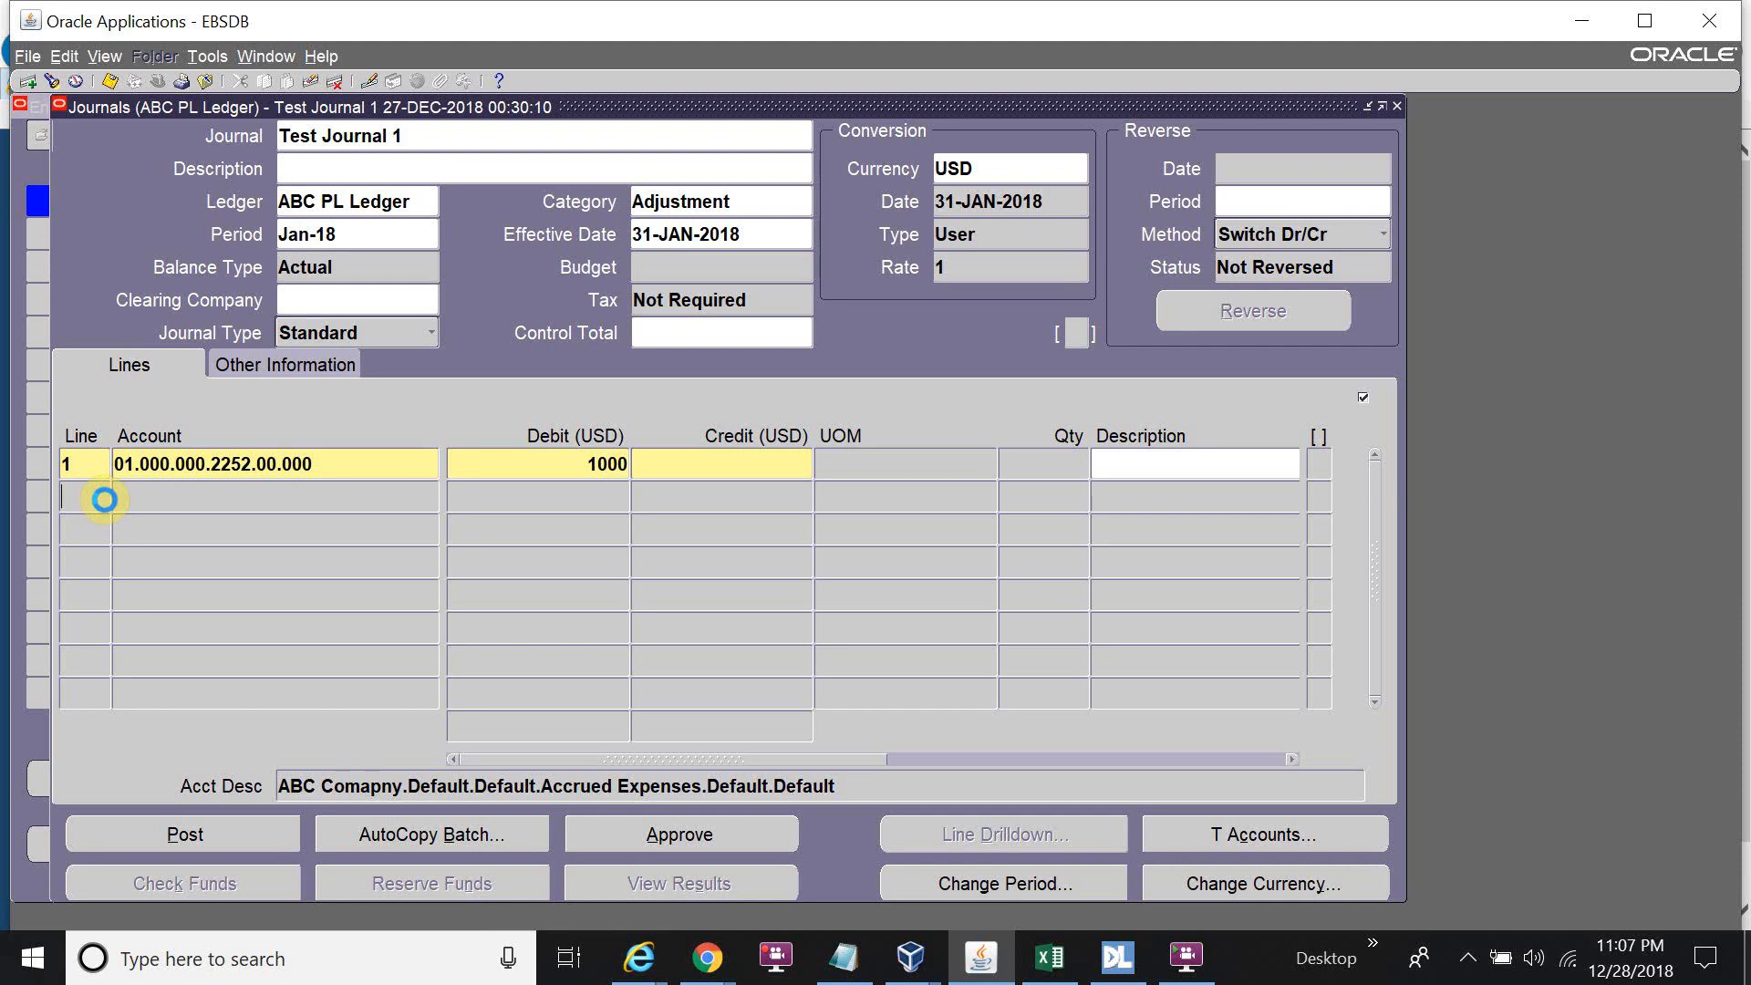
pyautogui.click(145, 491)
pyautogui.hotkey('shift', 'F5')
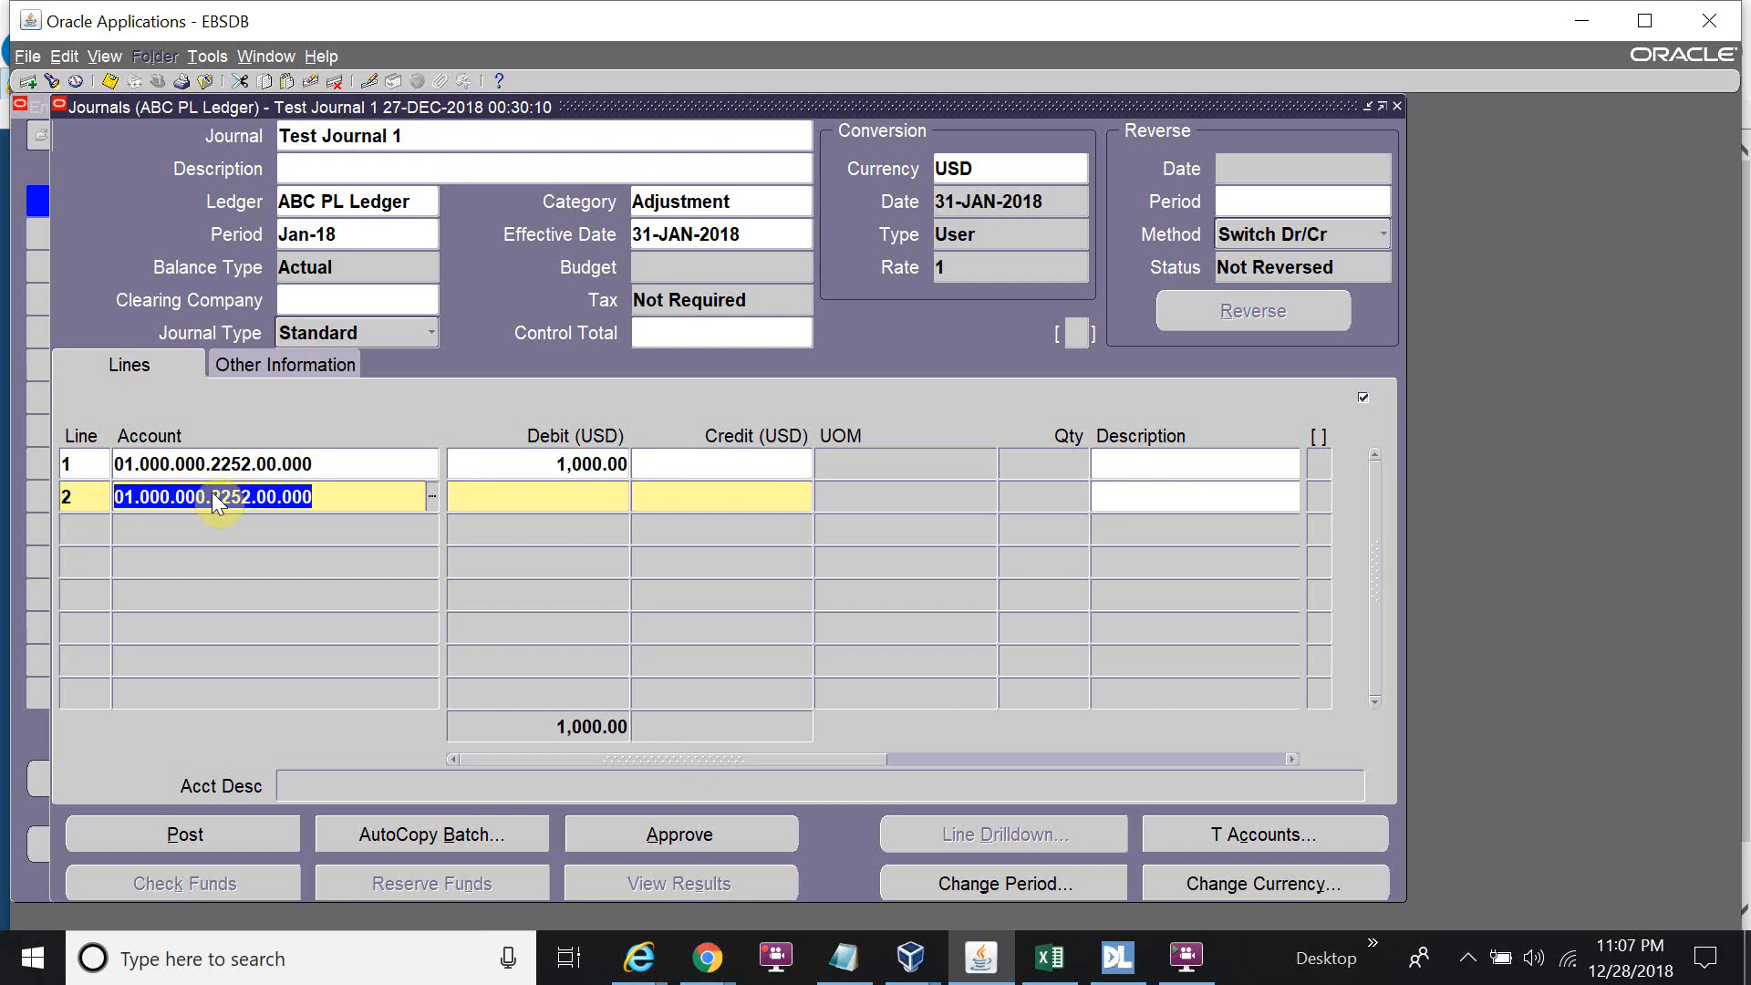
pyautogui.hotkey('ctrl', 'l')
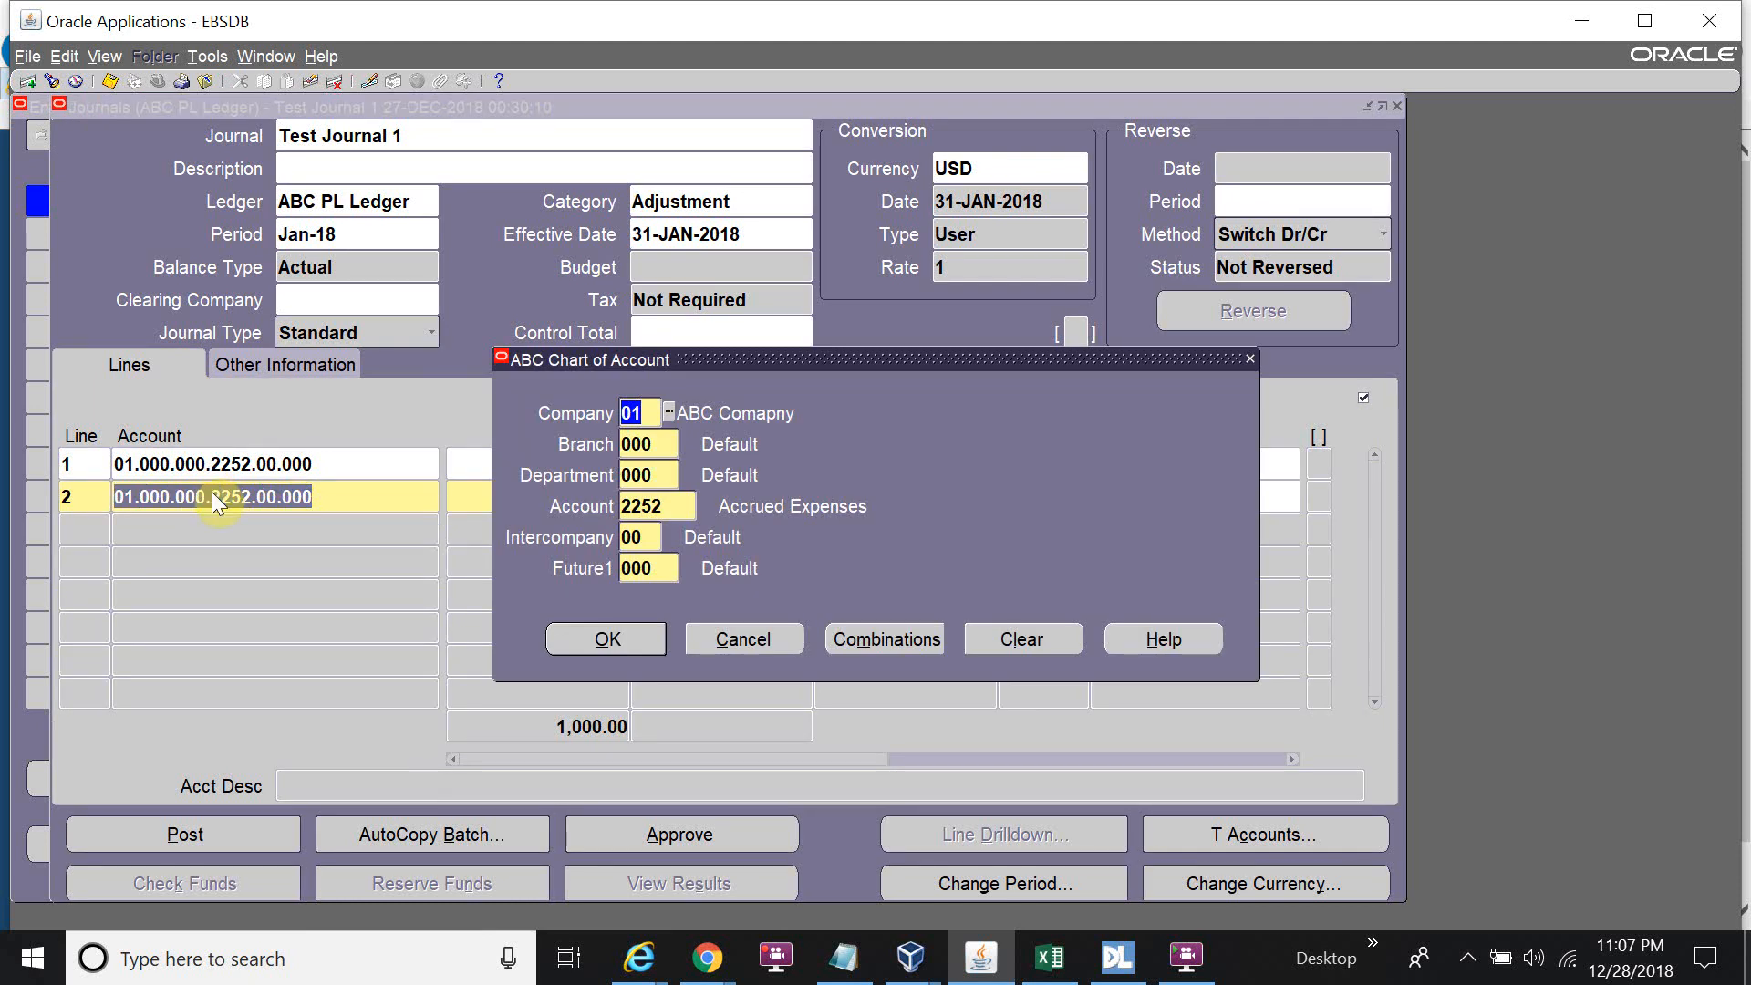
pyautogui.doubleClick(675, 506)
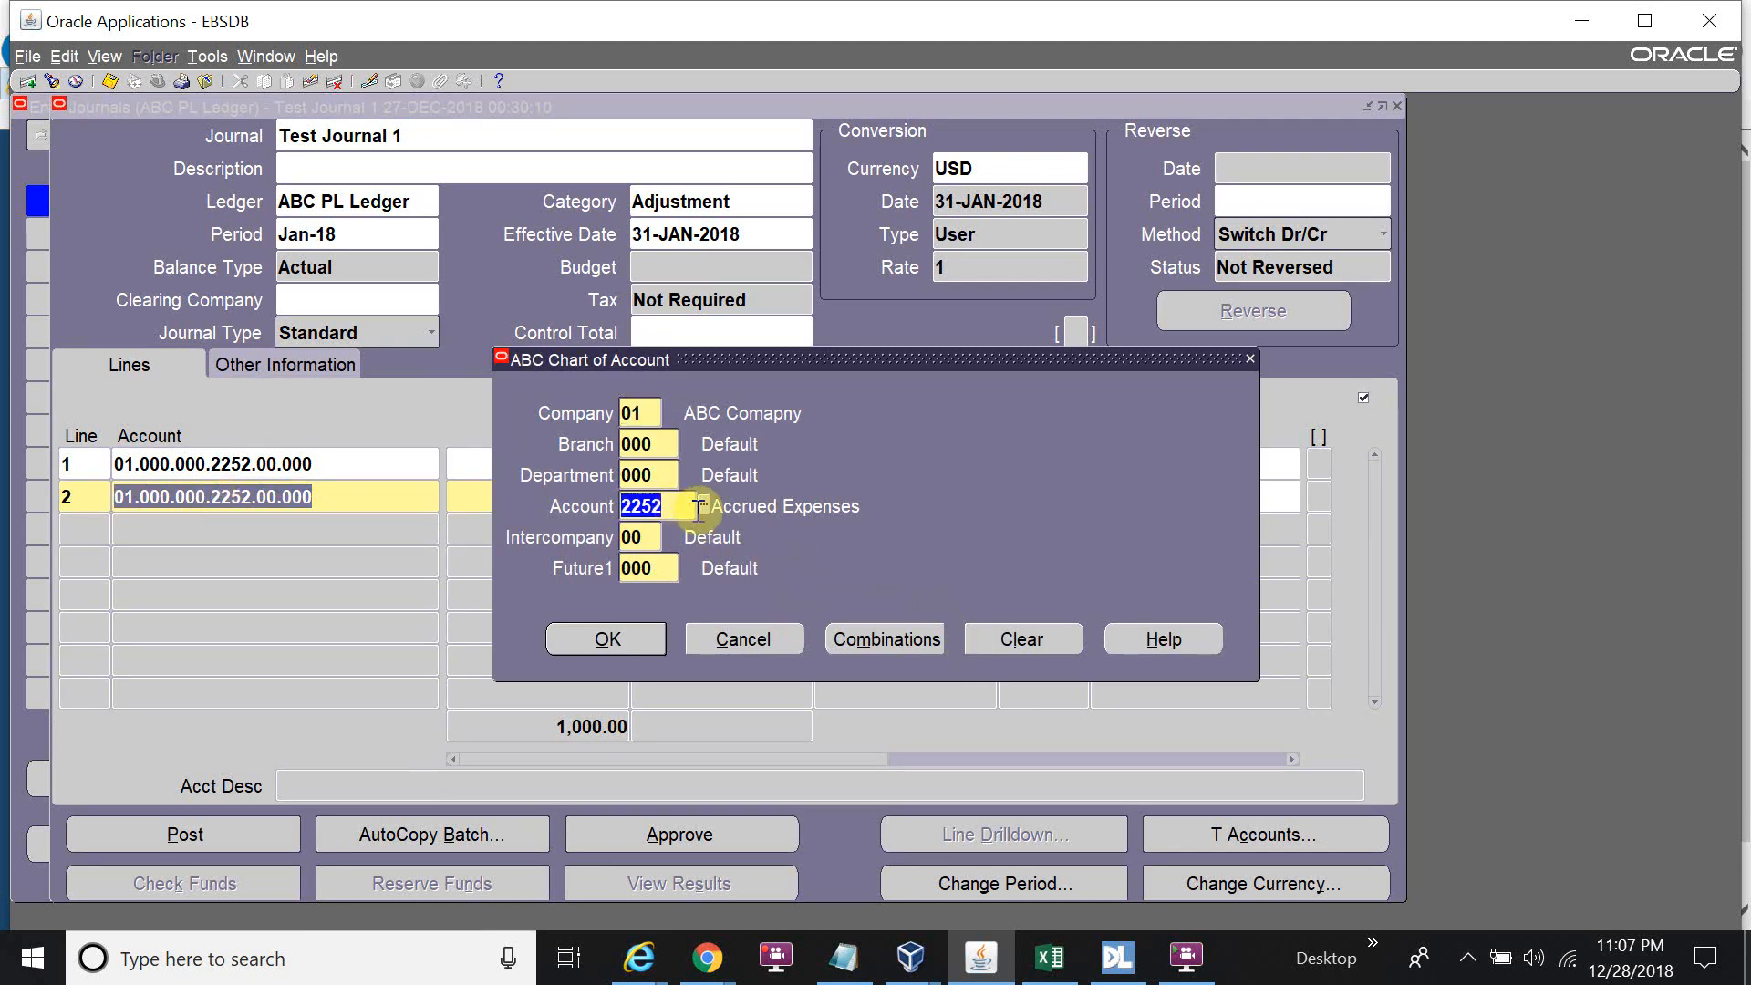
pyautogui.press('BackSpace')
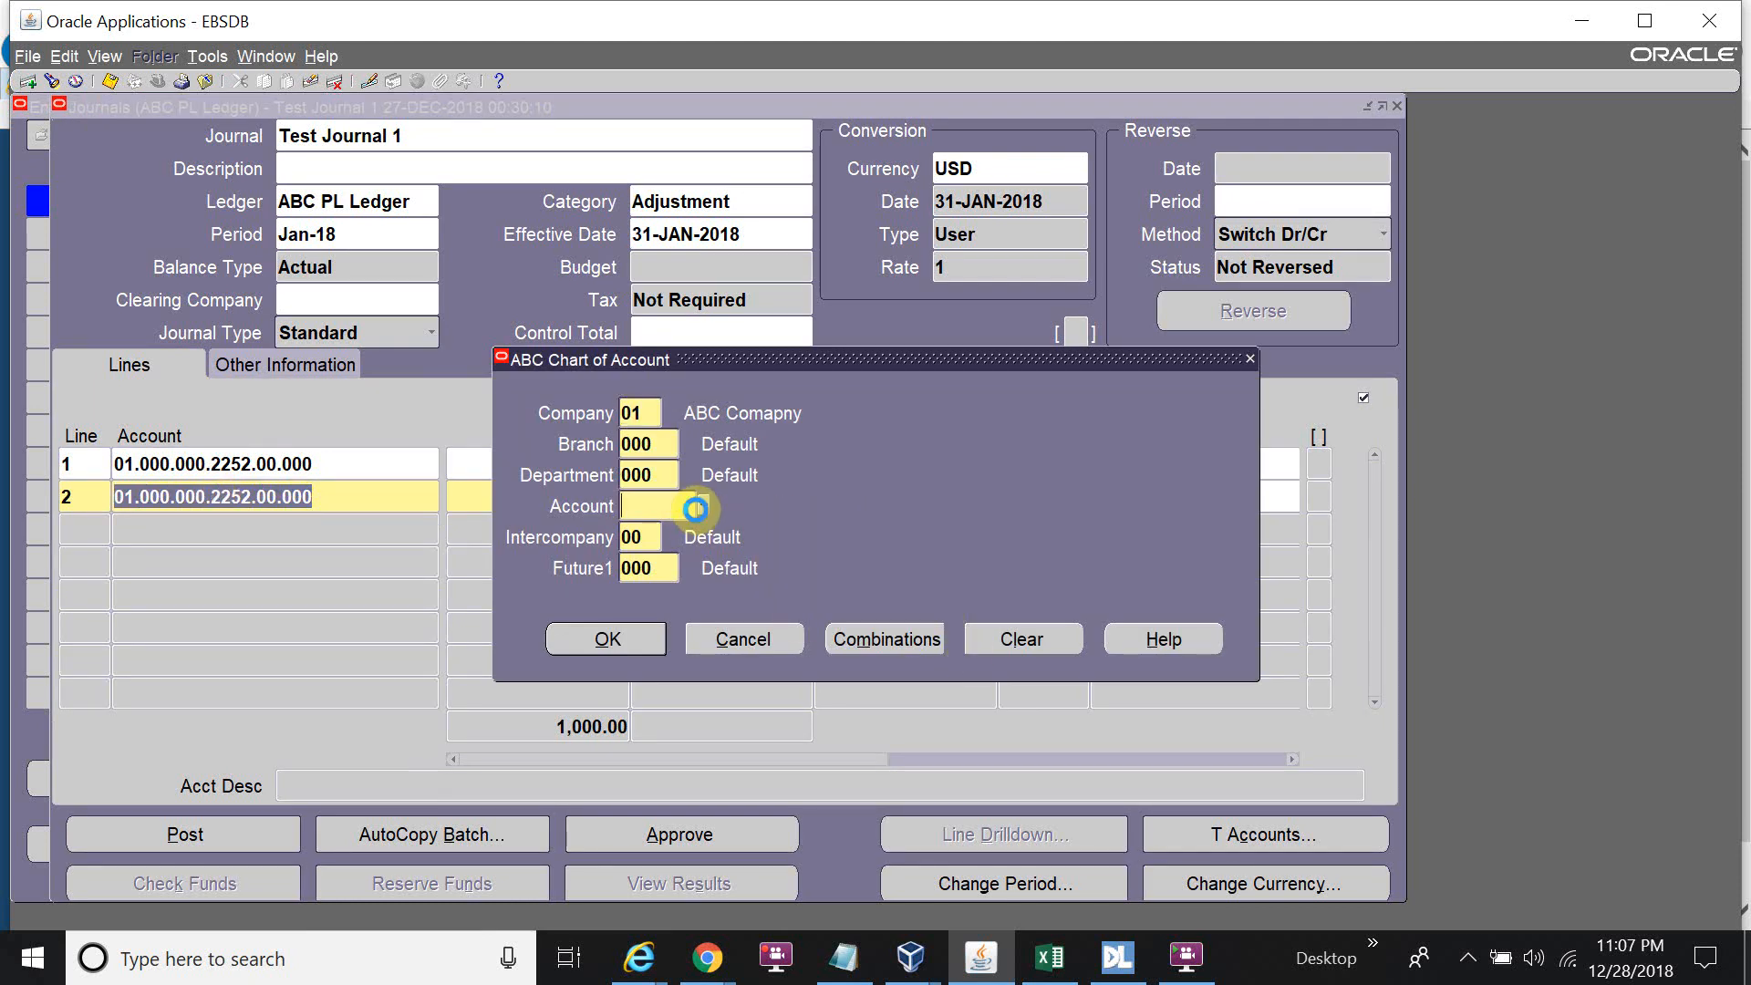
# Set line 2's account to 1160 Cash - Federal Reserve Bank with a 1000 credit.
pyautogui.click(703, 506)
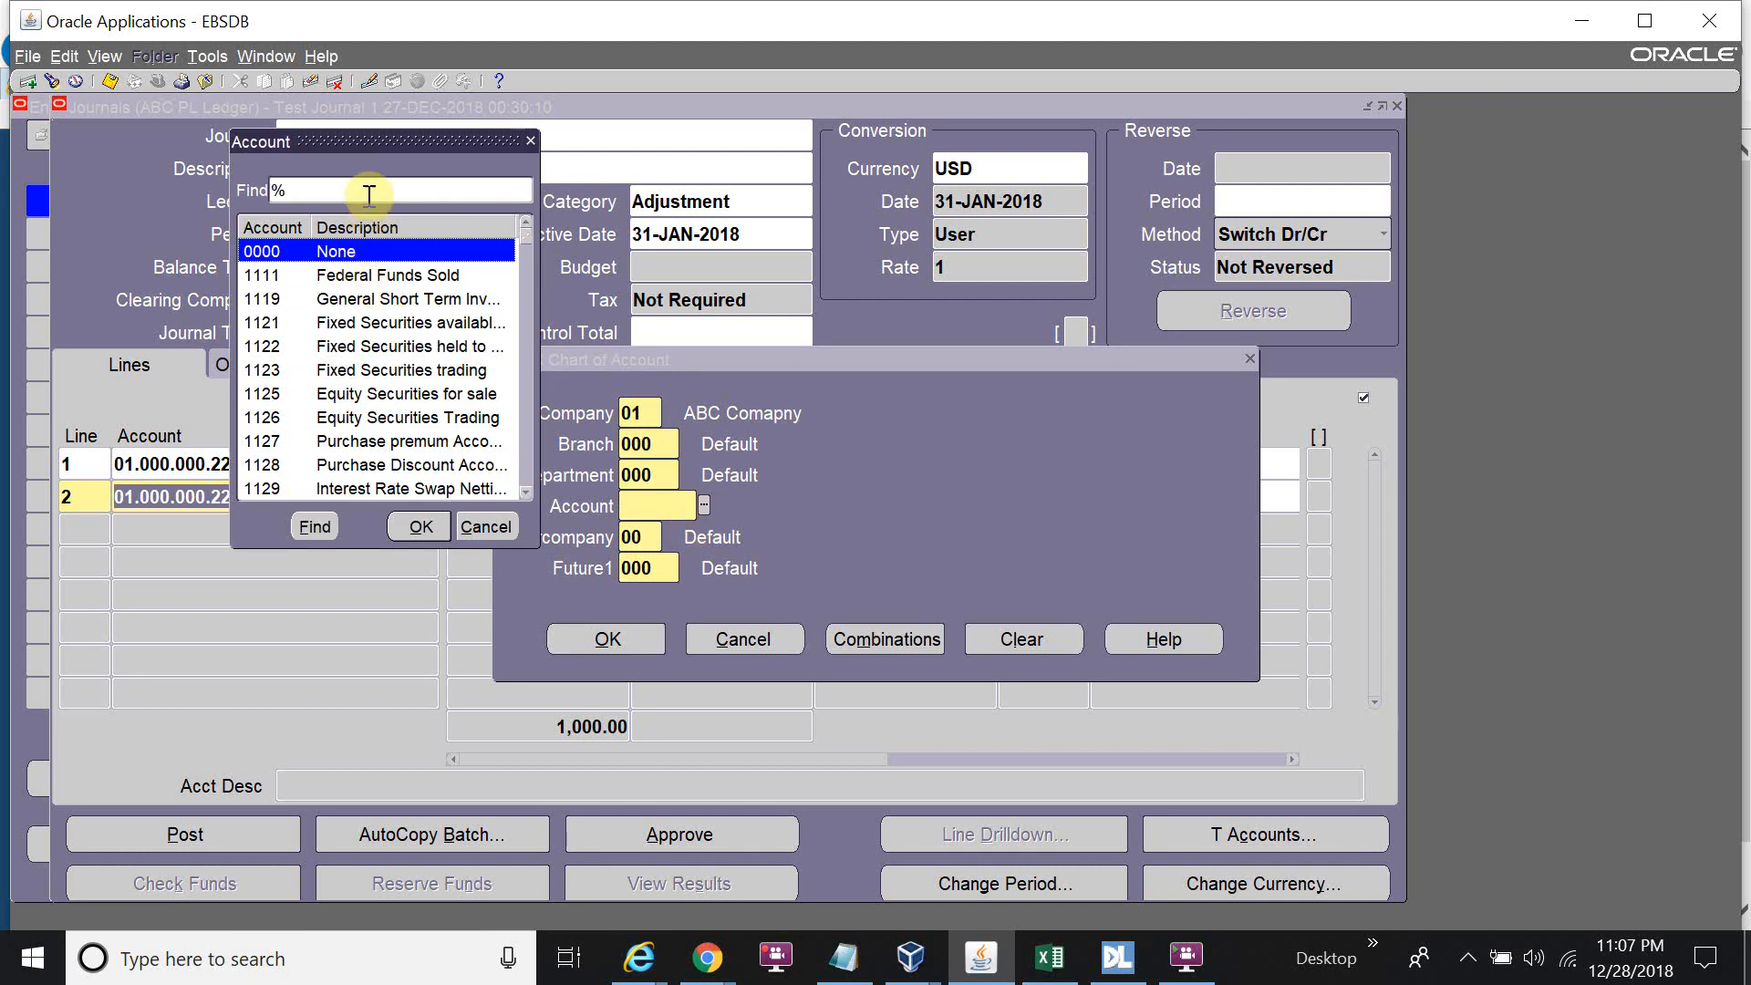
pyautogui.write('Cash')
pyautogui.press('Return')
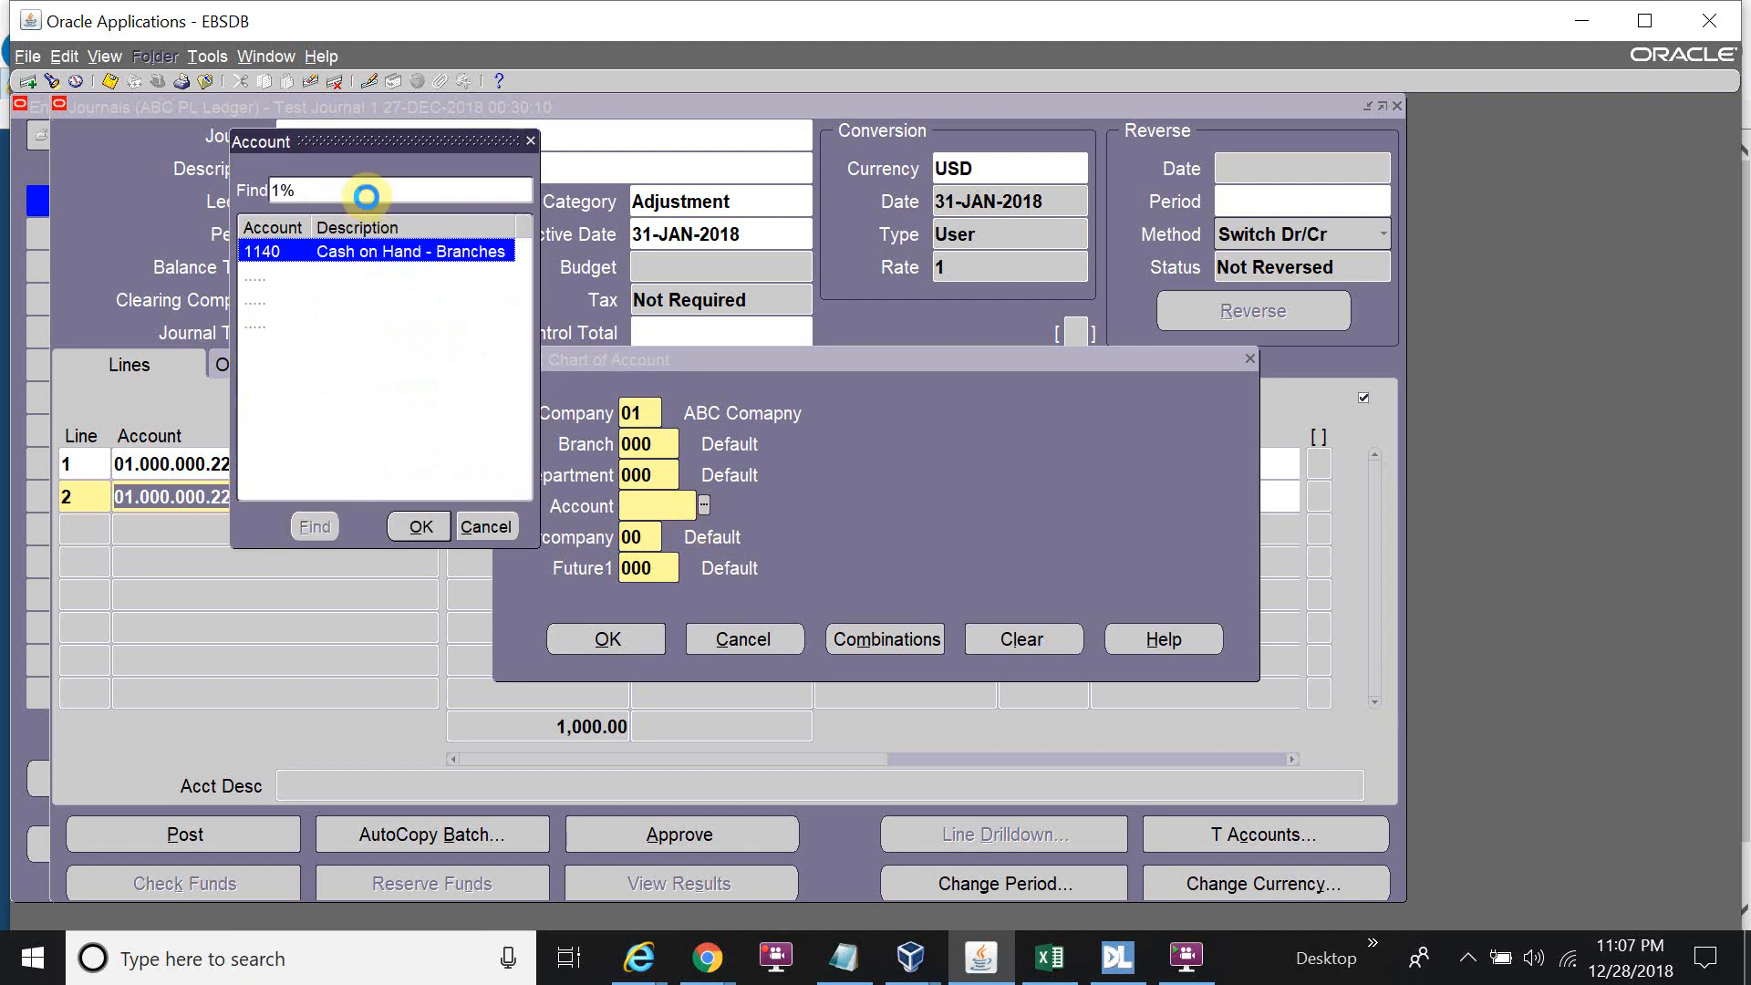
pyautogui.press('Down')
pyautogui.press('Down')
pyautogui.press('Down')
pyautogui.press('Up')
pyautogui.press('Return')
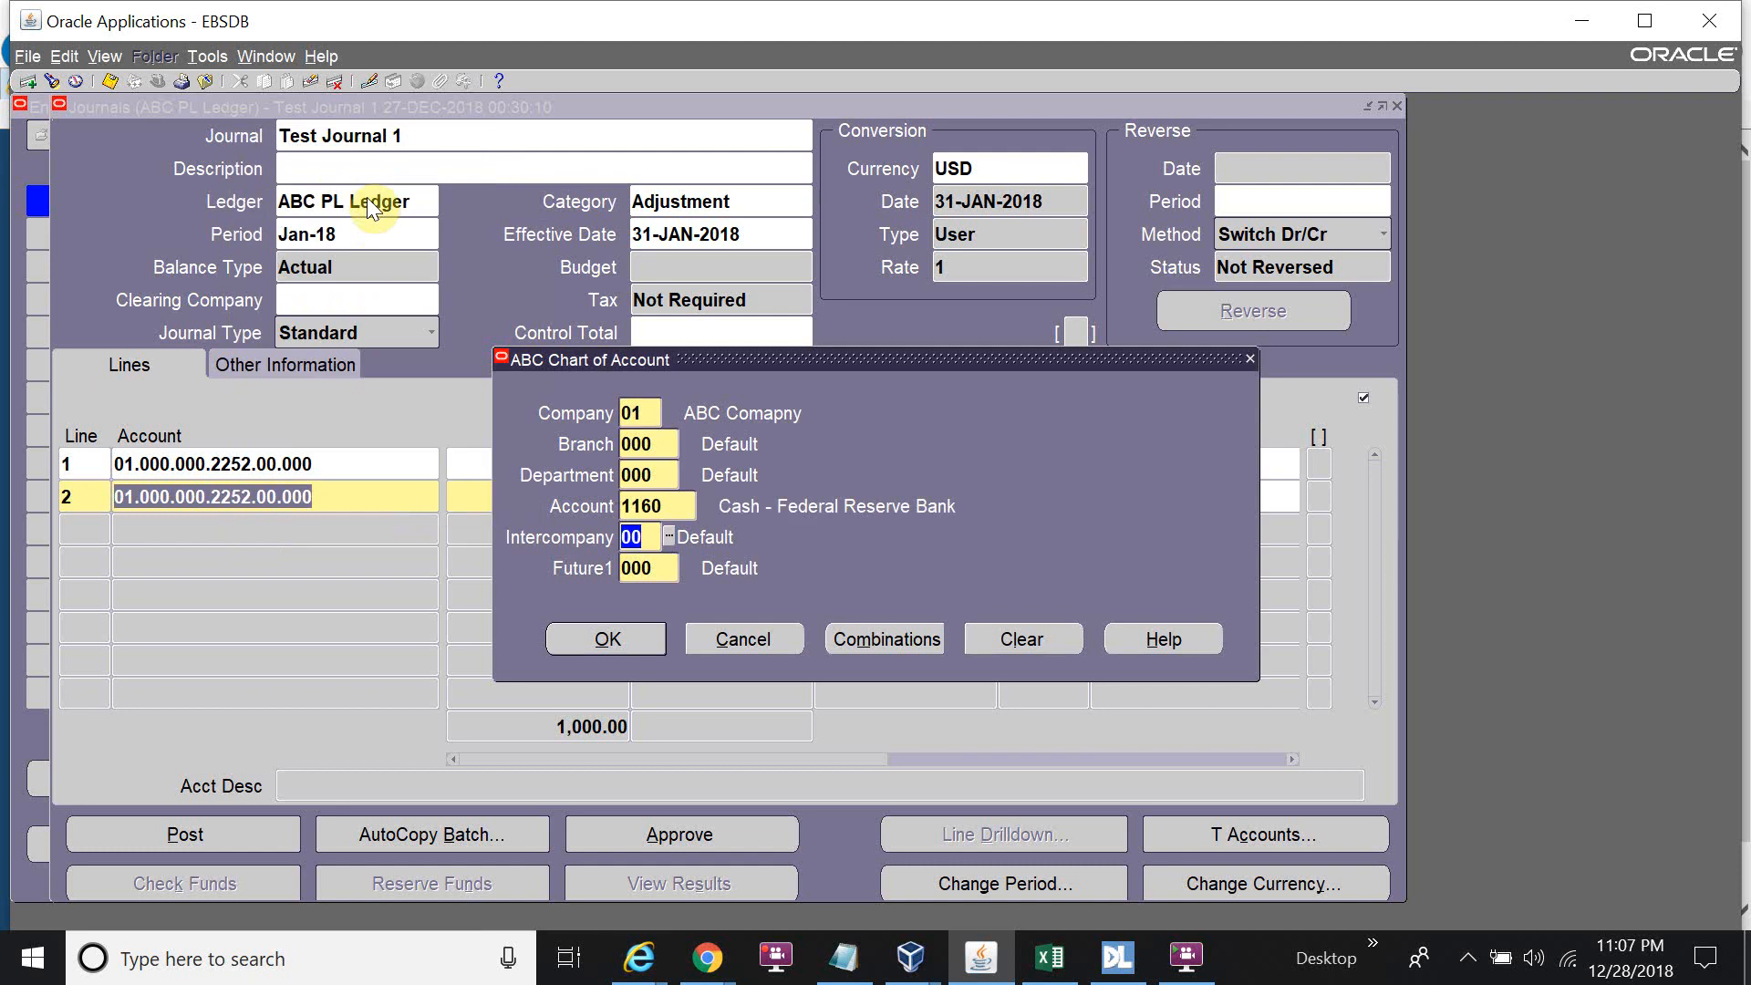
pyautogui.click(606, 639)
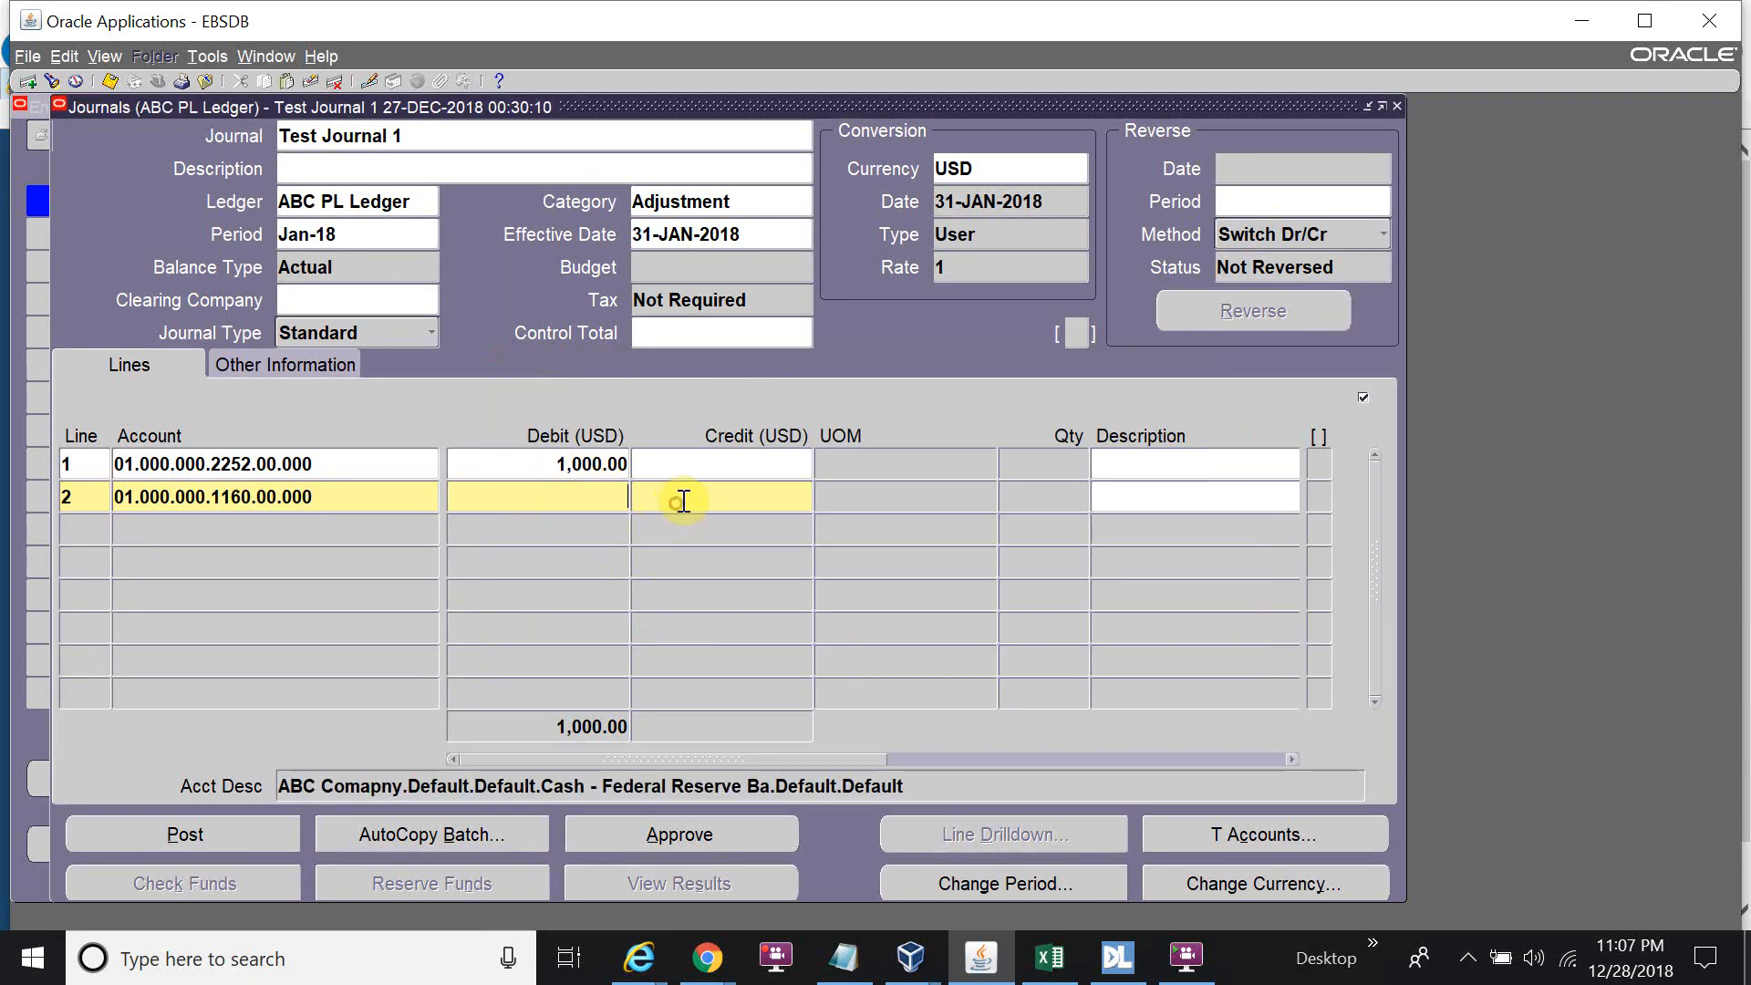
pyautogui.write('1000')
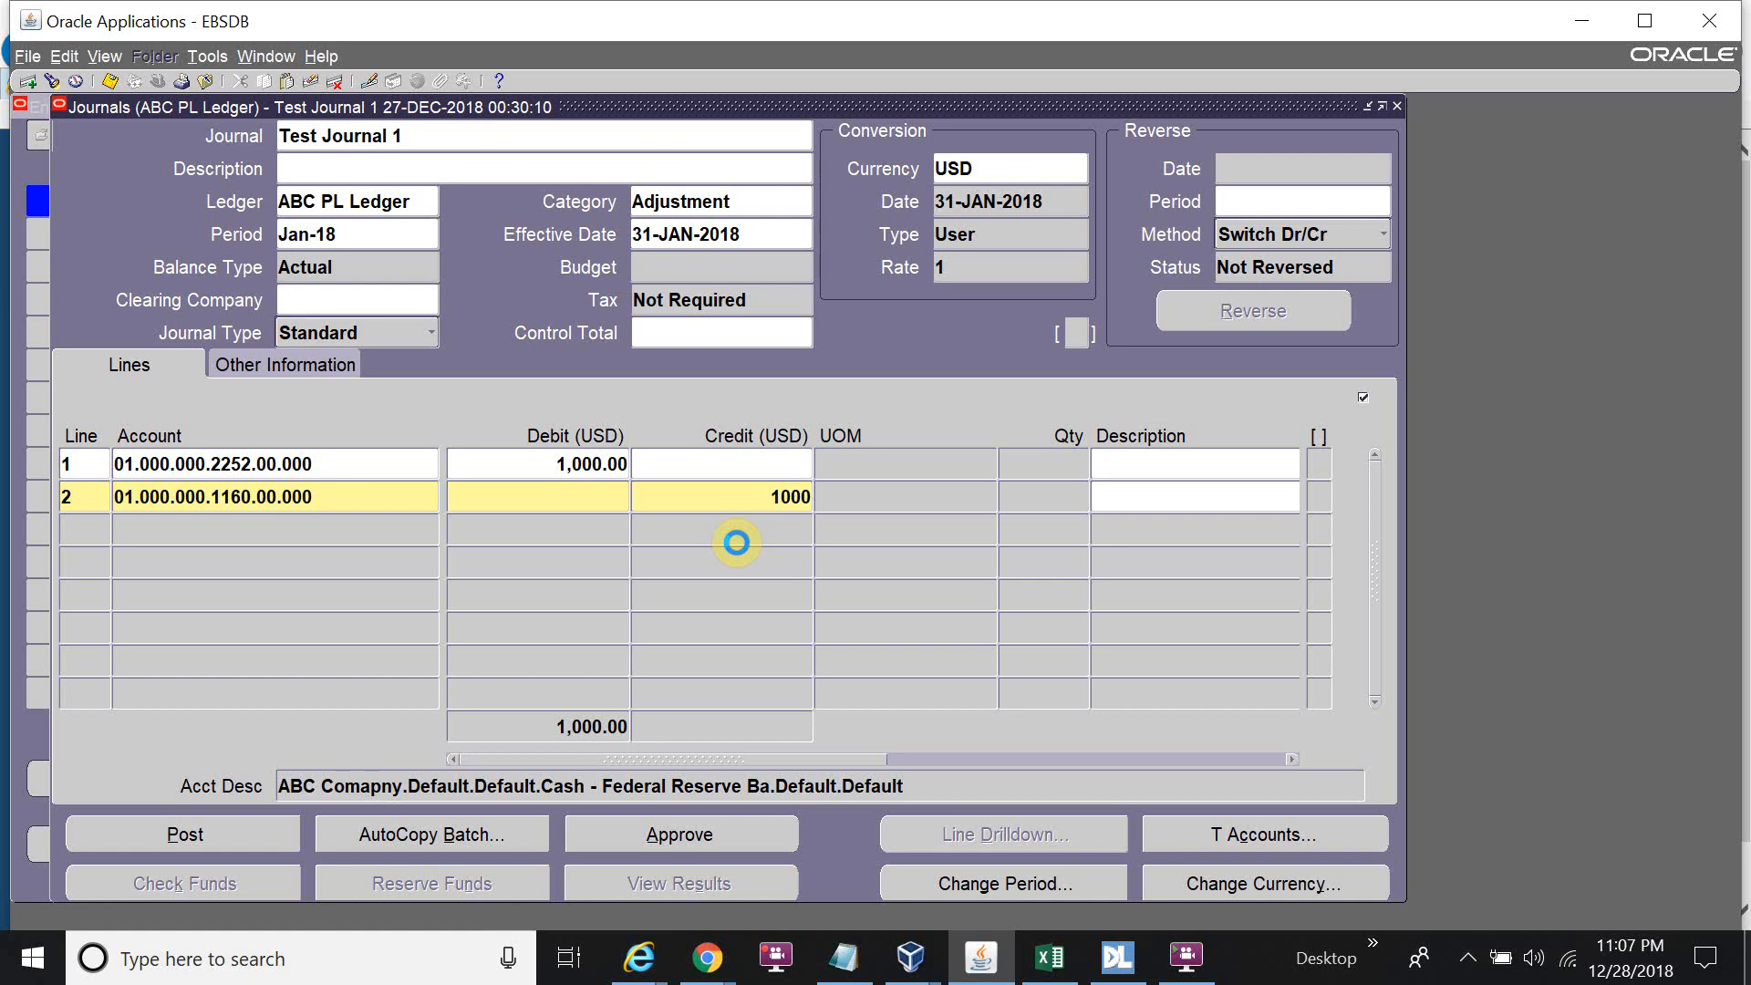
# Launch Notepad and paste line 1's account code 01.000.000.2252.00.000 into it.
pyautogui.press('super+r')
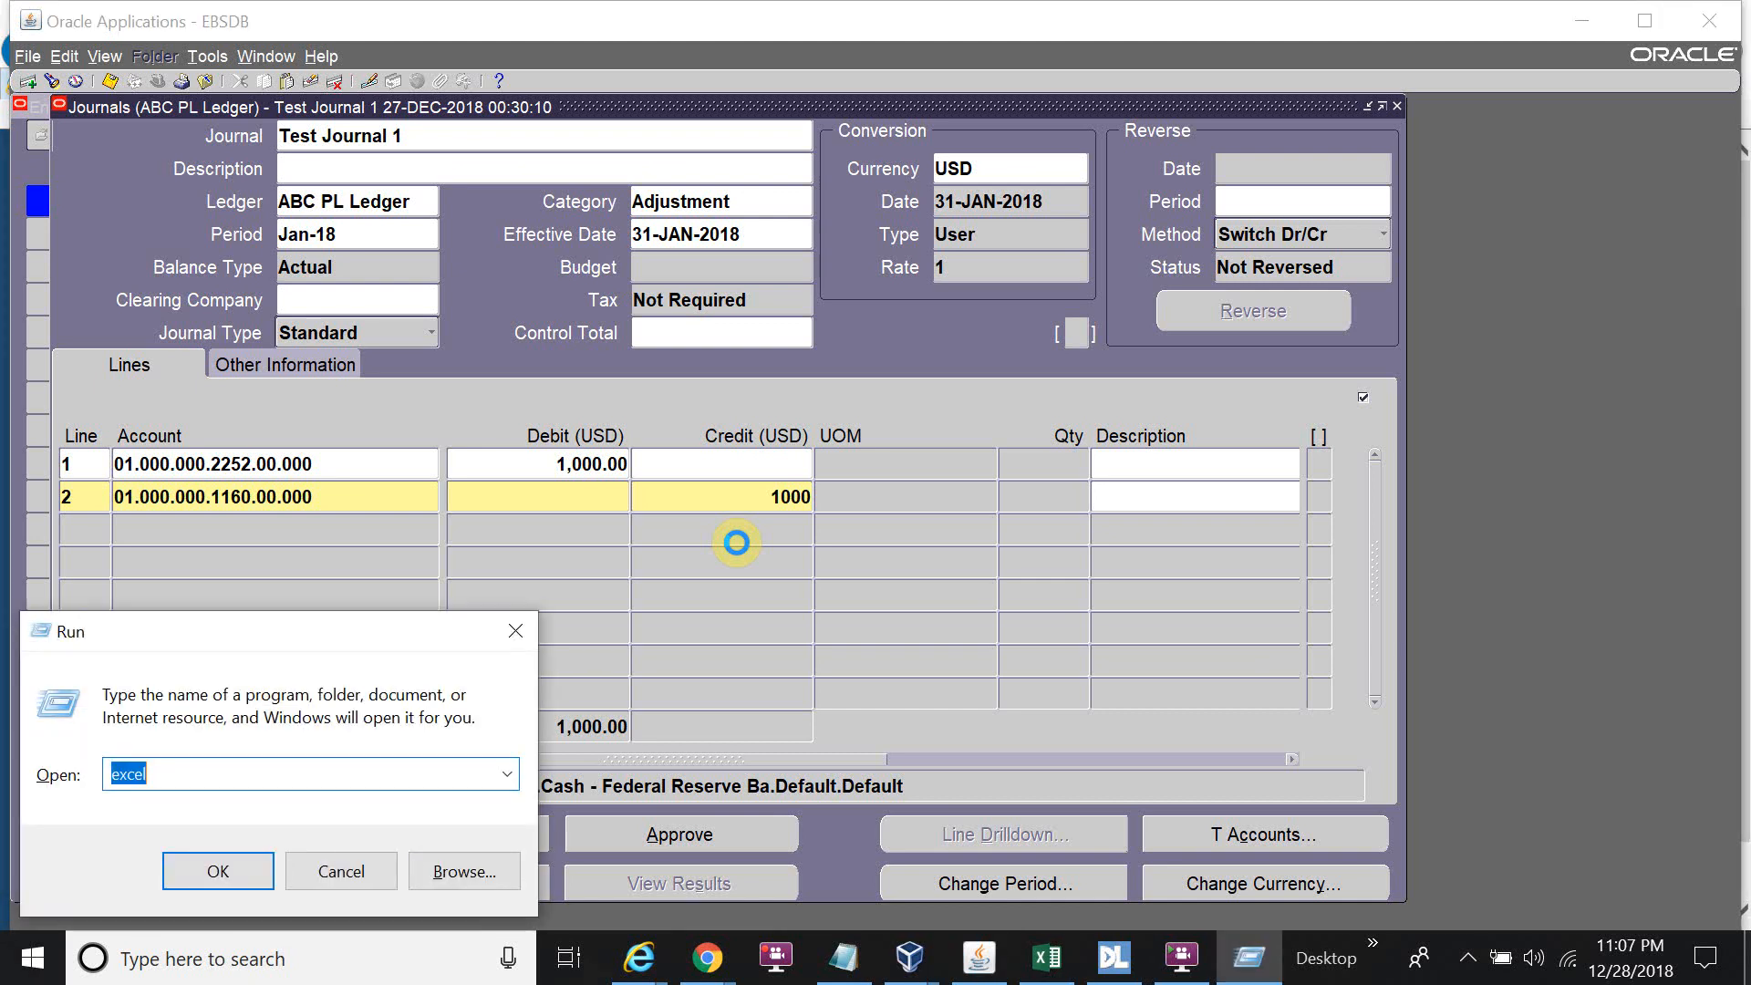
pyautogui.write('notepad')
pyautogui.press('Return')
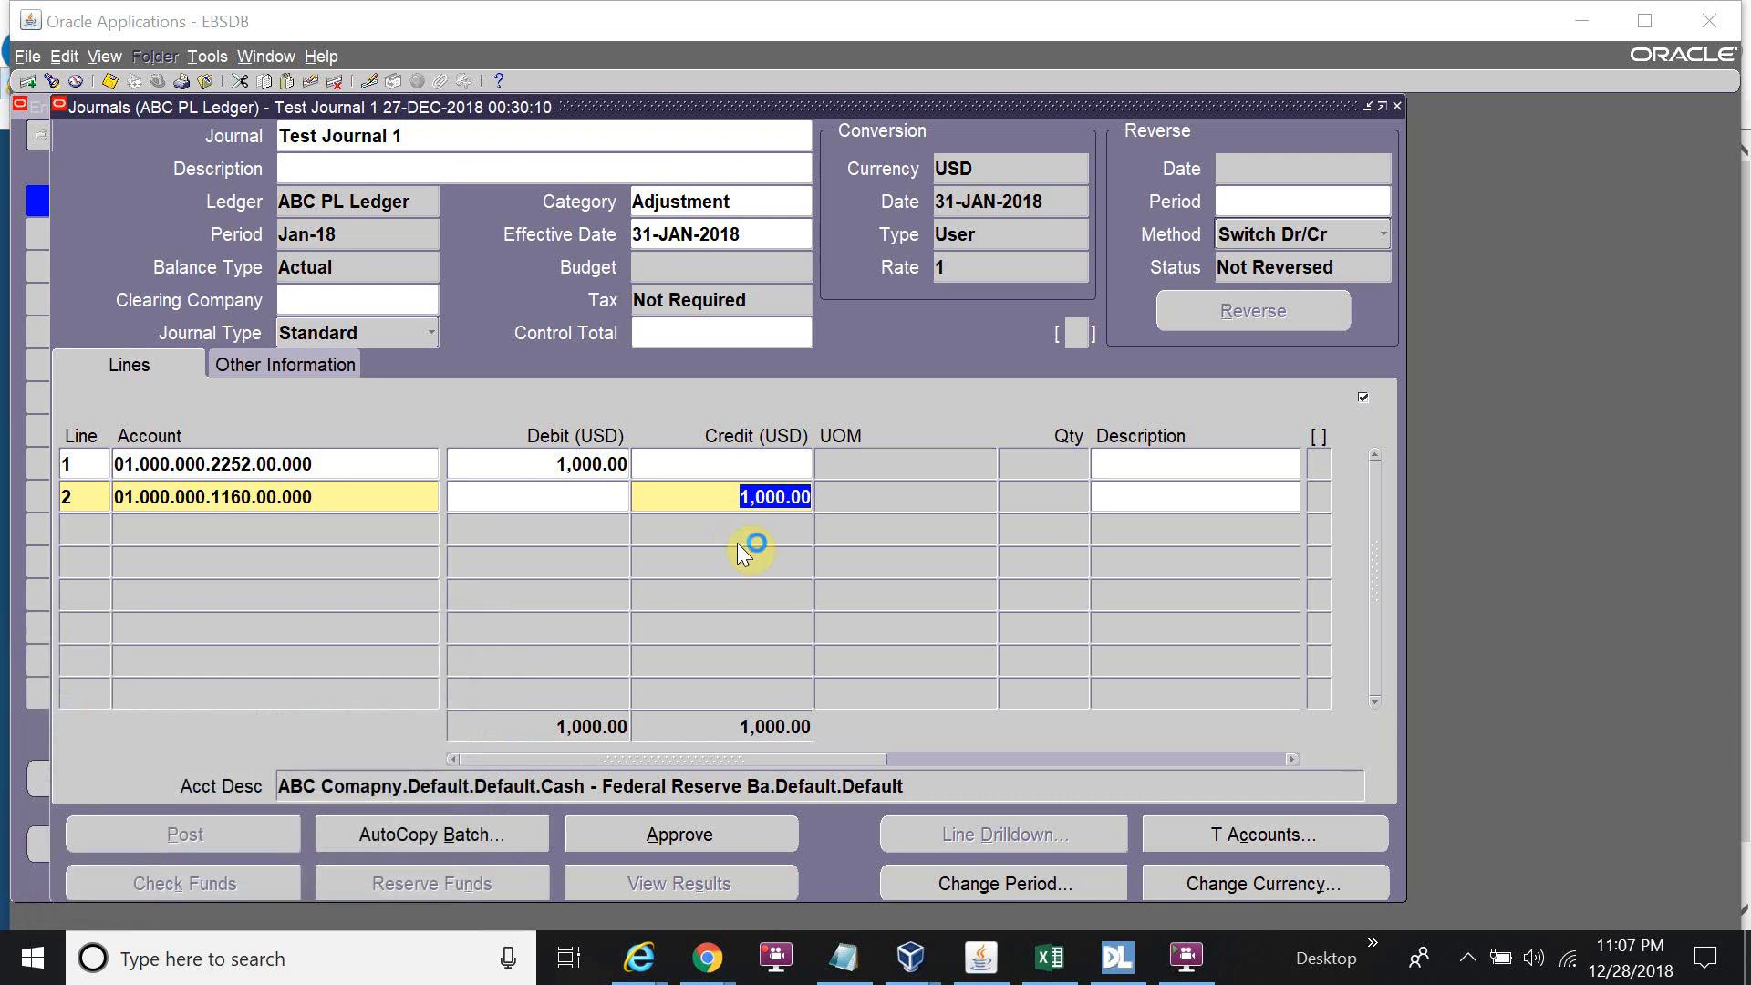
pyautogui.click(354, 463)
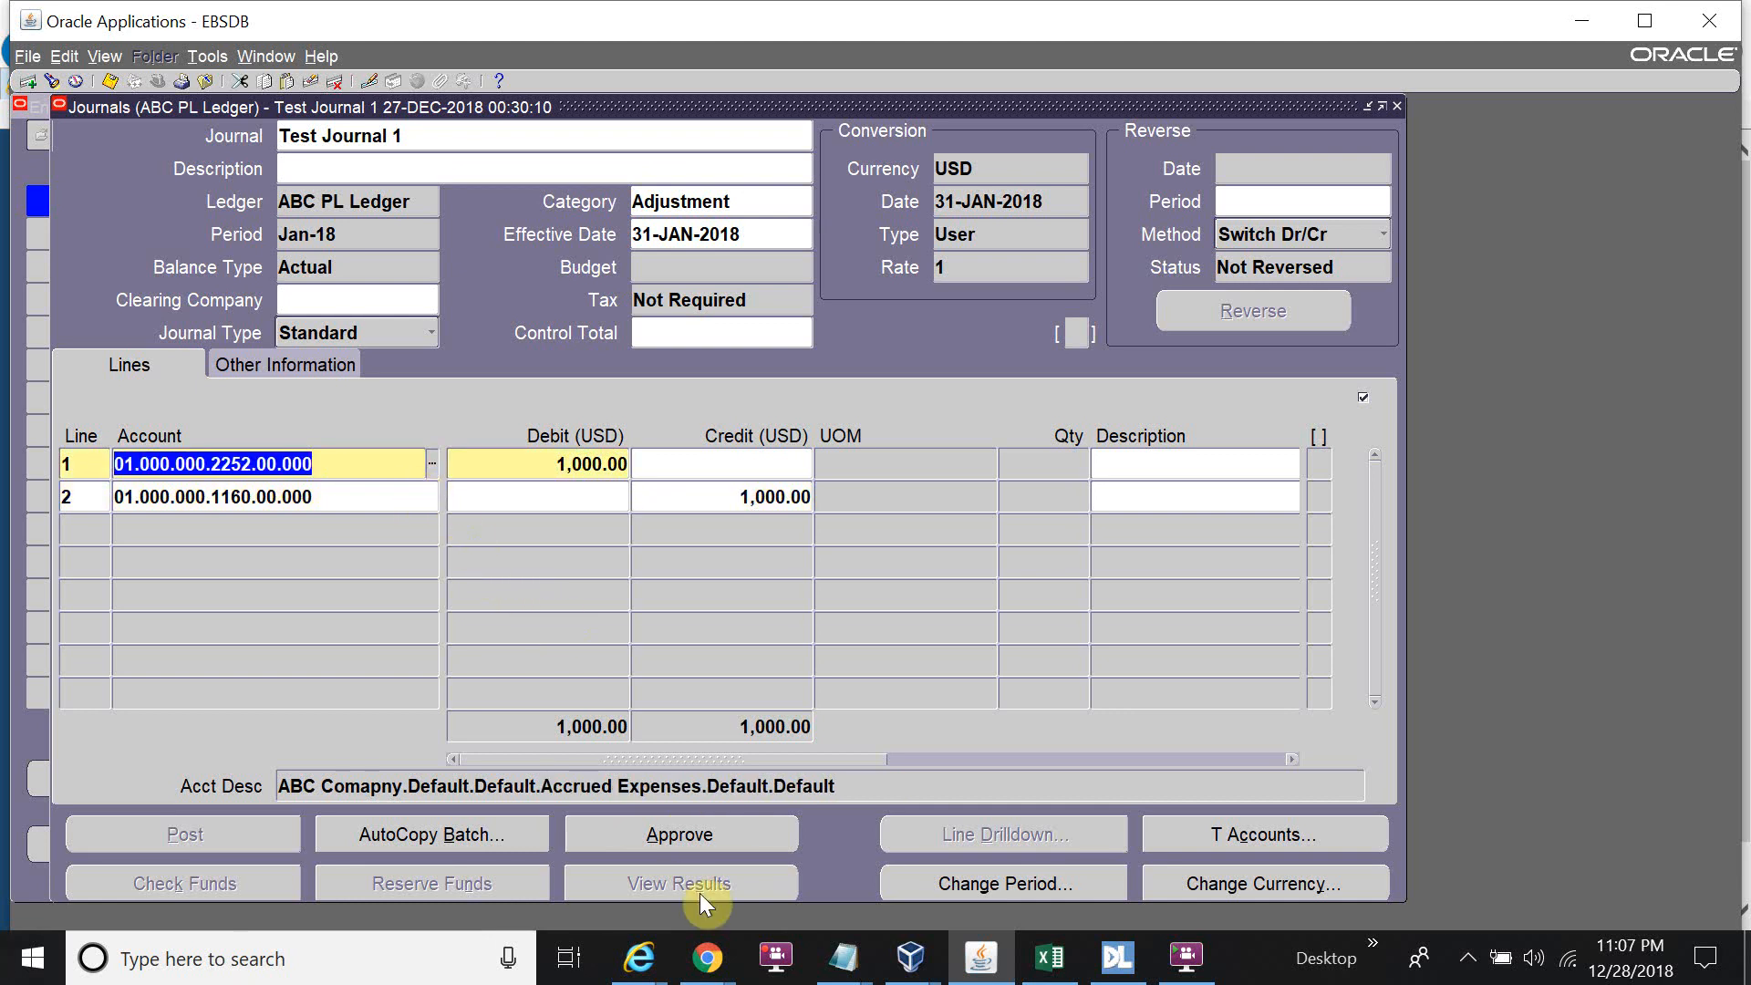
pyautogui.moveTo(844, 957)
pyautogui.click(930, 891)
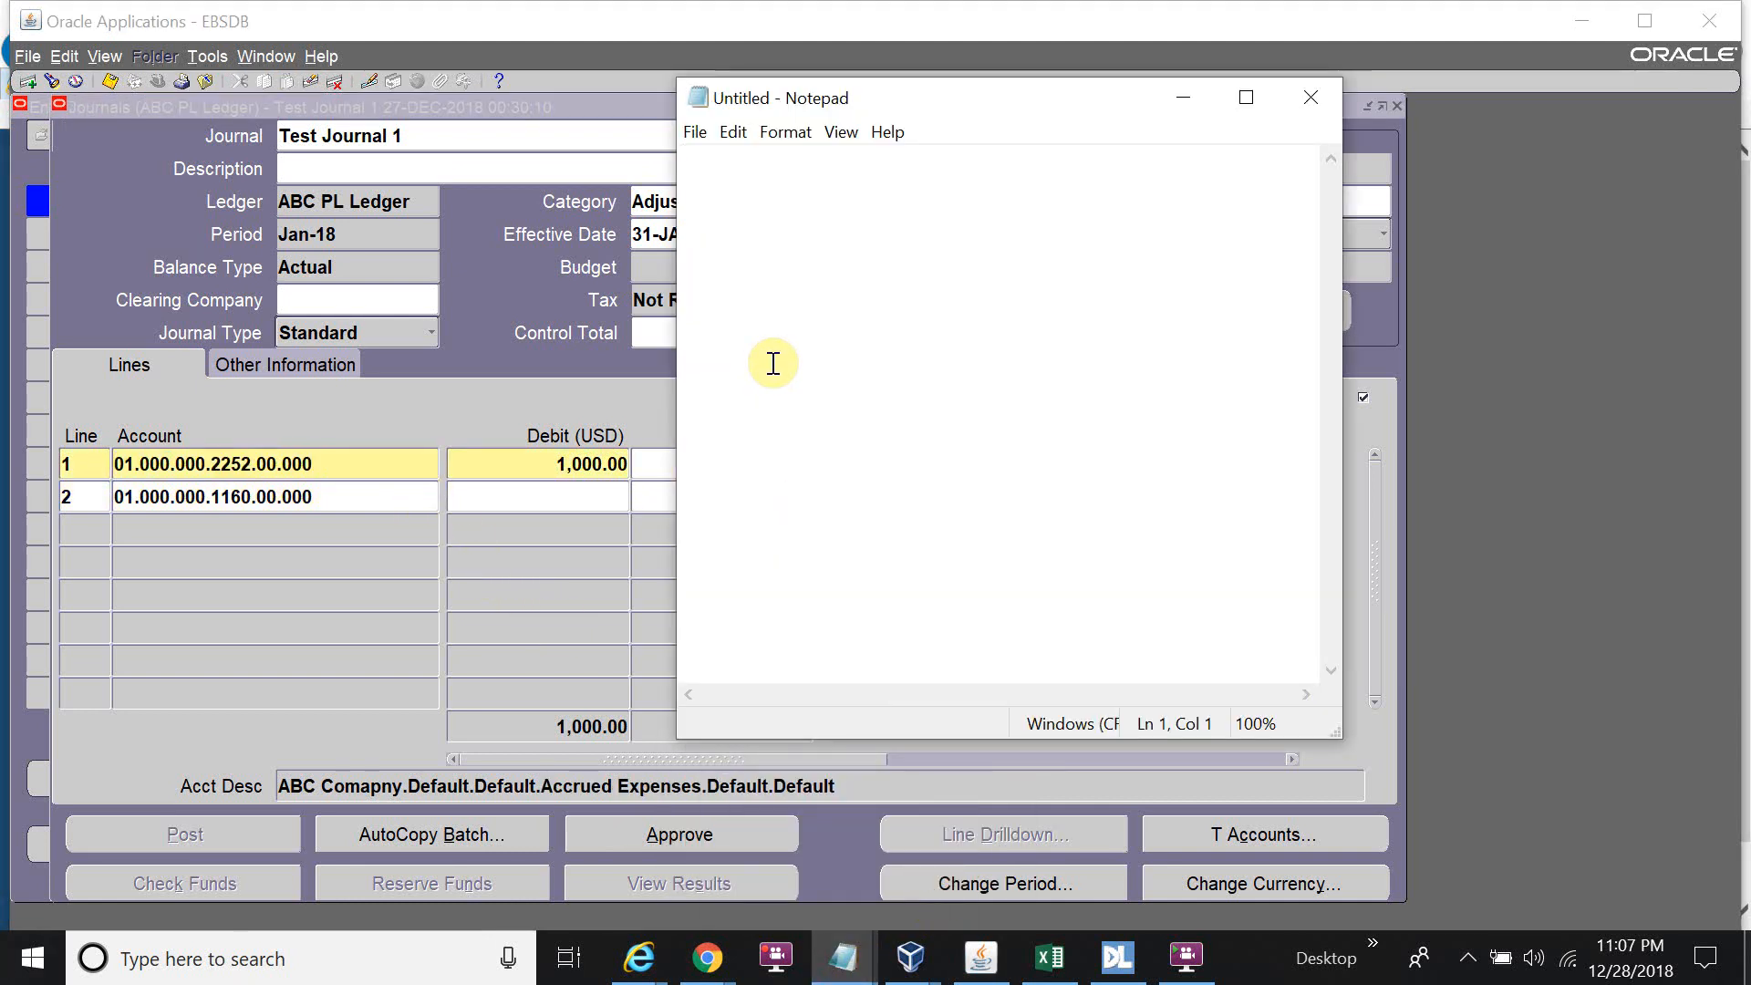
pyautogui.write('01.000.000.2252.00.000')
pyautogui.press('Return')
# Copy line 2's account code 01.000.000.1160.00.000 into Notepad below the first.
pyautogui.hotkey('alt', 'Tab')
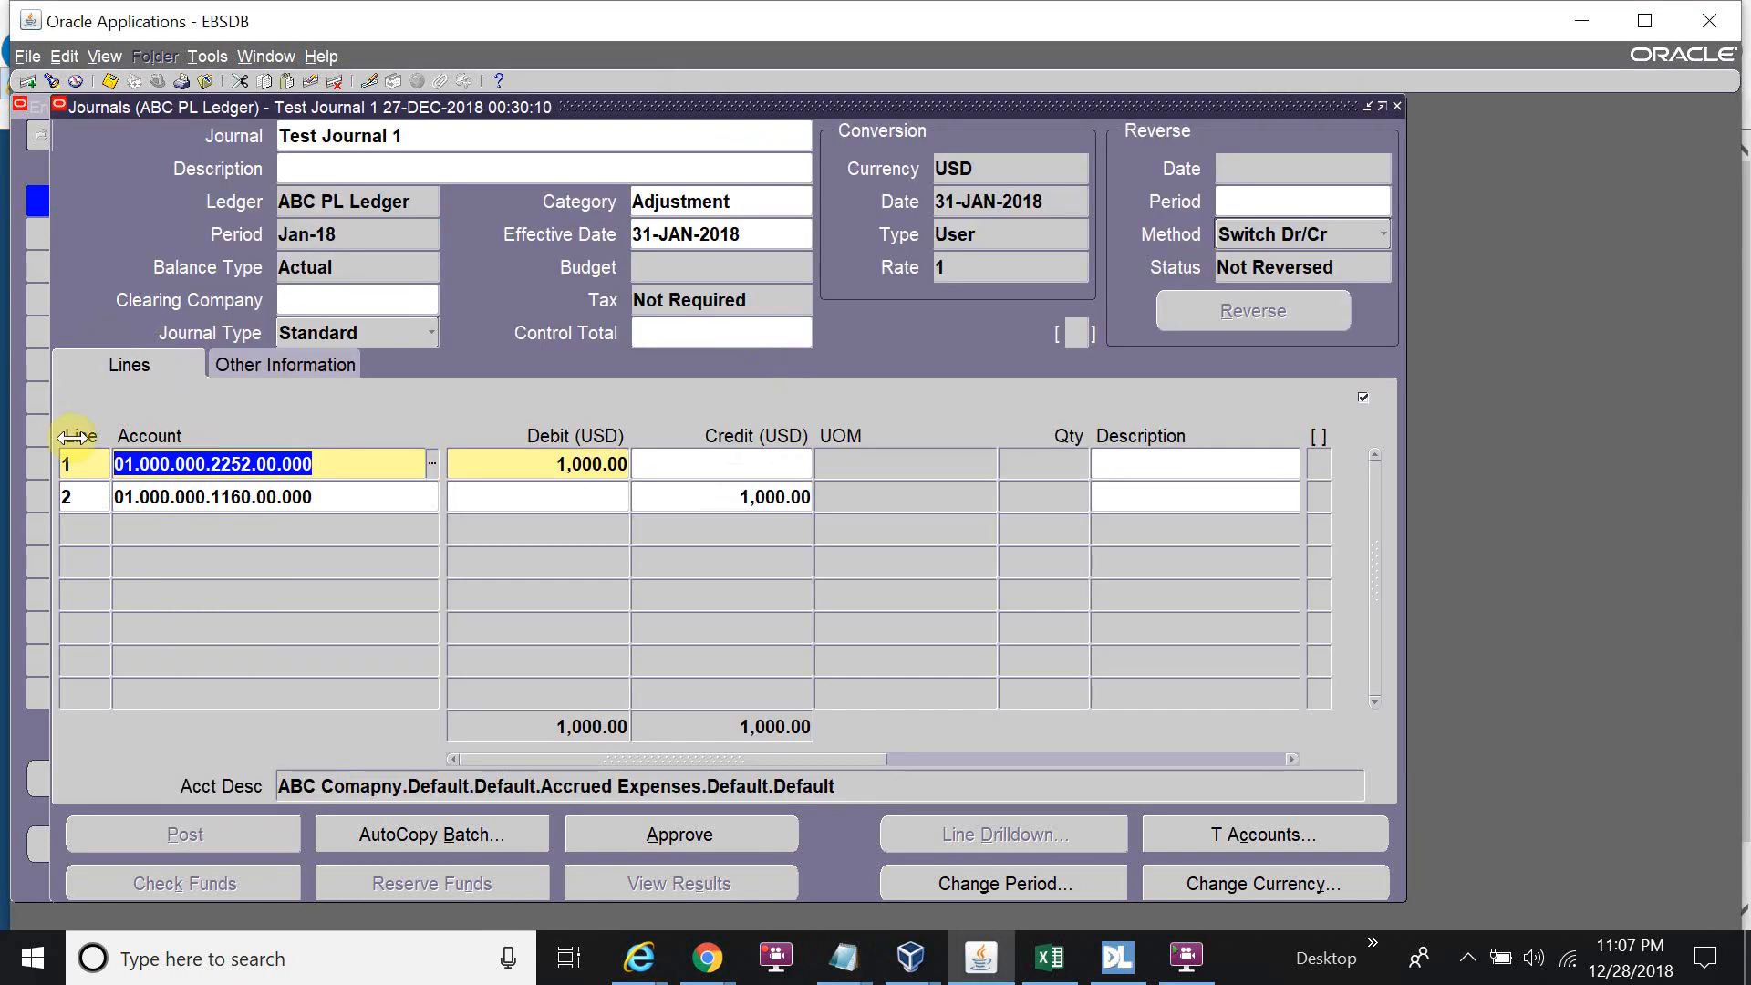
pyautogui.click(330, 496)
pyautogui.hotkey('ctrl', 'c')
pyautogui.hotkey('alt', 'Tab')
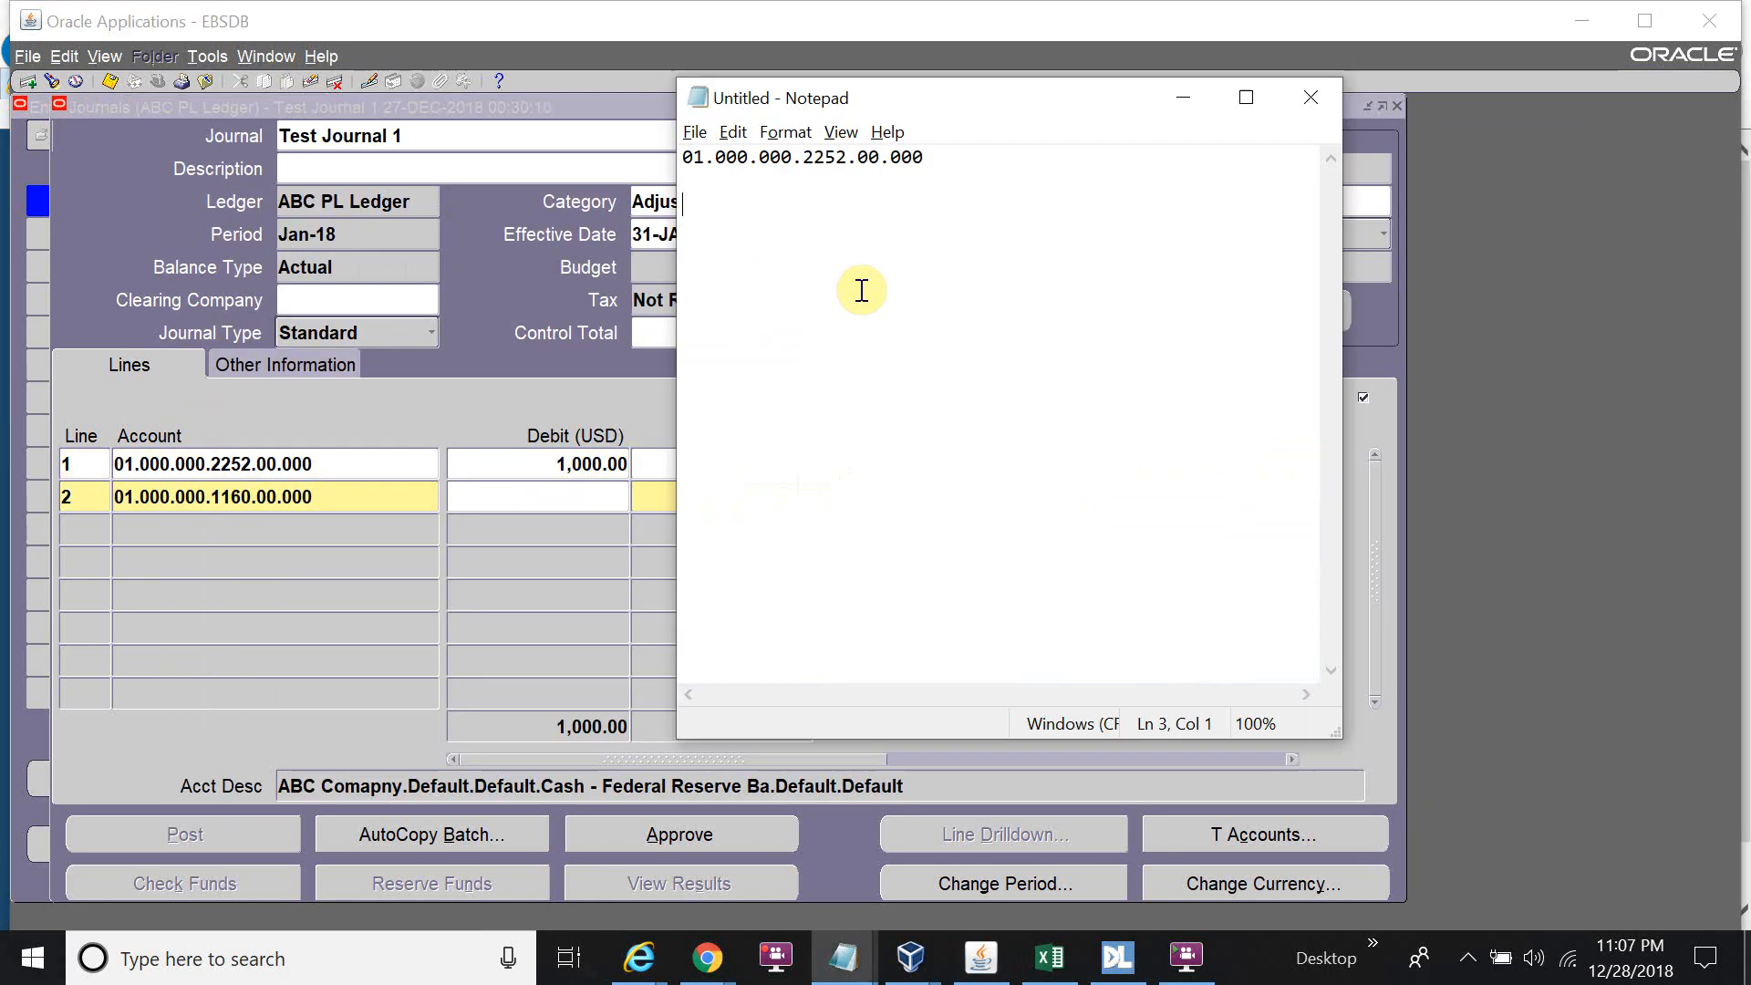
pyautogui.press('Return')
pyautogui.hotkey('ctrl', 'v')
pyautogui.hotkey('alt', 'Tab')
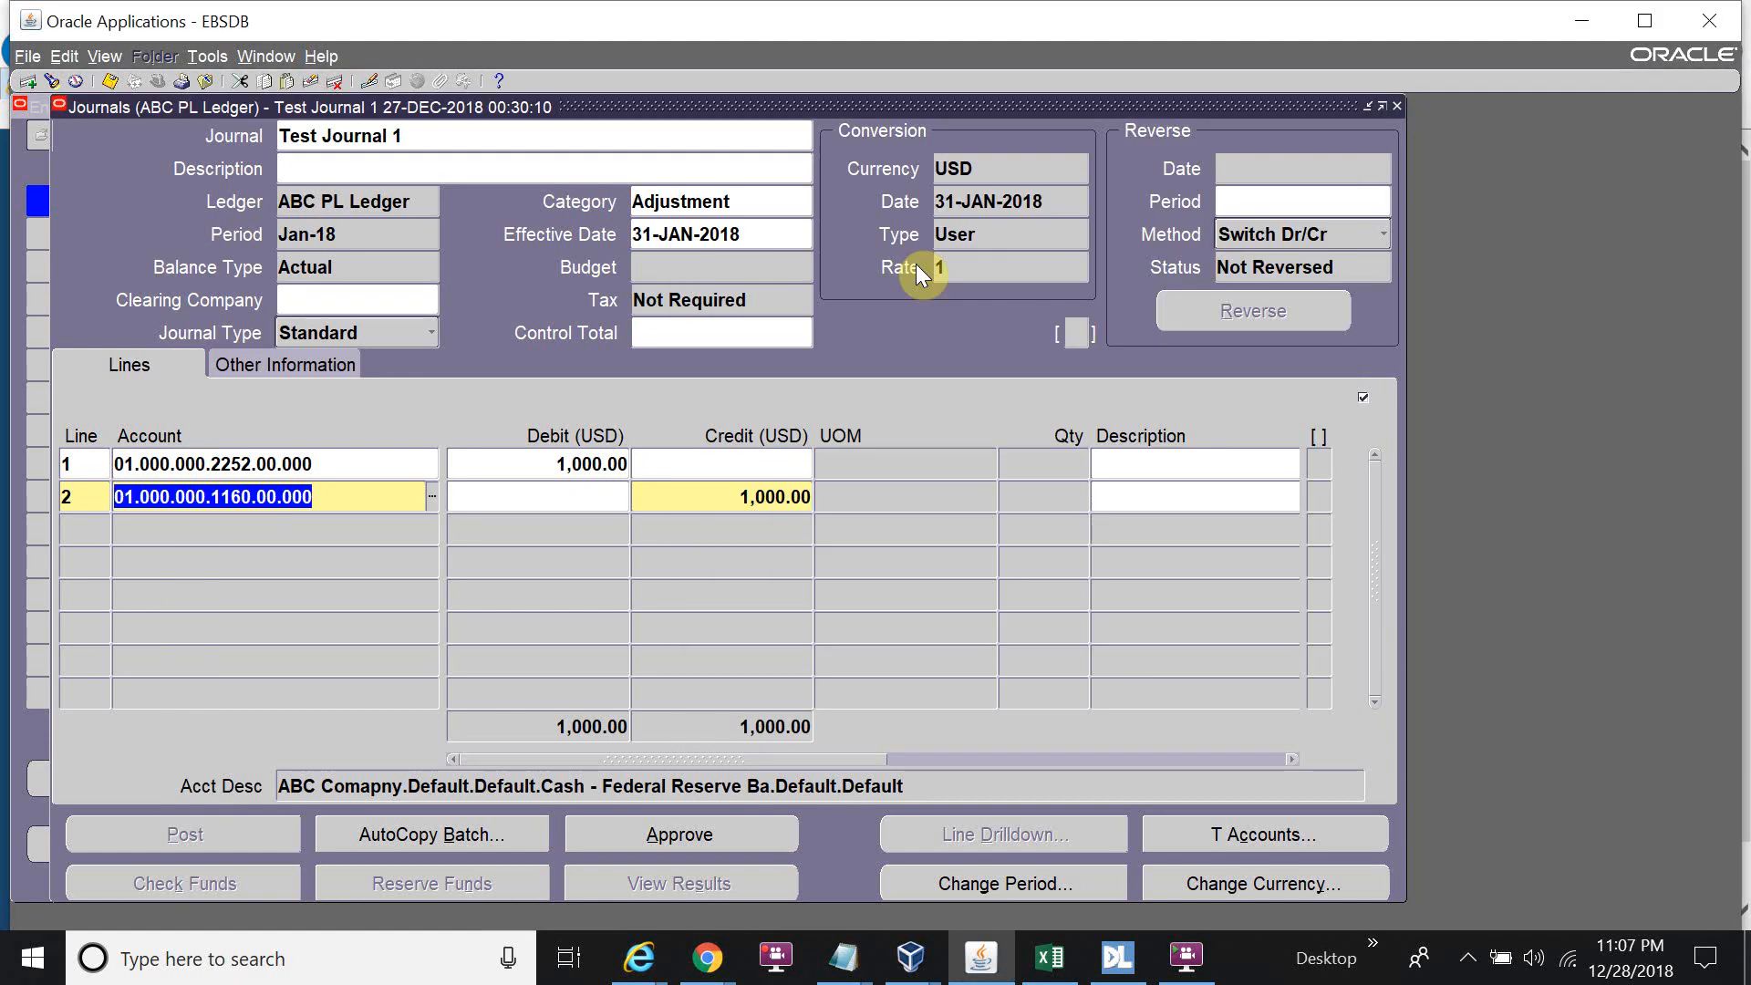
# Approve the Test Journal 1 batch and verify Other Information shows Approval as Approved.
pyautogui.click(762, 828)
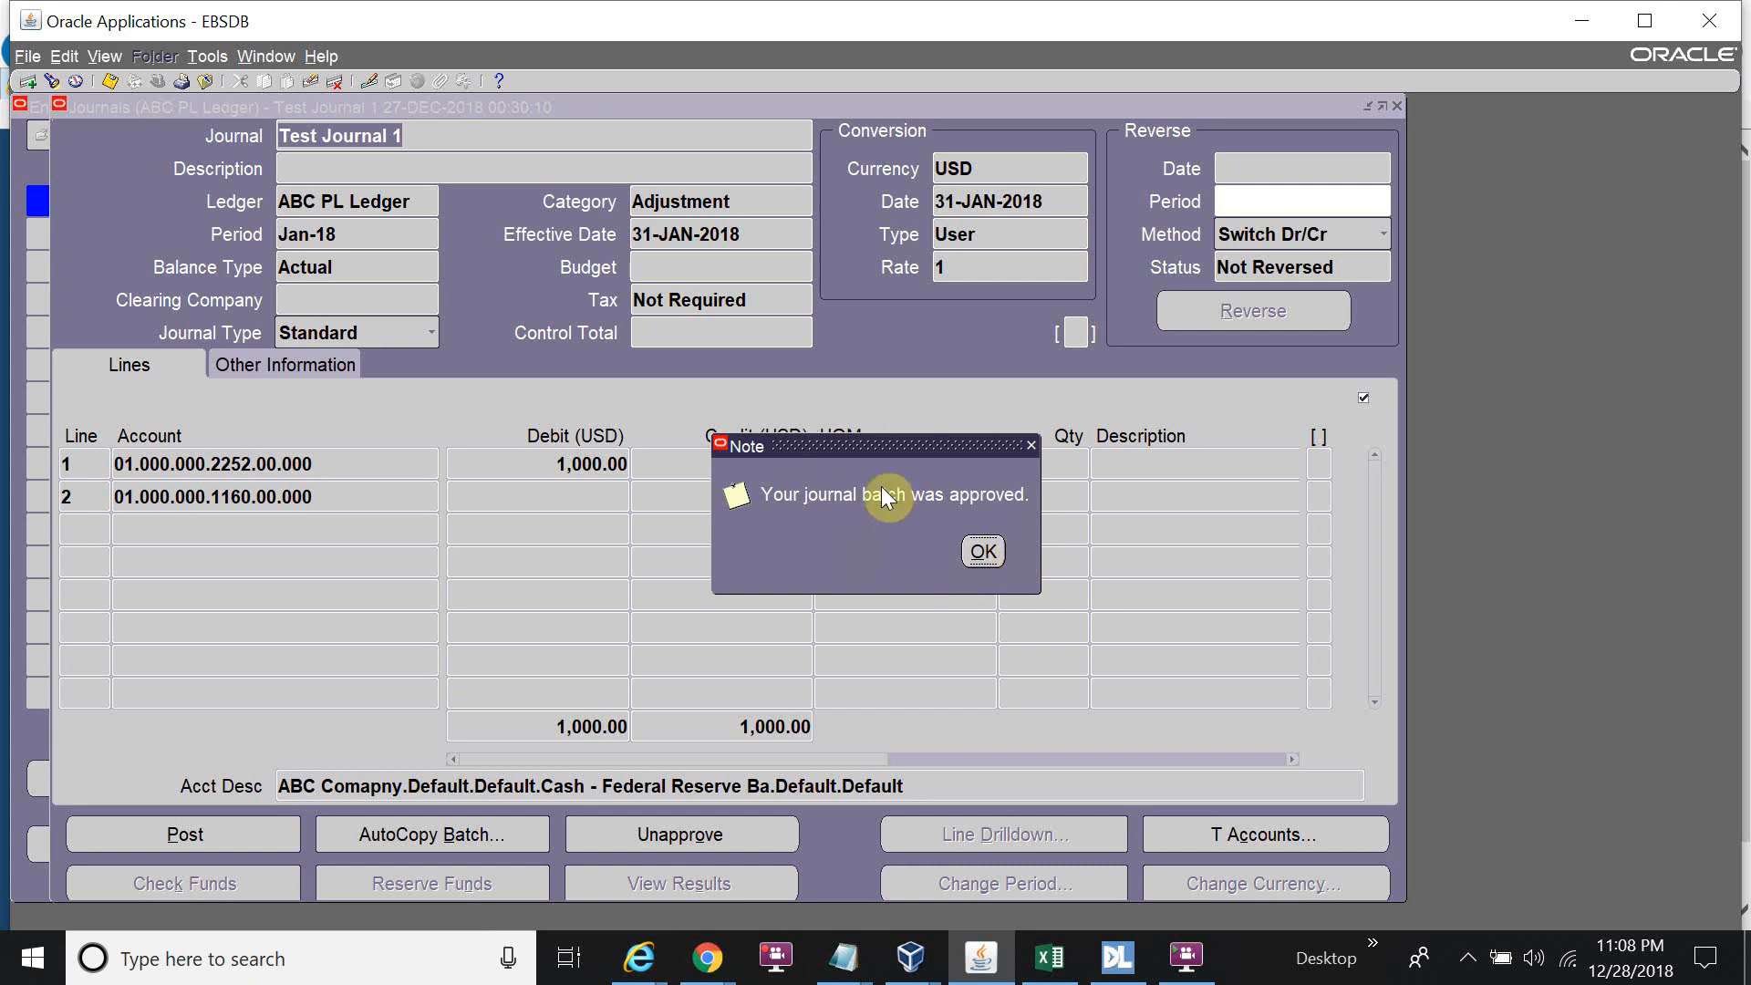
pyautogui.click(984, 554)
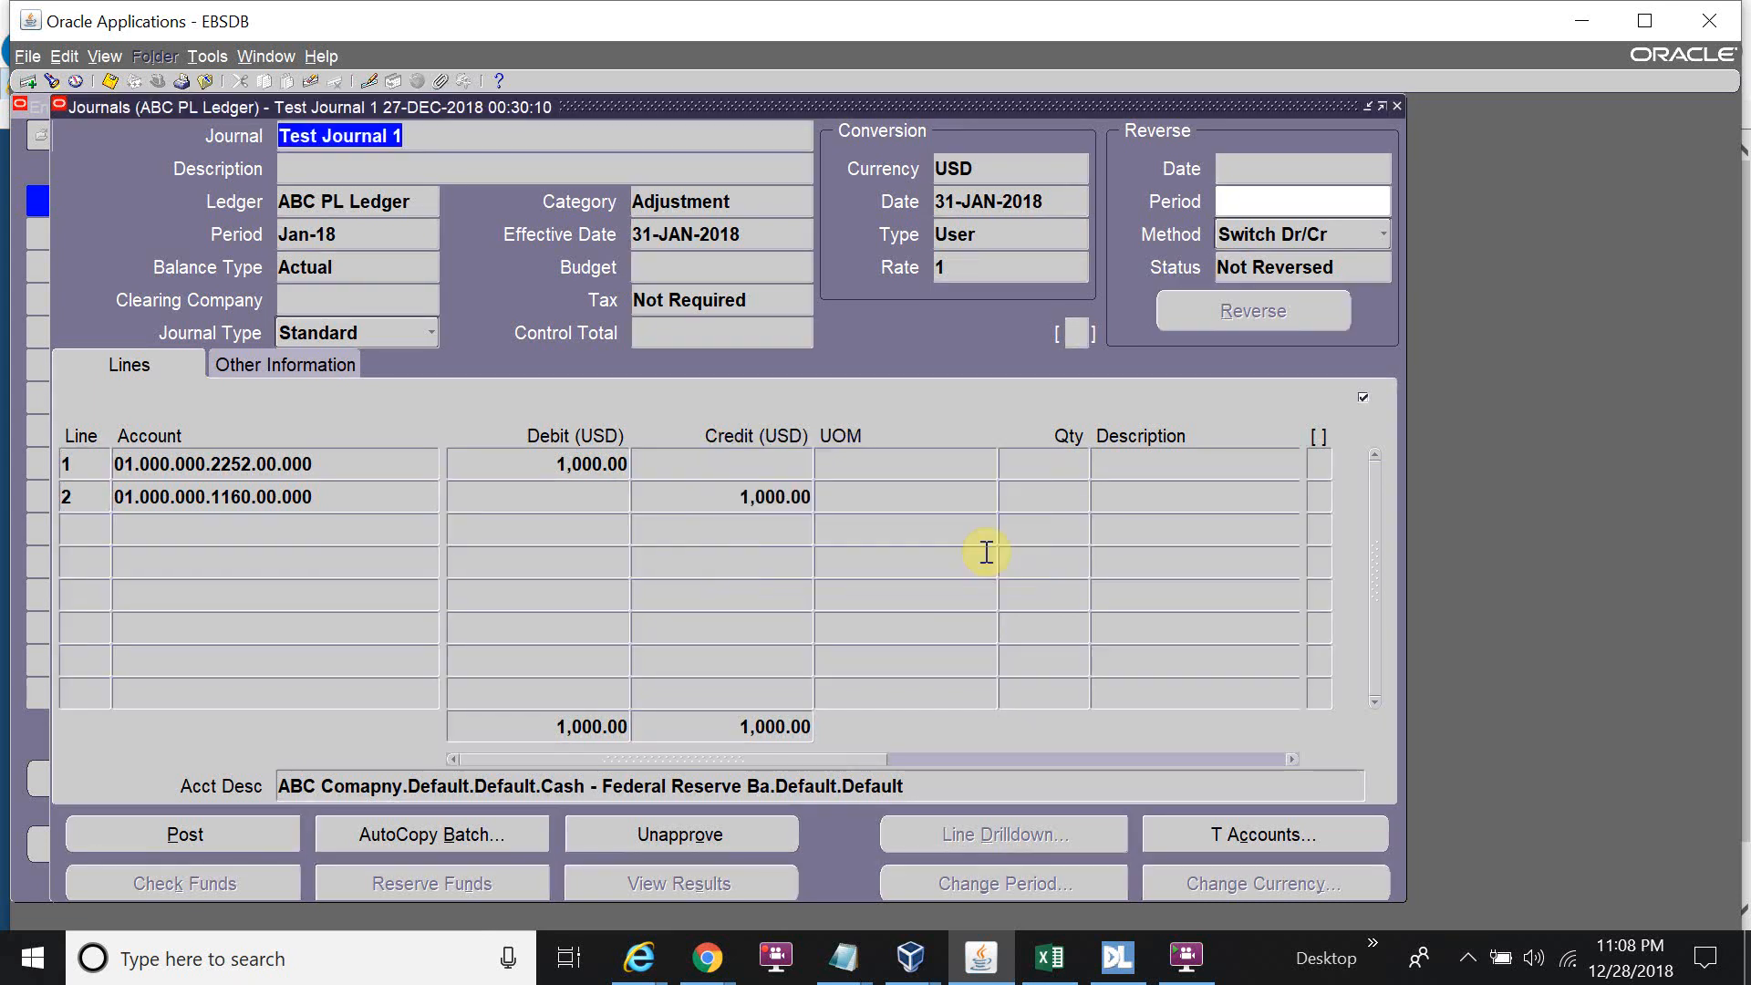
pyautogui.click(288, 363)
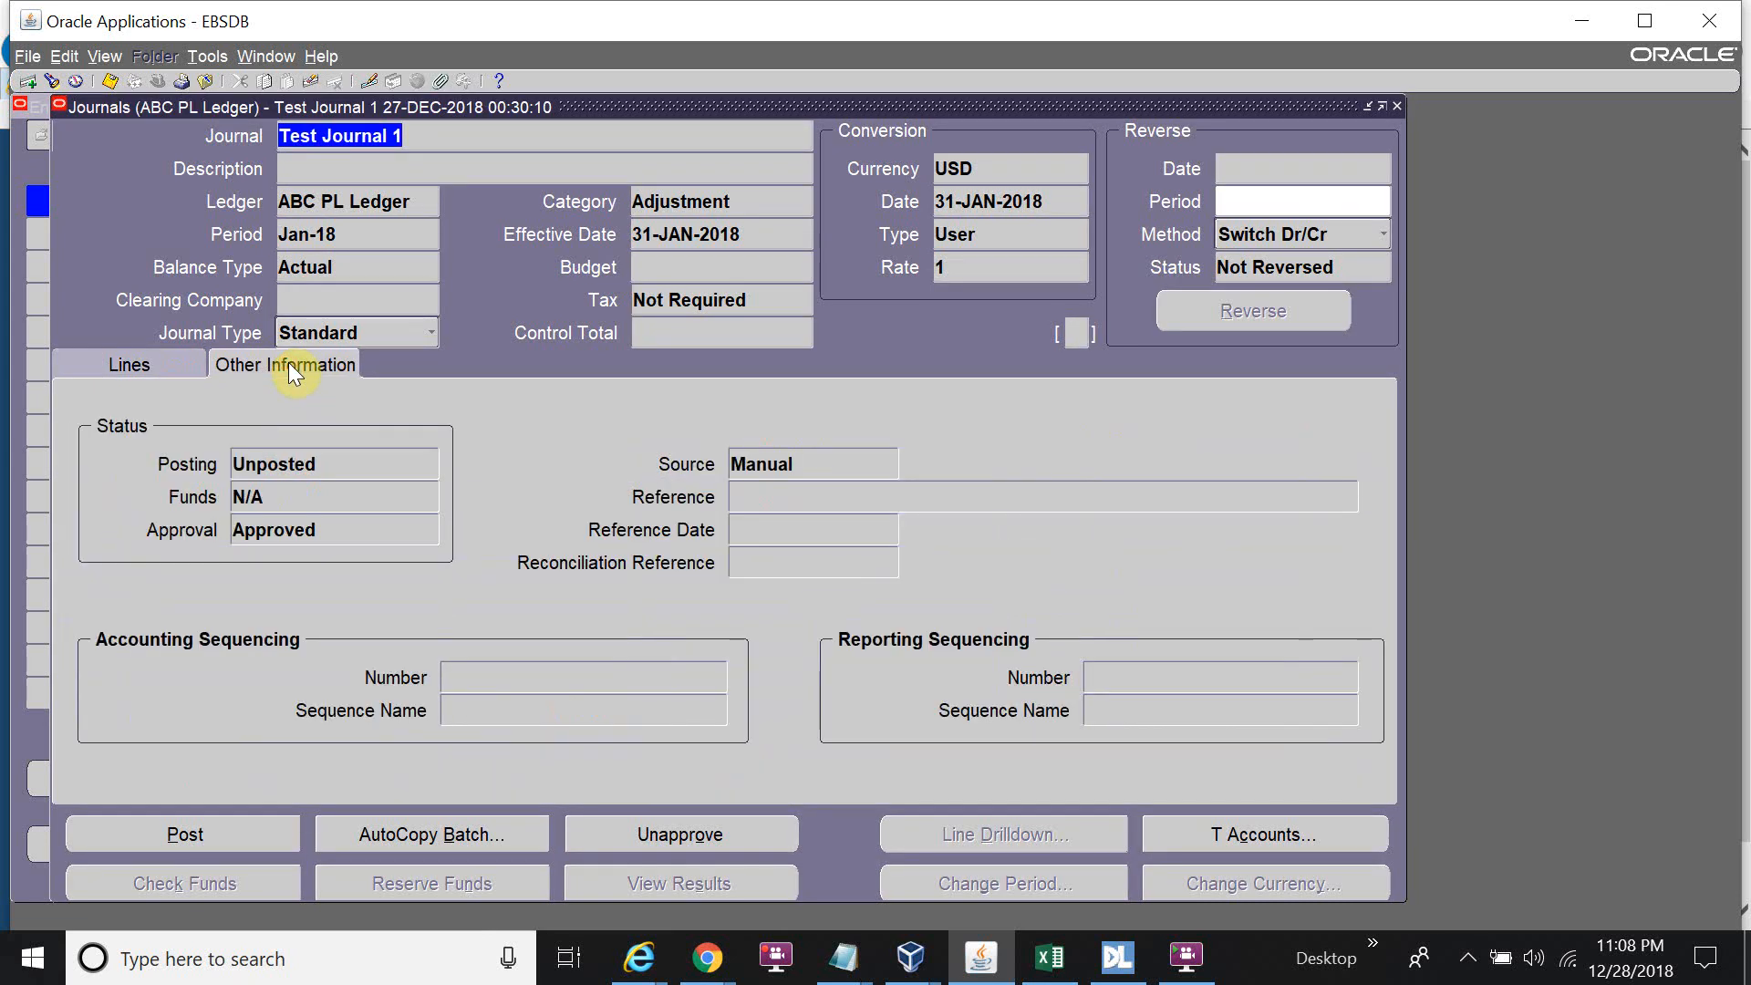
pyautogui.doubleClick(335, 525)
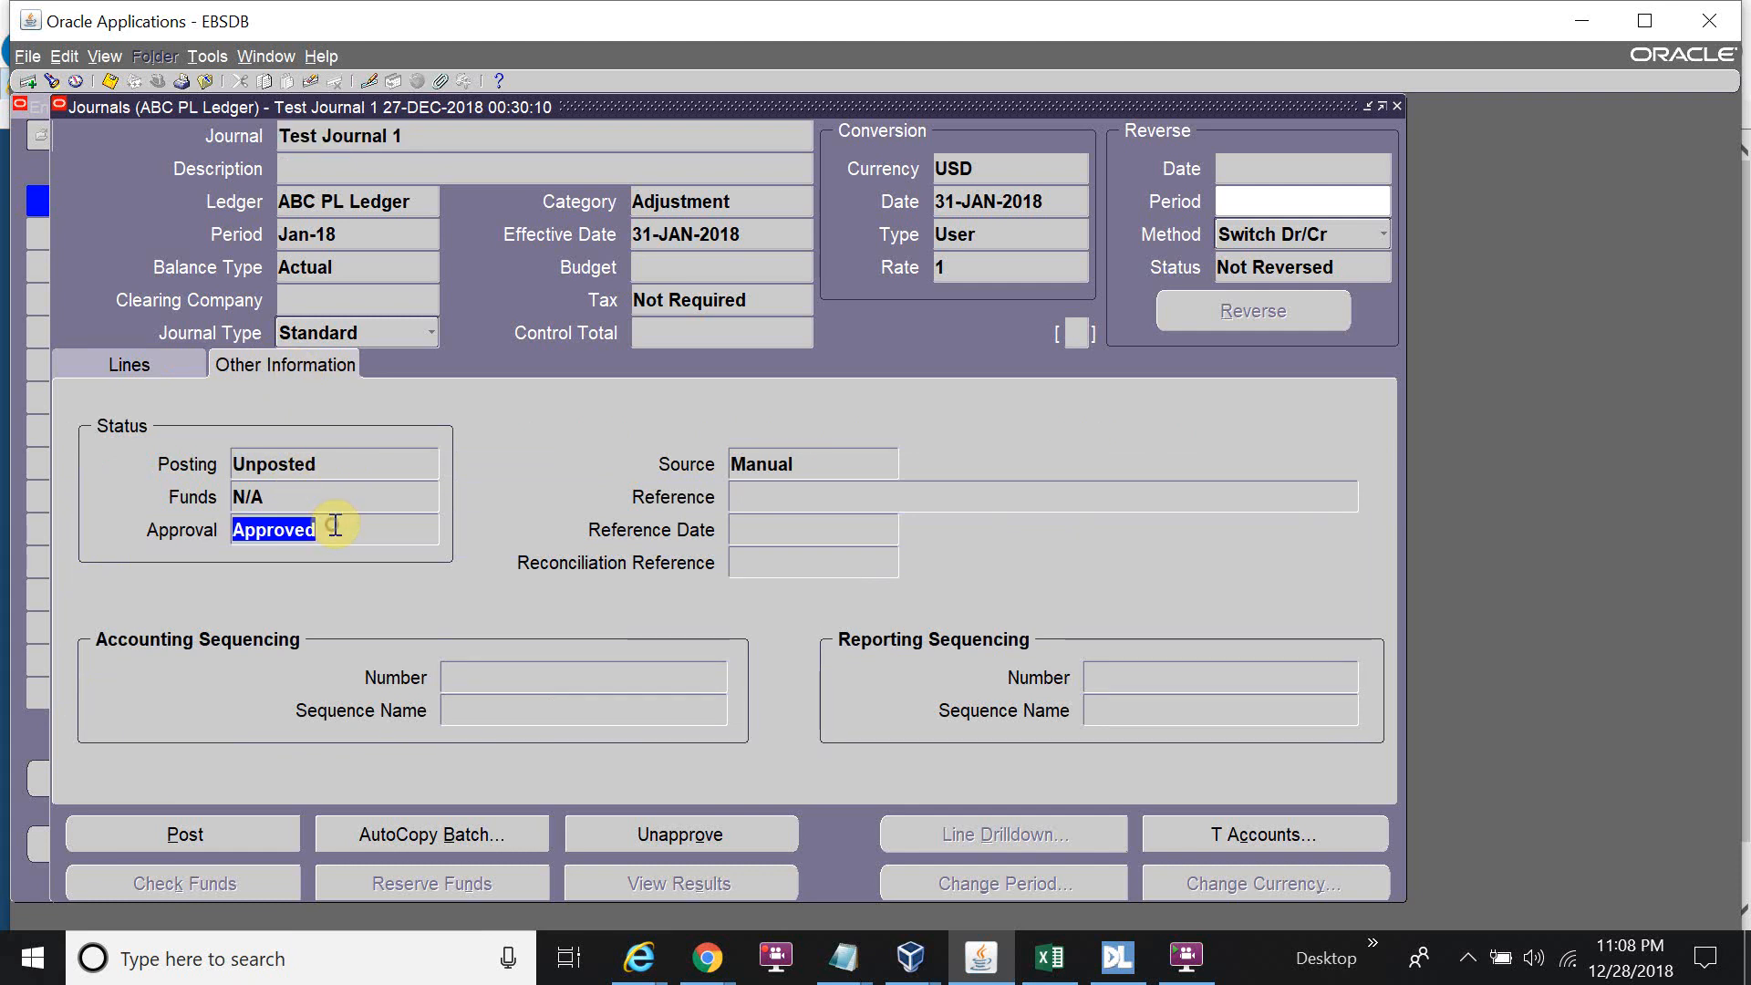
pyautogui.click(178, 367)
# Post the approved batch and list all submitted requests in View Requests.
pyautogui.click(228, 839)
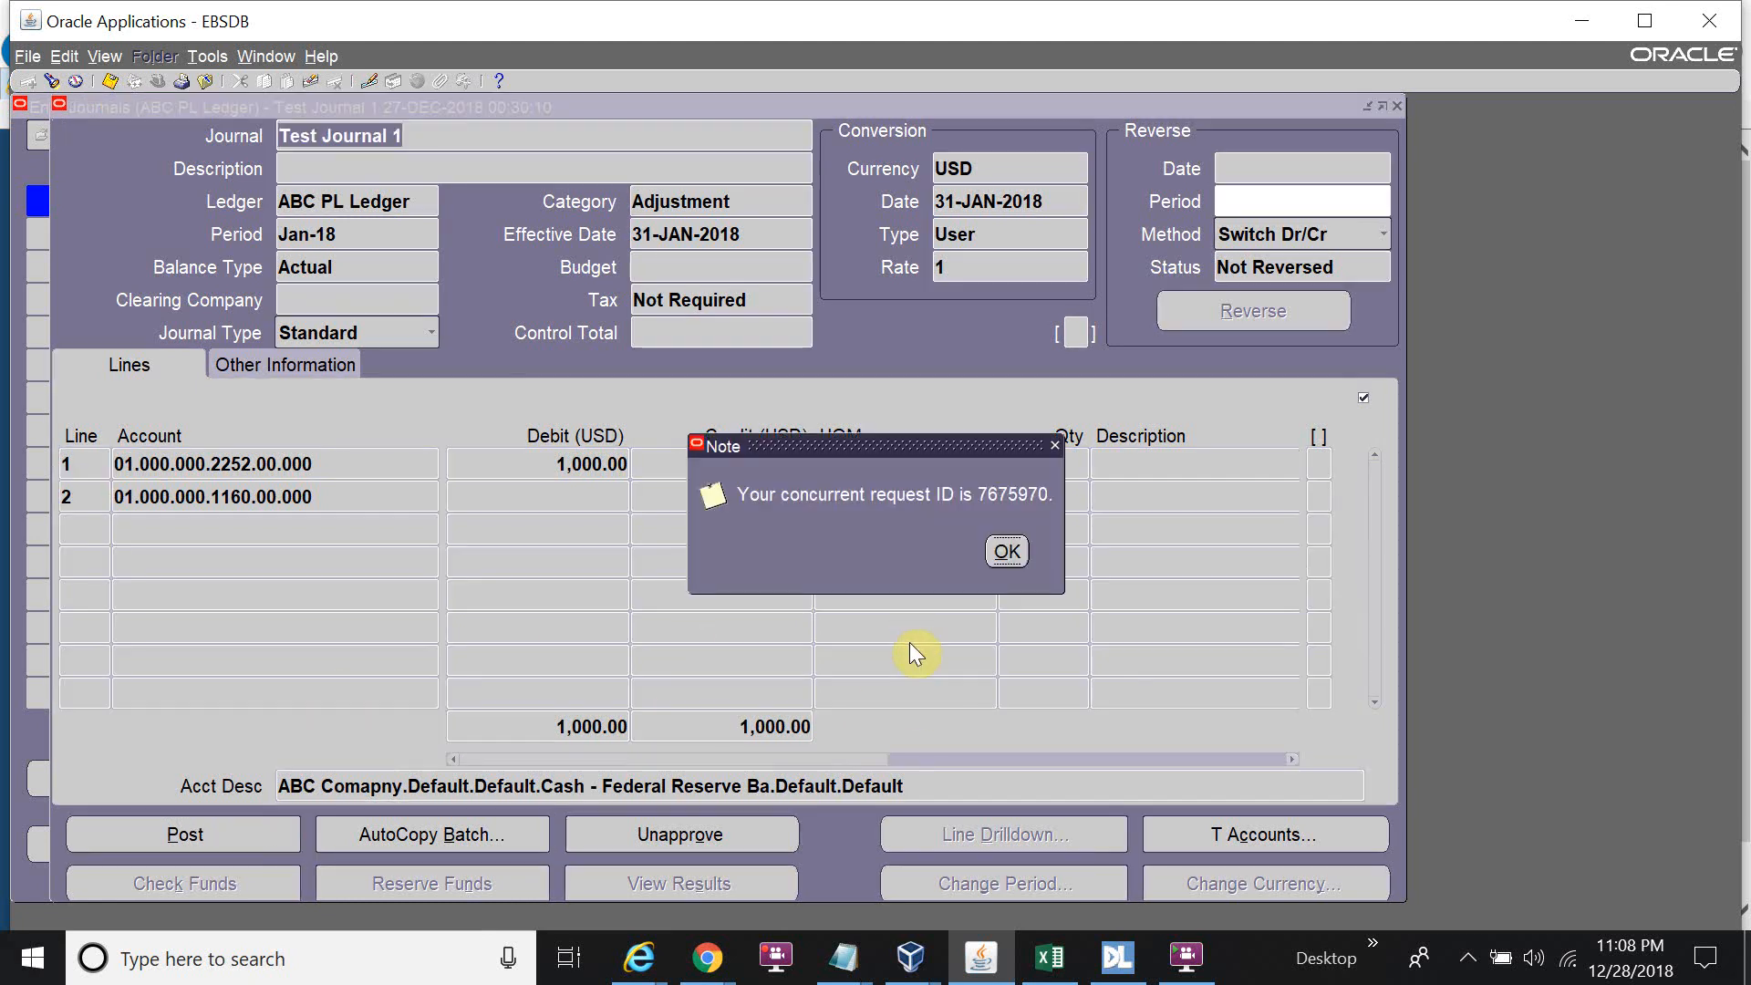
pyautogui.click(1025, 551)
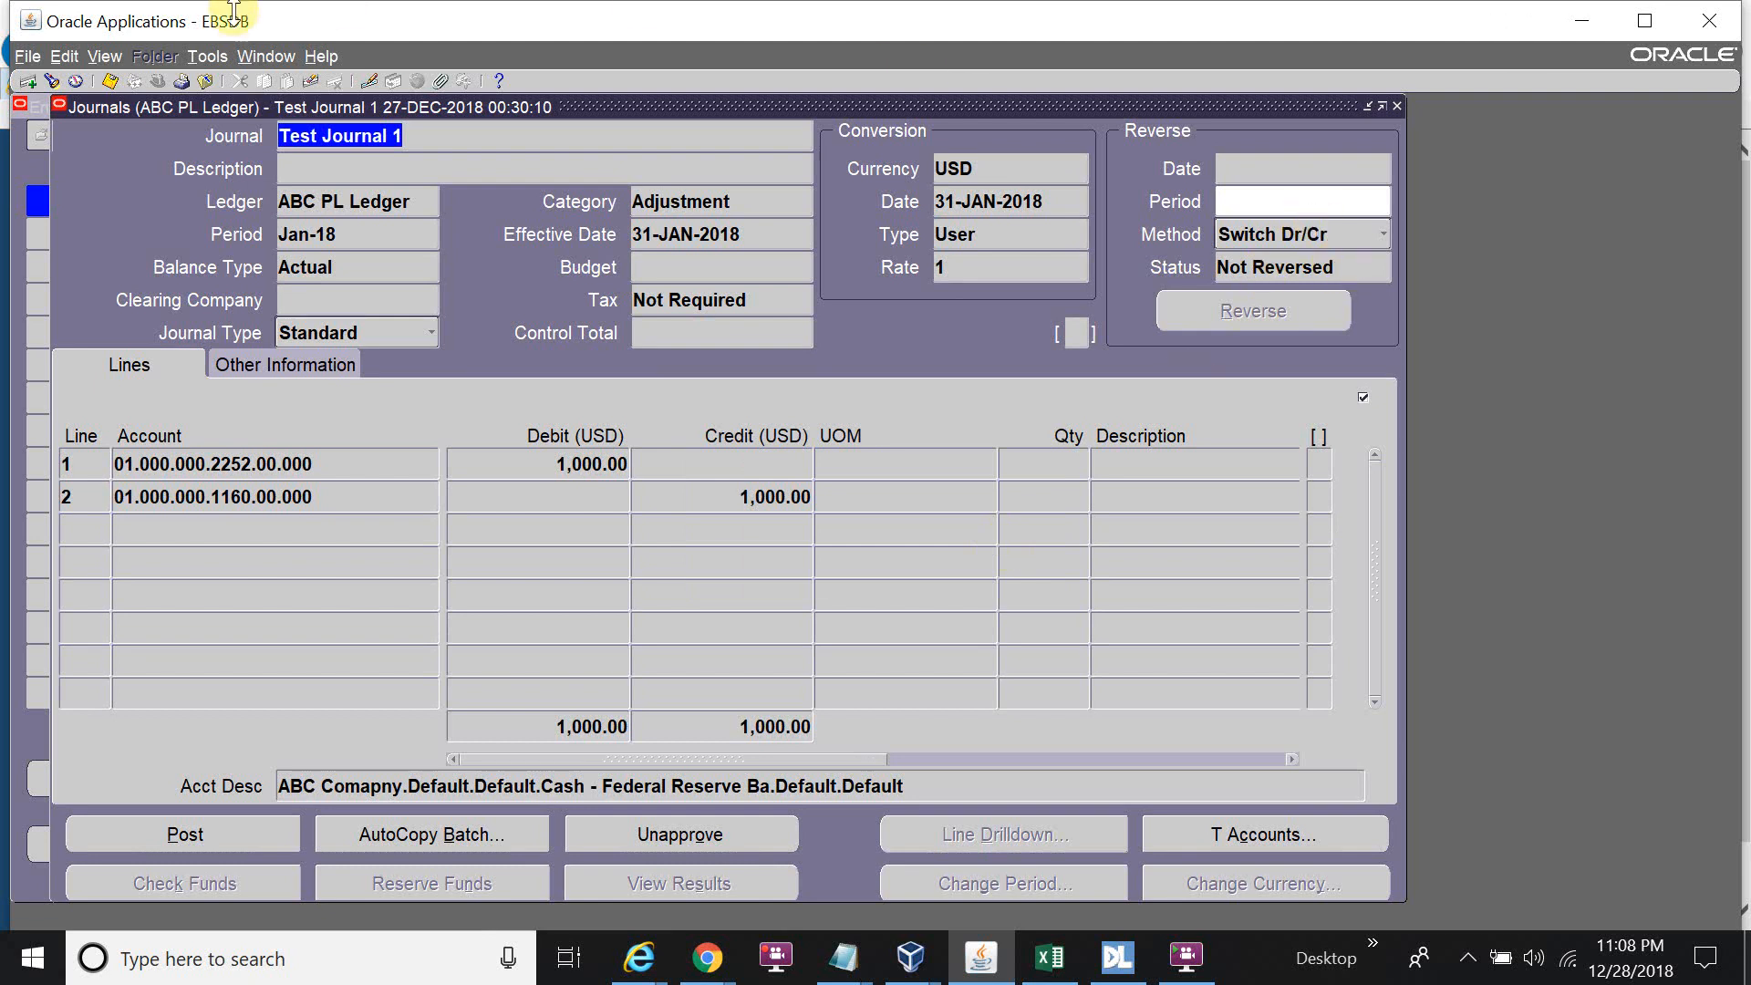
pyautogui.click(105, 55)
pyautogui.click(127, 347)
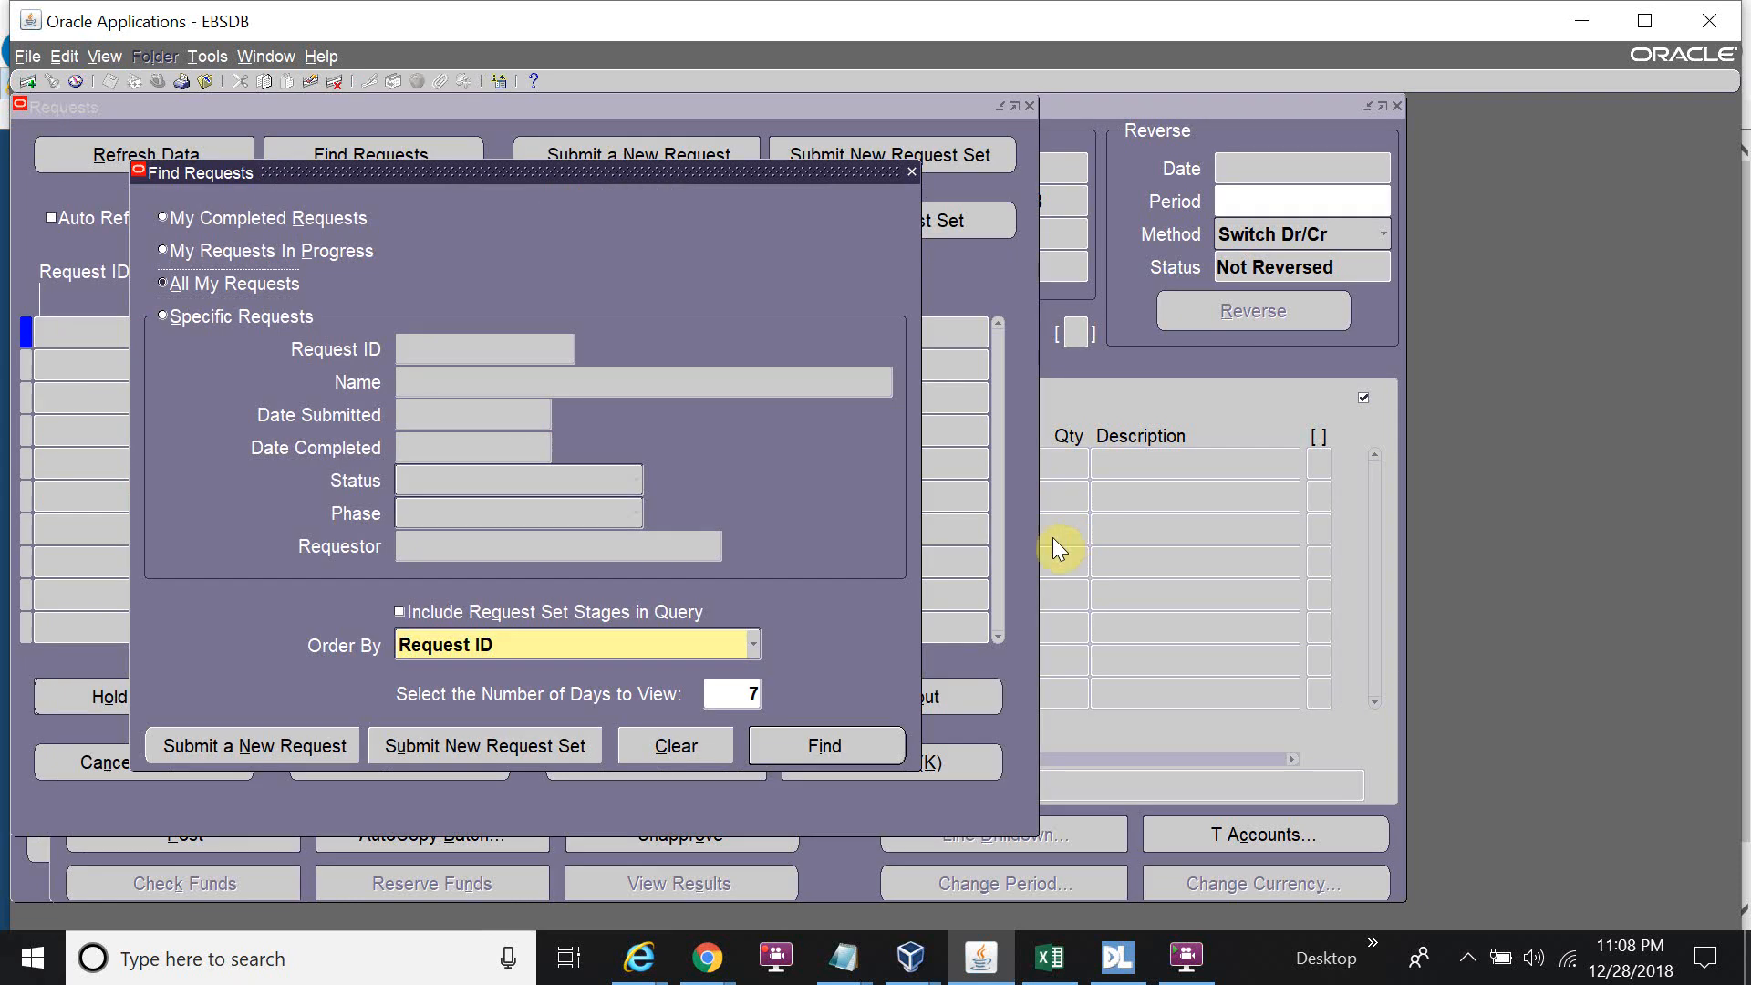
pyautogui.click(857, 756)
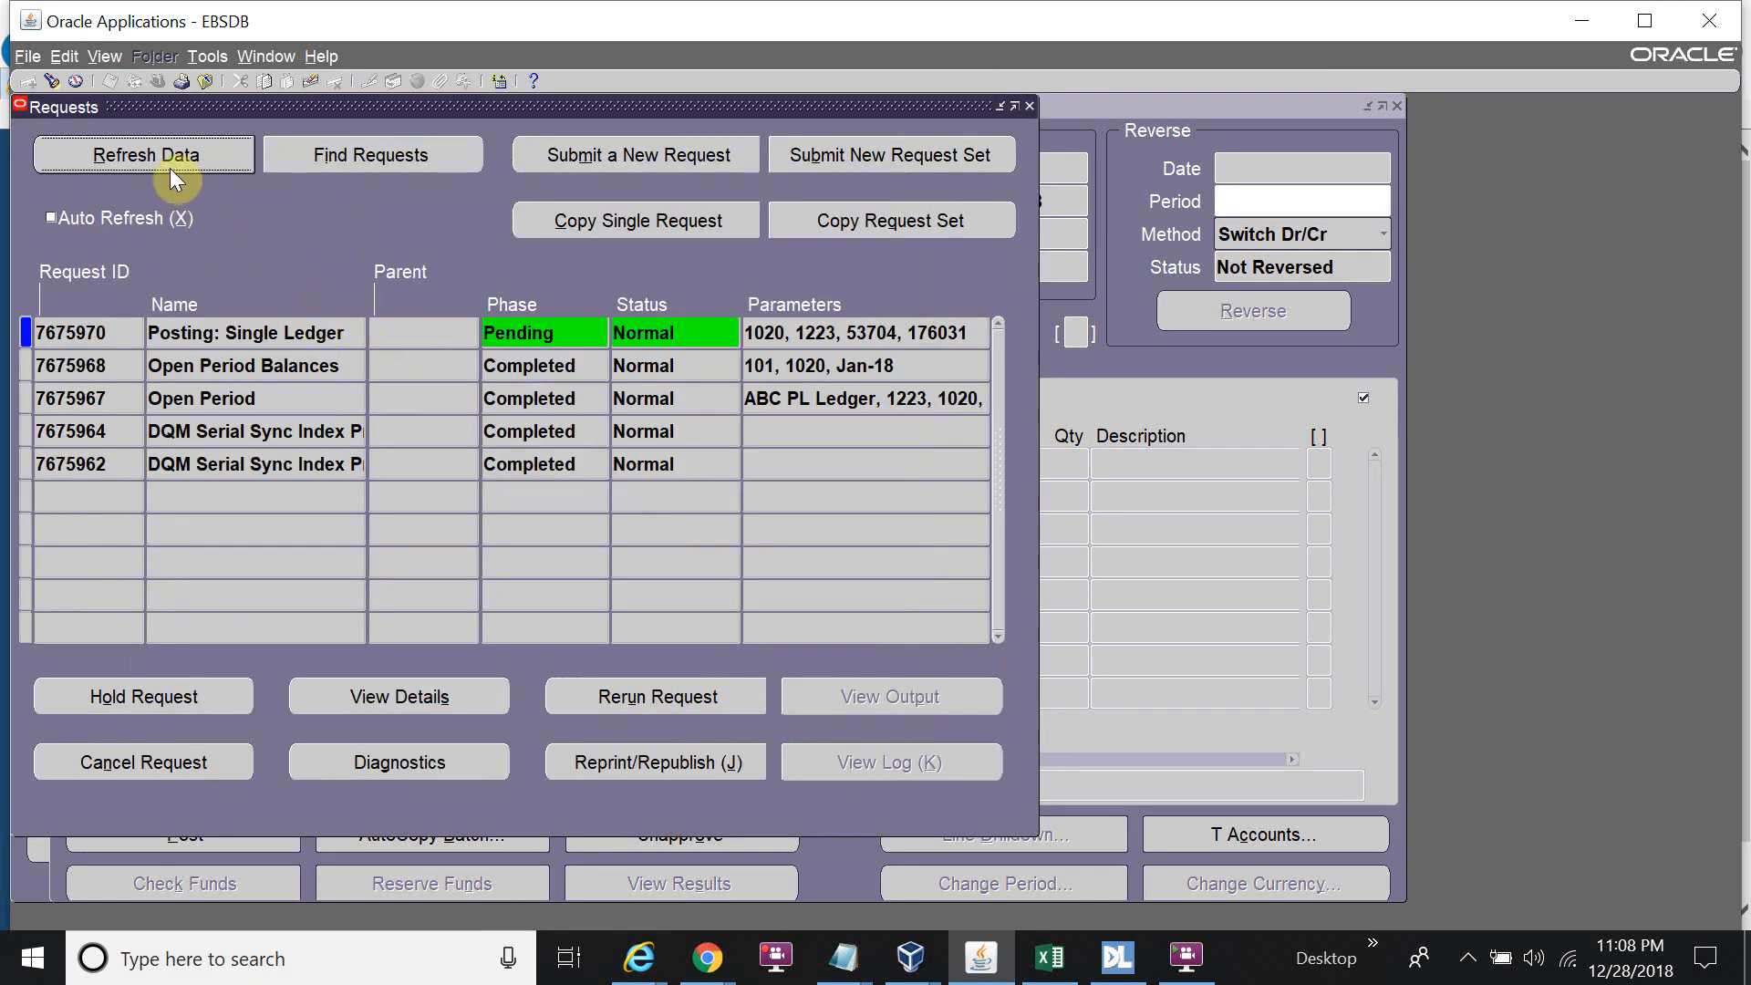
# Refresh the Posting: Single Ledger request until it is running, then close Requests.
pyautogui.click(170, 164)
pyautogui.click(172, 159)
pyautogui.click(172, 157)
pyautogui.click(173, 159)
pyautogui.click(174, 159)
pyautogui.click(174, 159)
pyautogui.click(174, 159)
pyautogui.click(173, 159)
pyautogui.click(174, 159)
pyautogui.click(174, 159)
pyautogui.click(174, 159)
pyautogui.click(173, 159)
pyautogui.click(173, 158)
pyautogui.click(174, 159)
pyautogui.click(174, 159)
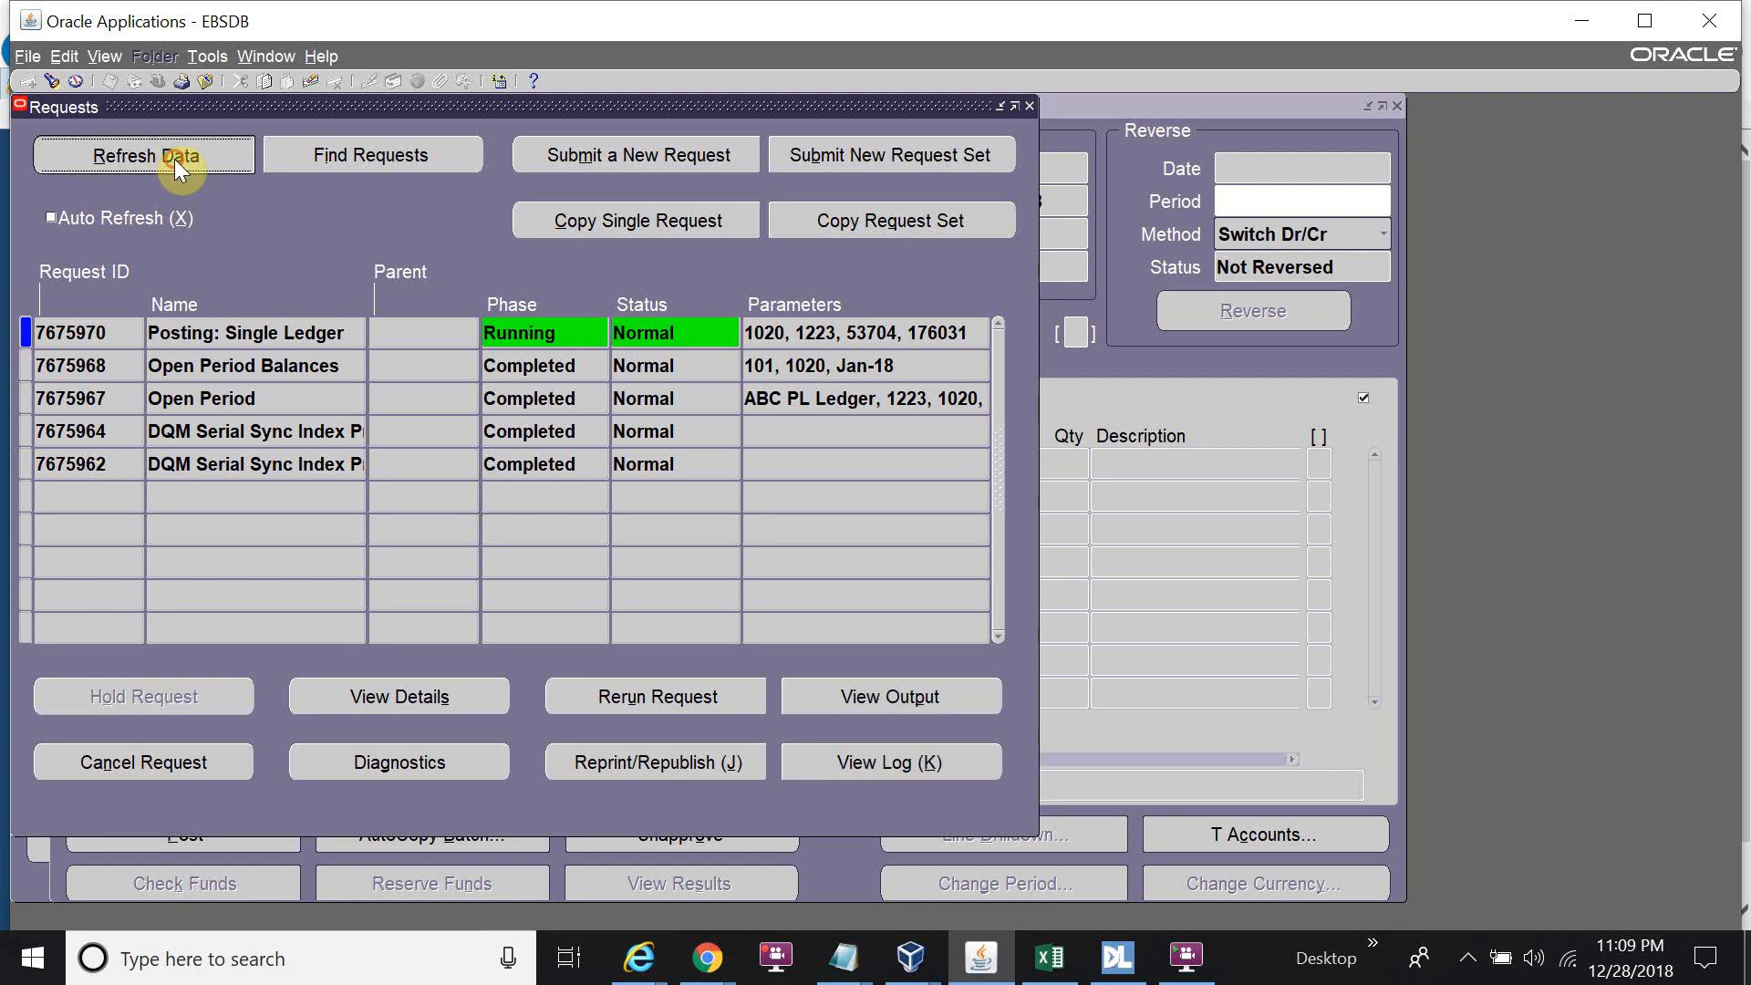
pyautogui.click(173, 159)
pyautogui.click(173, 158)
pyautogui.click(174, 158)
pyautogui.click(173, 158)
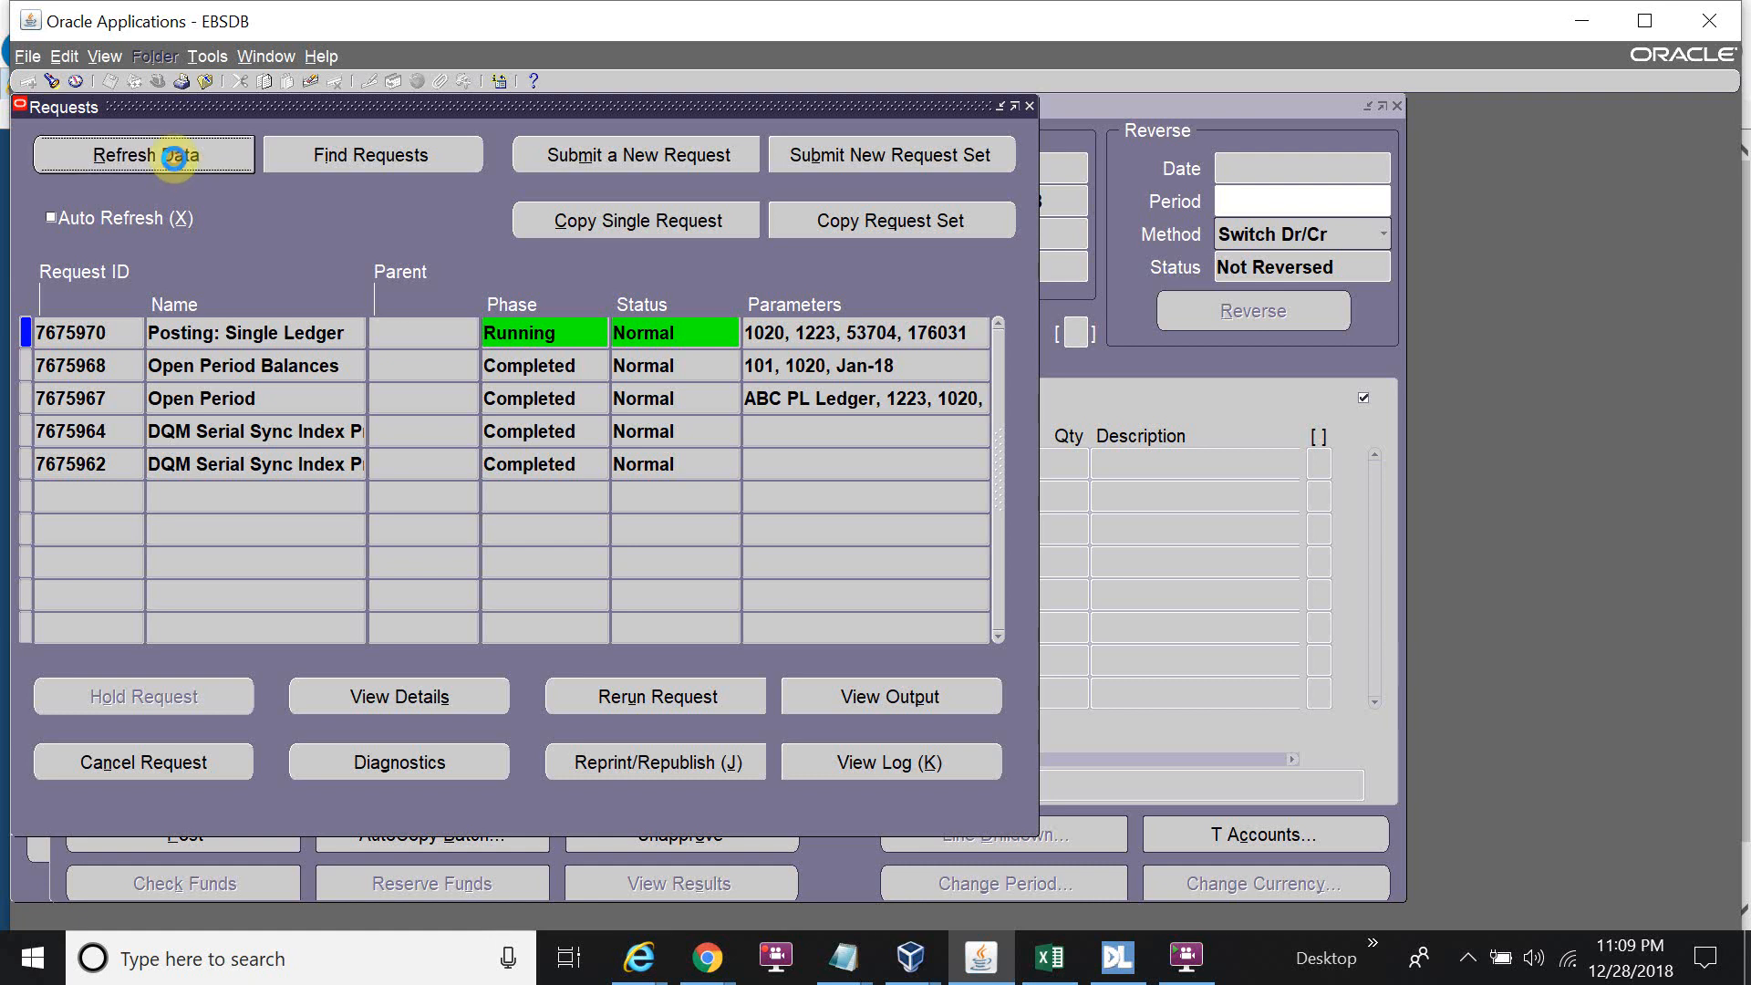
pyautogui.click(173, 158)
pyautogui.click(174, 159)
pyautogui.click(173, 159)
pyautogui.click(175, 161)
pyautogui.click(175, 161)
pyautogui.click(173, 157)
pyautogui.click(1029, 103)
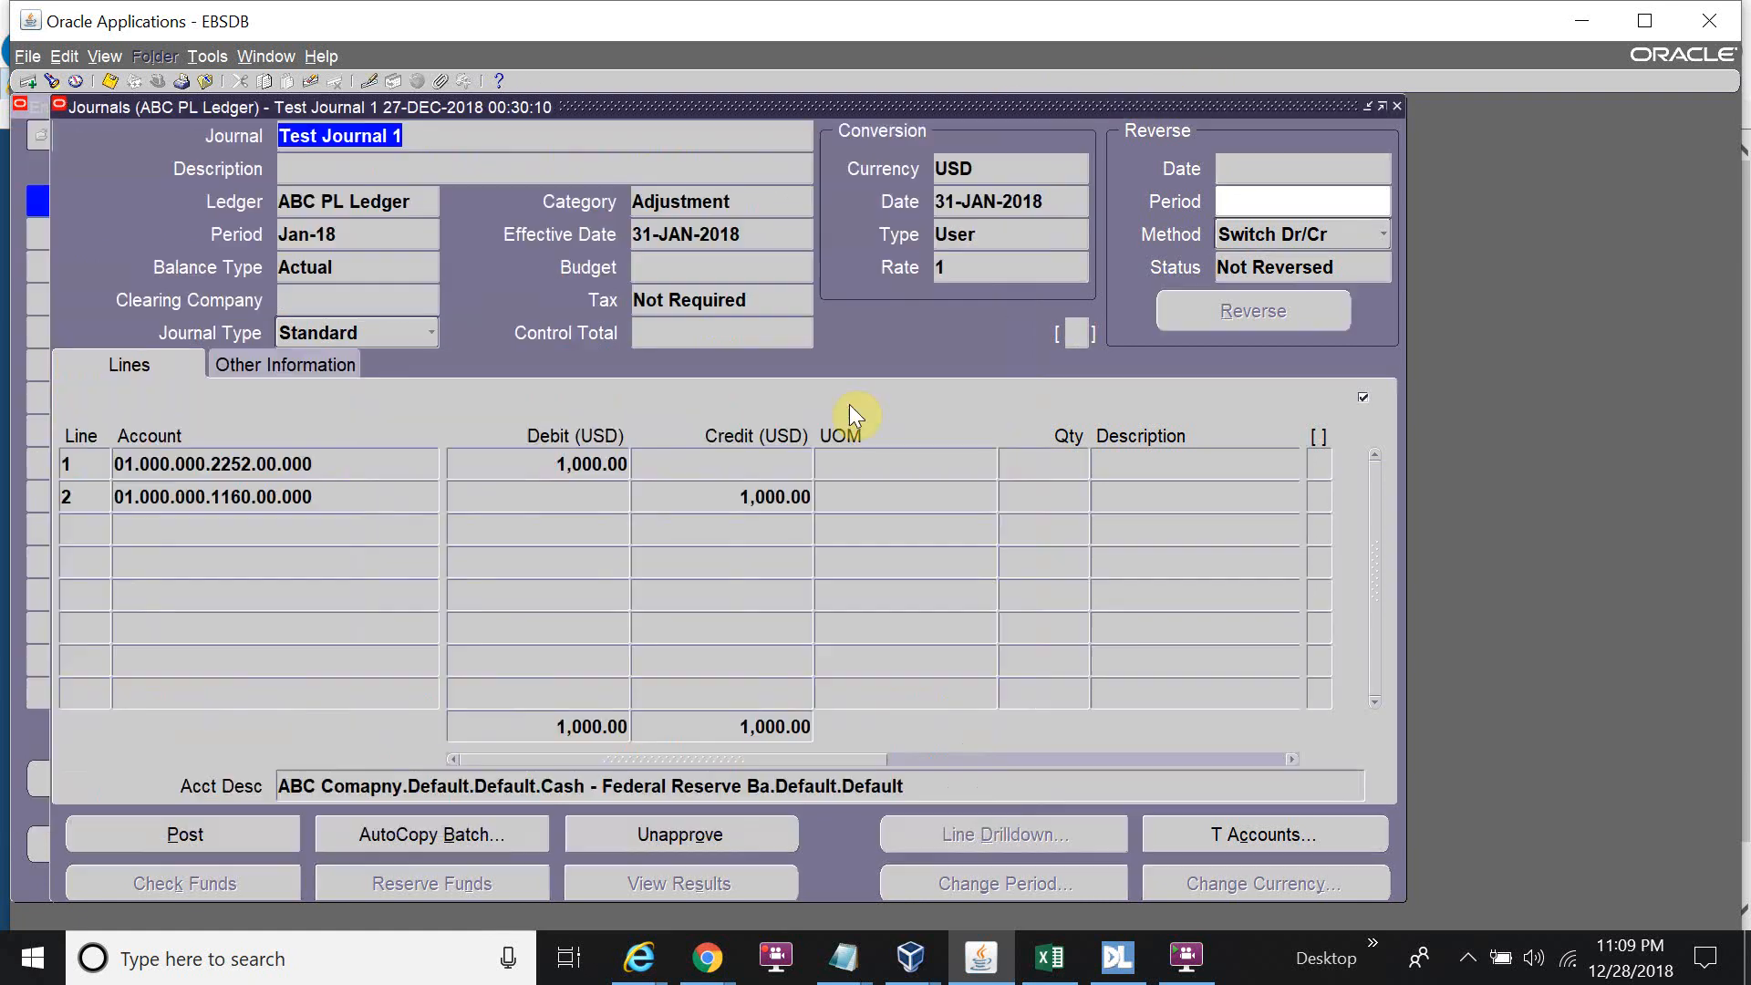
# Recheck the posting request's status and the journal's status information.
pyautogui.click(330, 365)
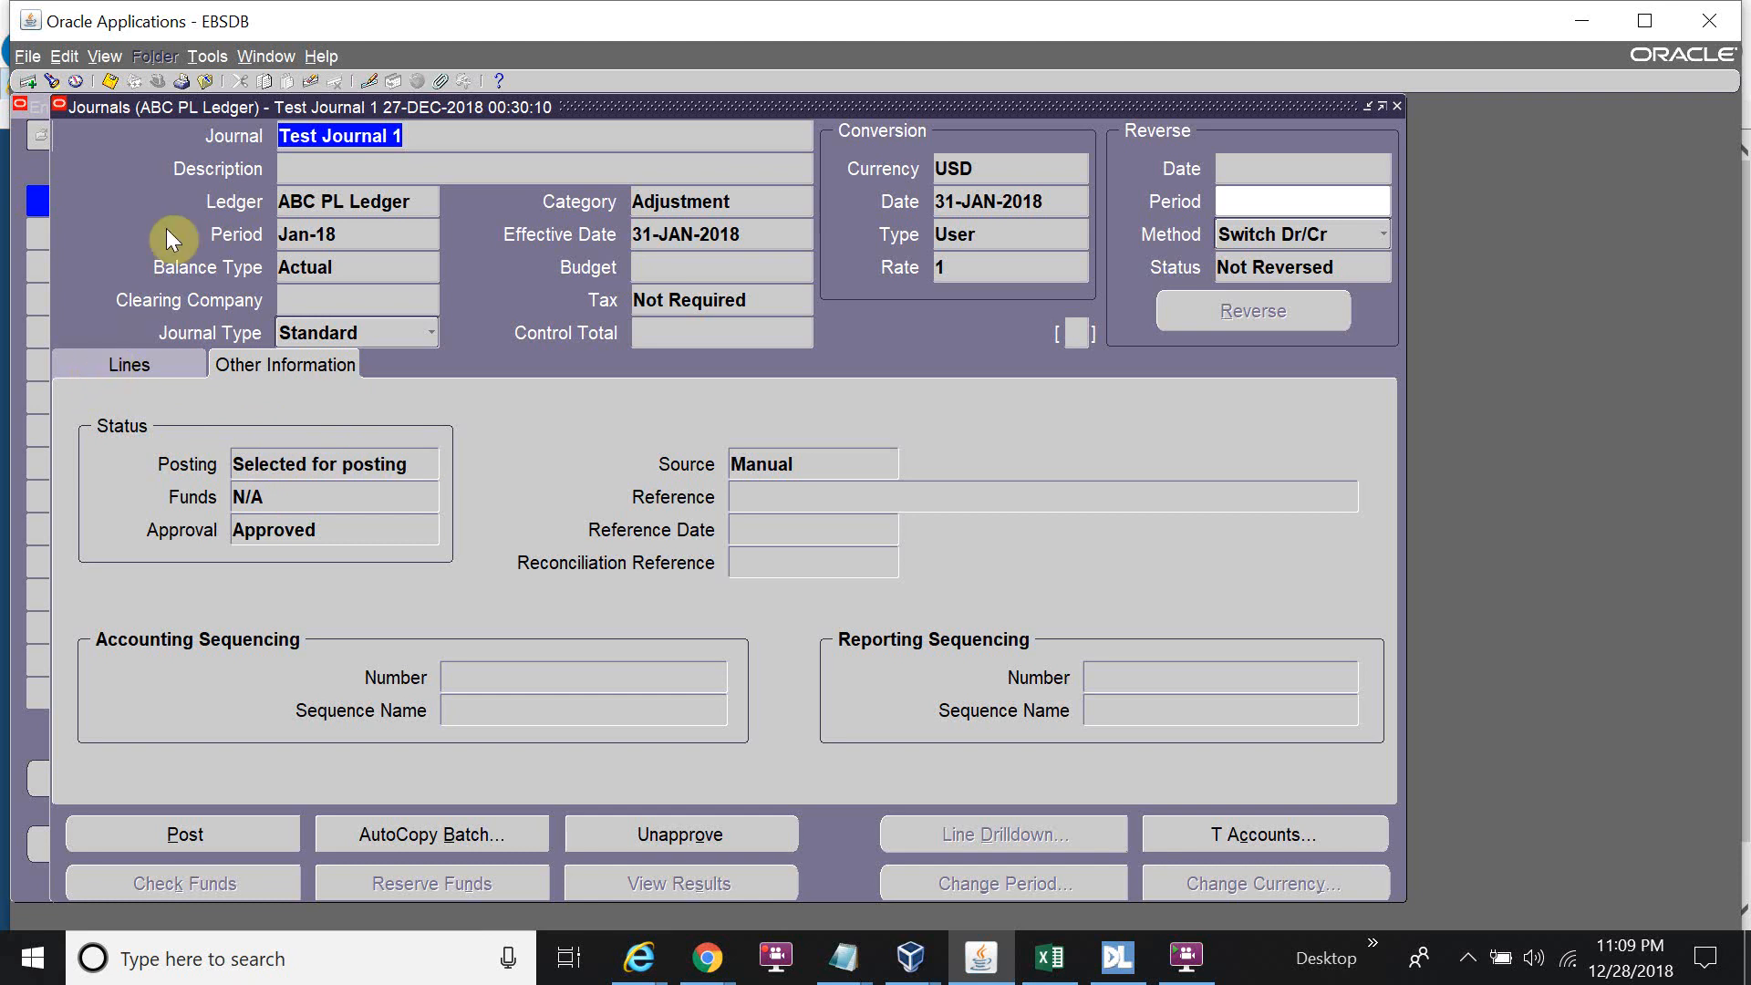
pyautogui.click(105, 55)
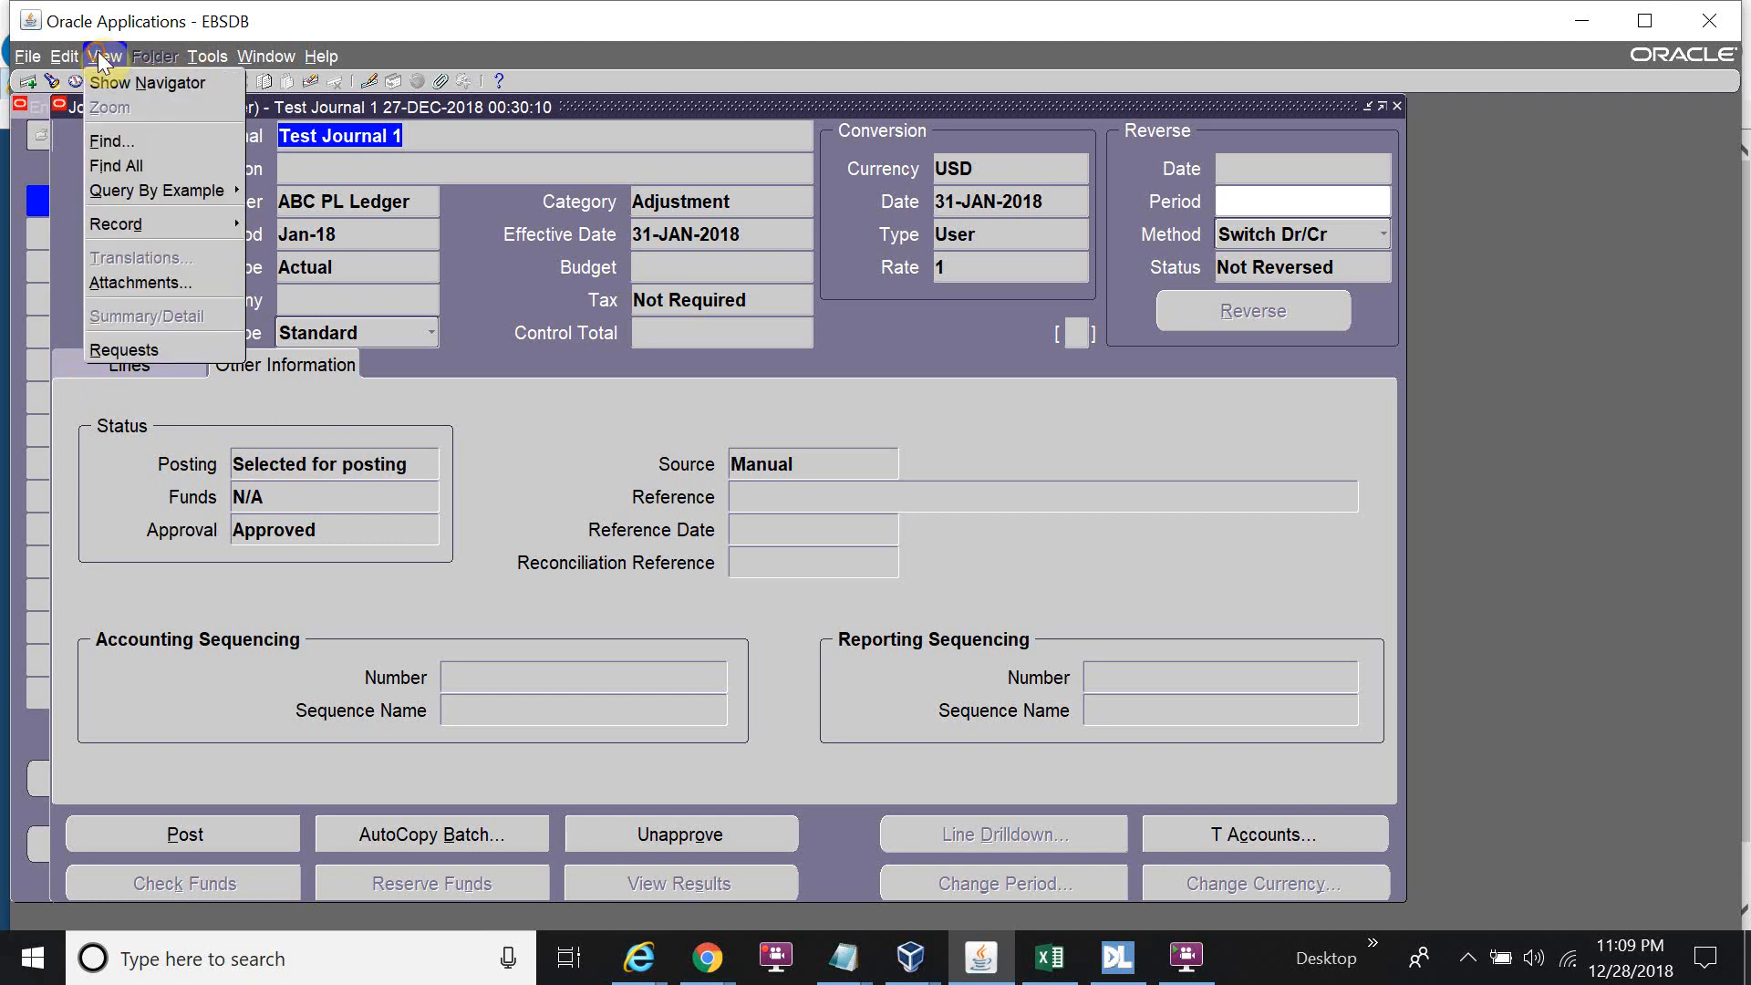
pyautogui.click(102, 352)
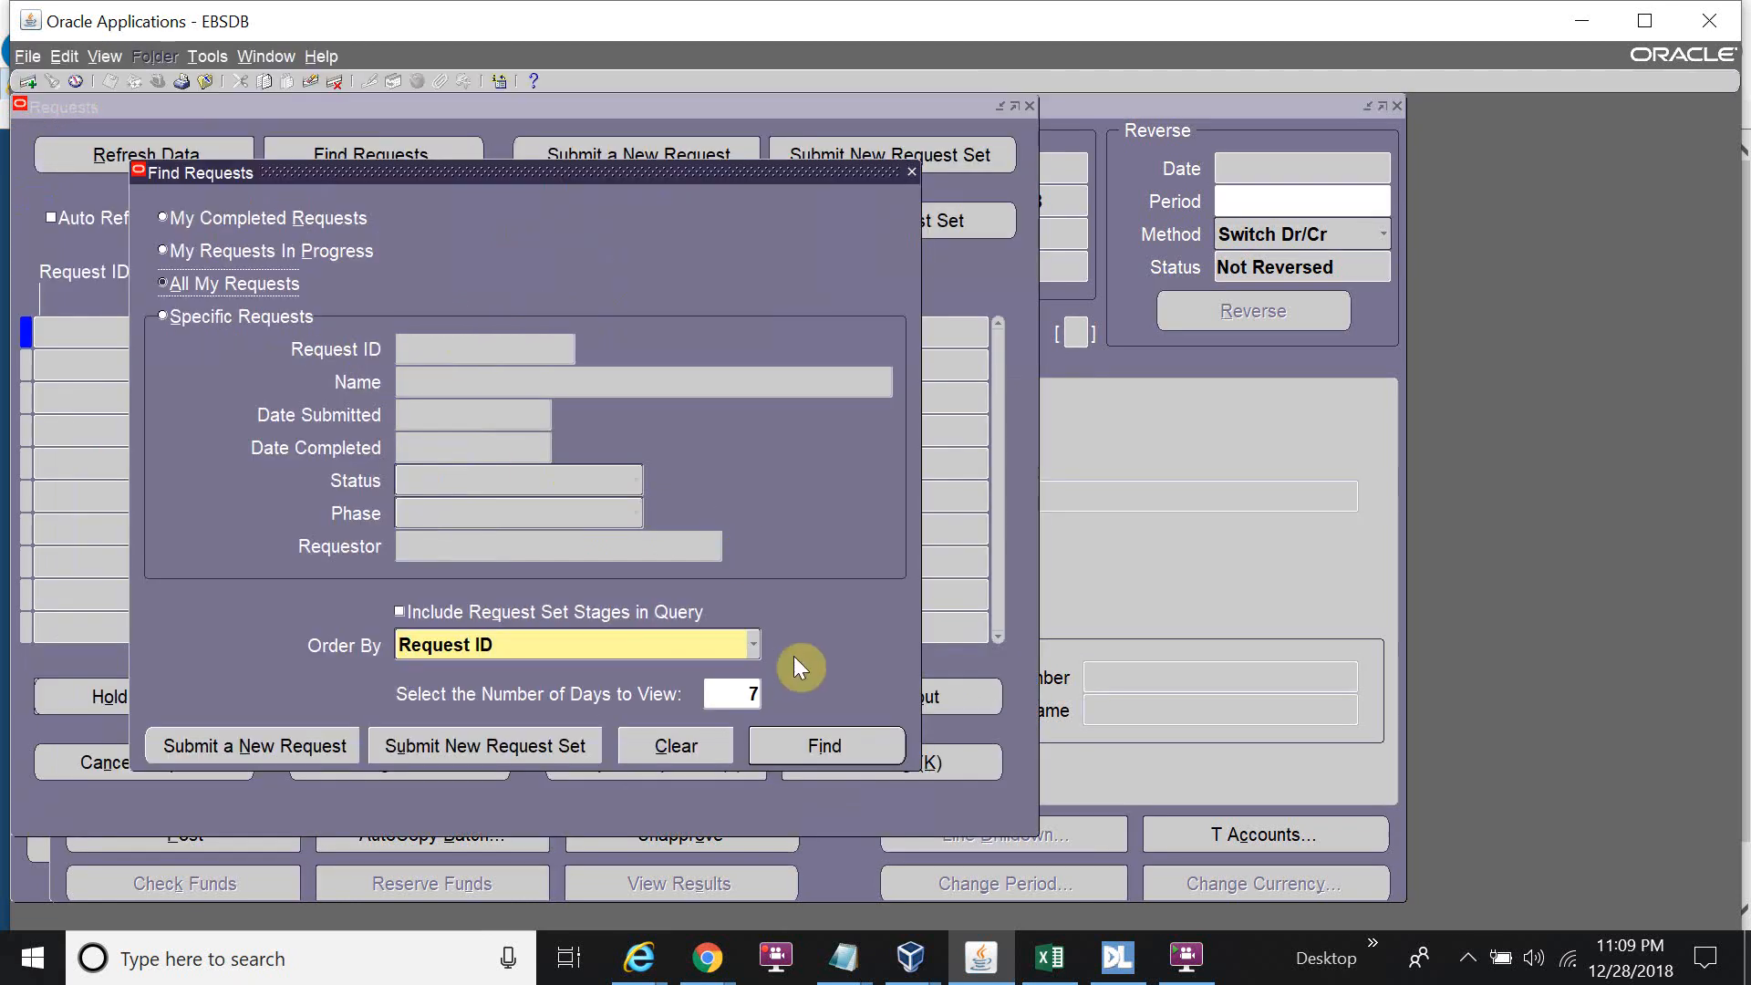
pyautogui.click(808, 729)
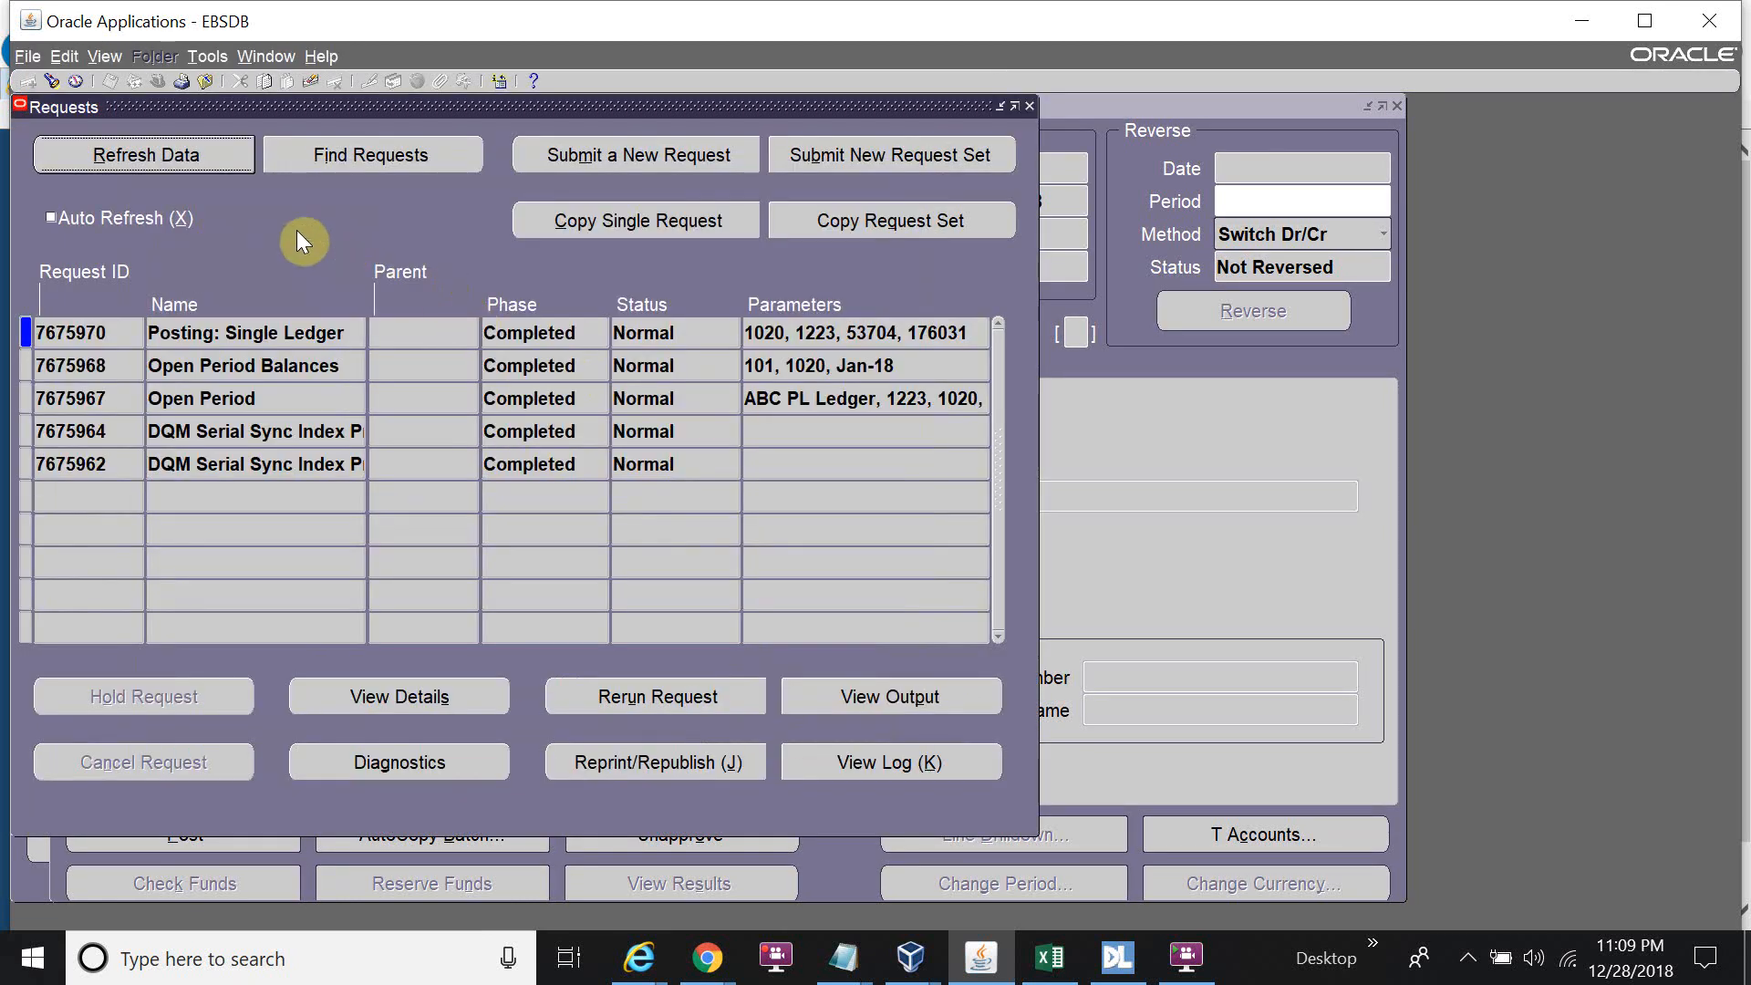
pyautogui.click(221, 161)
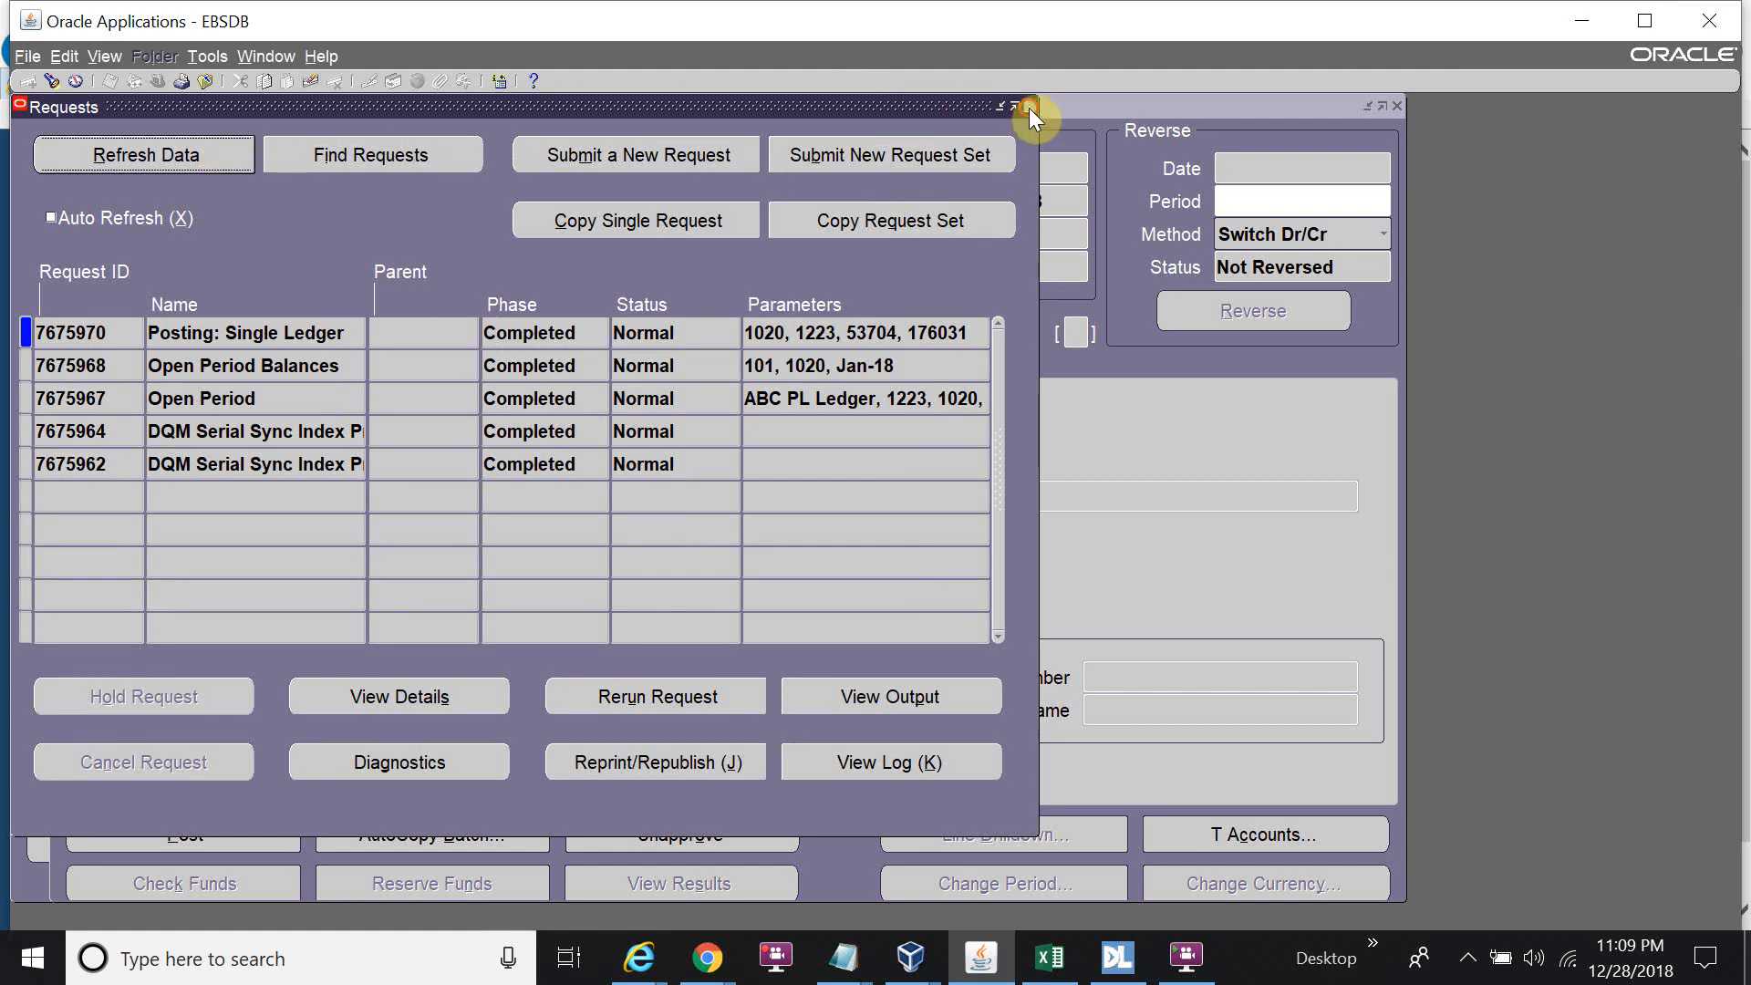
pyautogui.click(179, 361)
pyautogui.click(256, 371)
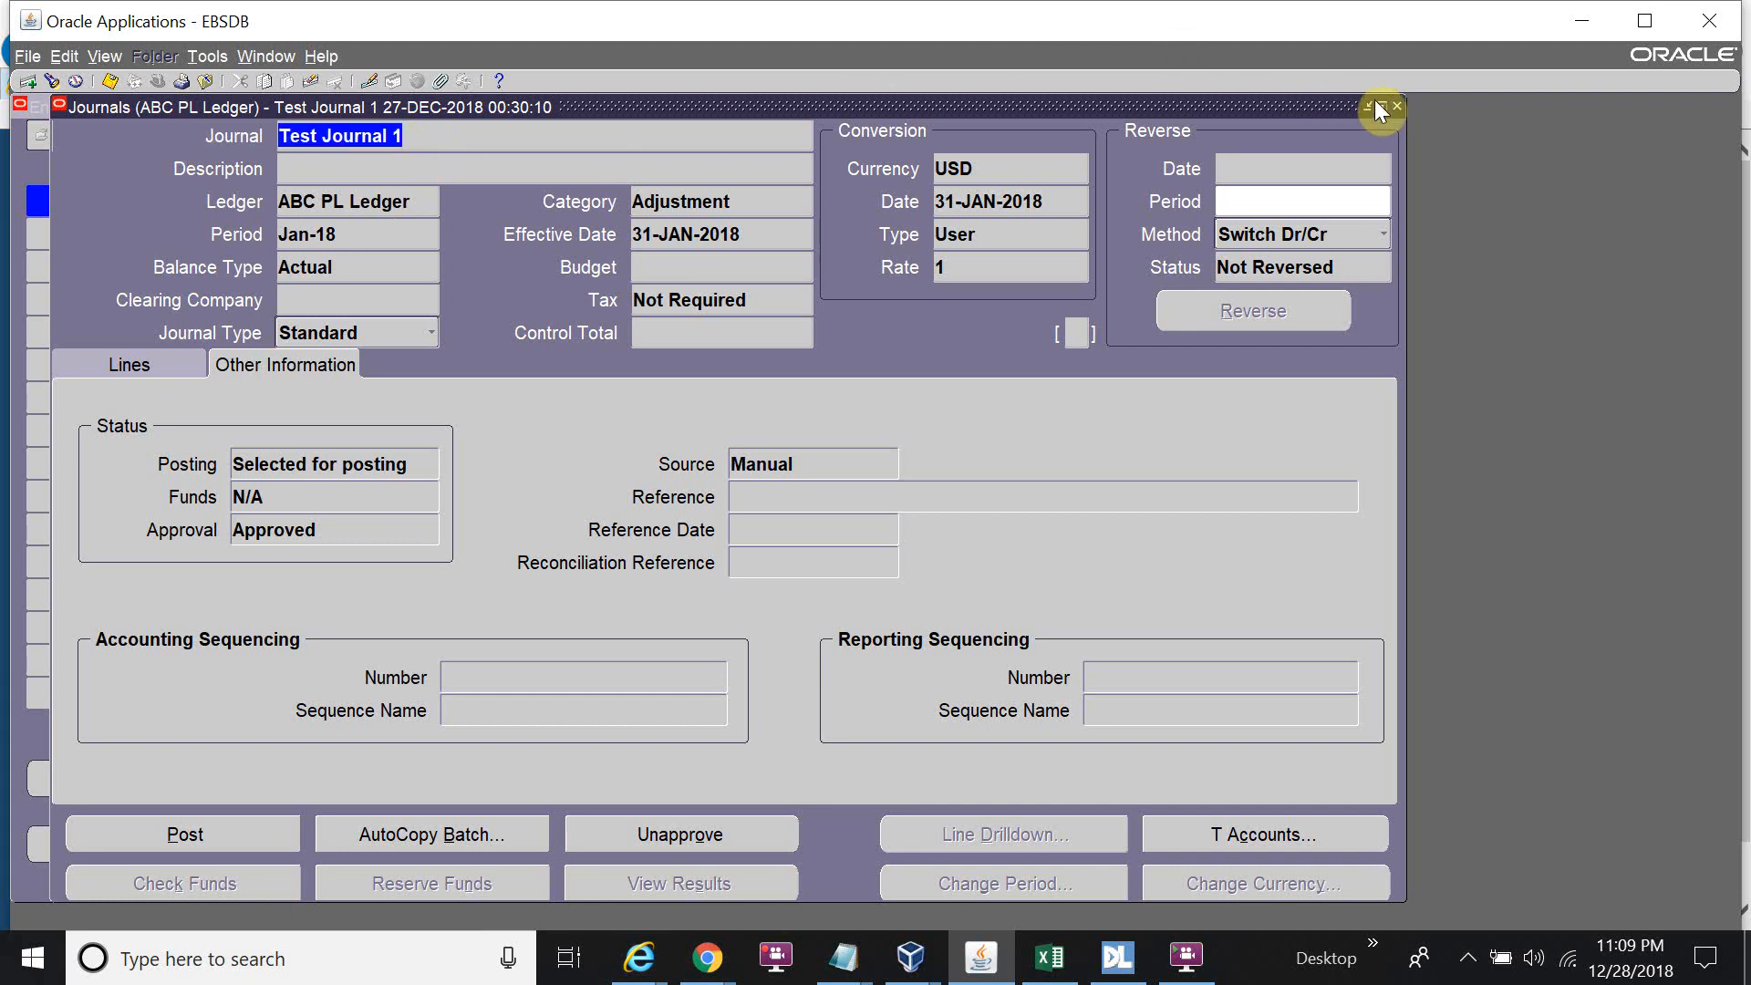
# Search Find Journals for 'Test Journal 1' to confirm its batch is Posted.
pyautogui.click(1396, 107)
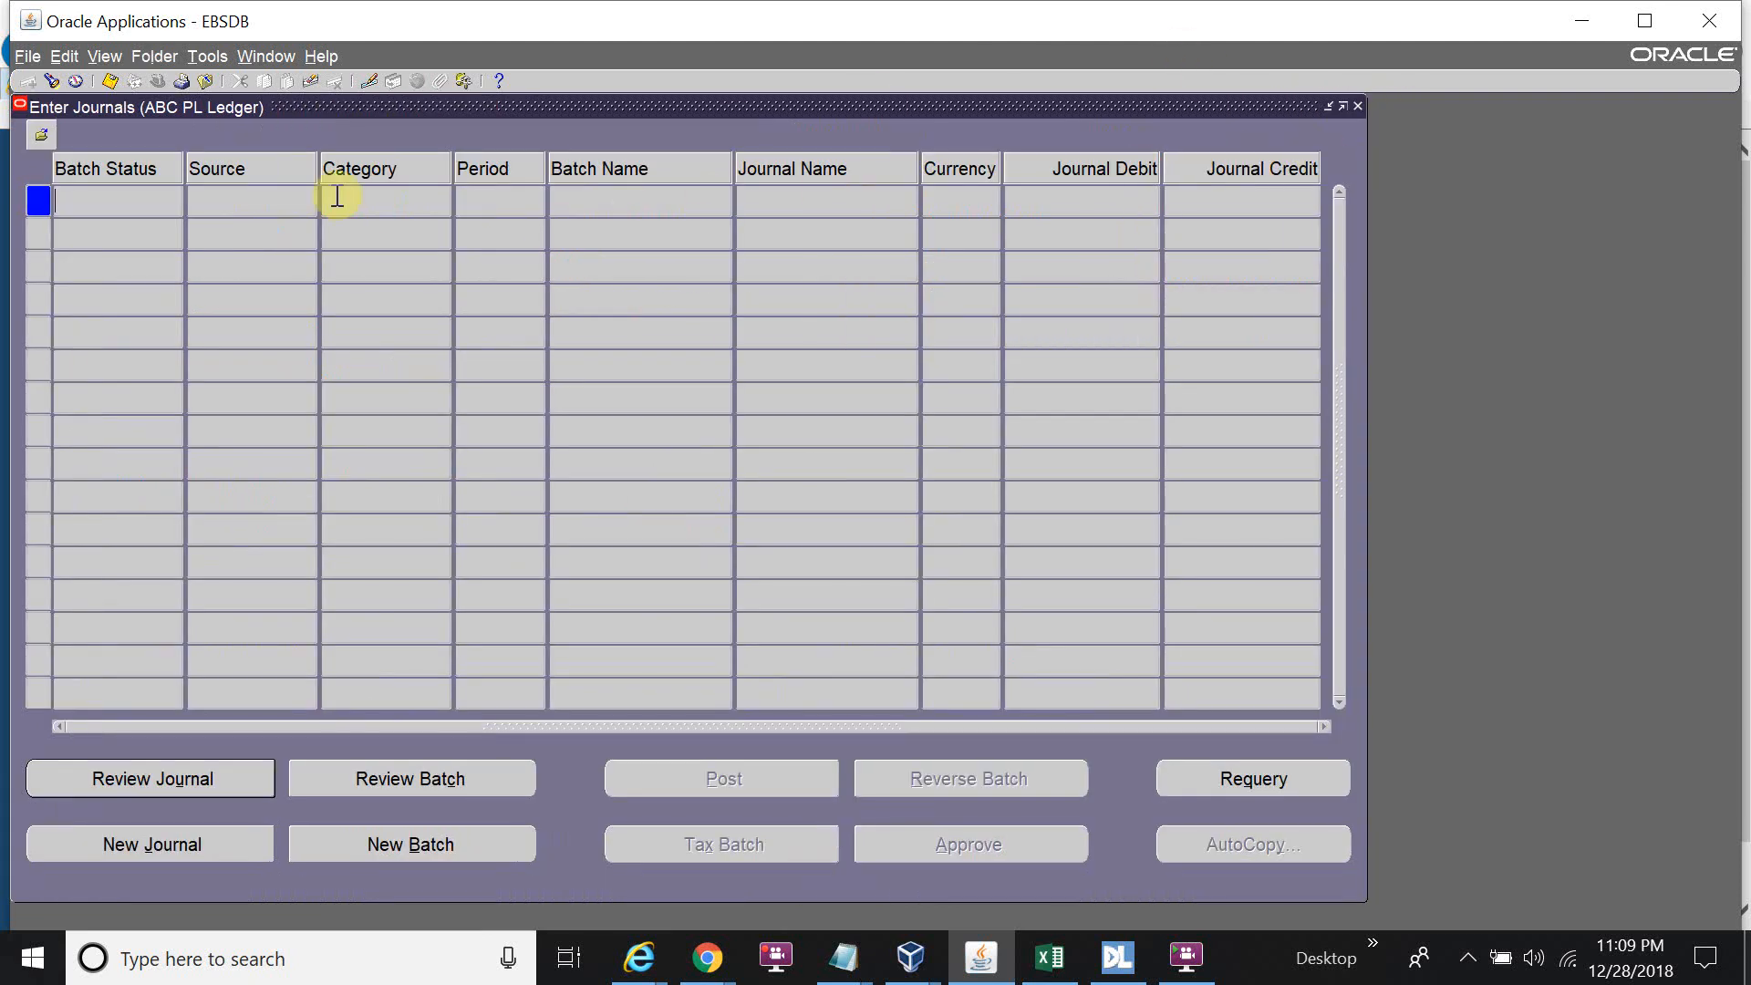
pyautogui.click(52, 82)
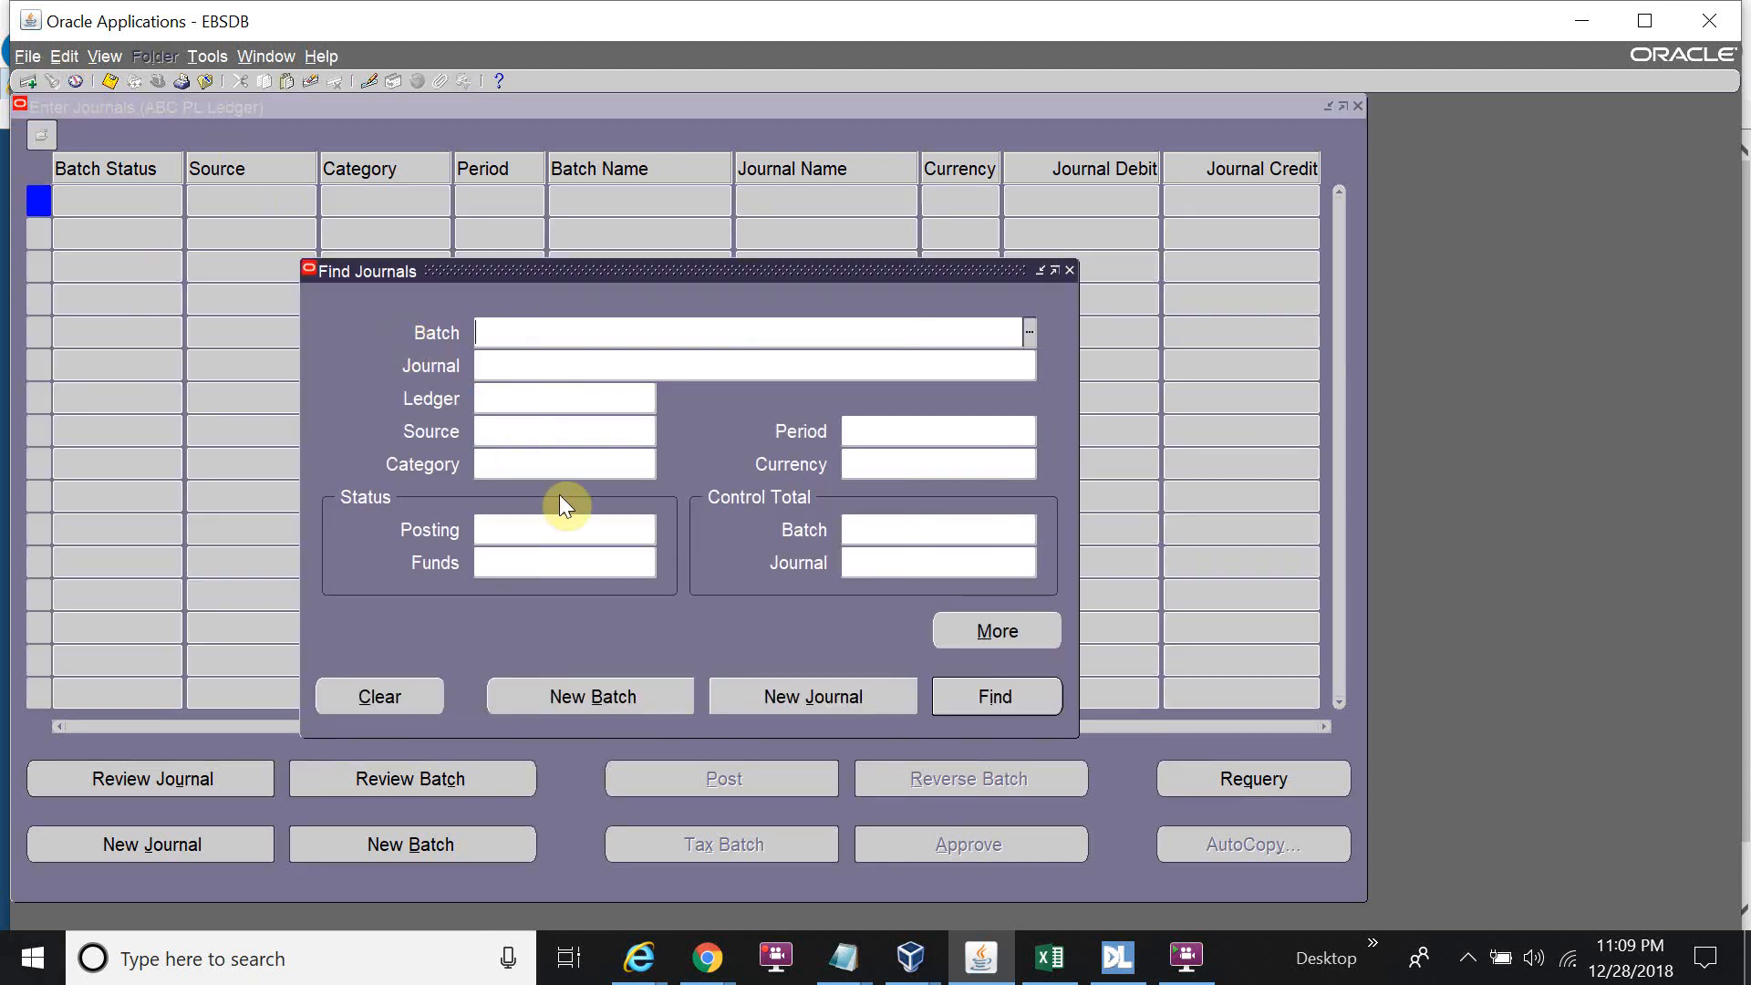
pyautogui.click(550, 362)
pyautogui.write('Test Journal 1')
pyautogui.click(988, 693)
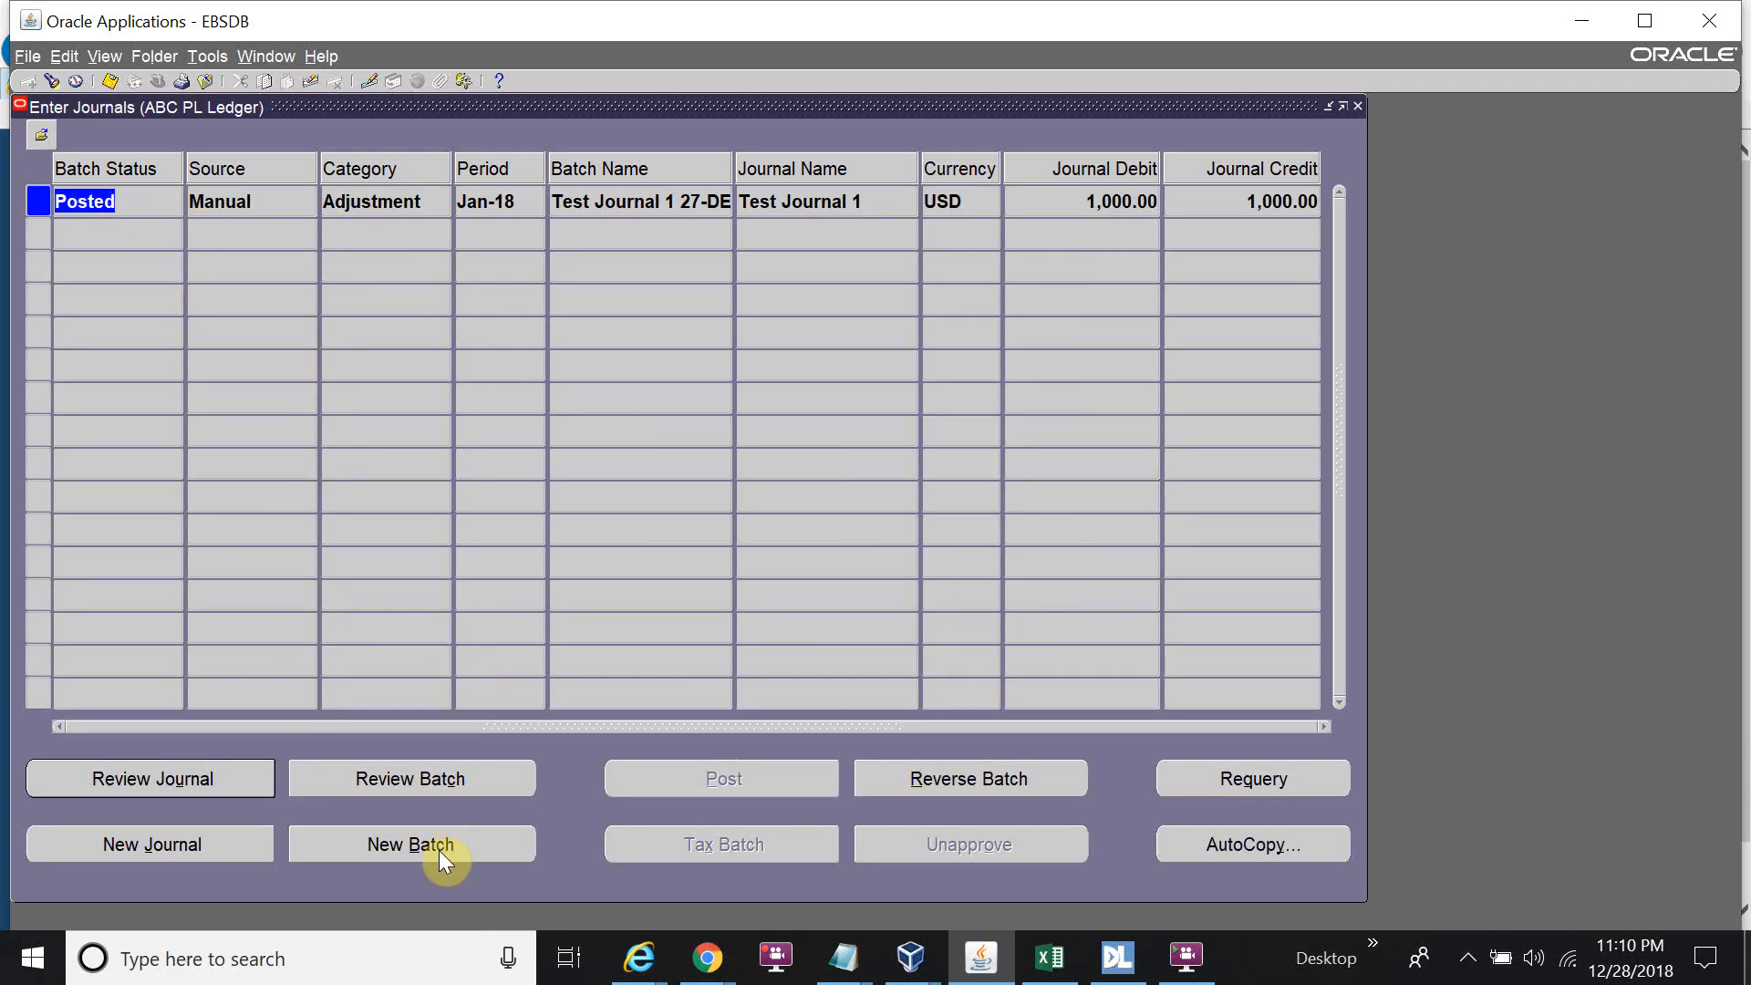
# Create a new journal named 'Test Journal 2'.
pyautogui.click(217, 845)
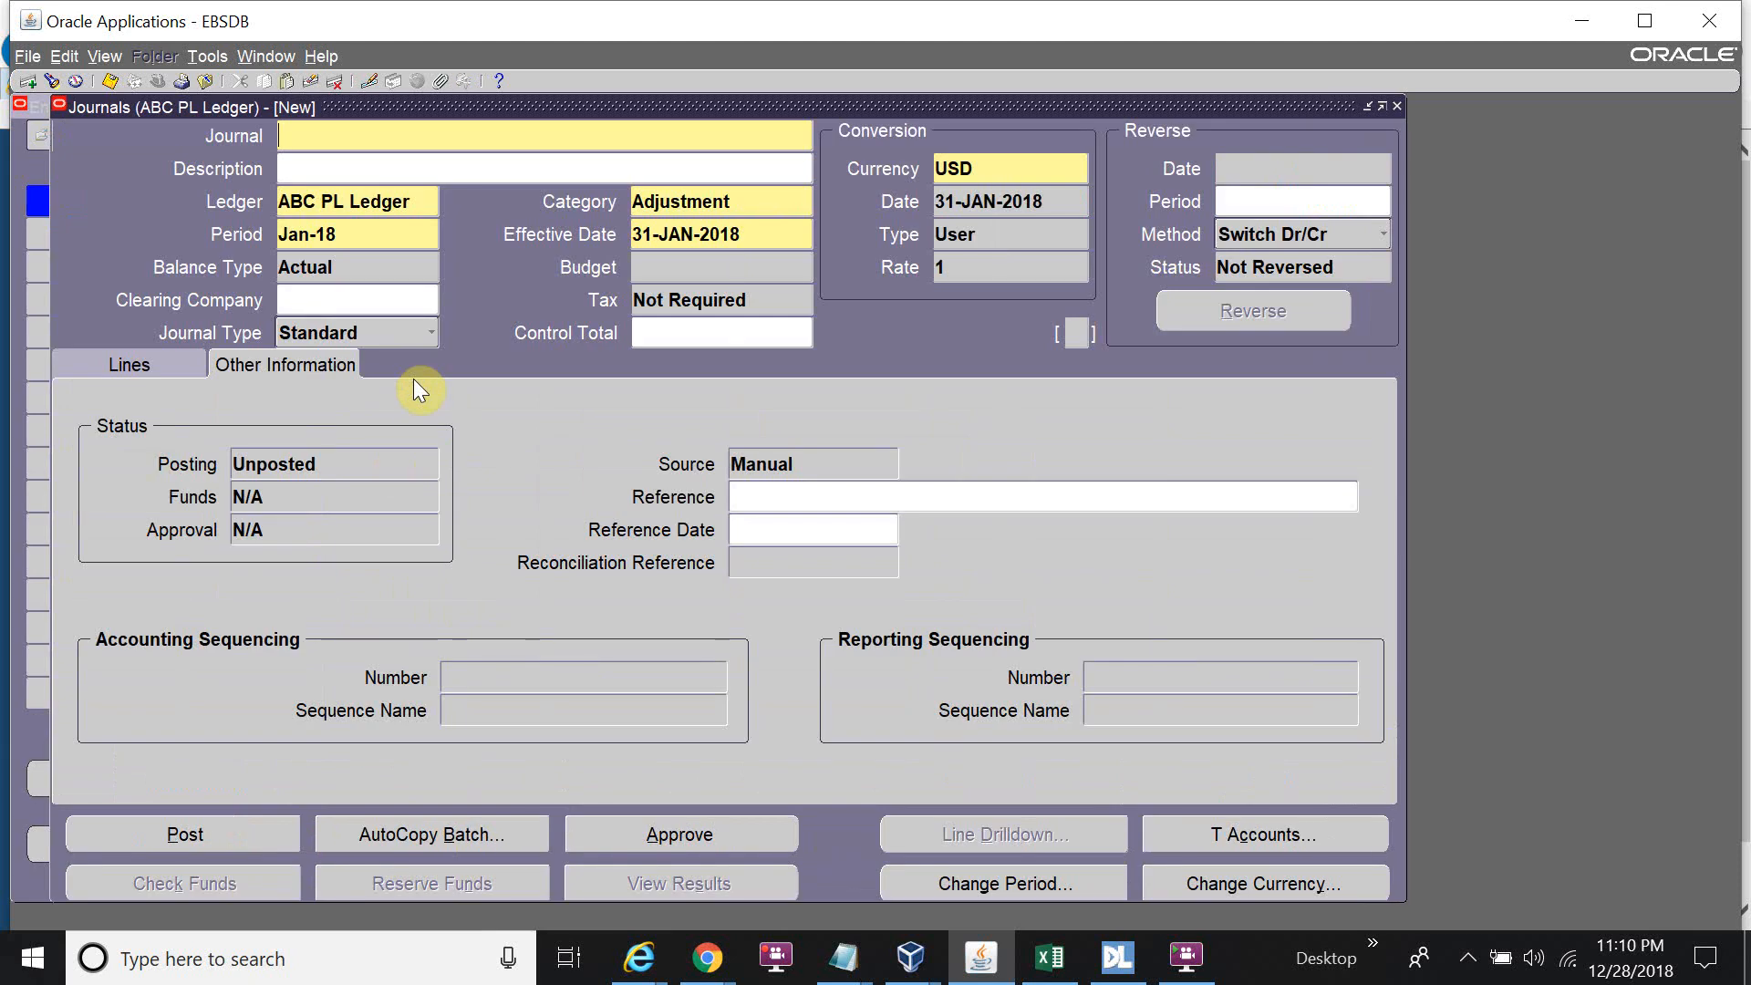
pyautogui.write('Test jpoiu')
pyautogui.press('BackSpace')
pyautogui.press('BackSpace')
pyautogui.press('BackSpace')
pyautogui.press('BackSpace')
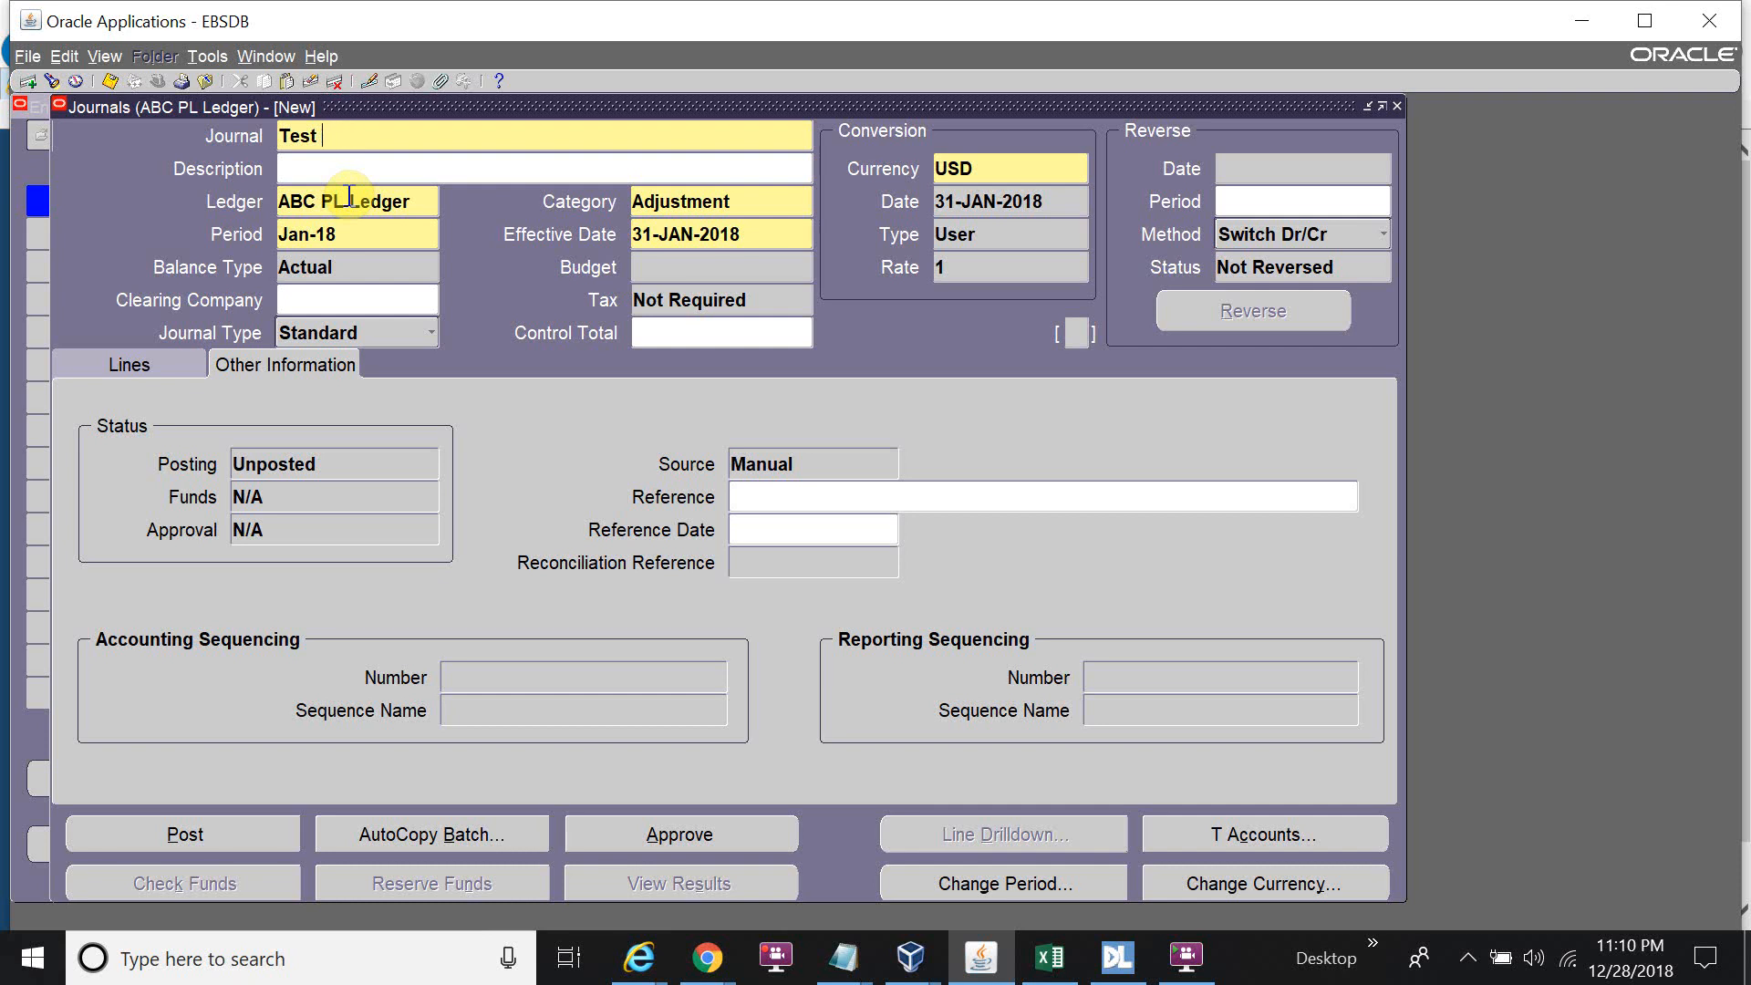
pyautogui.write('Journal 2')
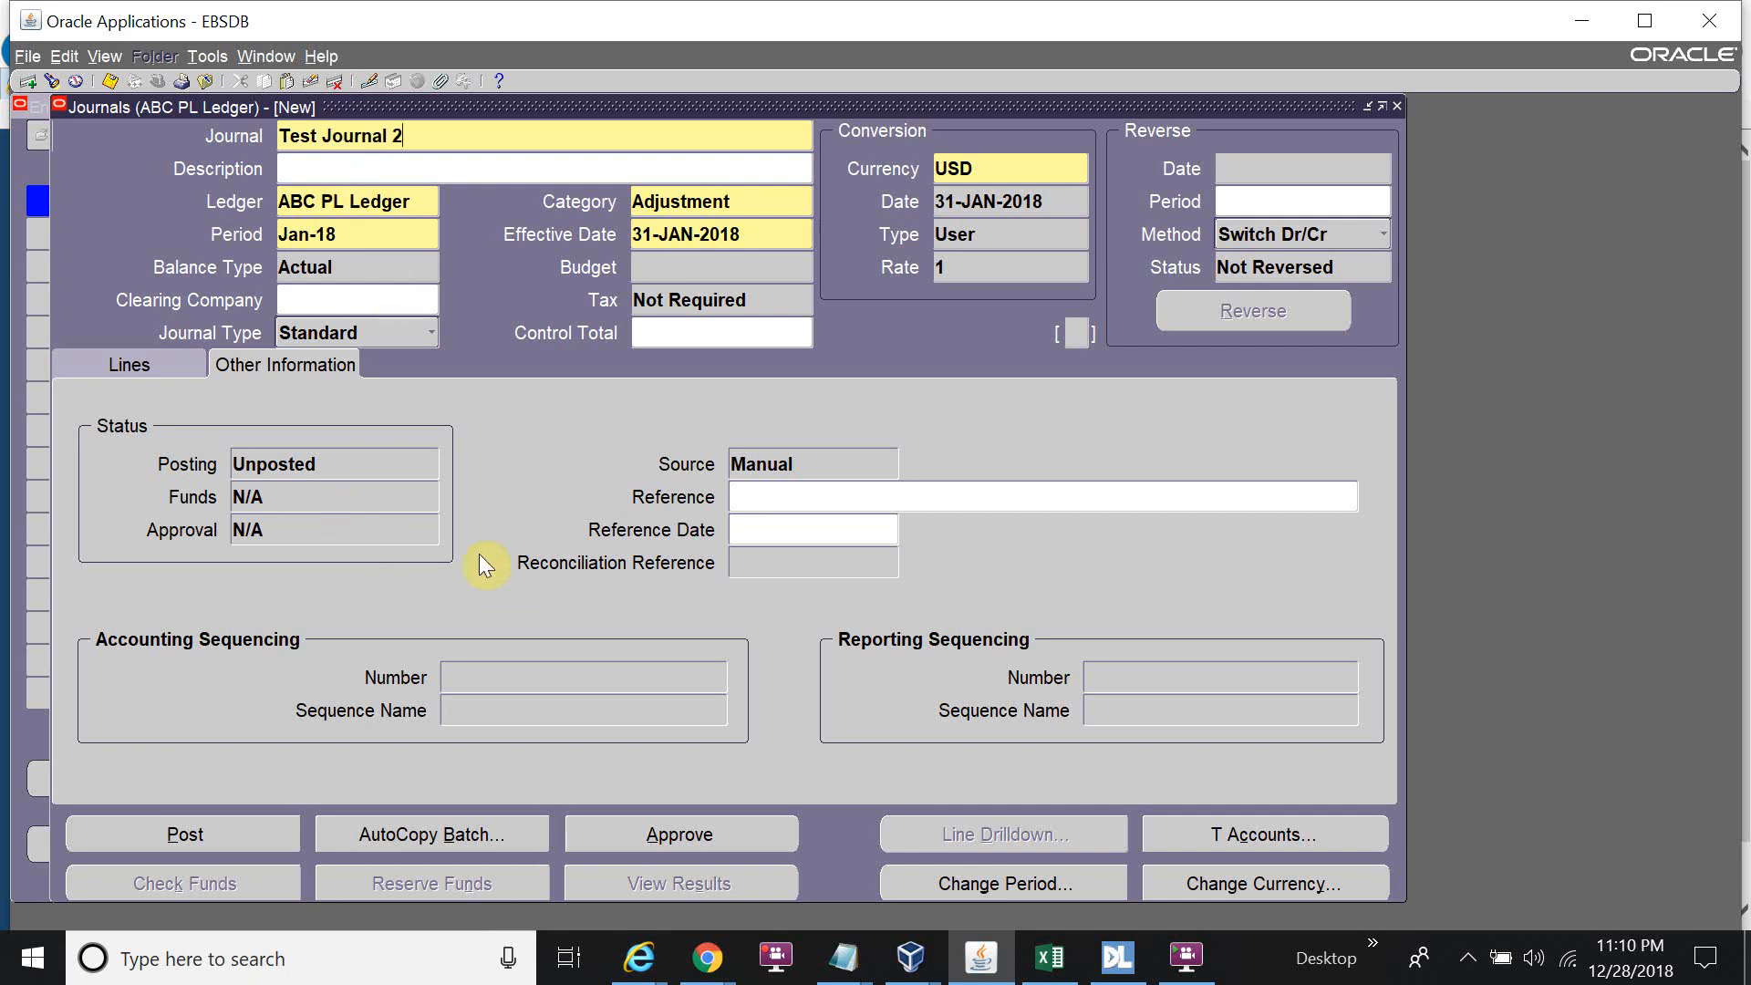
pyautogui.click(137, 364)
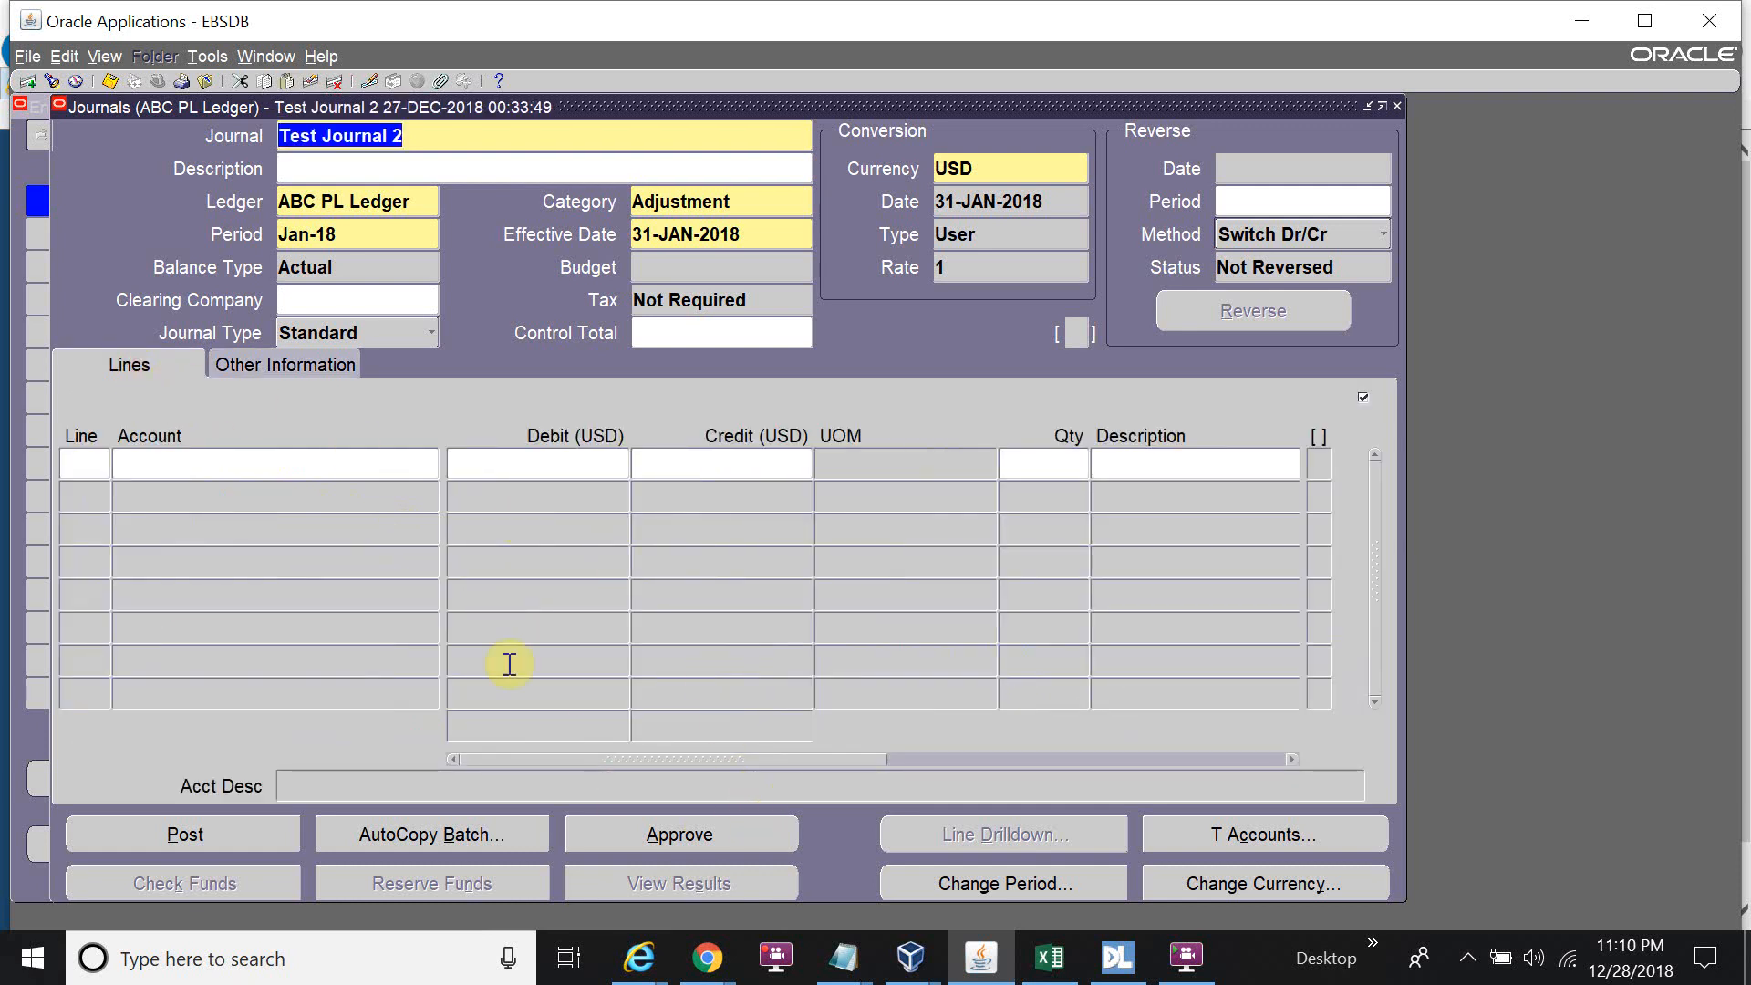
# Set line 1 to account 01.000.000.2252.00.000 with a 50000 debit, pasted from Notepad.
pyautogui.click(843, 957)
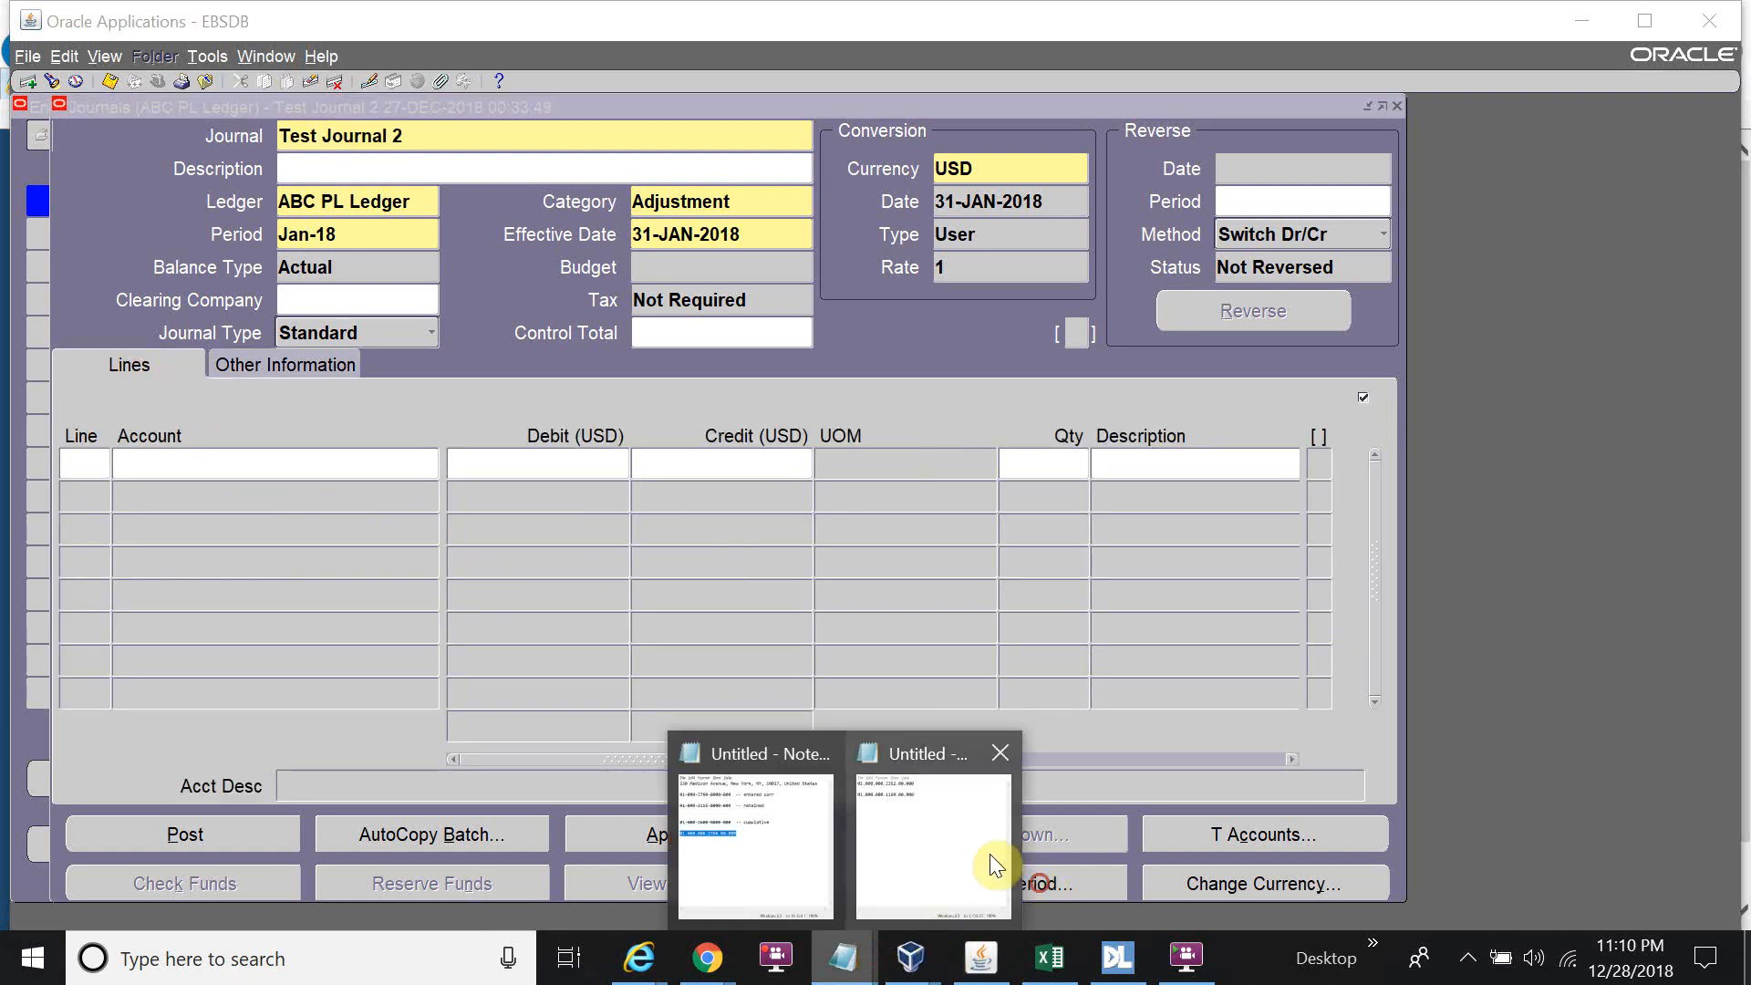
pyautogui.click(993, 855)
pyautogui.moveTo(924, 157); pyautogui.dragTo(559, 161)
pyautogui.hotkey('ctrl', 'c')
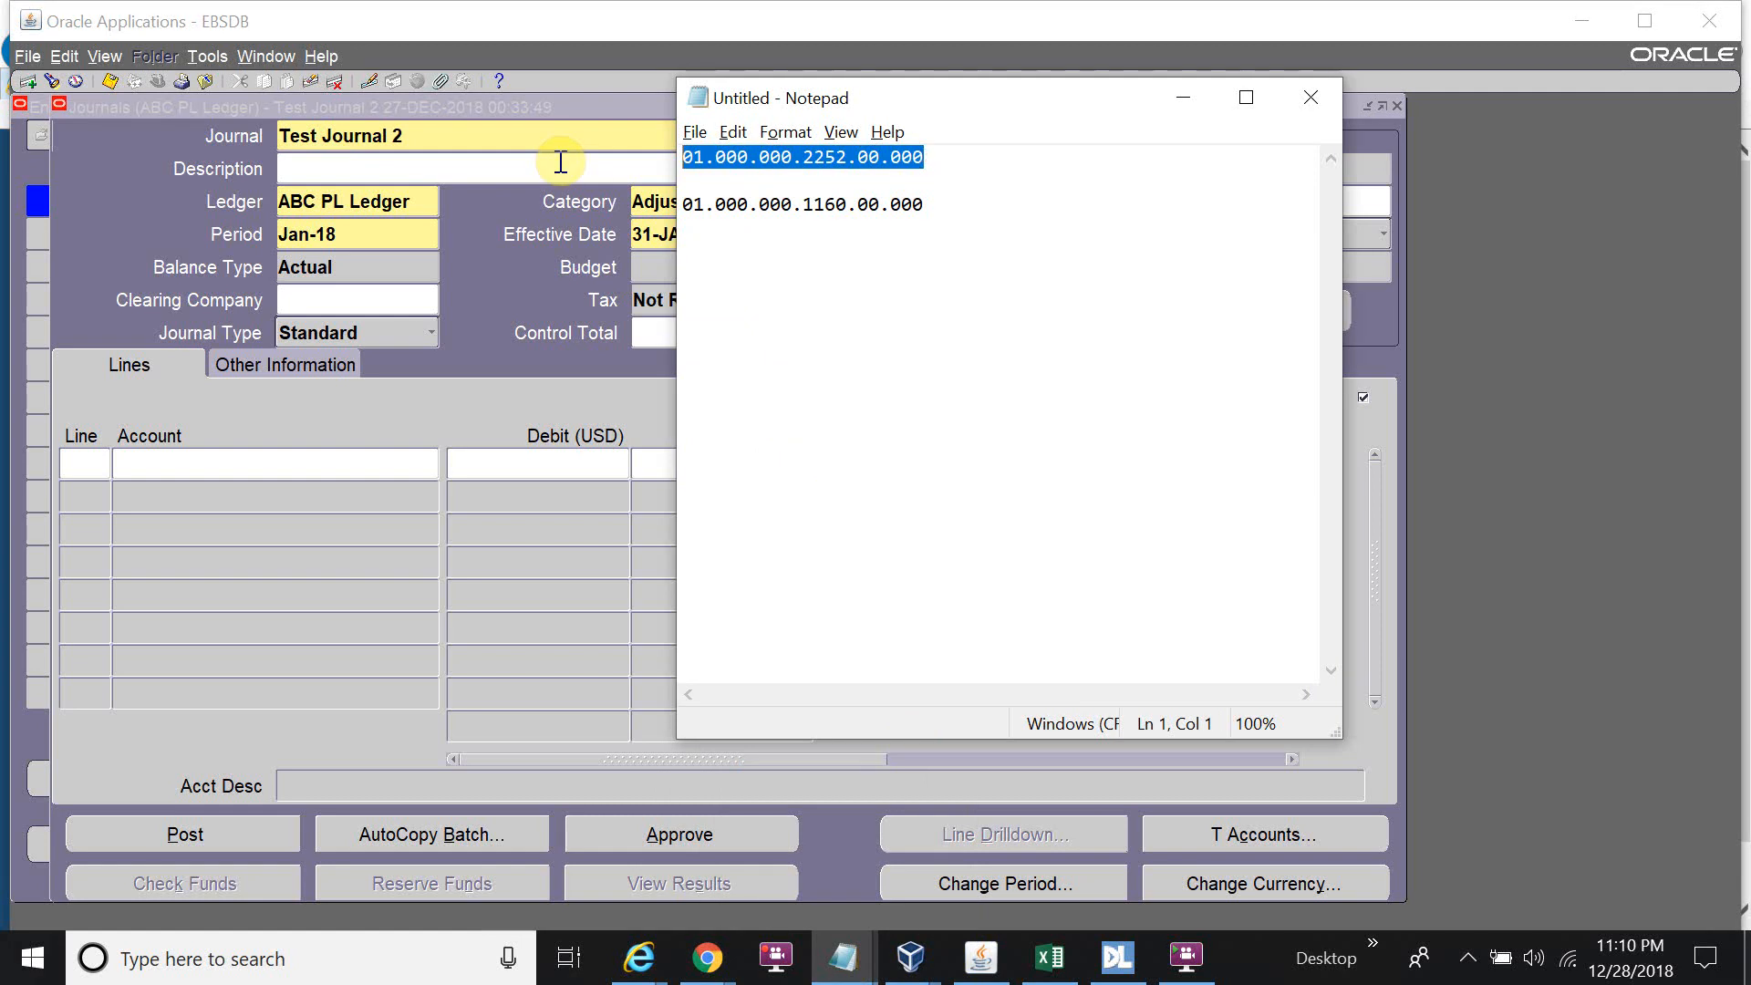
pyautogui.click(559, 161)
pyautogui.click(86, 450)
pyautogui.click(183, 457)
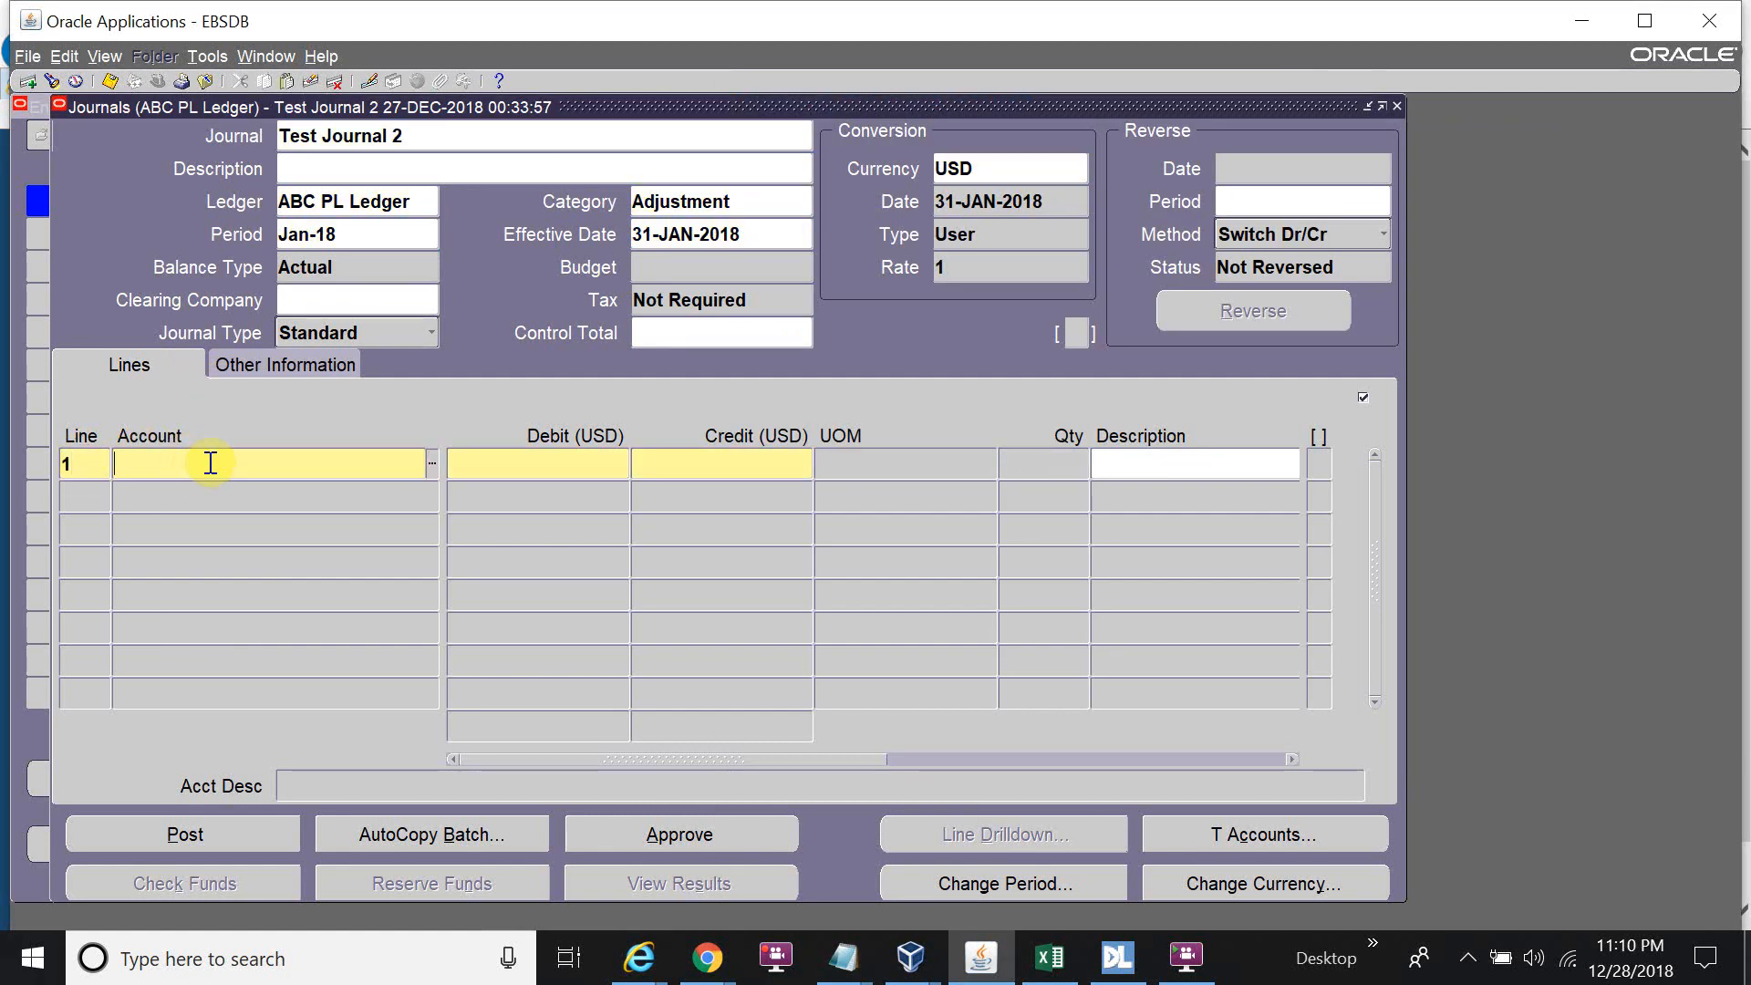
pyautogui.hotkey('ctrl', 'v')
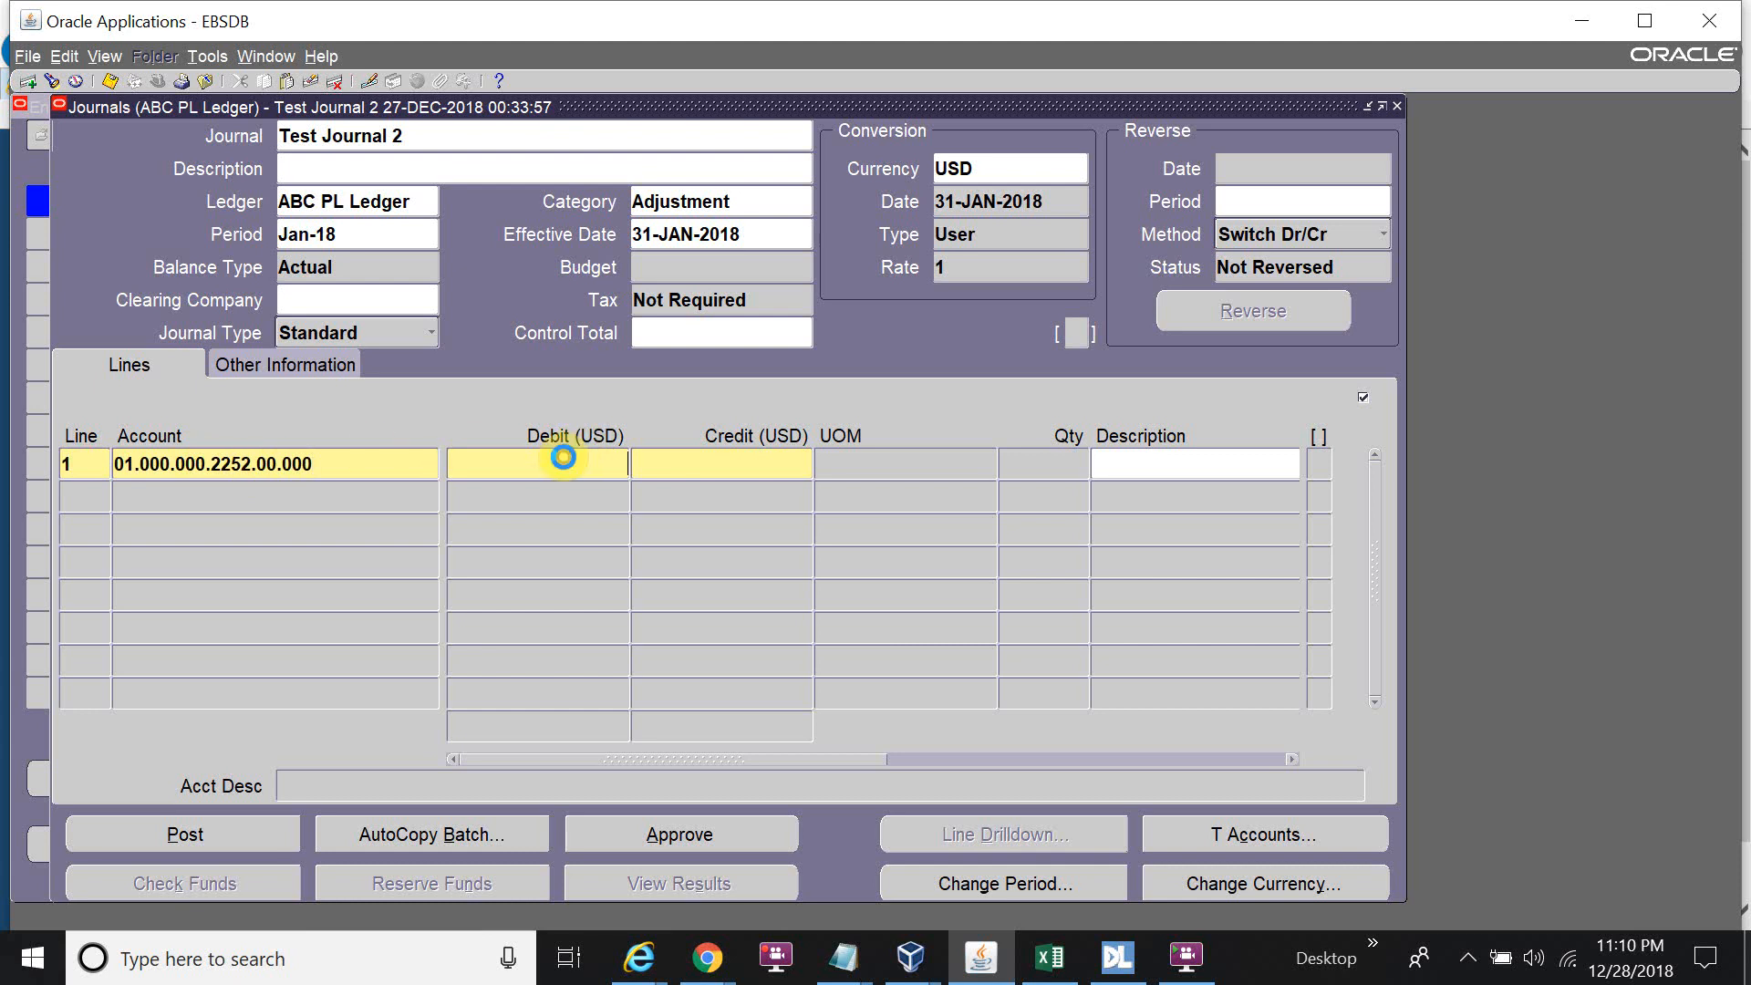
pyautogui.click(565, 461)
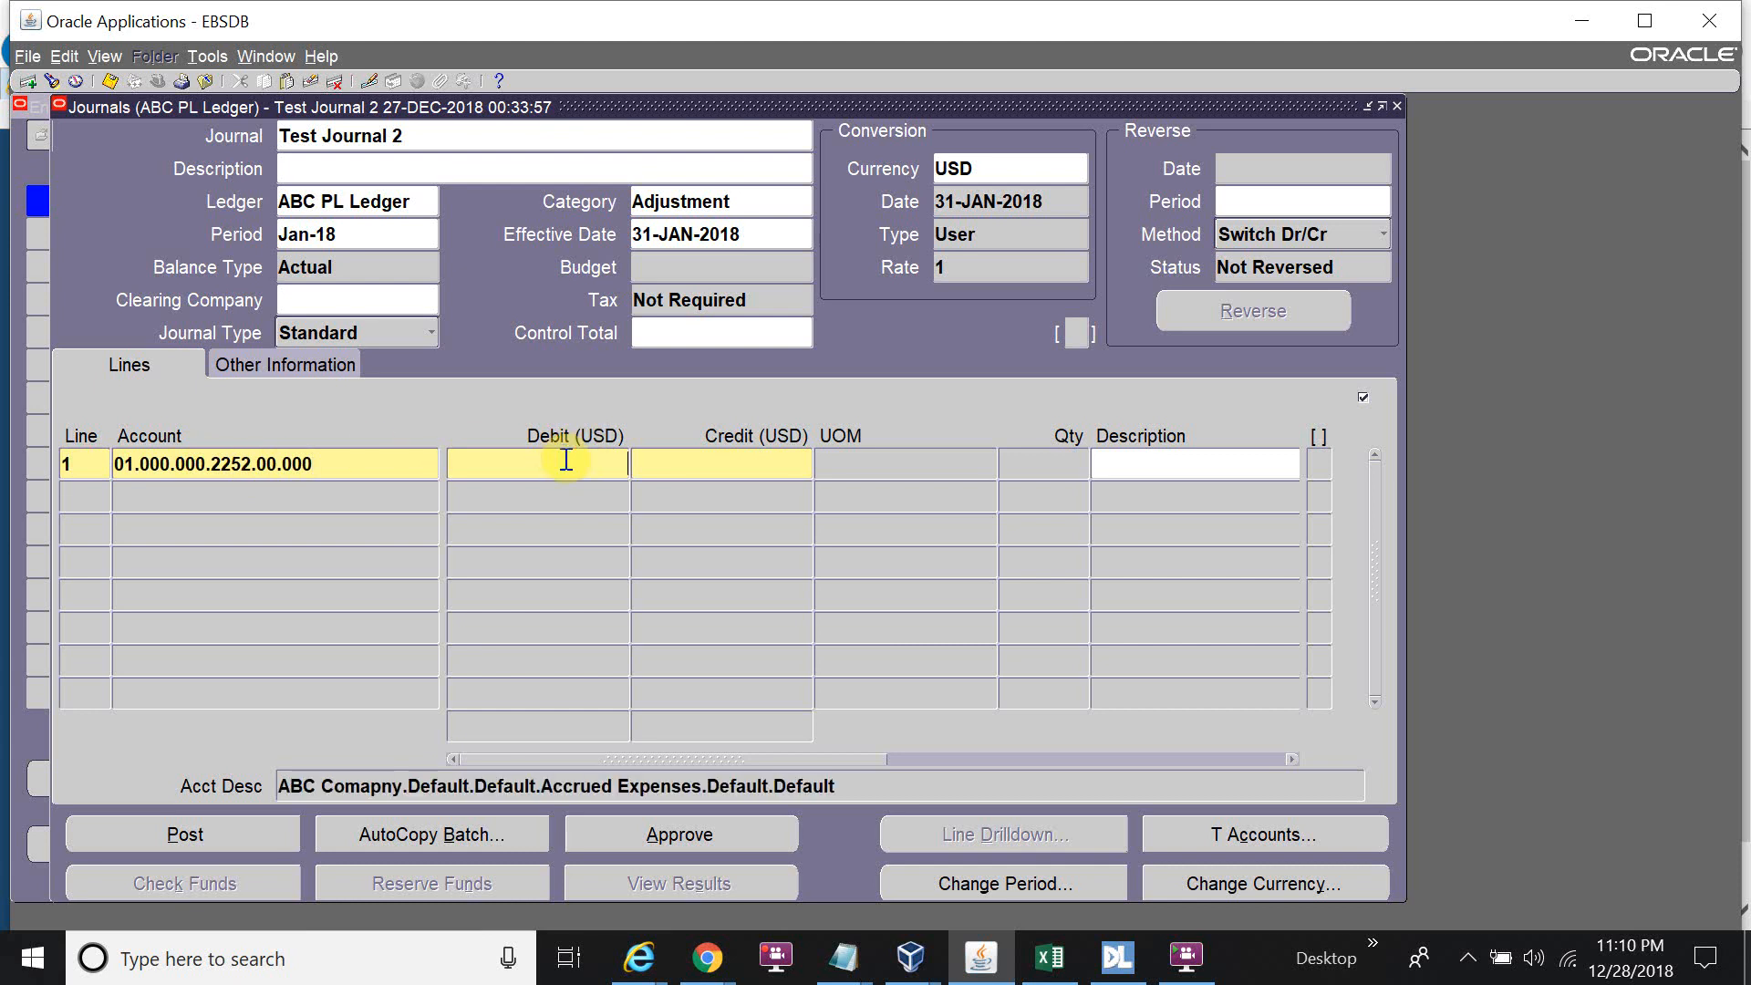
pyautogui.write('50000')
# Set line 2 to account 01.000.000.1160.00.000 with a 50000 credit and save.
pyautogui.click(114, 495)
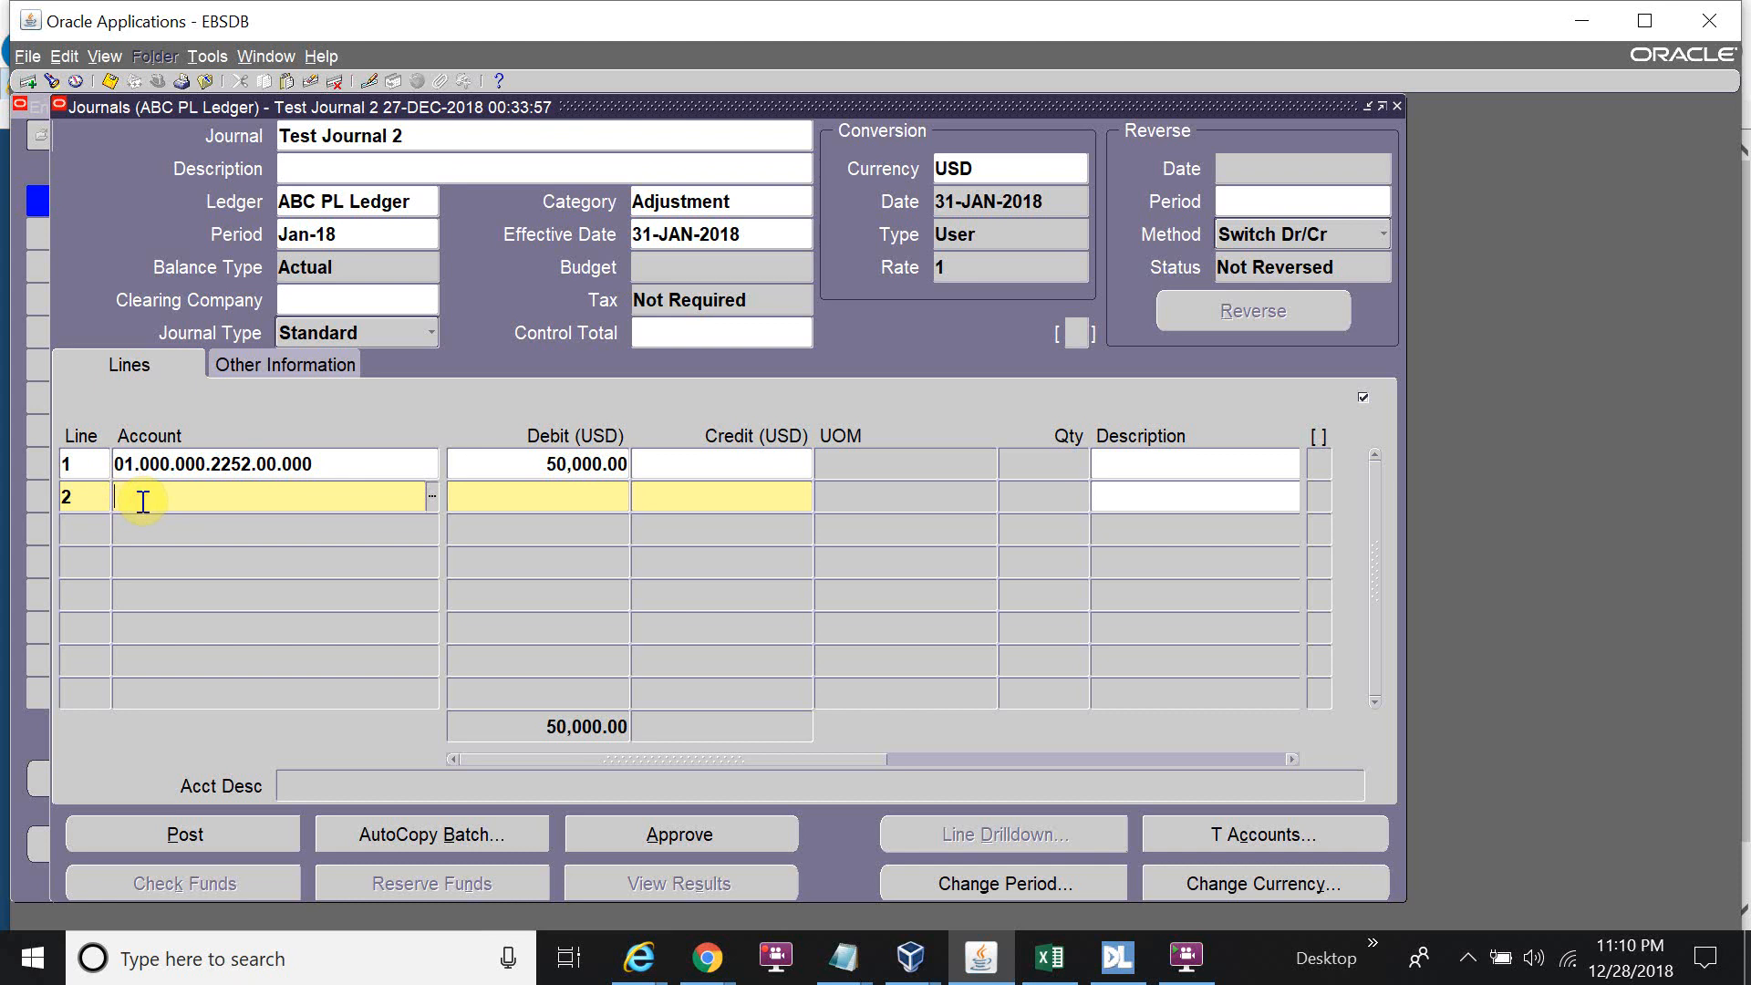
pyautogui.hotkey('alt', 'Tab')
pyautogui.moveTo(924, 206); pyautogui.dragTo(665, 226)
pyautogui.hotkey('ctrl', 'c')
pyautogui.click(600, 375)
pyautogui.click(697, 495)
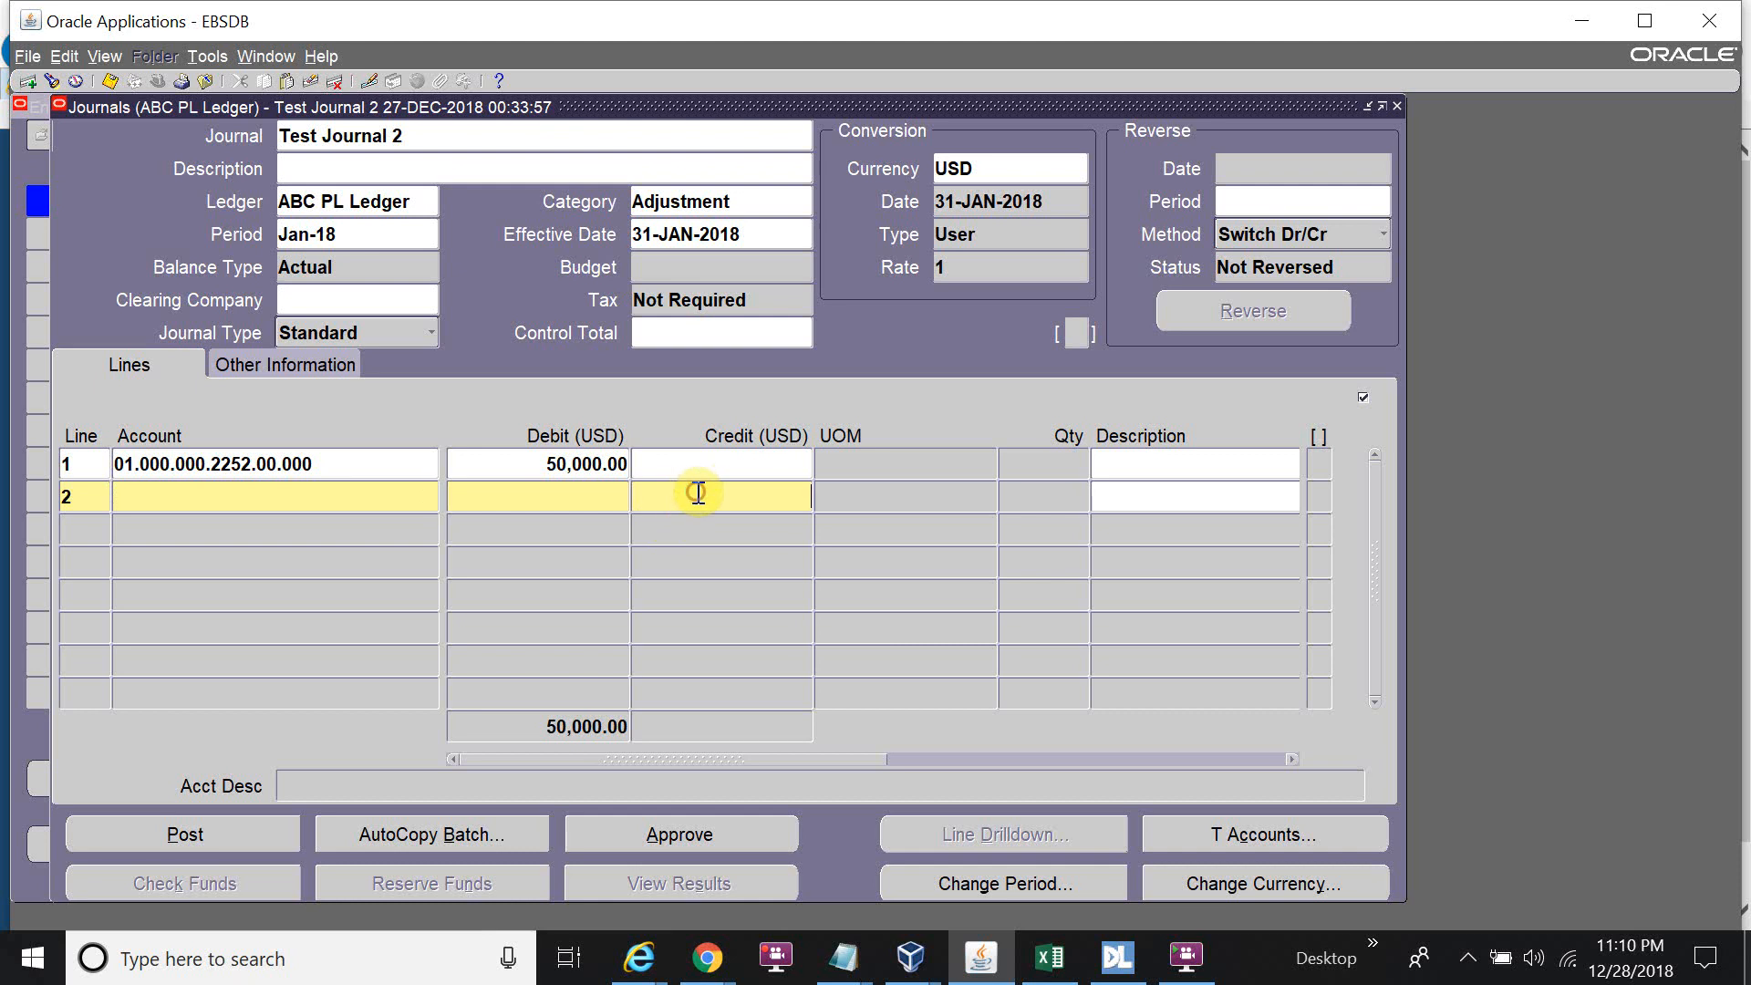
pyautogui.hotkey('ctrl', 'v')
pyautogui.click(422, 503)
pyautogui.hotkey('ctrl', 'x')
pyautogui.hotkey('ctrl', 'v')
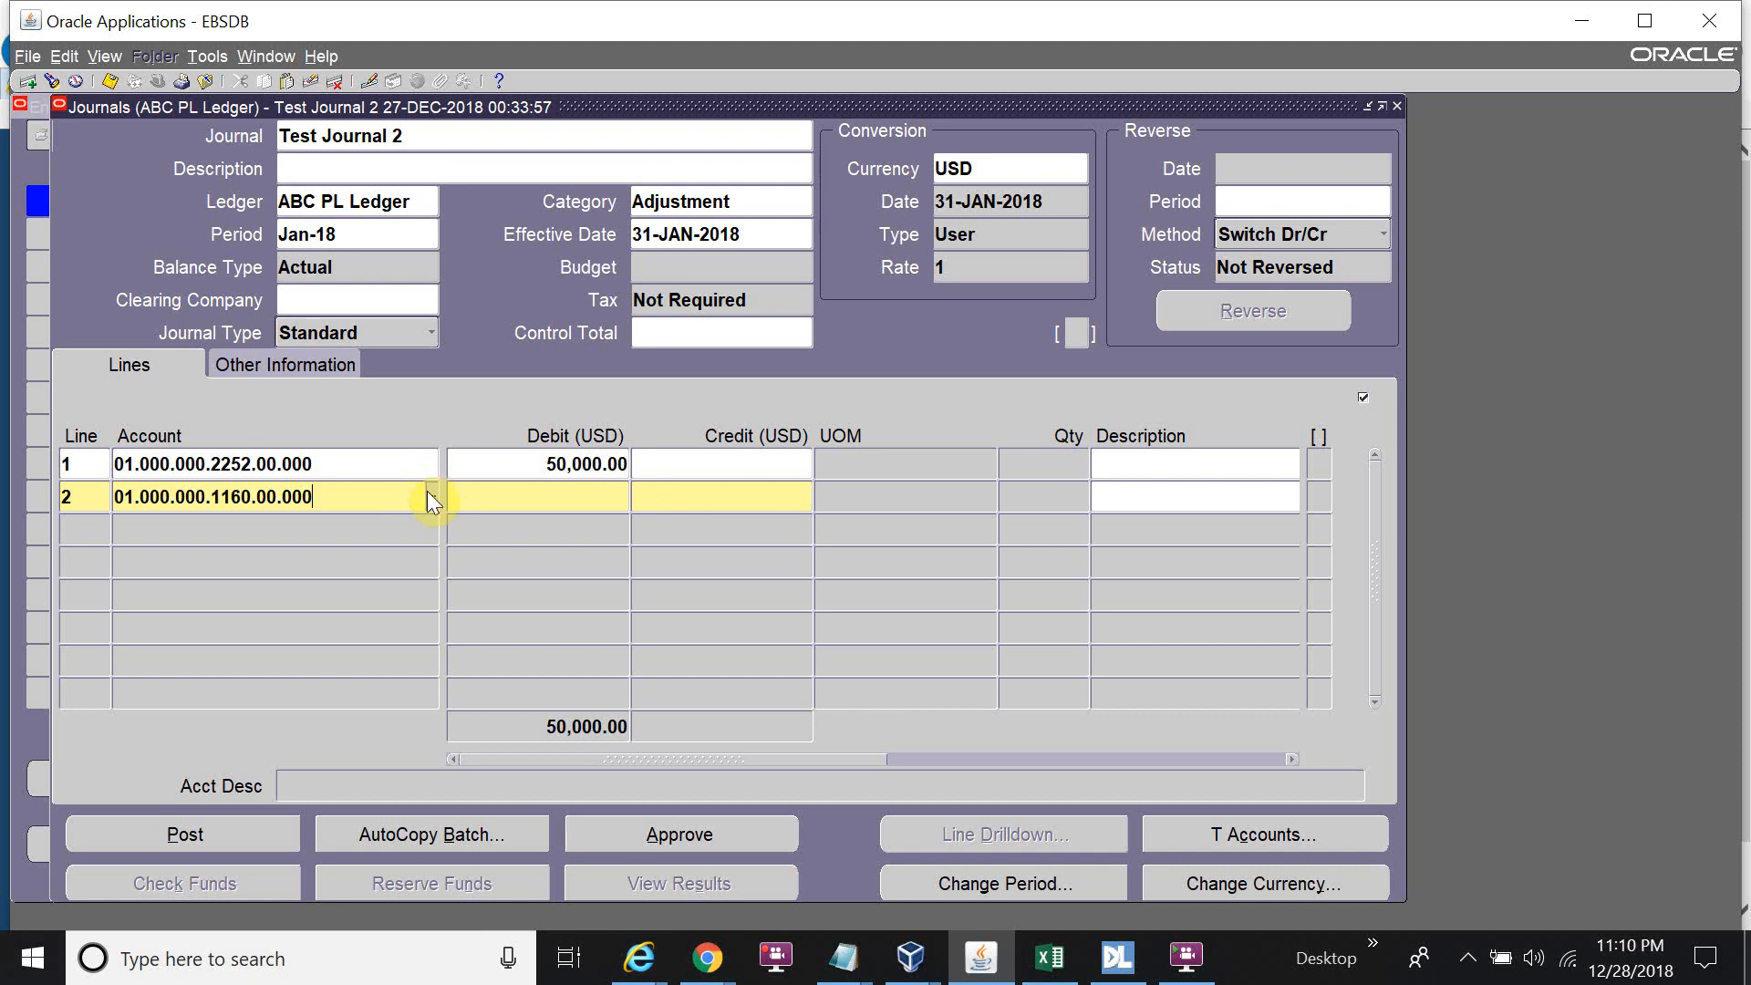
pyautogui.press('Tab')
pyautogui.press('Tab')
pyautogui.write('50000')
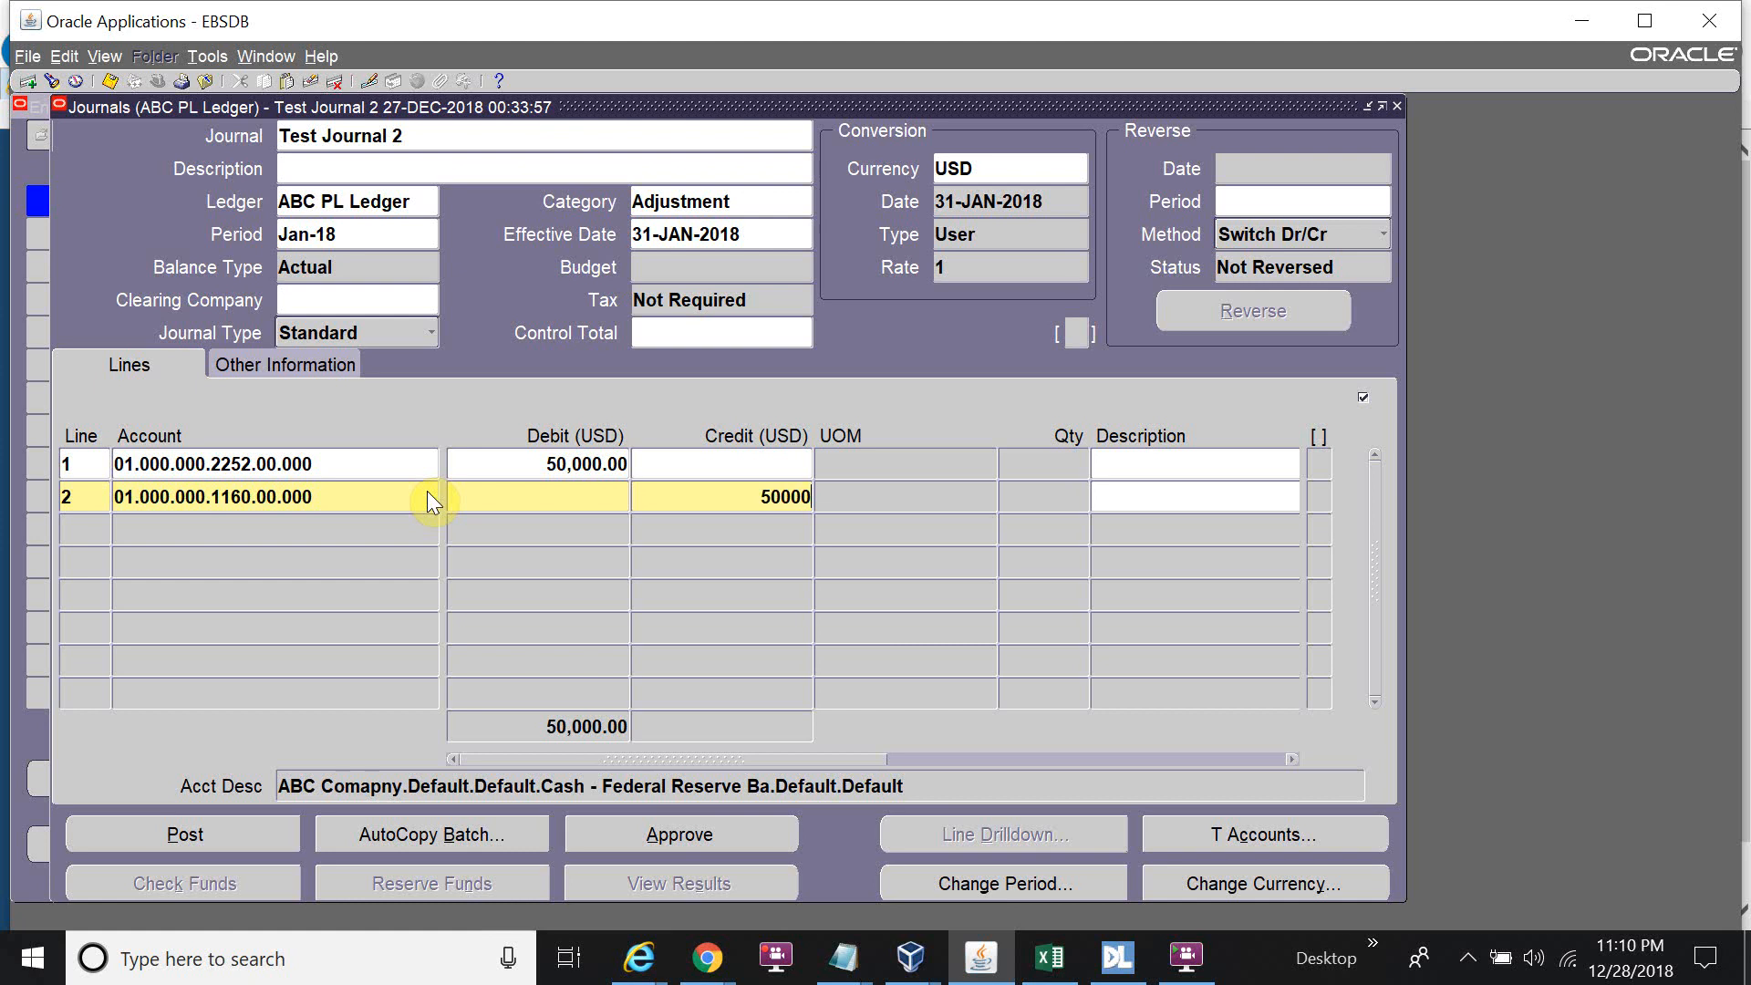
pyautogui.hotkey('ctrl', 's')
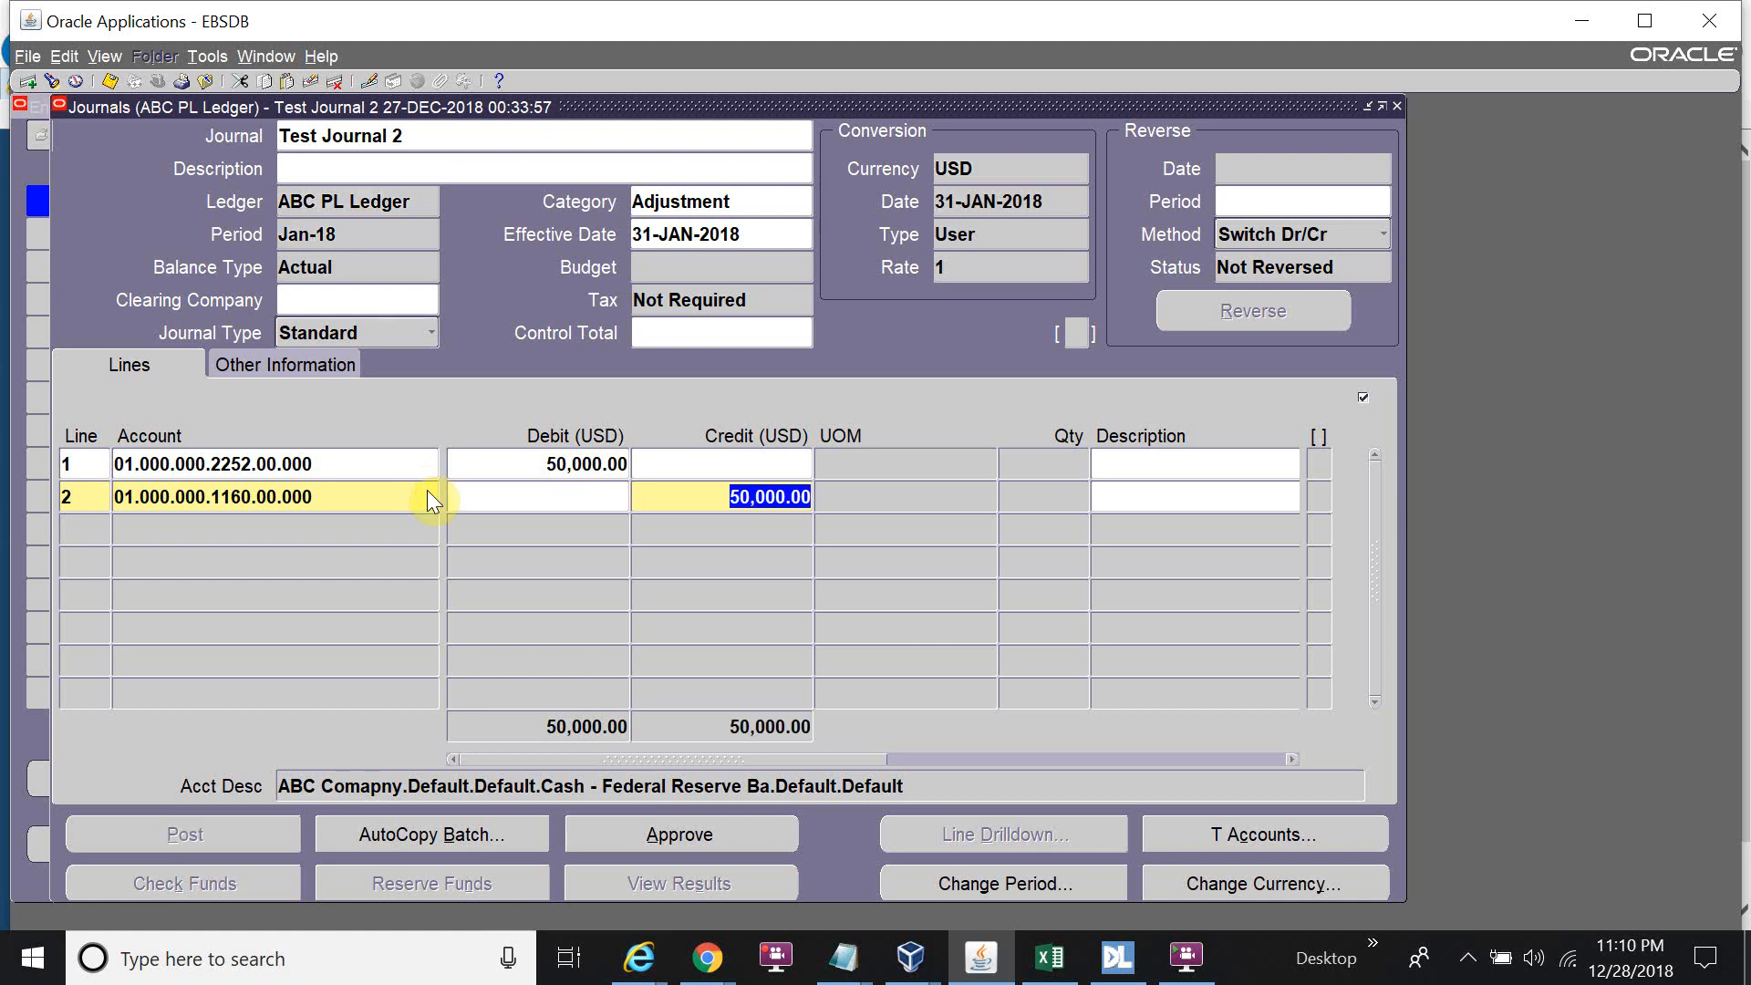
# Submit the Test Journal 2 batch for approval and acknowledge the forwarded-to-approver note.
pyautogui.click(753, 833)
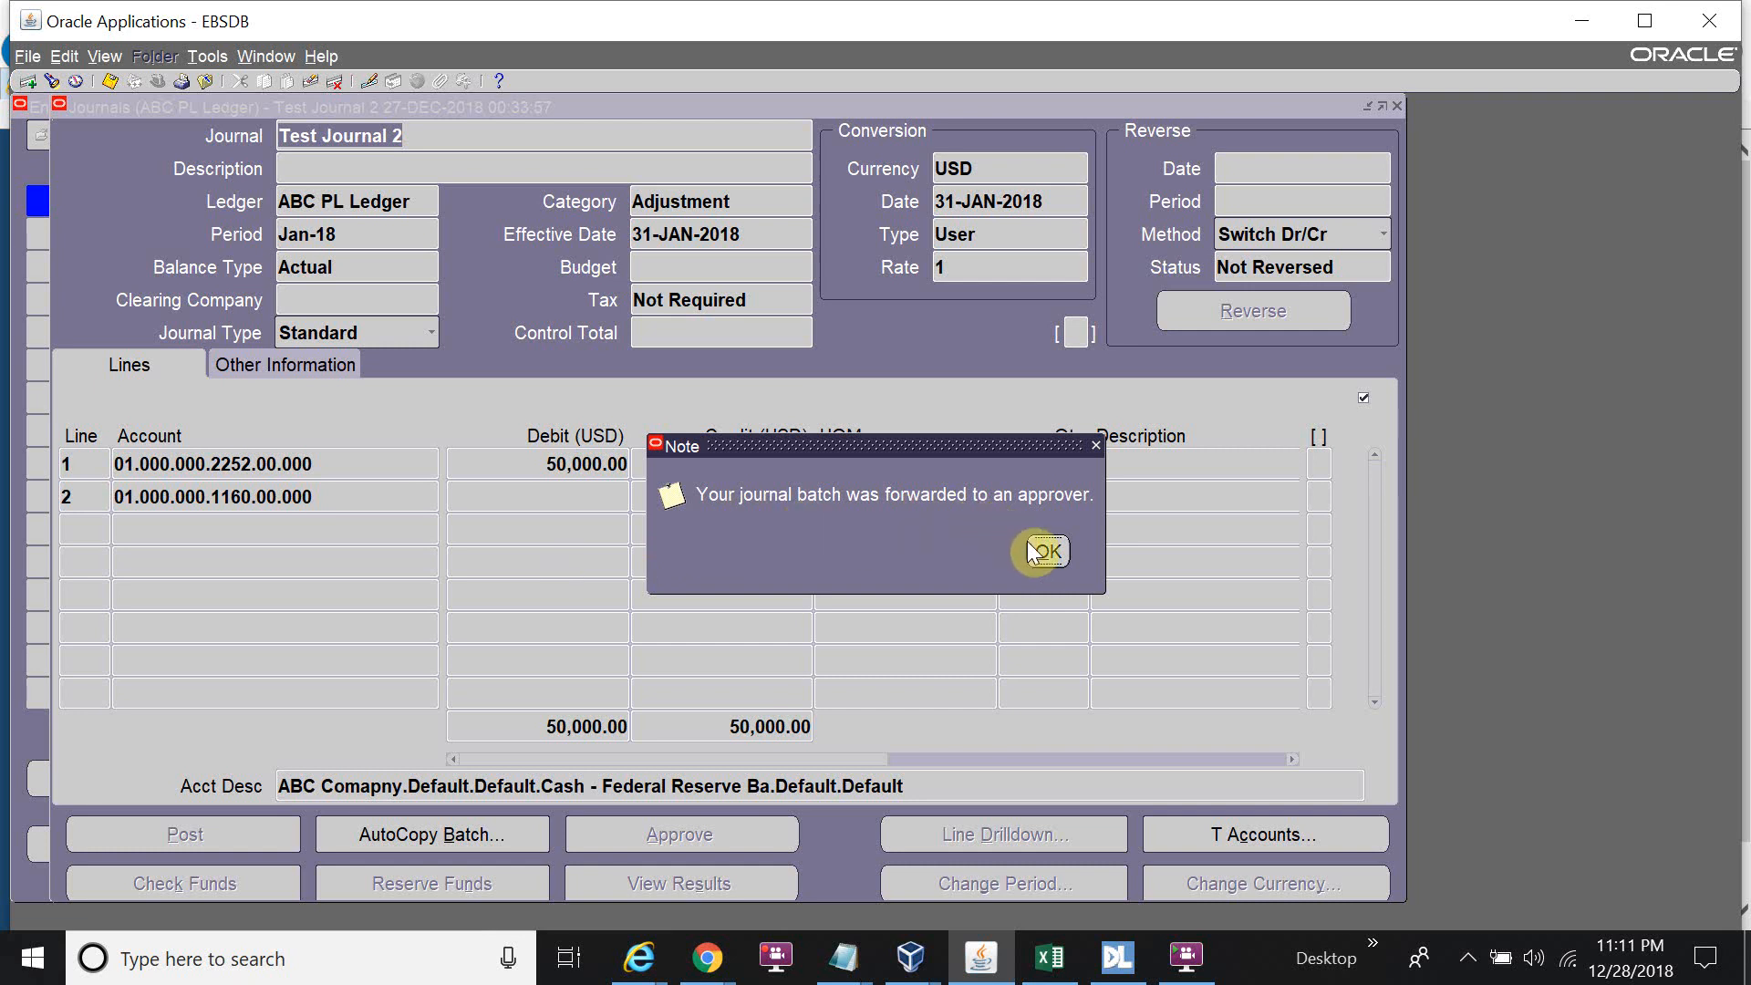
pyautogui.click(1047, 556)
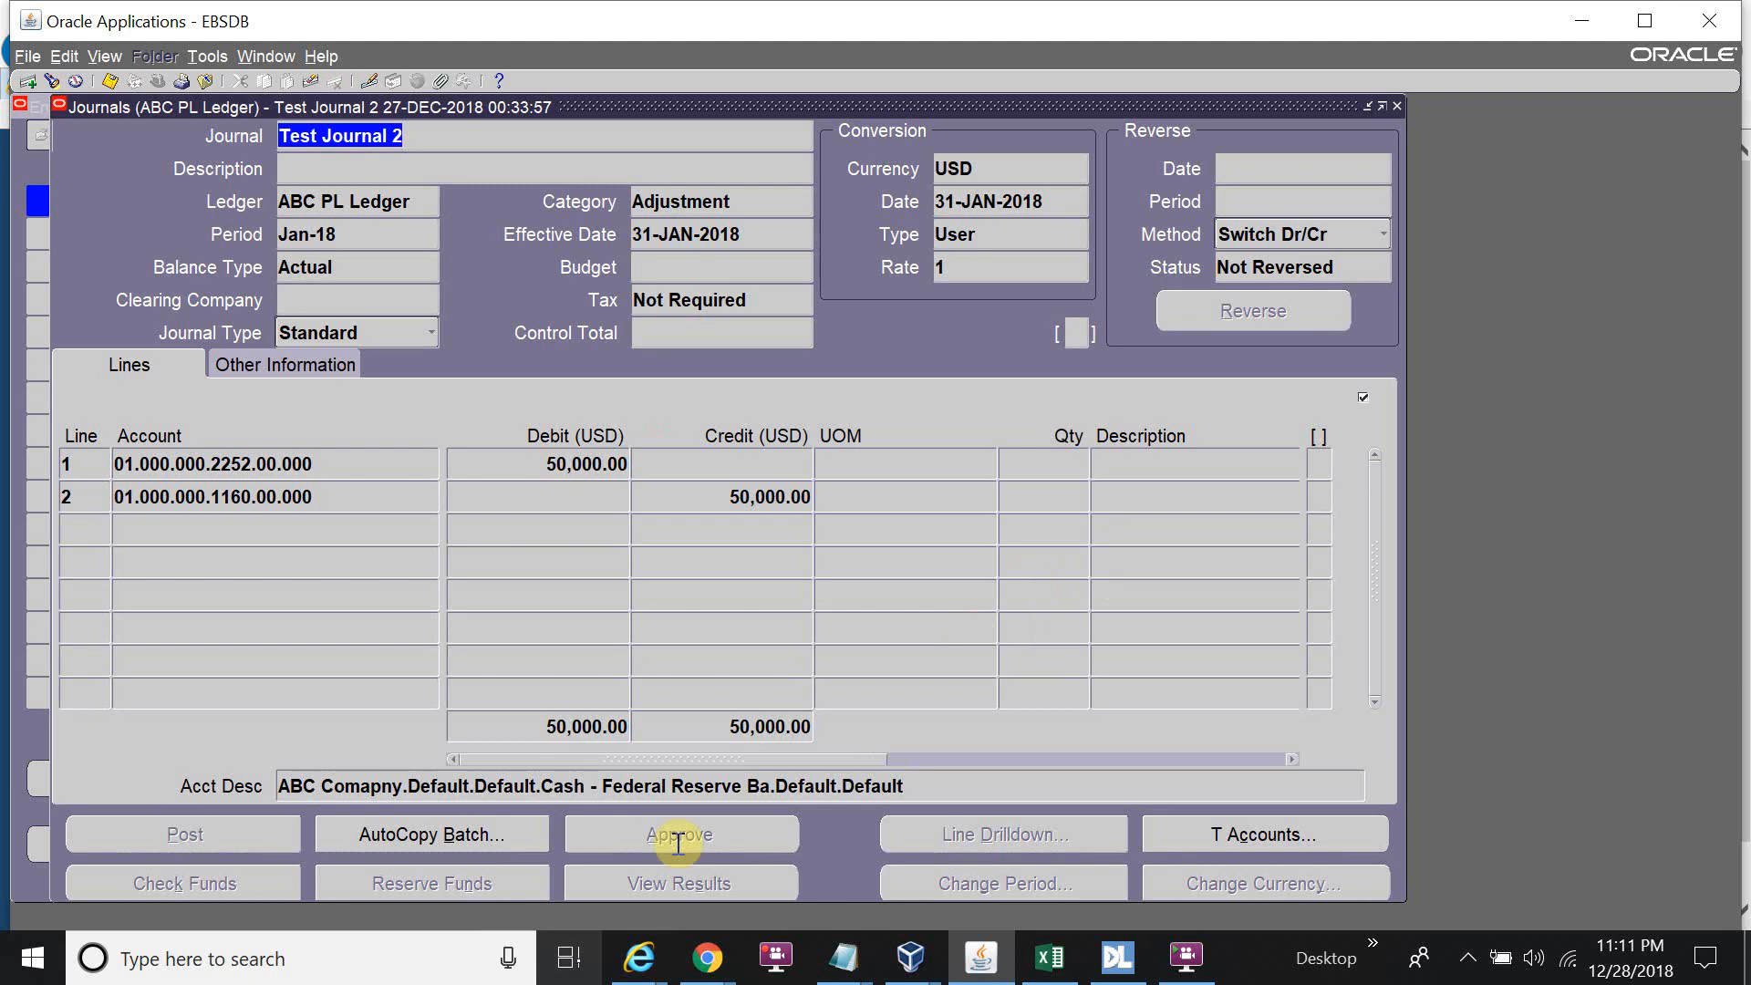
pyautogui.click(638, 957)
# Log in on the E-Business Suite login page with the approver's user name and password.
pyautogui.click(722, 874)
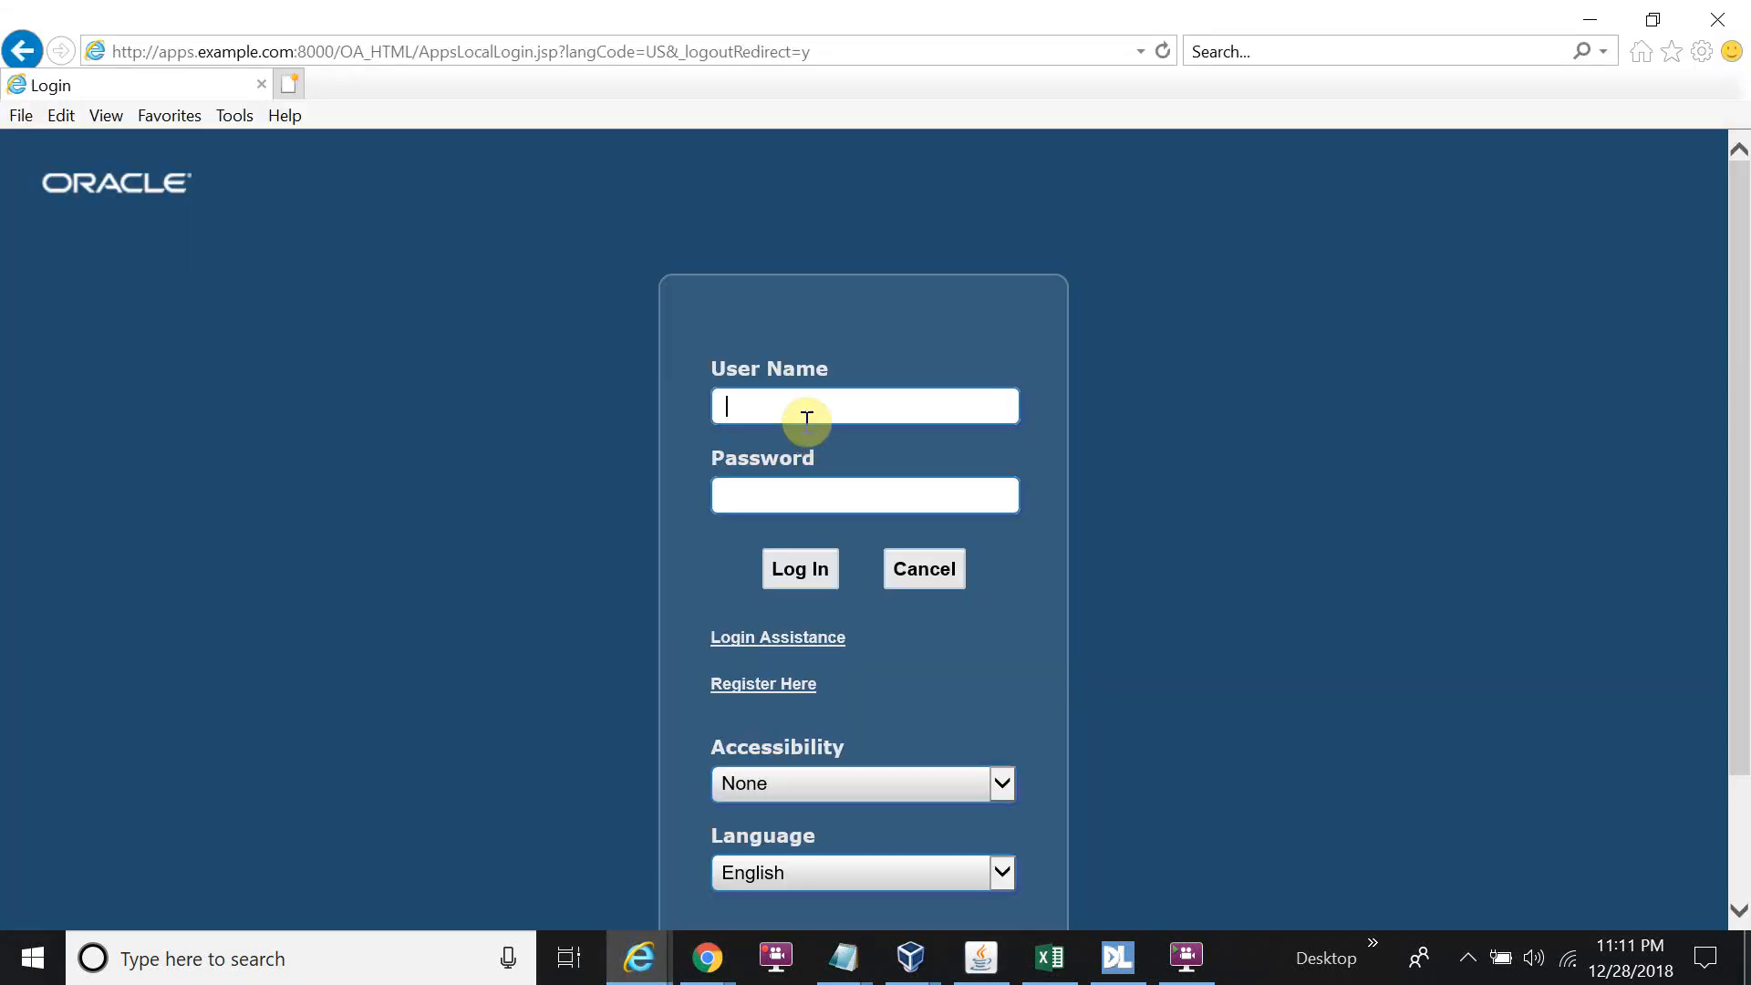
pyautogui.write('test')
pyautogui.press('Tab')
pyautogui.write('te')
pyautogui.press('BackSpace')
pyautogui.press('BackSpace')
pyautogui.write('welcome1')
pyautogui.press('Return')
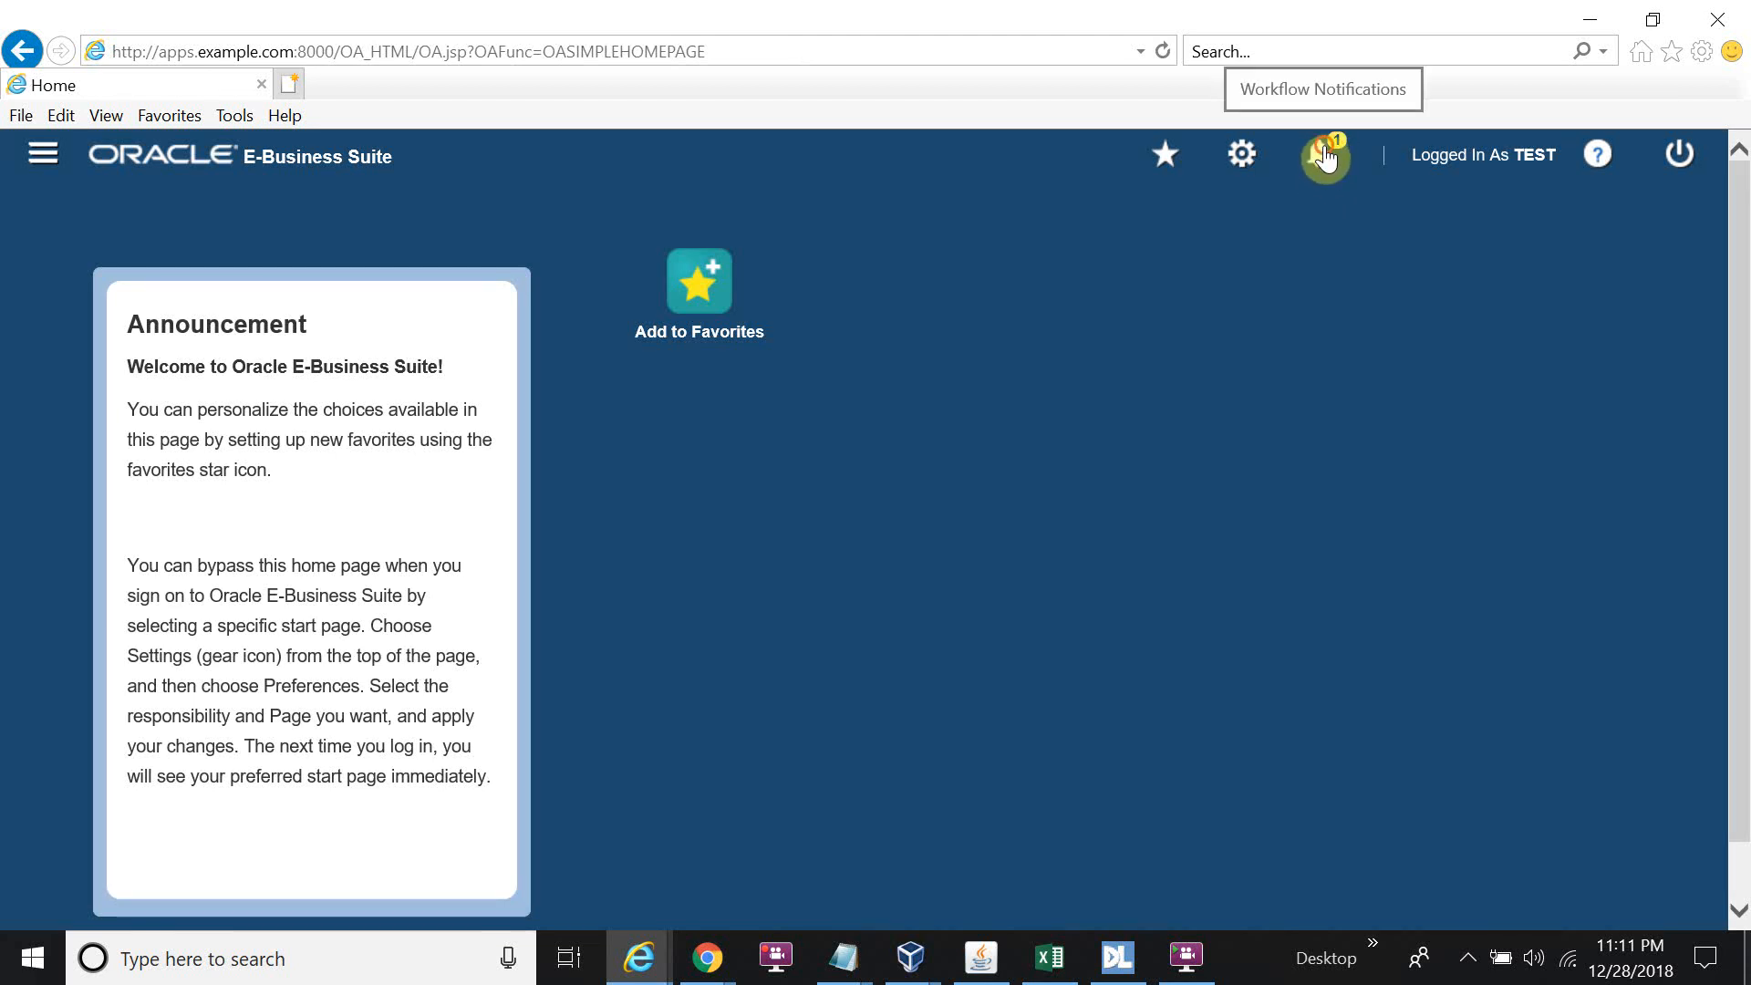
# Open Workflow Notifications and the Test Journal 2 batch approval request.
pyautogui.click(1325, 157)
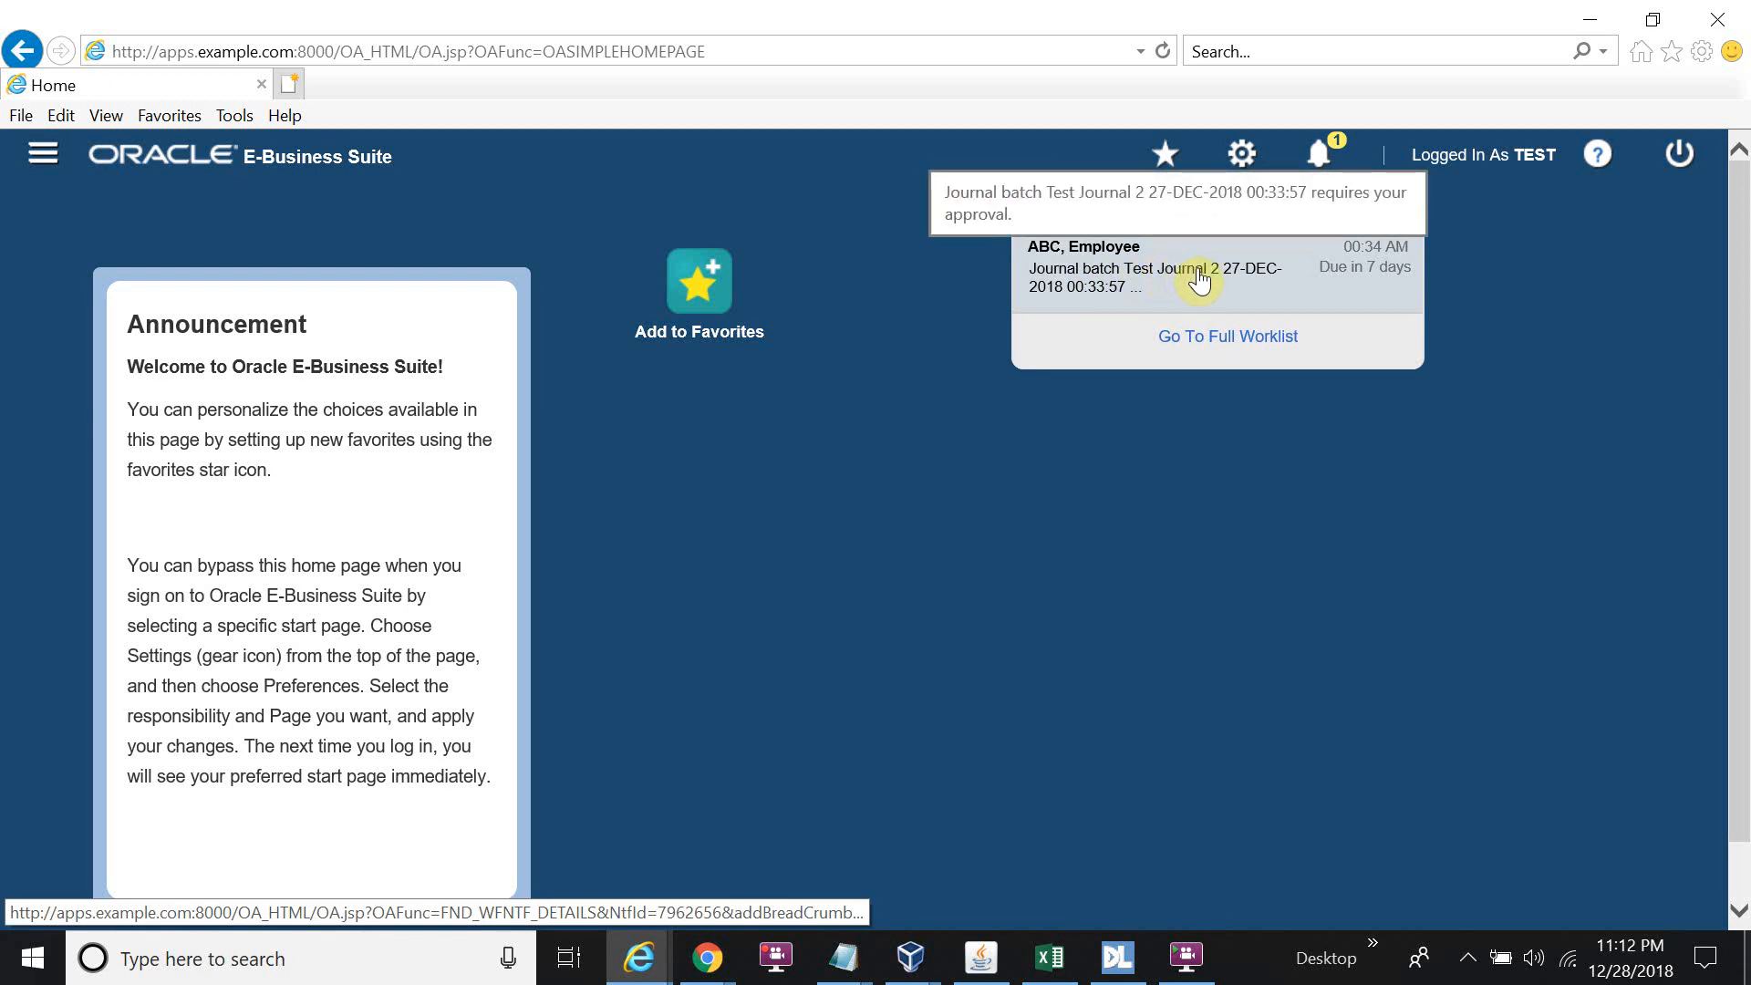
pyautogui.click(1160, 282)
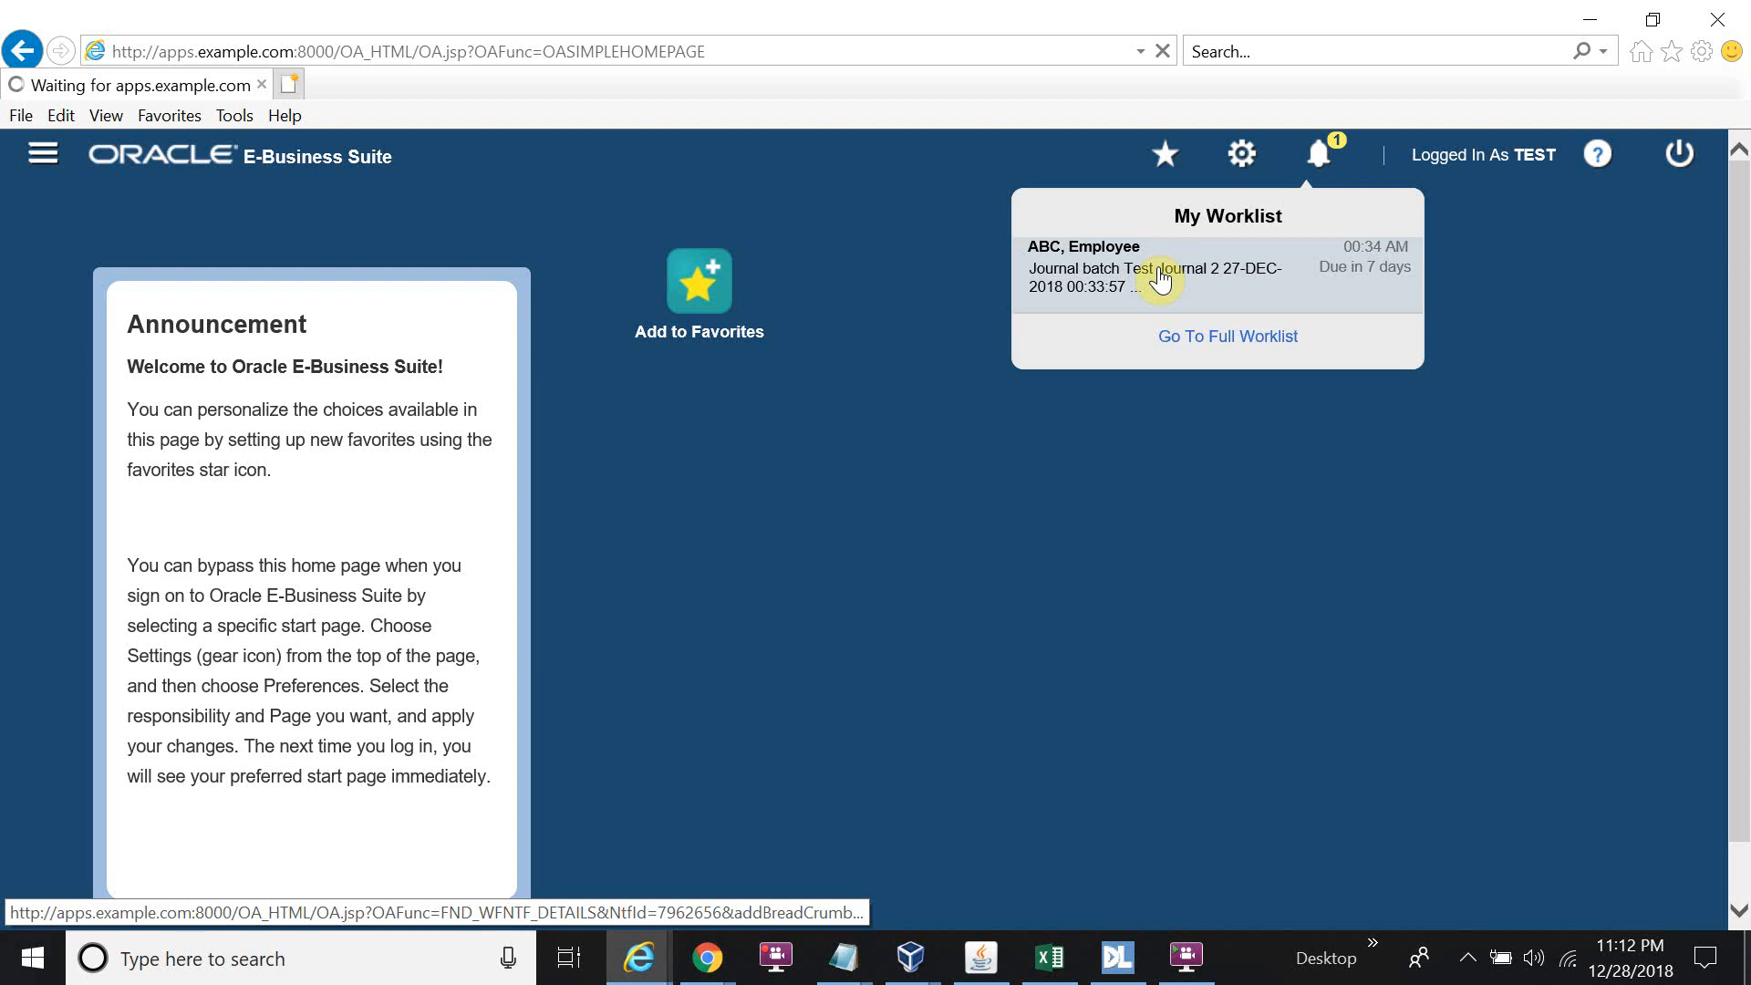
pyautogui.click(1160, 278)
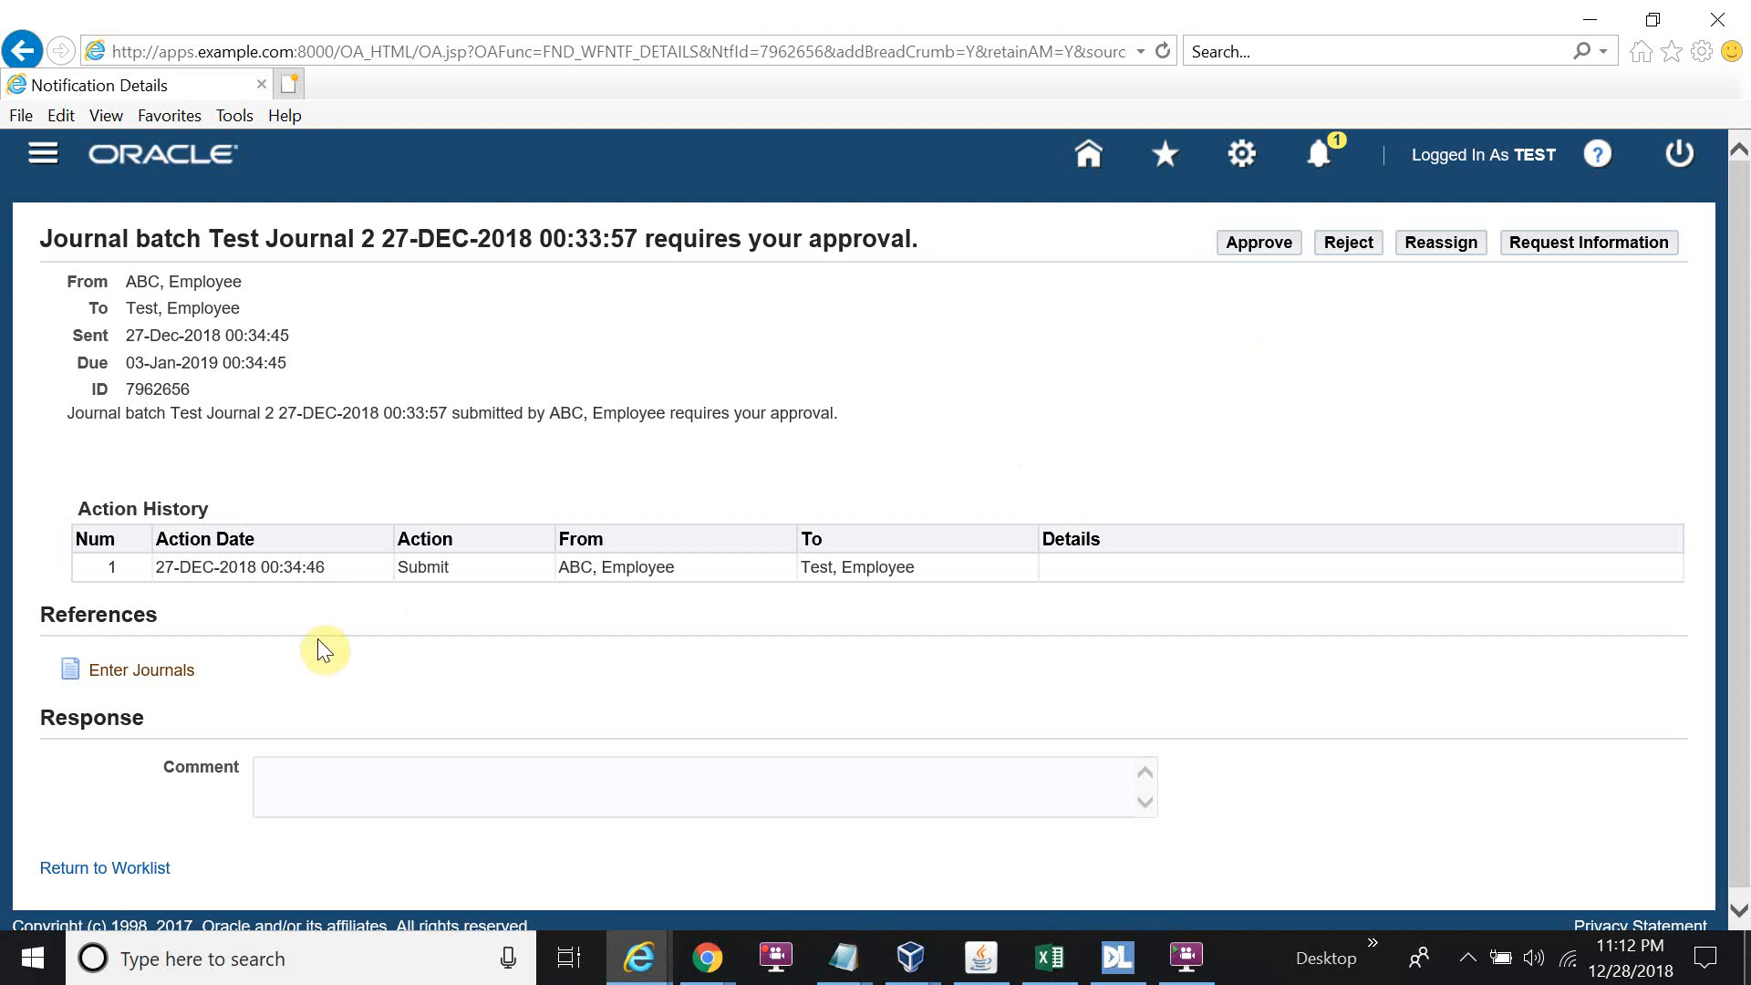
pyautogui.click(183, 680)
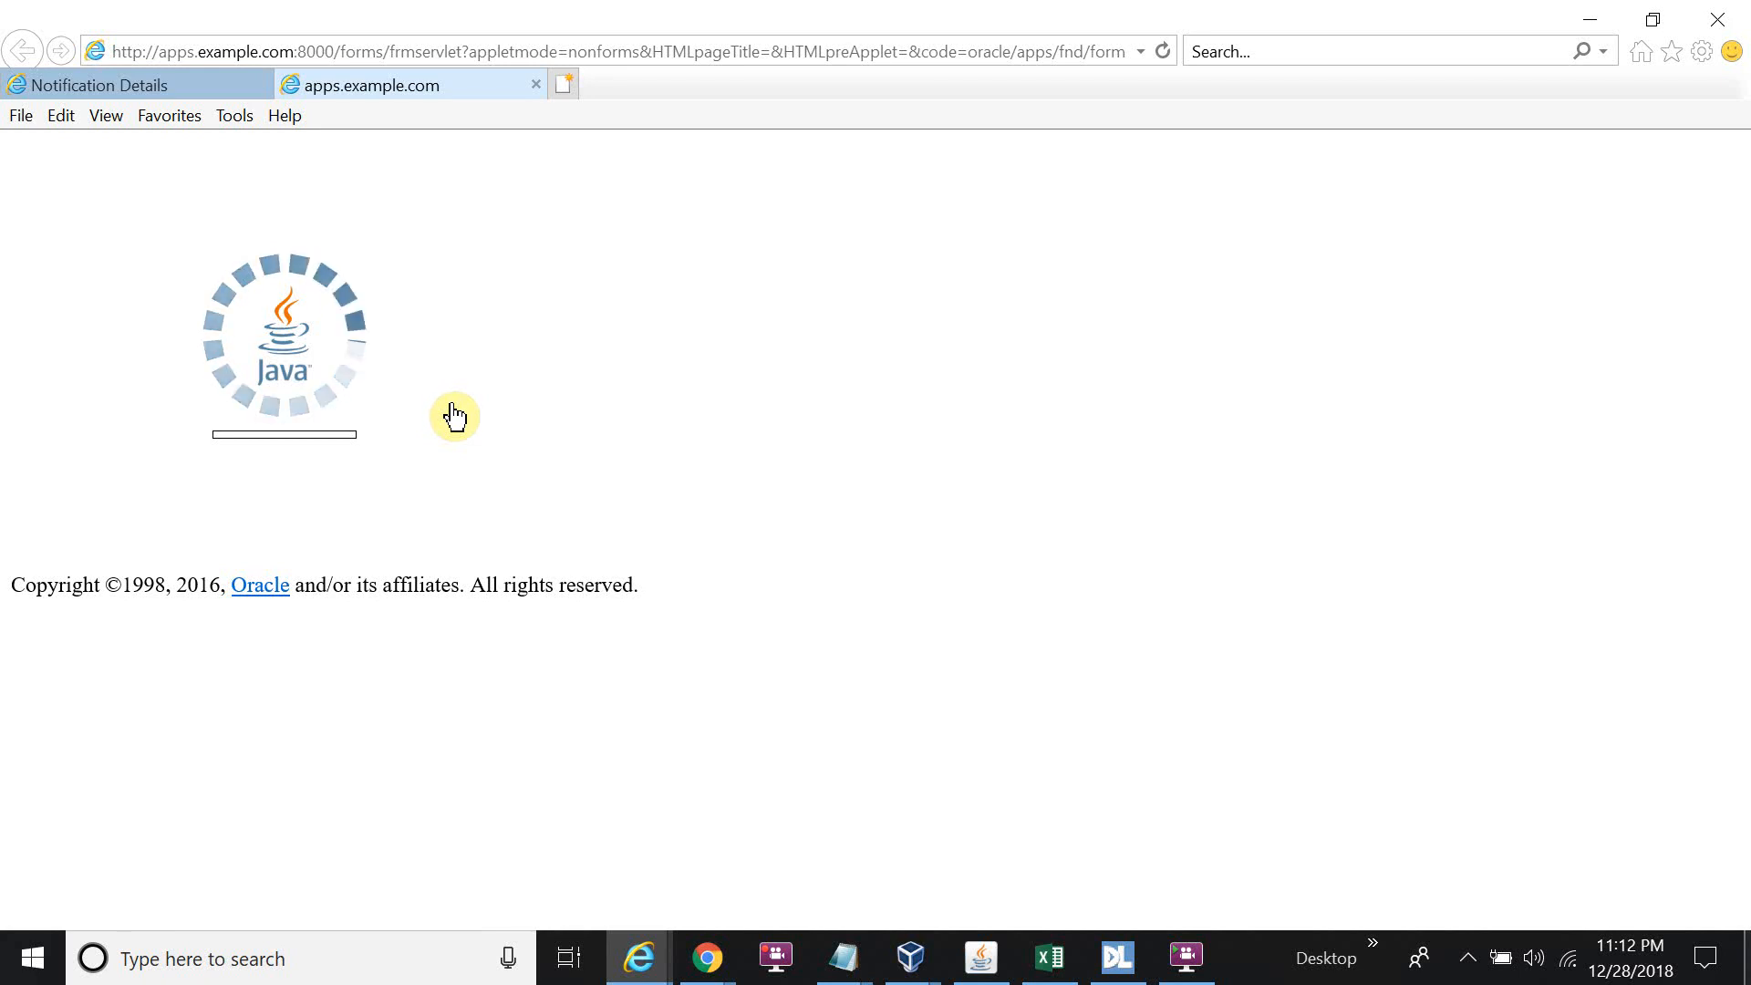
pyautogui.click(726, 622)
pyautogui.click(1045, 622)
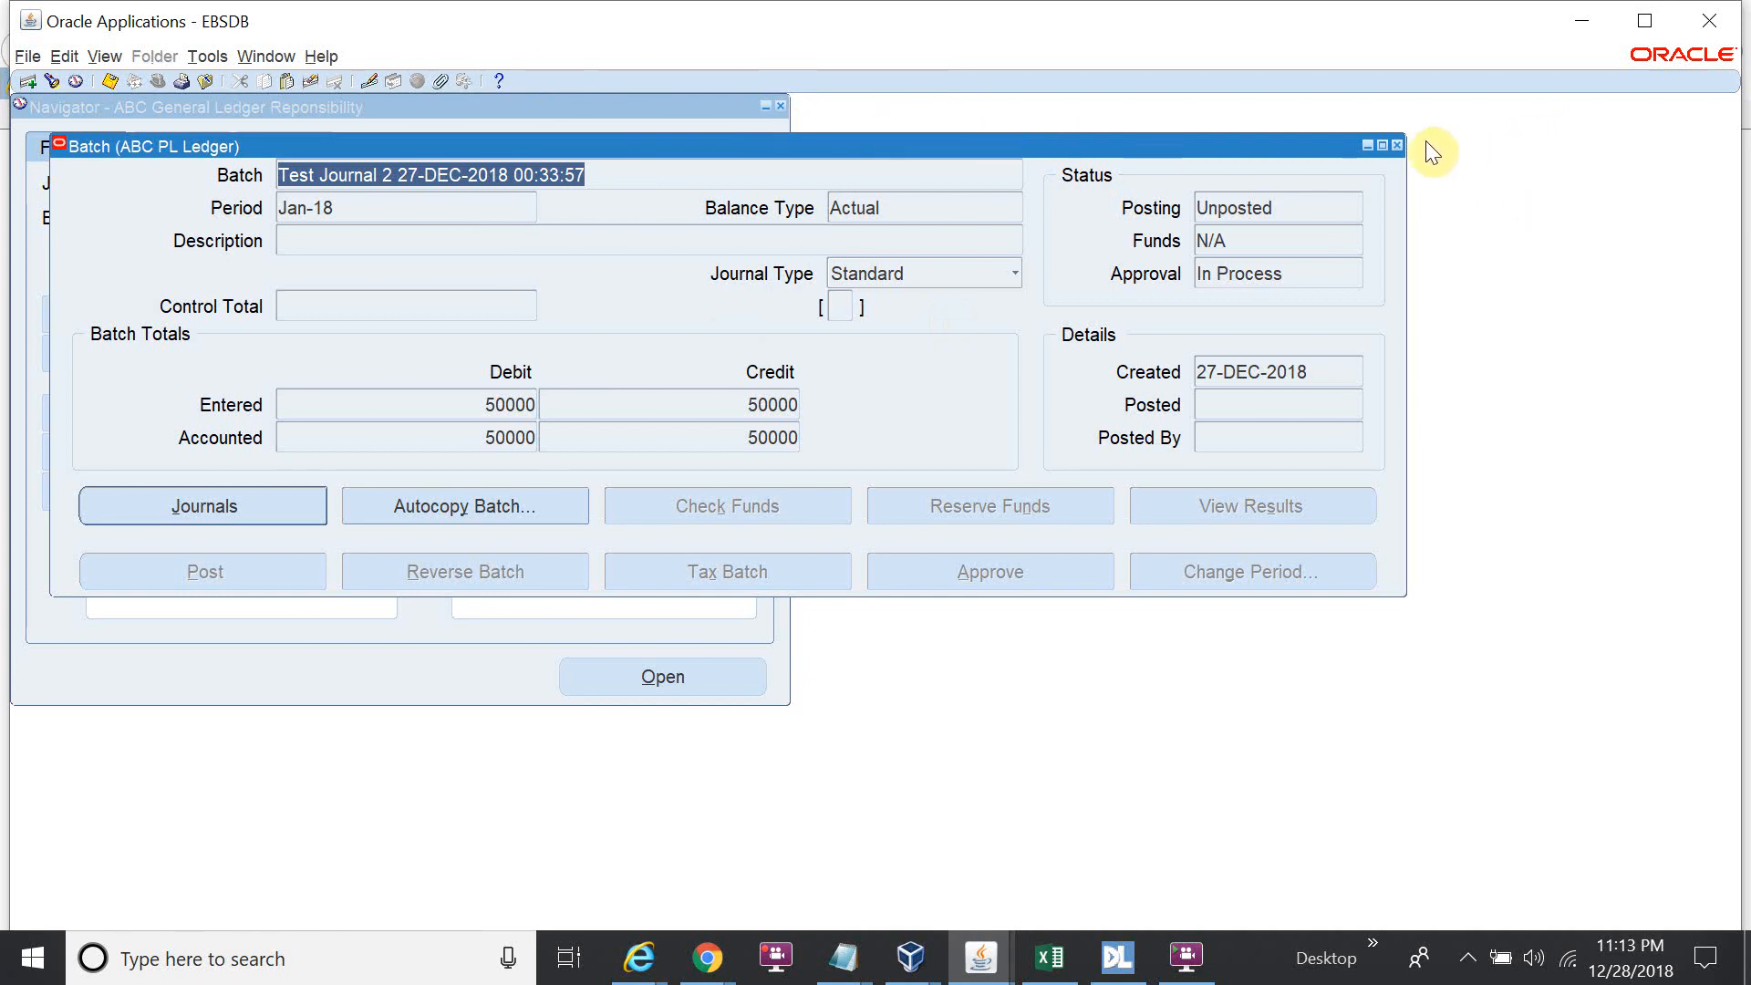
pyautogui.click(1397, 146)
pyautogui.click(1712, 20)
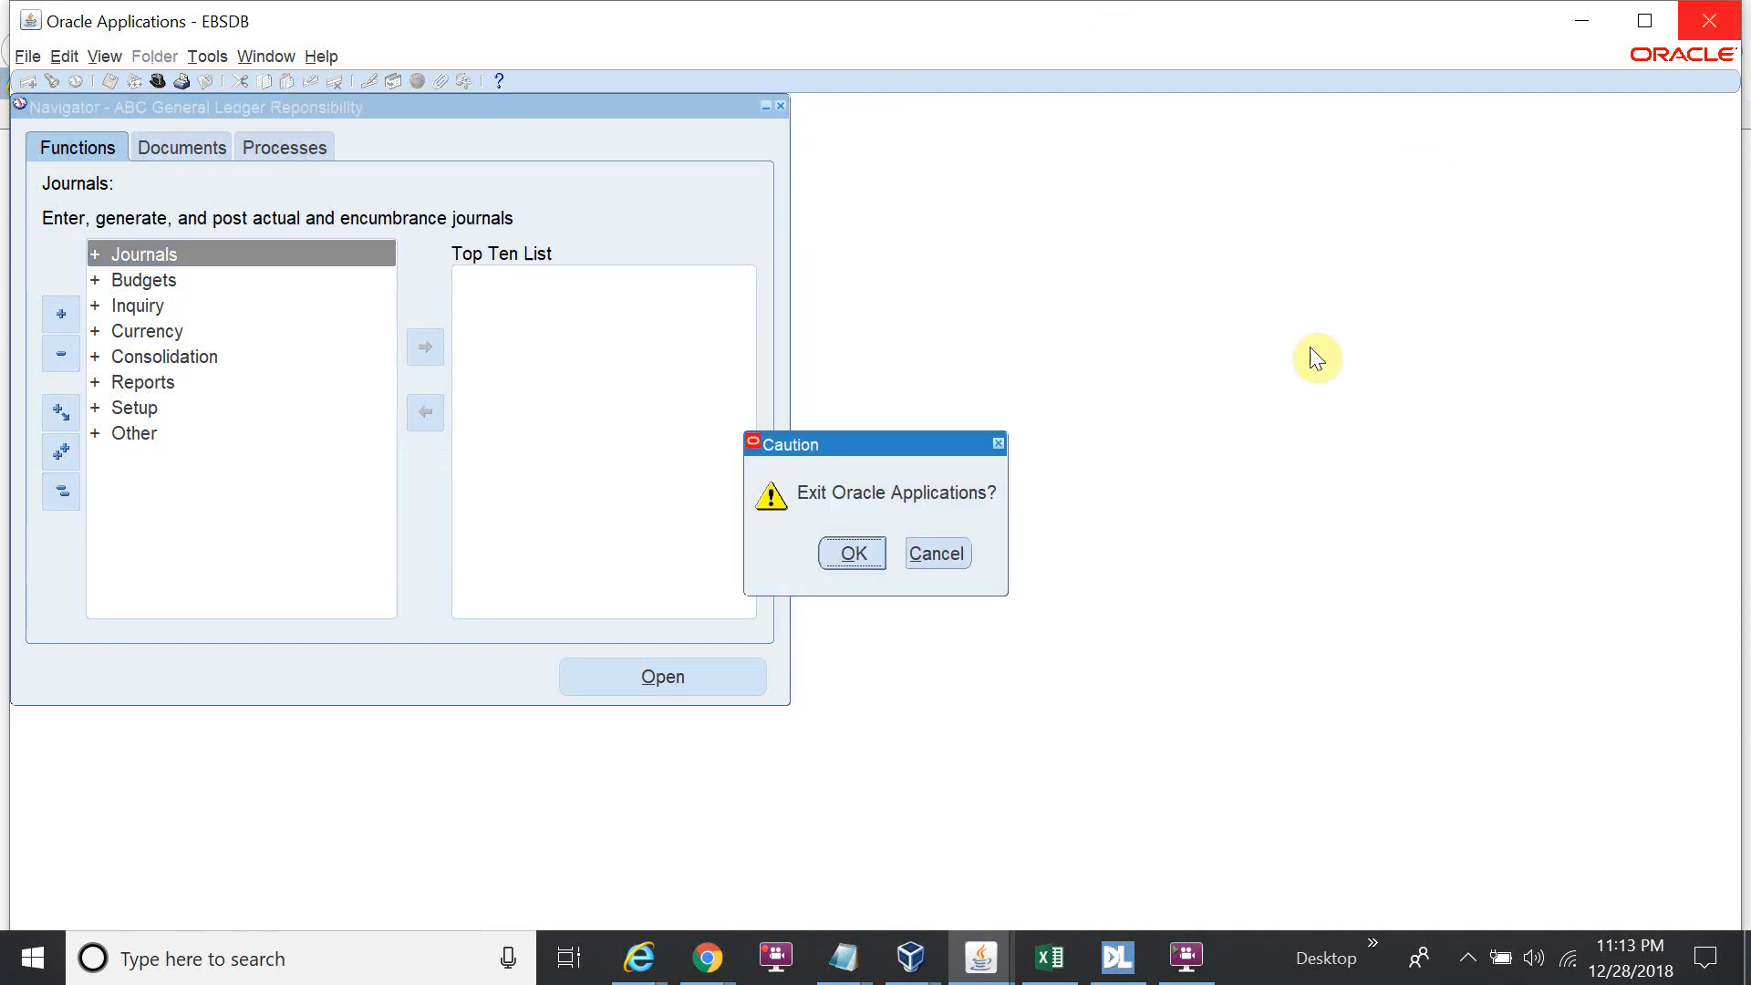
pyautogui.click(833, 551)
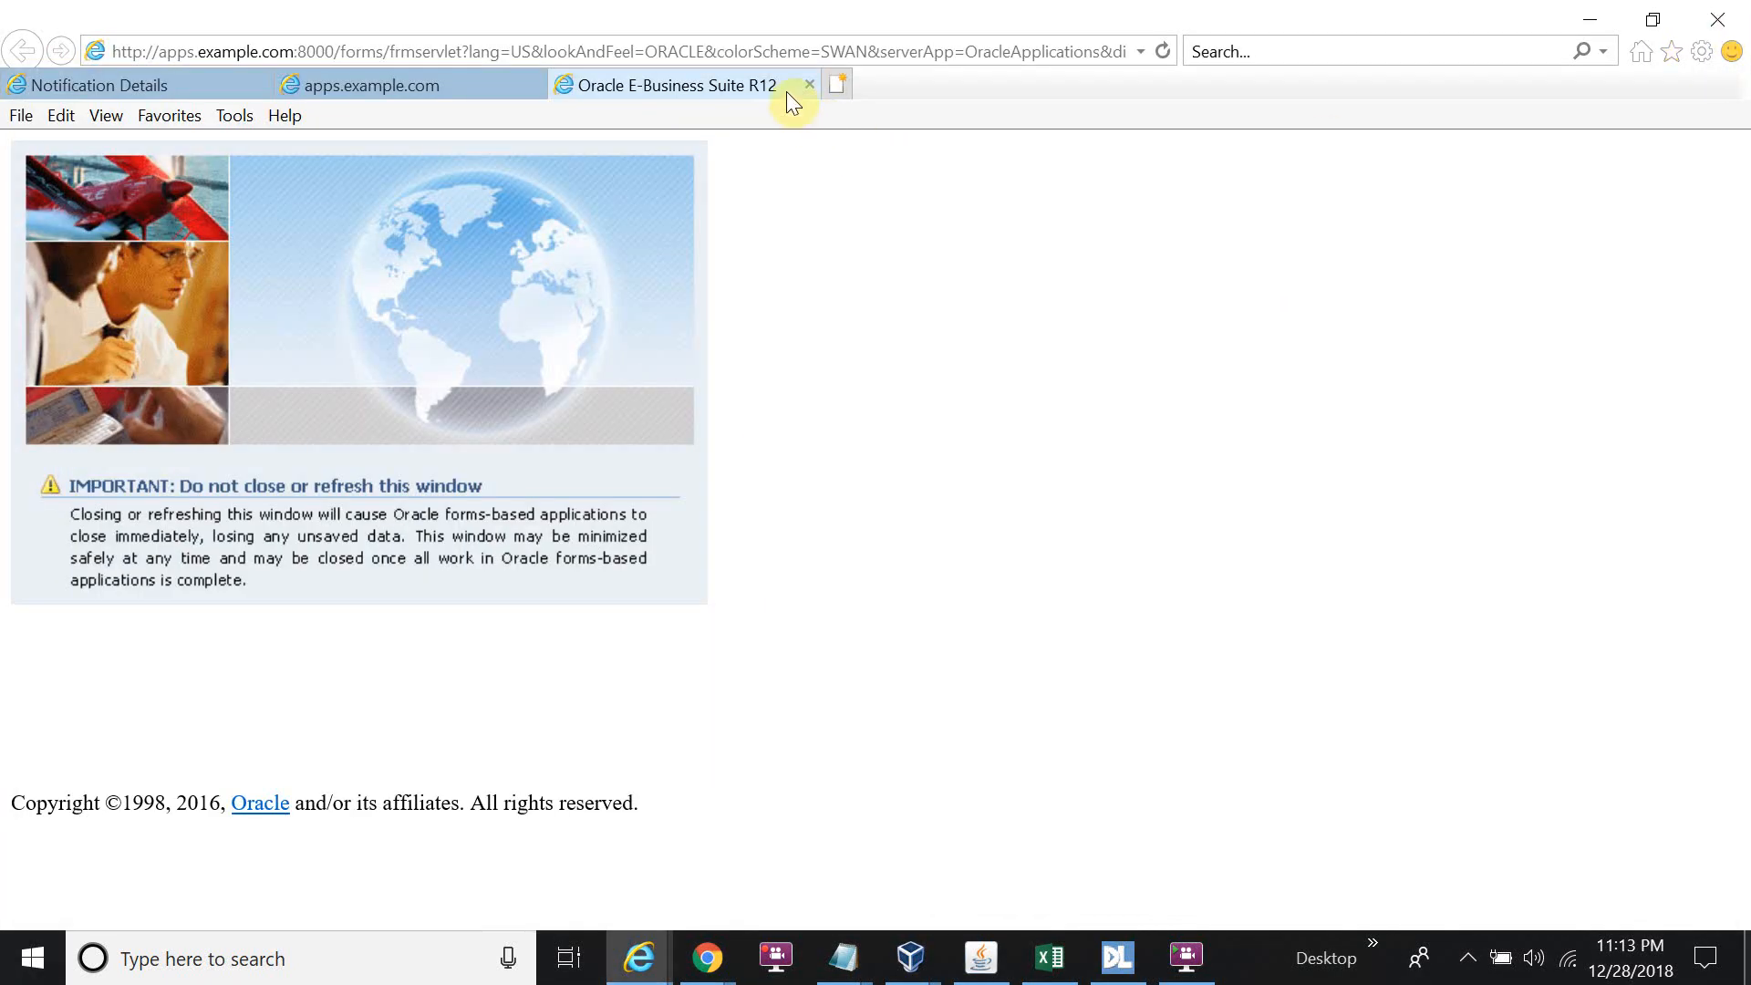
pyautogui.click(808, 83)
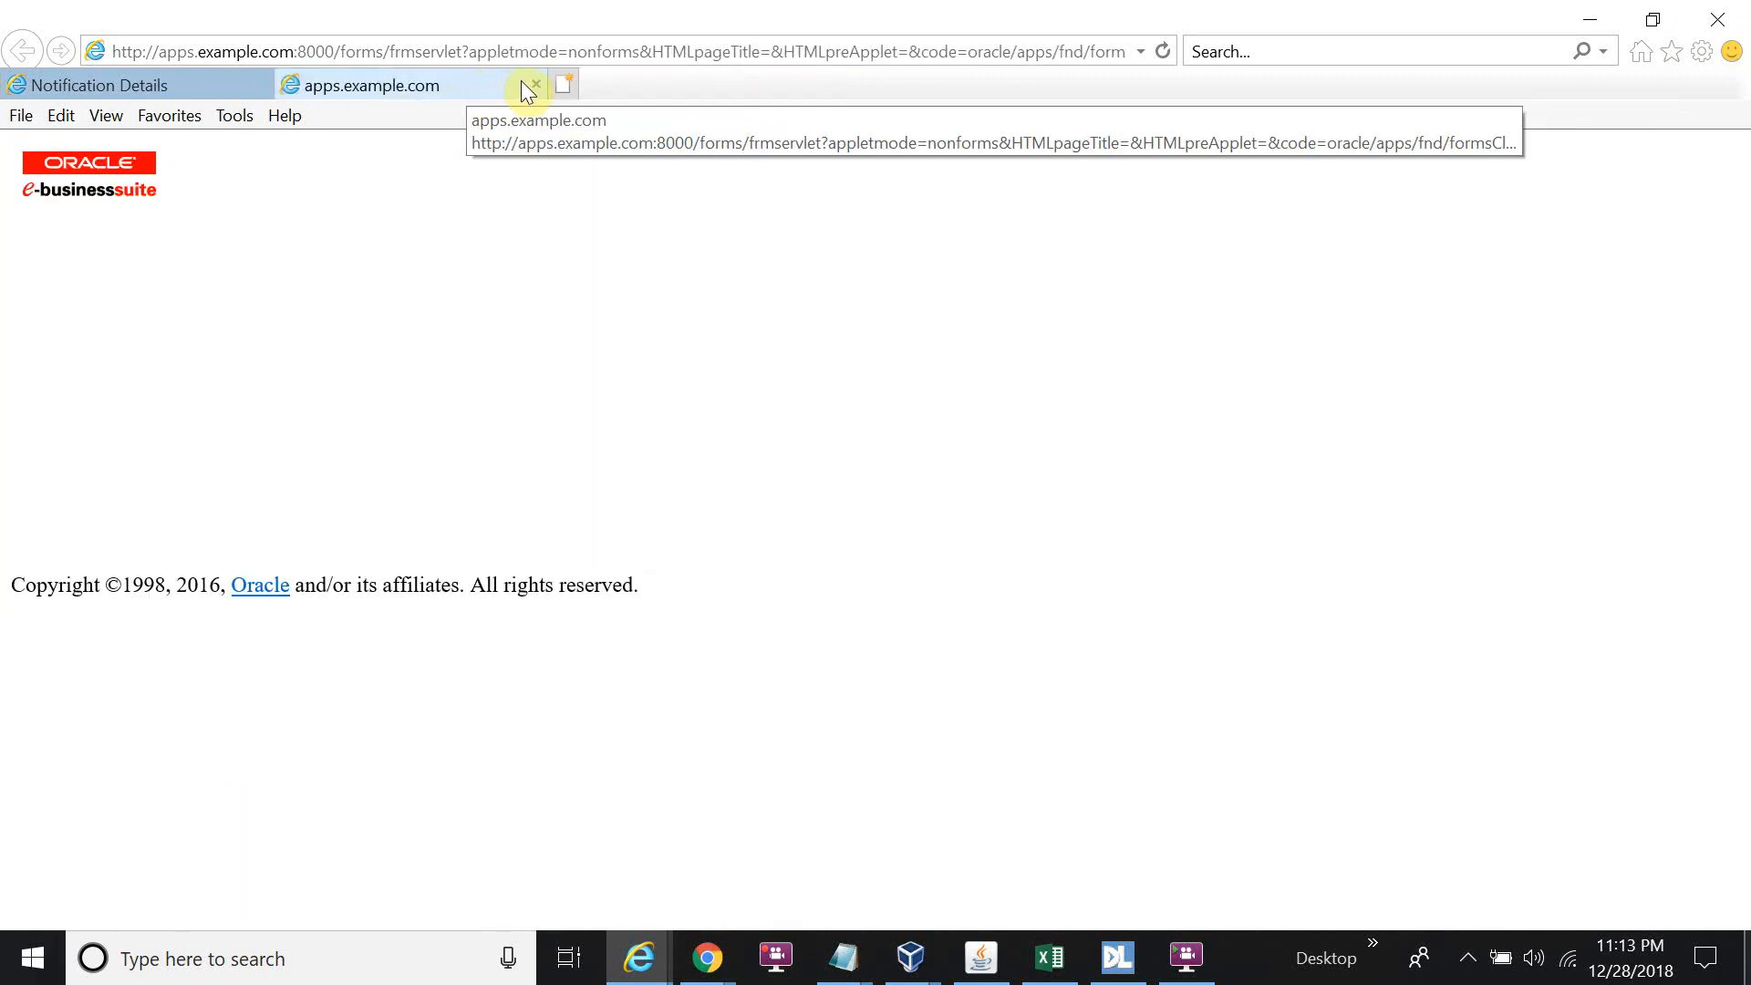
pyautogui.click(535, 84)
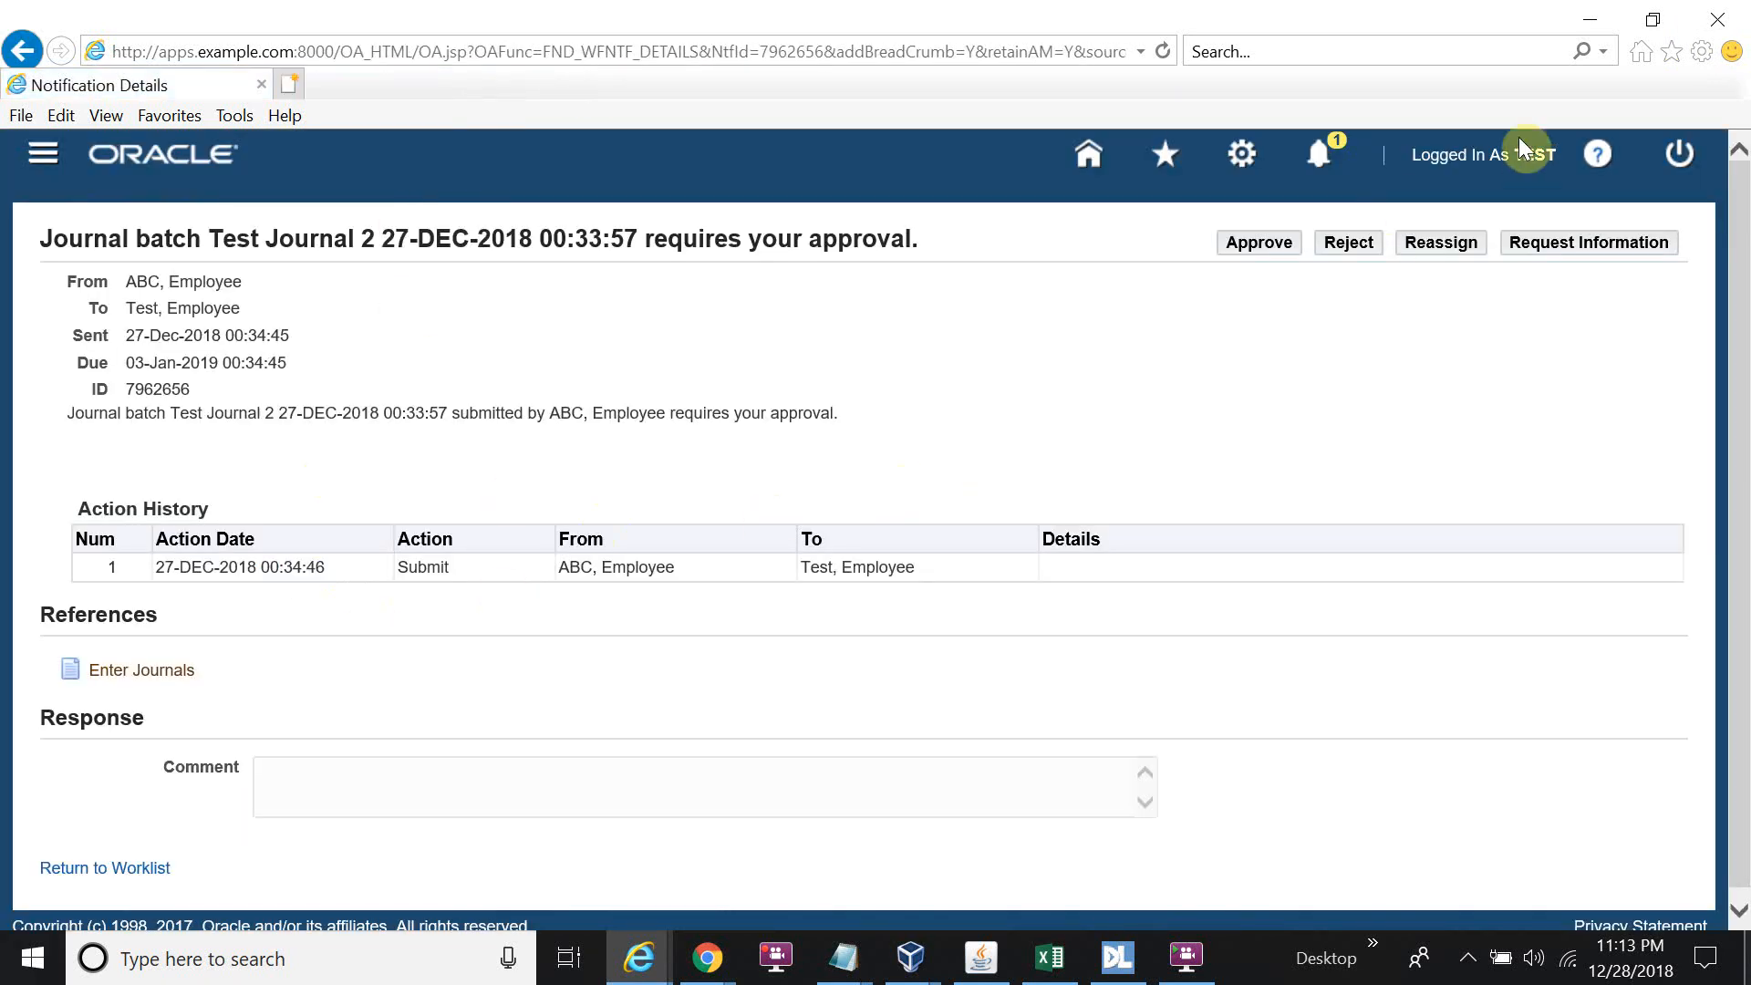
# Approve the Test Journal 2 batch, confirm no notifications remain, and log out.
pyautogui.click(1283, 244)
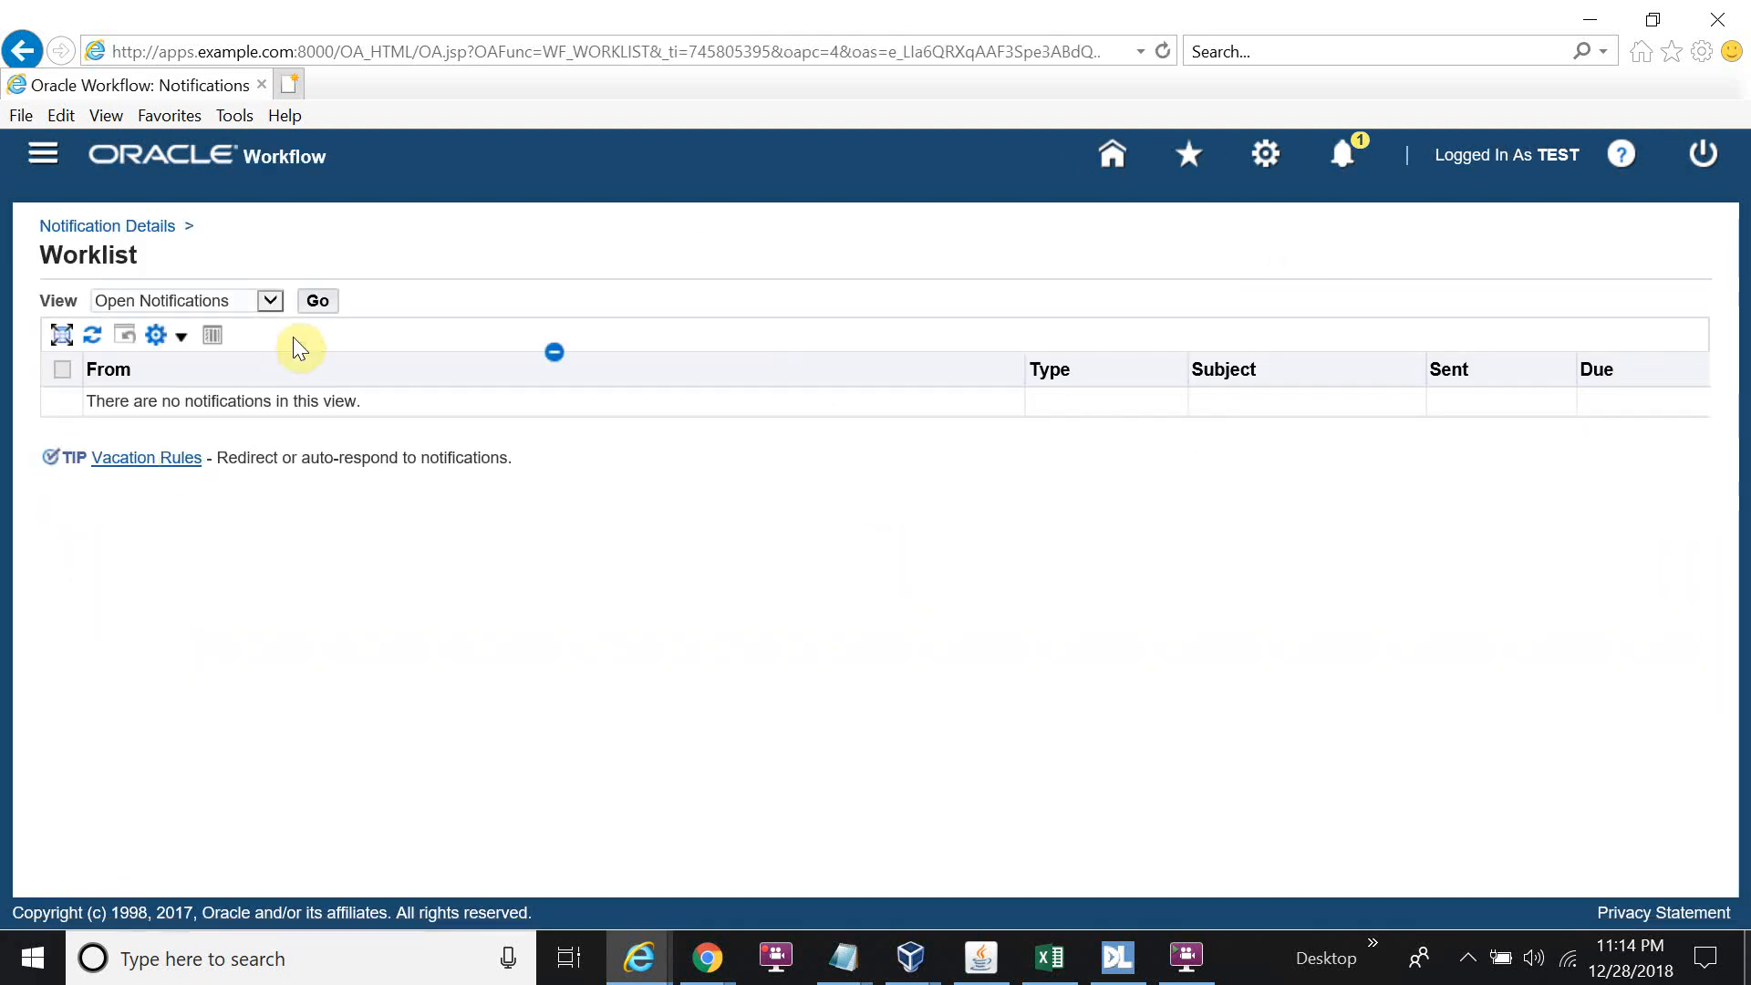
pyautogui.click(1345, 151)
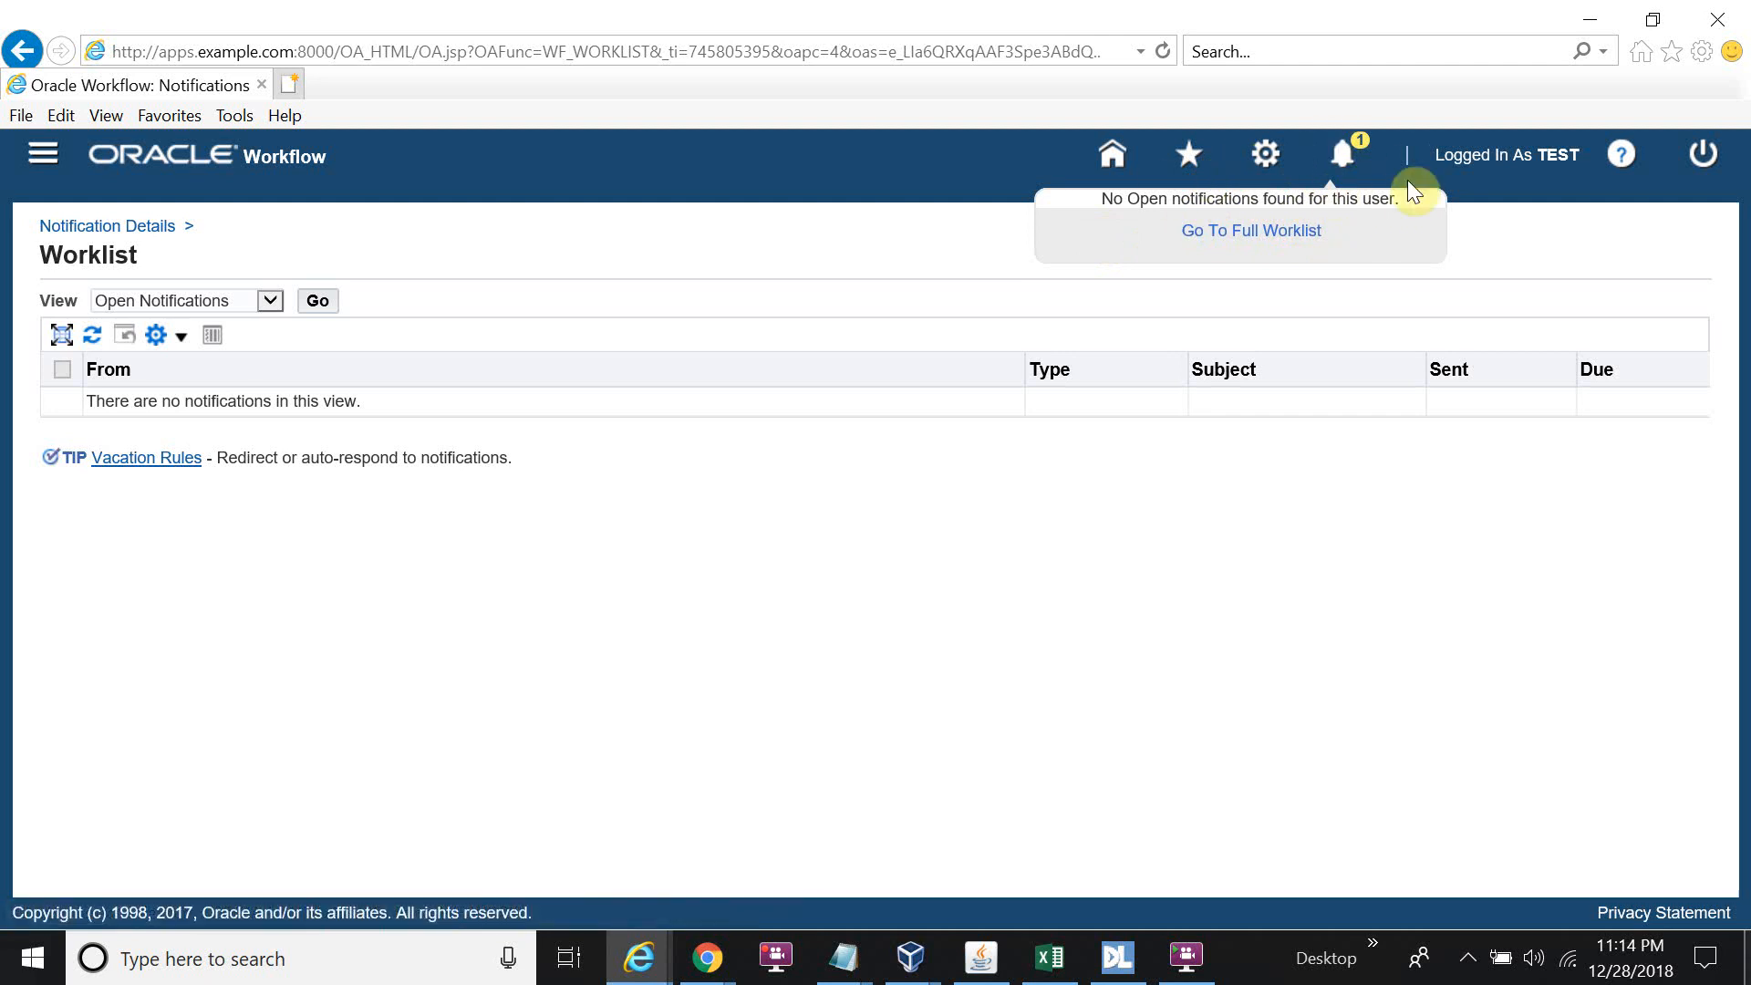
pyautogui.click(1003, 543)
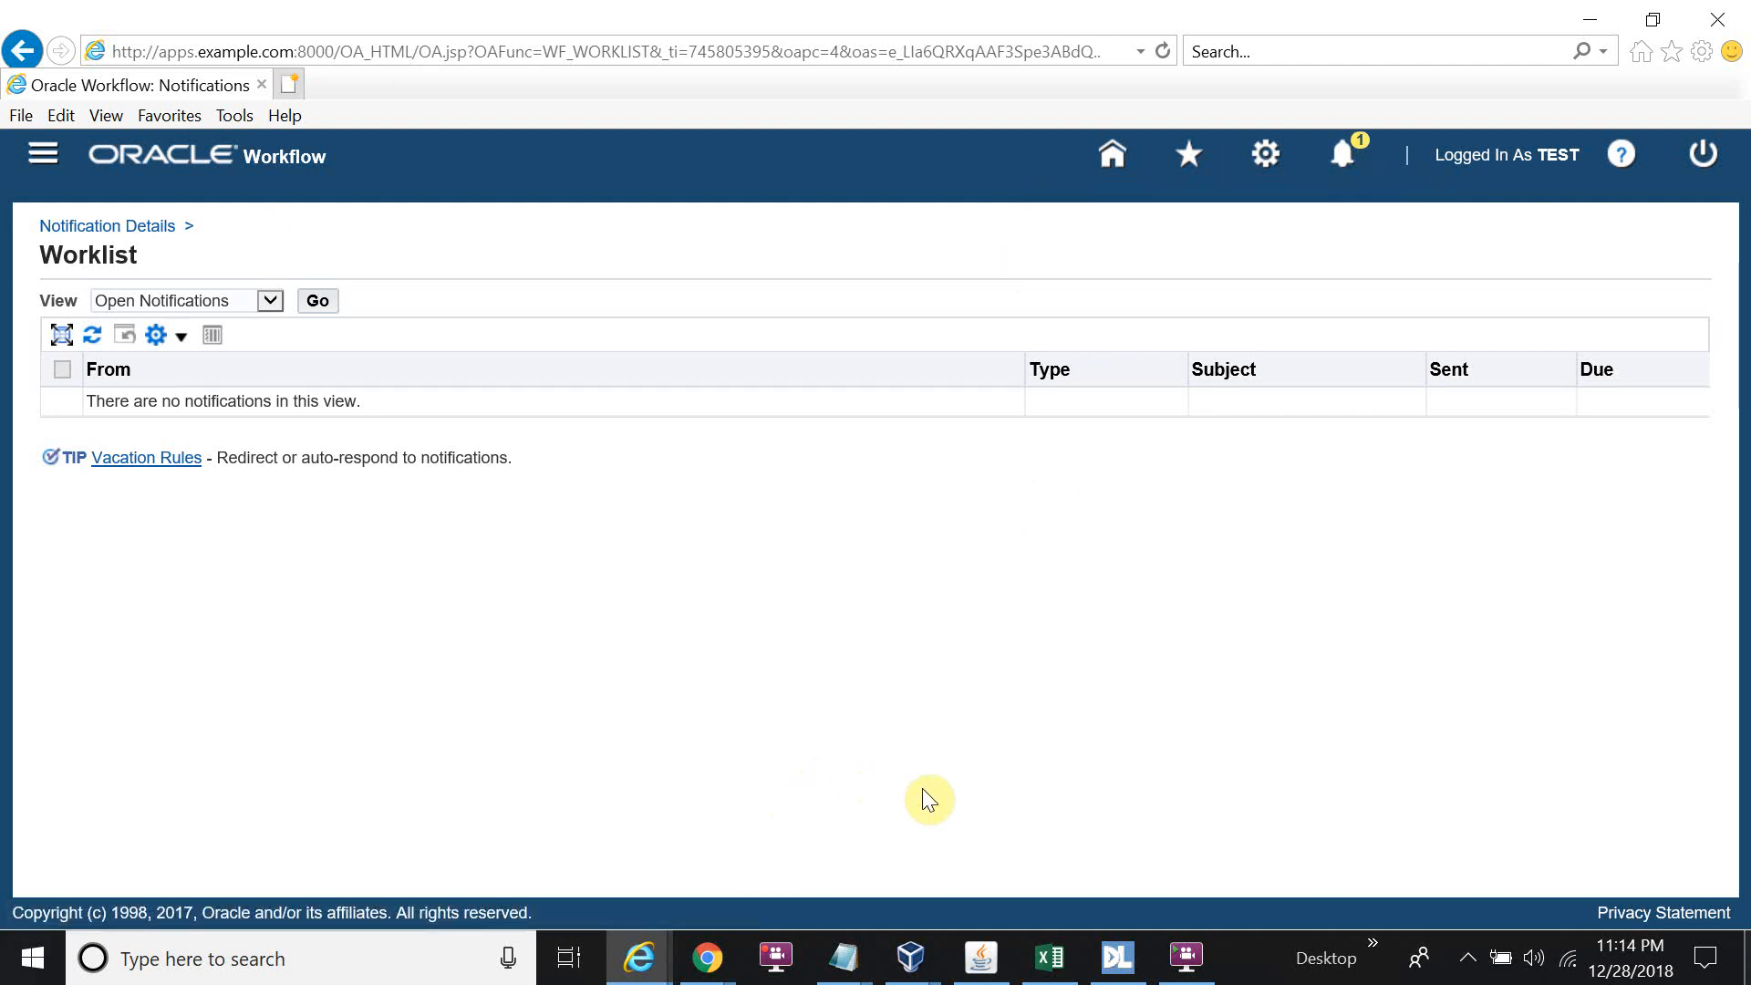
pyautogui.click(1711, 157)
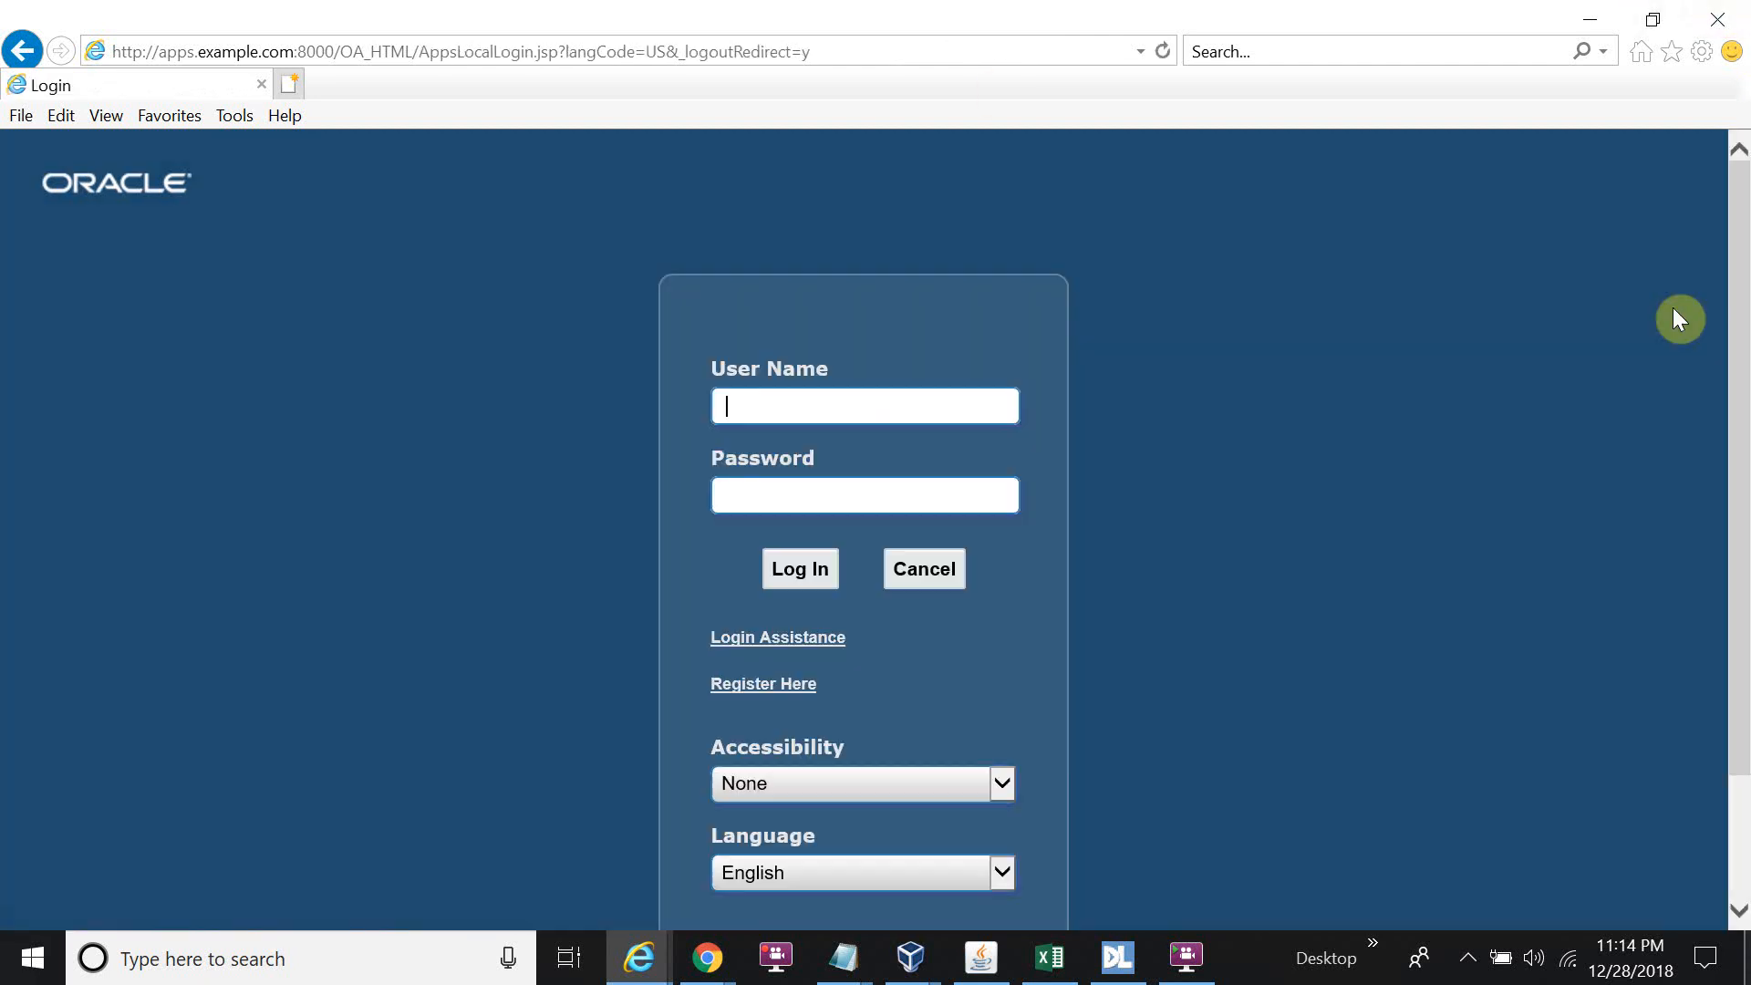
# Close the browser and journal form, then search for Test Journal 2.
pyautogui.click(1717, 19)
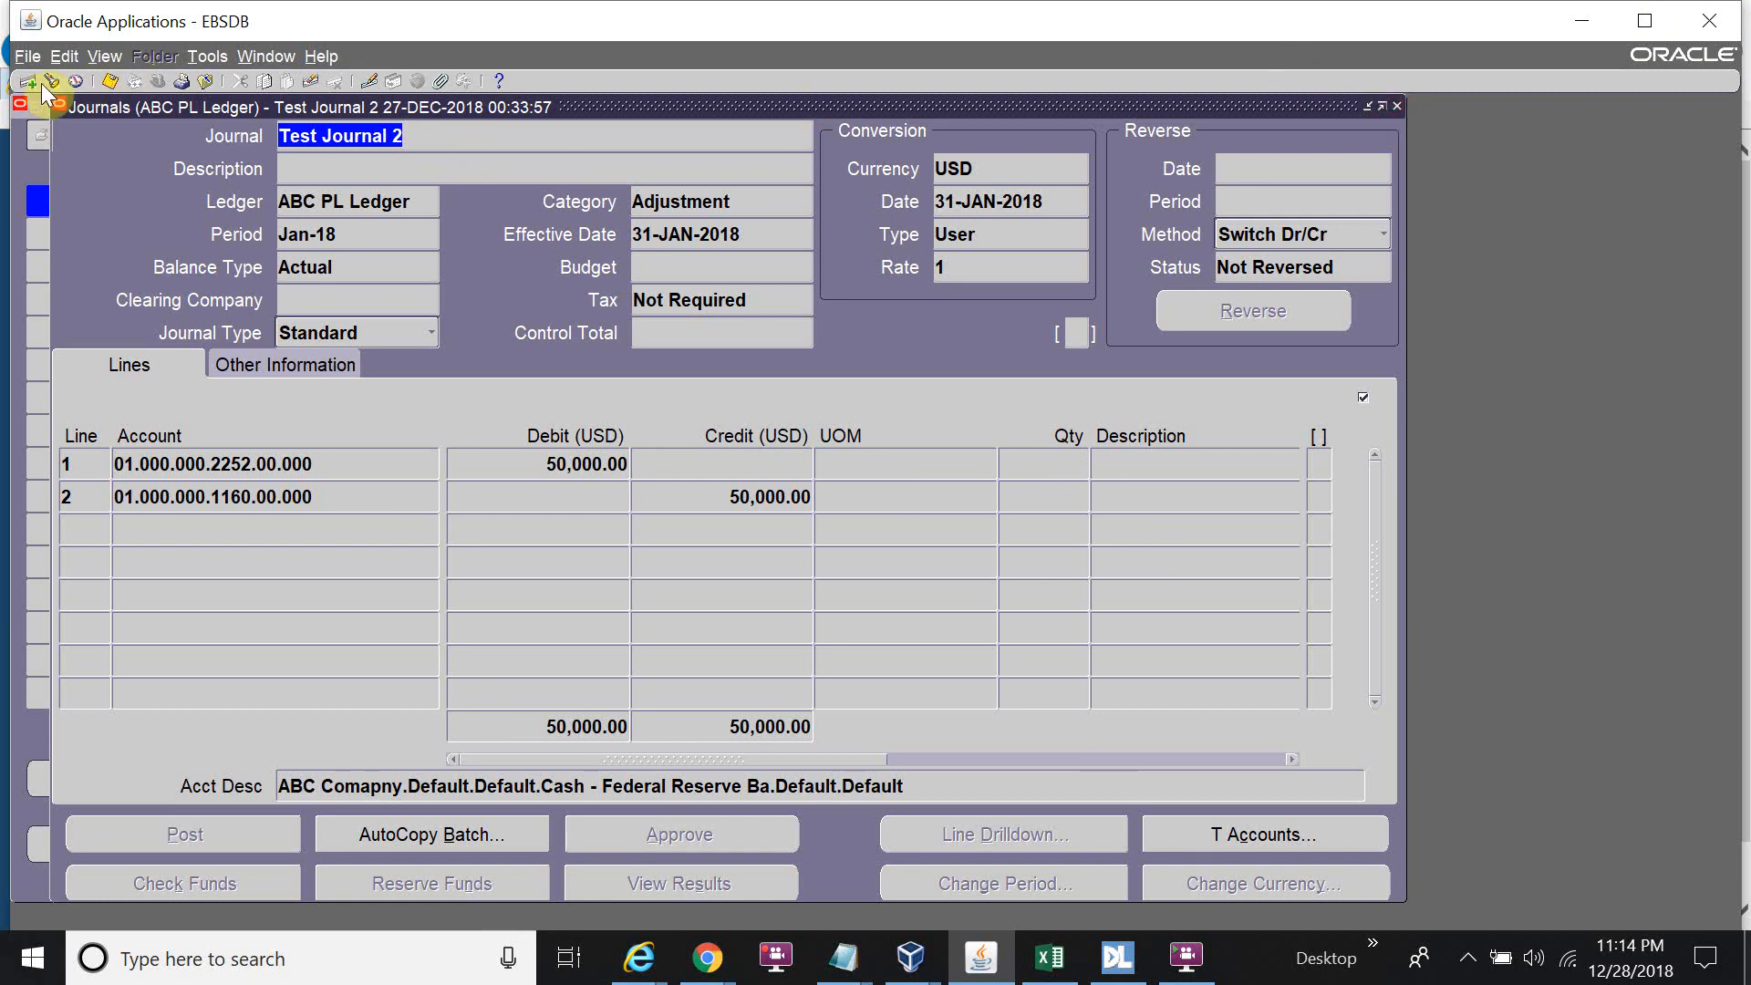
pyautogui.click(1396, 105)
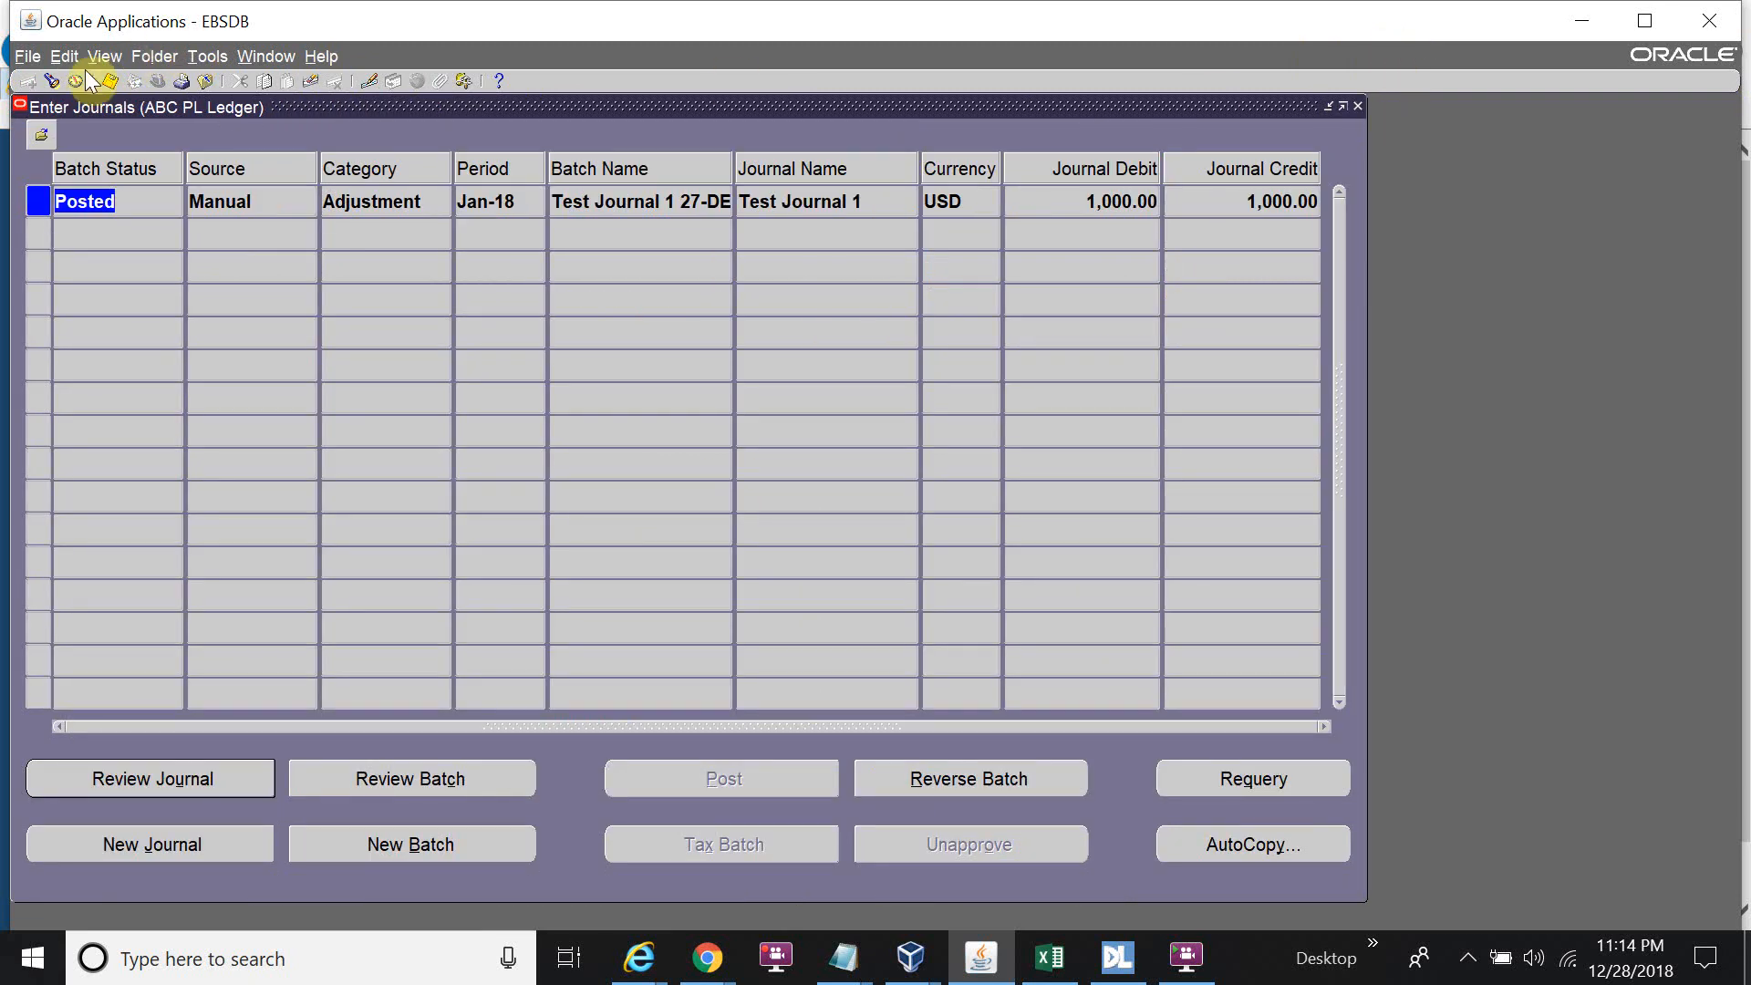
pyautogui.click(53, 84)
pyautogui.click(641, 364)
pyautogui.click(643, 365)
pyautogui.press('BackSpace')
pyautogui.write('2')
pyautogui.click(994, 697)
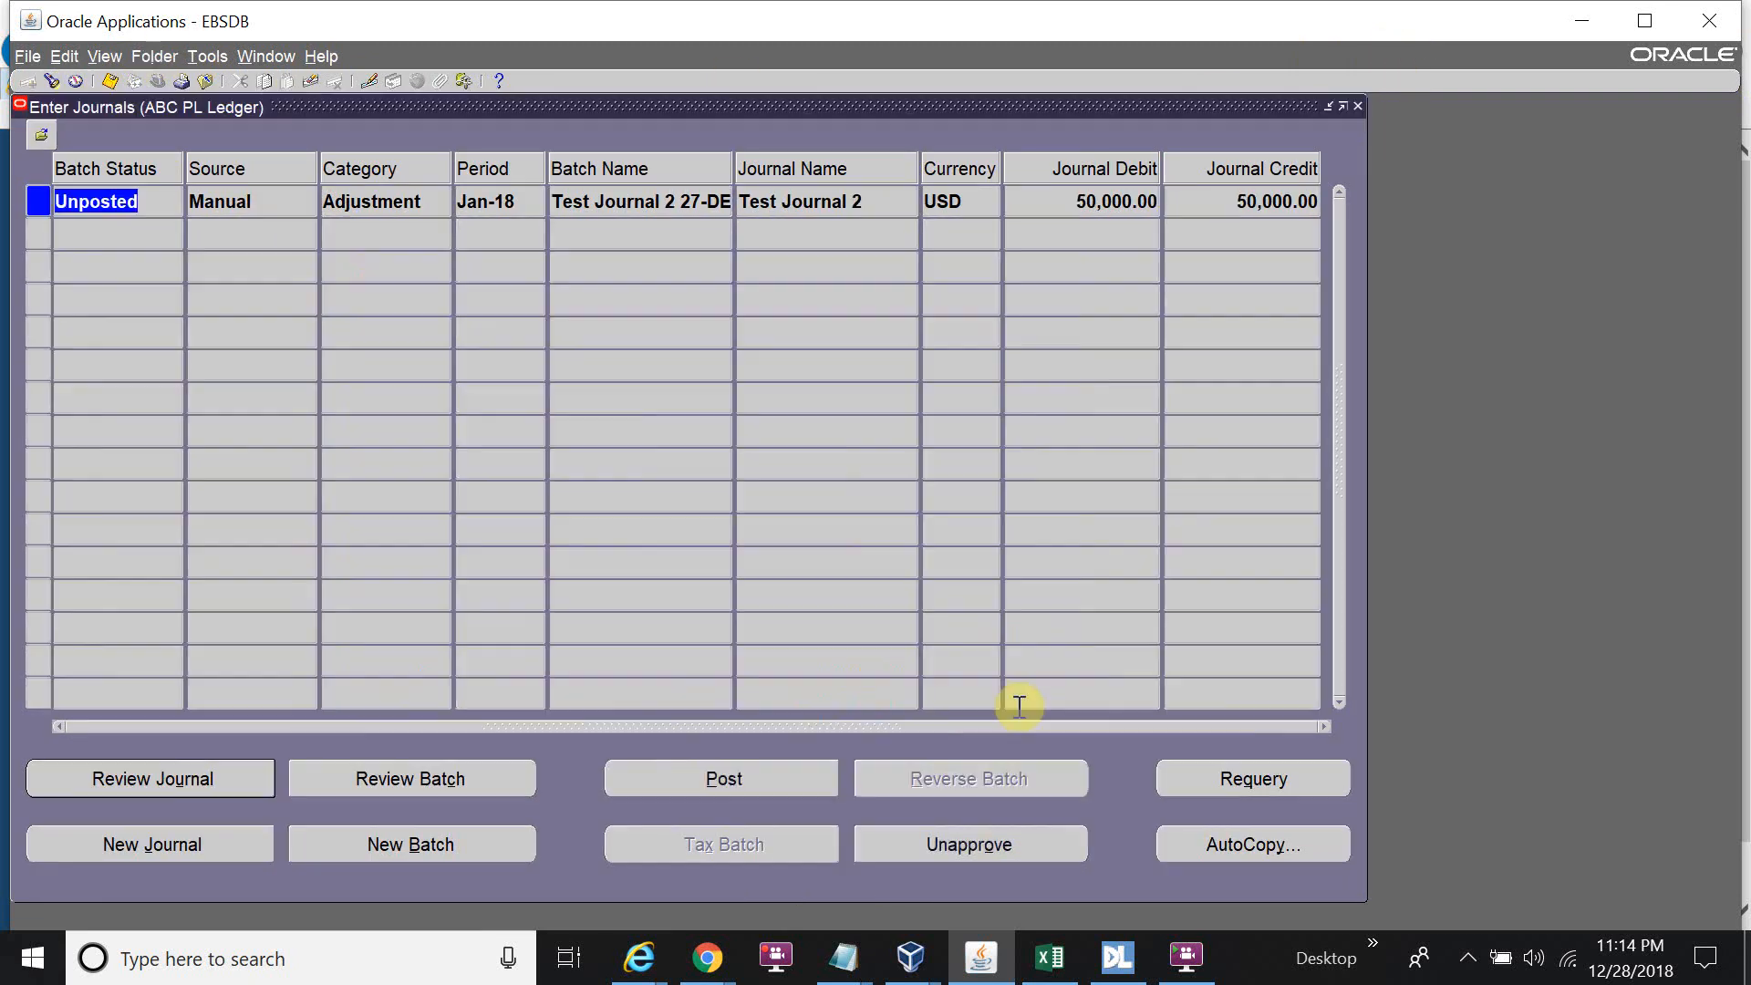
# Review Test Journal 2's batch and confirm its approval reads Approved while still Unposted.
pyautogui.click(385, 778)
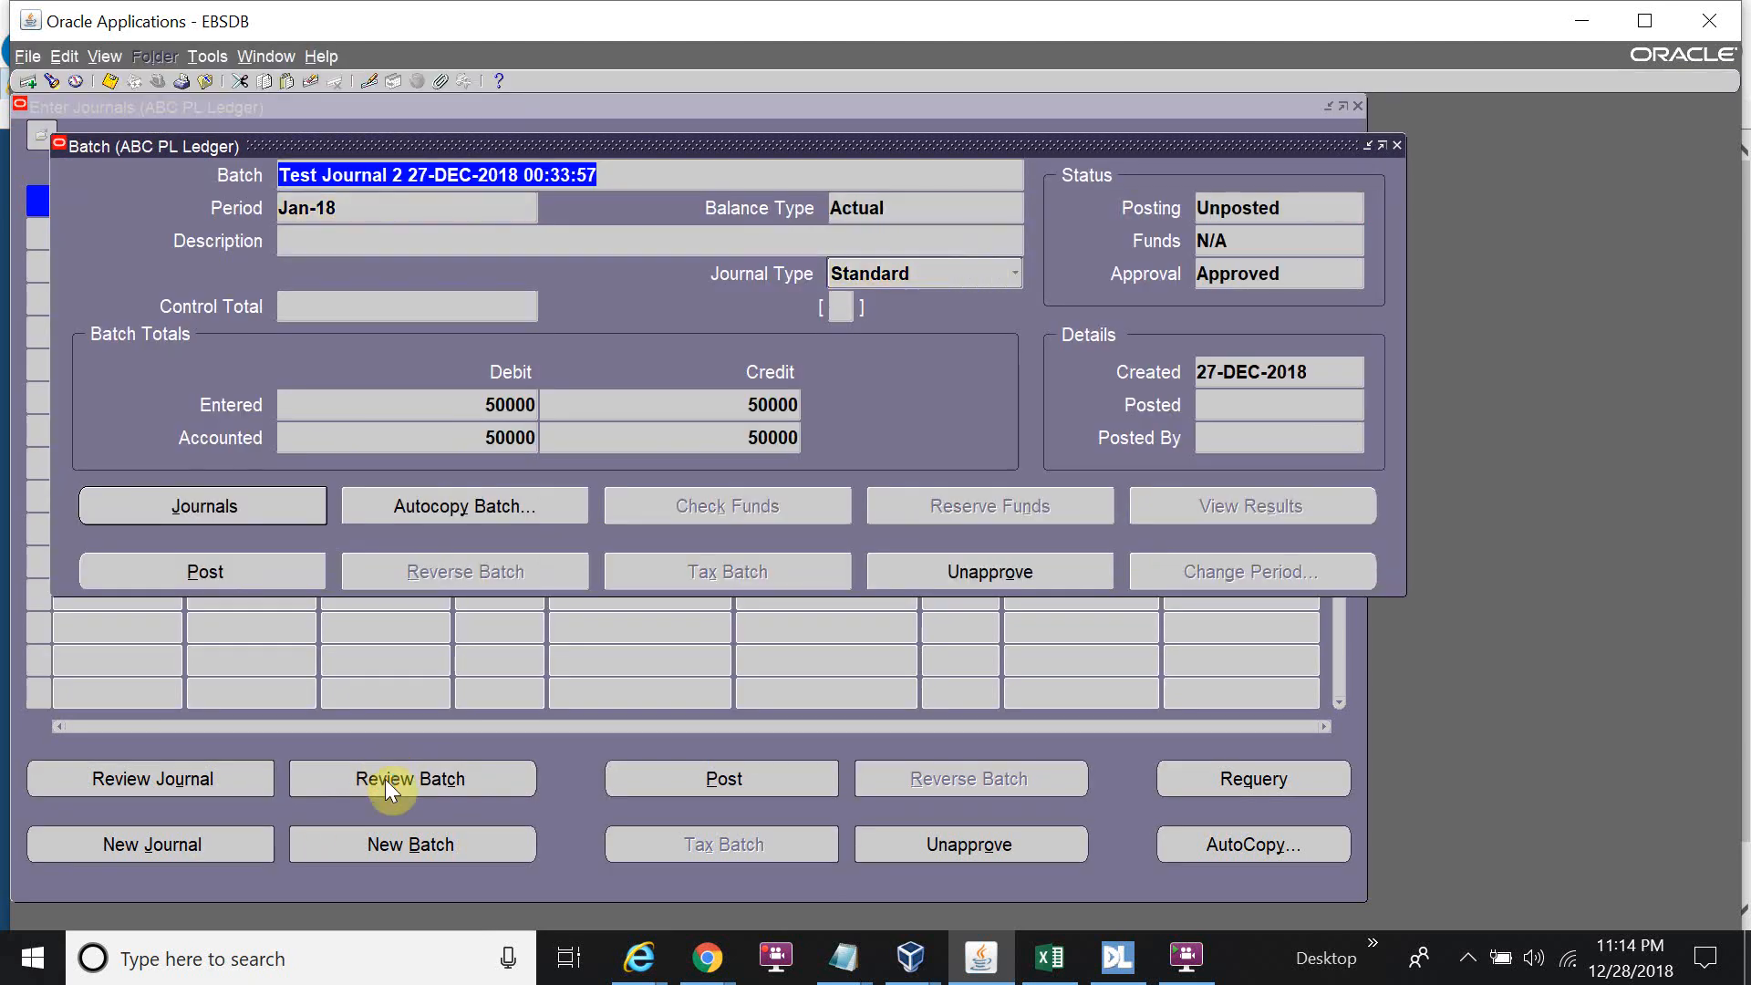
pyautogui.click(303, 502)
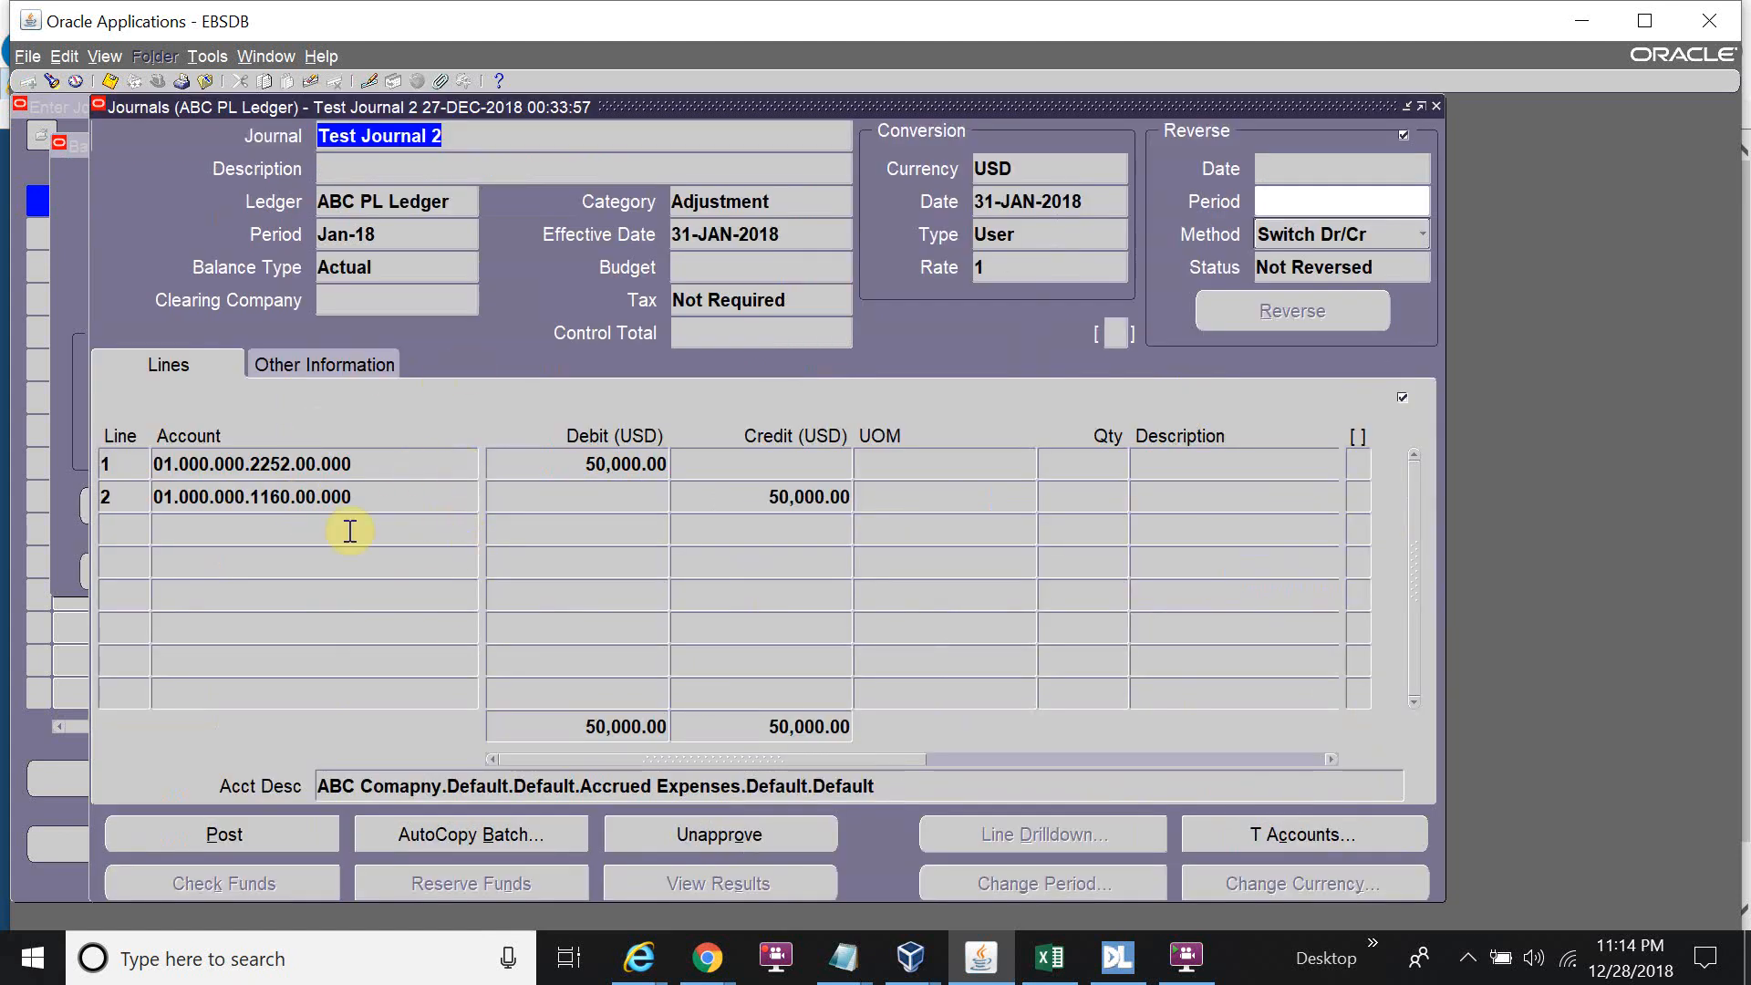
pyautogui.click(368, 368)
pyautogui.click(369, 535)
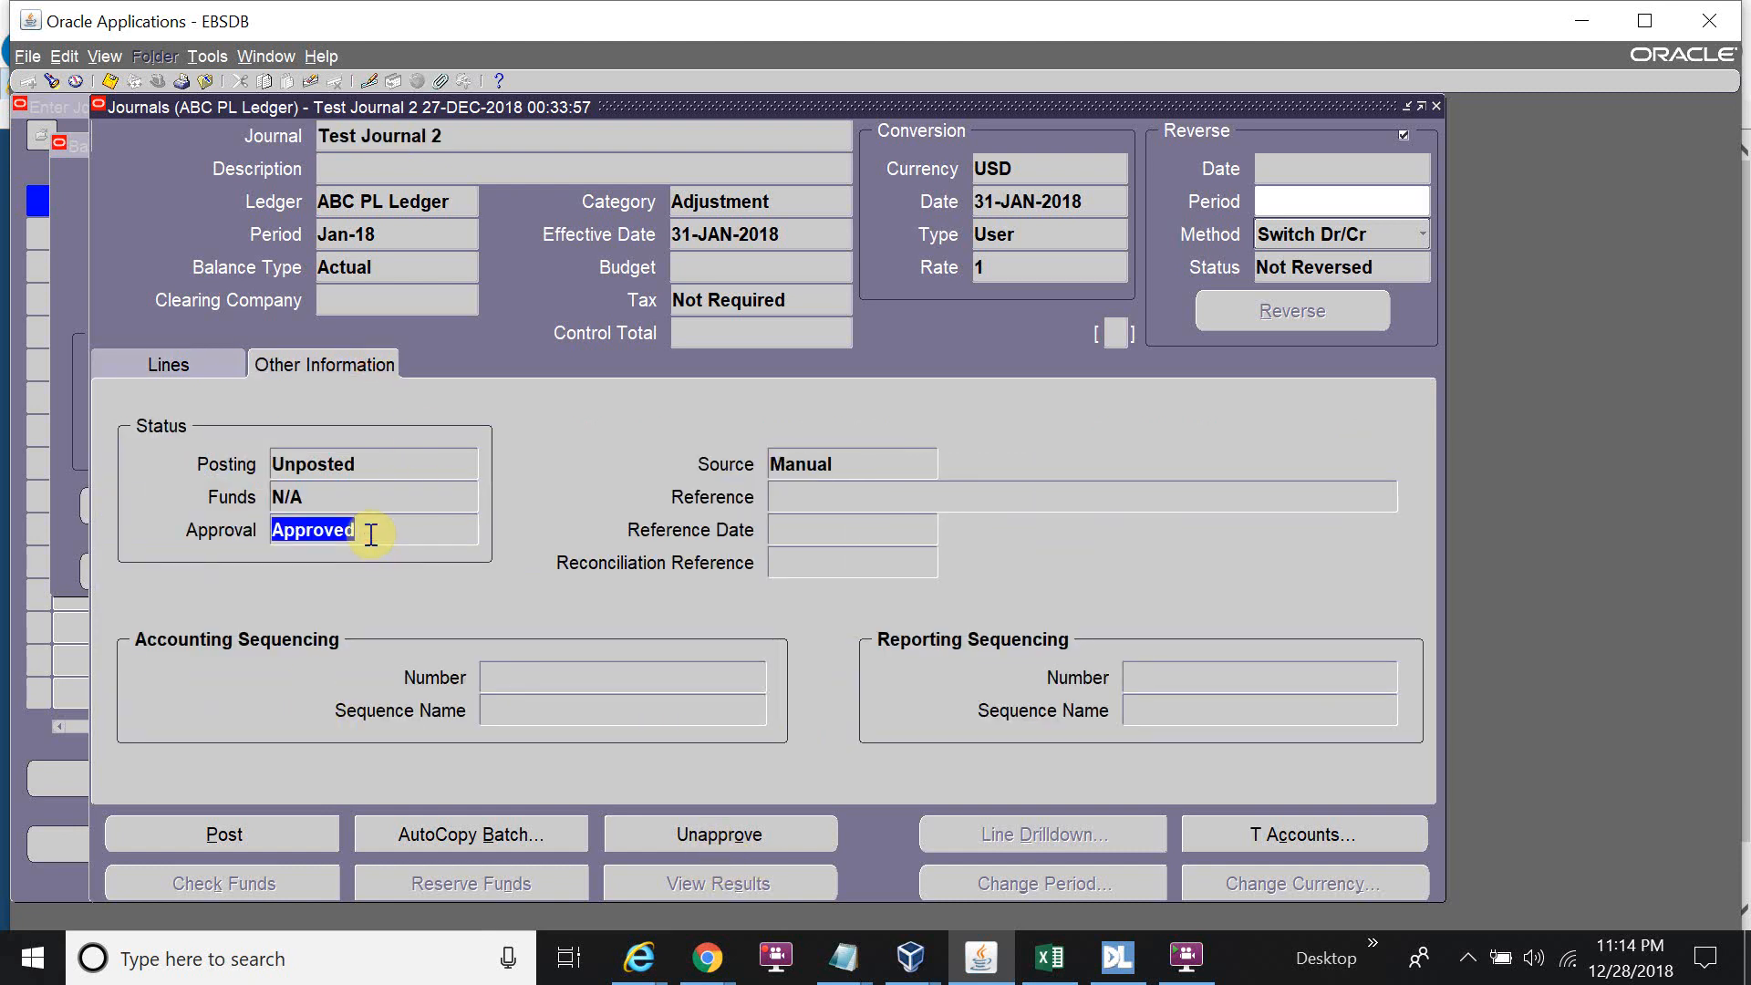
pyautogui.click(229, 359)
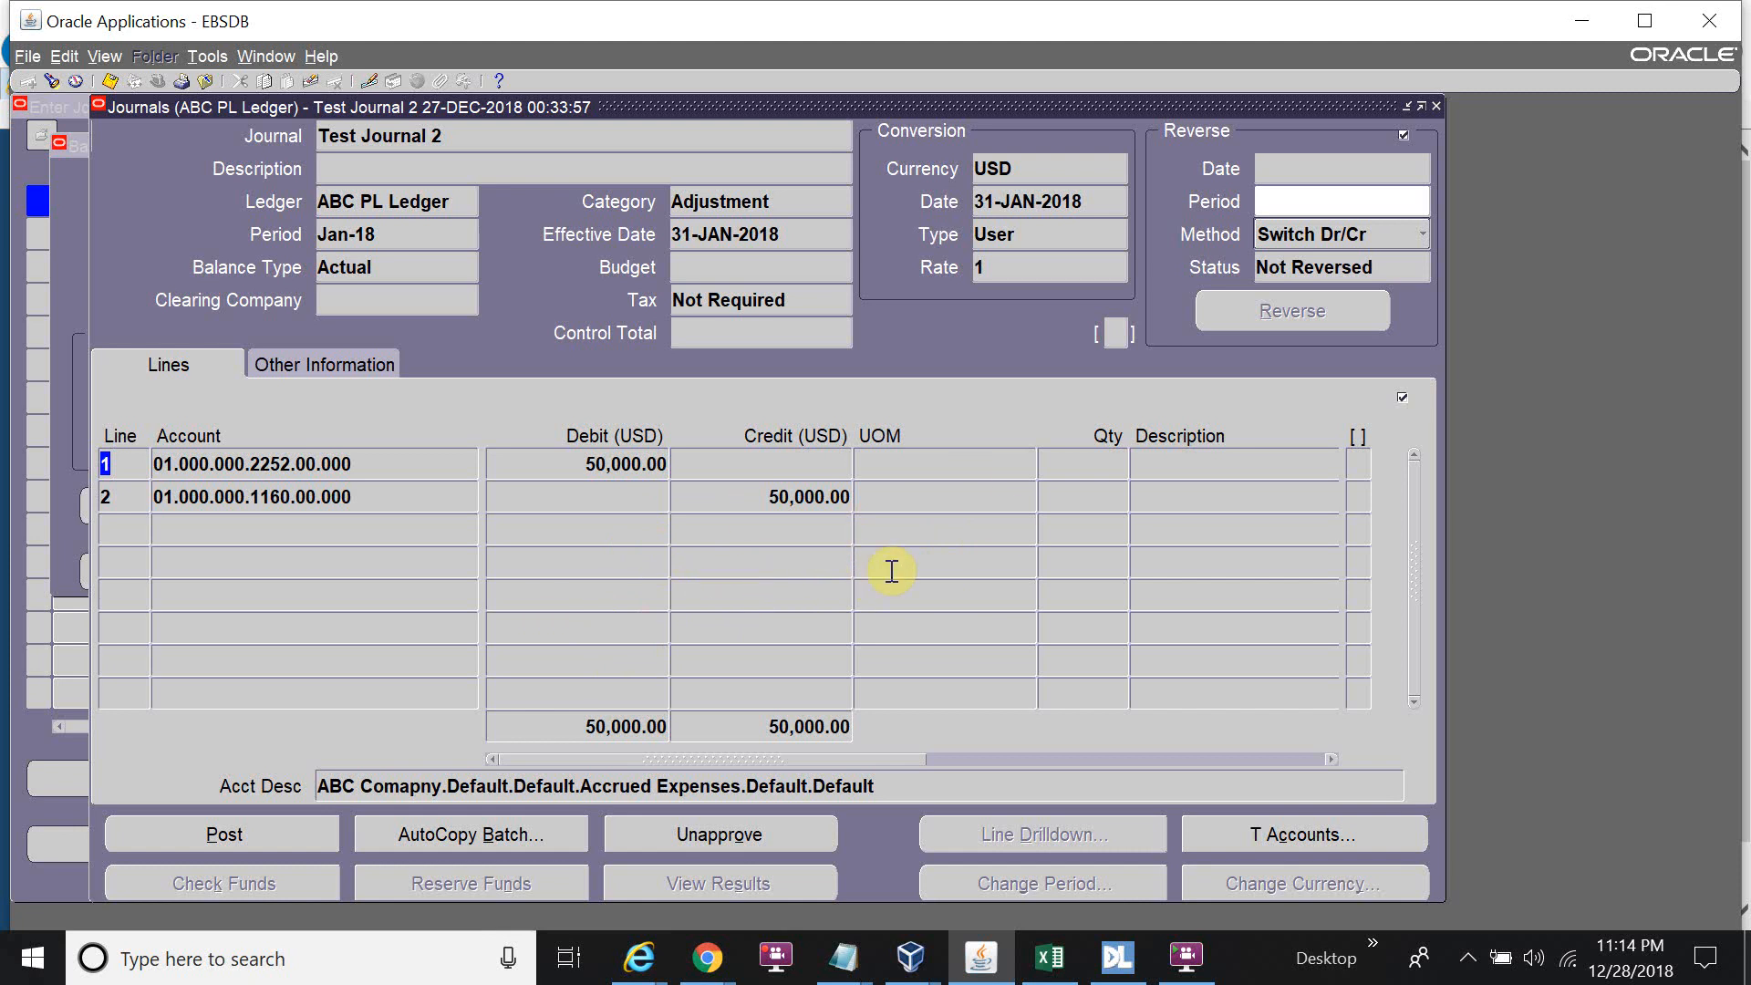
# Post the Test Journal 2 batch and acknowledge the concurrent request note.
pyautogui.click(281, 829)
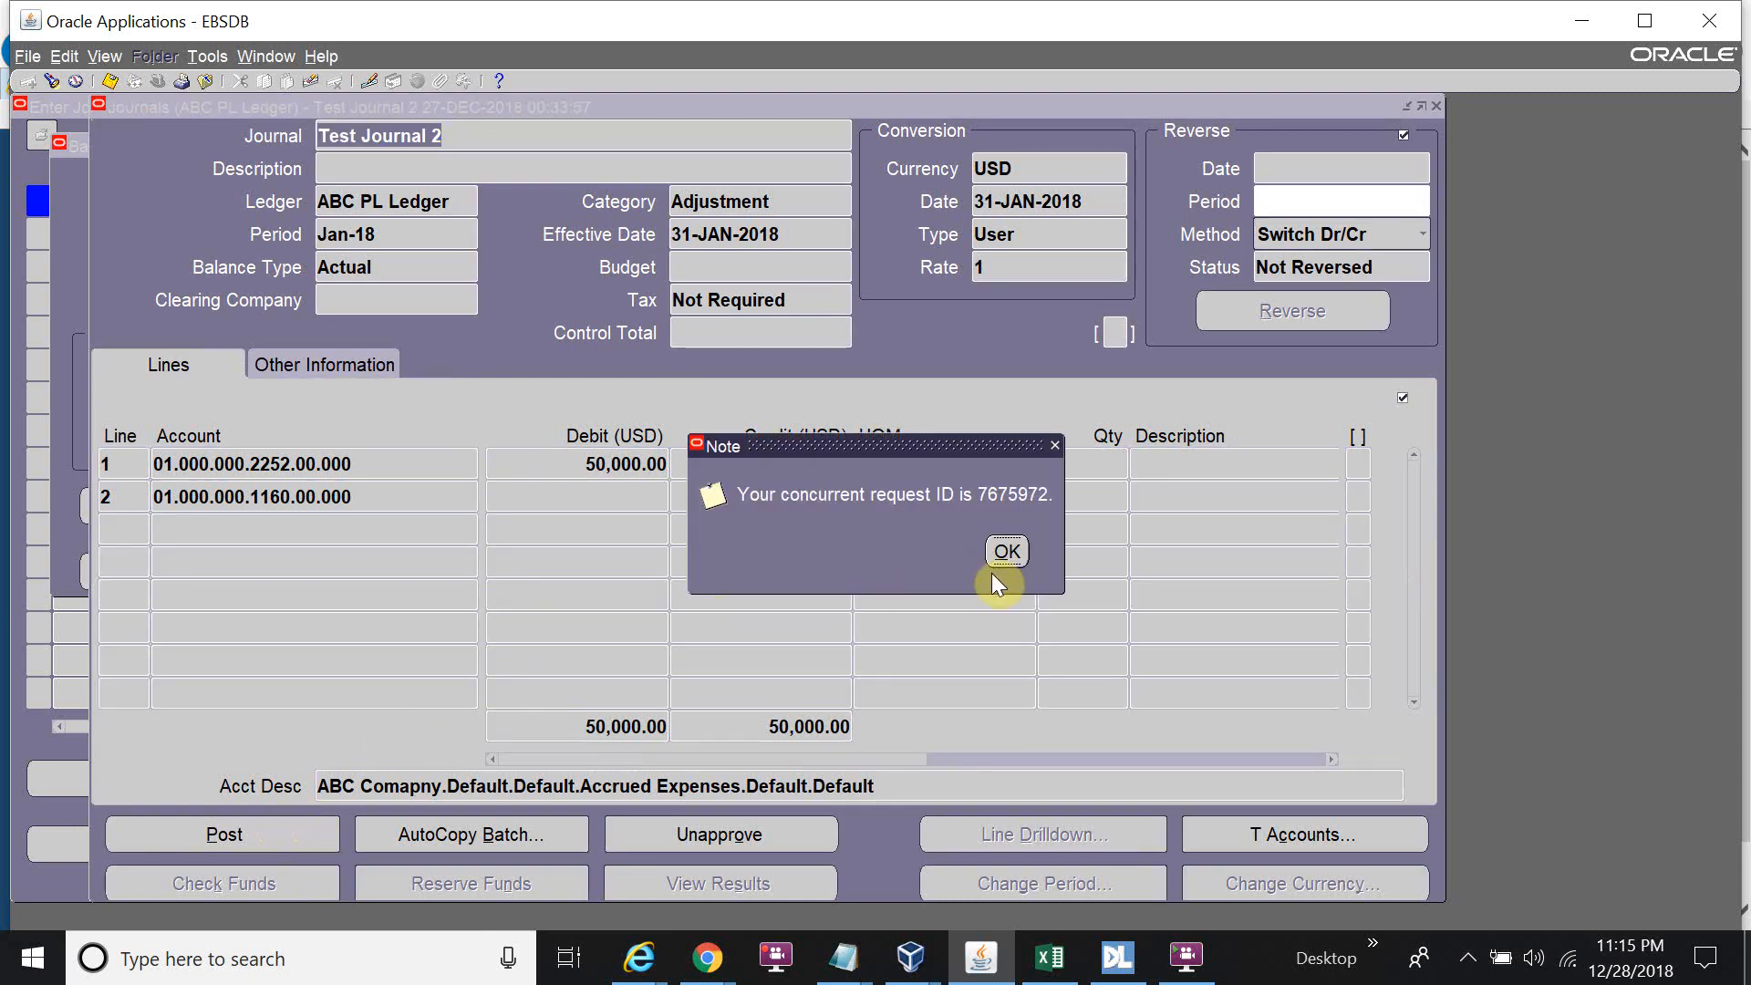
pyautogui.click(1000, 554)
pyautogui.click(1001, 554)
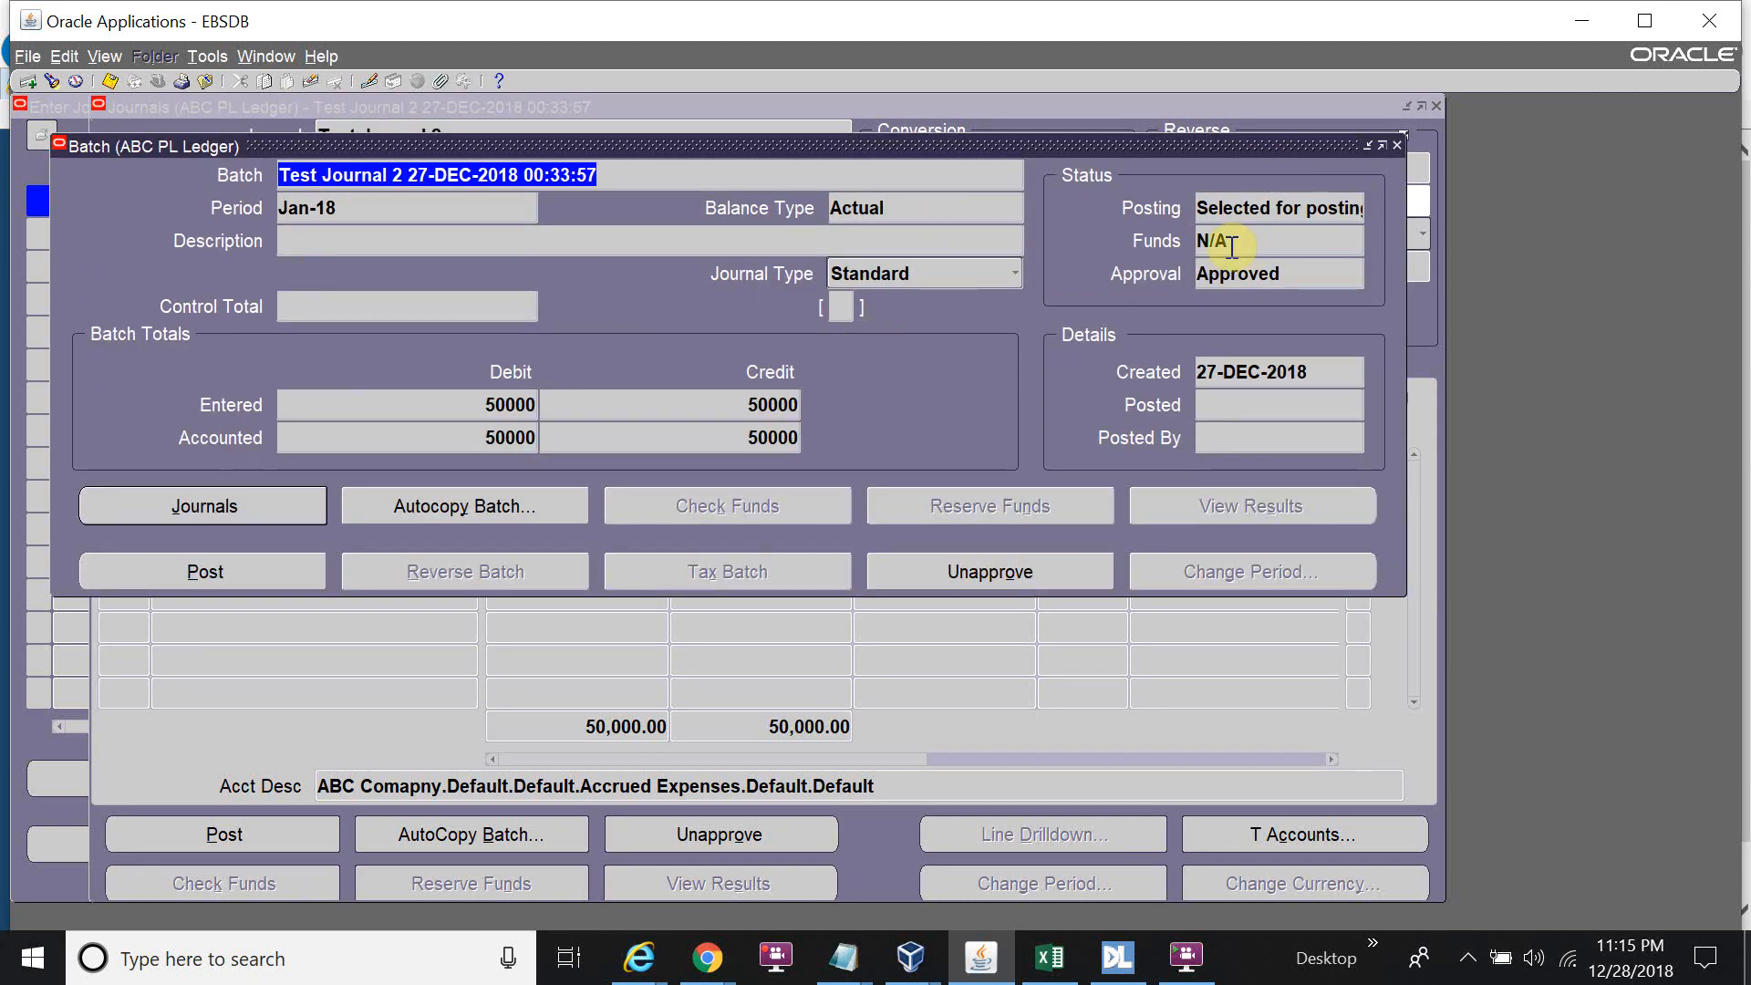
# Refresh posting request 7675972 until it completes Normal, then view its output.
pyautogui.click(99, 59)
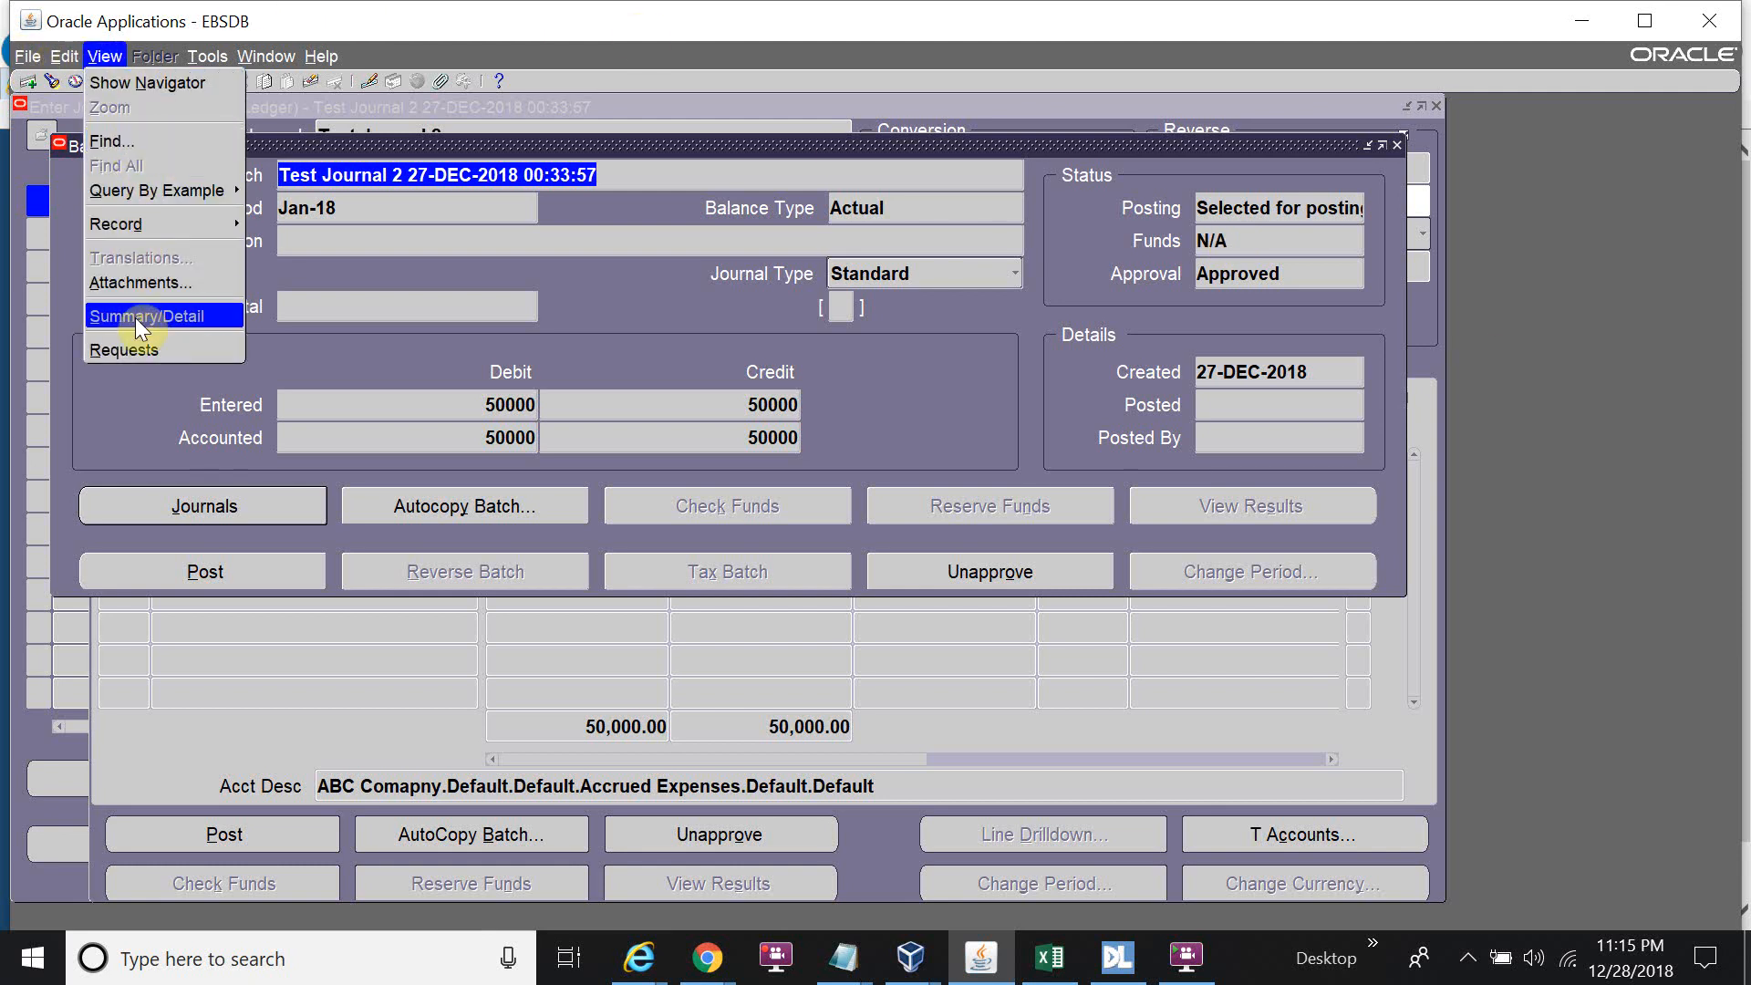
pyautogui.click(137, 347)
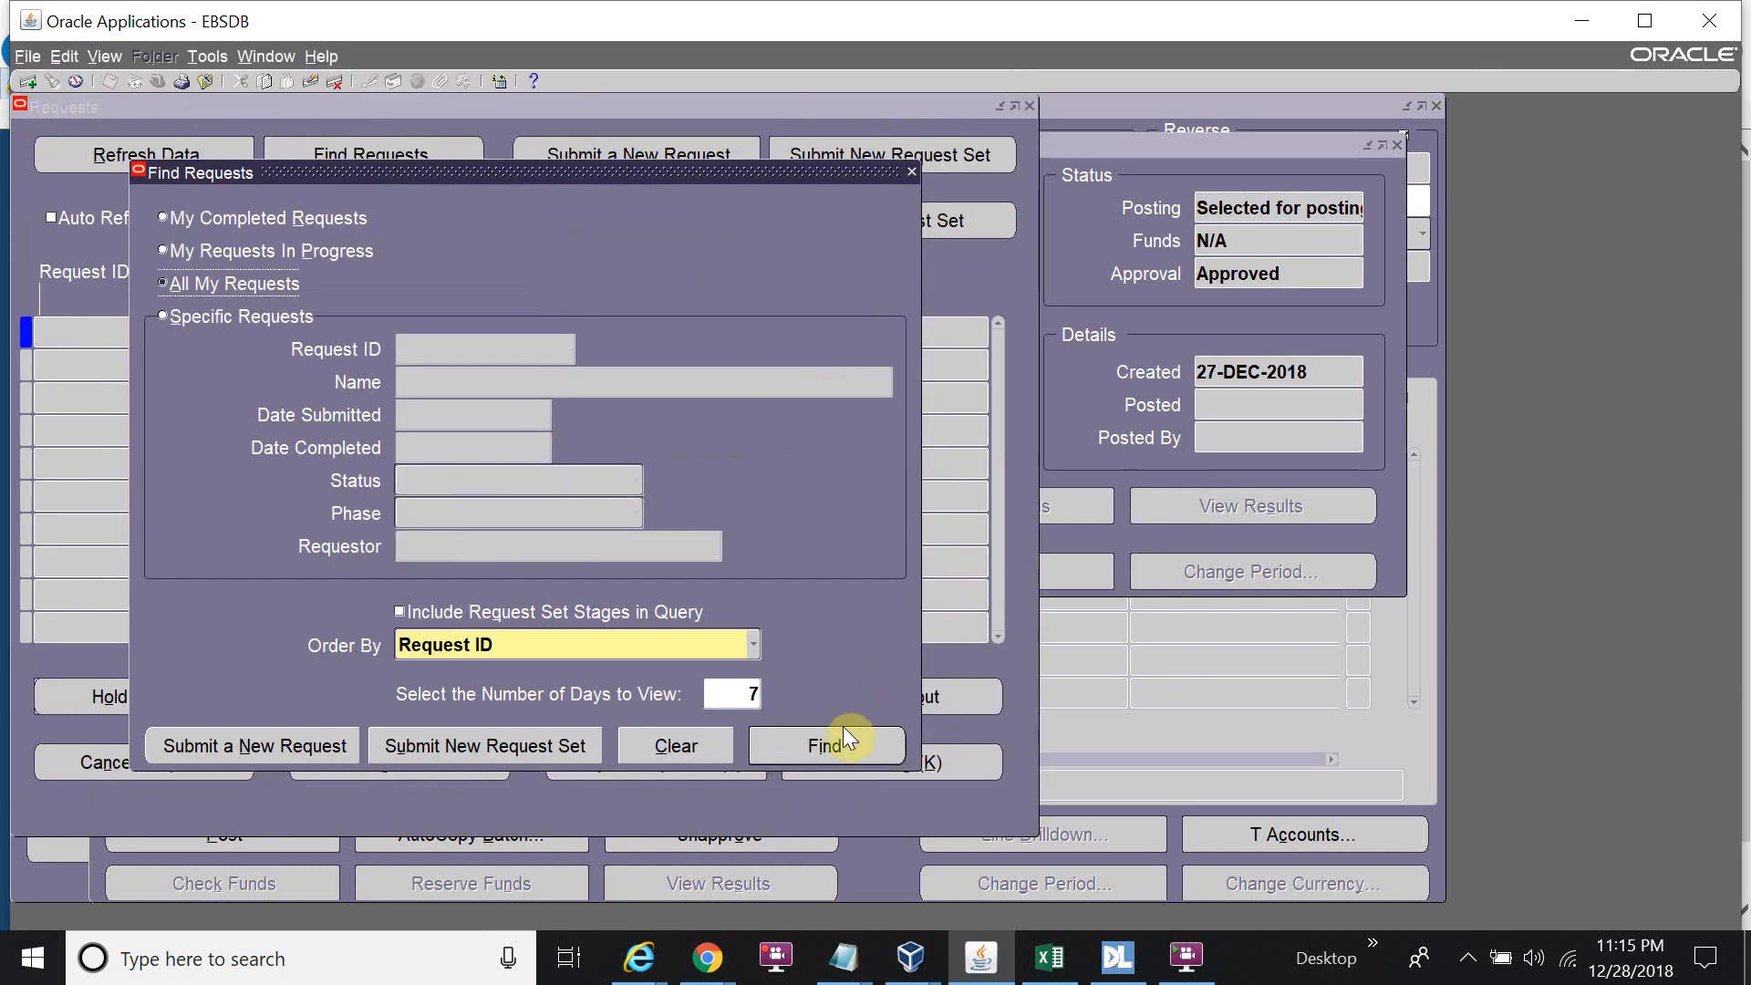
pyautogui.click(842, 730)
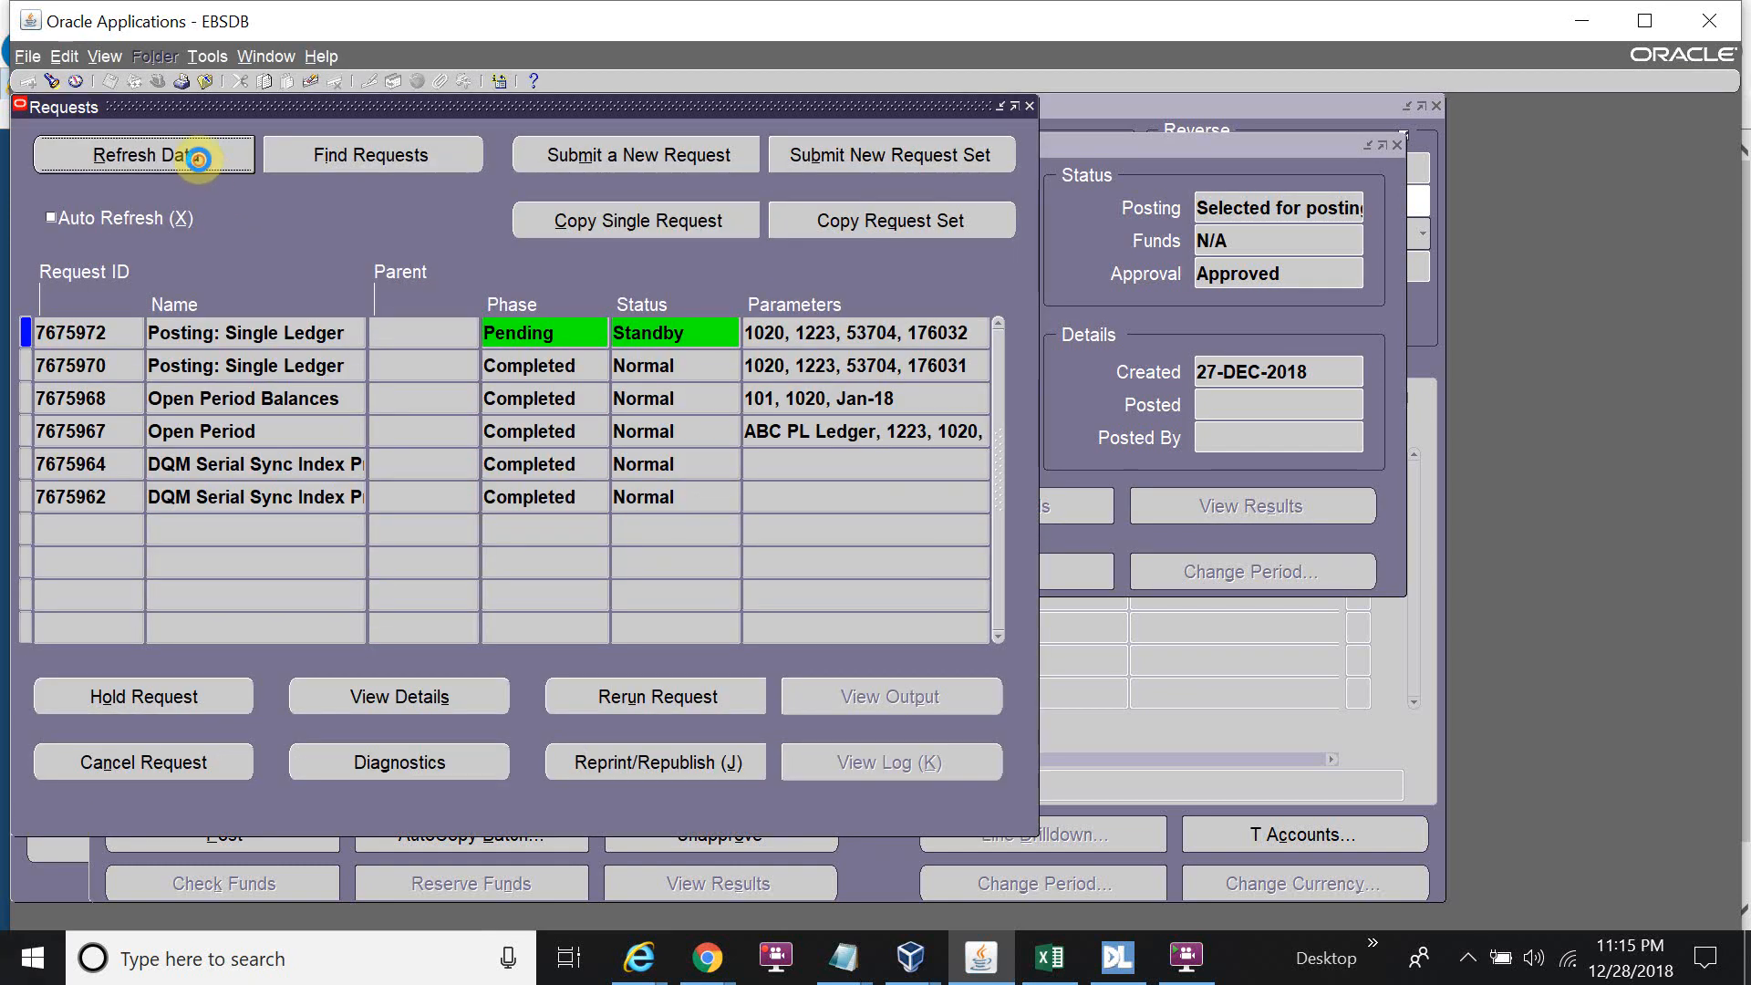
pyautogui.click(199, 162)
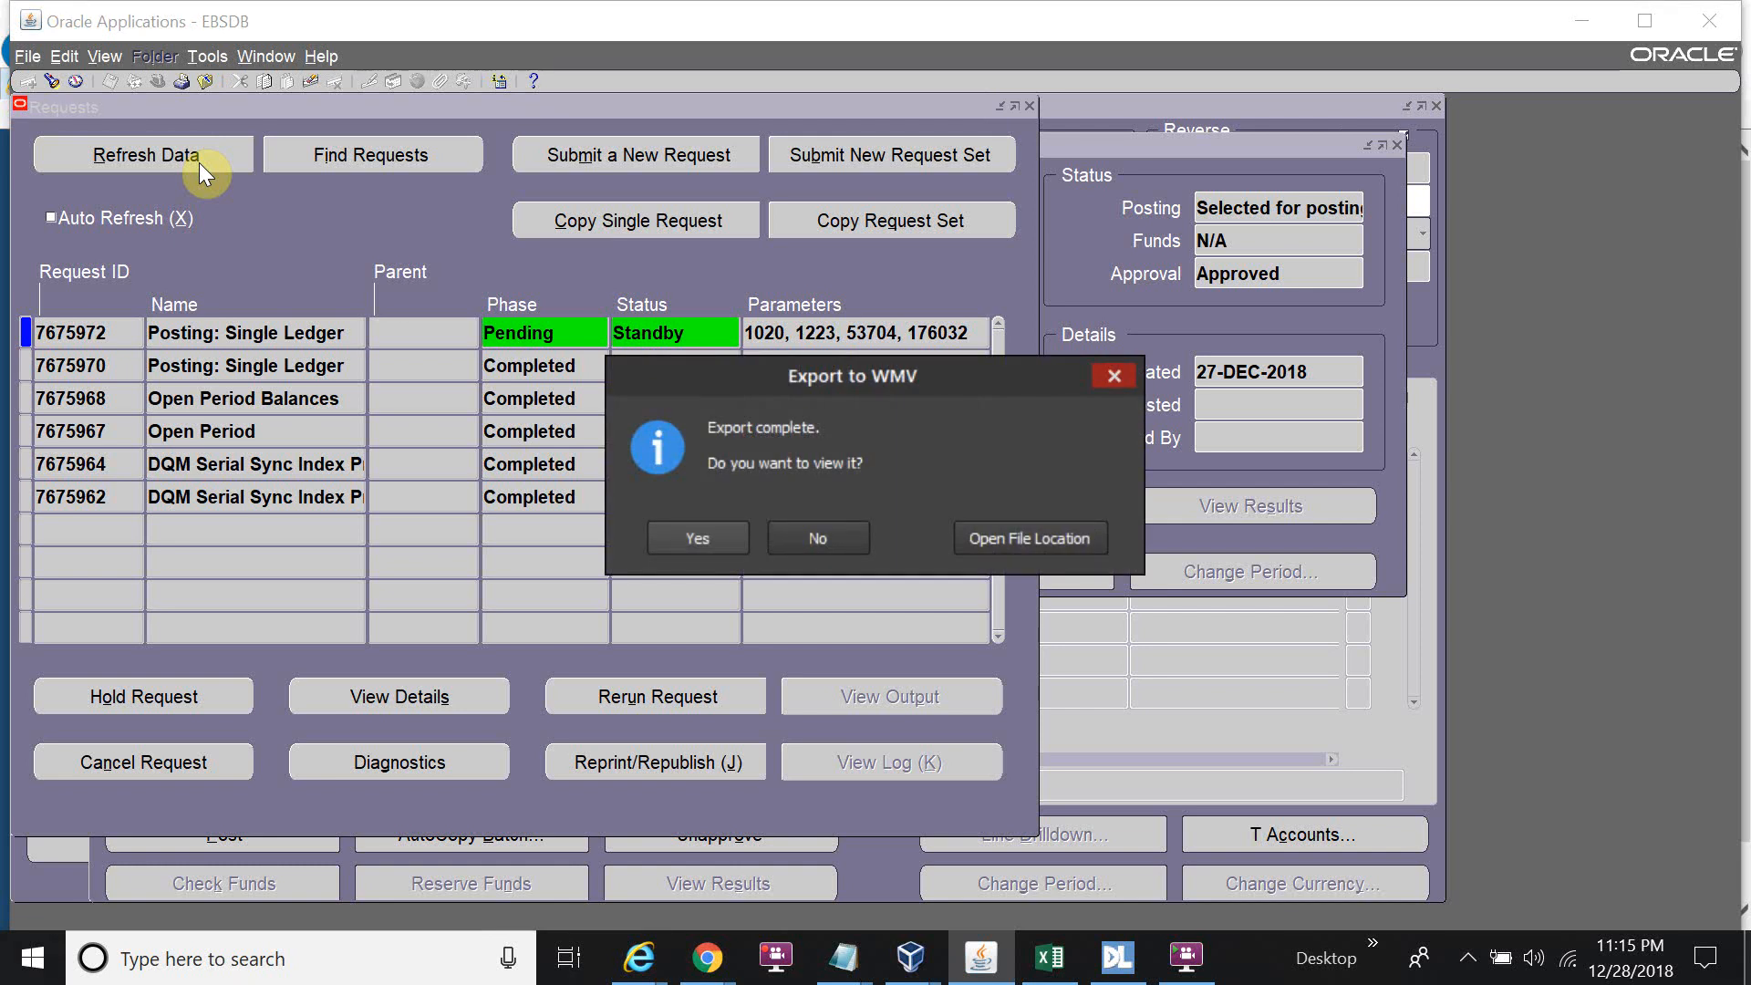
pyautogui.click(818, 536)
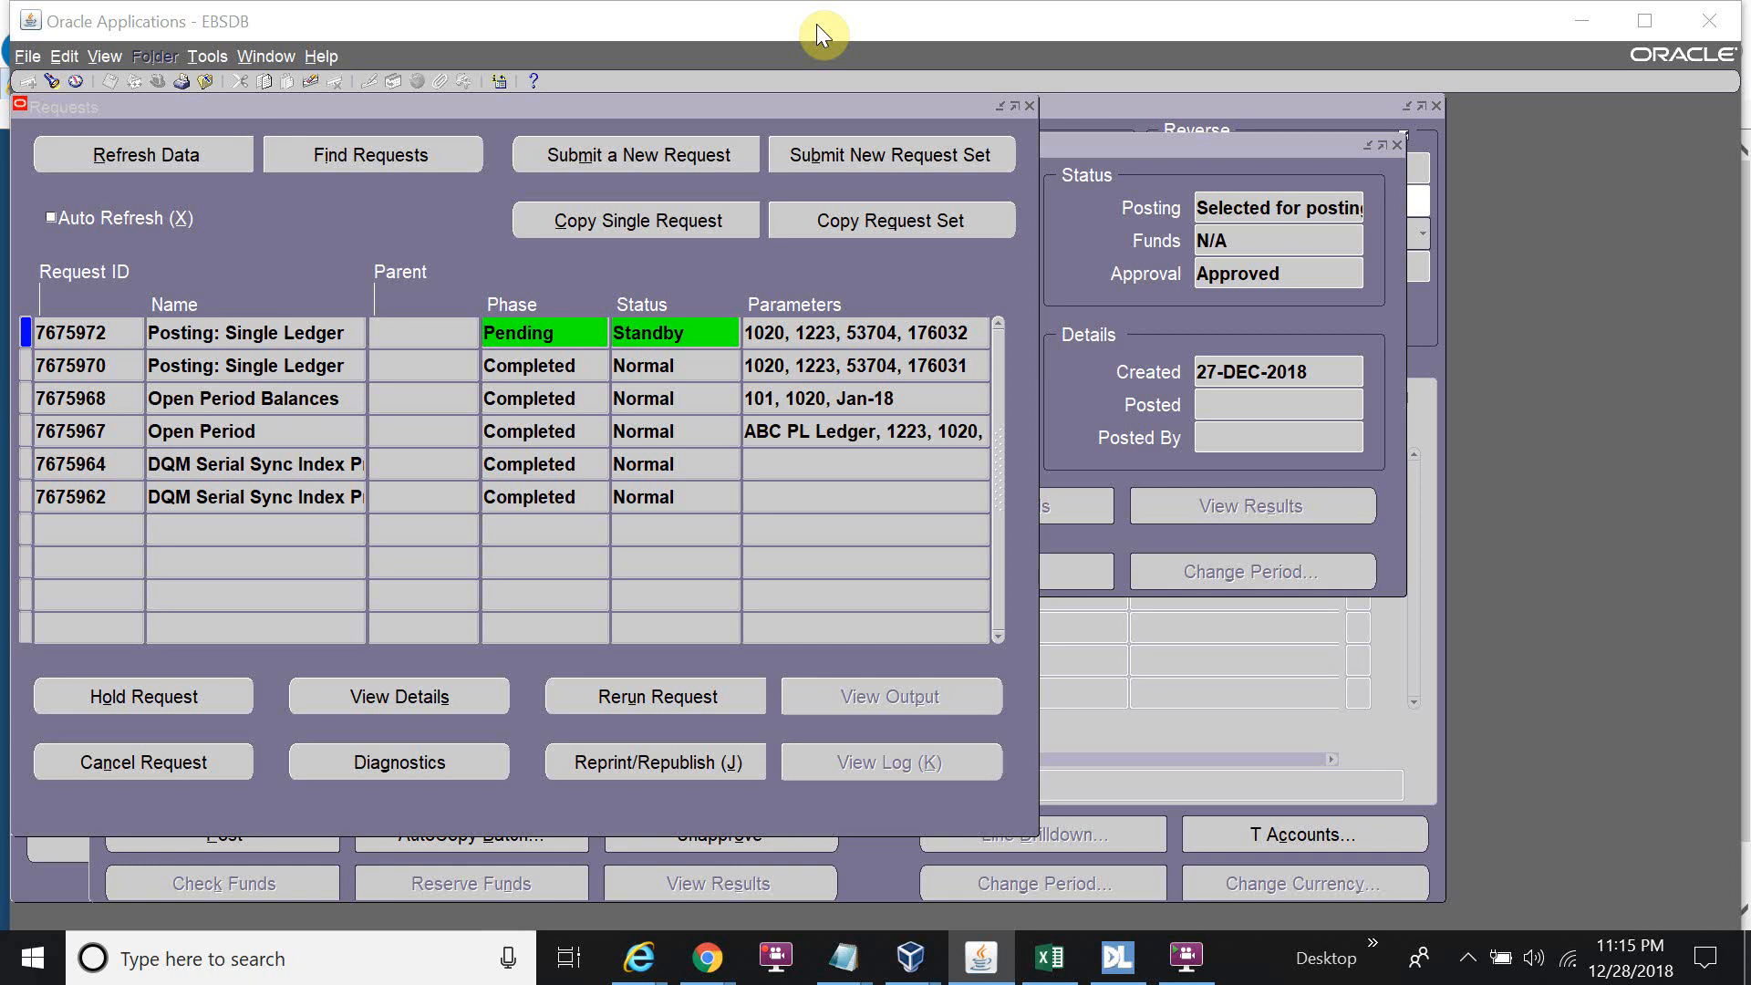
pyautogui.click(186, 147)
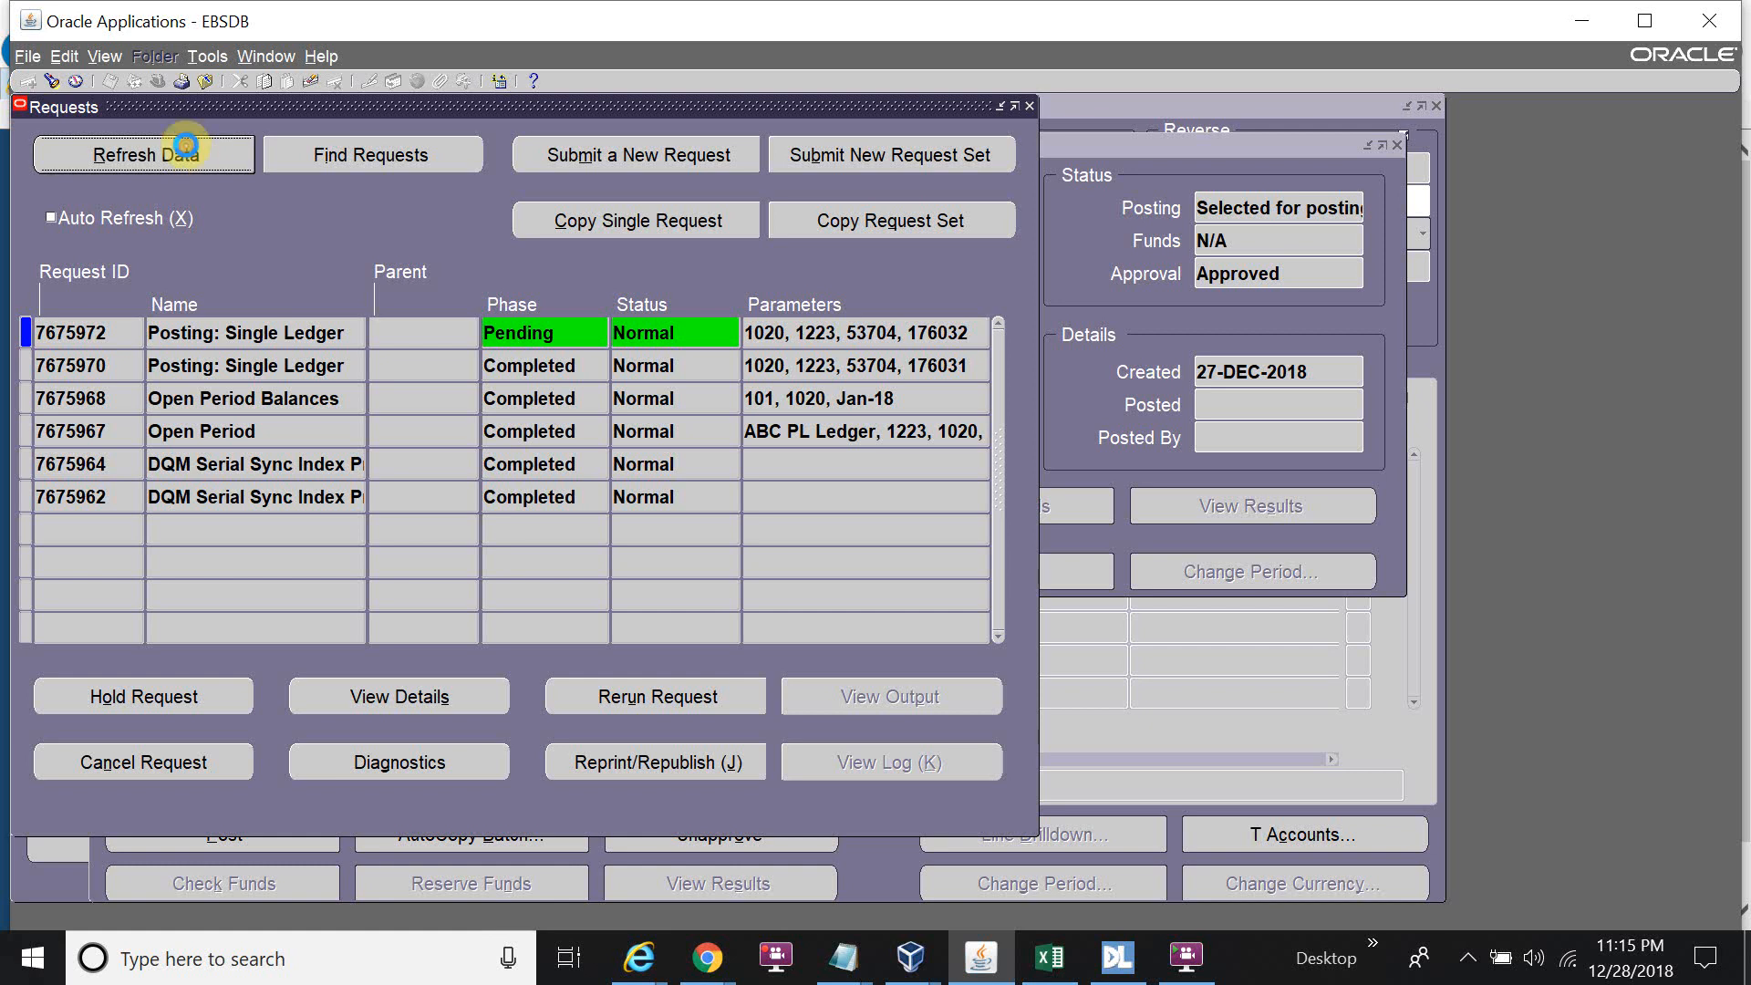
pyautogui.click(180, 158)
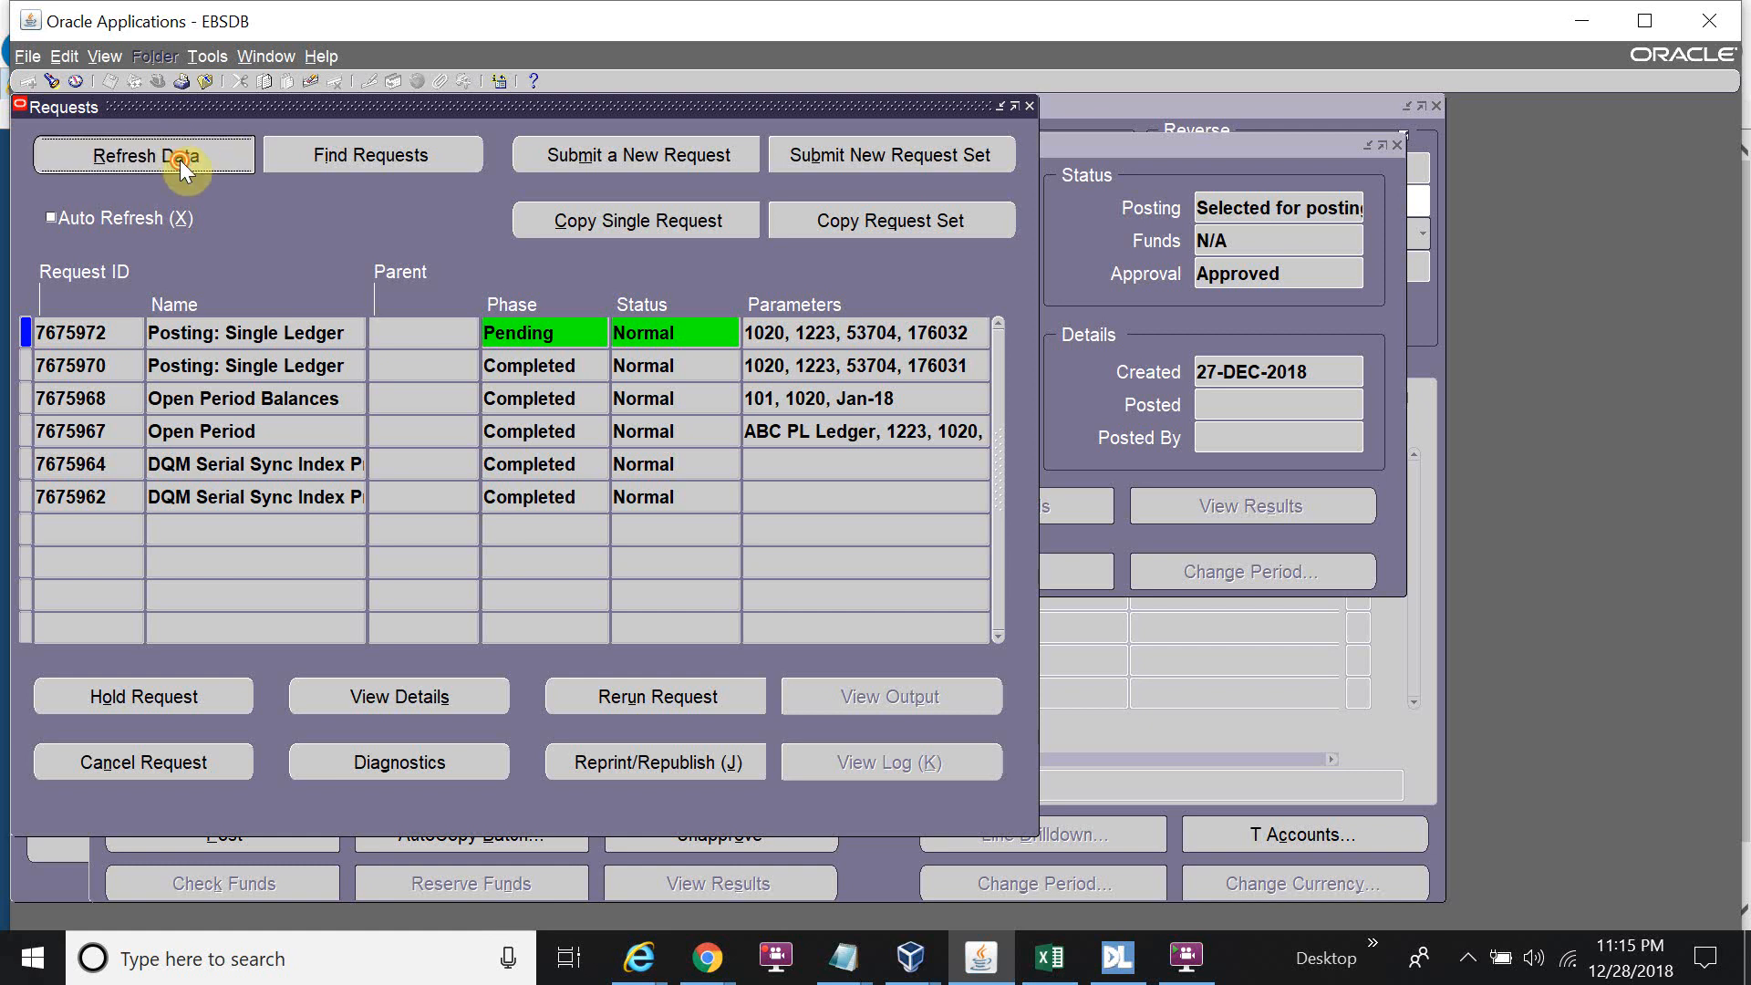
pyautogui.click(179, 161)
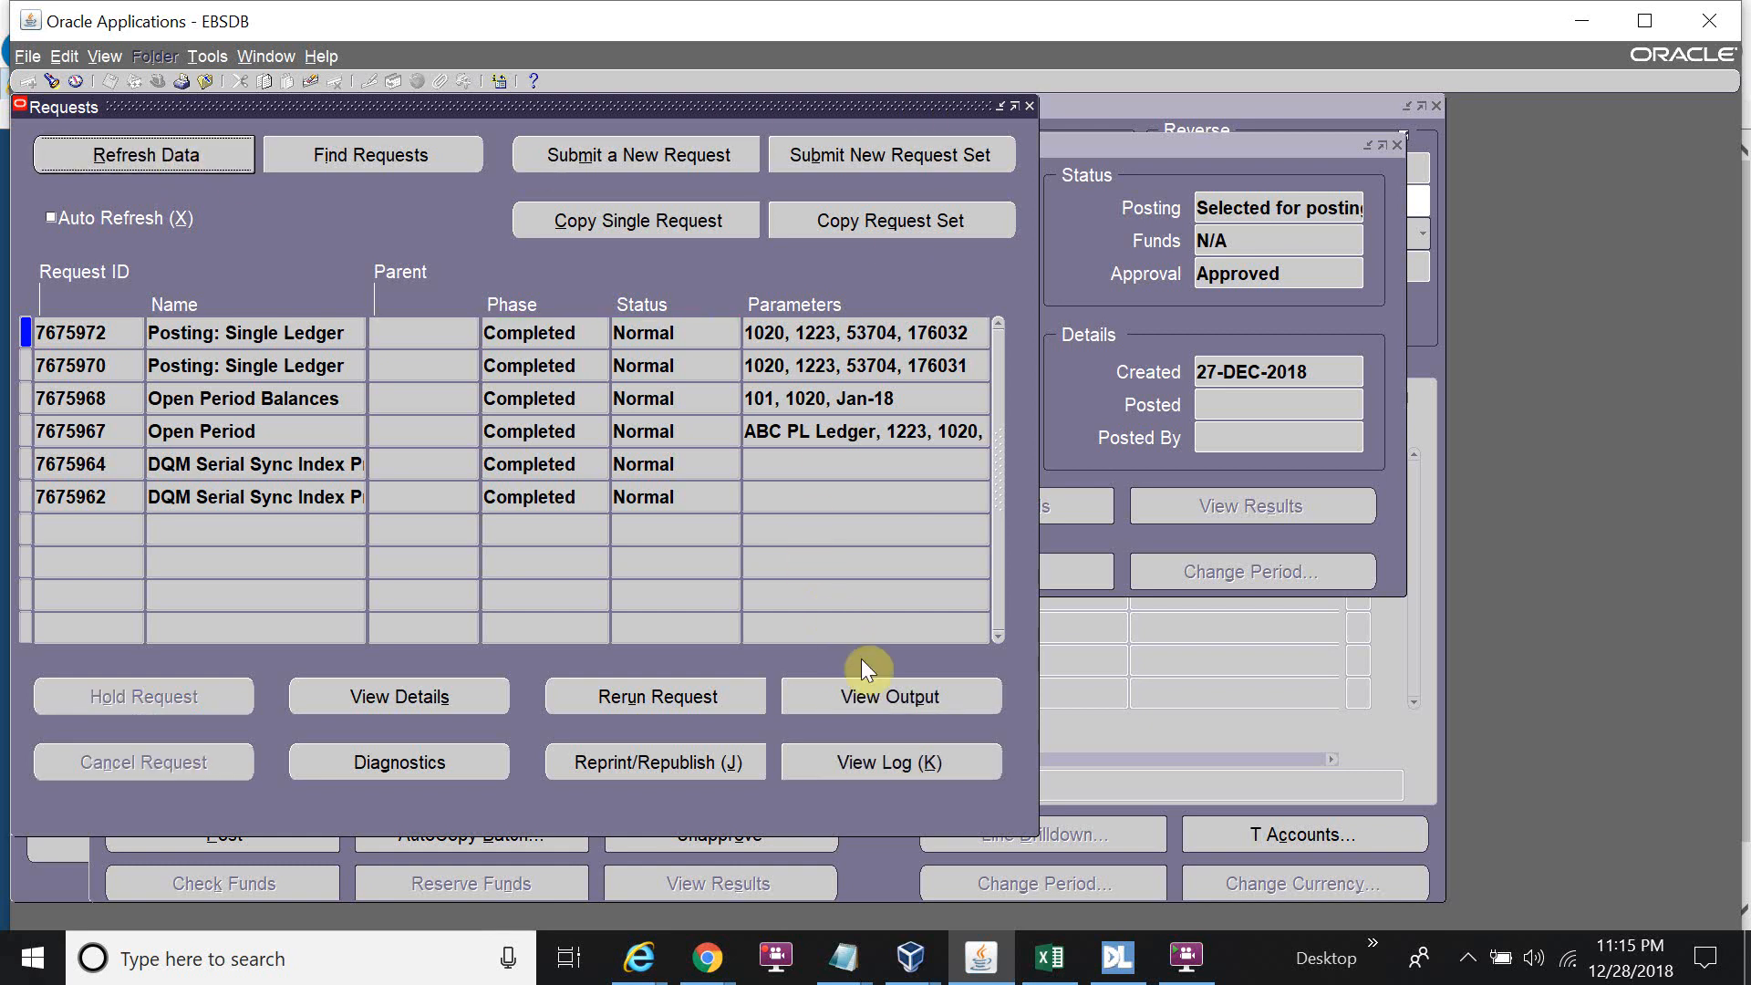
pyautogui.click(884, 693)
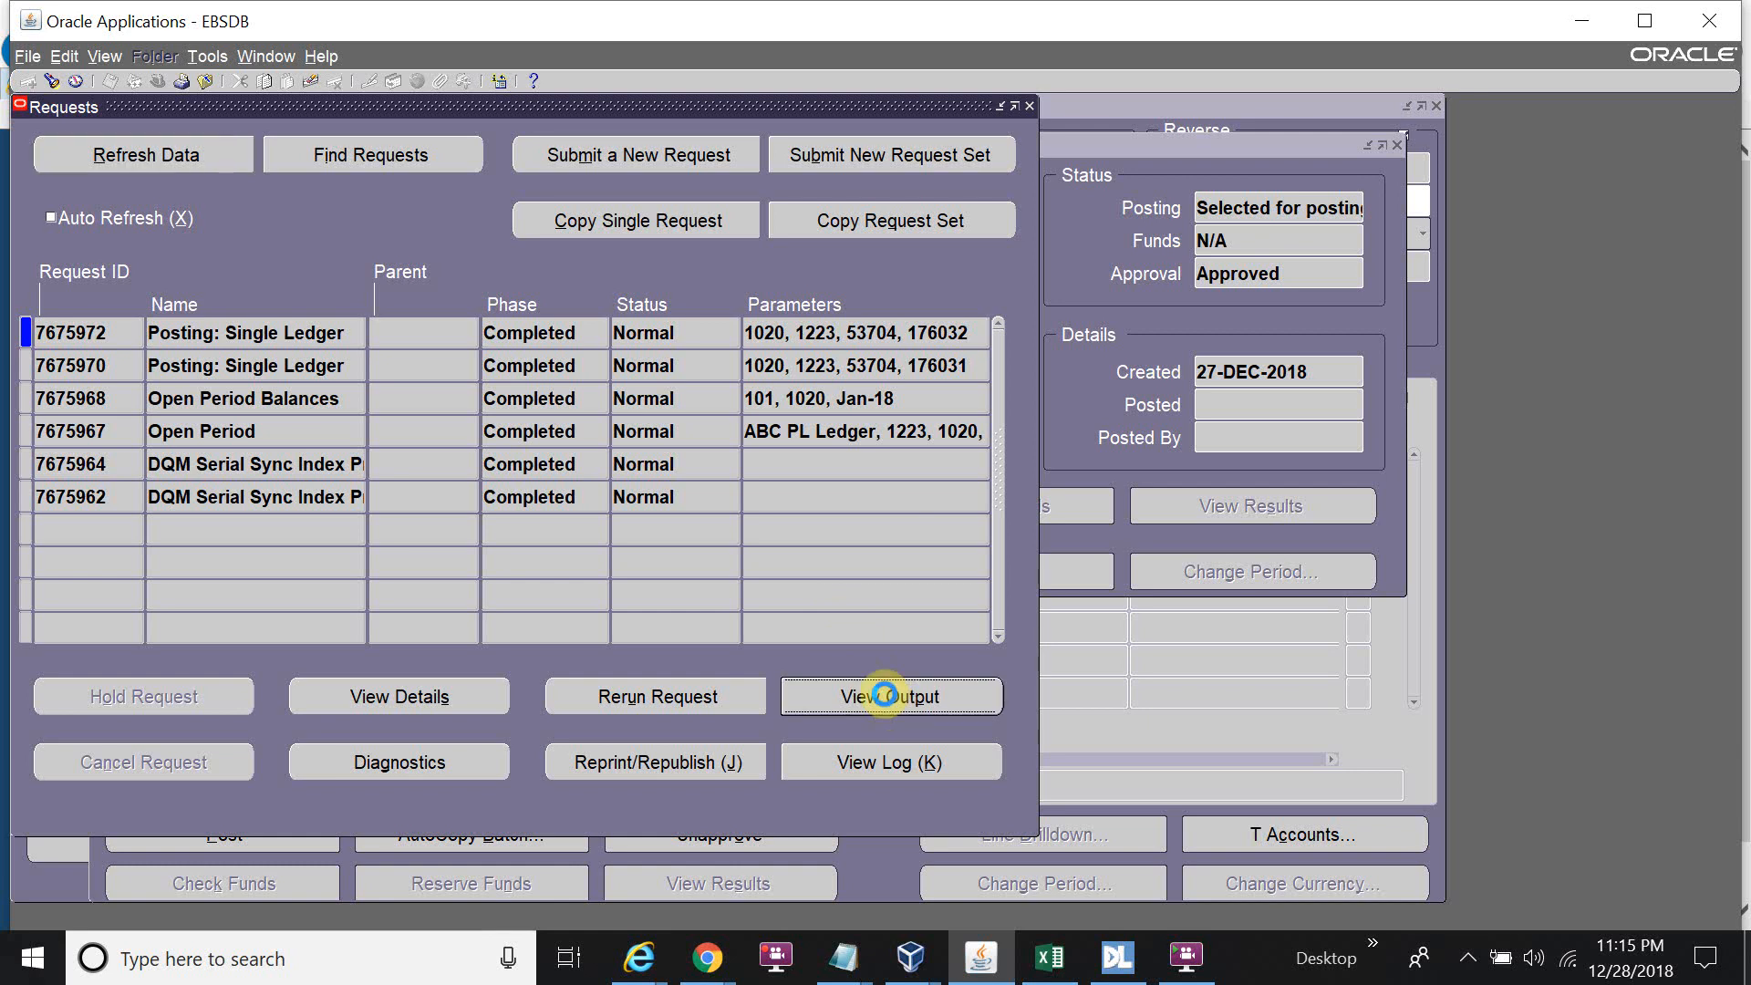
pyautogui.click(638, 957)
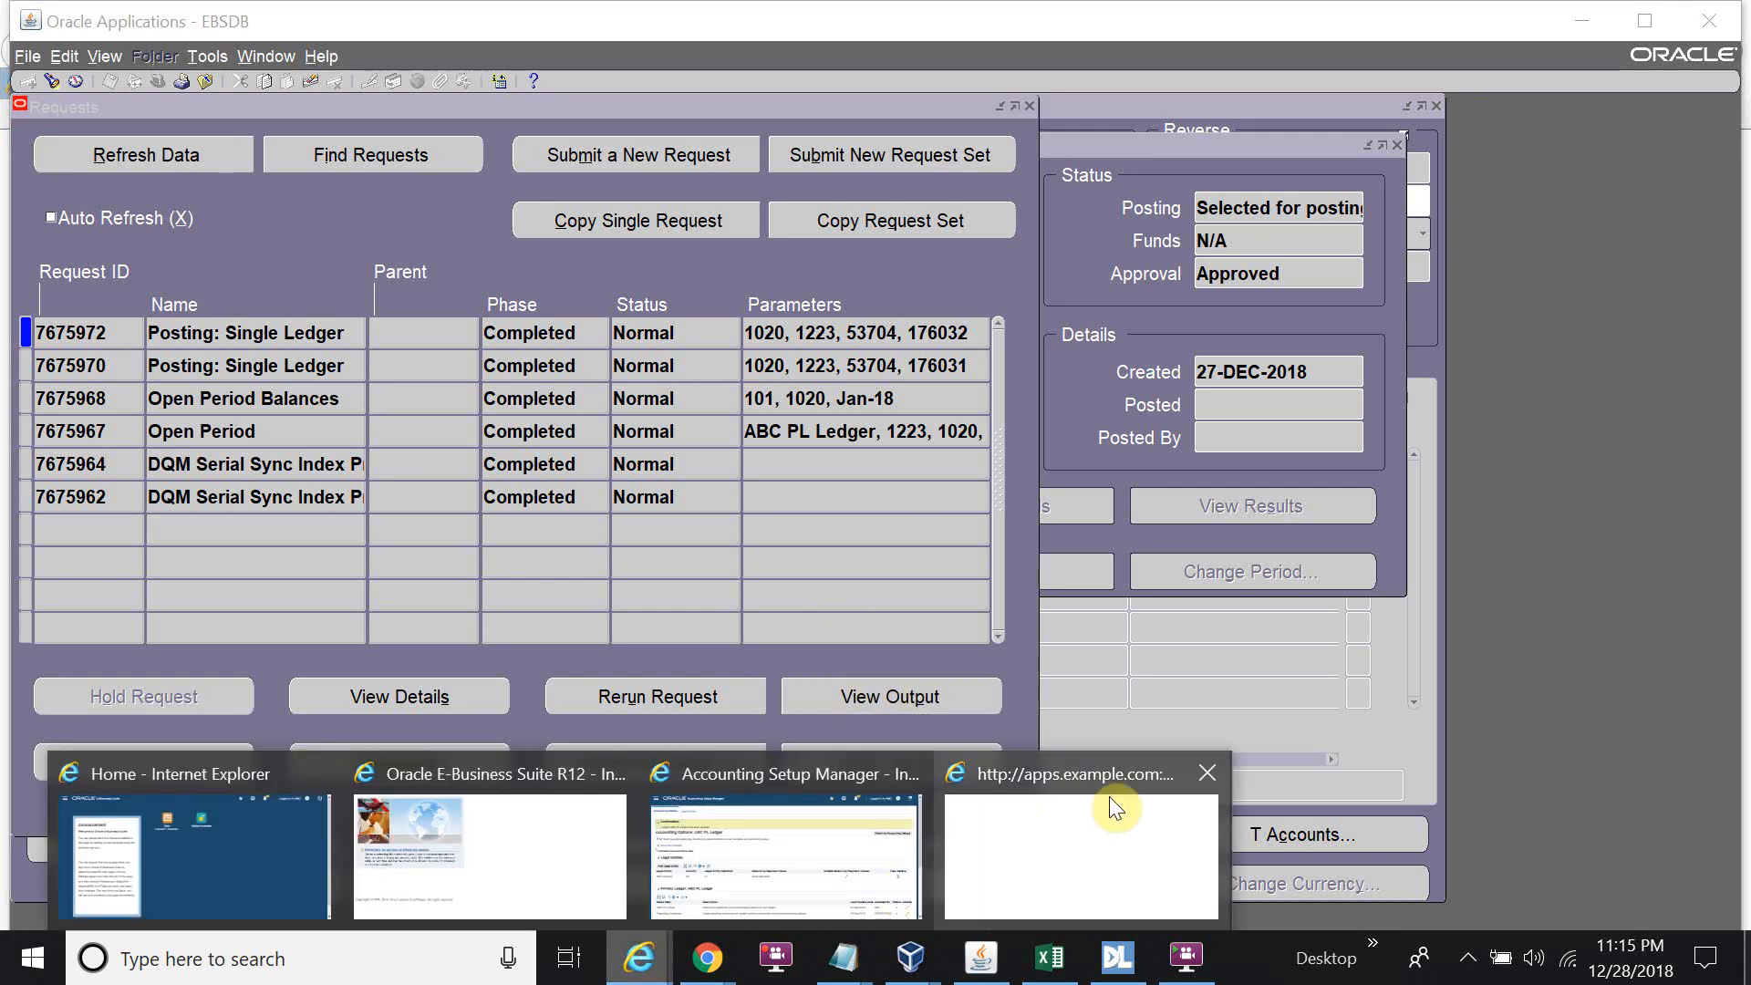
# Review the posting validation report, then close the Requests and batch windows.
pyautogui.click(1100, 811)
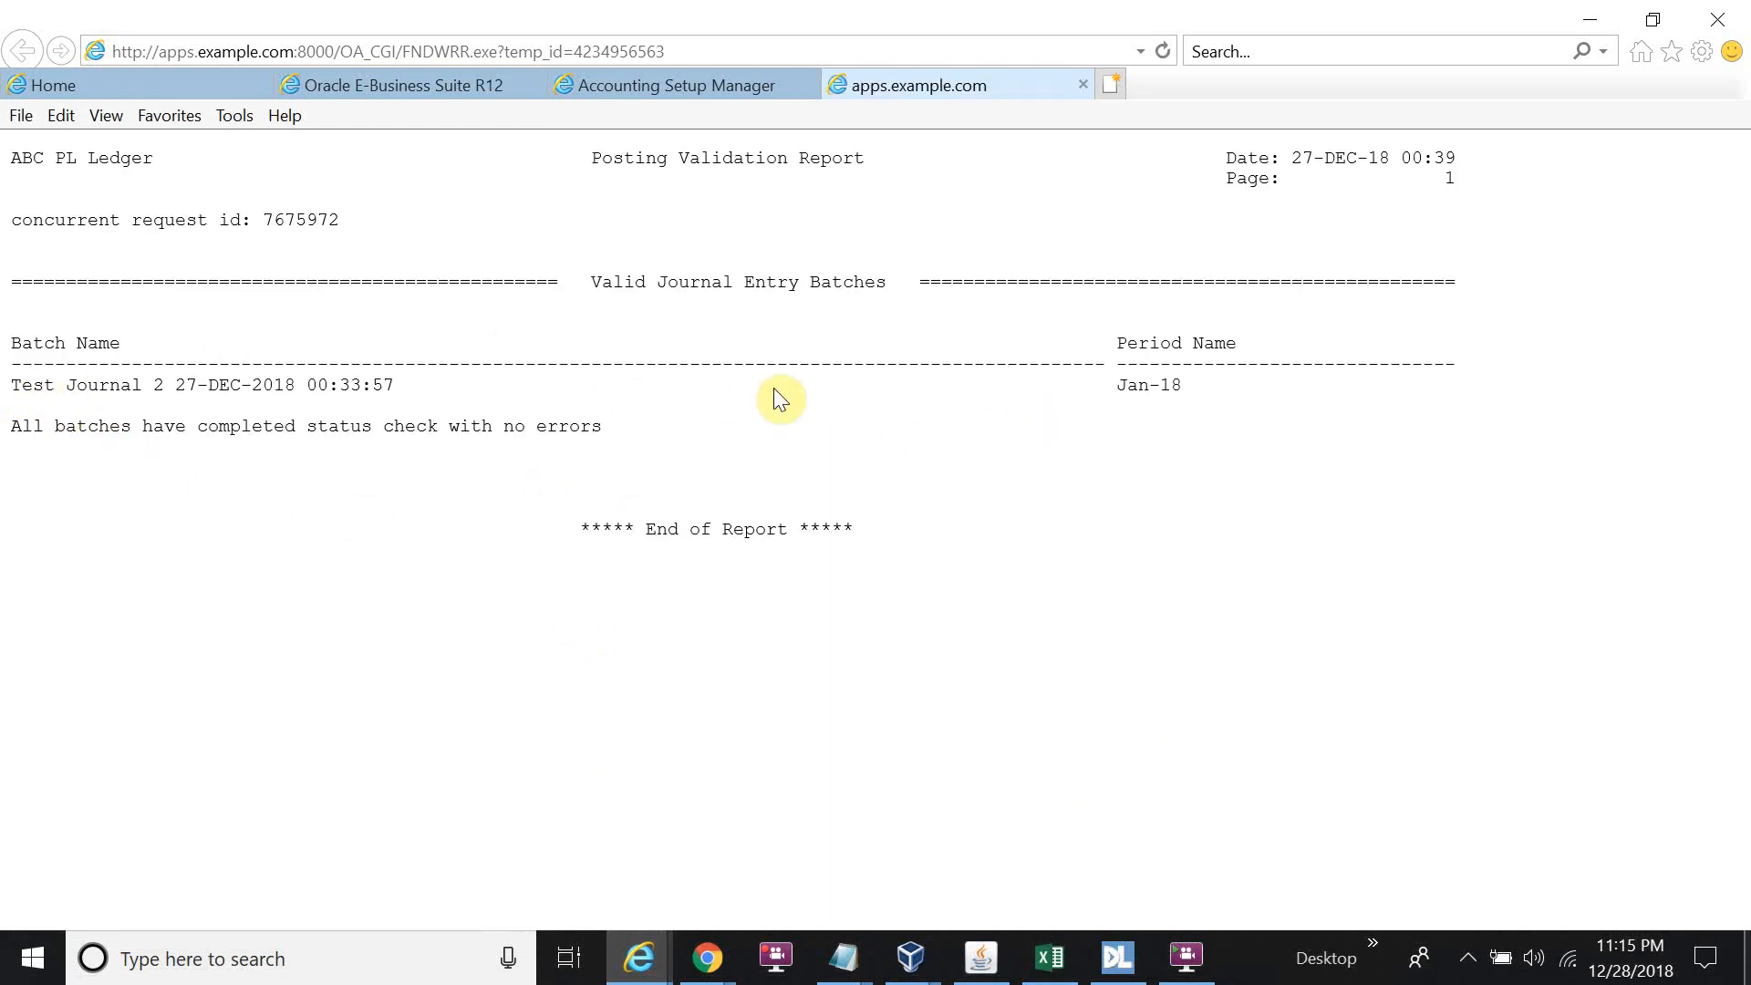
pyautogui.click(1577, 25)
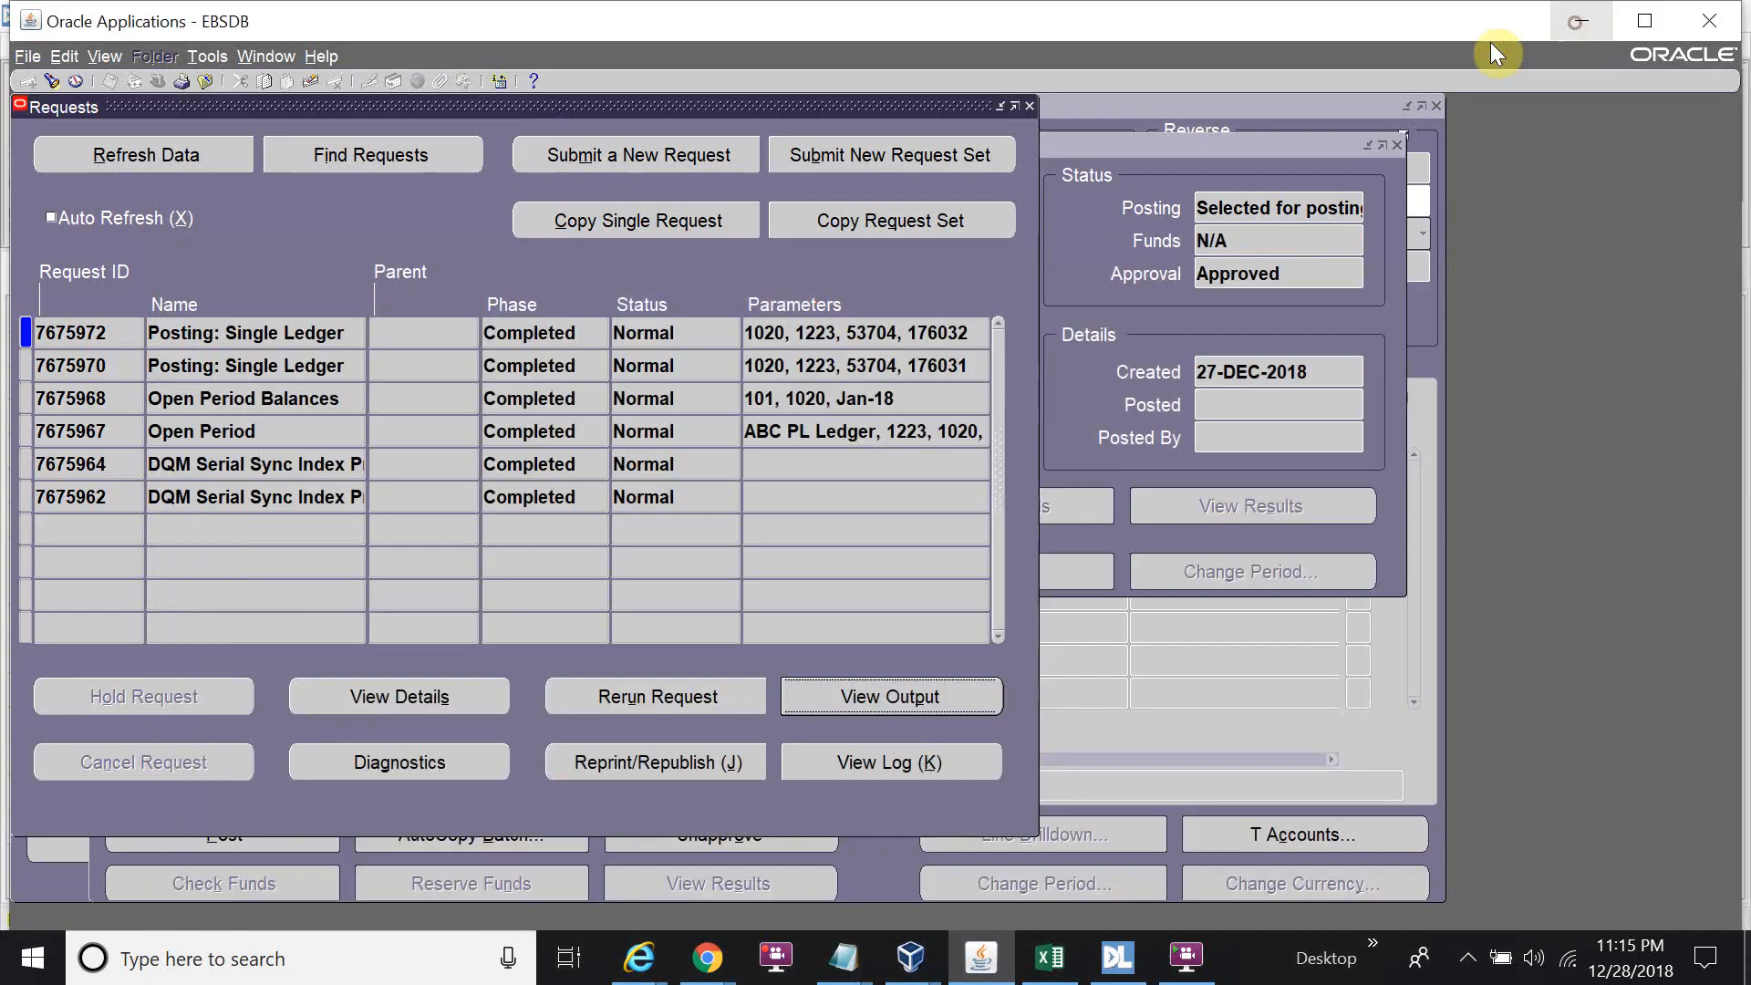
pyautogui.click(1029, 106)
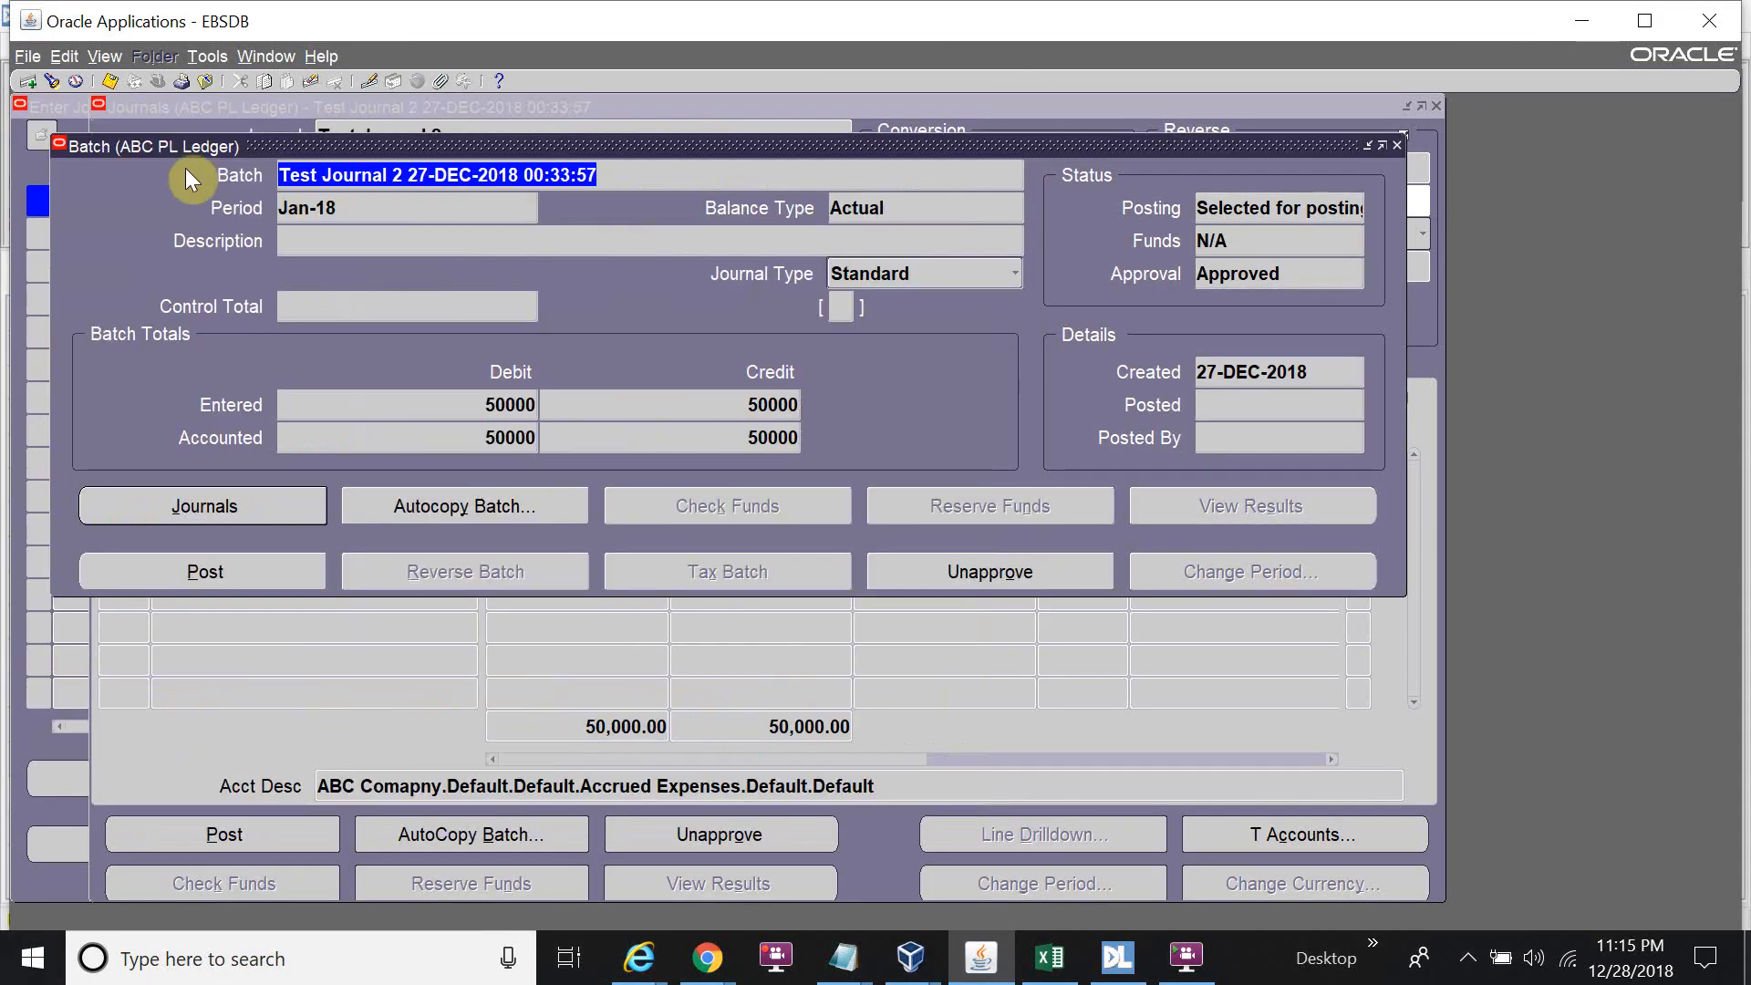
pyautogui.click(1396, 146)
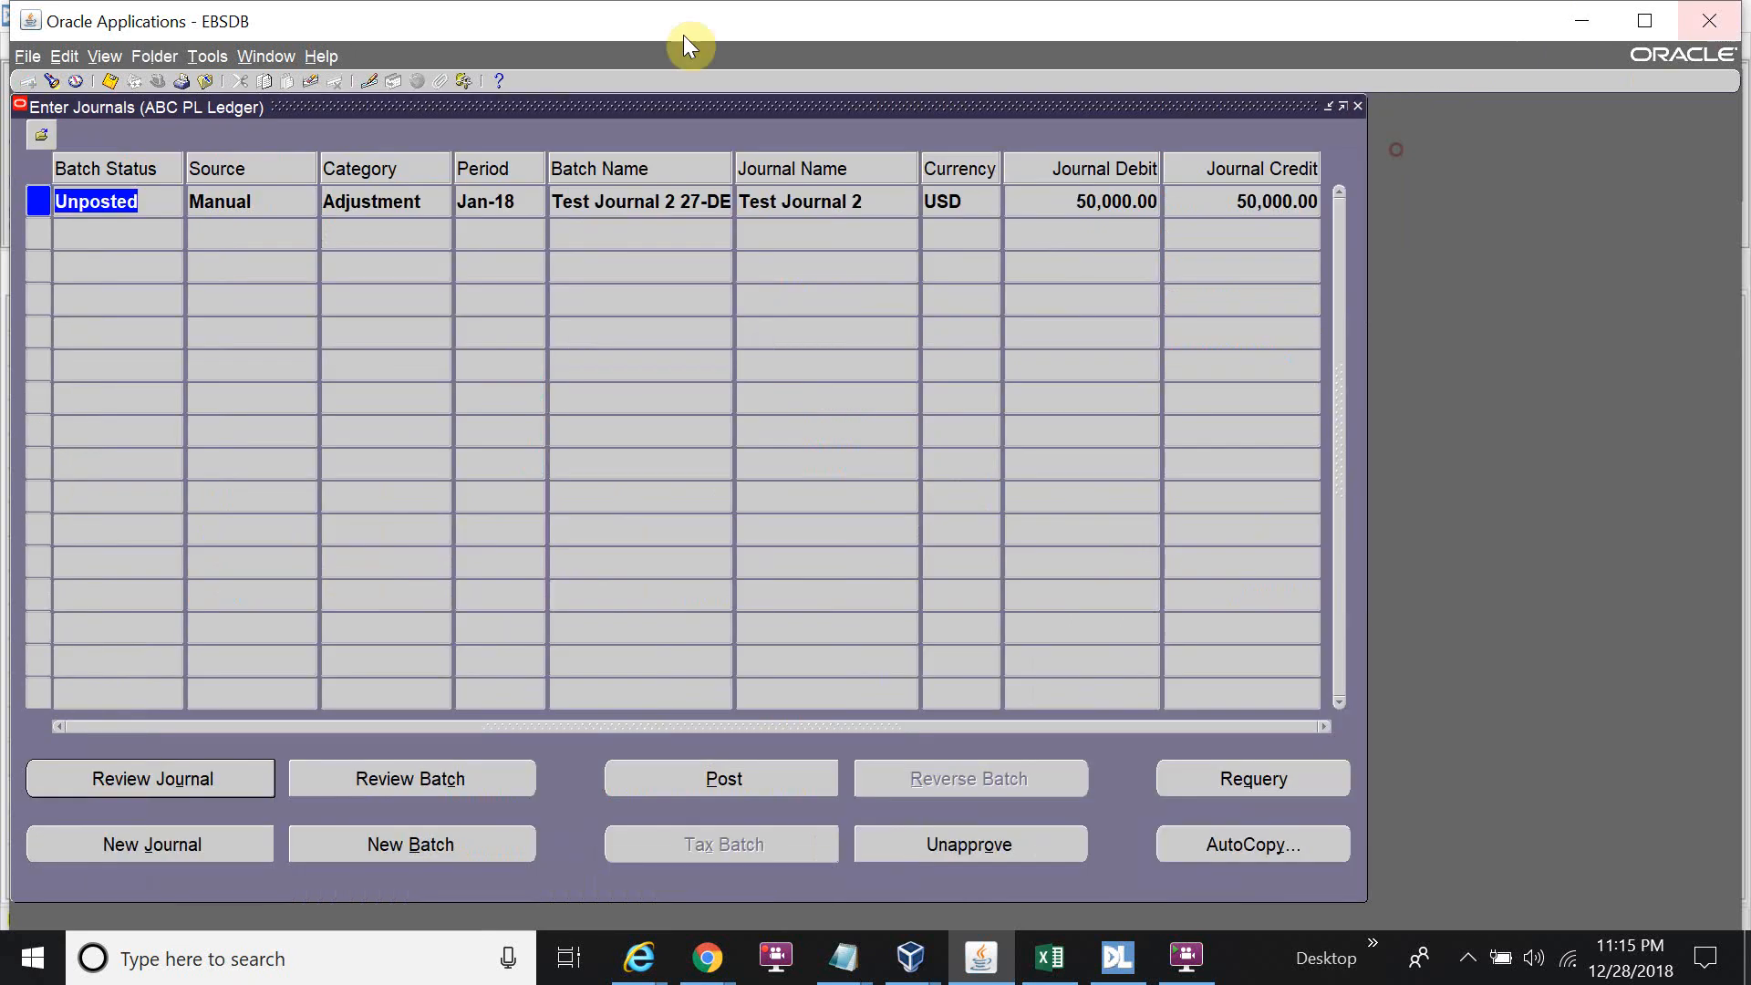
# Requery Test Journal 2 to confirm it shows Posted with 50,000.00 debit and credit.
pyautogui.click(60, 82)
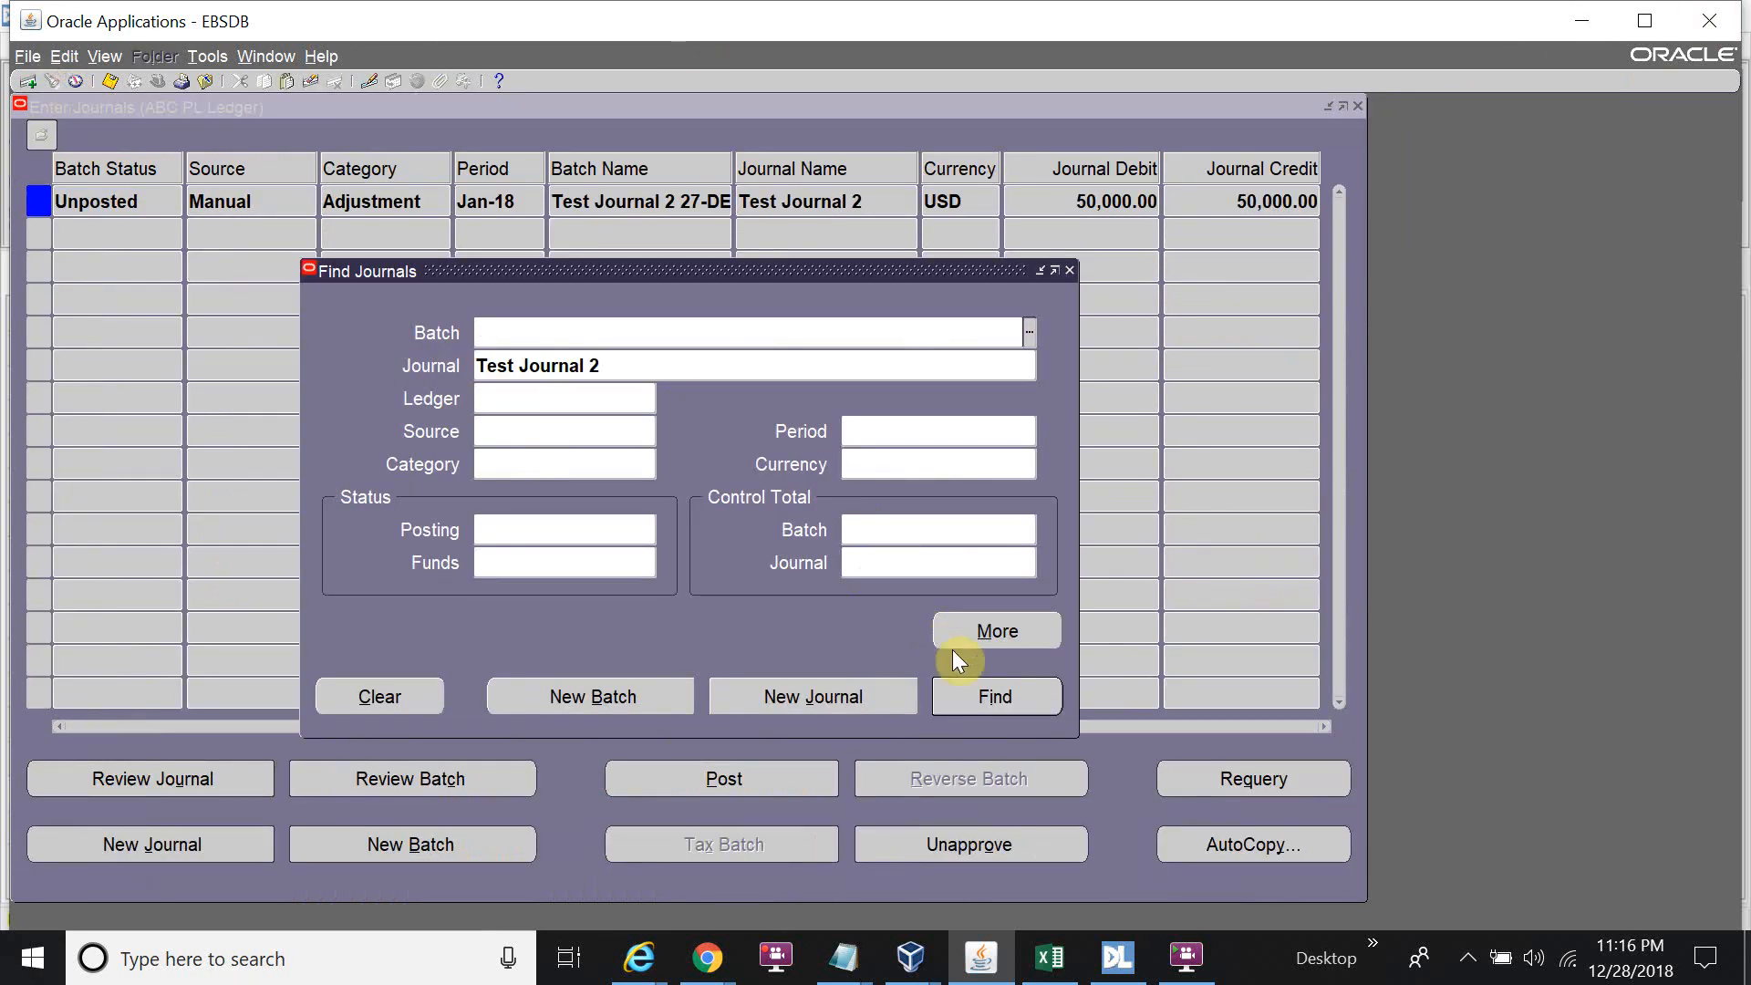
pyautogui.click(970, 688)
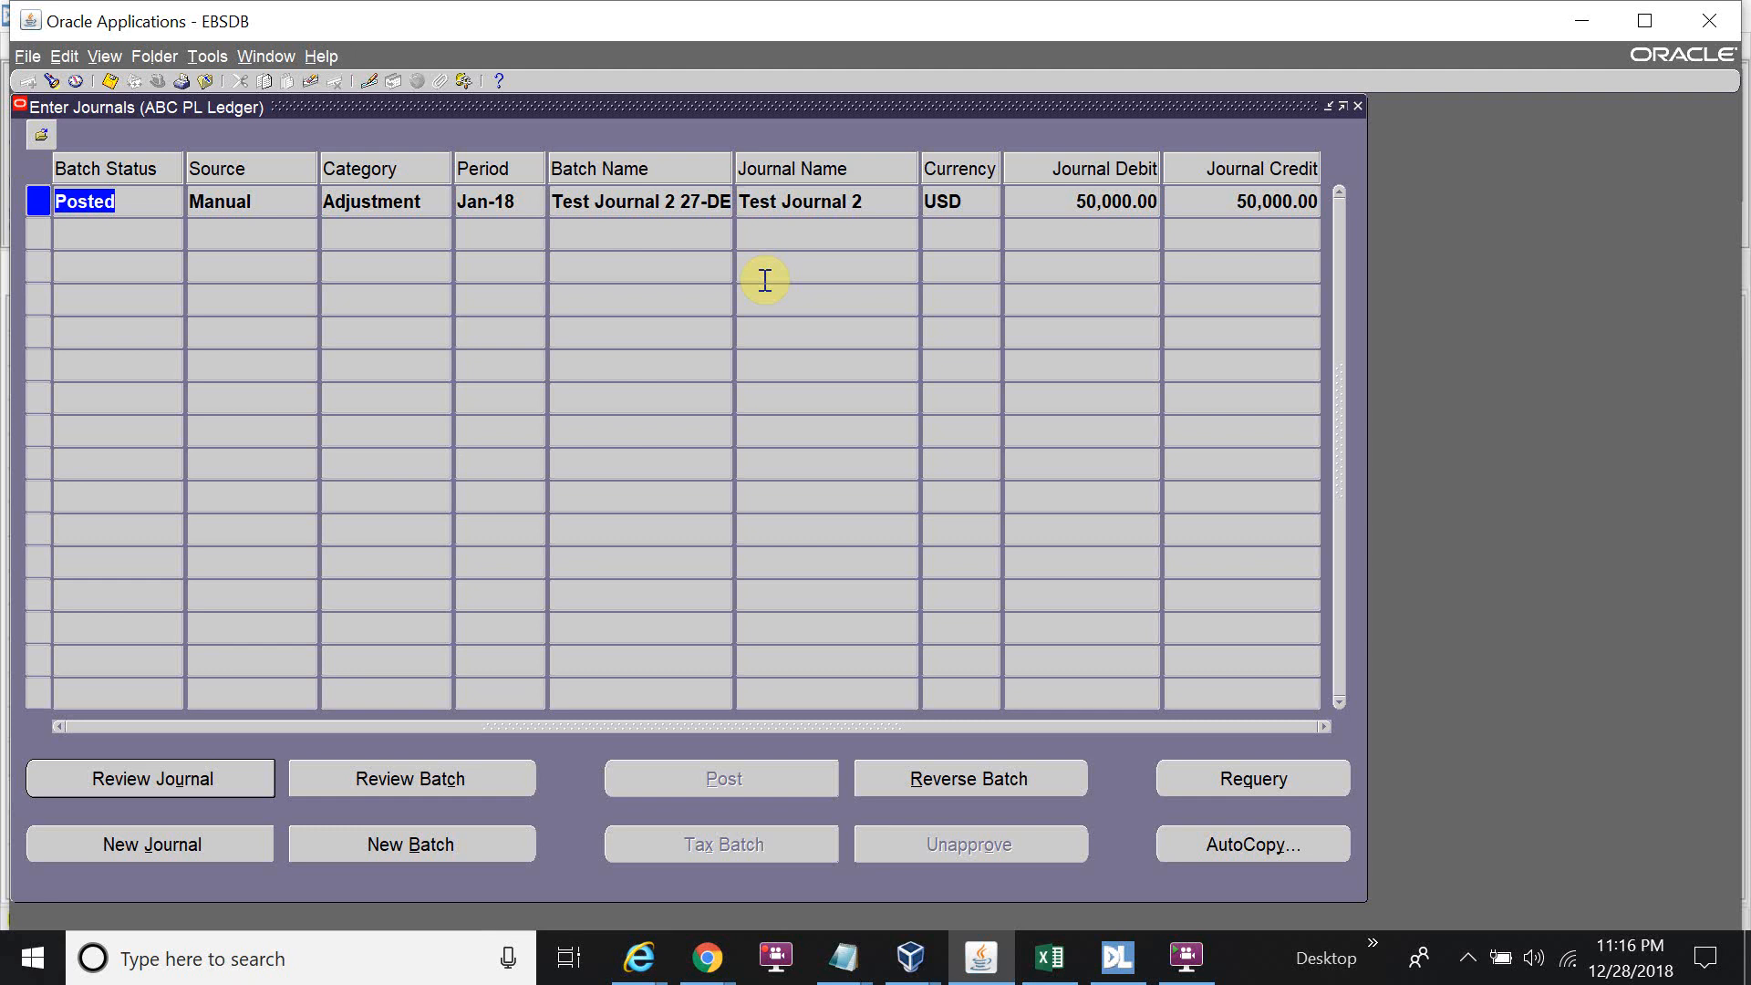
pyautogui.click(762, 976)
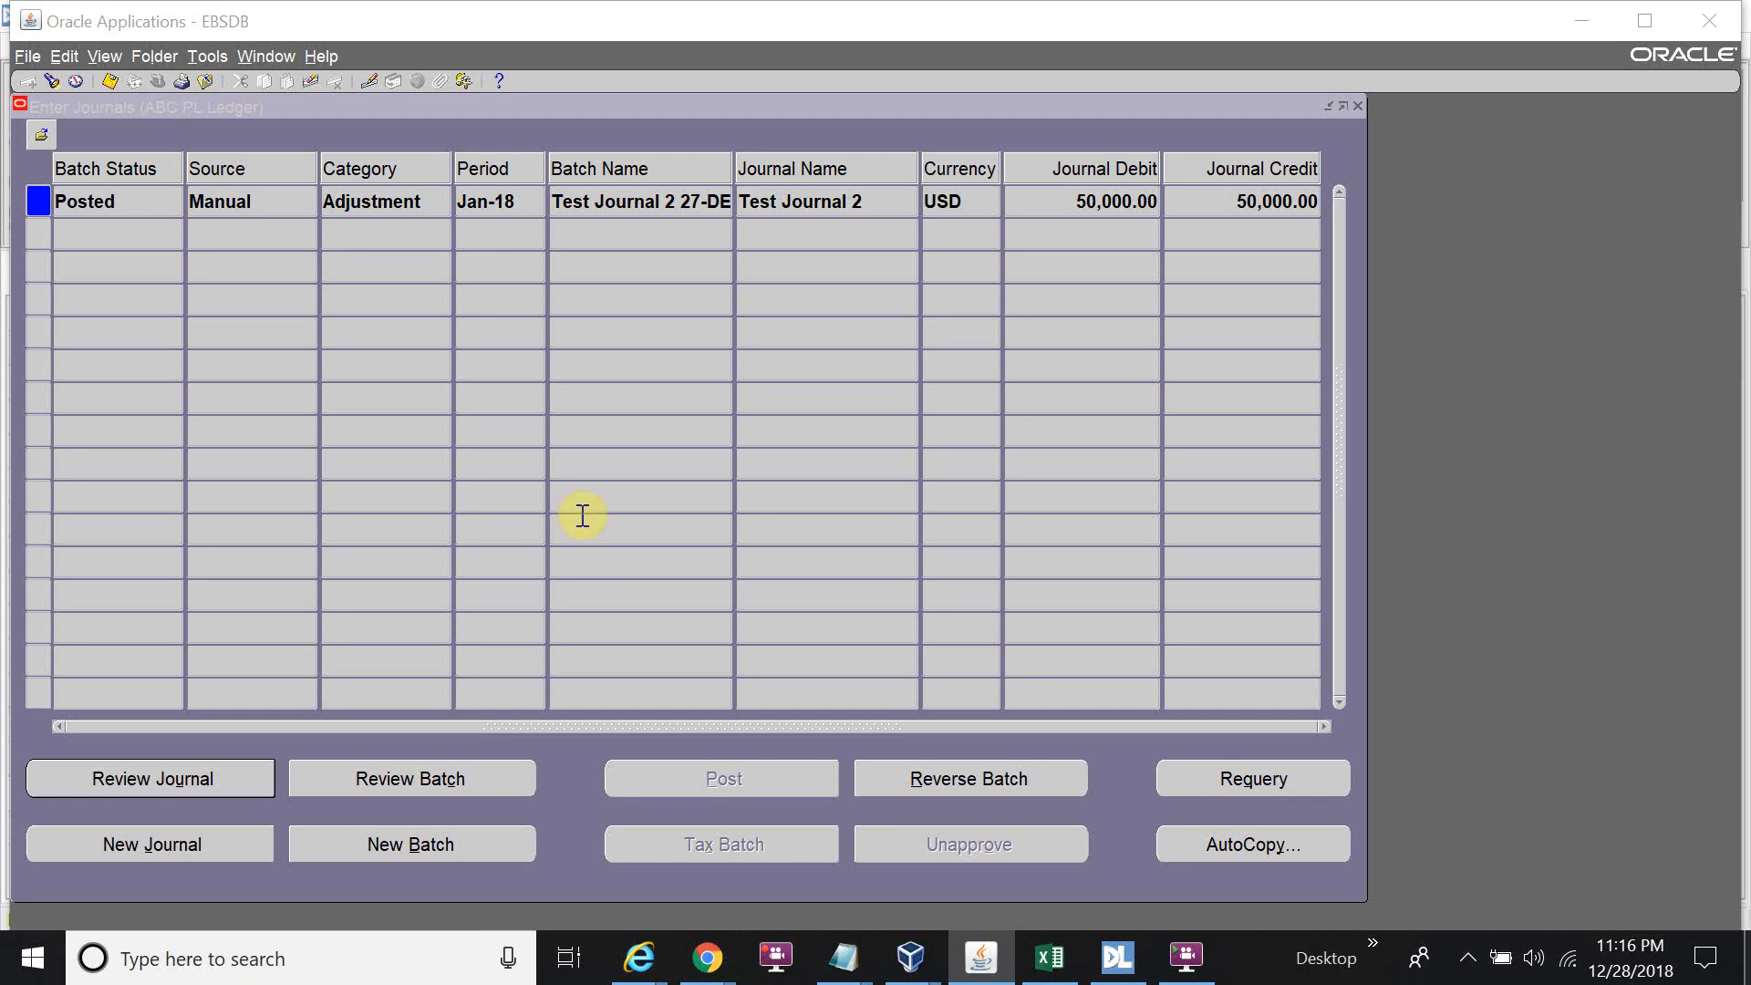